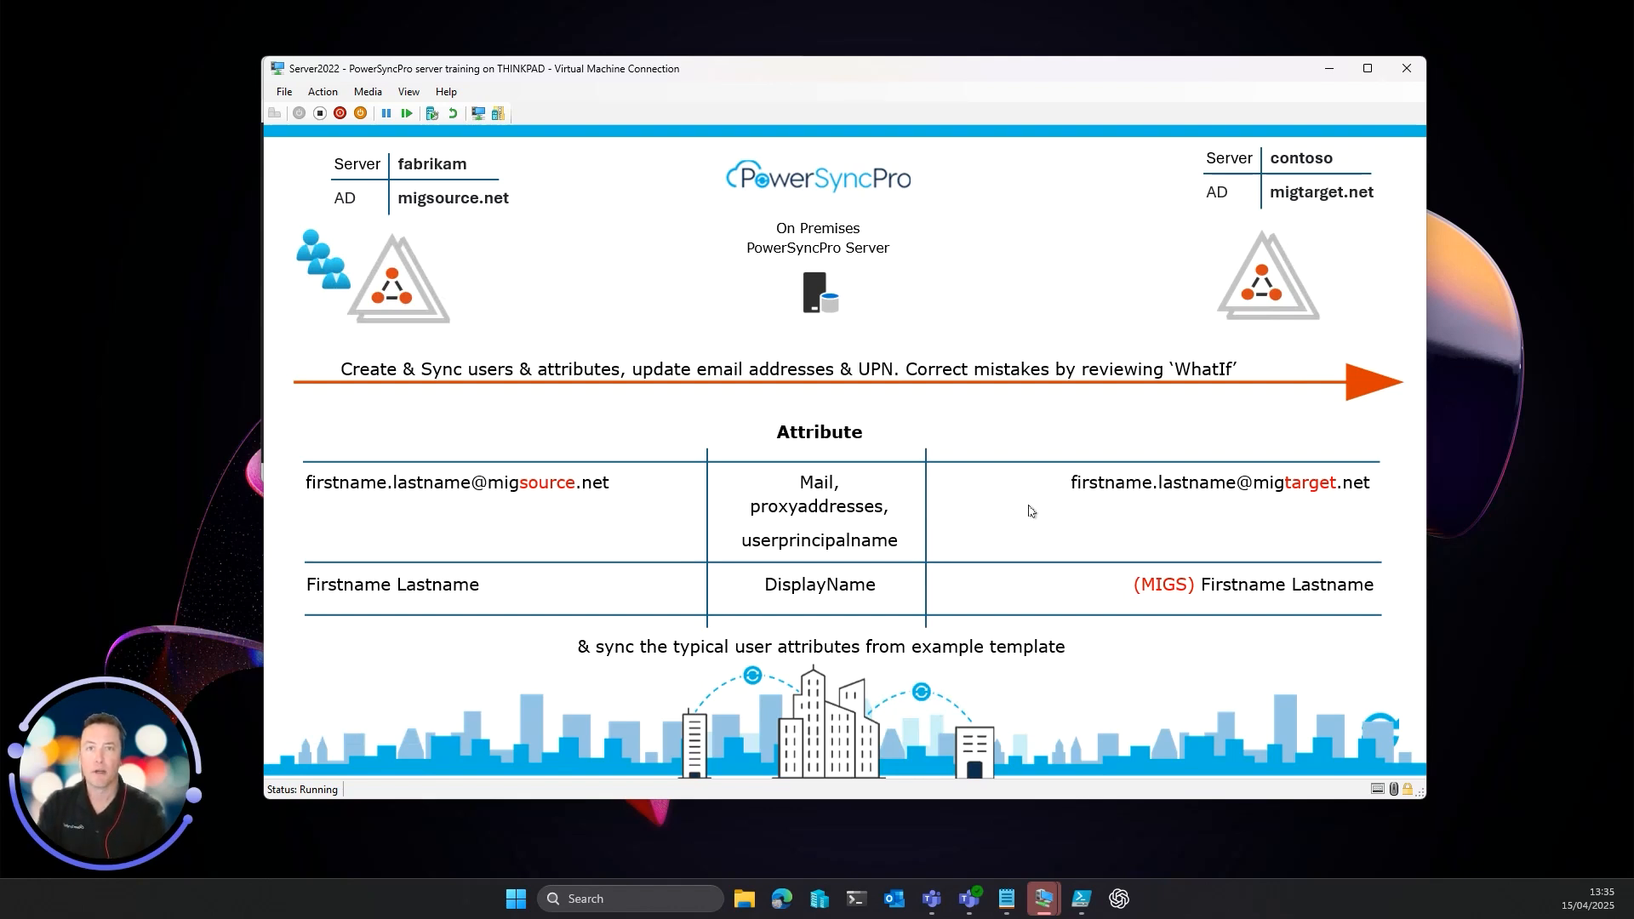
Finish the training slide show in PowerPoint for the web and close the browser.
left_click(1017, 429)
left_click(1178, 267)
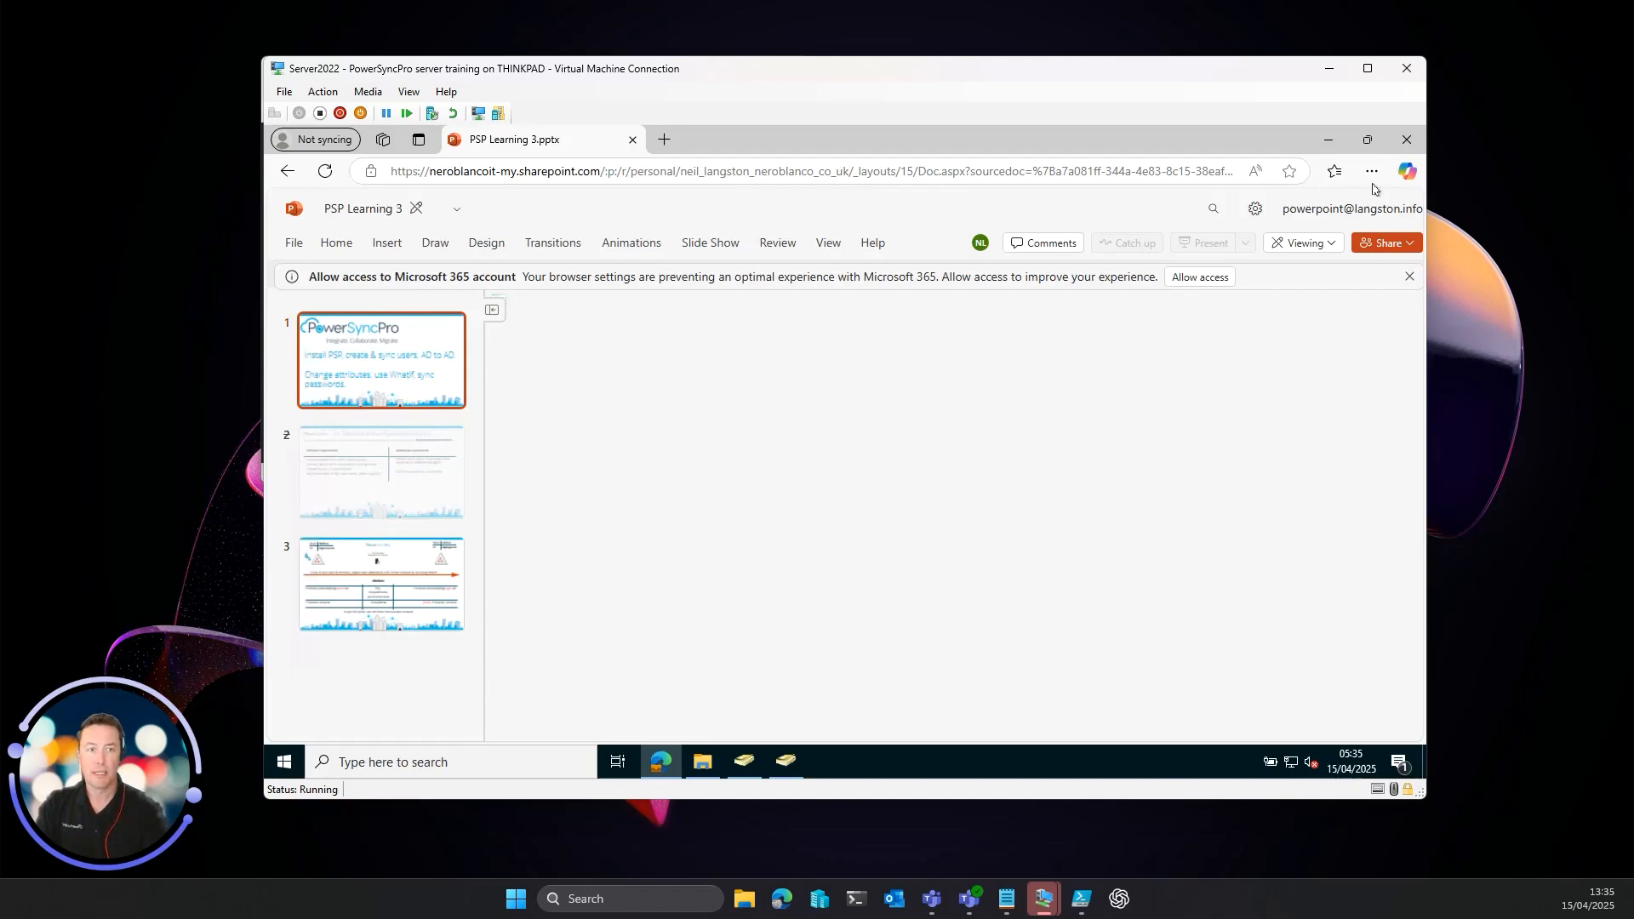
left_click(1409, 143)
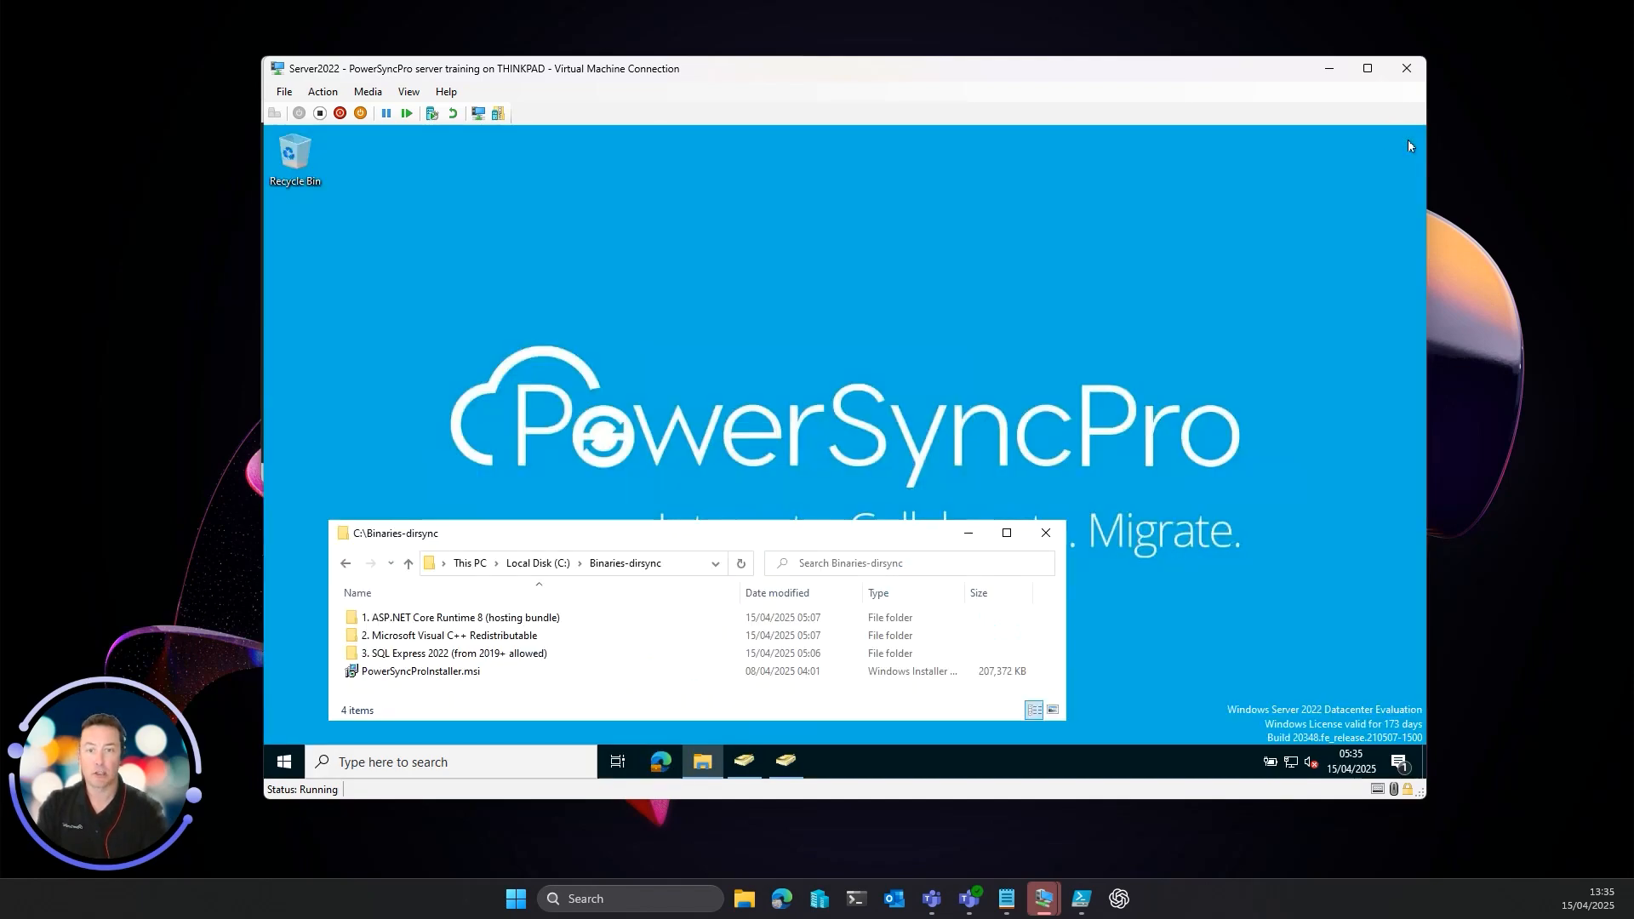
Maximise the VM and launch dotnet-hosting-8.0.14-win.exe from the ASP.NET Core Runtime 8 folder.
double_click(809, 75)
left_click_drag(561, 568, 836, 661)
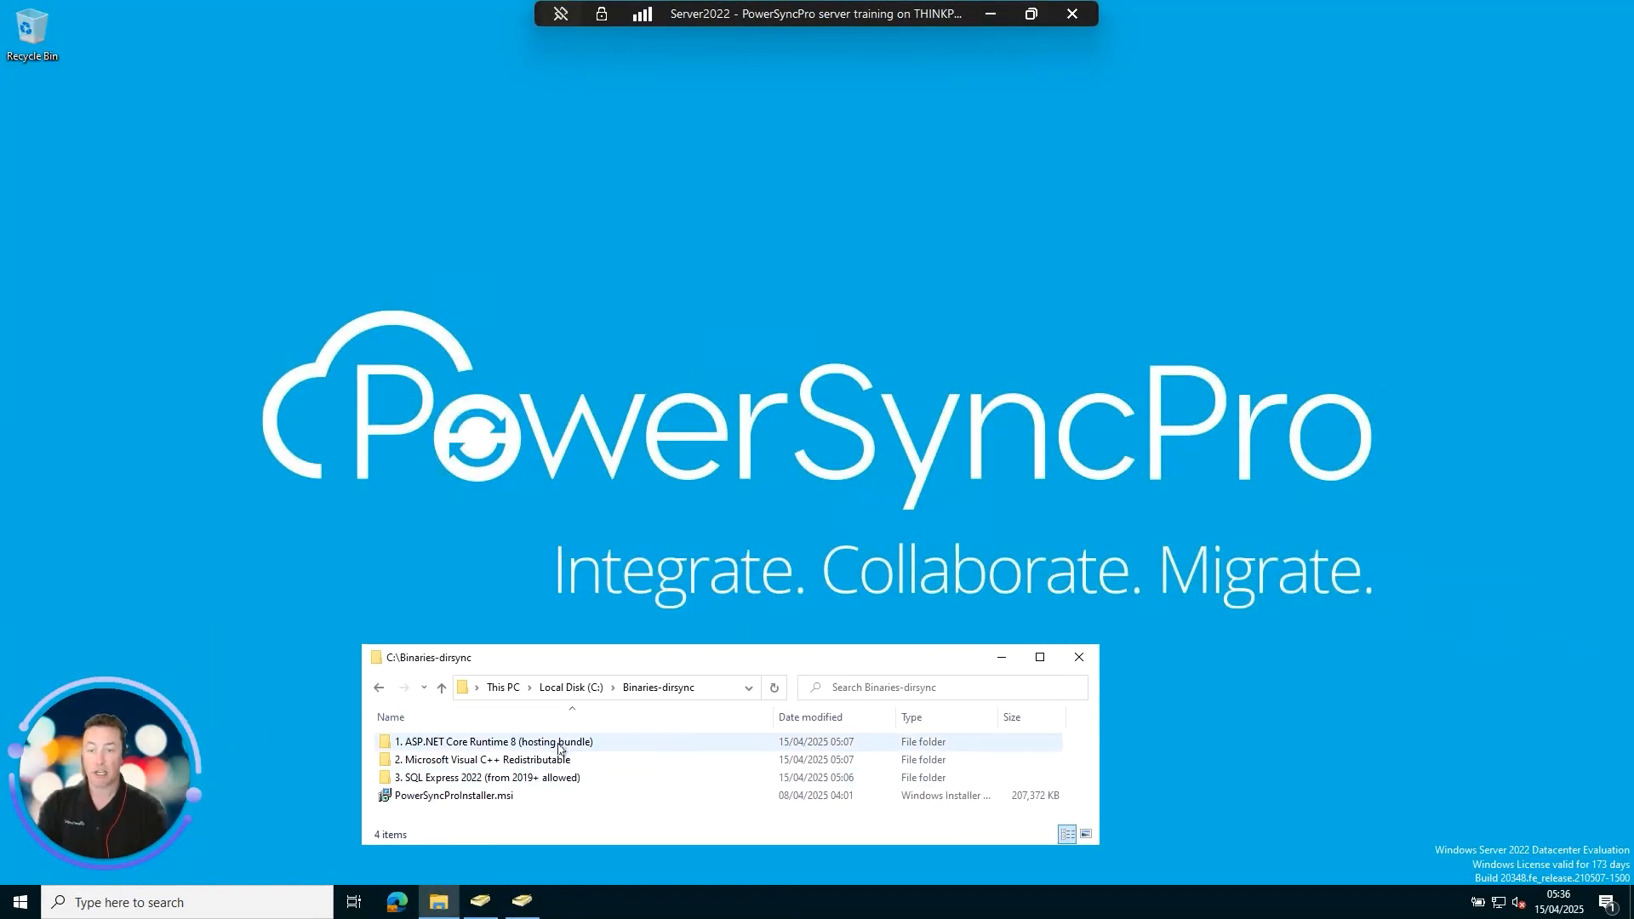
left_click(560, 746)
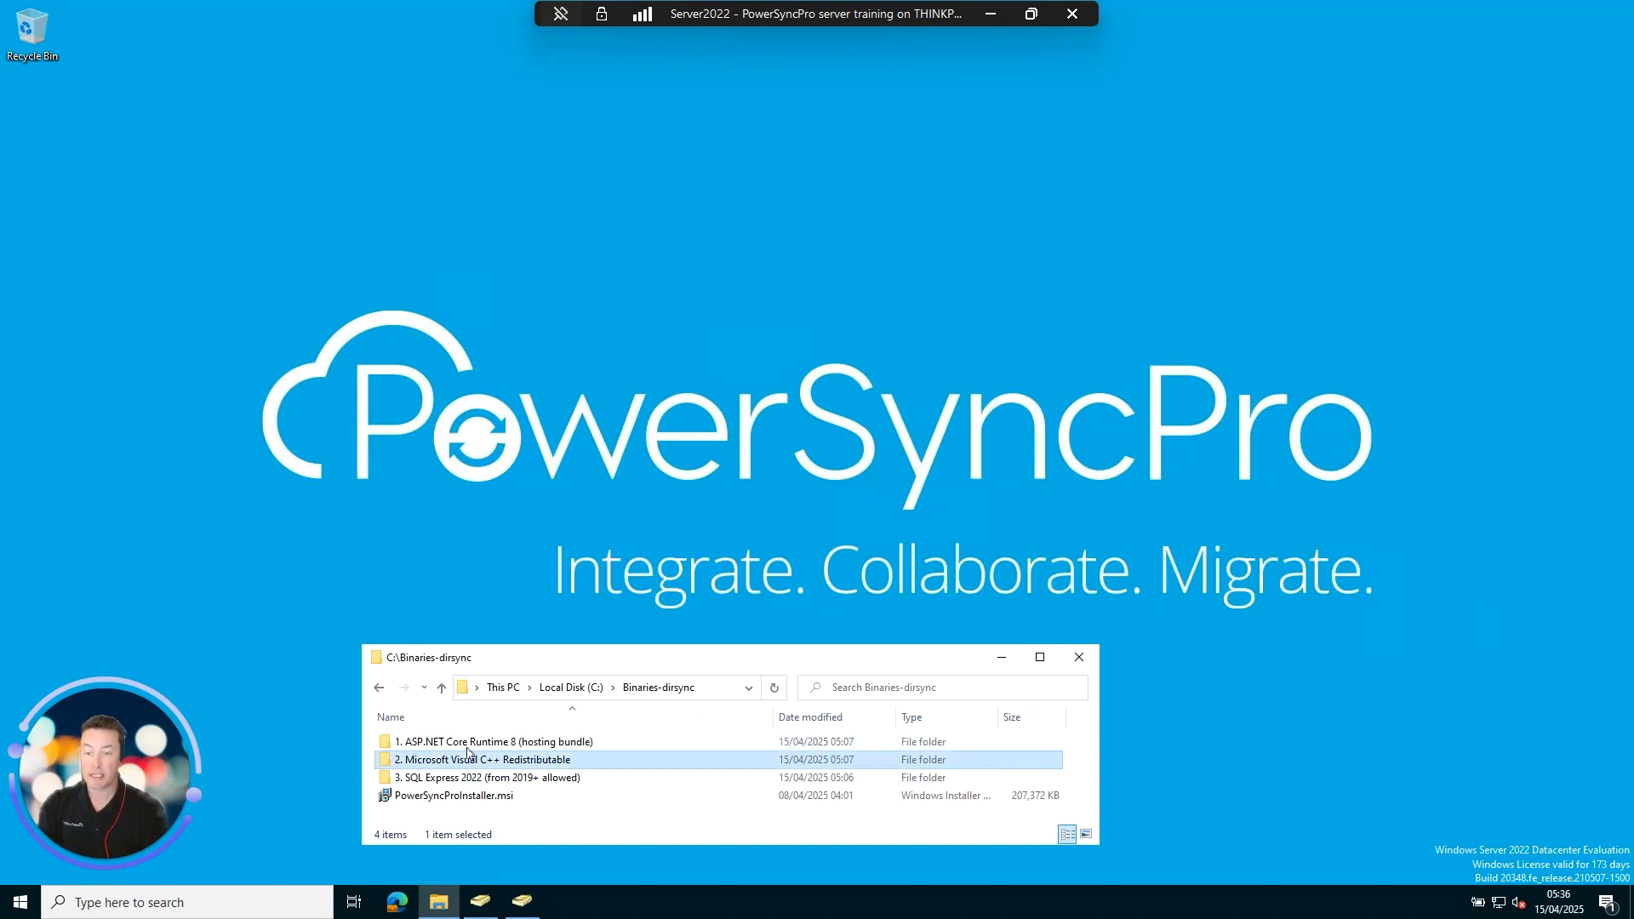
double_click(544, 744)
double_click(481, 742)
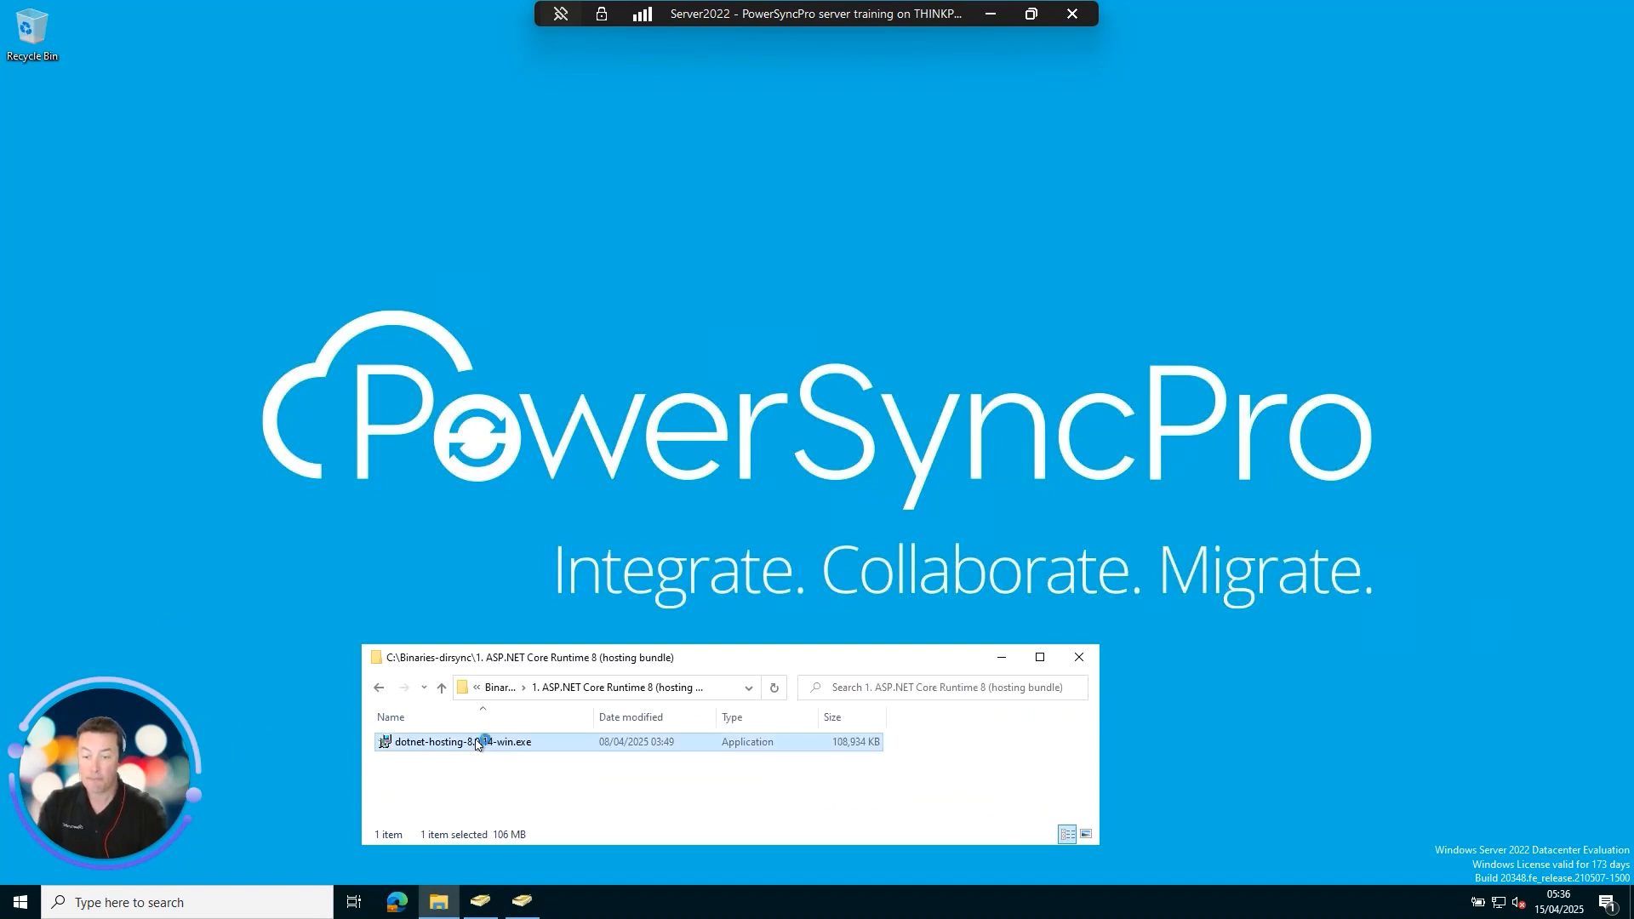
Install .NET 8.0.14 Windows Server Hosting, then open the Visual C++ Redistributable folder in Binaries-dirsync.
left_click(791, 533)
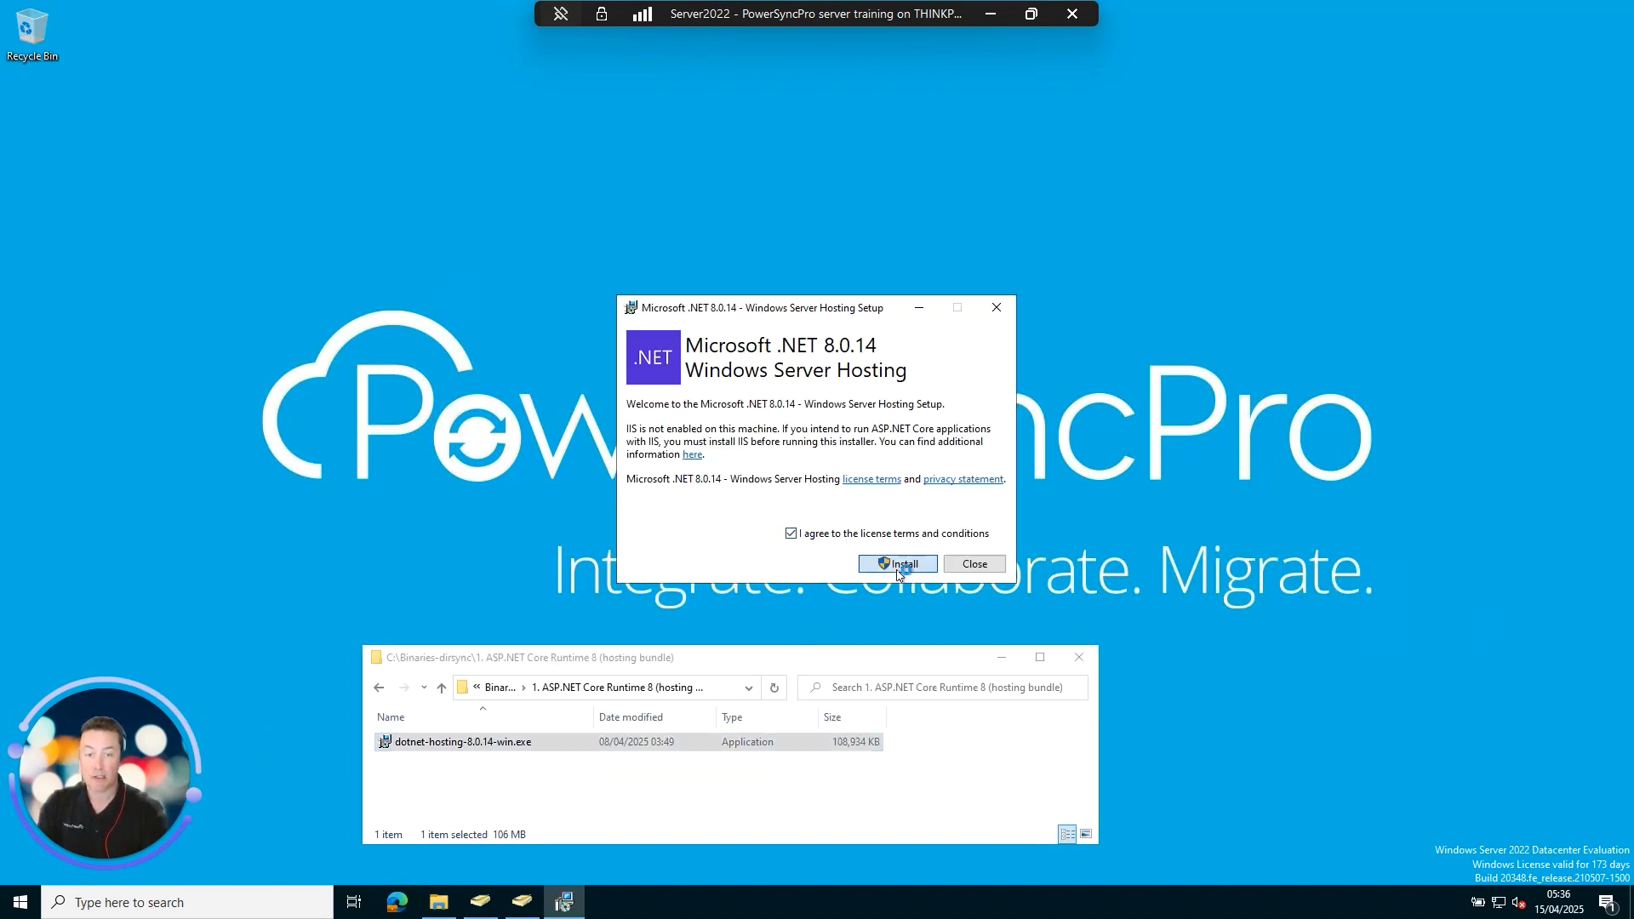
left_click(901, 565)
left_click(768, 570)
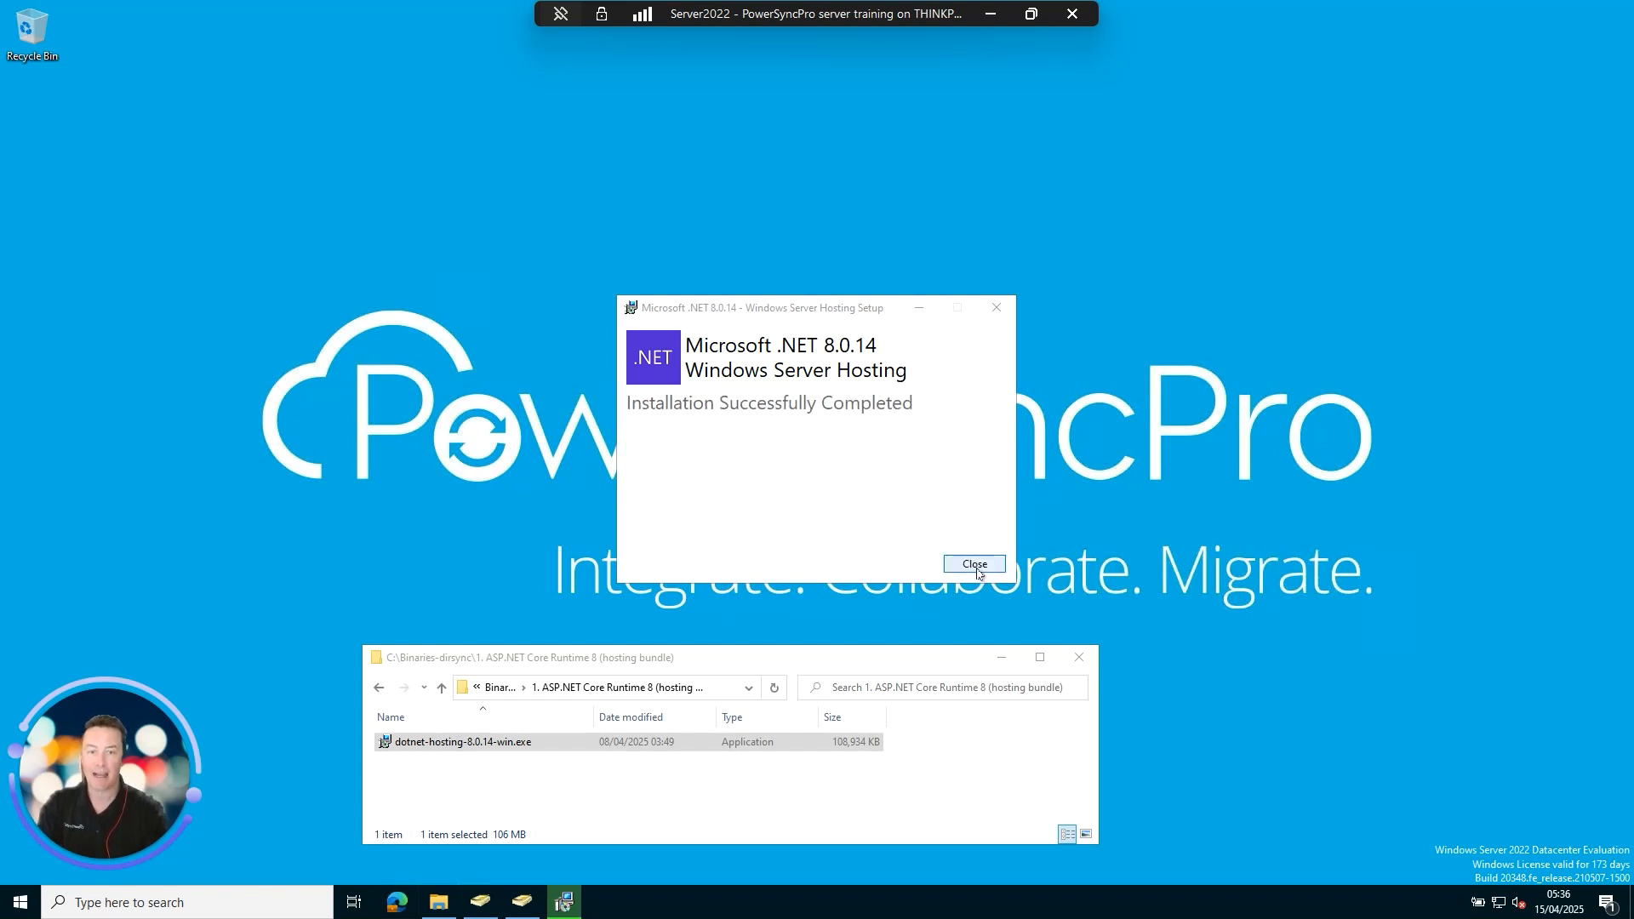
left_click(993, 564)
left_click(501, 687)
double_click(443, 761)
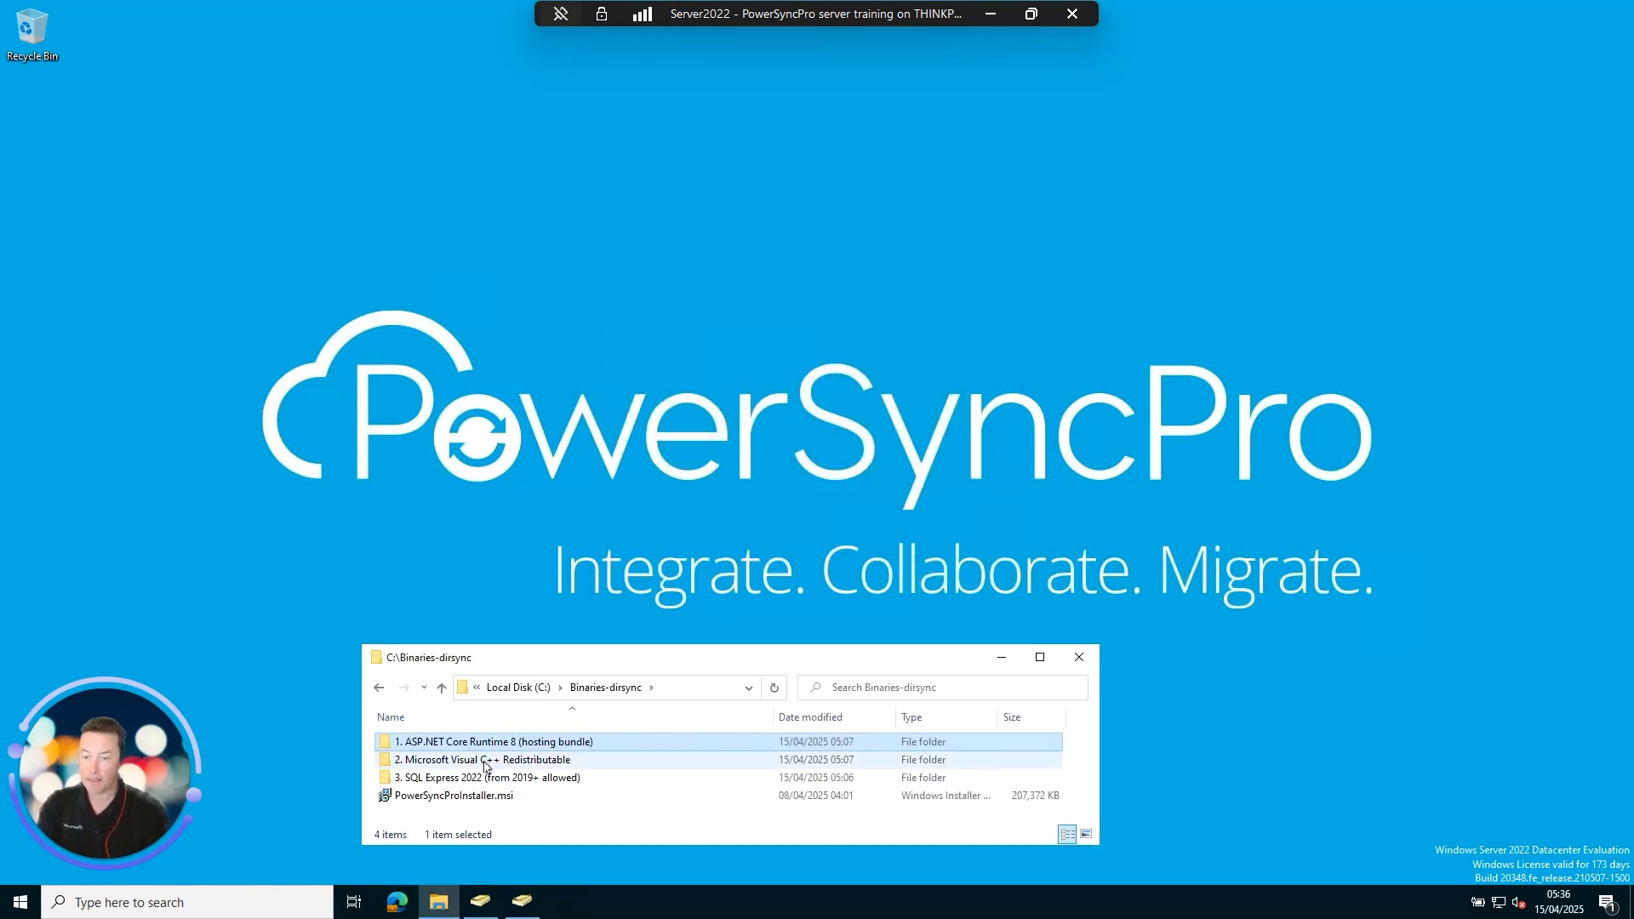
Install Visual C++ 2015-2022 Redistributable (x64) 14.42.34438 from VC_redist.x64.exe, then return to Binaries-dirsync.
left_click(433, 742)
double_click(433, 742)
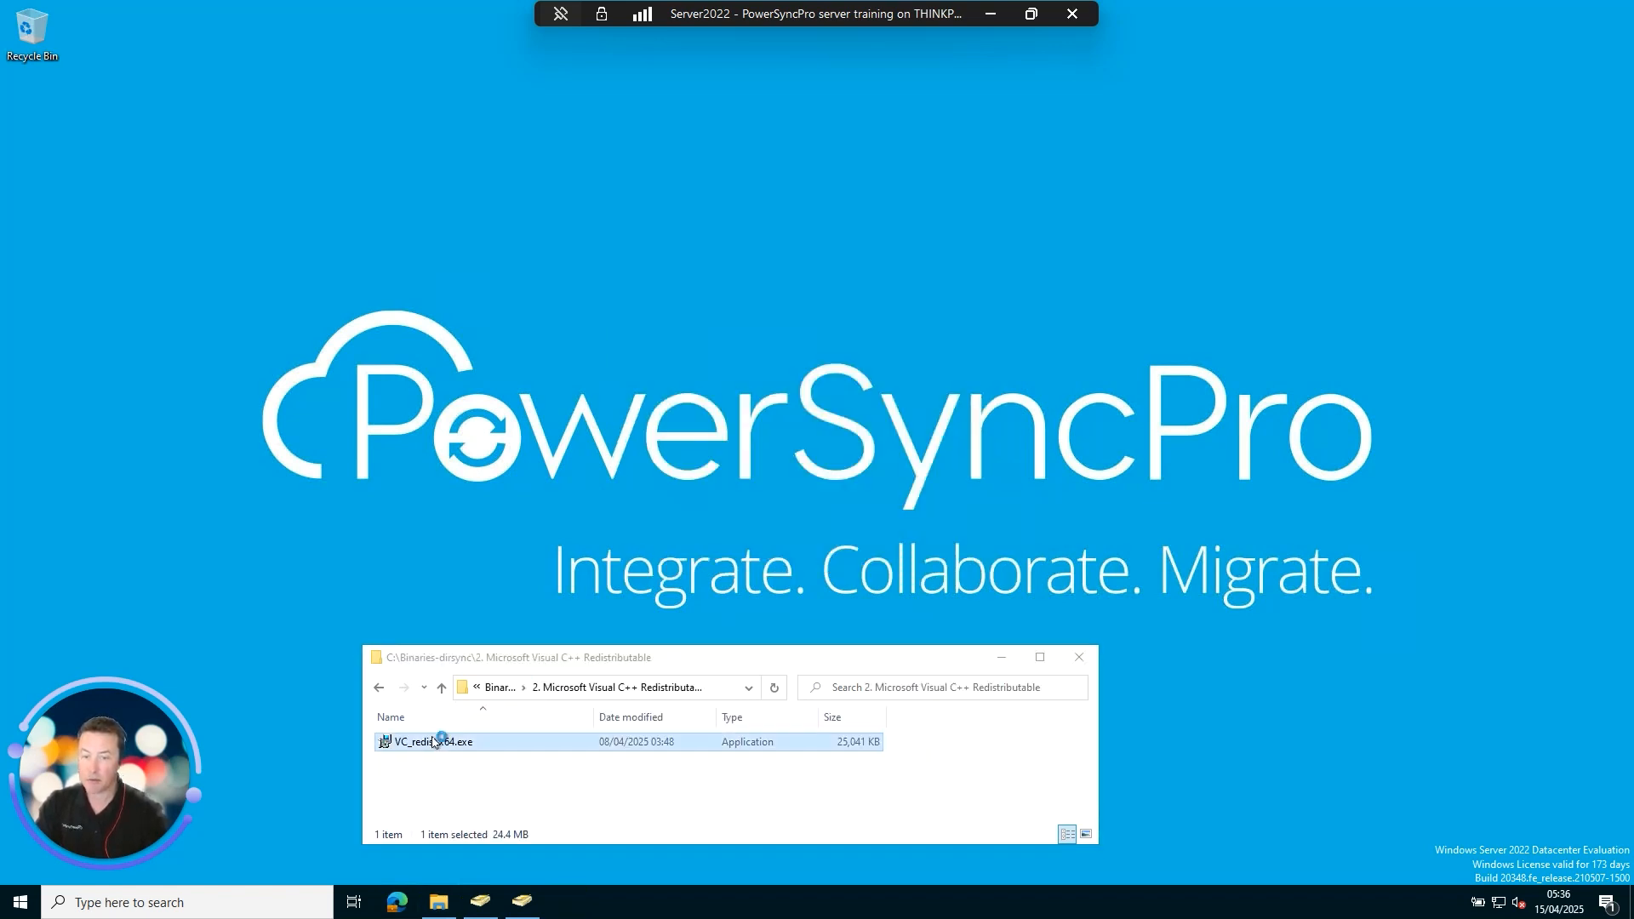
left_click(737, 518)
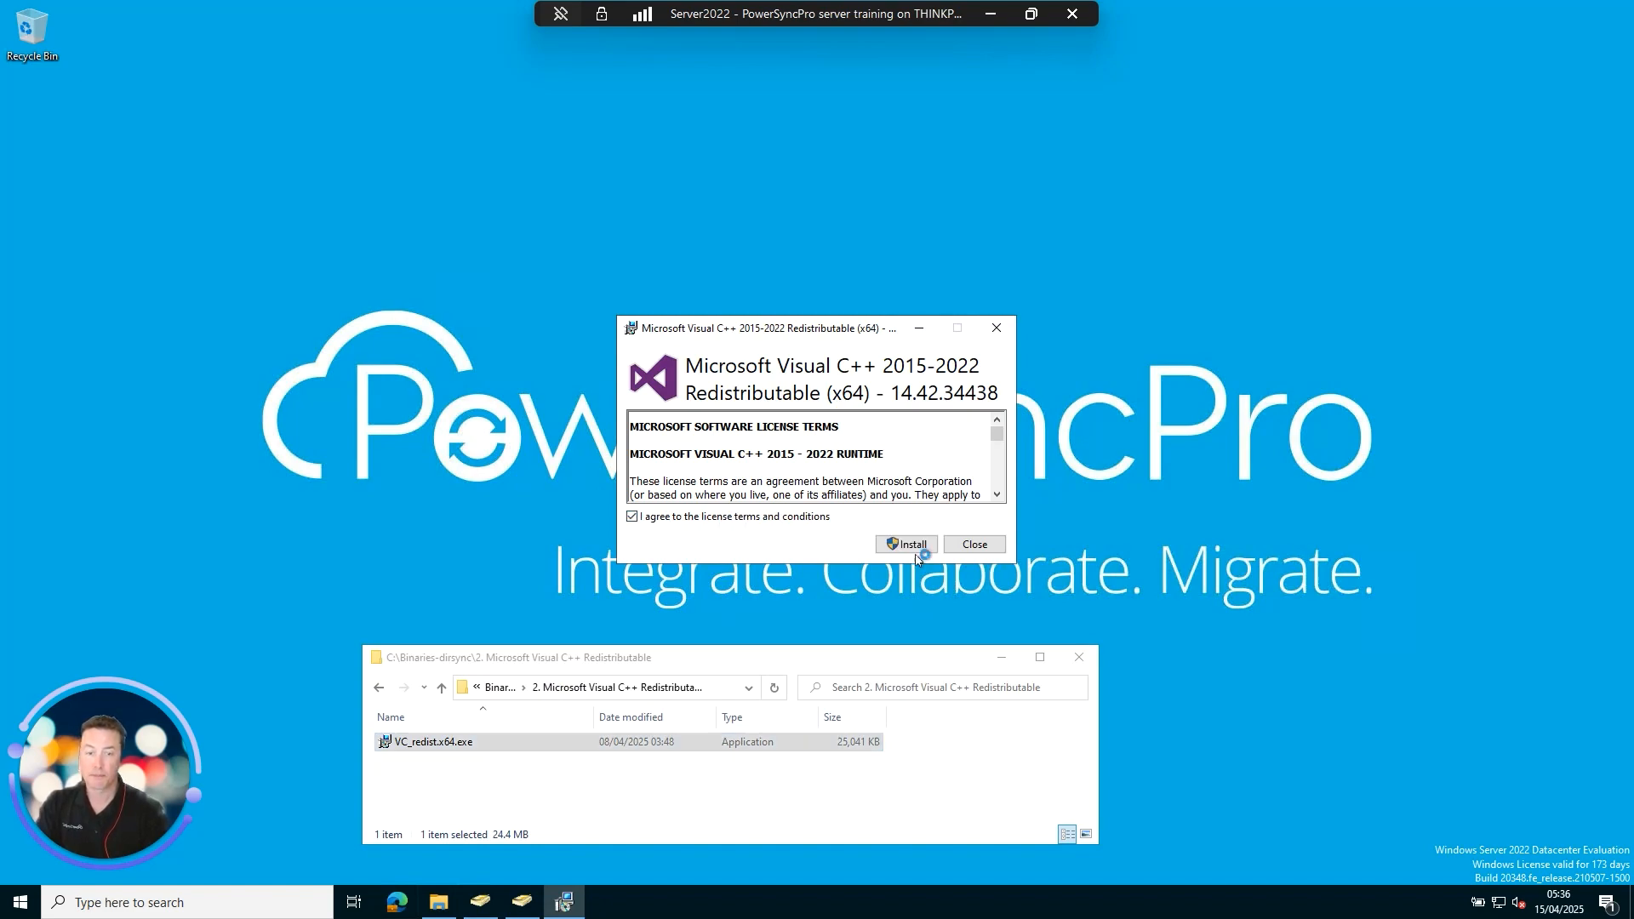
left_click(911, 544)
left_click(797, 581)
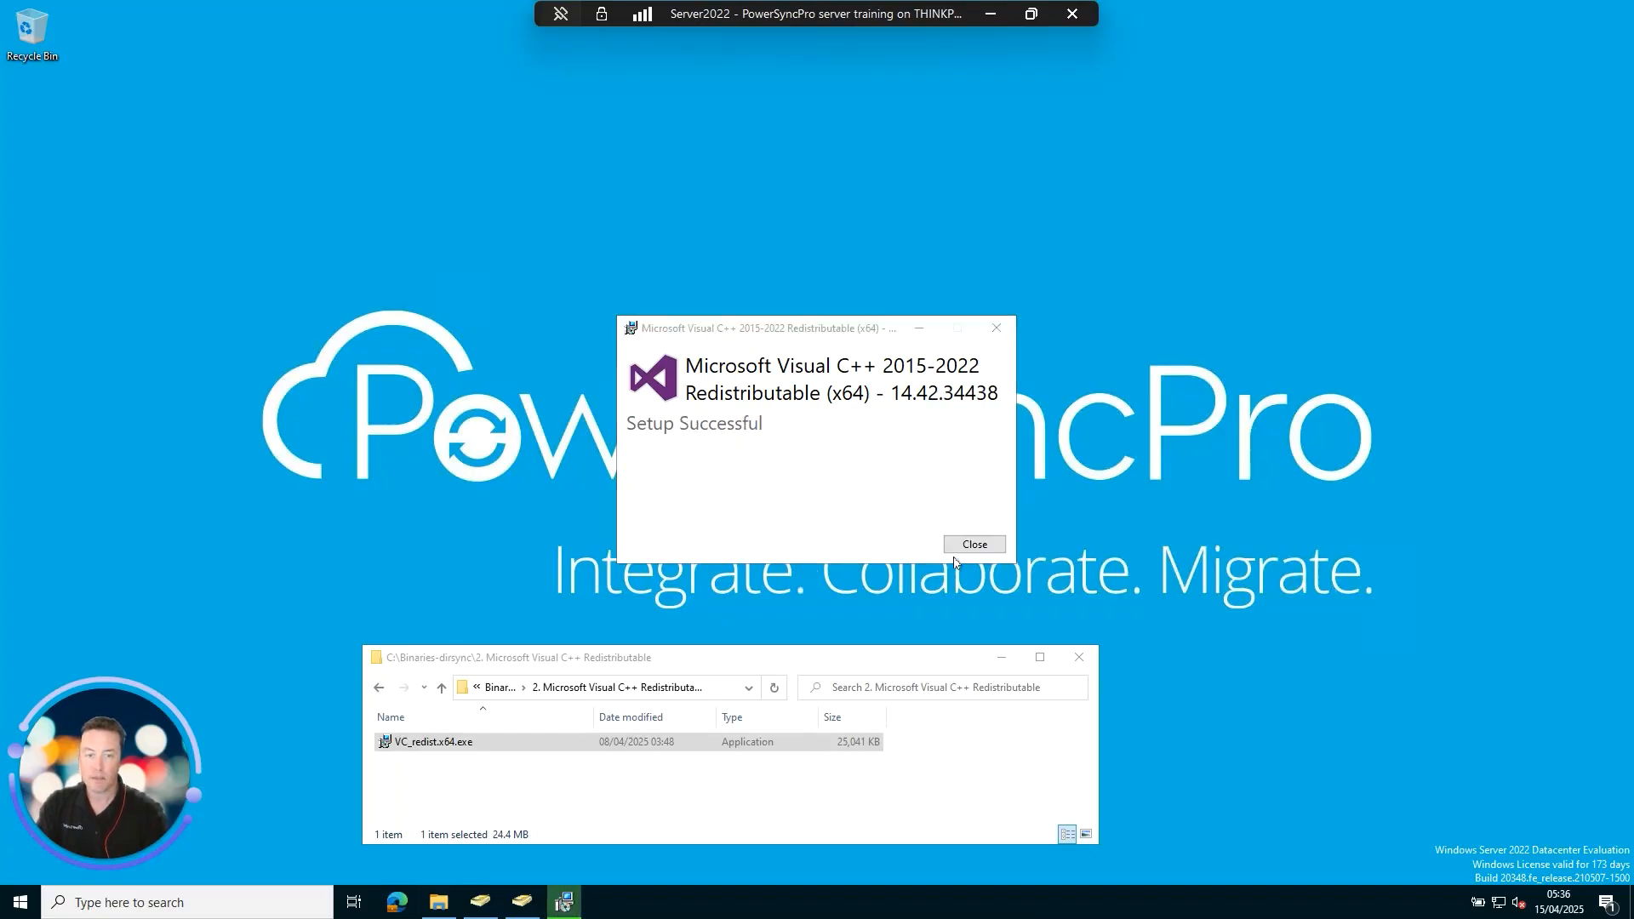
left_click(975, 545)
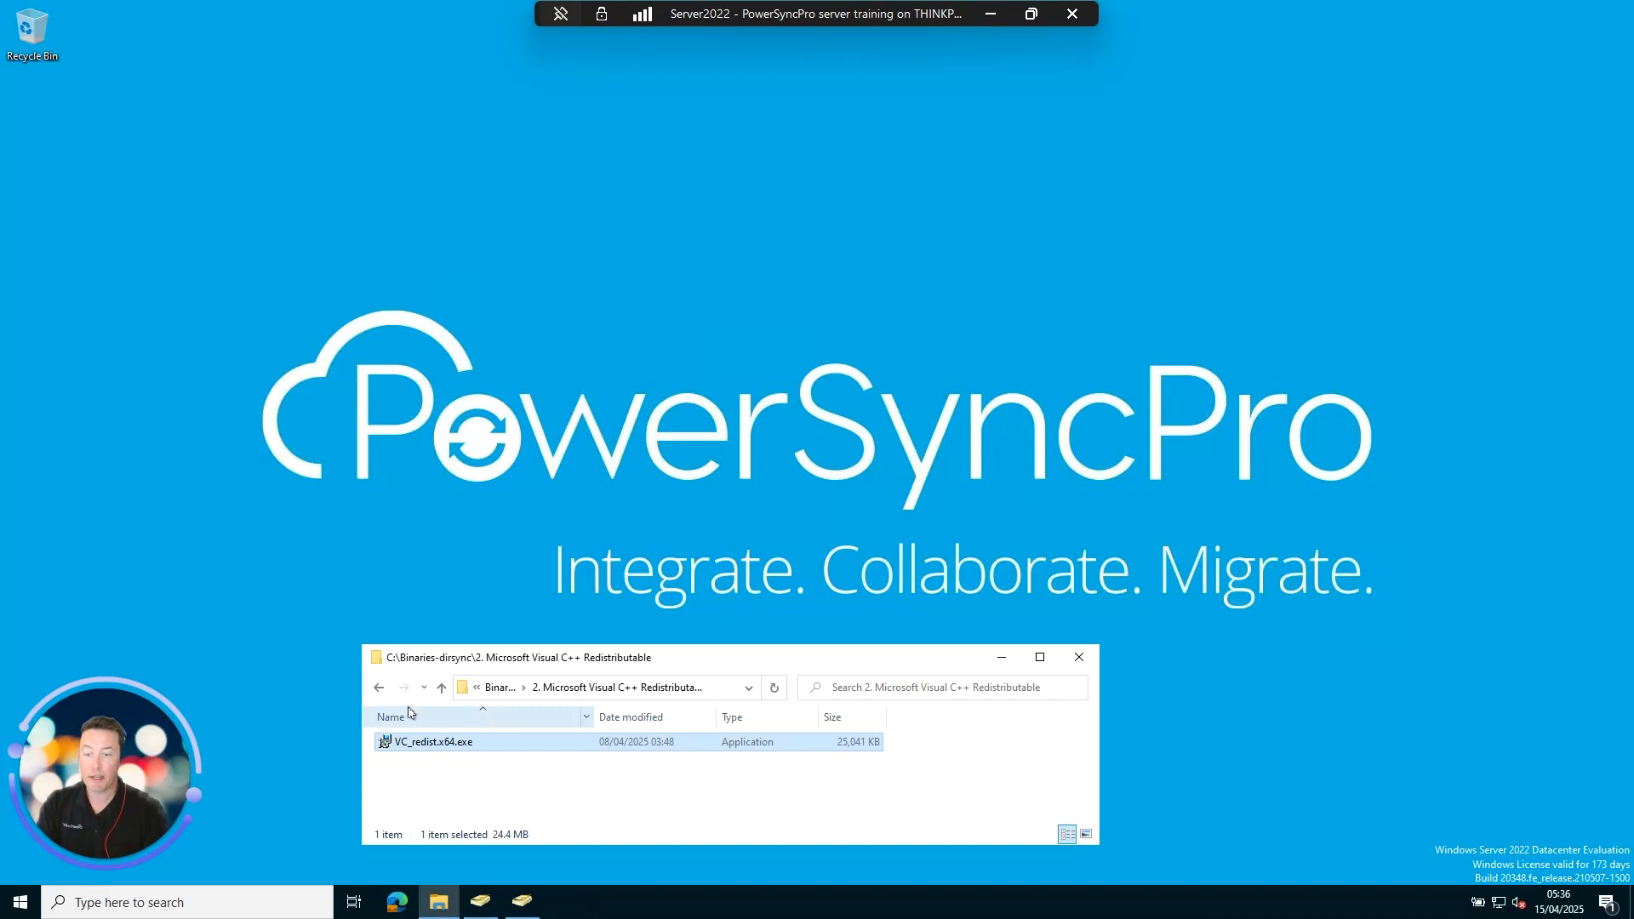
left_click(502, 687)
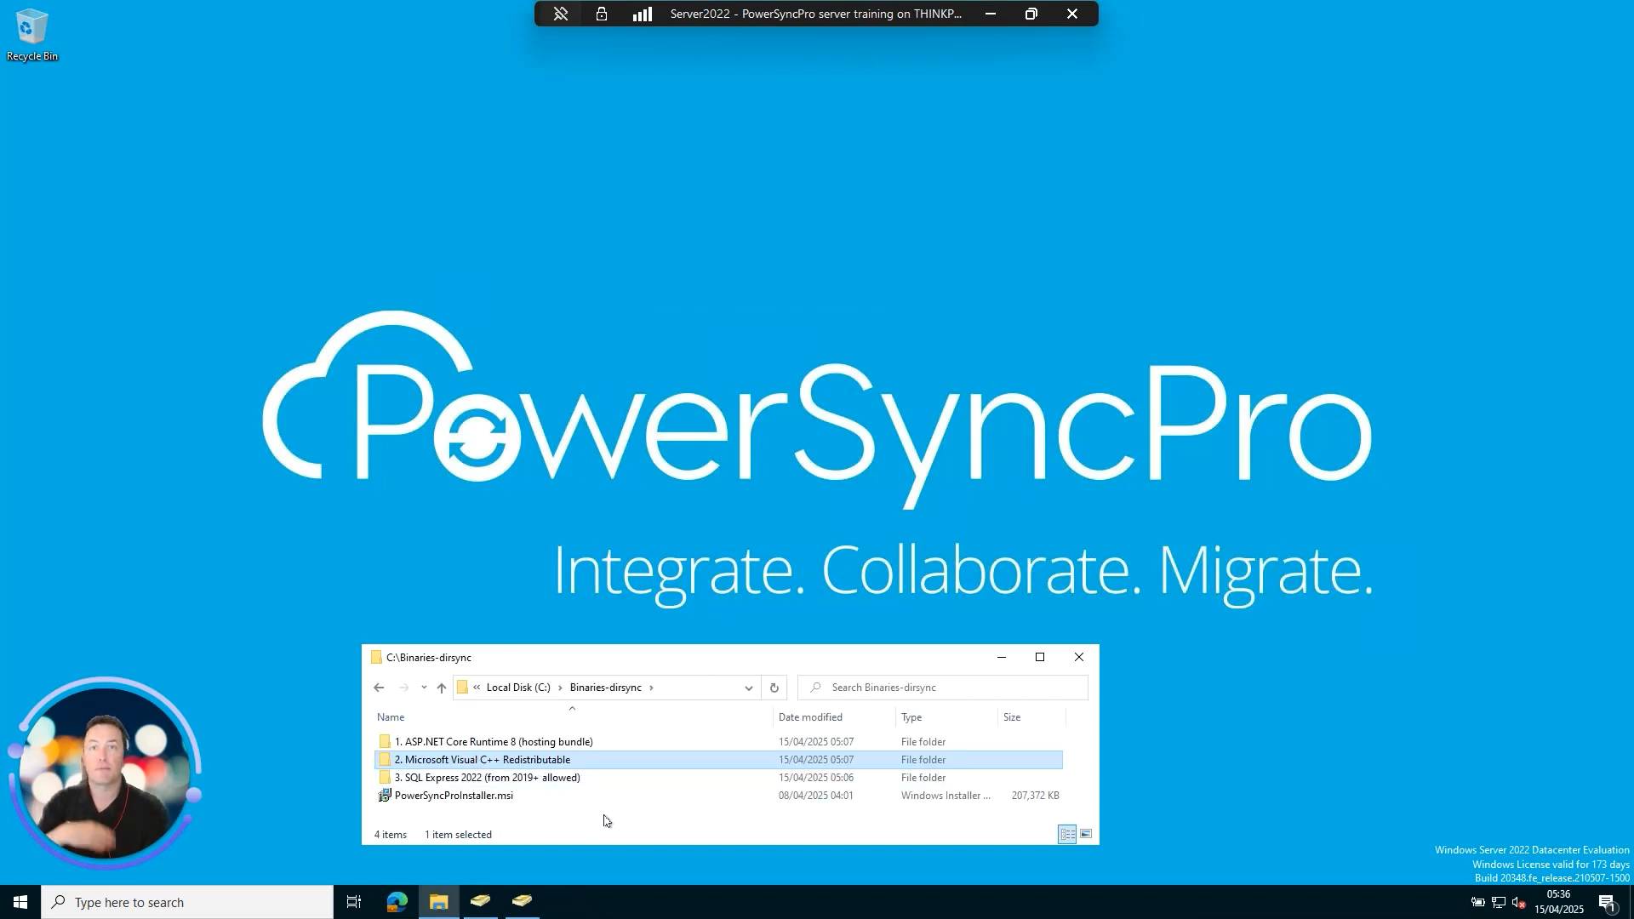
Install SQL Server 2022 Express as a Basic install with instance SQLEXPRESS, then return to Binaries-dirsync.
left_click(550, 778)
double_click(541, 778)
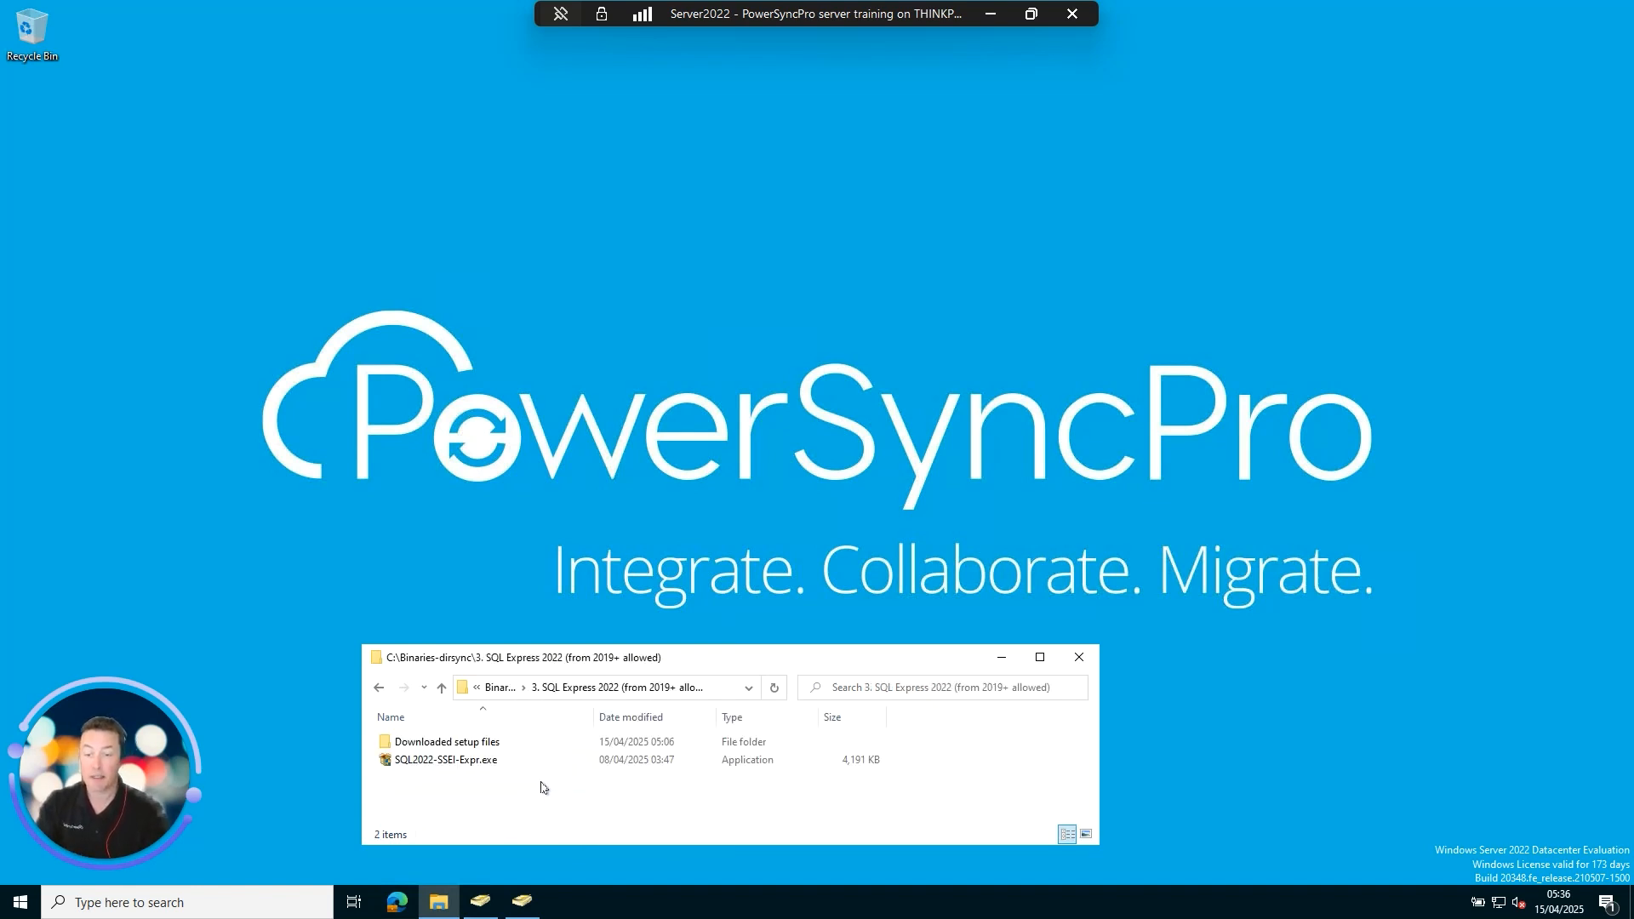
double_click(460, 762)
left_click(753, 570)
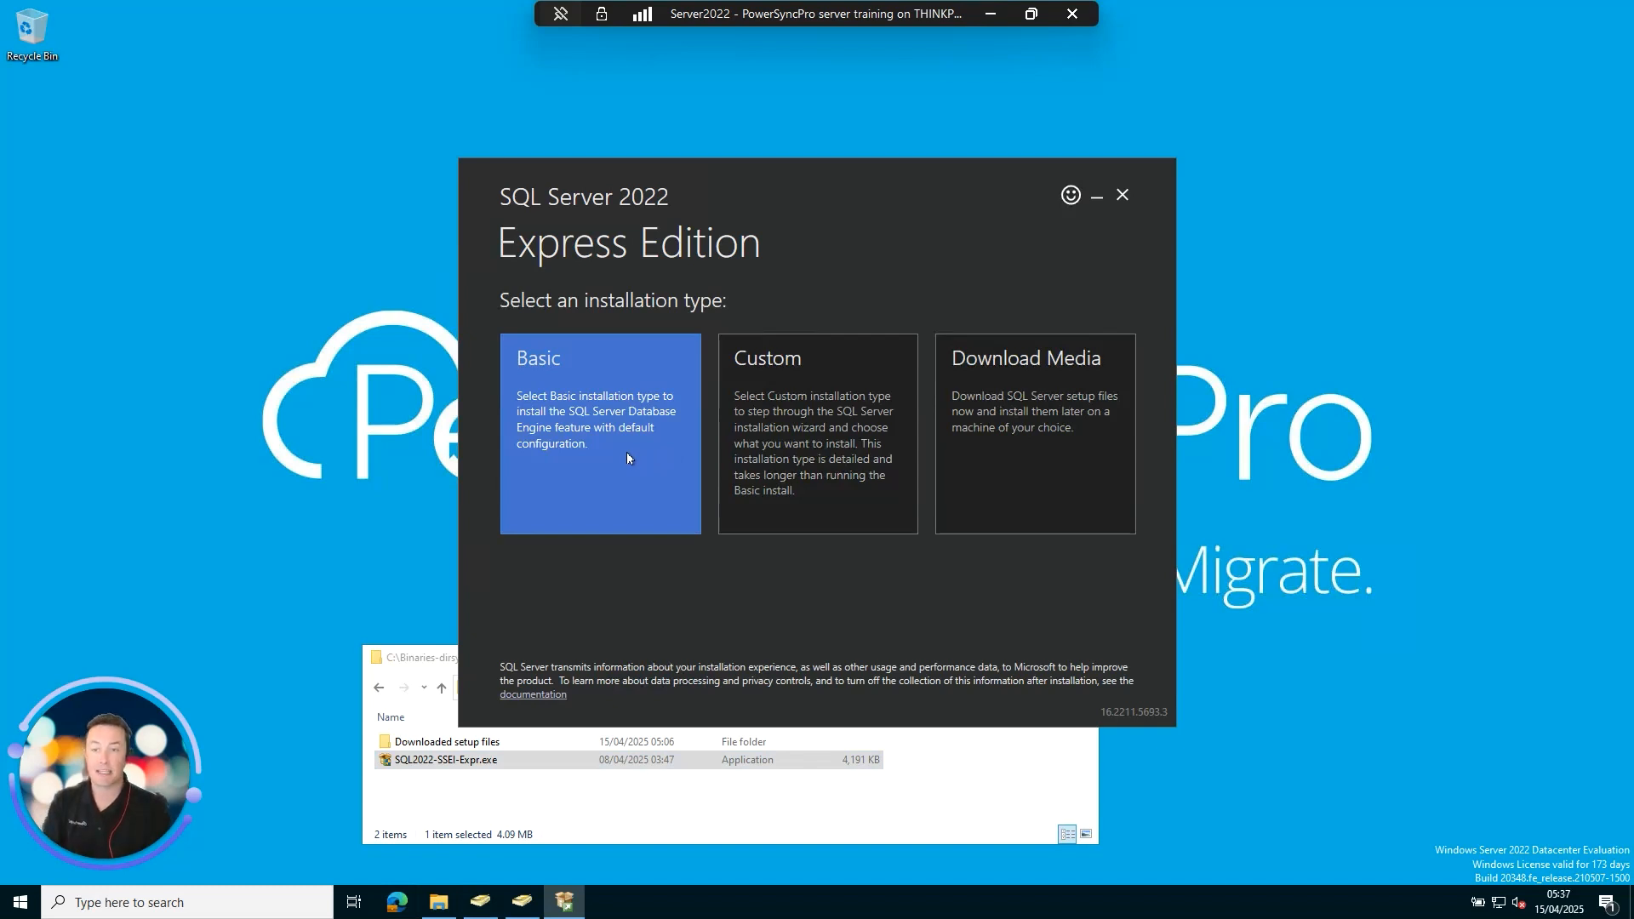
left_click(627, 459)
left_click(1094, 681)
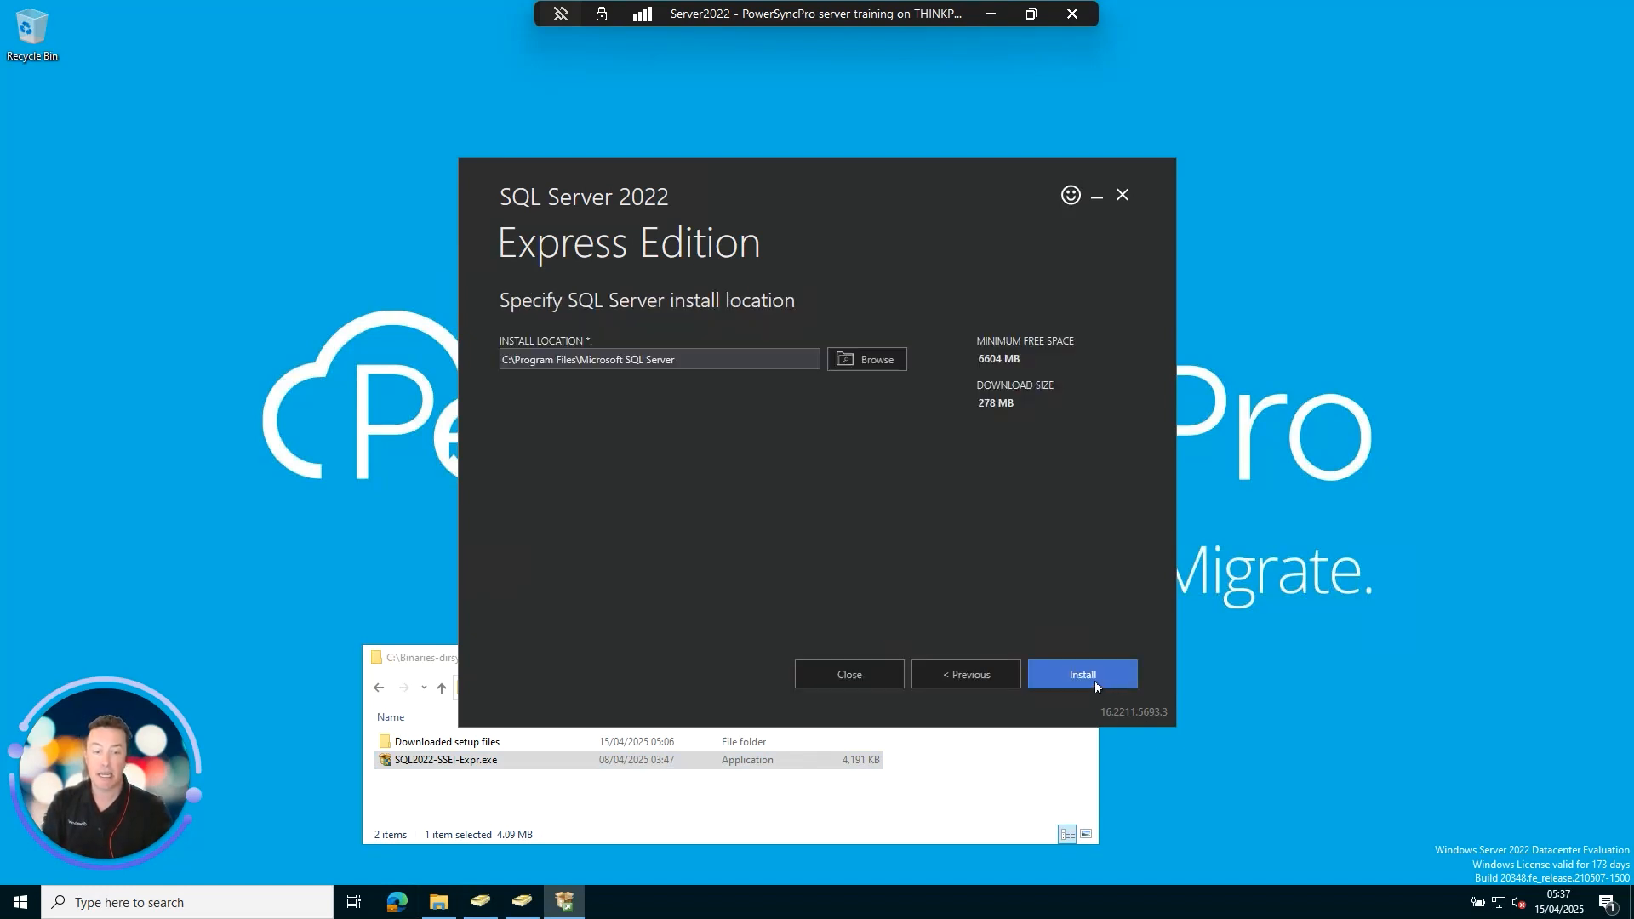
left_click(1094, 679)
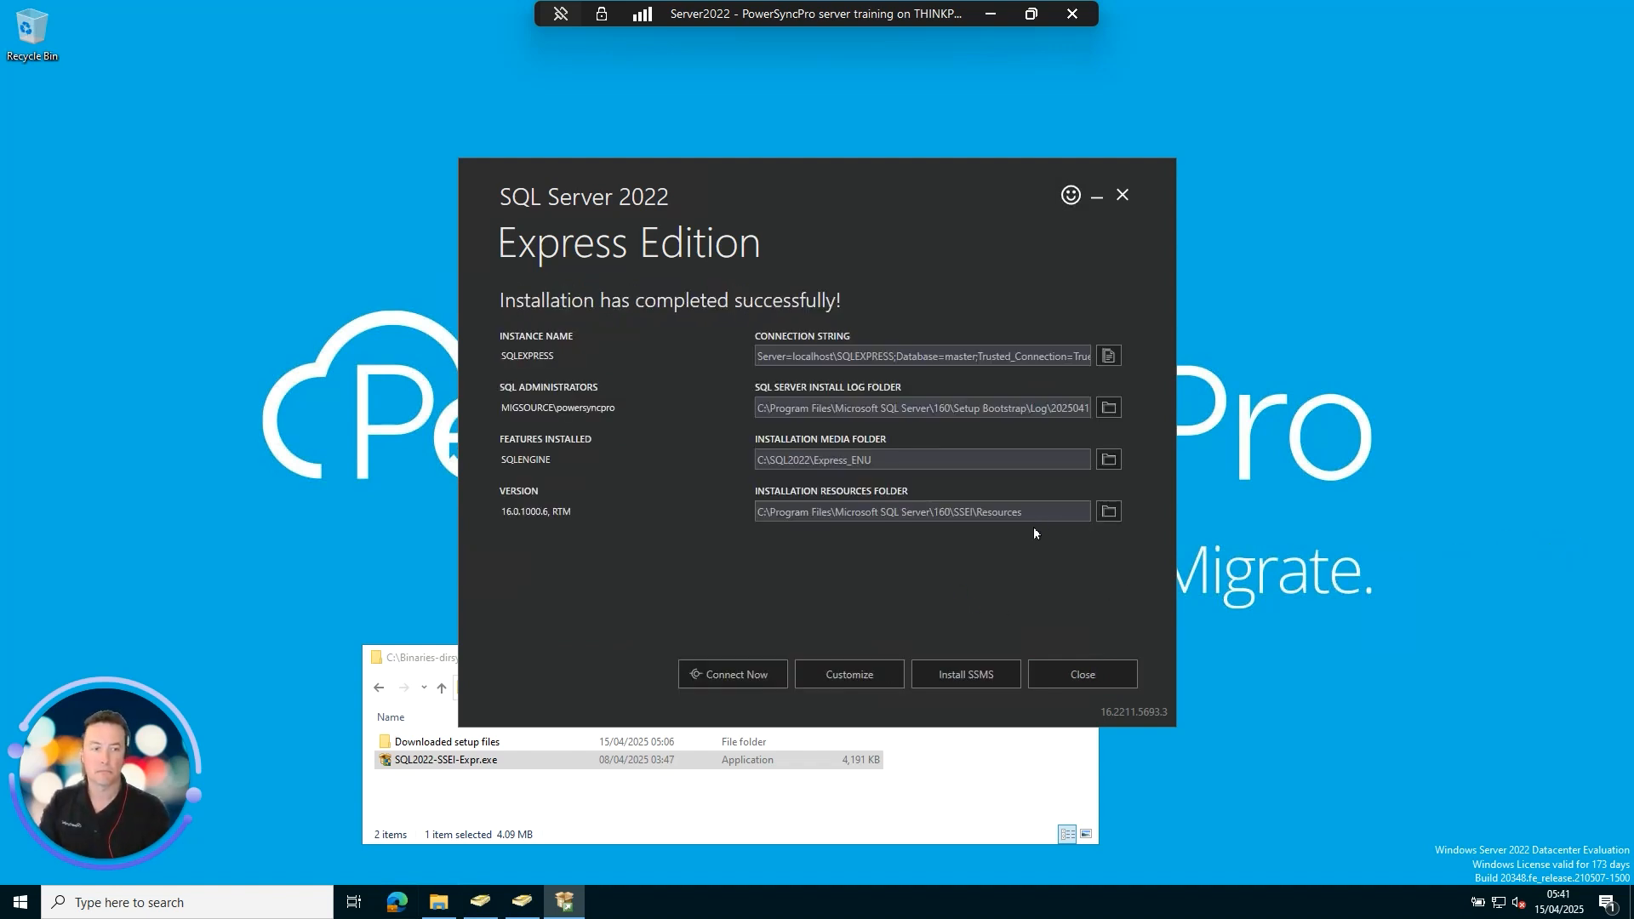
left_click(1090, 674)
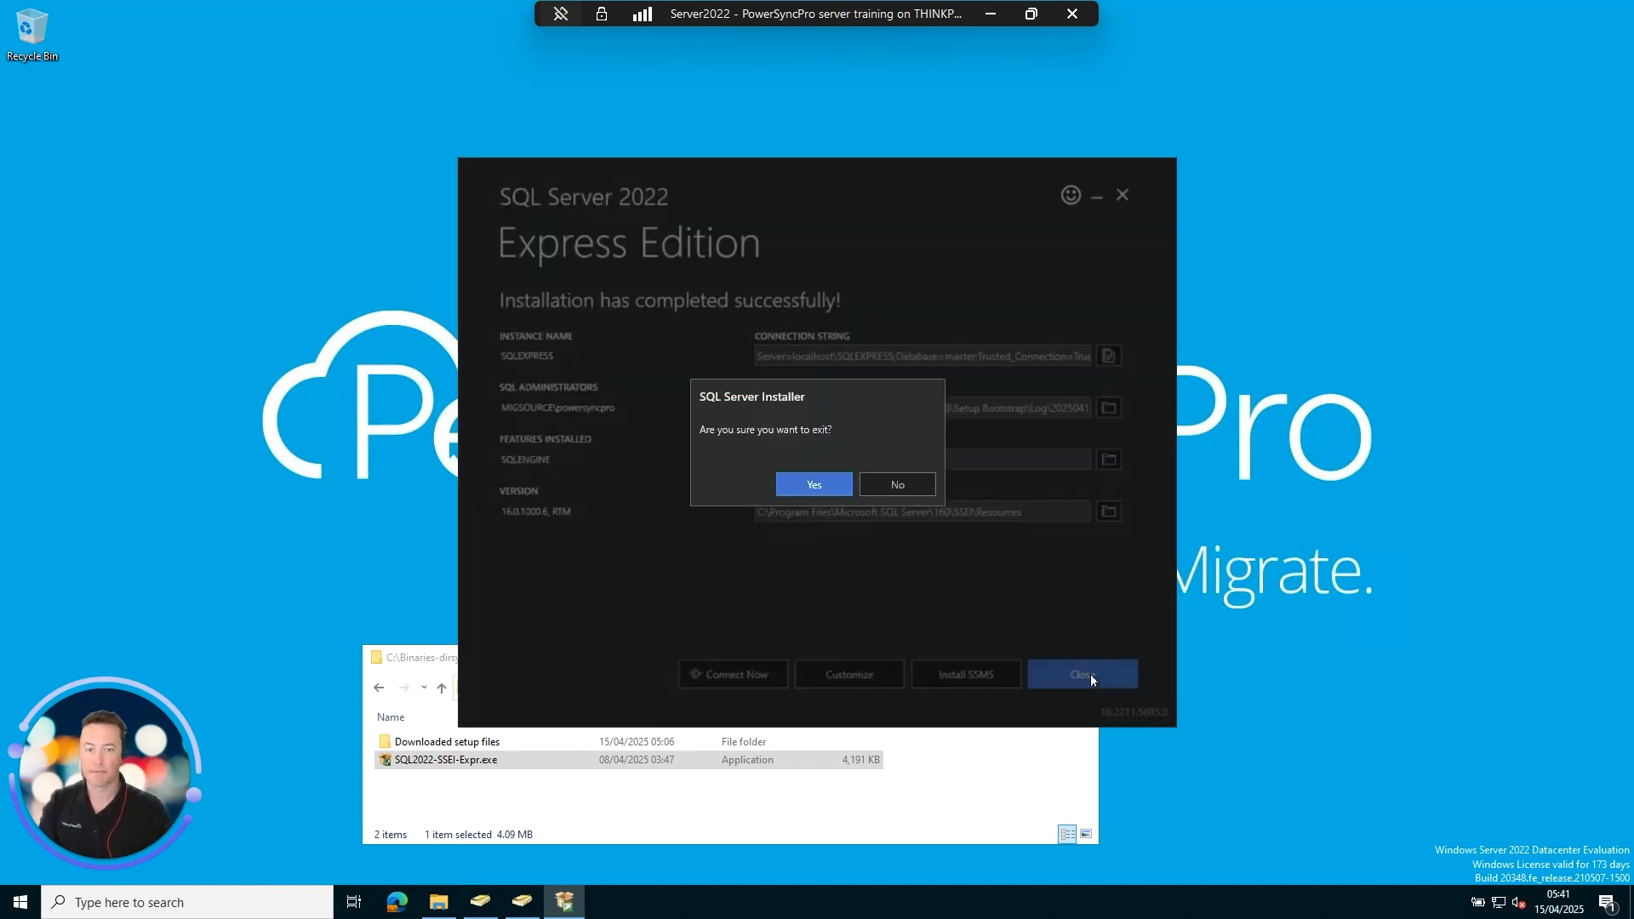
left_click(801, 485)
left_click(498, 688)
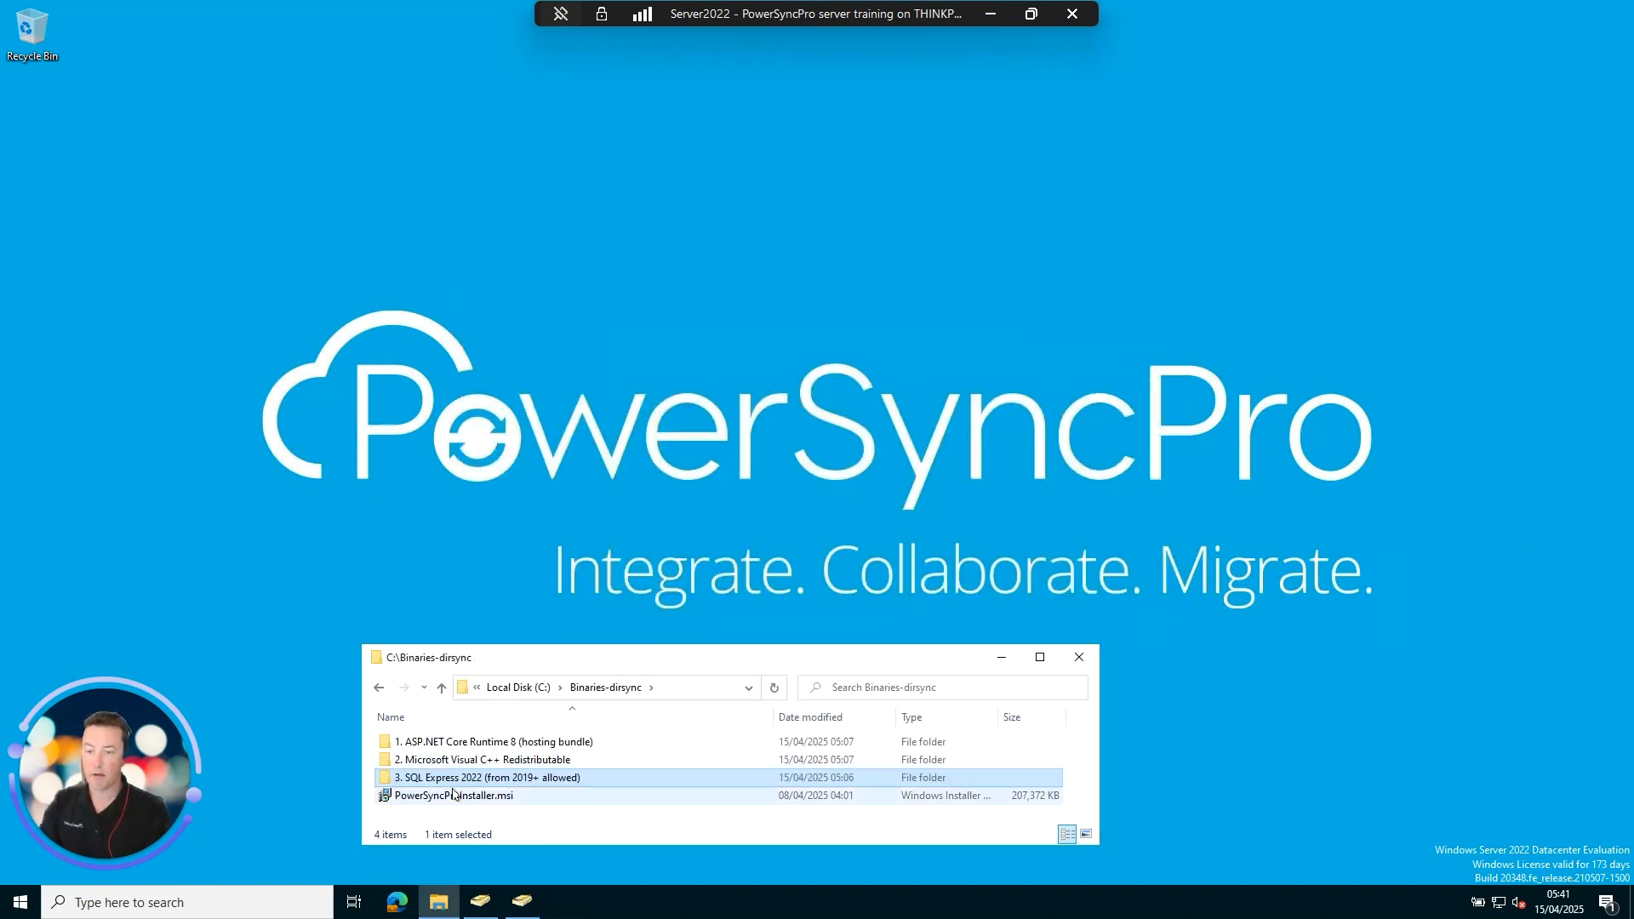
Launch PowerSyncProInstaller.msi, accept the licence, and keep C:\Program Files\PowerSyncPro\ as the install folder.
double_click(502, 797)
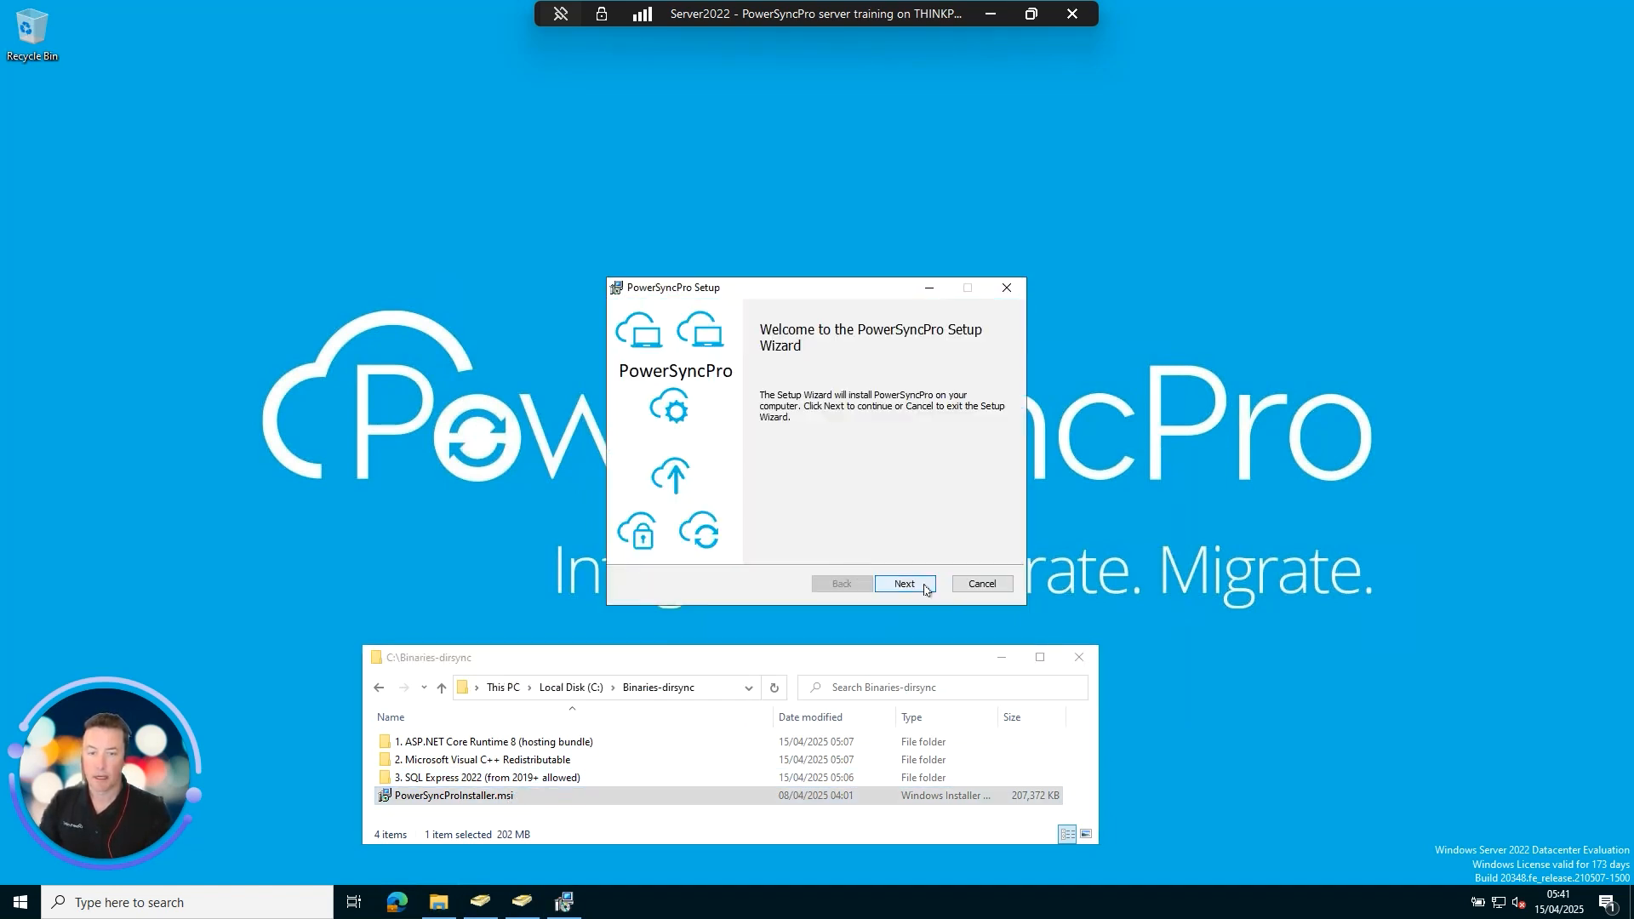
left_click(904, 583)
left_click(687, 538)
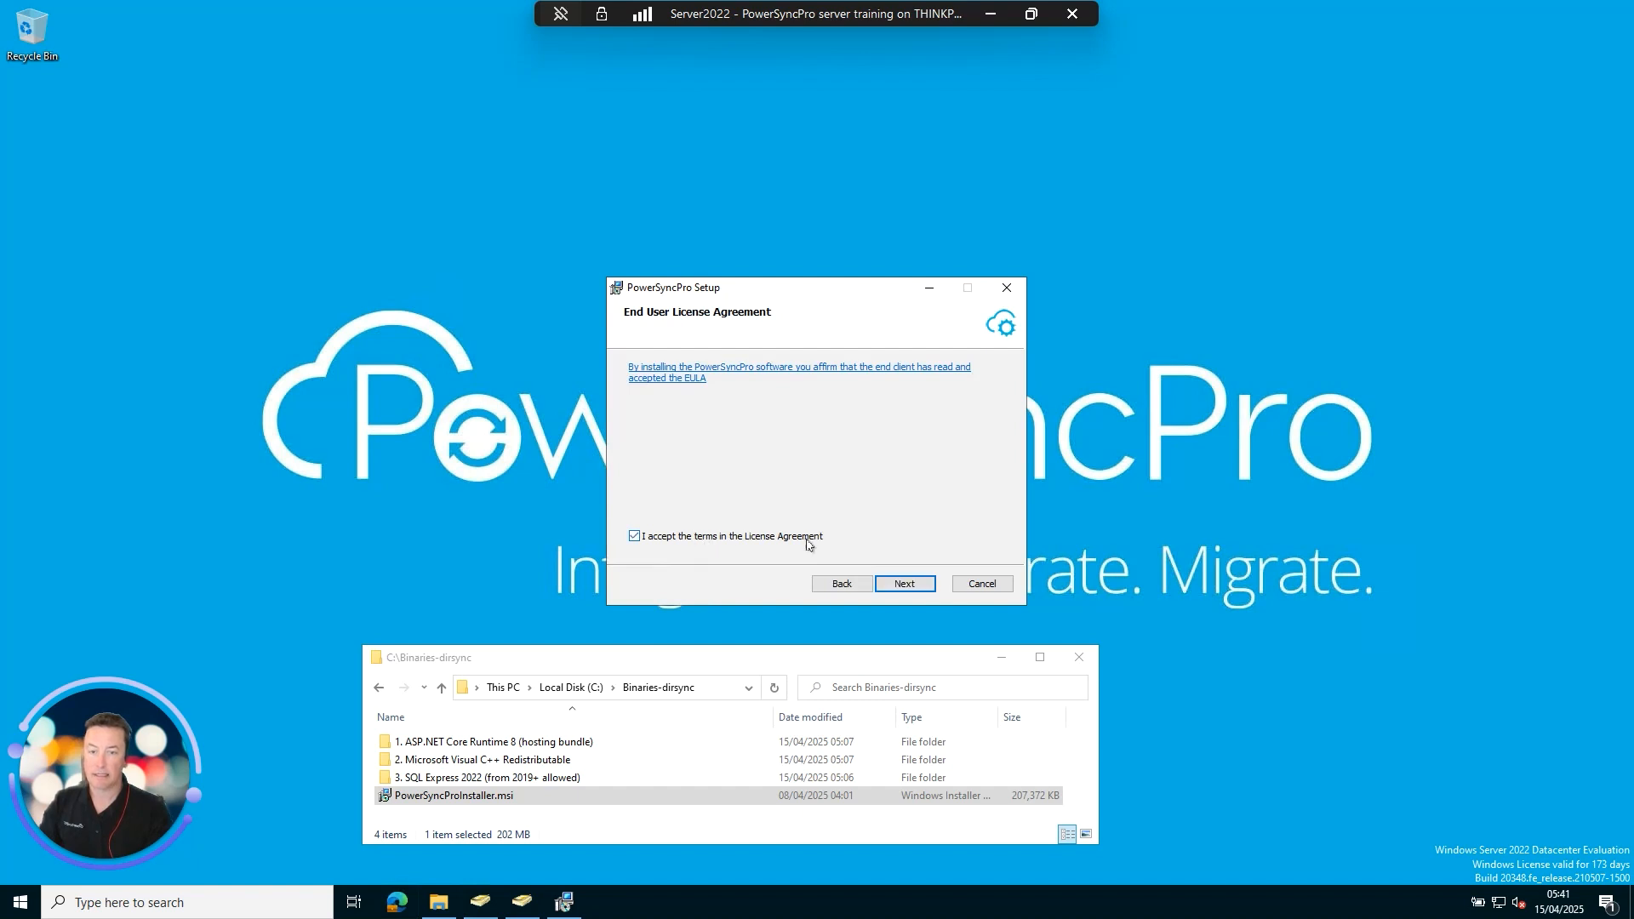
left_click(914, 586)
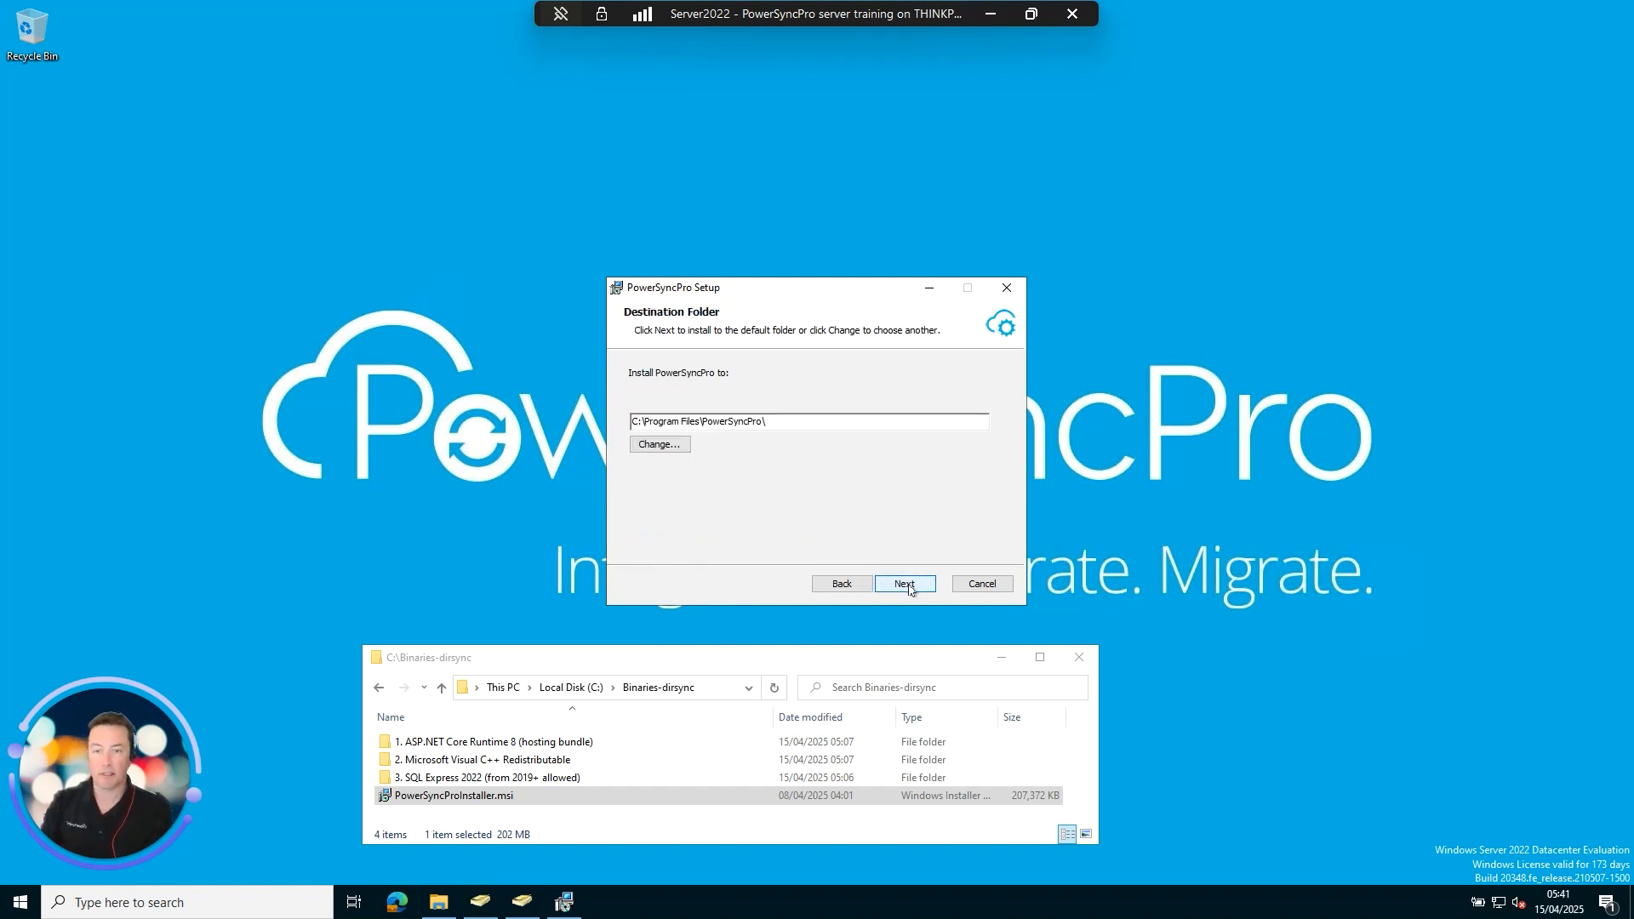
left_click(907, 585)
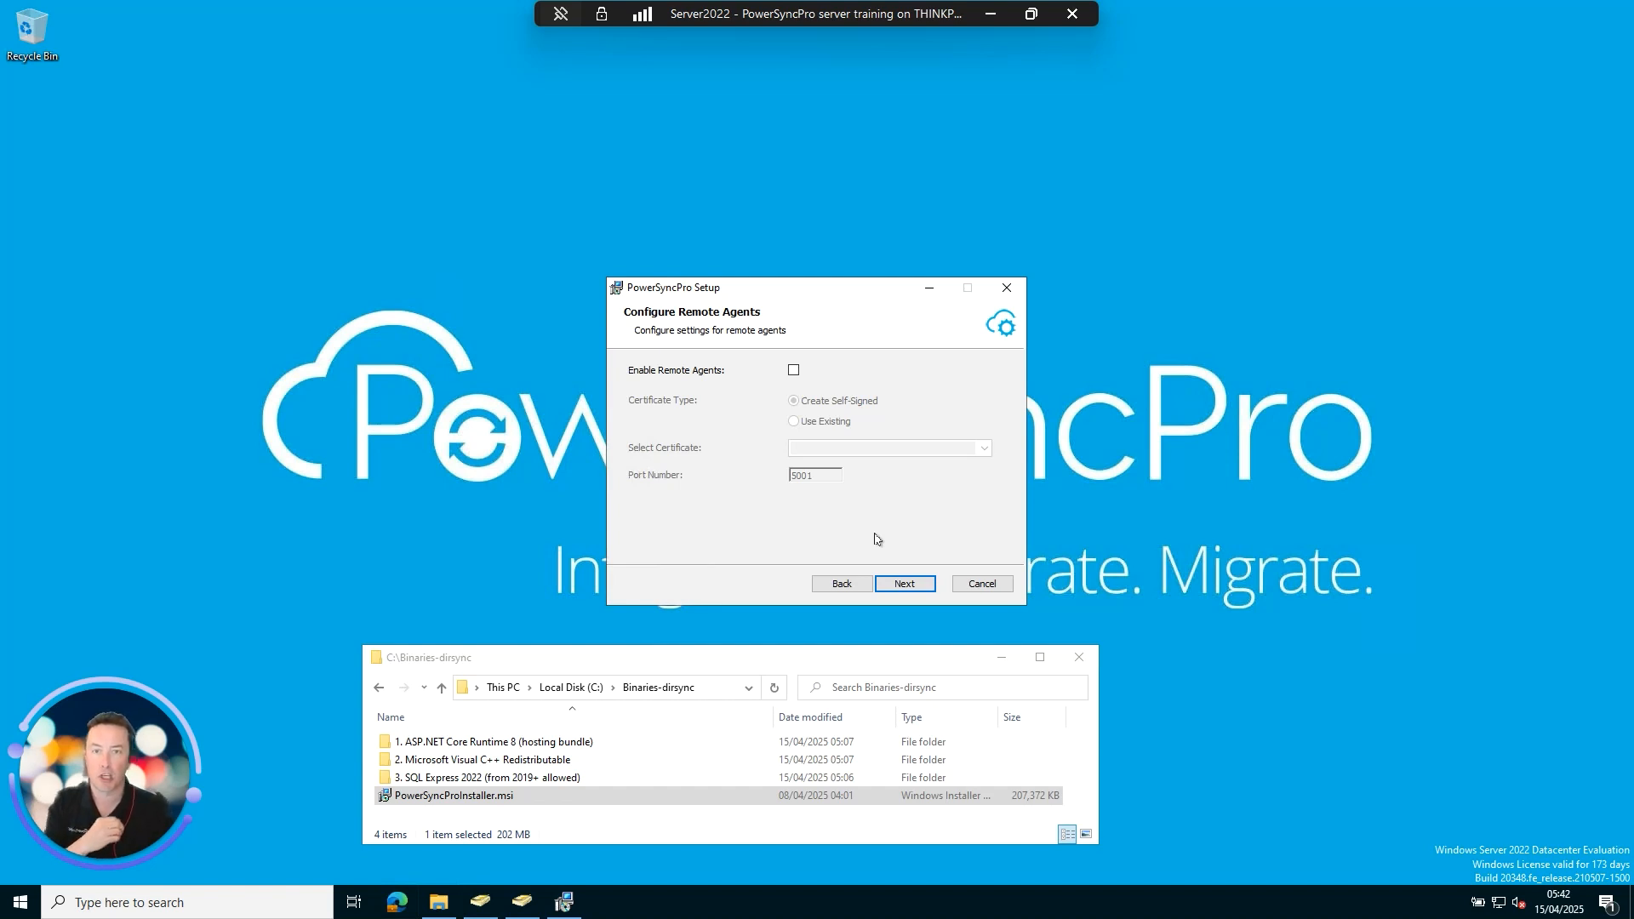
Keep remote agents disabled and port 5000, and use SQL instance SQLEXPRESS with database PowerSyncProDb.
left_click(904, 585)
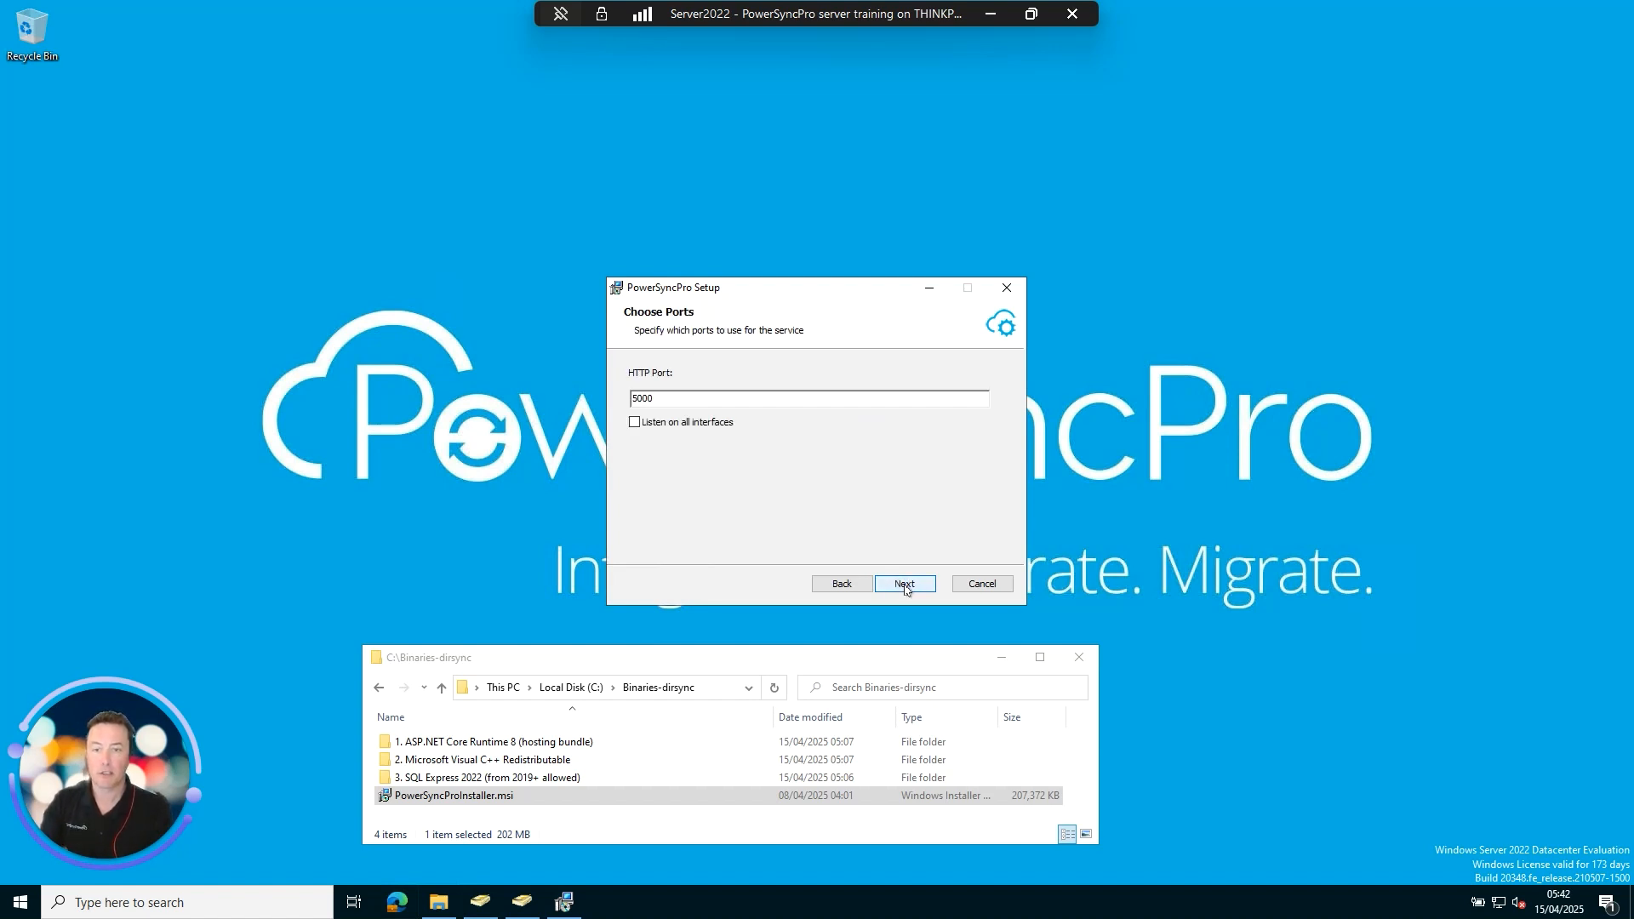
left_click(905, 585)
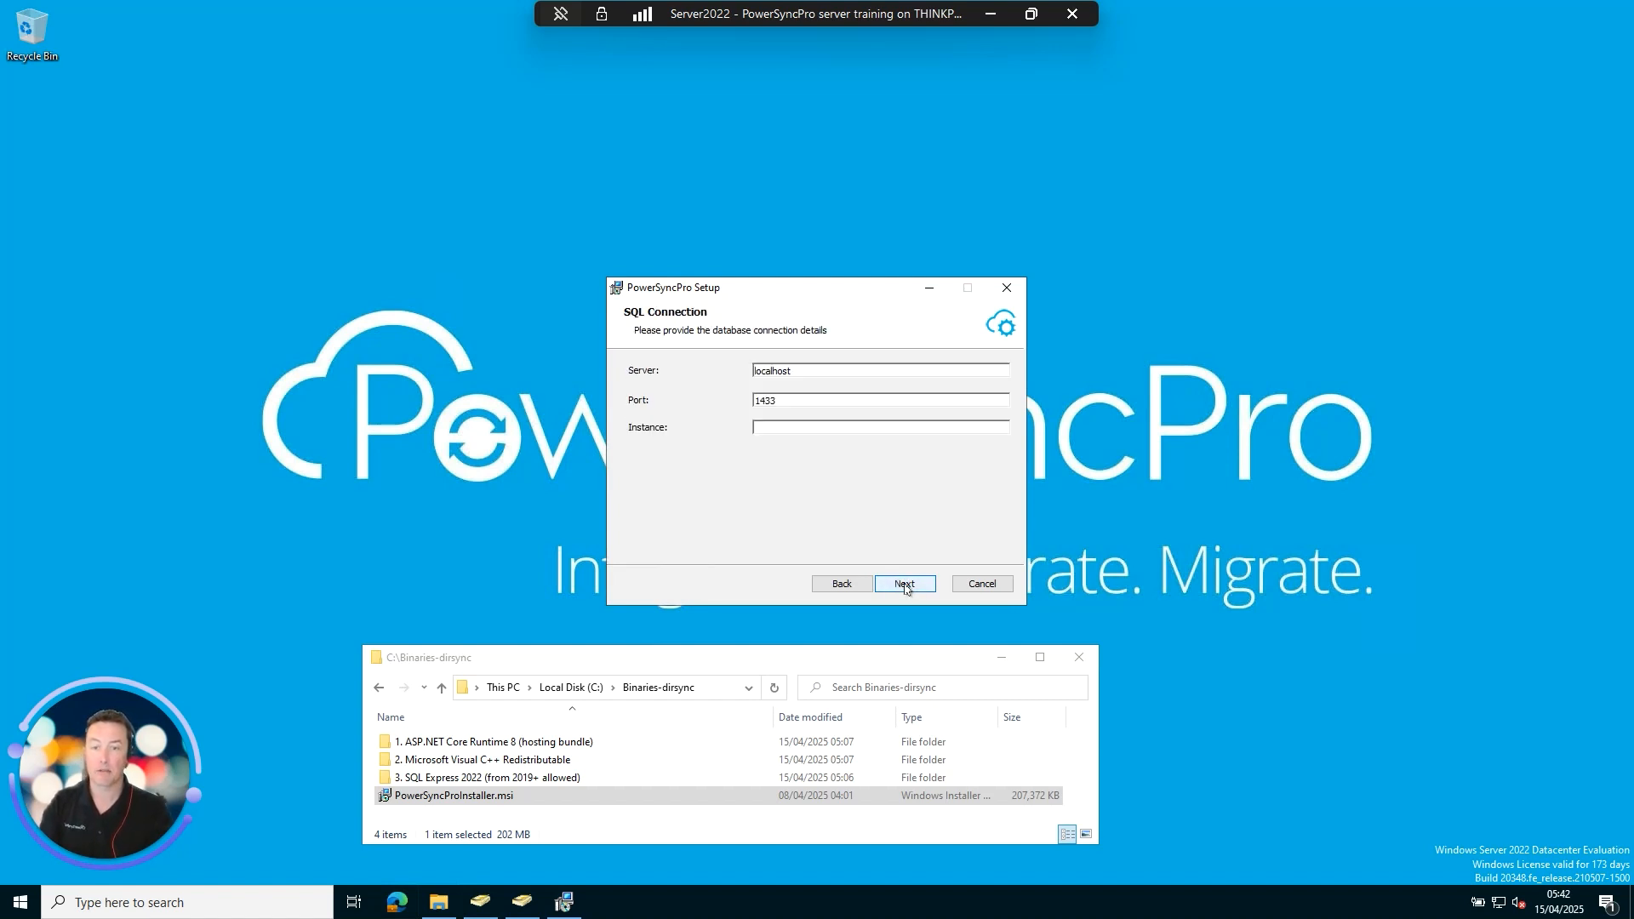
left_click(851, 431)
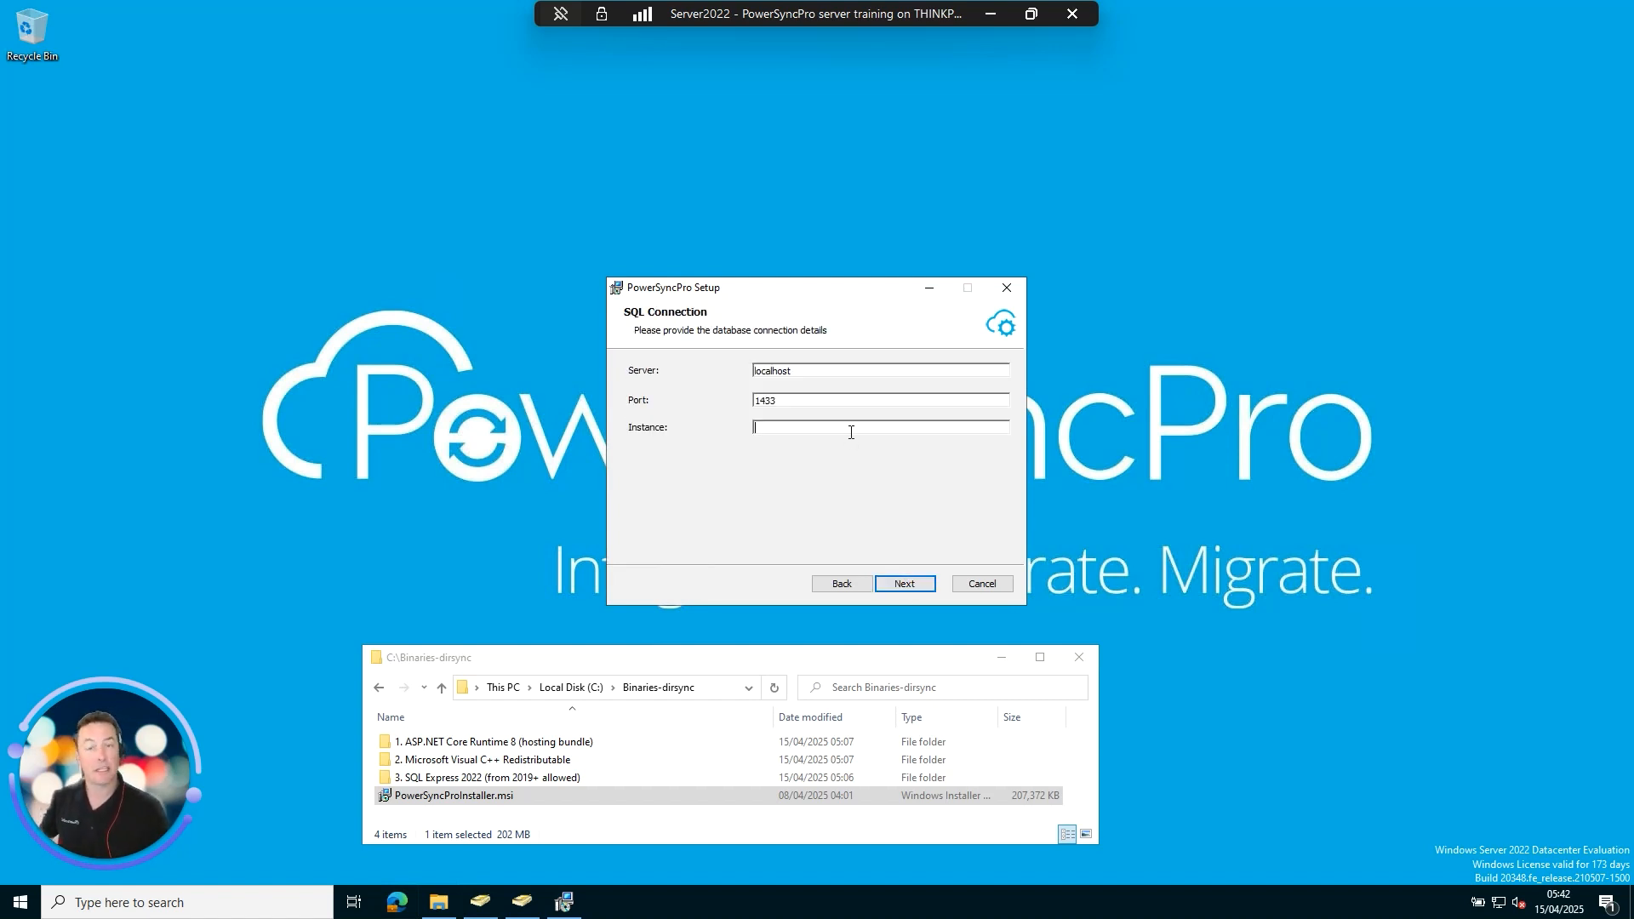
key("Caps_Lock")
type("SQLEXPRESS")
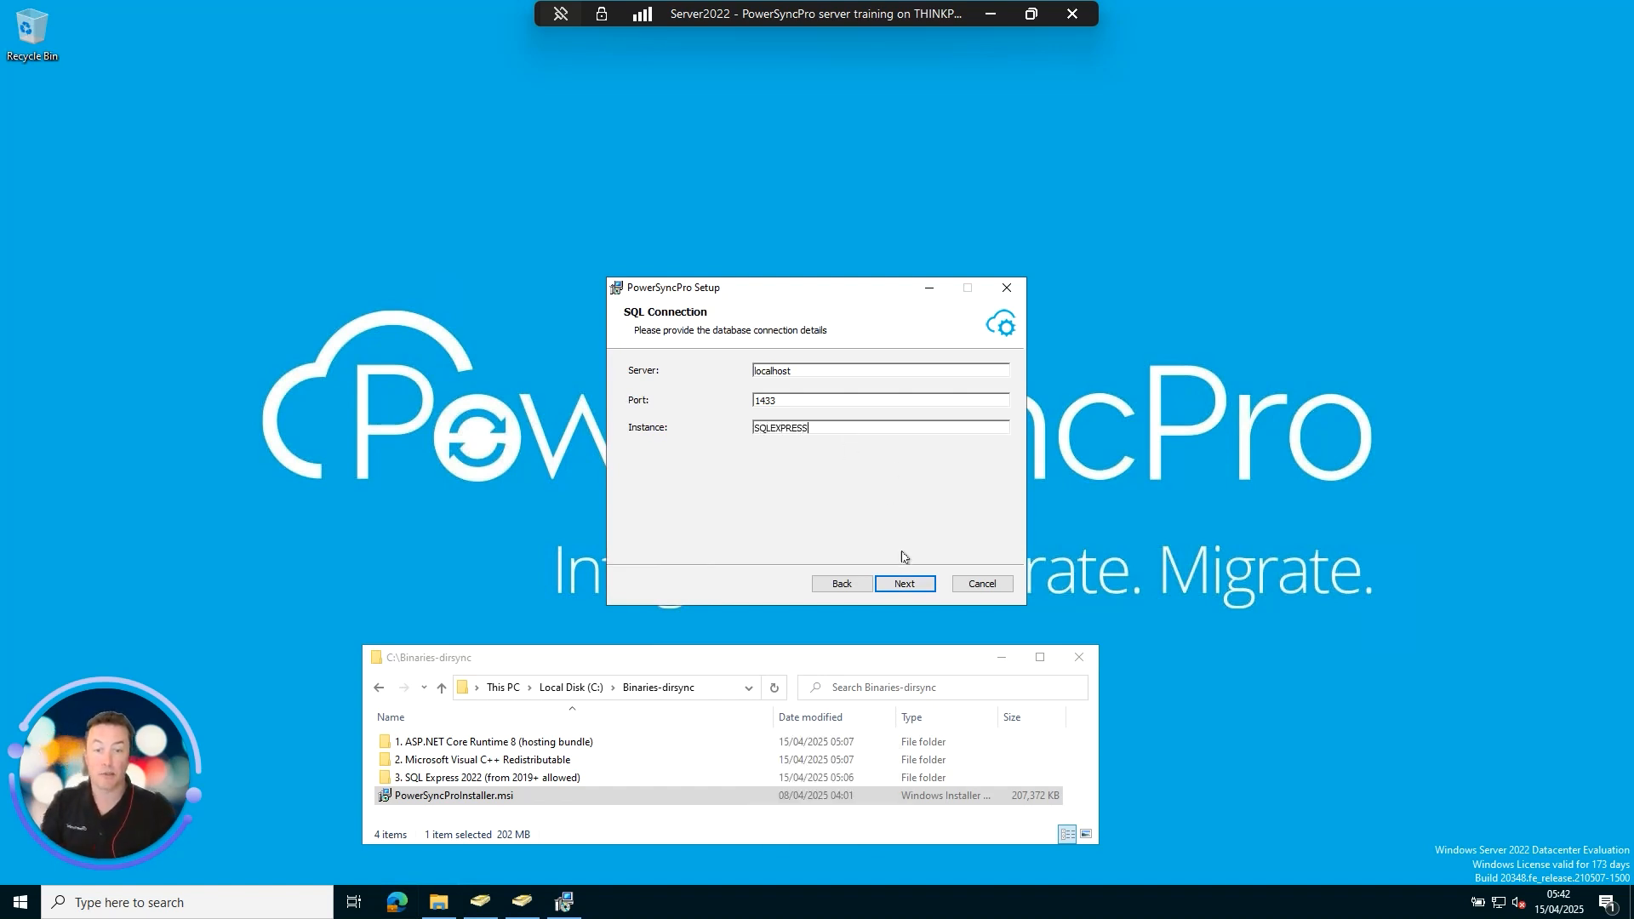
left_click(904, 583)
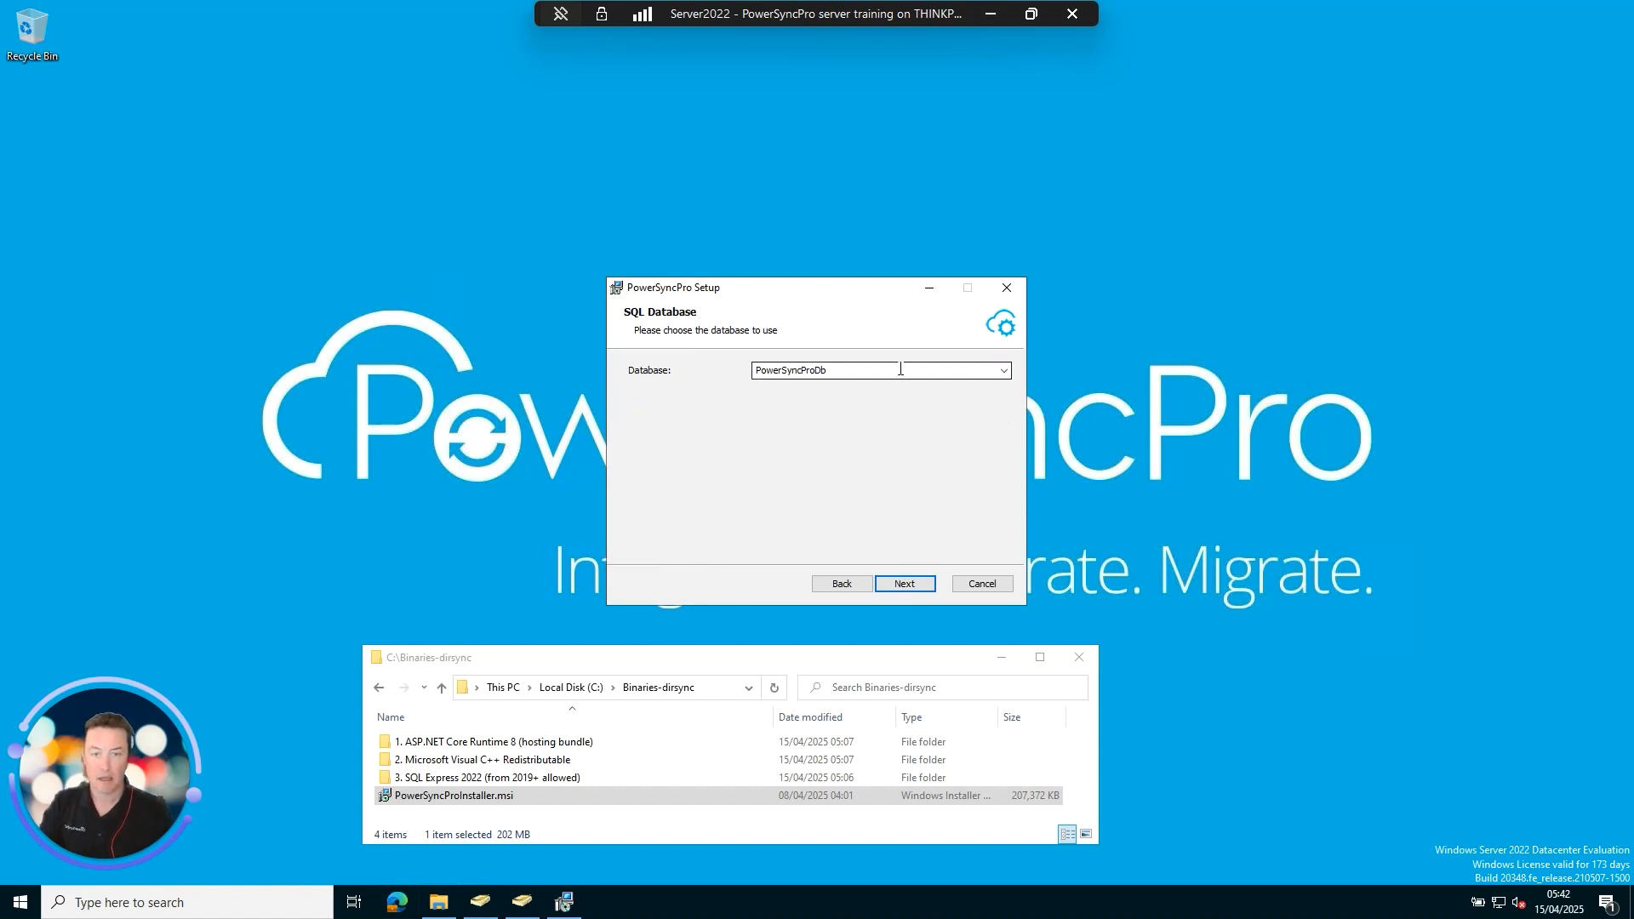
left_click(912, 584)
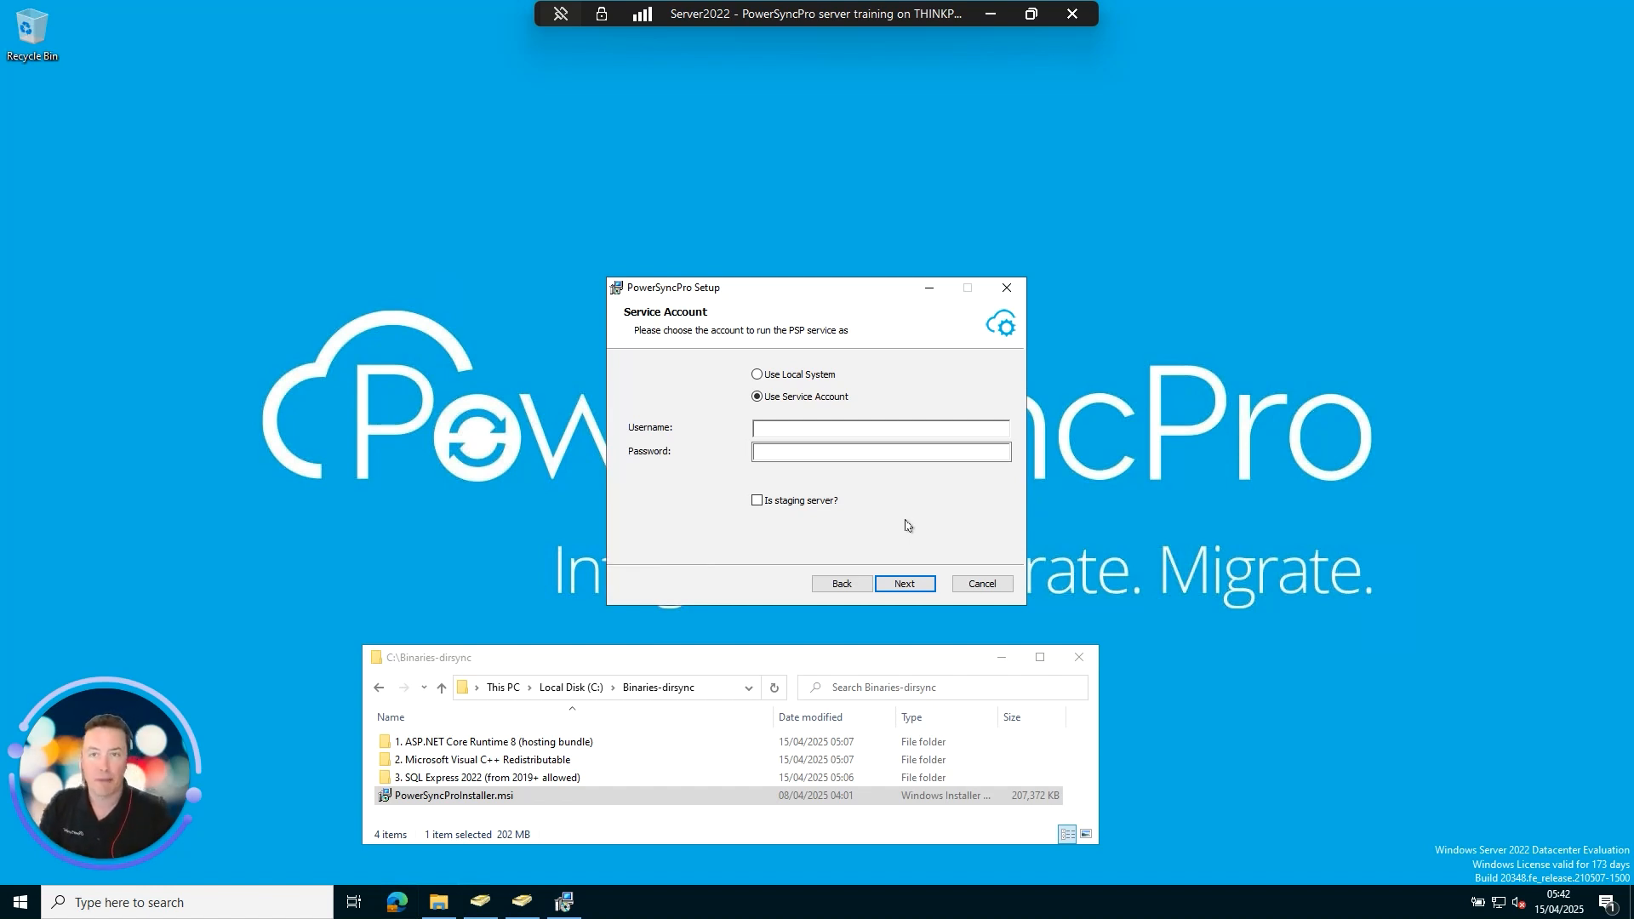
Run PowerSyncPro under Local System with no reverse proxy, install it, and finish the wizard.
left_click(796, 374)
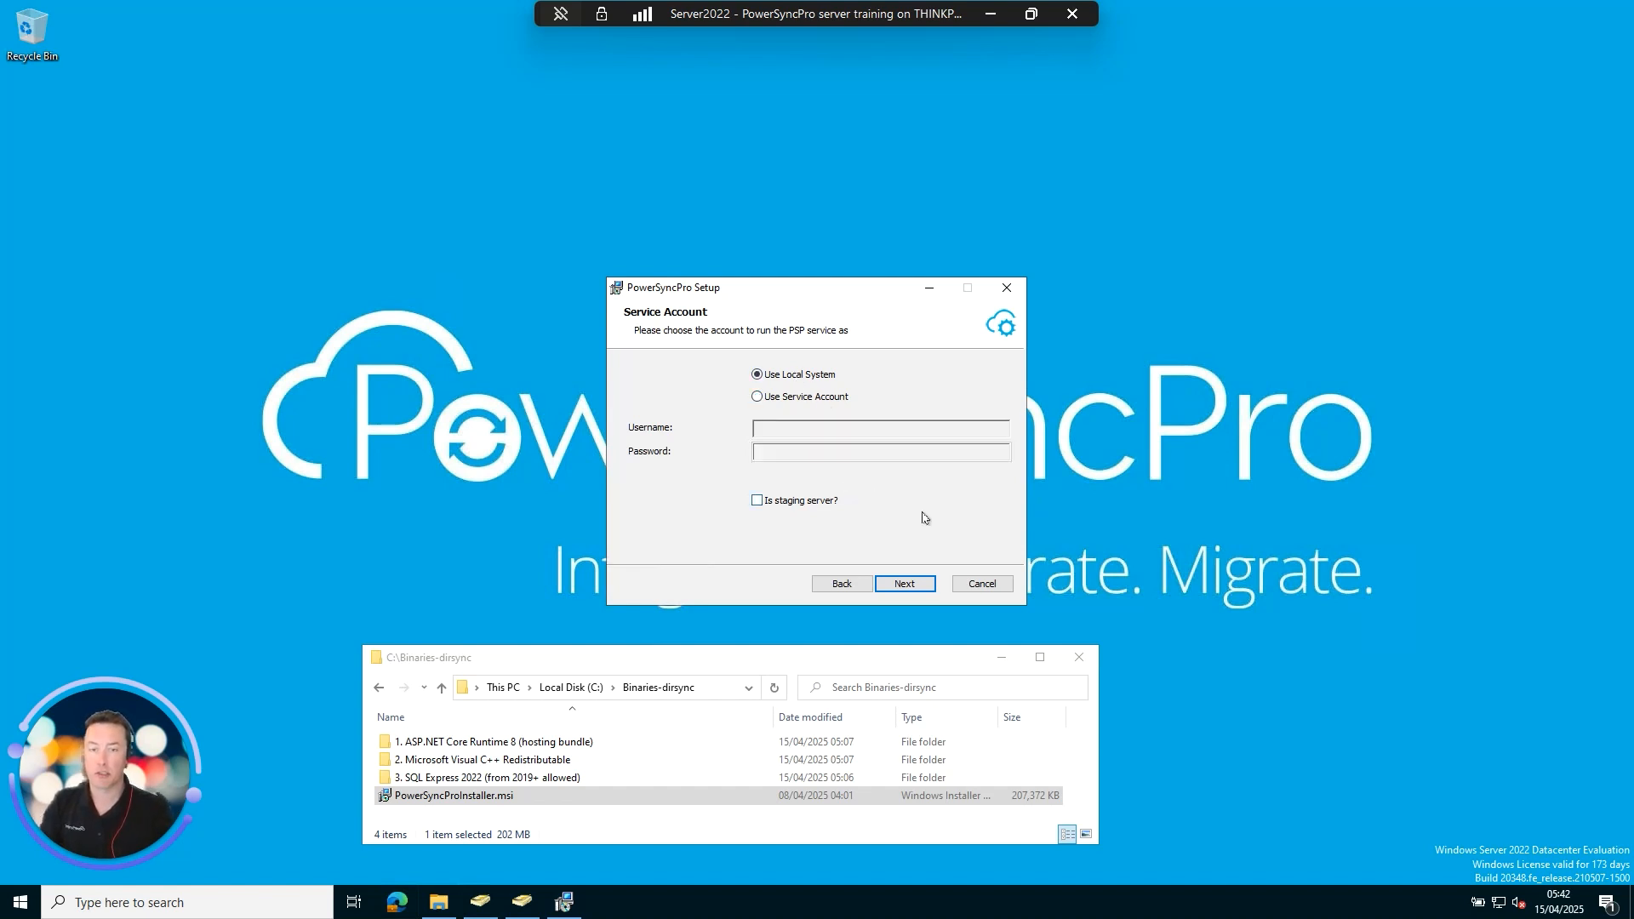
left_click(907, 585)
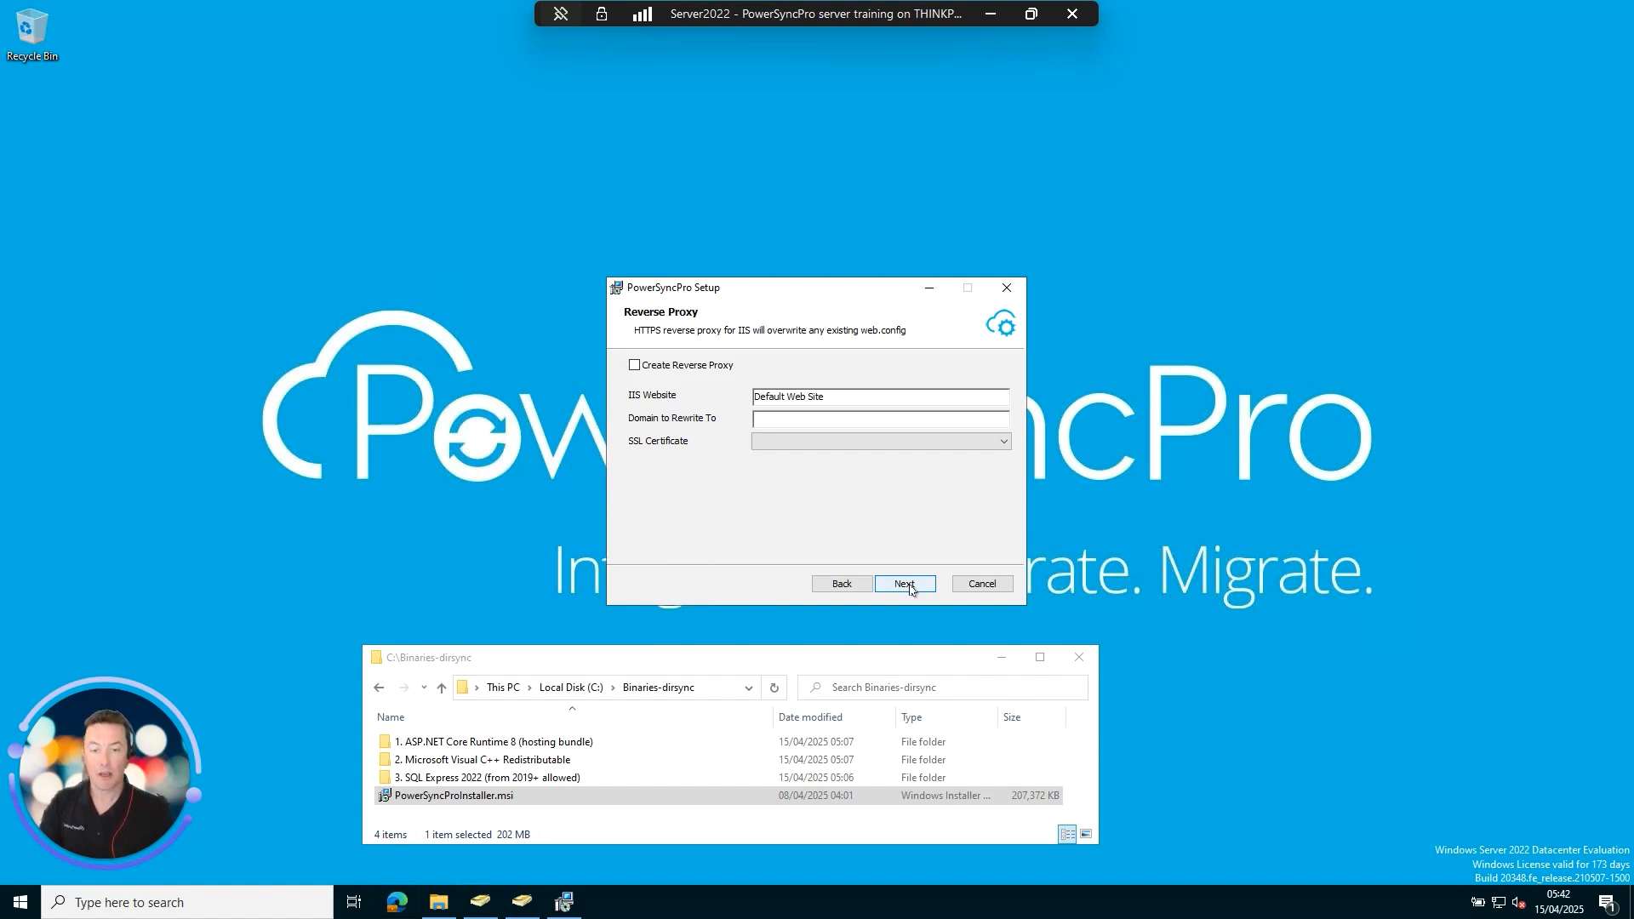
left_click(909, 587)
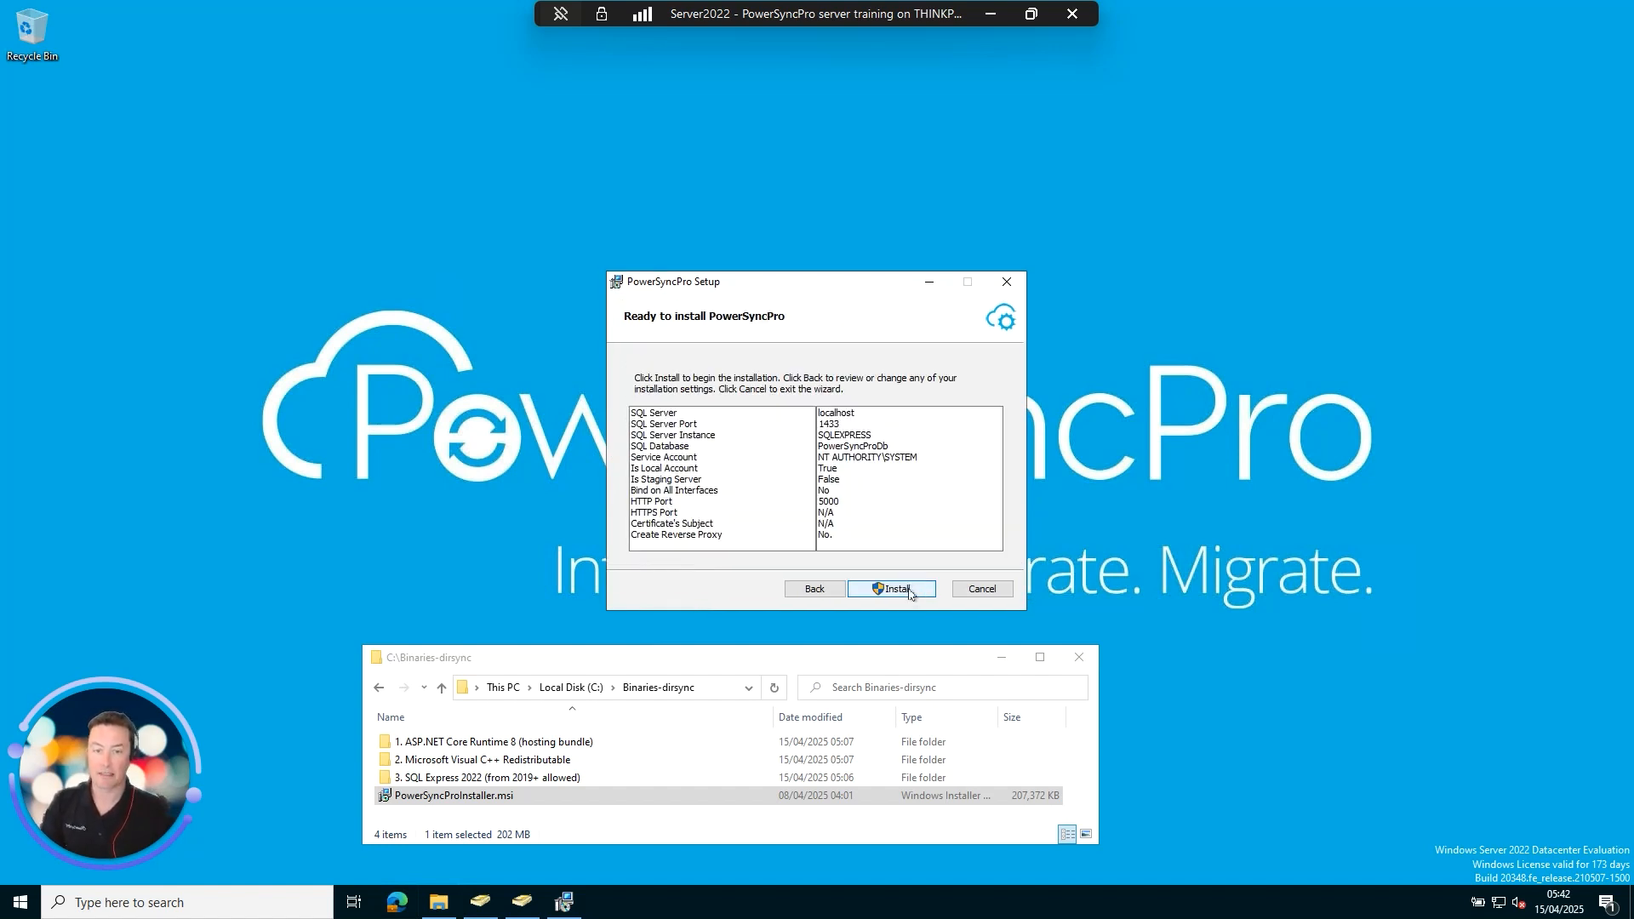
left_click(908, 593)
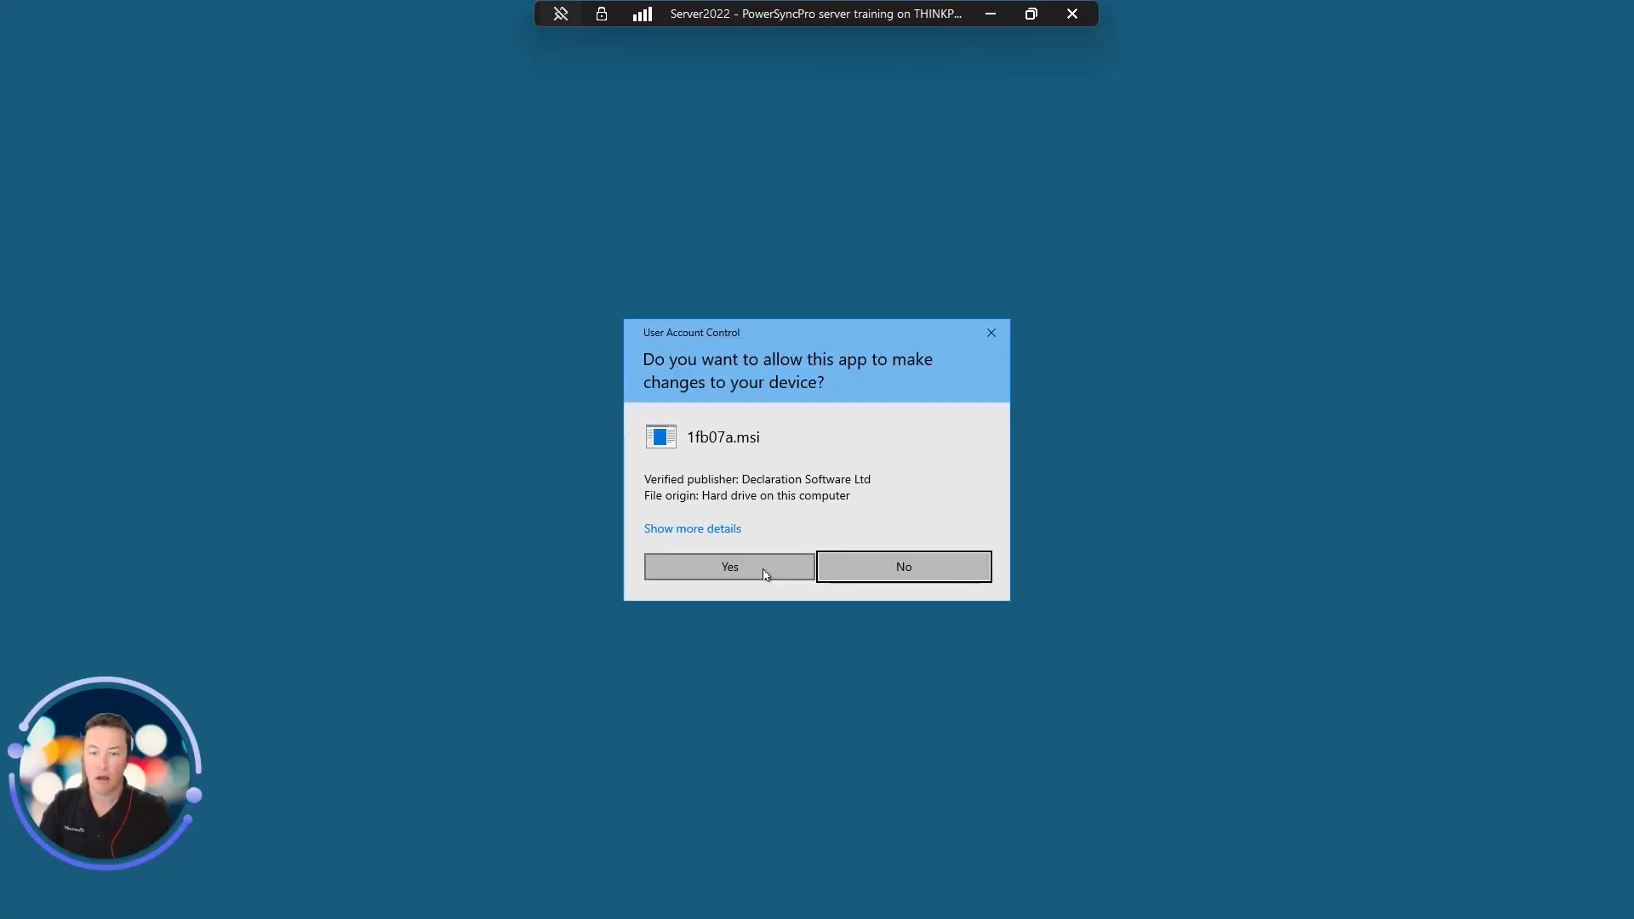
left_click(763, 568)
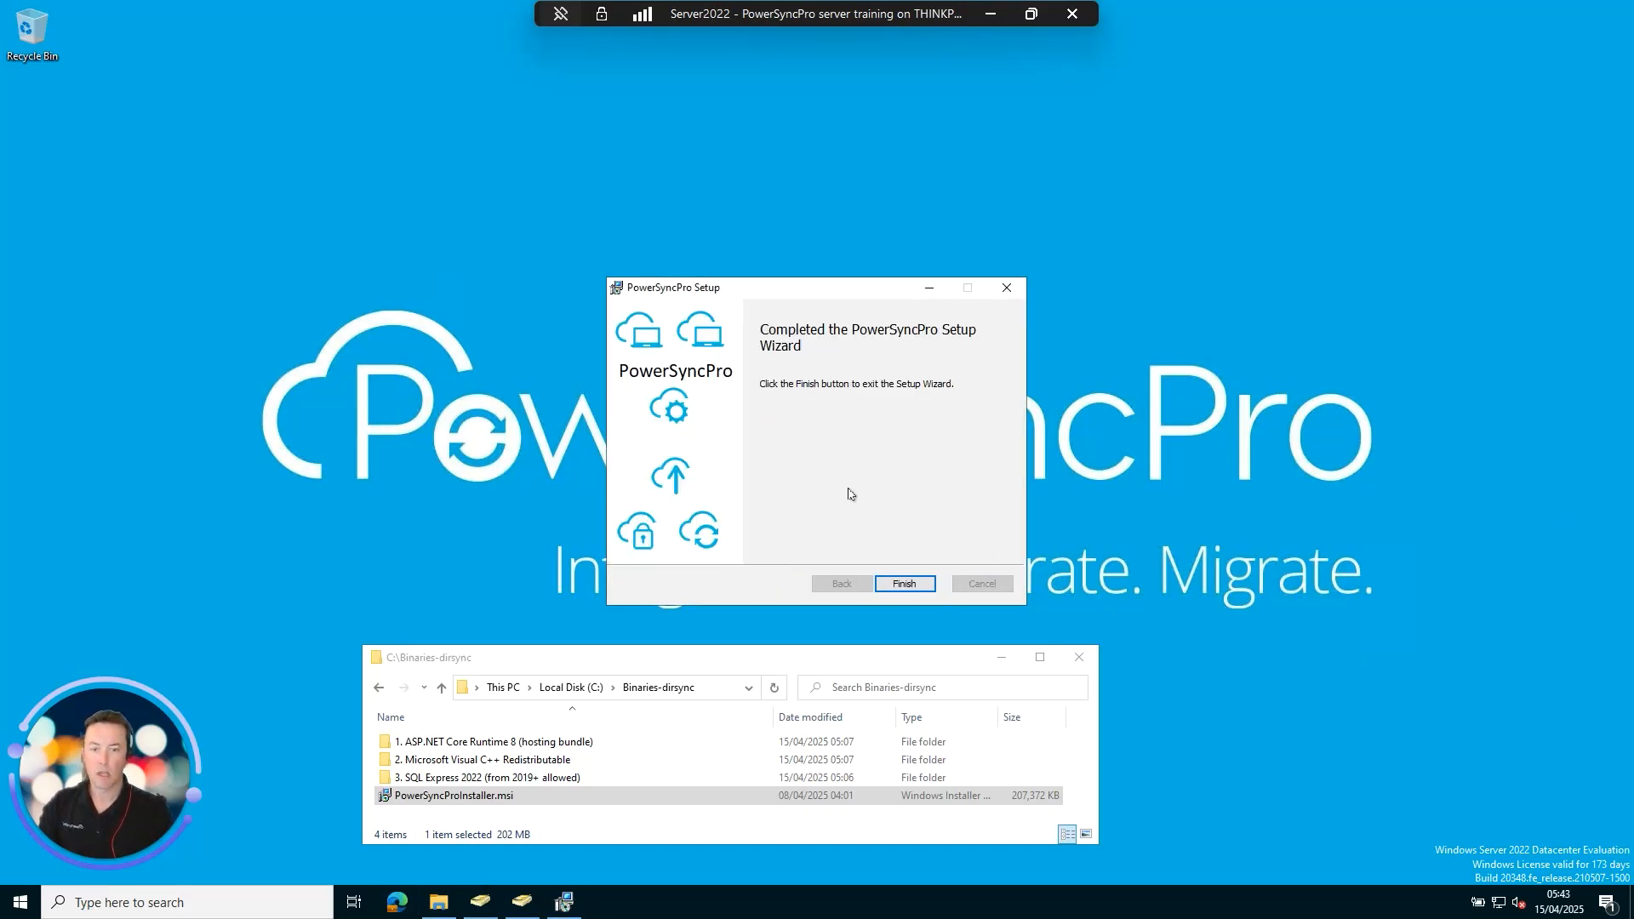
left_click(904, 583)
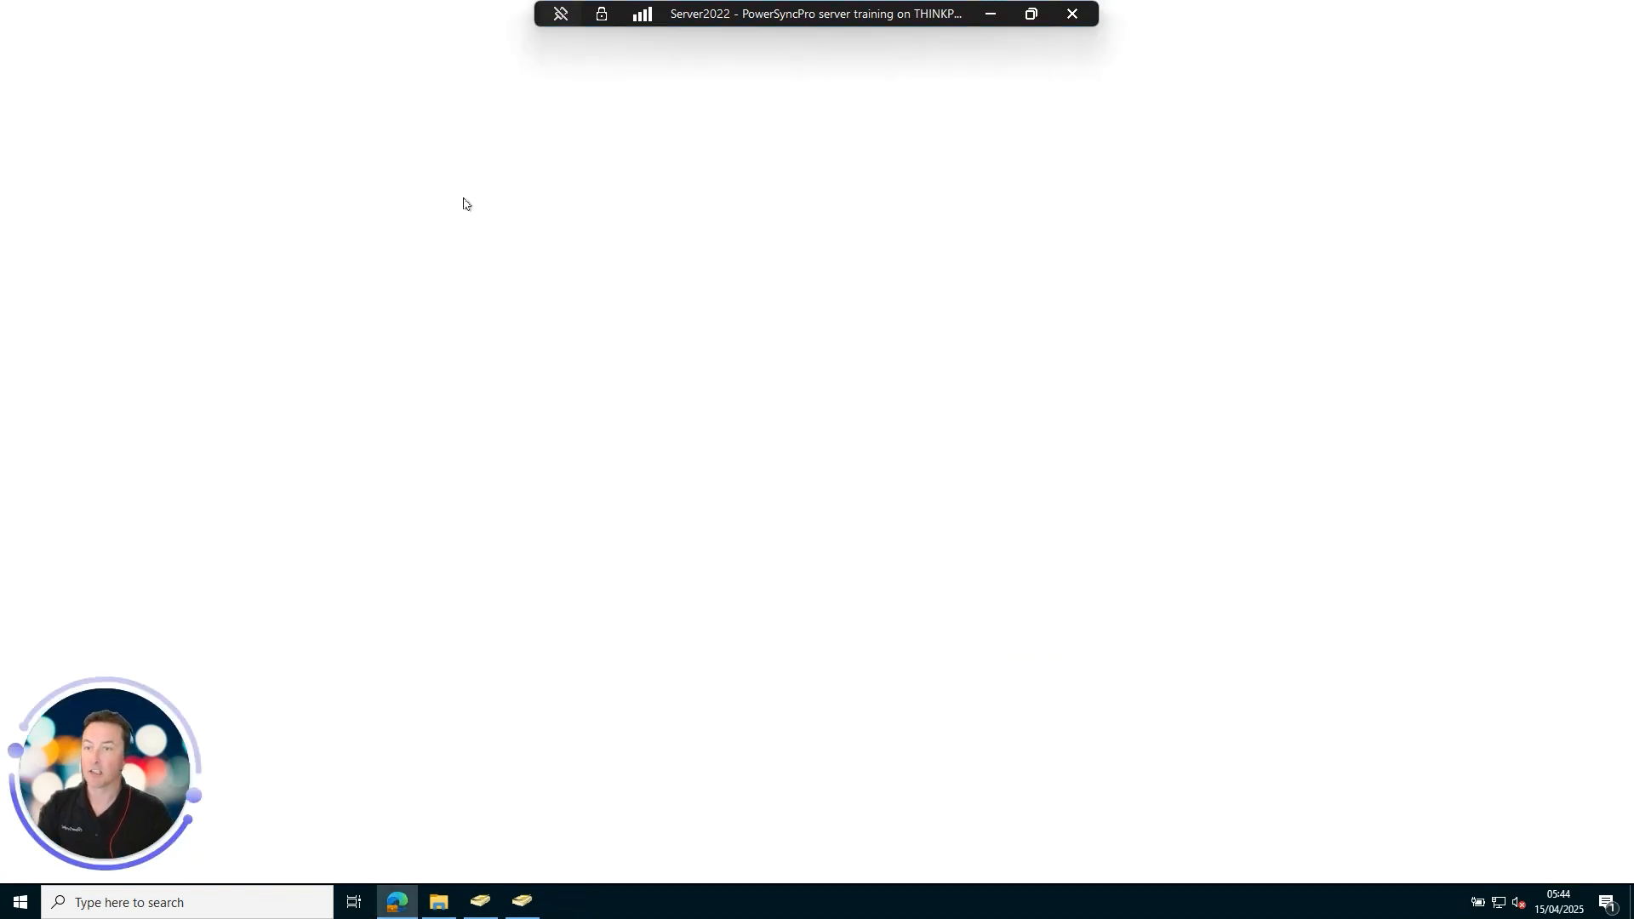
Open the PowerSyncPro portal at localhost:5000 in Edge.
left_click(310, 47)
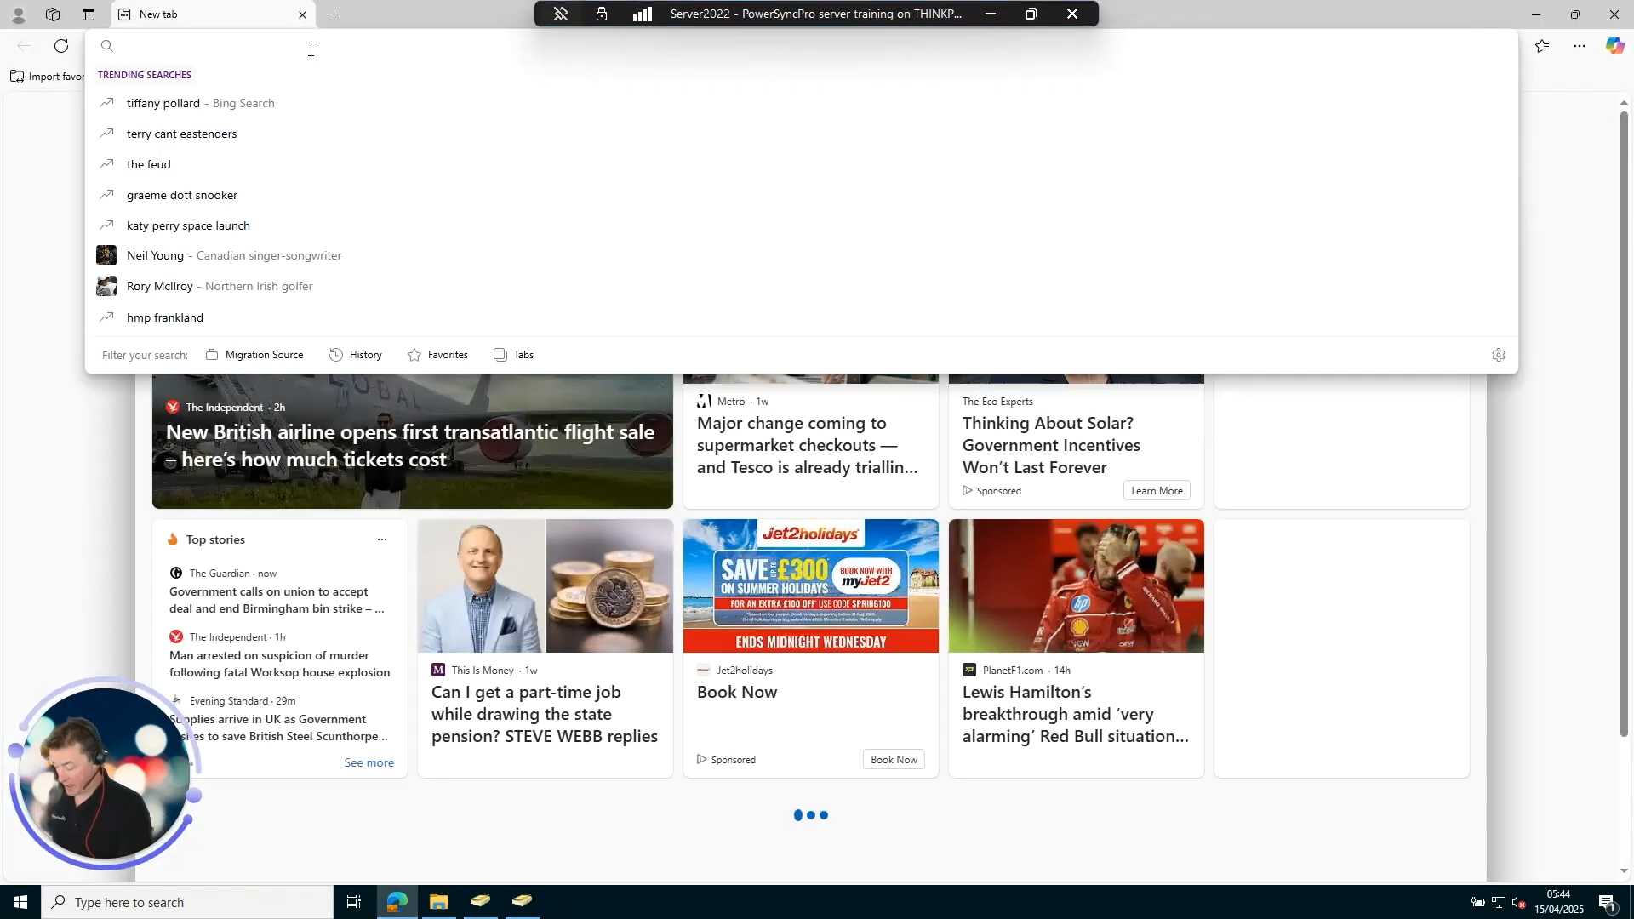
type("LOCALHOST")
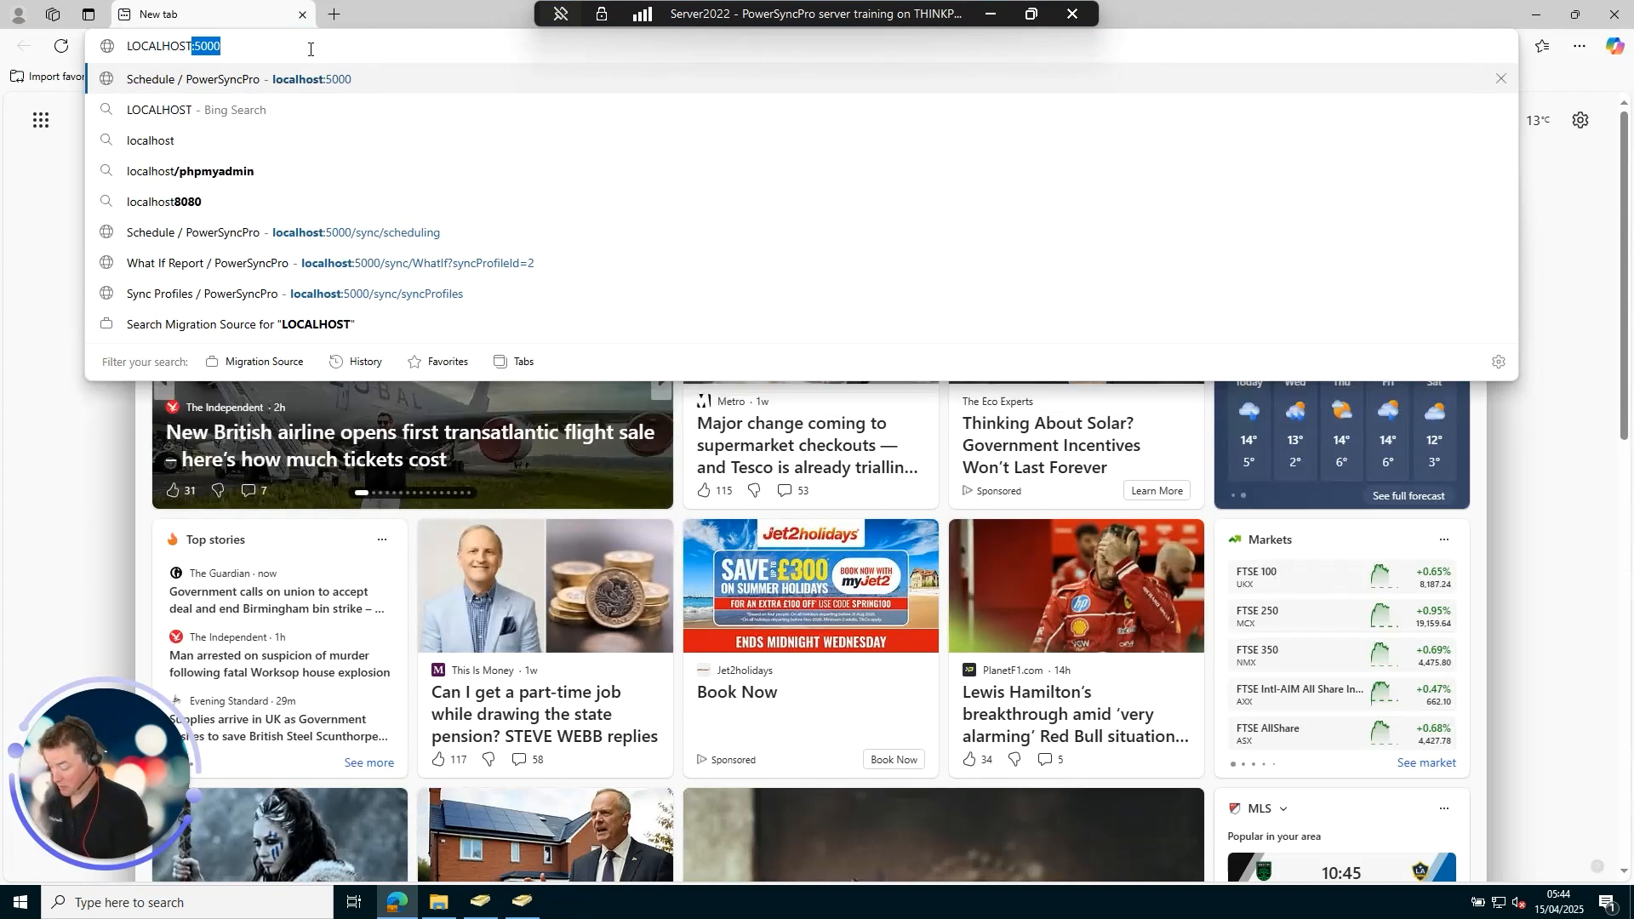
type(":500")
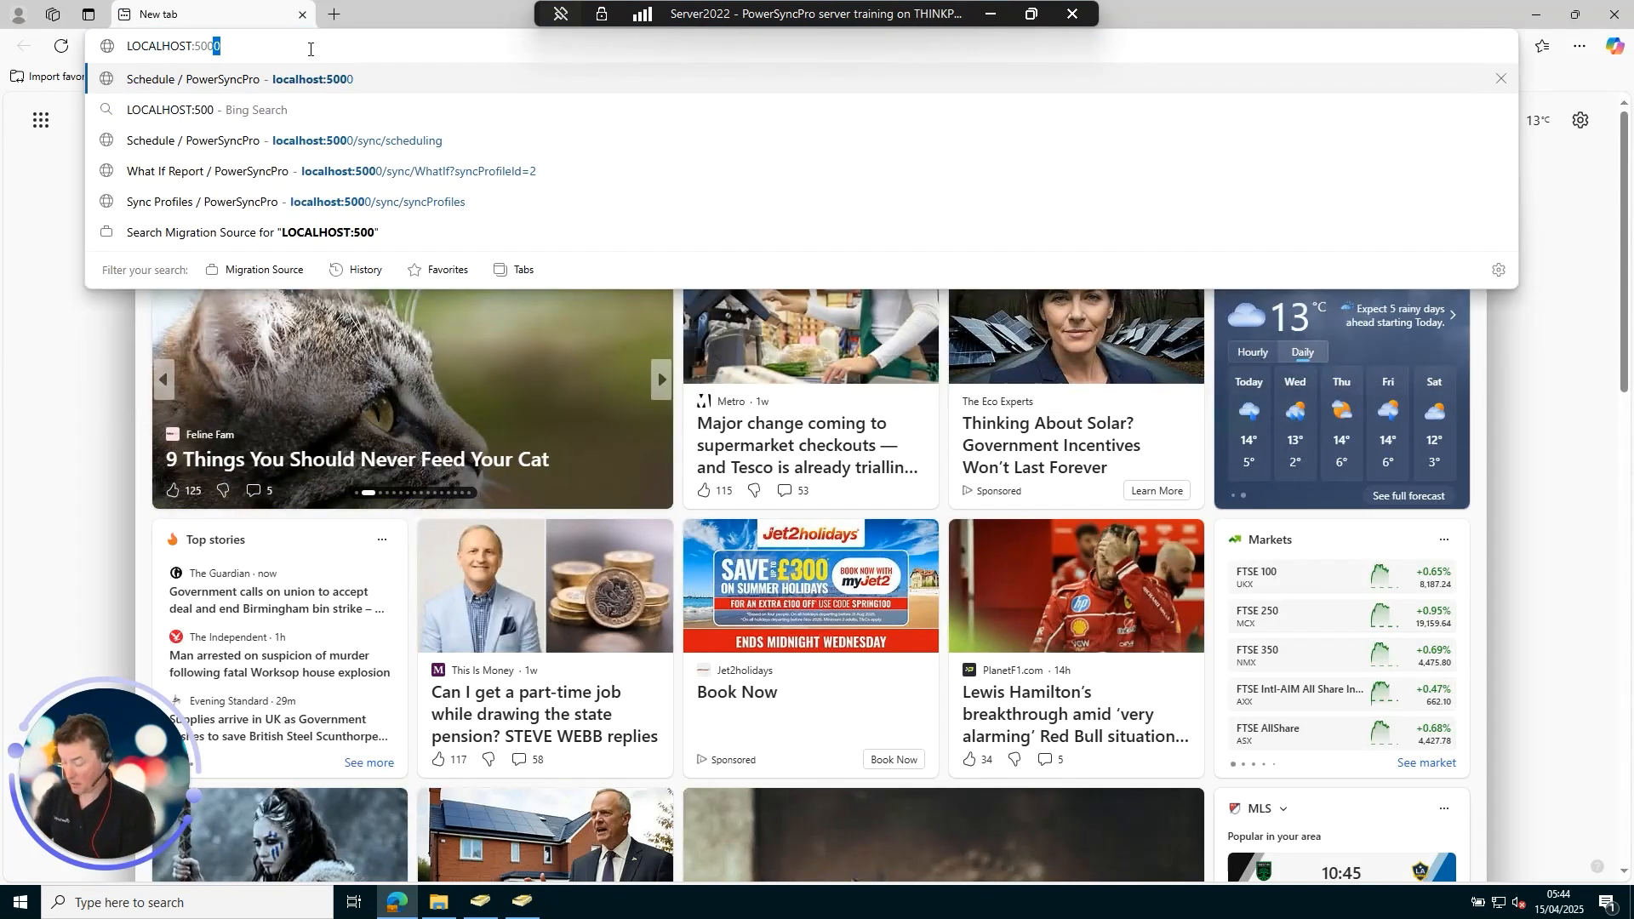
type("0")
key("Return")
key("Caps_Lock")
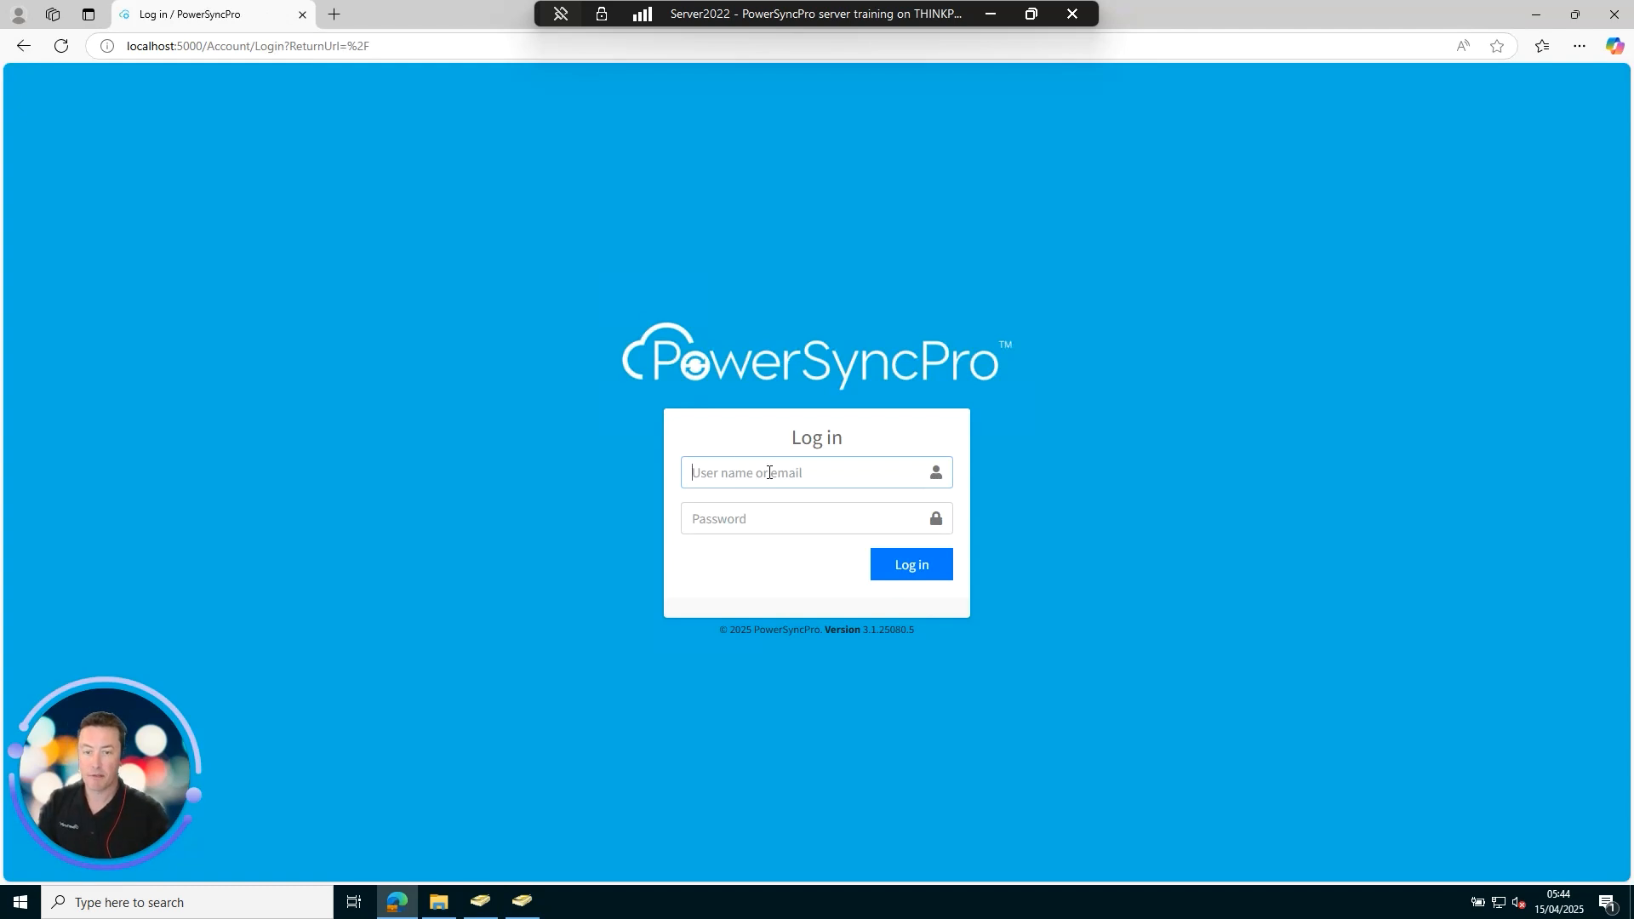
Sign in as admin with the account password, decline saving it, and open Global Settings > Users.
type("admin")
key("Tab")
type("••")
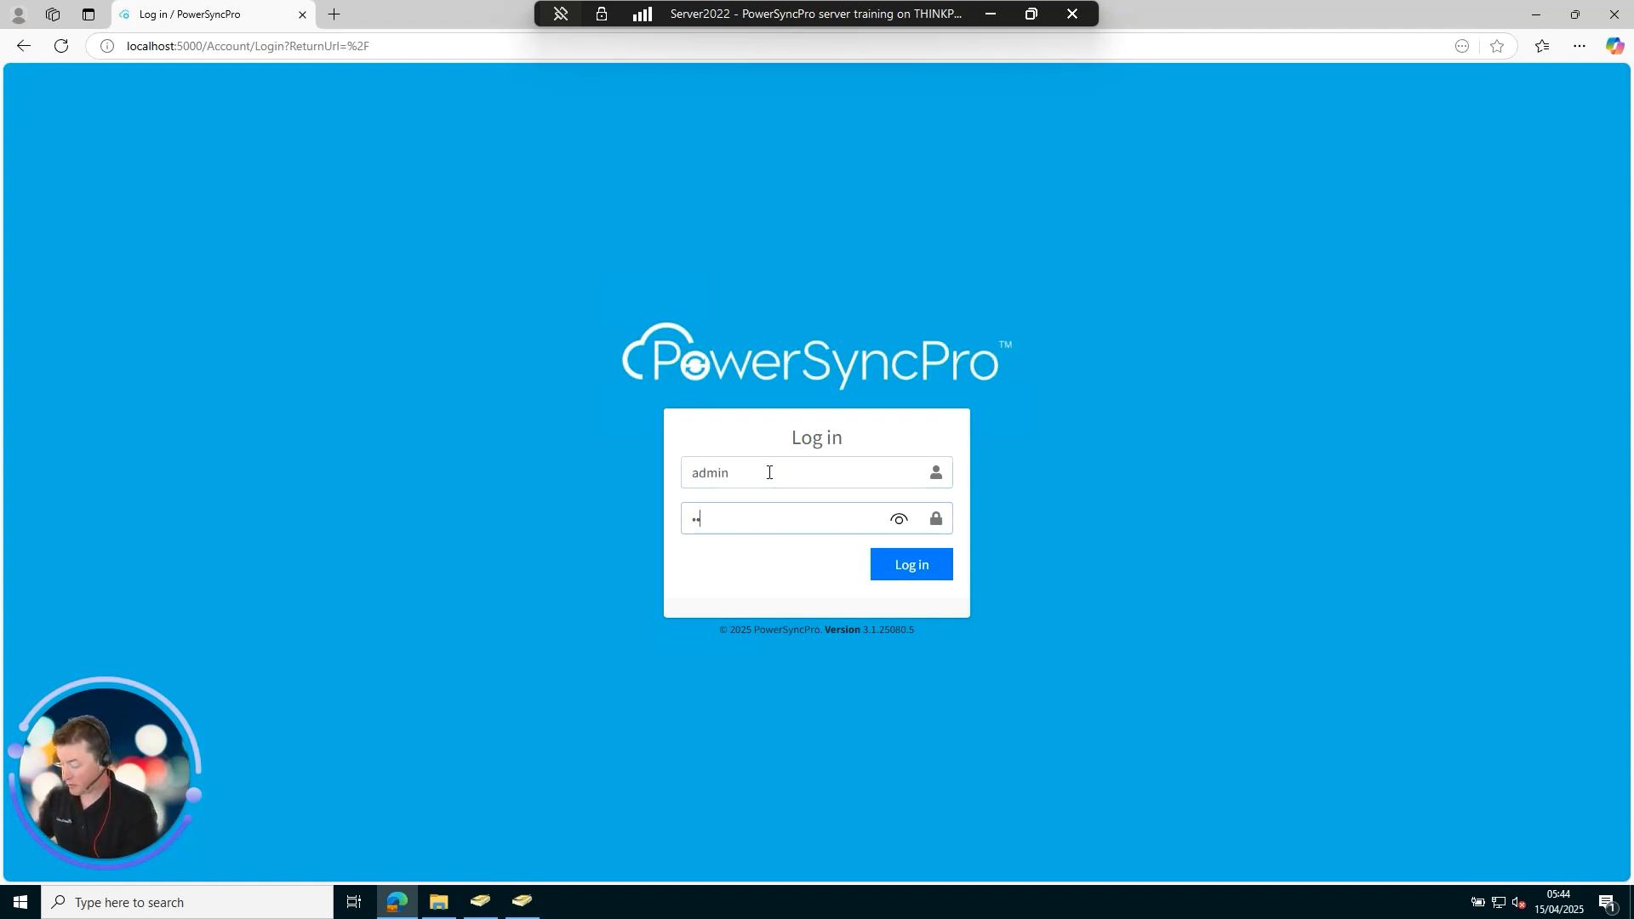
type("••••")
key("Return")
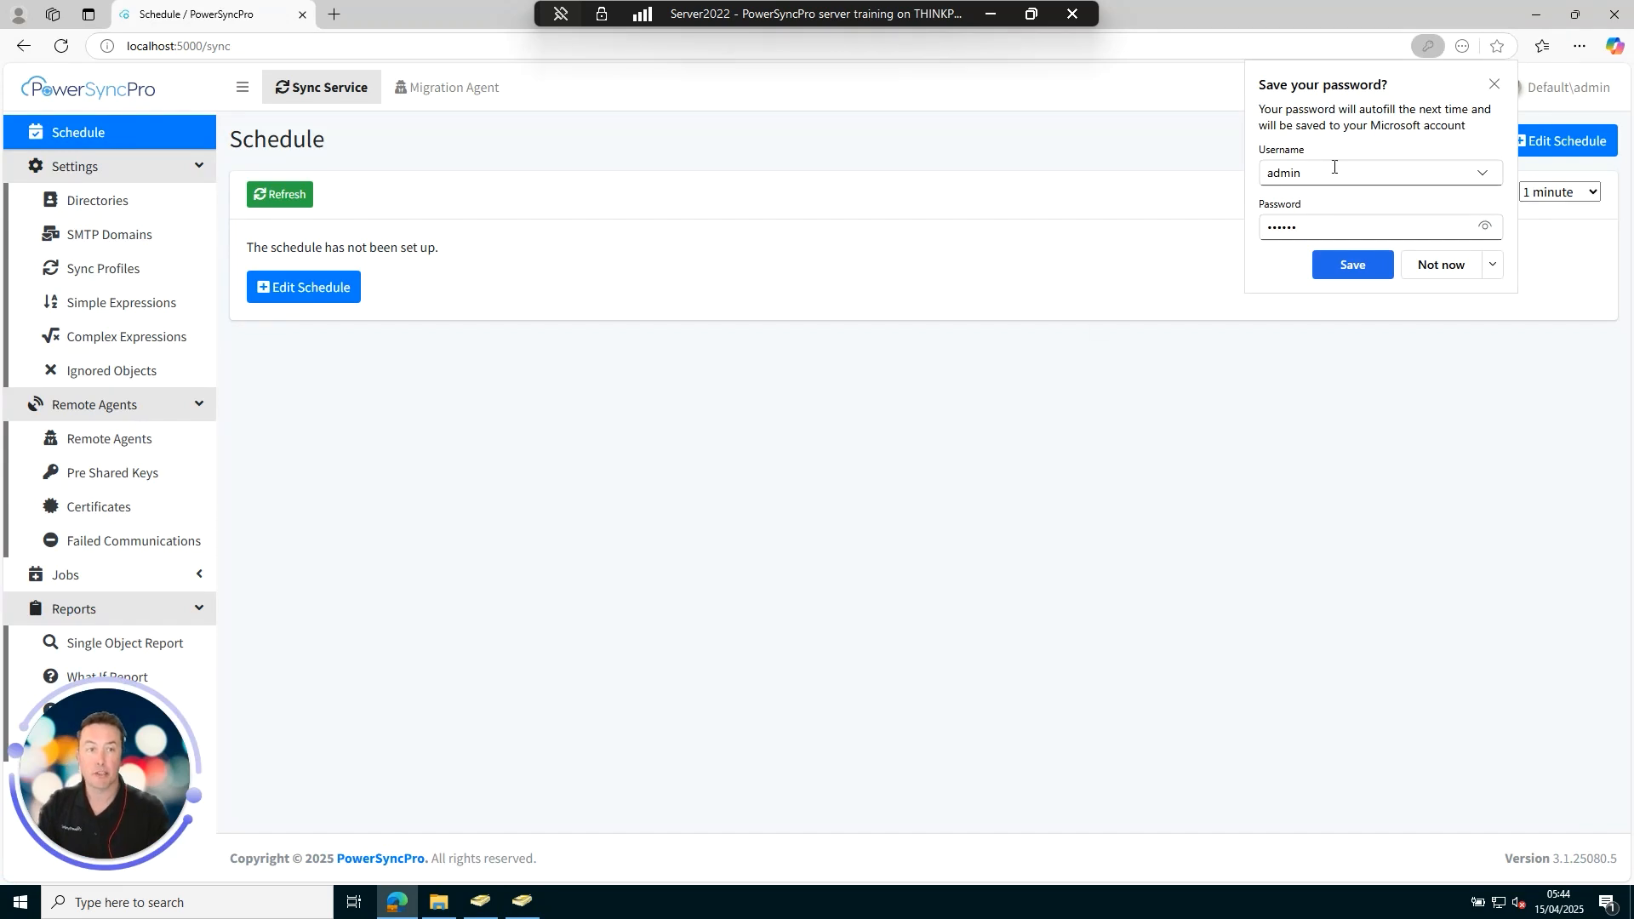
left_click(1494, 87)
left_click(1440, 89)
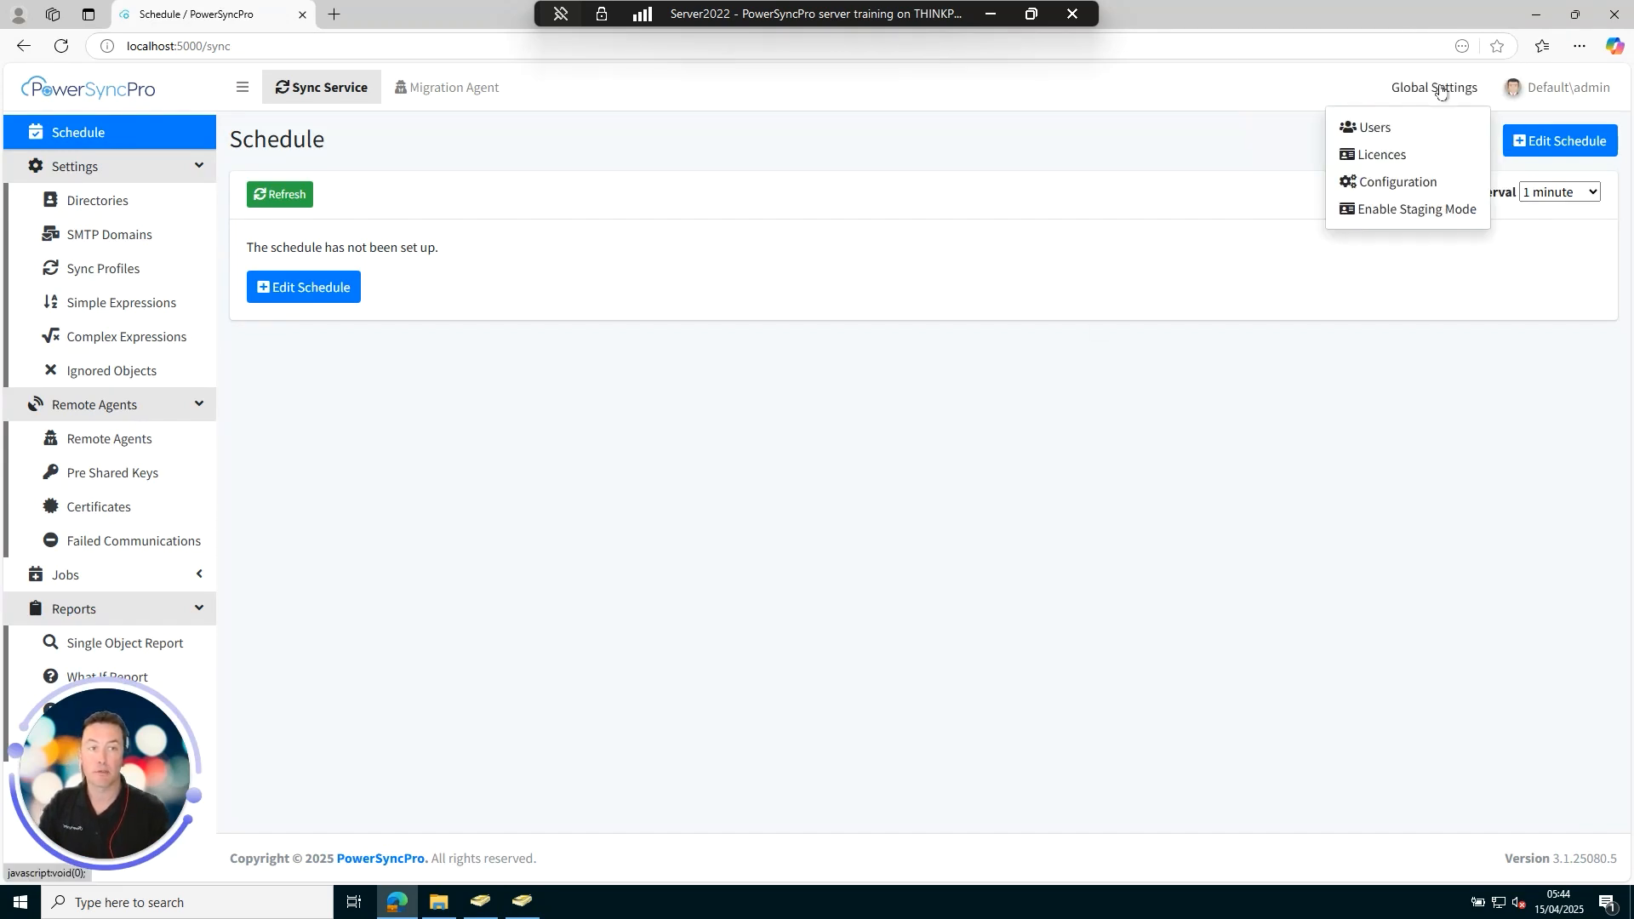
left_click(1383, 128)
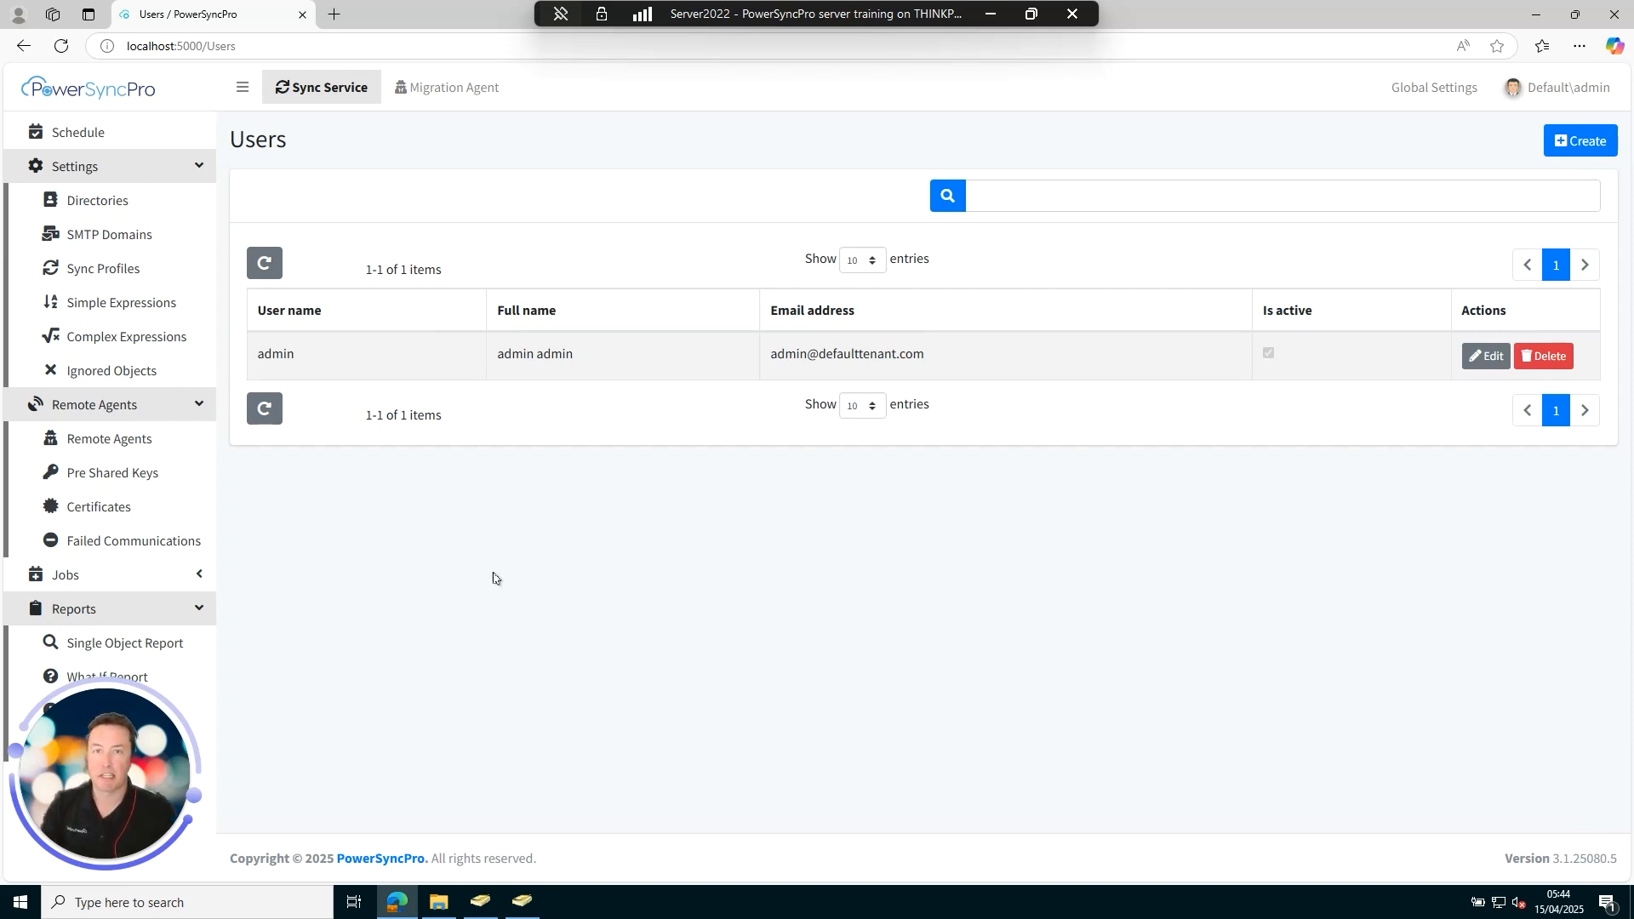
Bring the migsource.net ADUC window forward, enlarge it, and select MigSourceLtdUsers with a wider tree pane.
left_click(479, 907)
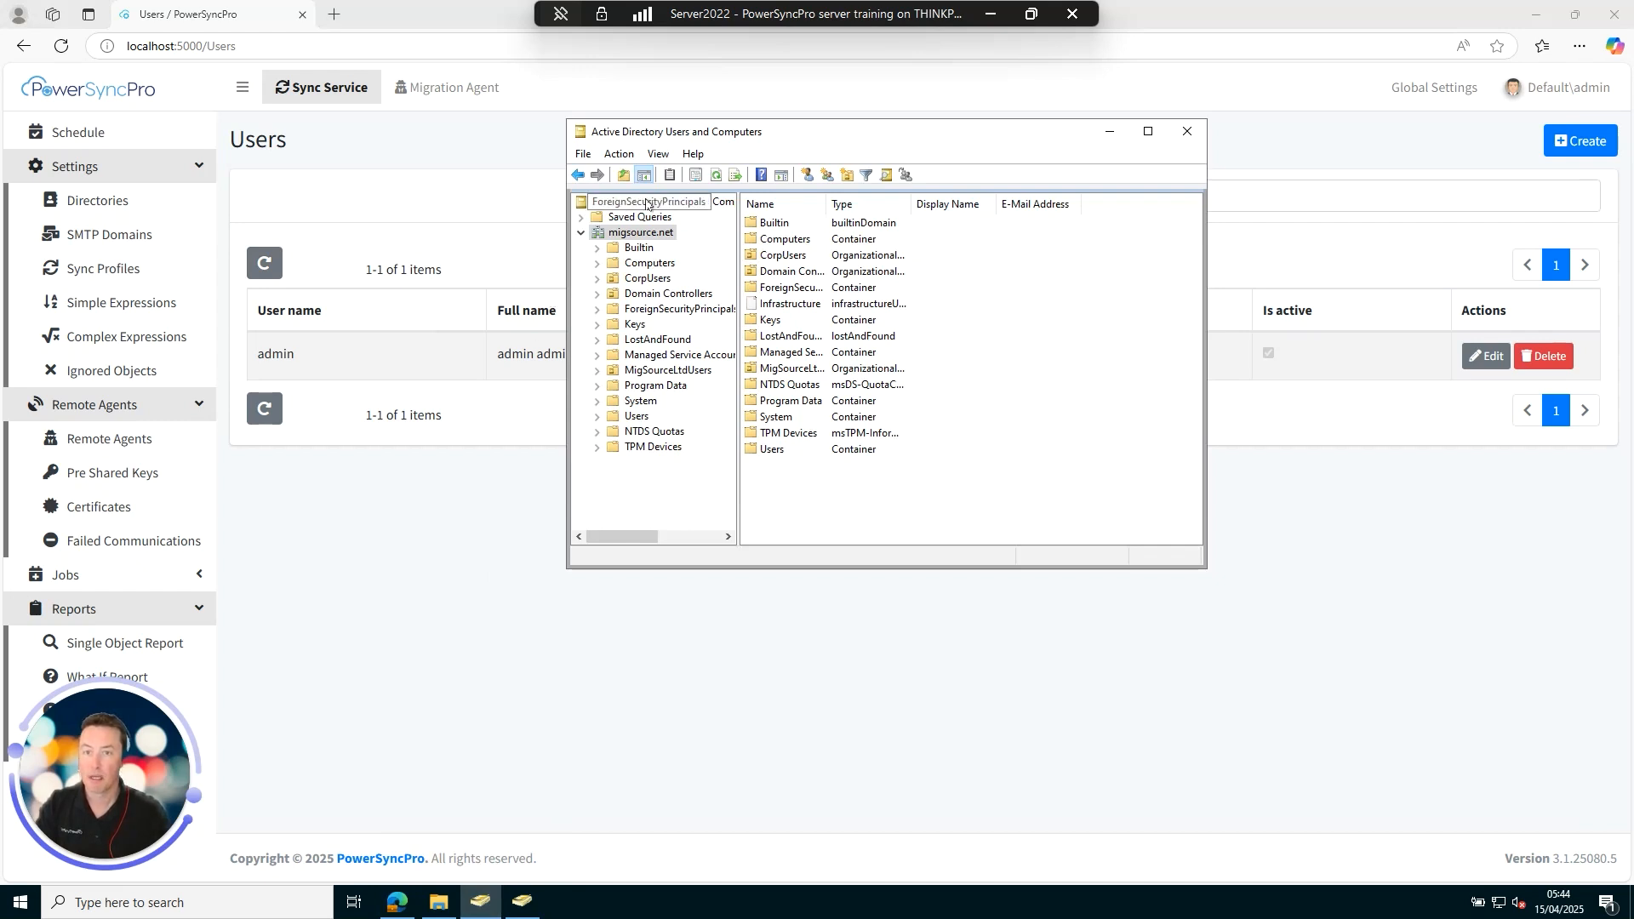
left_click_drag(752, 138, 359, 142)
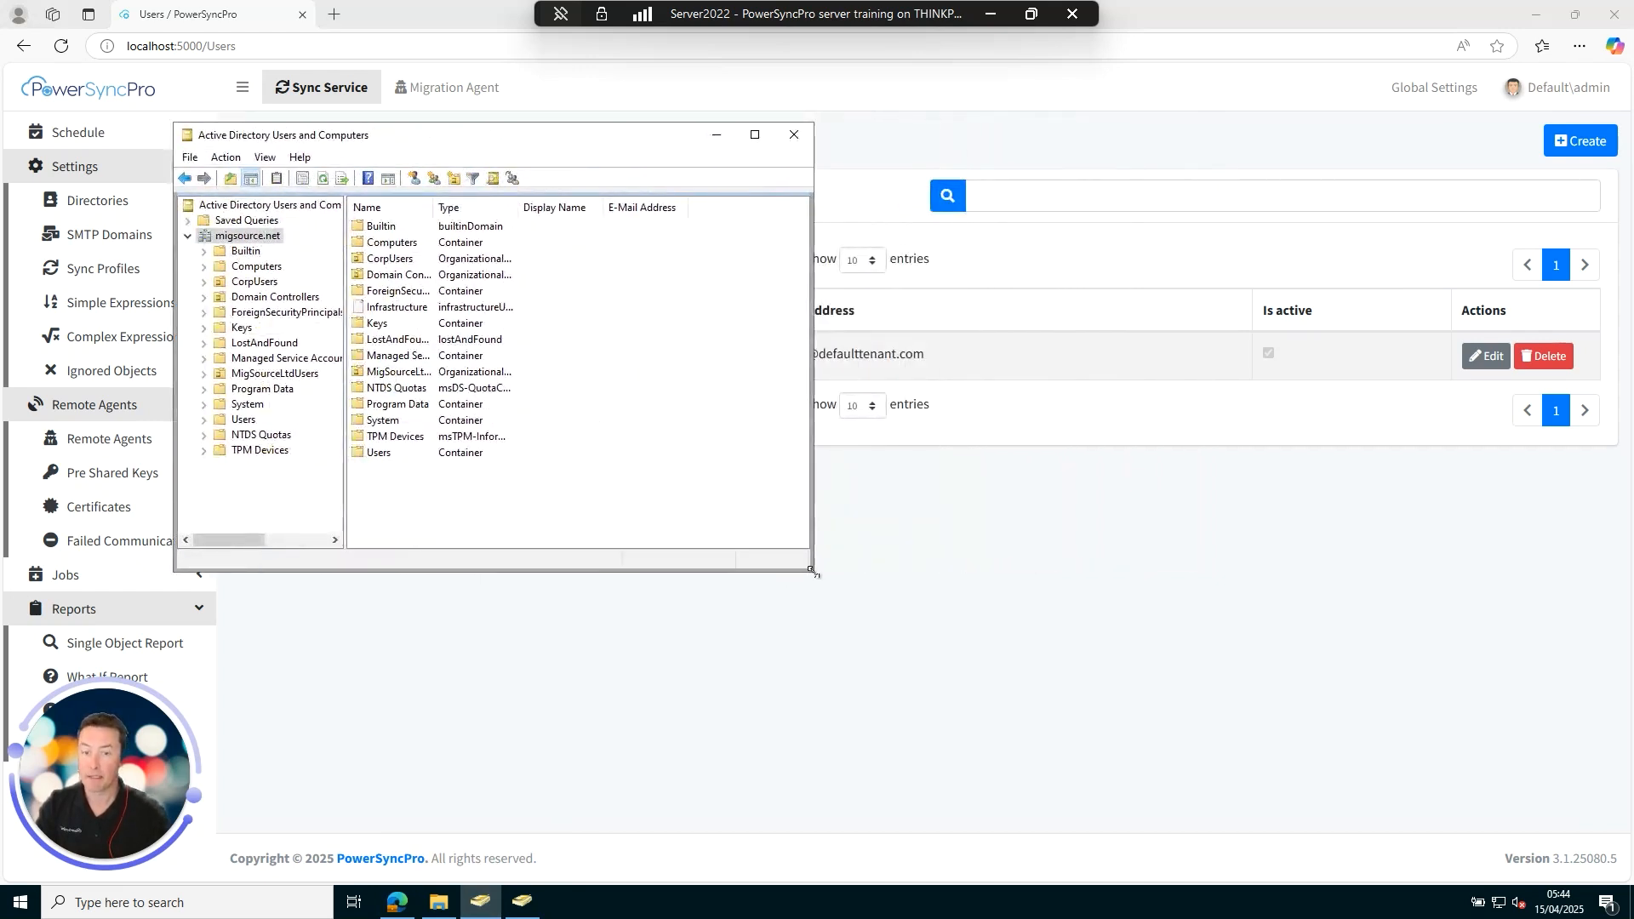
left_click_drag(813, 572, 892, 617)
left_click(273, 370)
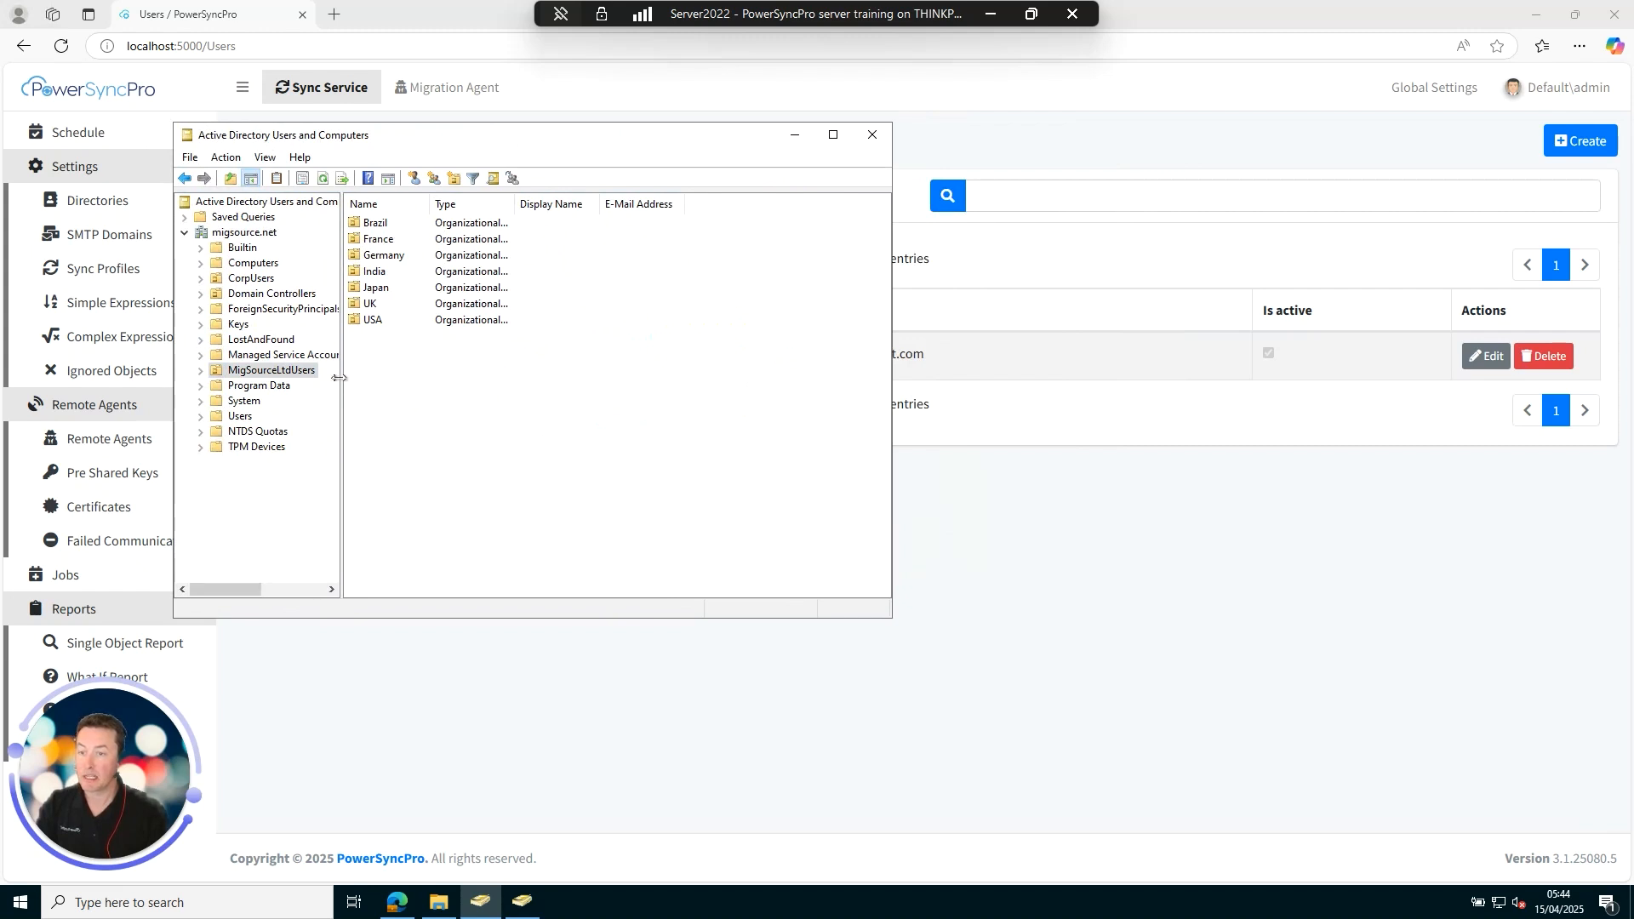
left_click_drag(341, 381, 383, 377)
Expand MigSourceLtdUsers > Brazil, list the Finance users, and widen the E-Mail Address column.
left_click(201, 370)
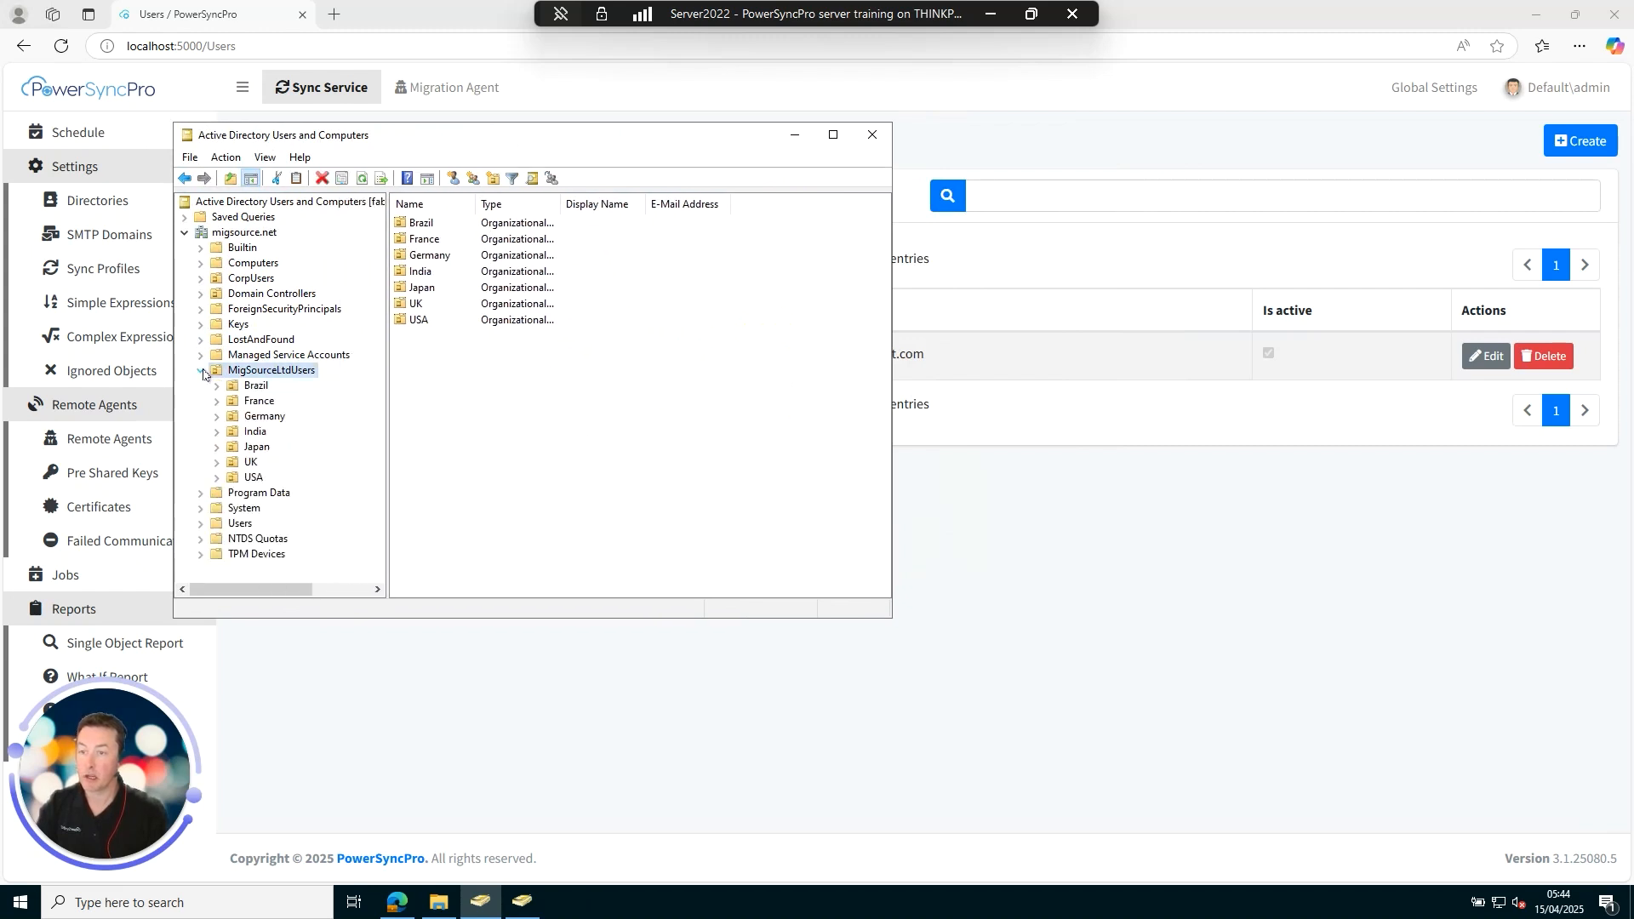
left_click(255, 387)
left_click(217, 386)
left_click(278, 401)
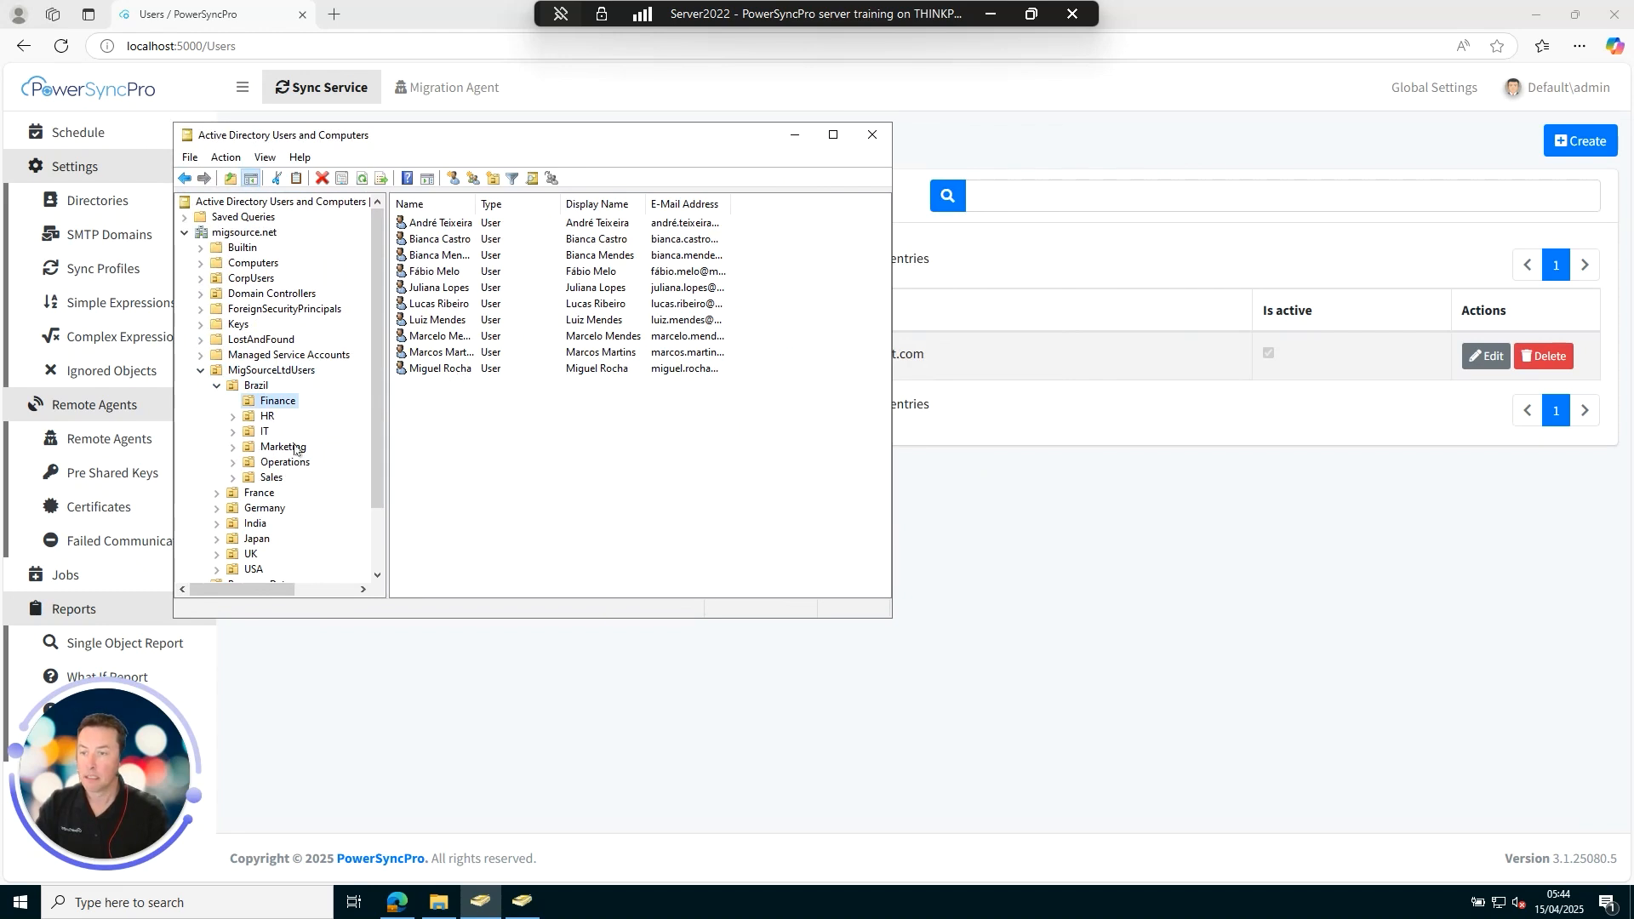
left_click(267, 416)
left_click(278, 403)
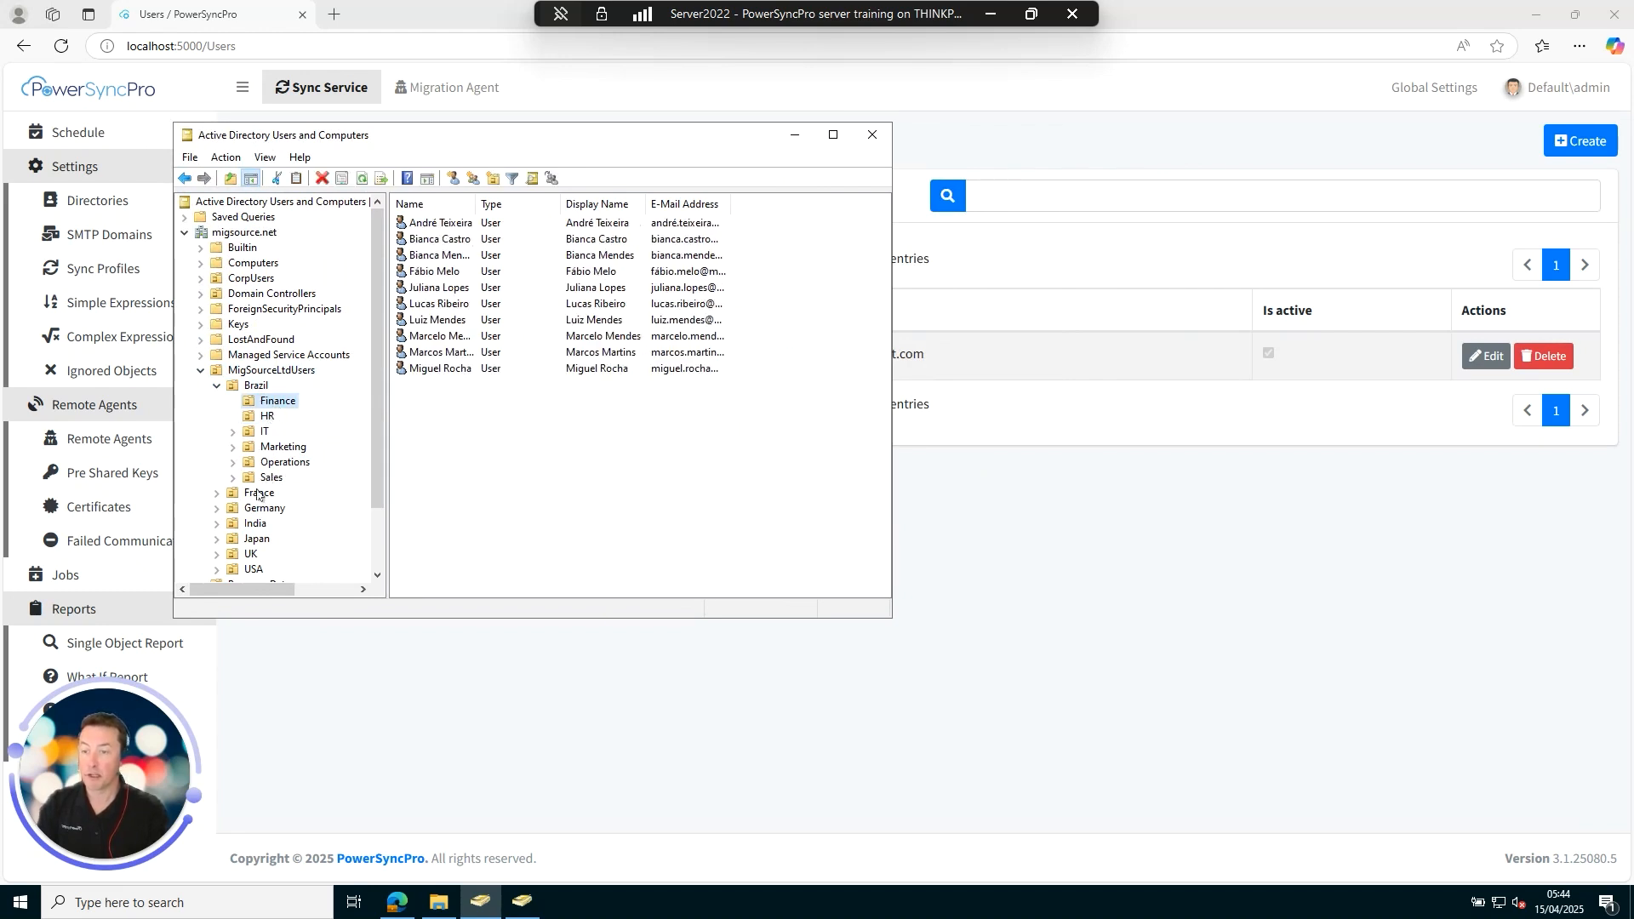
left_click(216, 494)
left_click(278, 508)
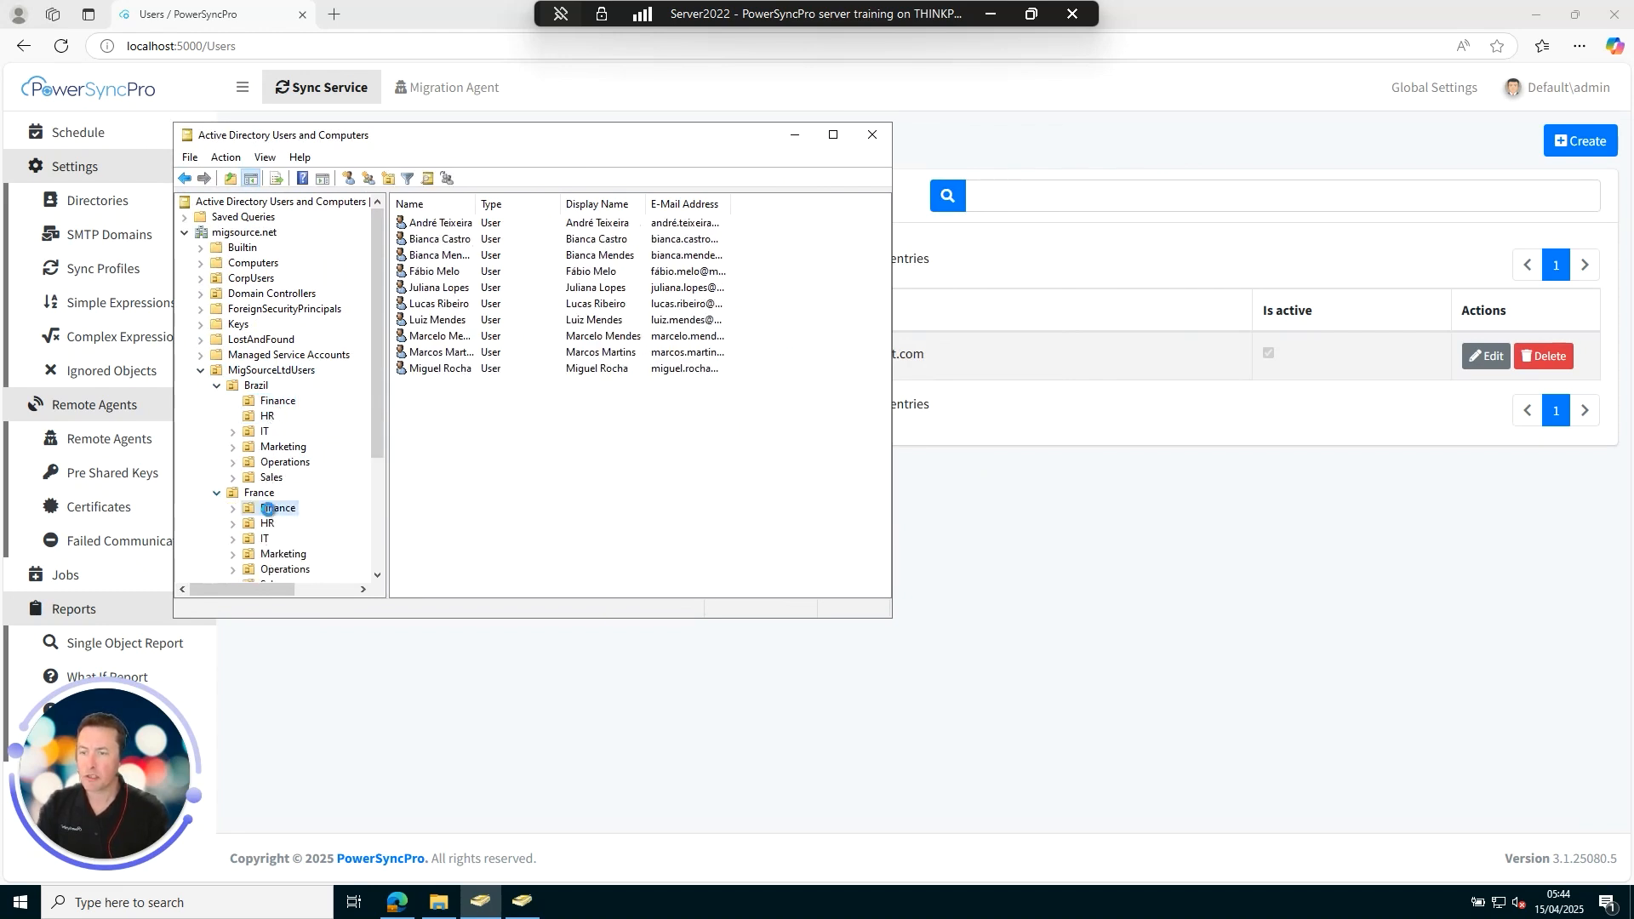
left_click(278, 402)
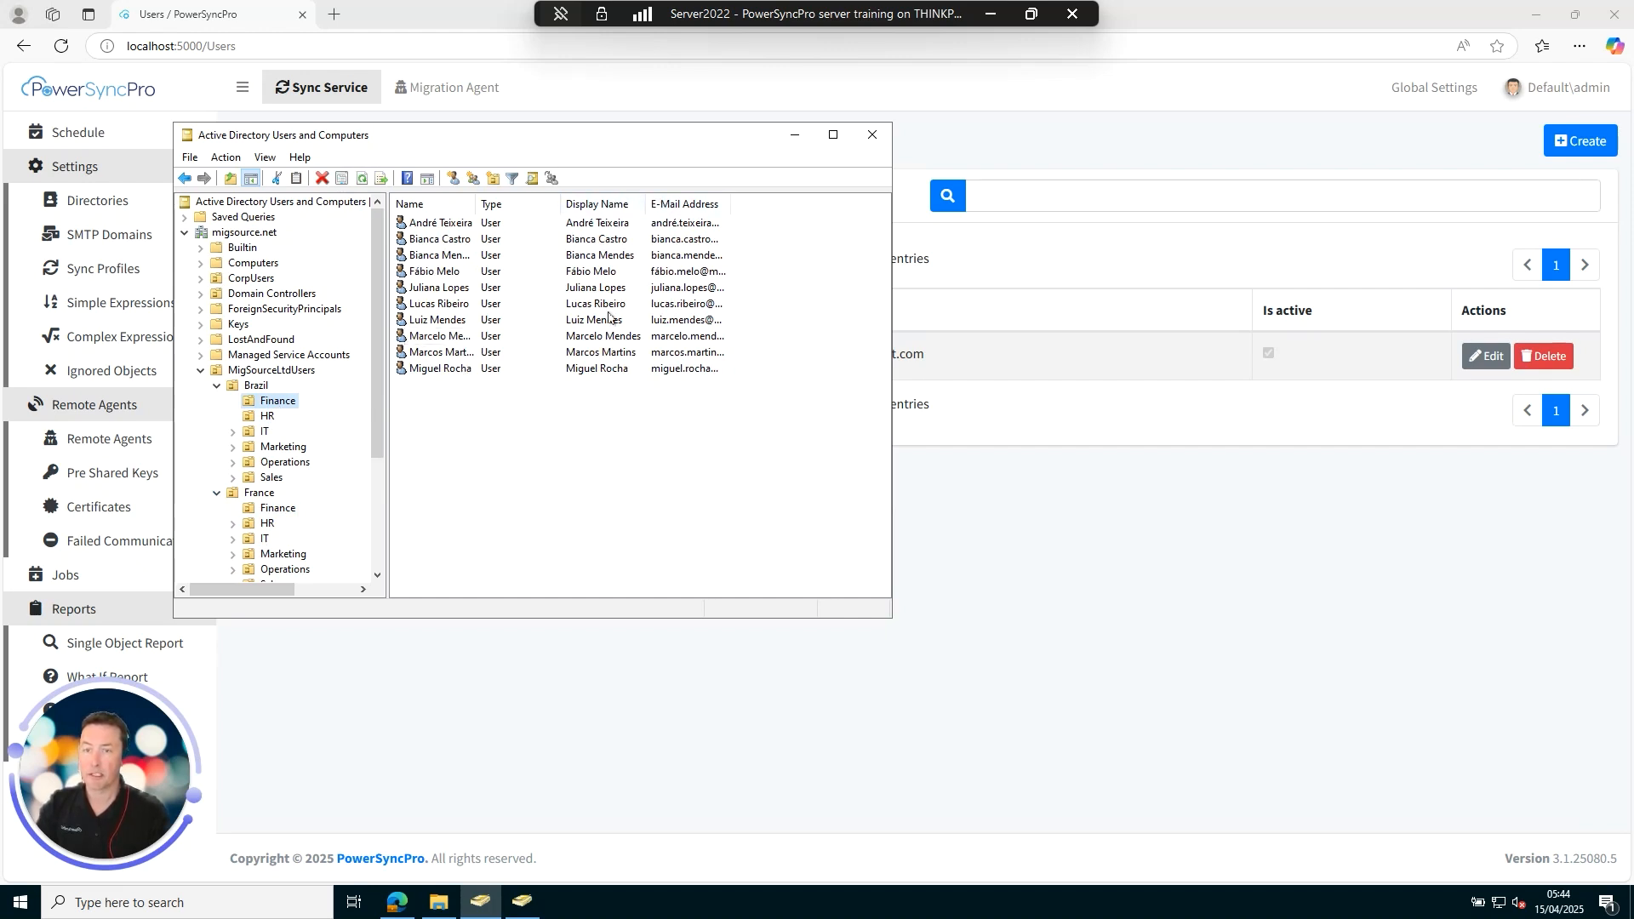
left_click_drag(730, 204, 841, 205)
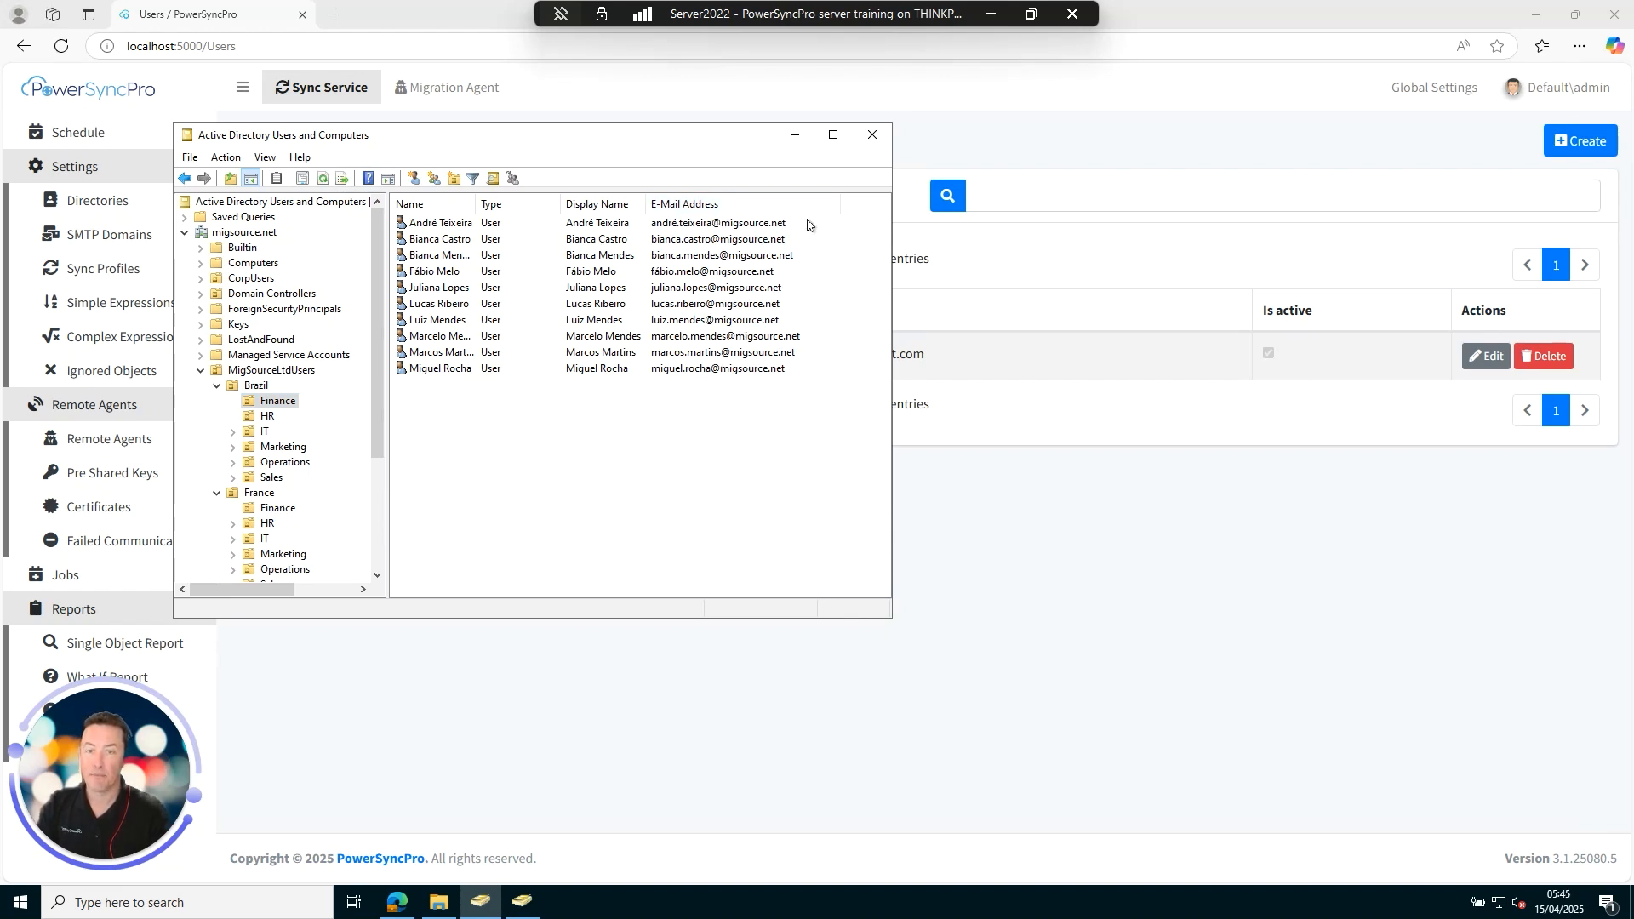
Bring the migtarget.net ADUC window forward, enlarge it, and refresh the directory listing.
left_click(522, 902)
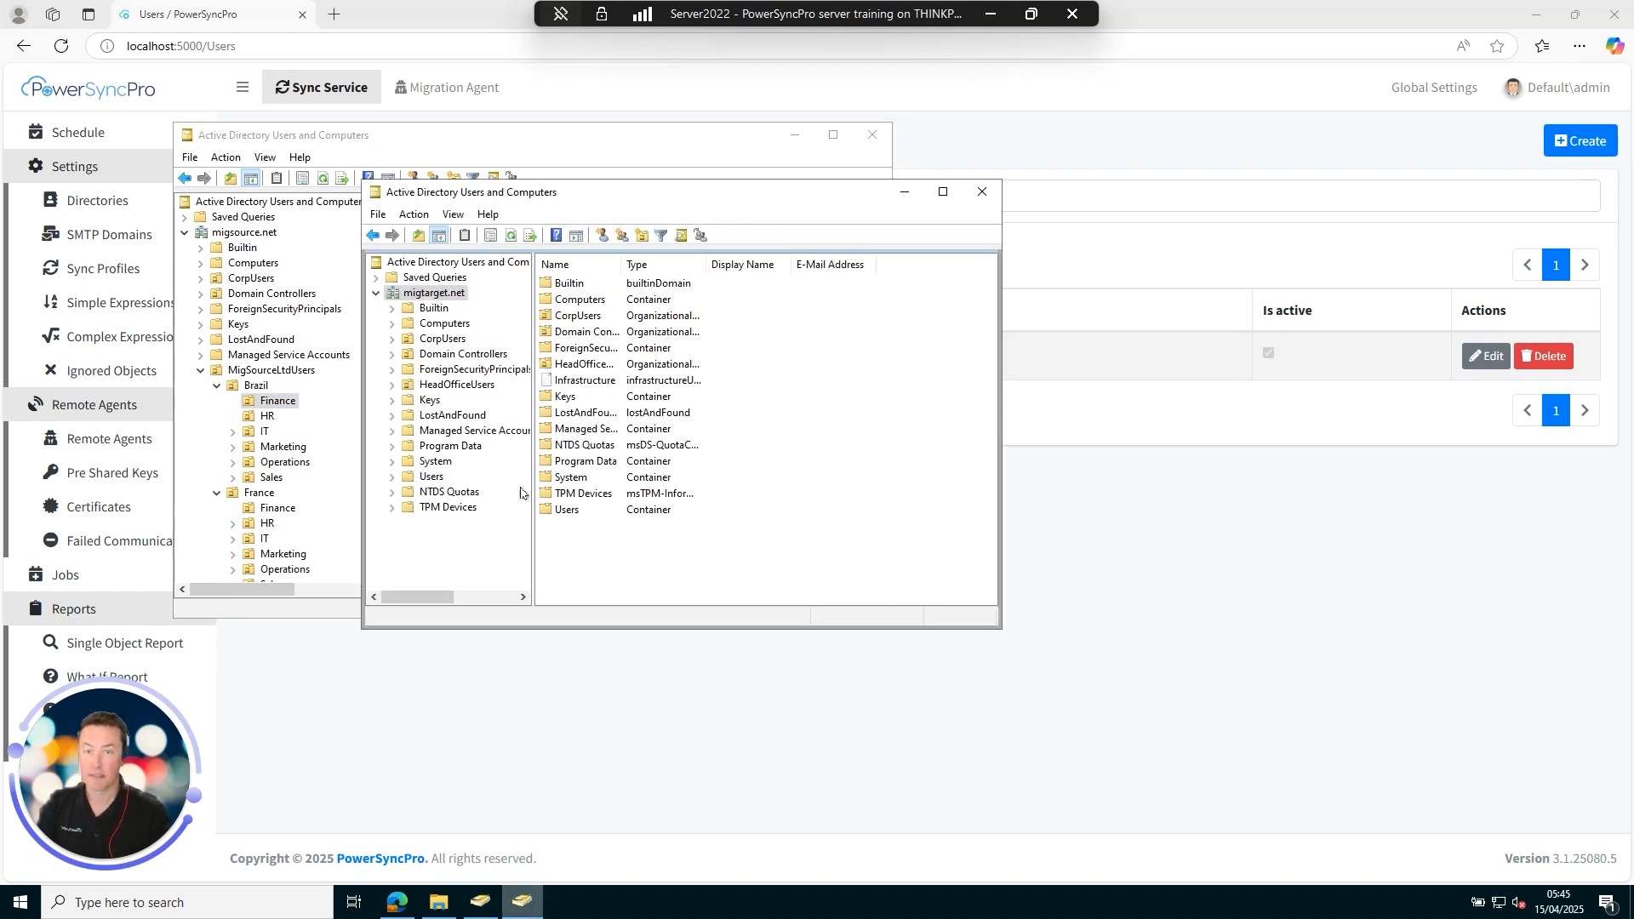
left_click_drag(563, 204, 615, 207)
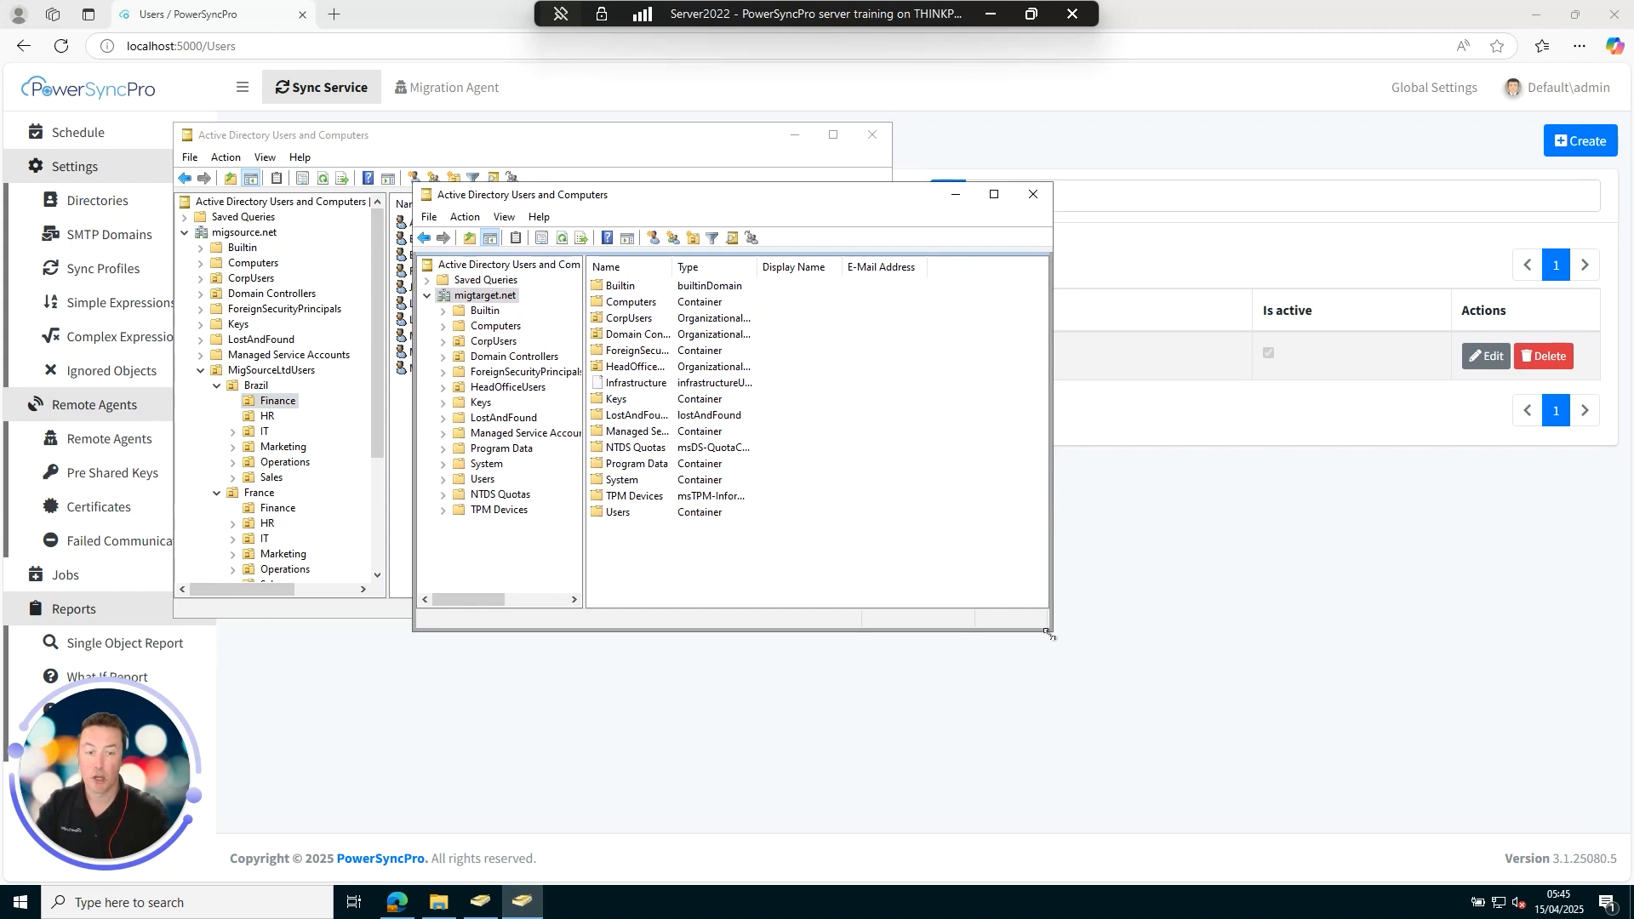
left_click_drag(1049, 630, 1190, 698)
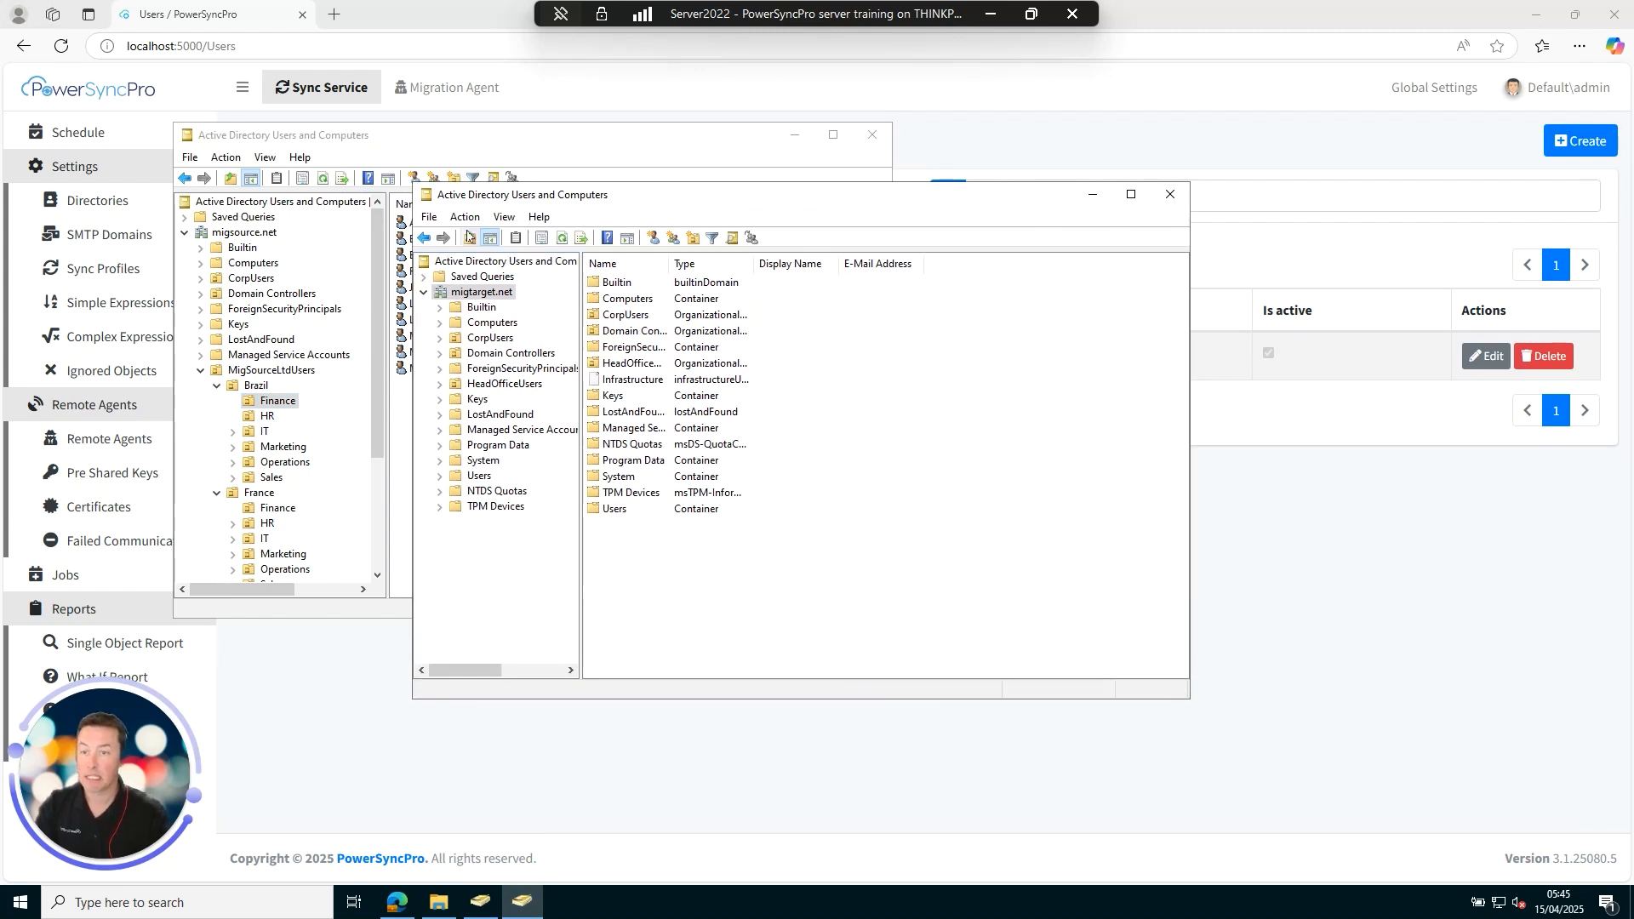
left_click(562, 237)
Check HeadOfficeUsers, CorpUsers and Users, confirm HeadOfficeUsers is empty, and return to PowerSyncPro Users.
left_click(475, 385)
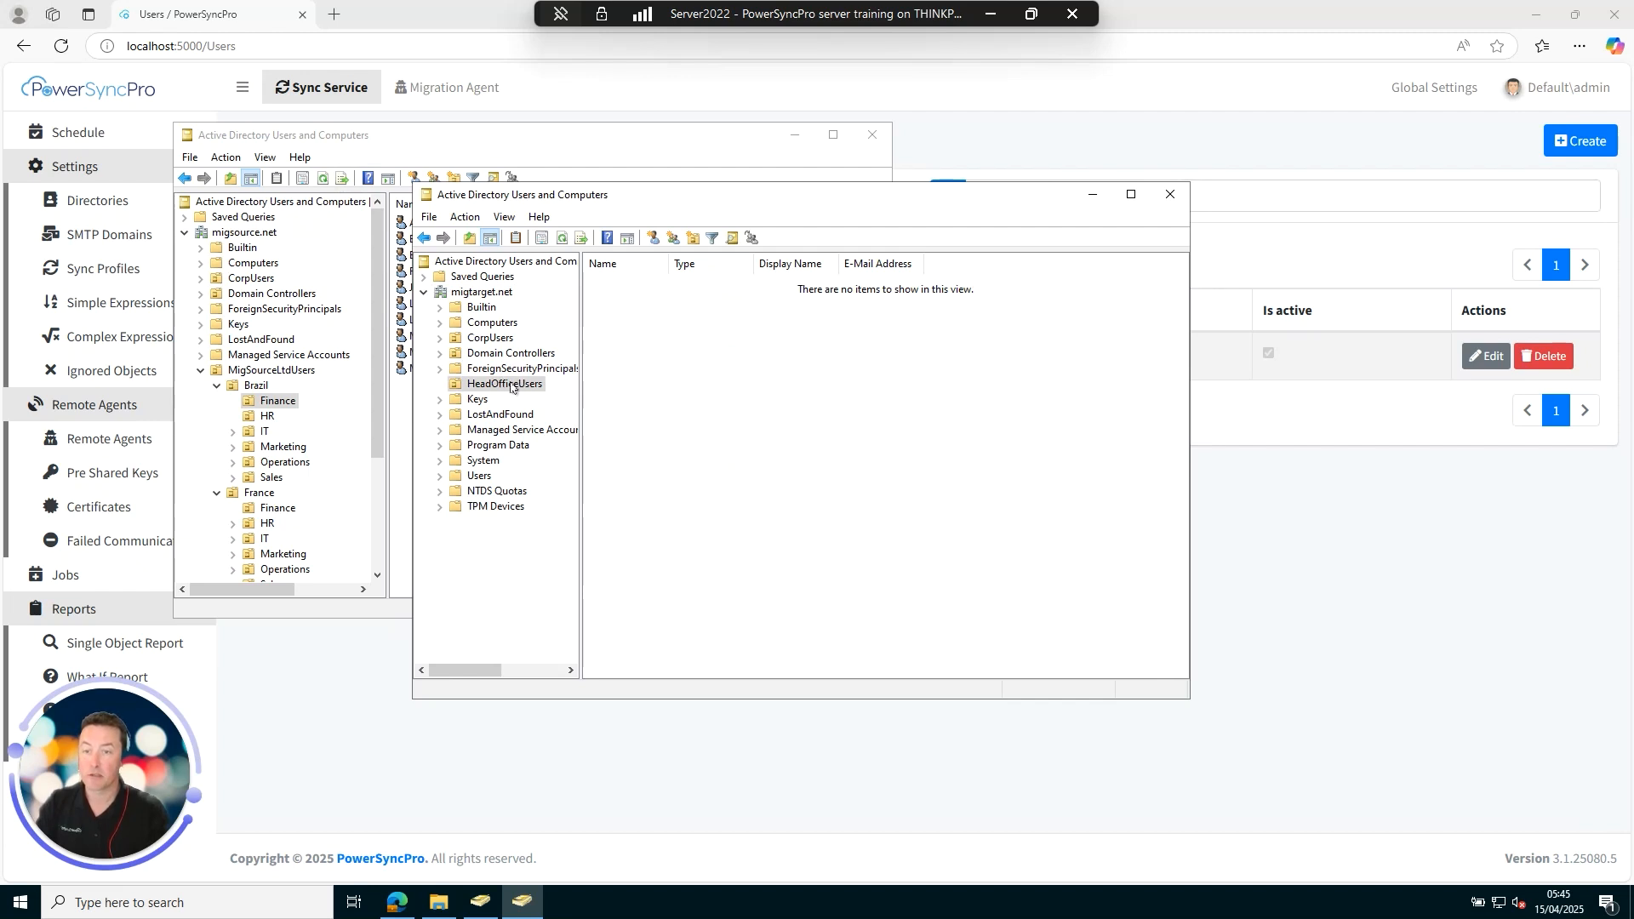
left_click(486, 338)
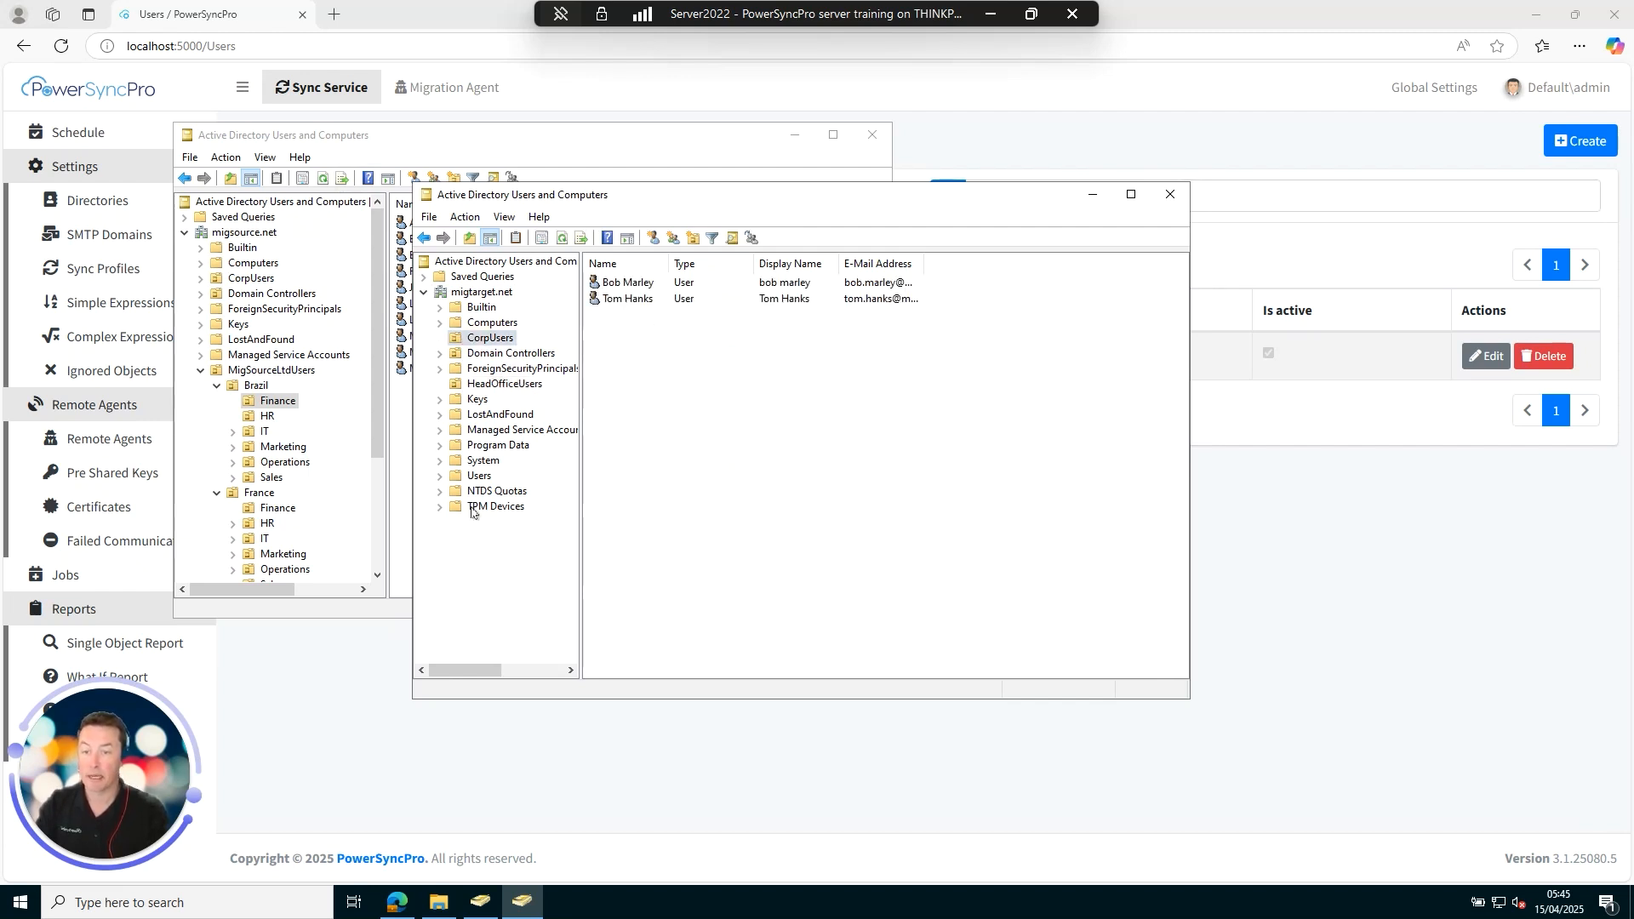
left_click(481, 476)
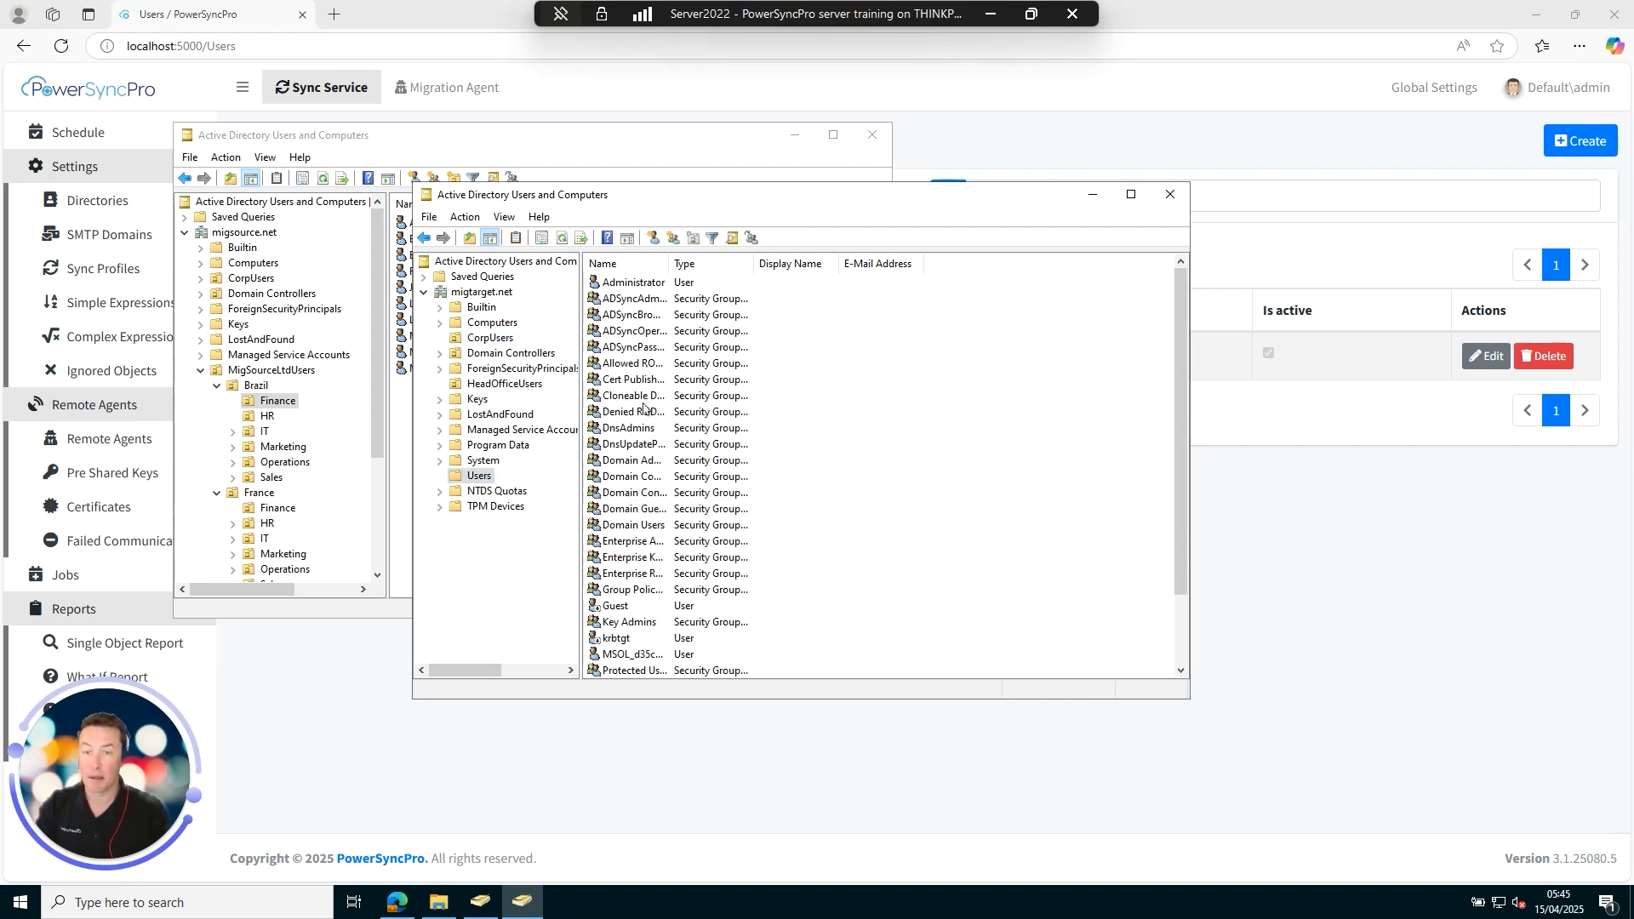
left_click(504, 384)
left_click_drag(589, 195, 694, 214)
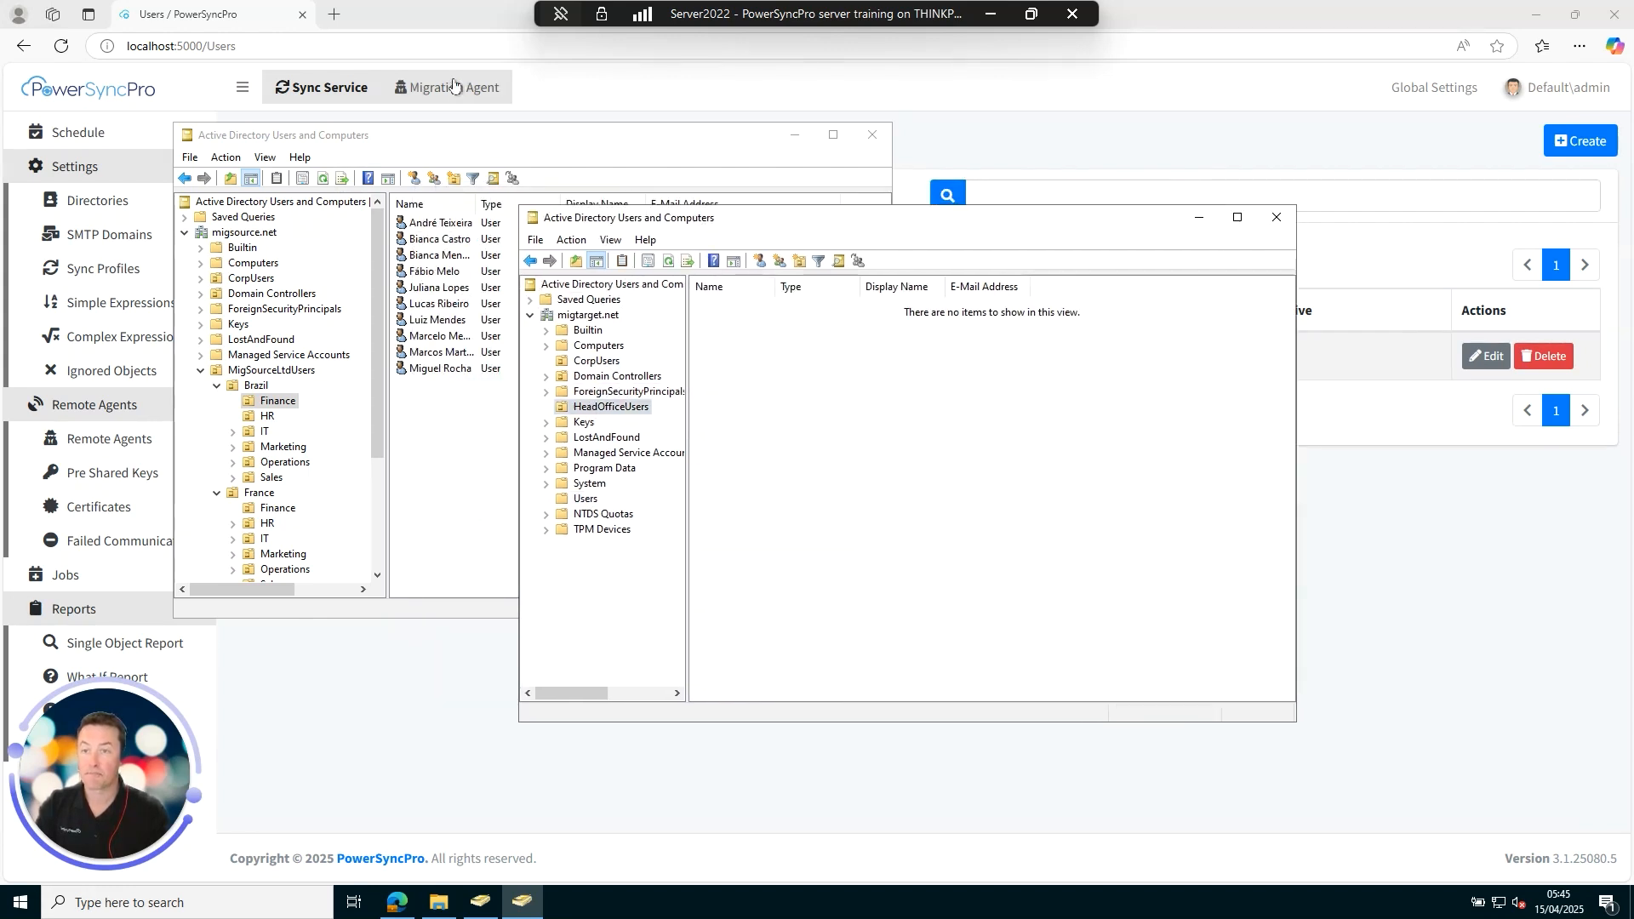
left_click(440, 16)
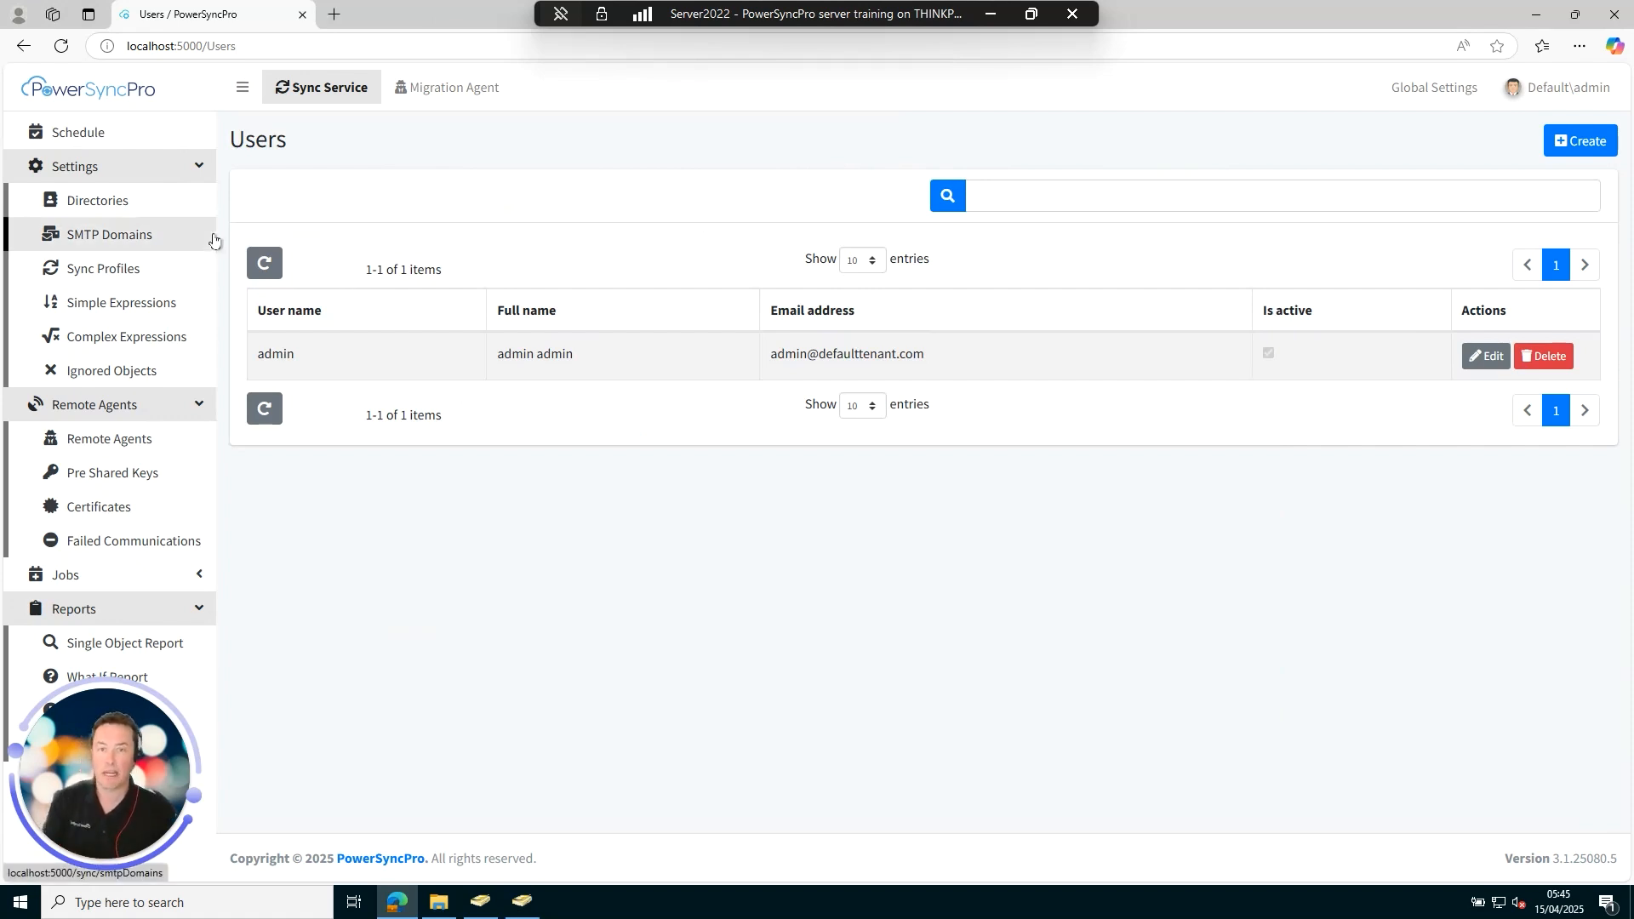
Open the Directories settings page from the sidebar.
left_click(110, 205)
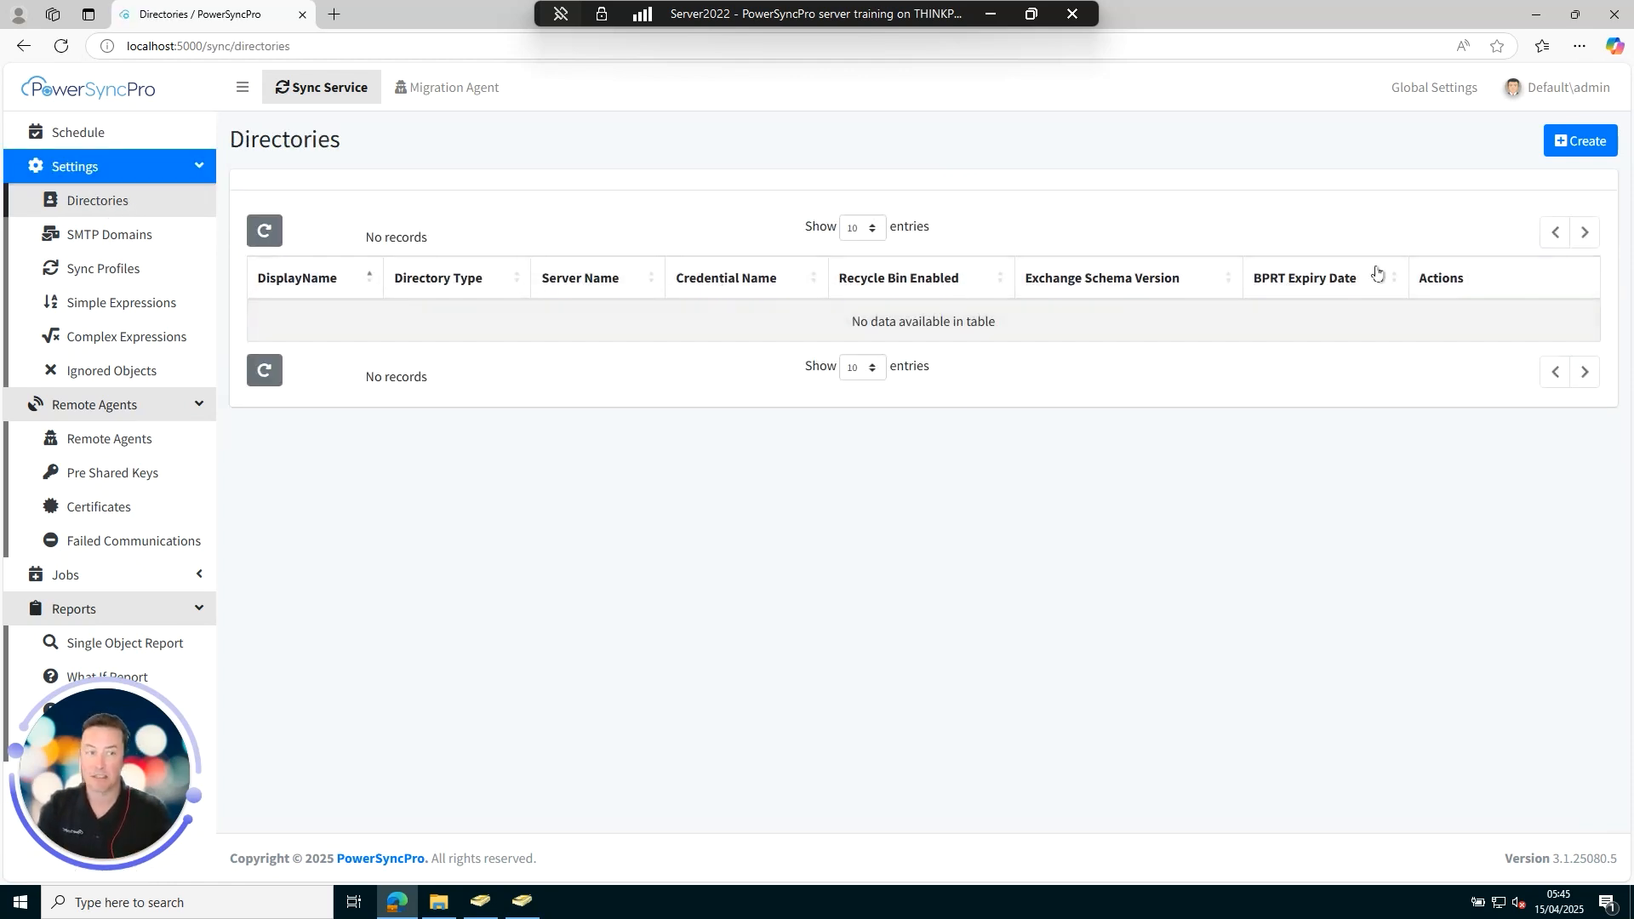
Create an Active Directory directory named SourceAD with server fabrikam.migsource.net.
left_click(1572, 142)
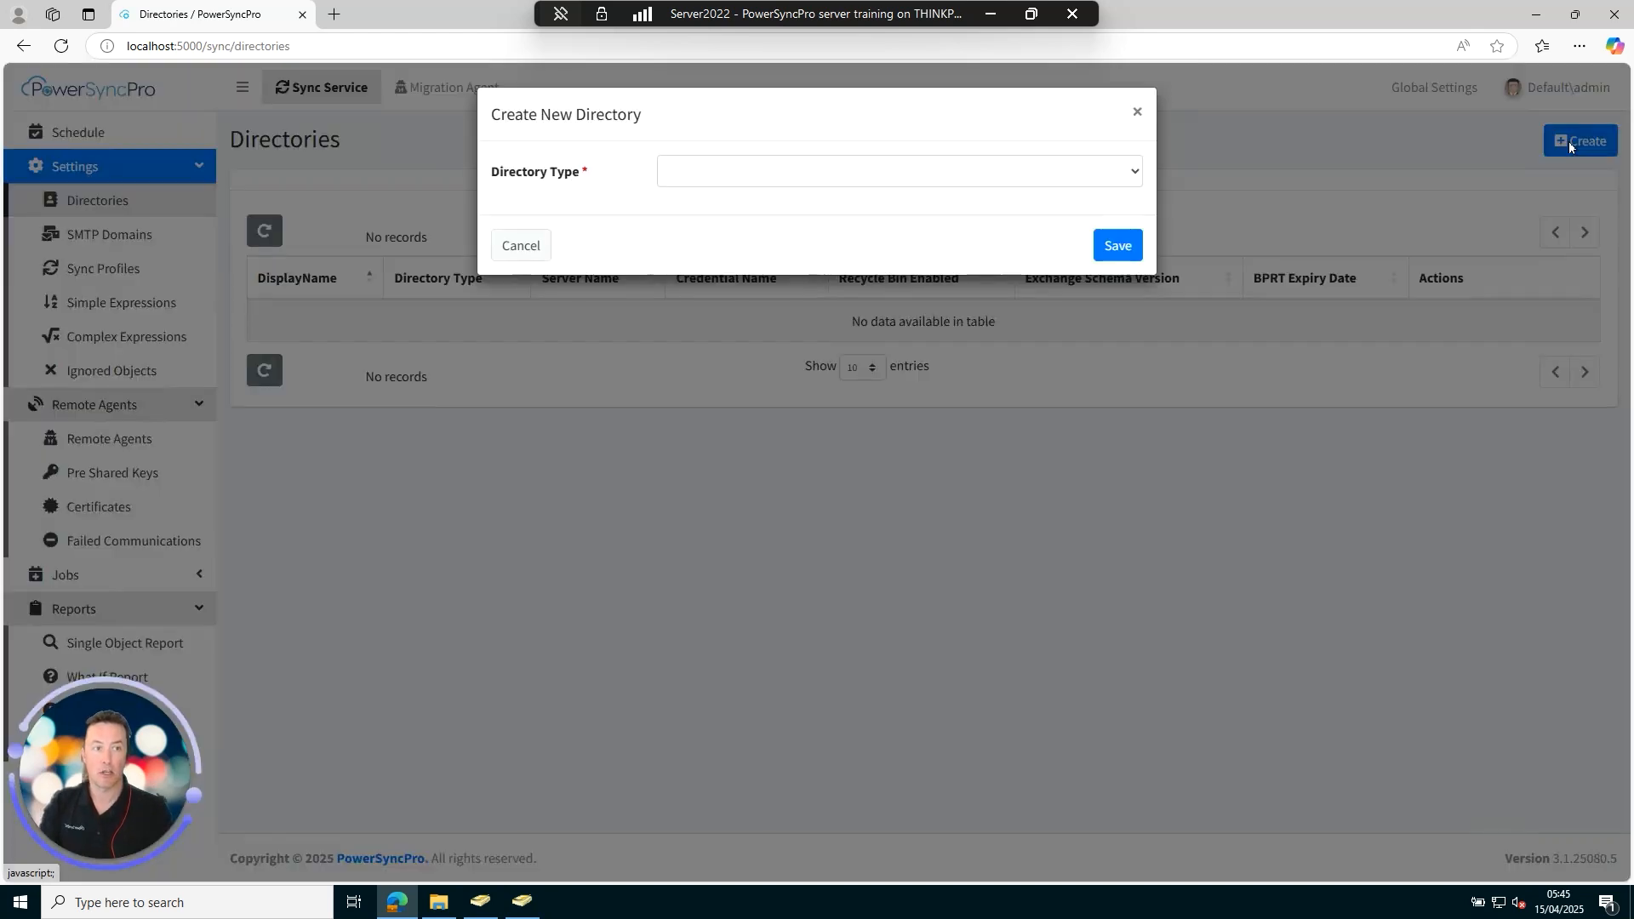
left_click(781, 177)
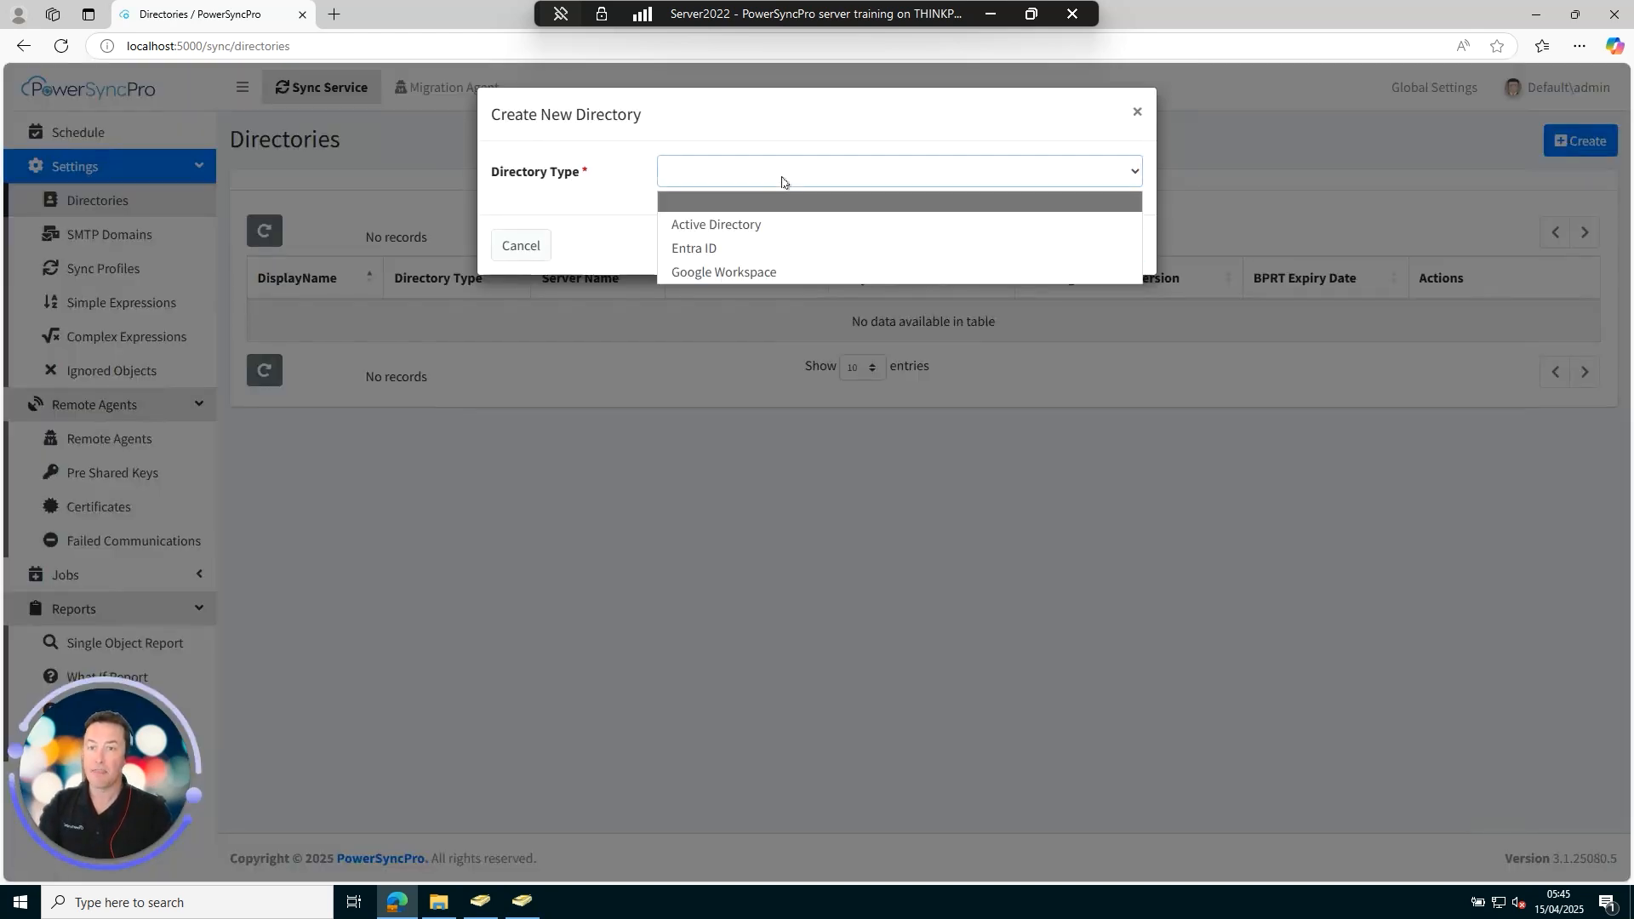
left_click(767, 225)
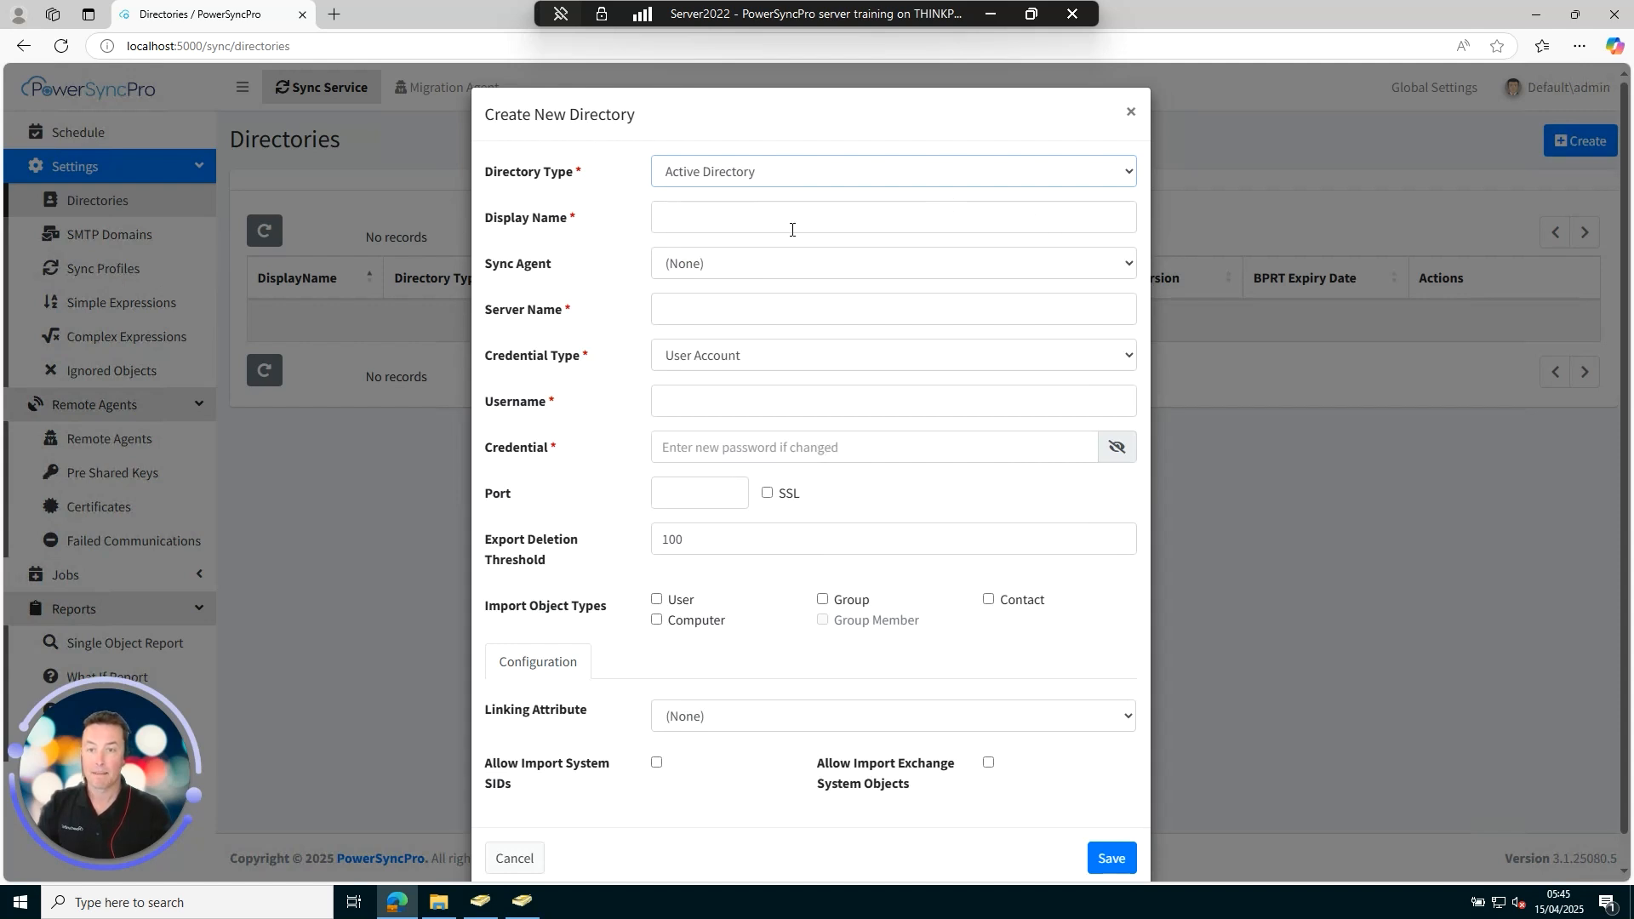
left_click(791, 230)
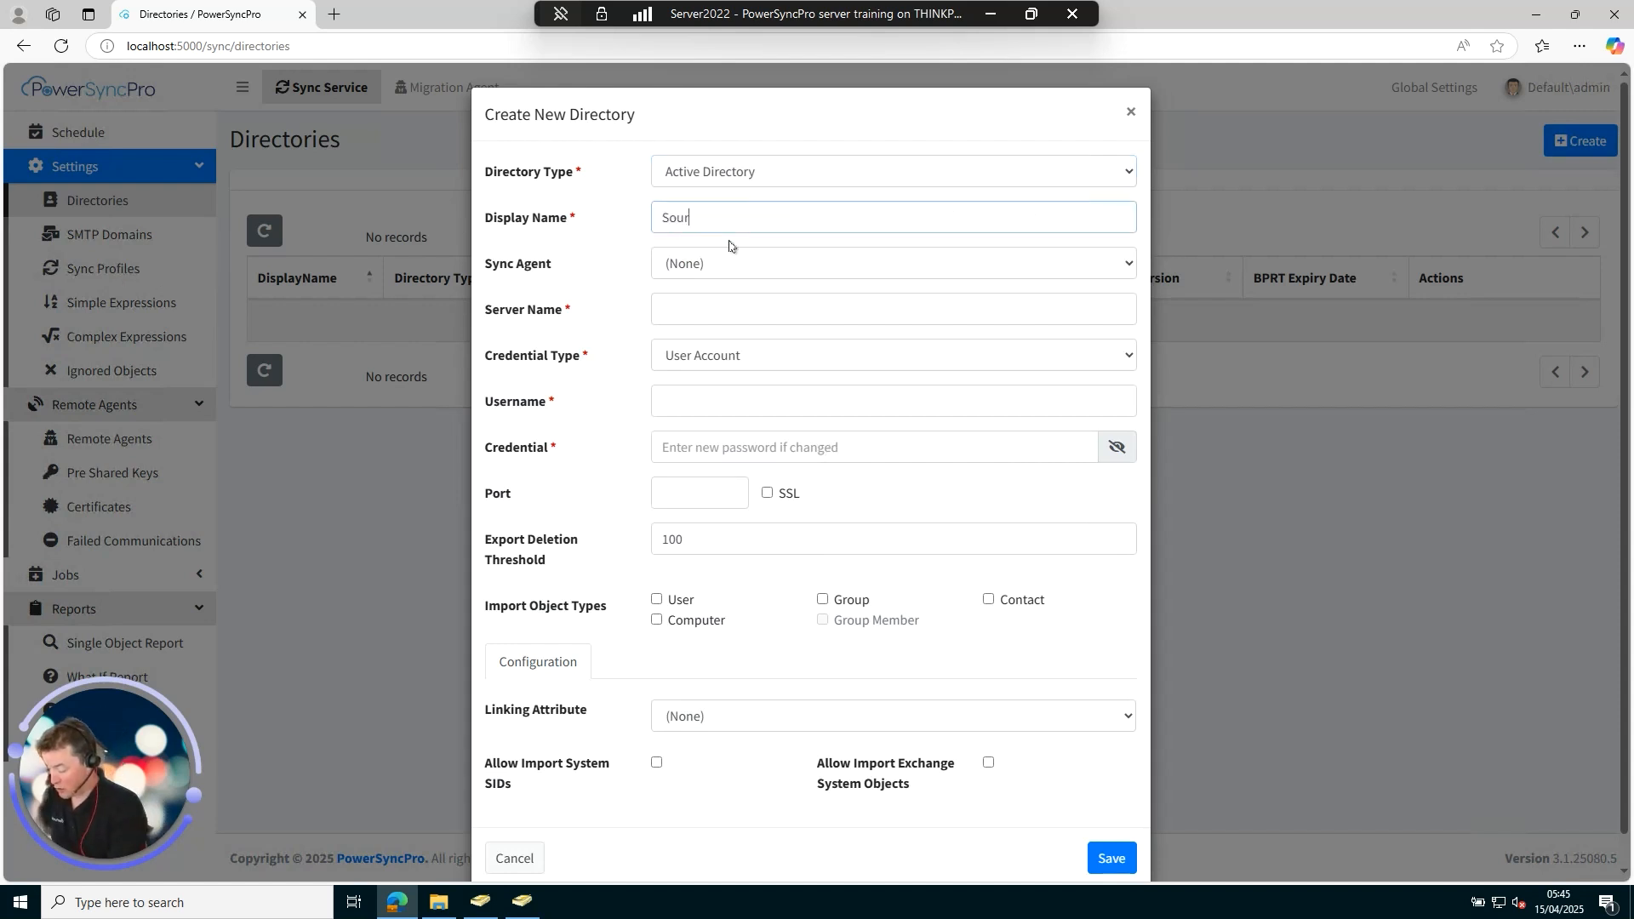
type("SourceAD")
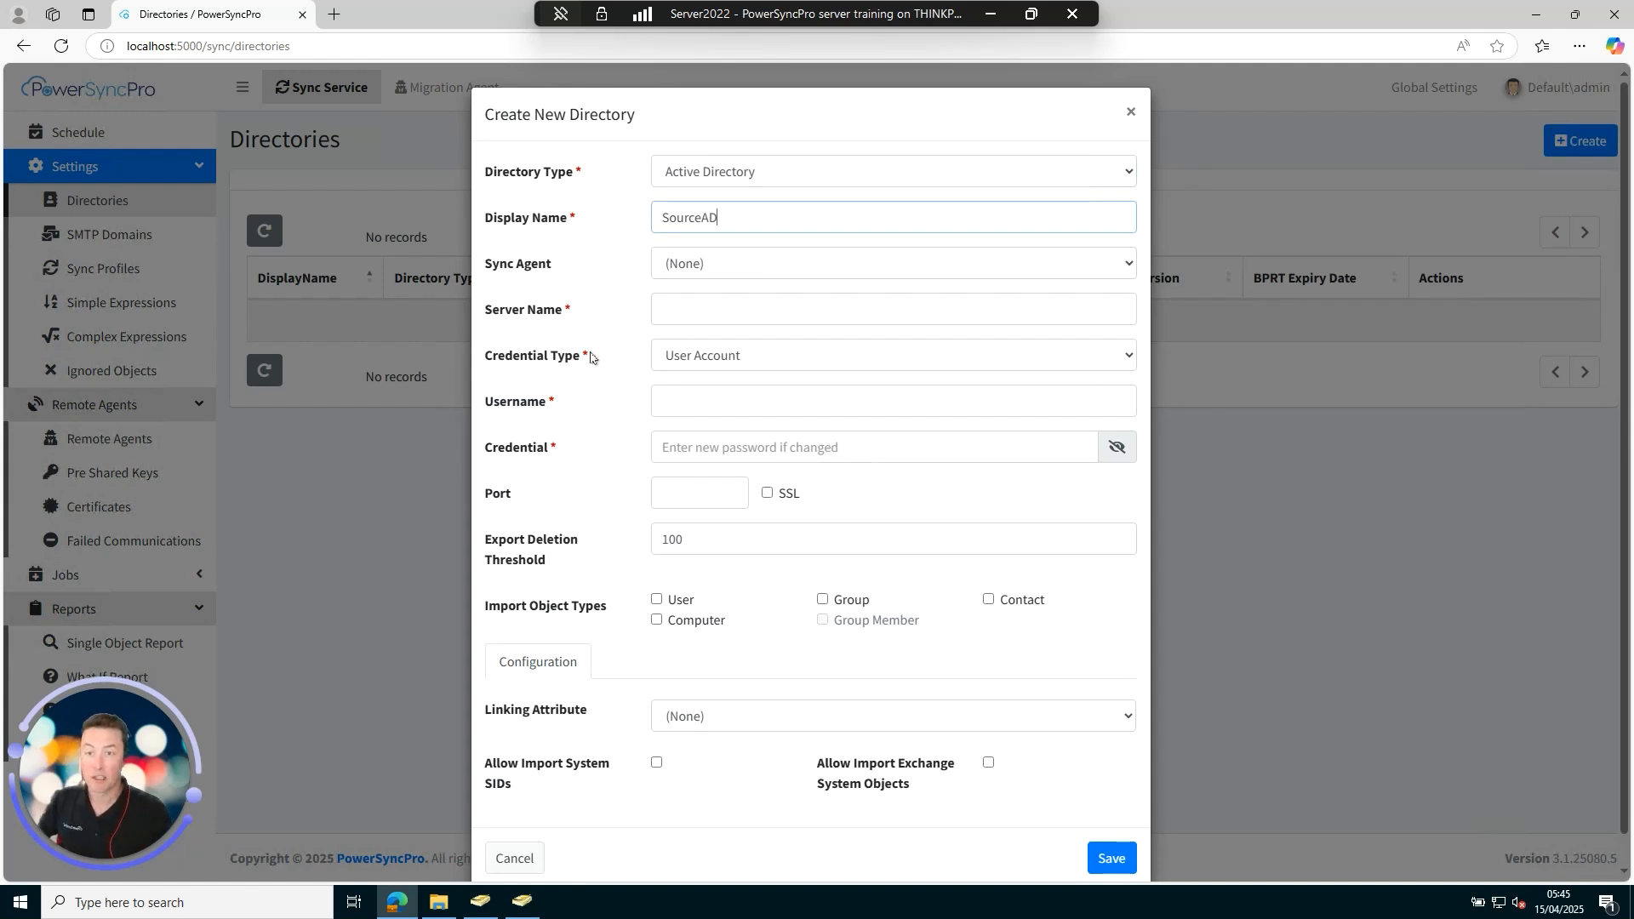
left_click(664, 309)
type("fabrikam.migsource.net")
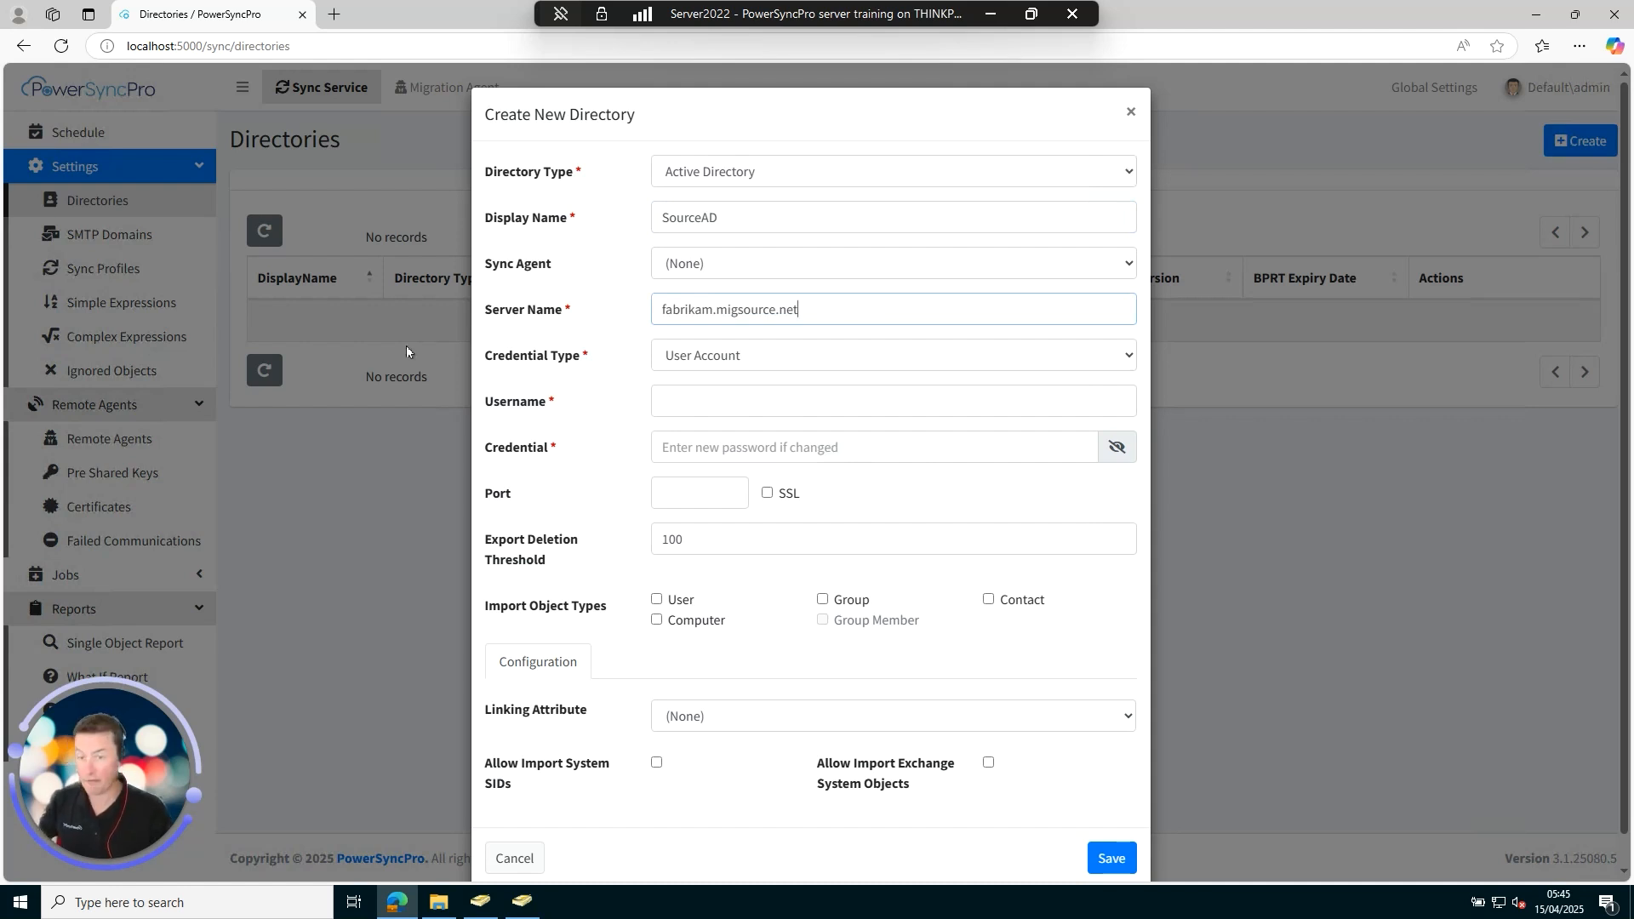
Enter the source service account username and password, import Users, and save SourceAD.
left_click(718, 409)
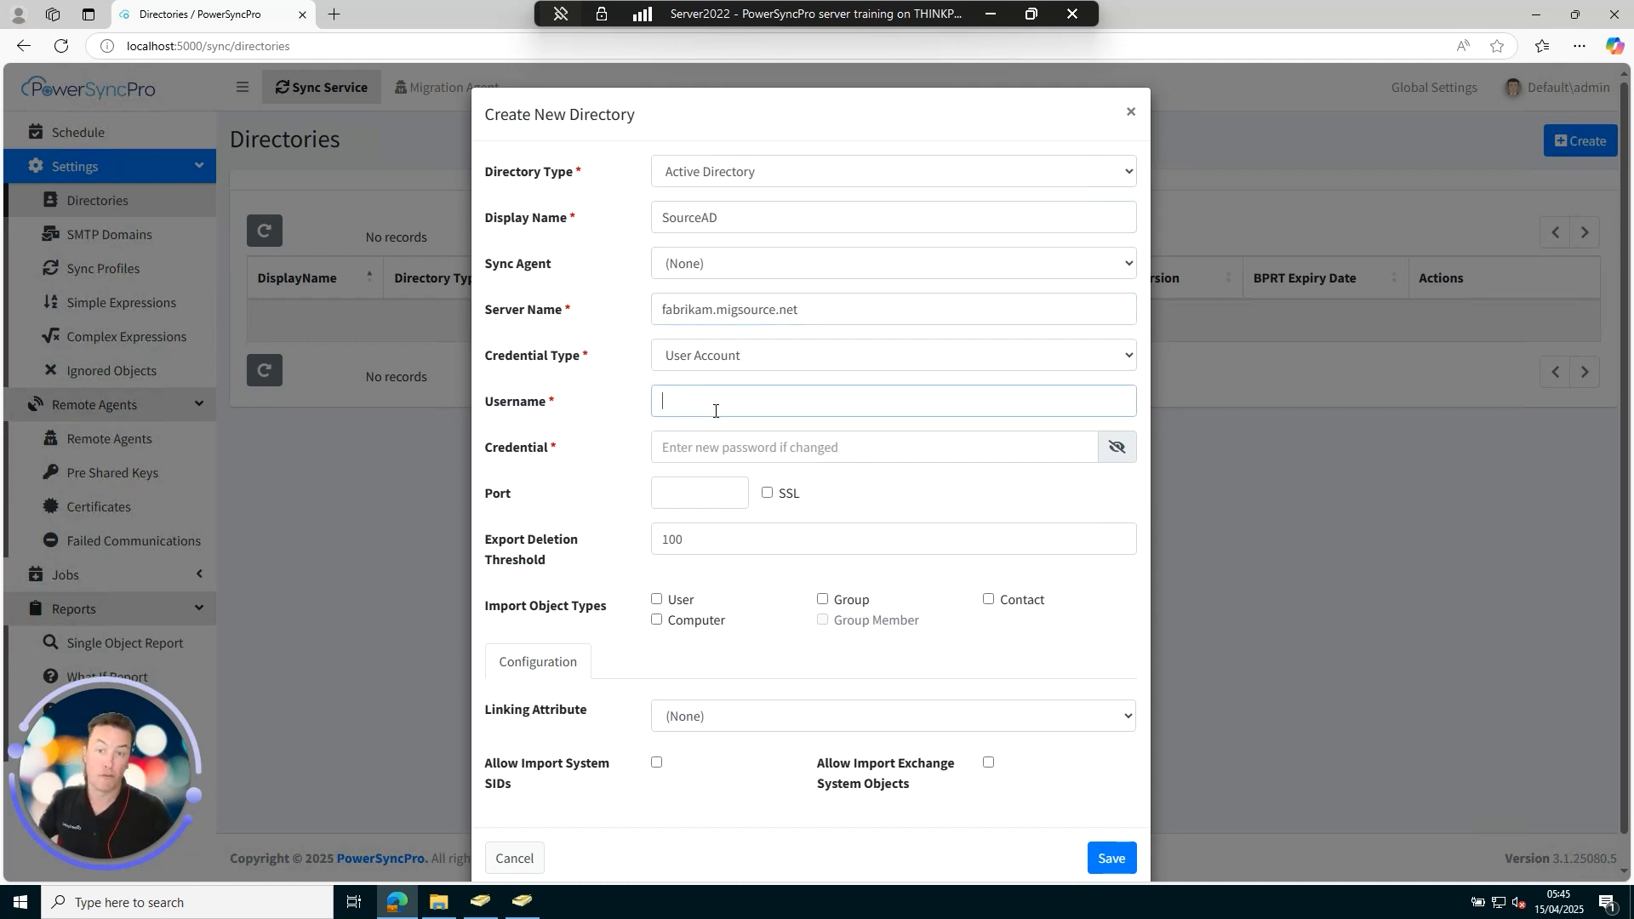
key("ctrl+v")
left_click(766, 447)
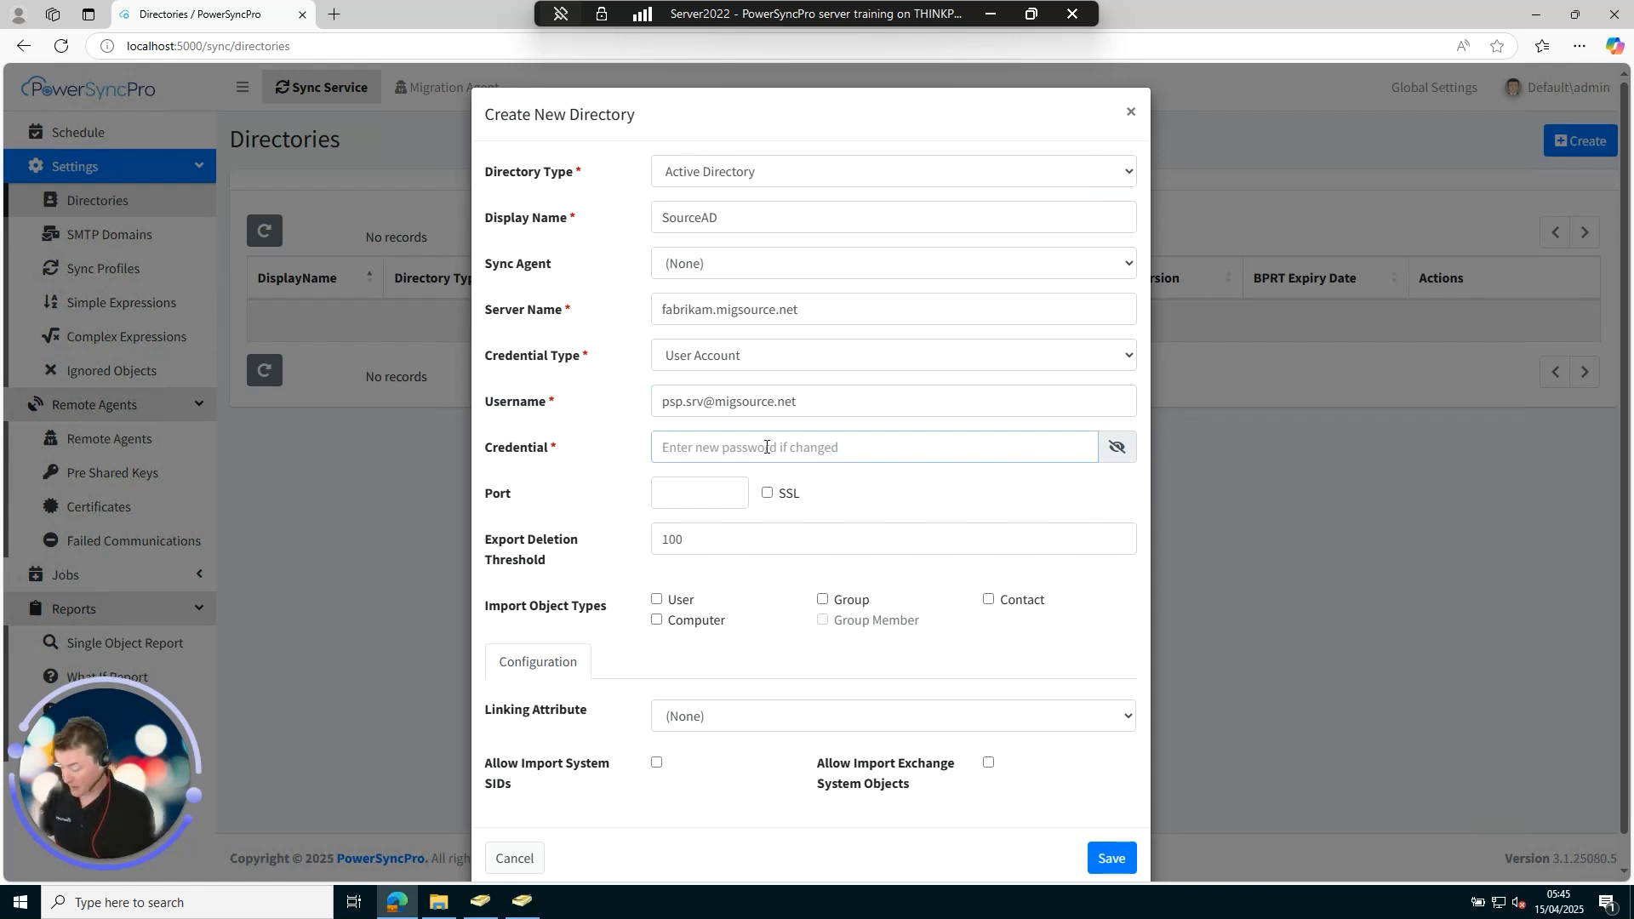
type("••")
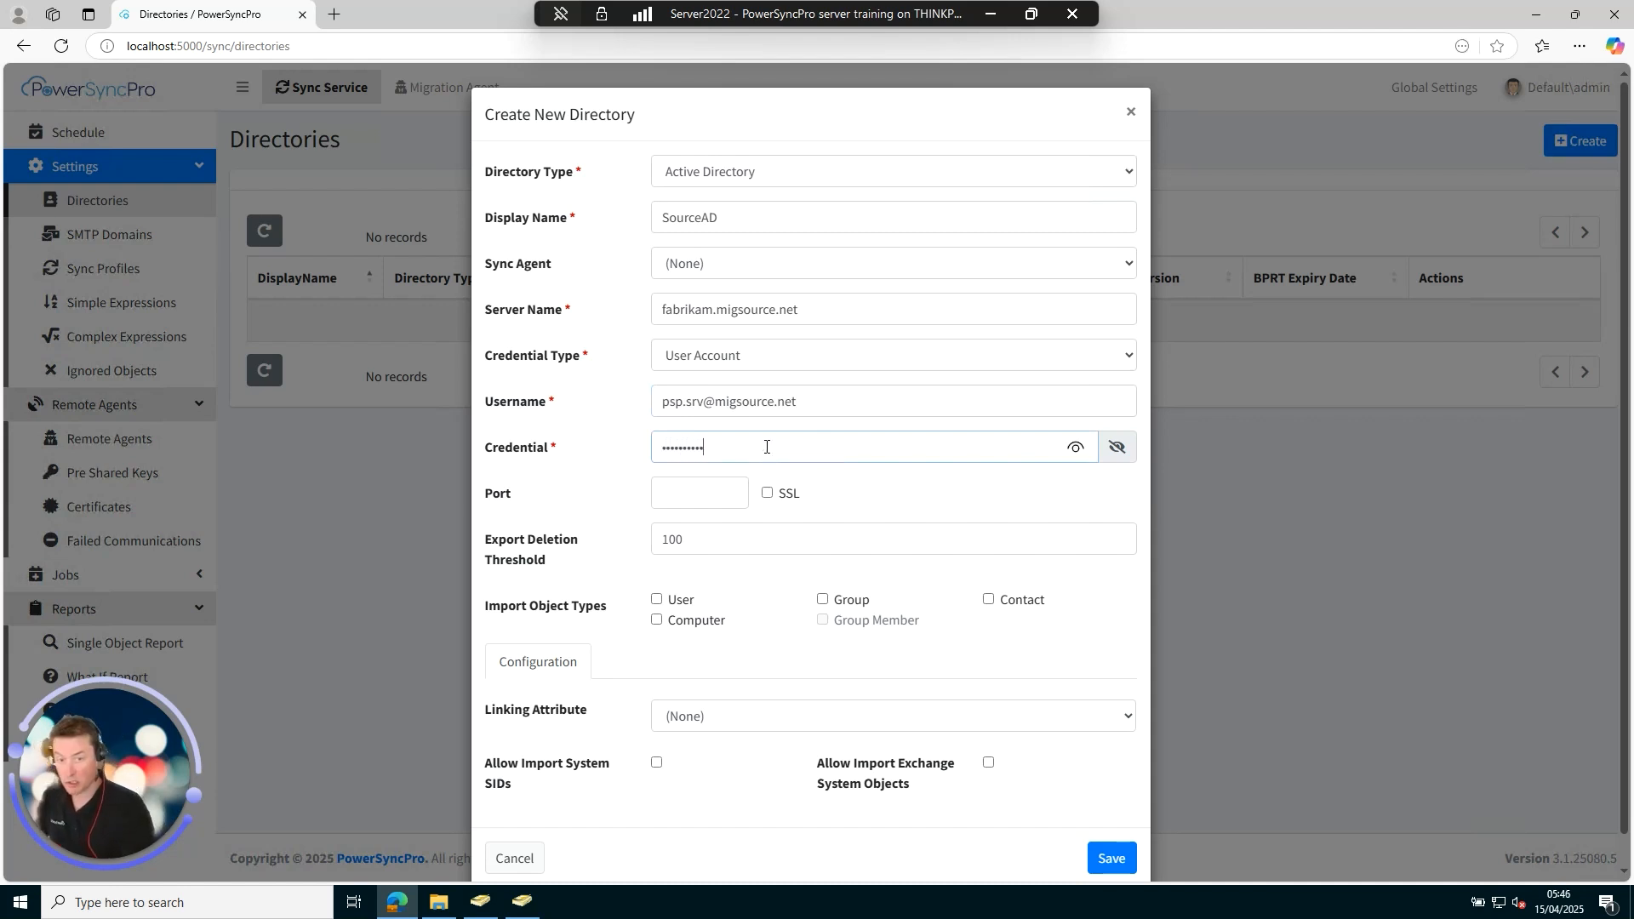
scroll(753, 540, "down", 1)
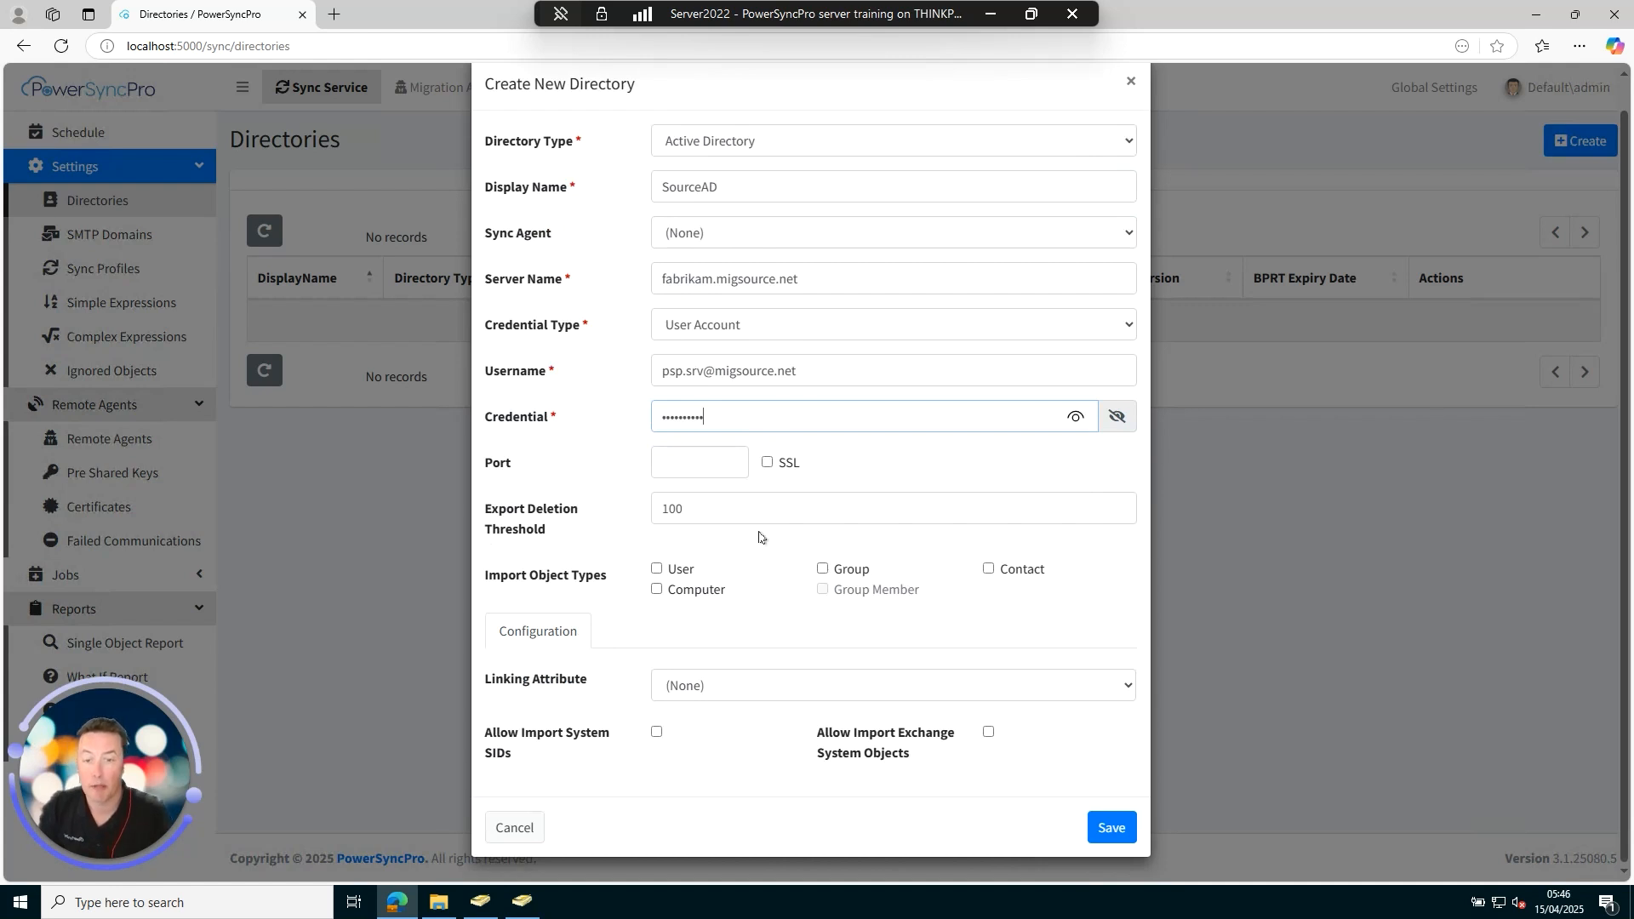
left_click(657, 570)
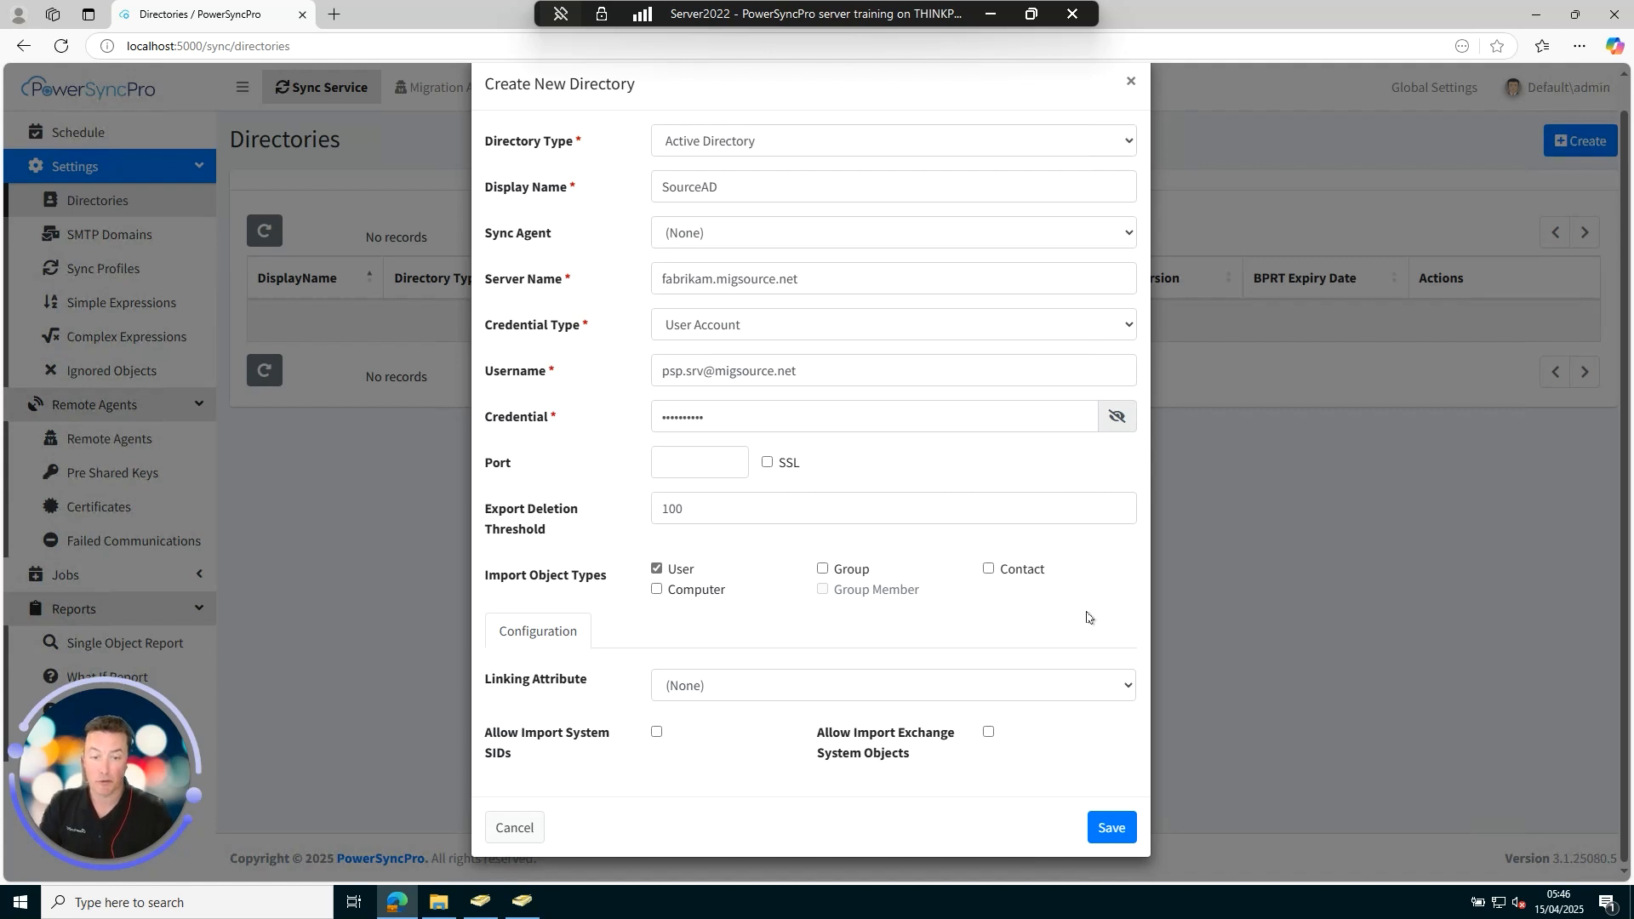
left_click(1112, 828)
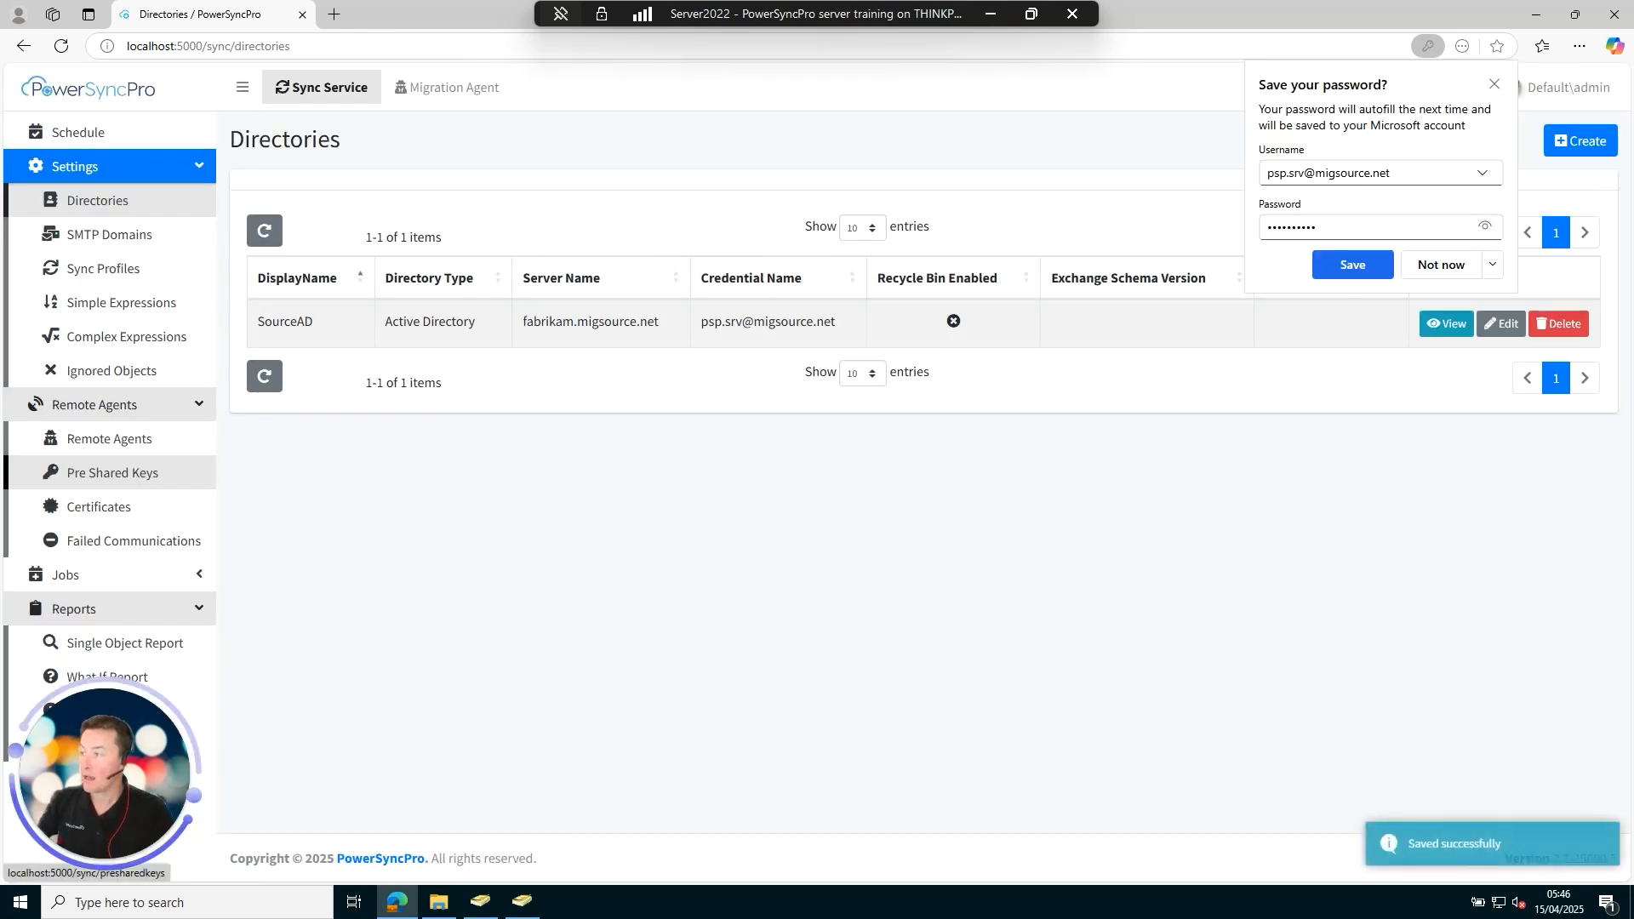
Create a second Active Directory directory named TargetAD with server contoso.migtarget.net.
left_click(1491, 86)
left_click(1565, 140)
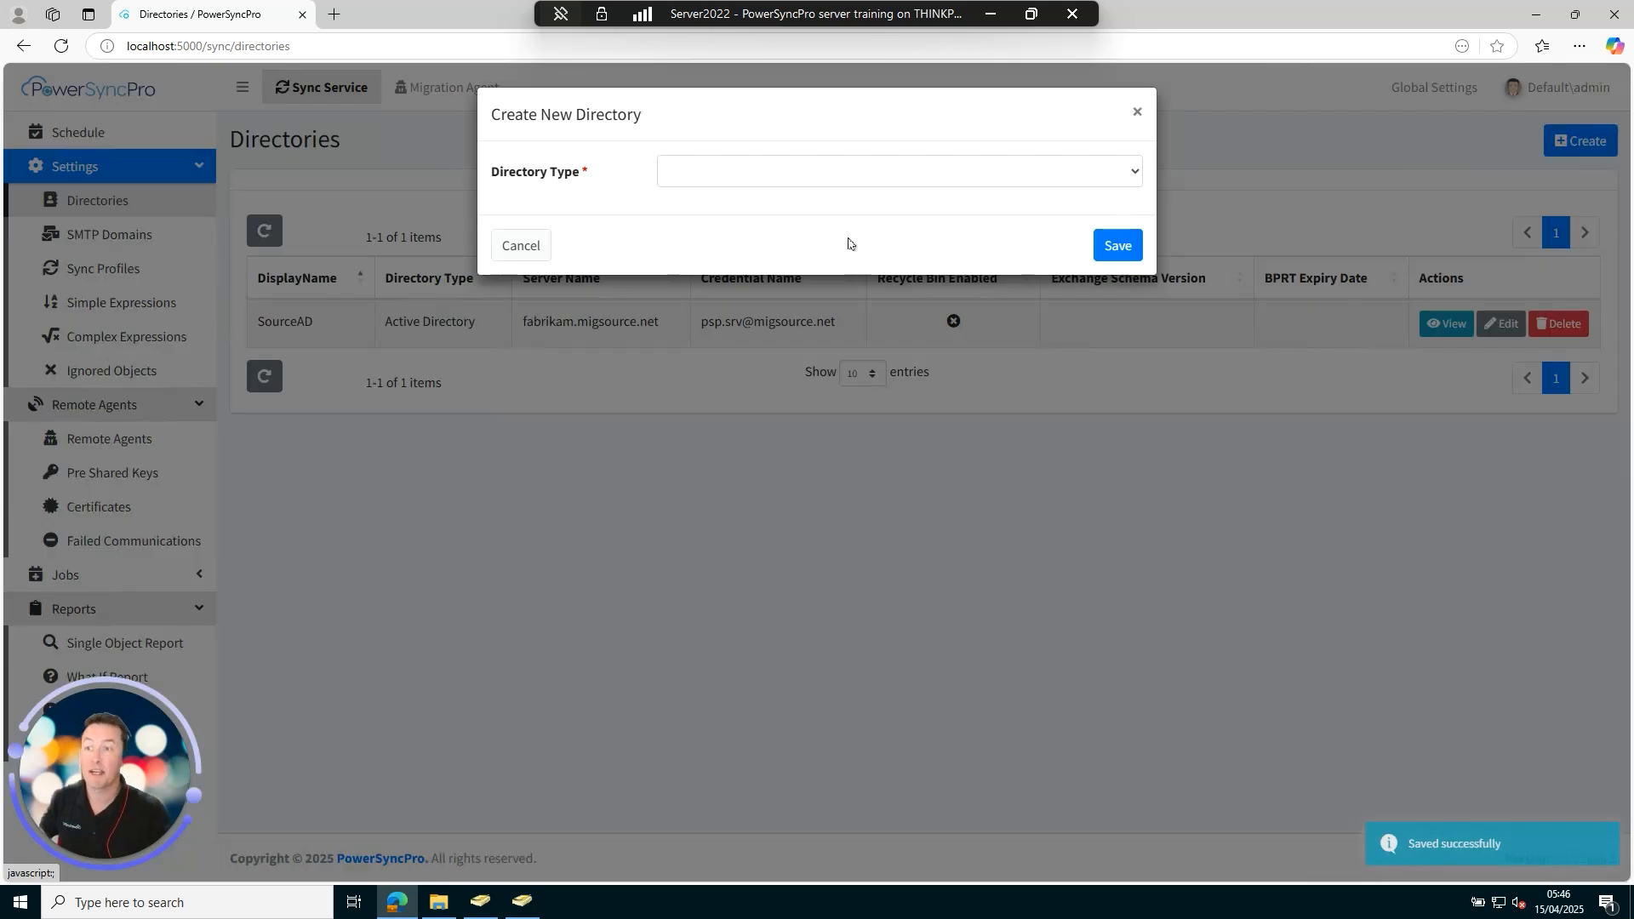
left_click(736, 172)
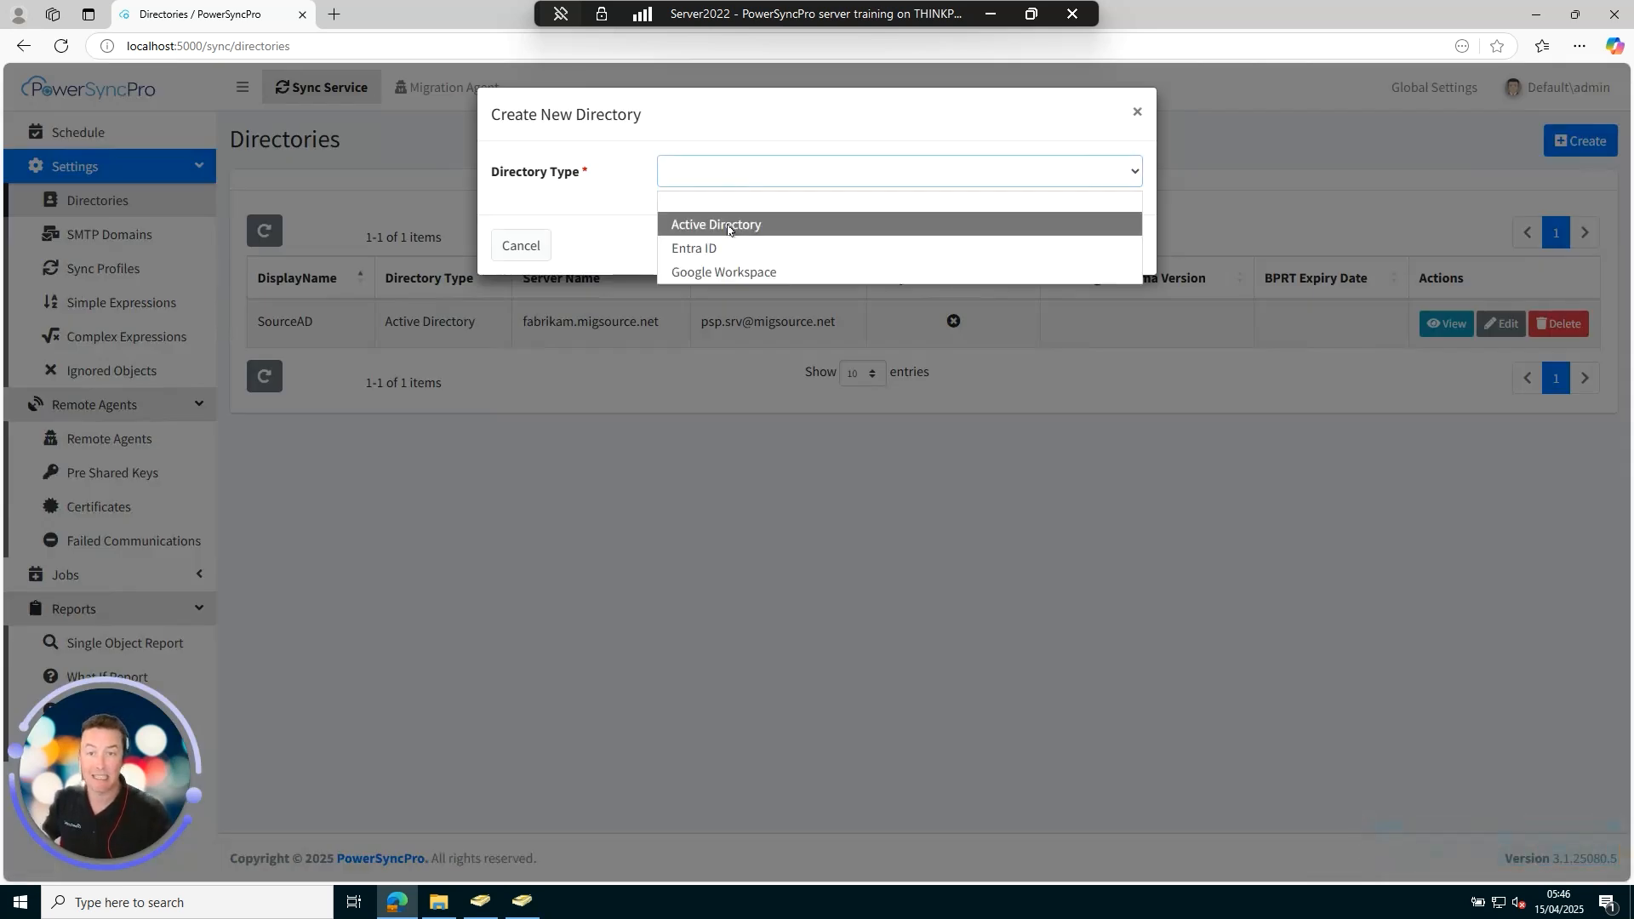
left_click(694, 223)
left_click(705, 220)
type("Tar")
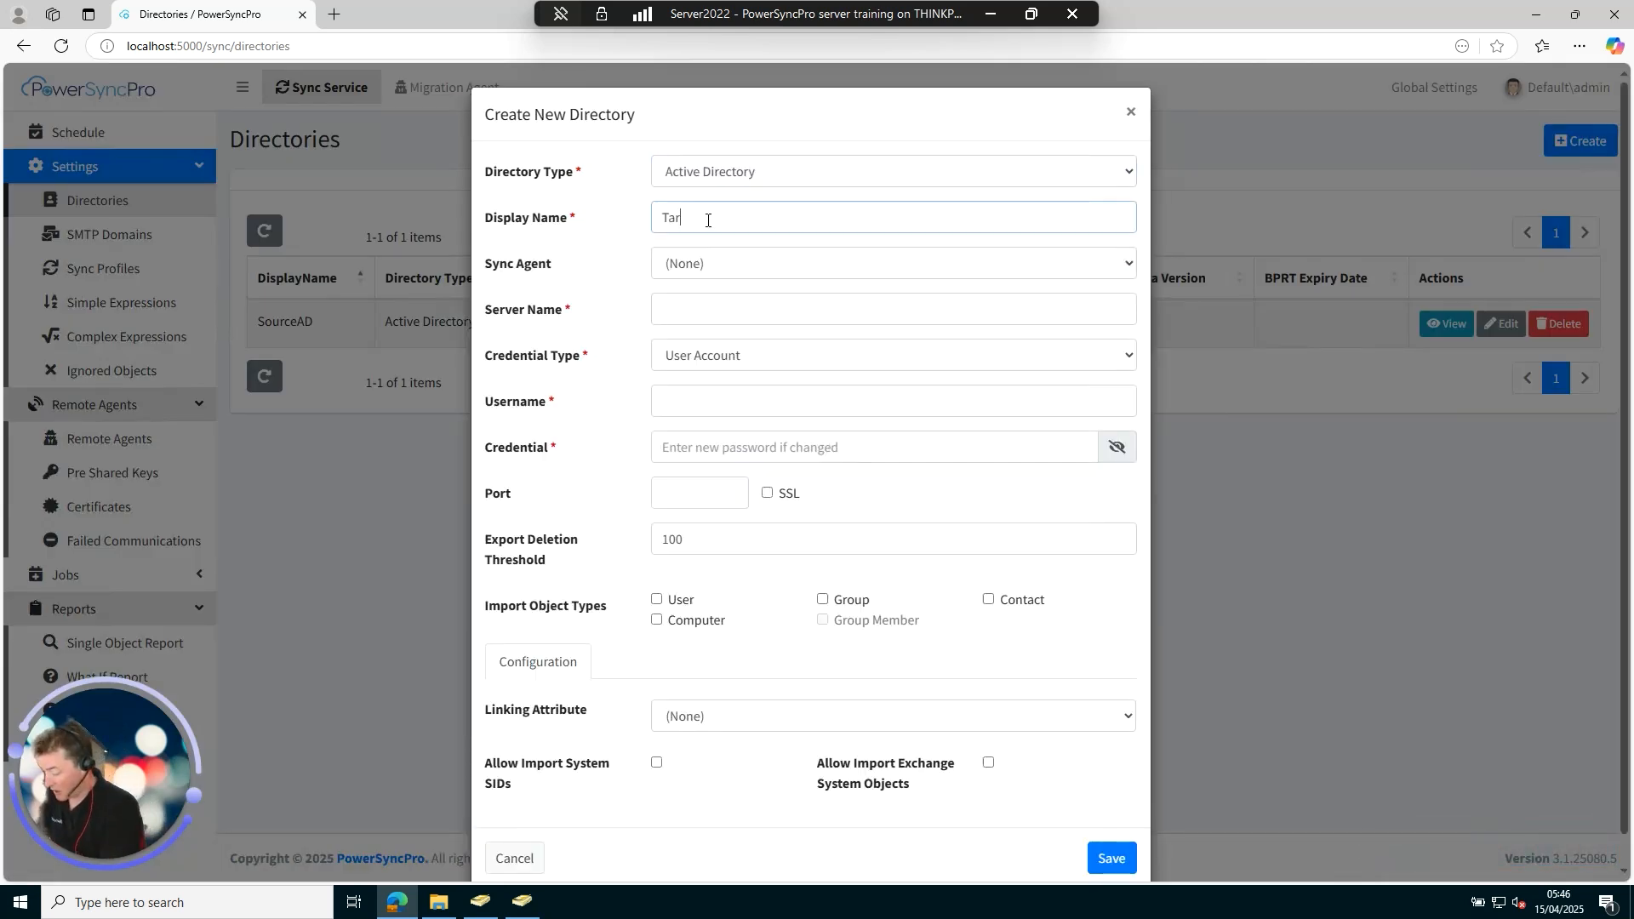
type("getAD")
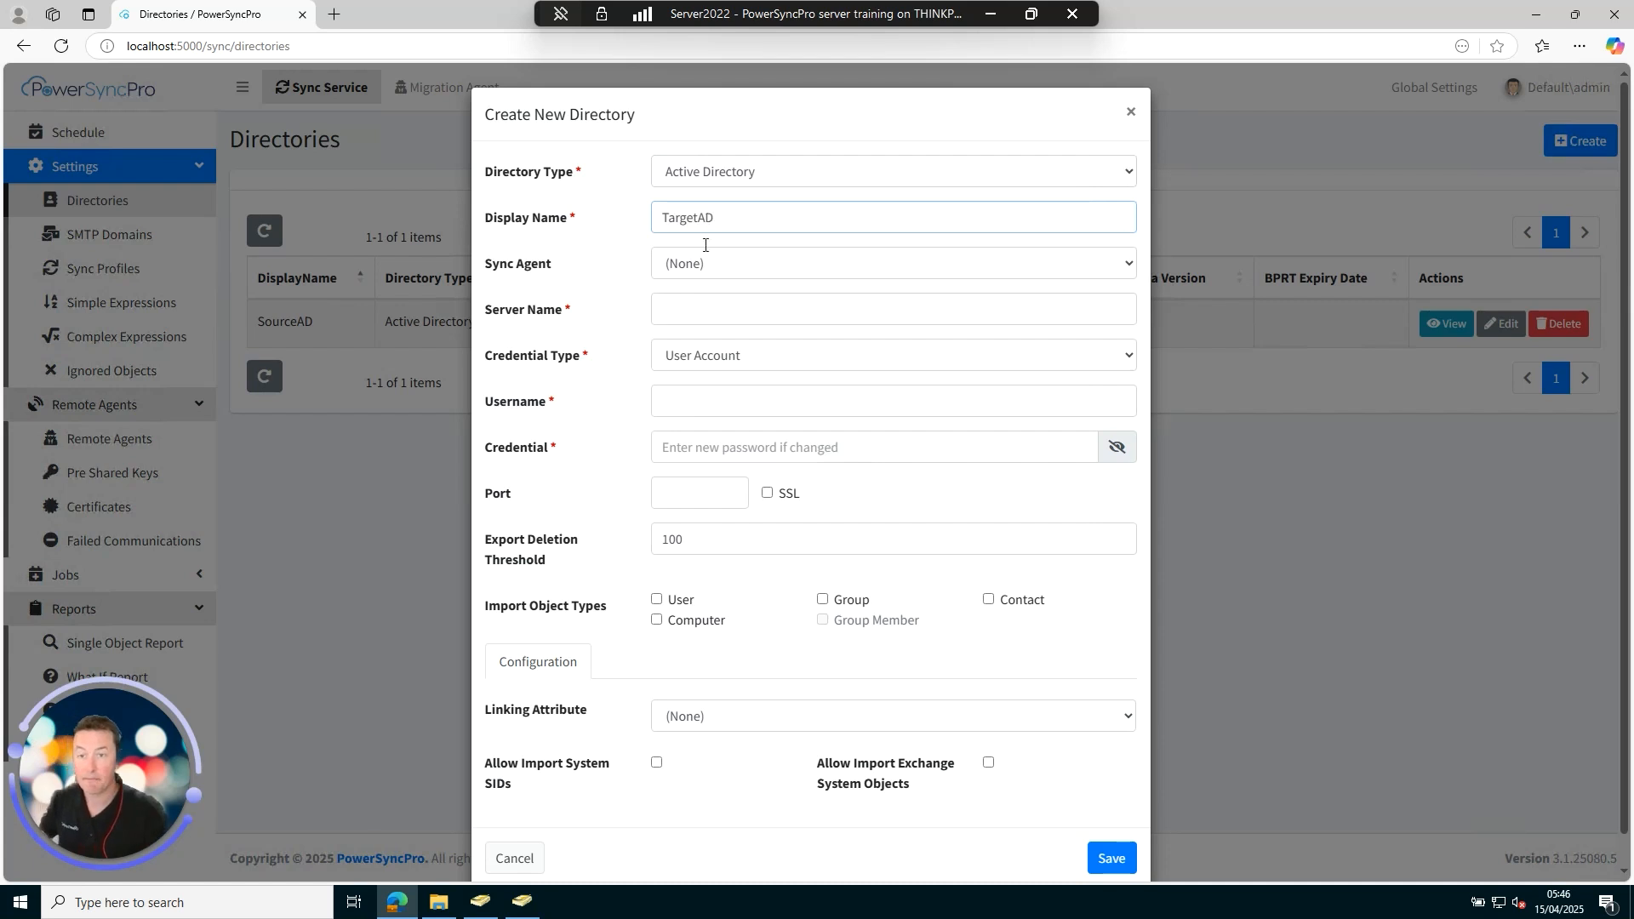
left_click(696, 310)
type("contoso.migtarget.net")
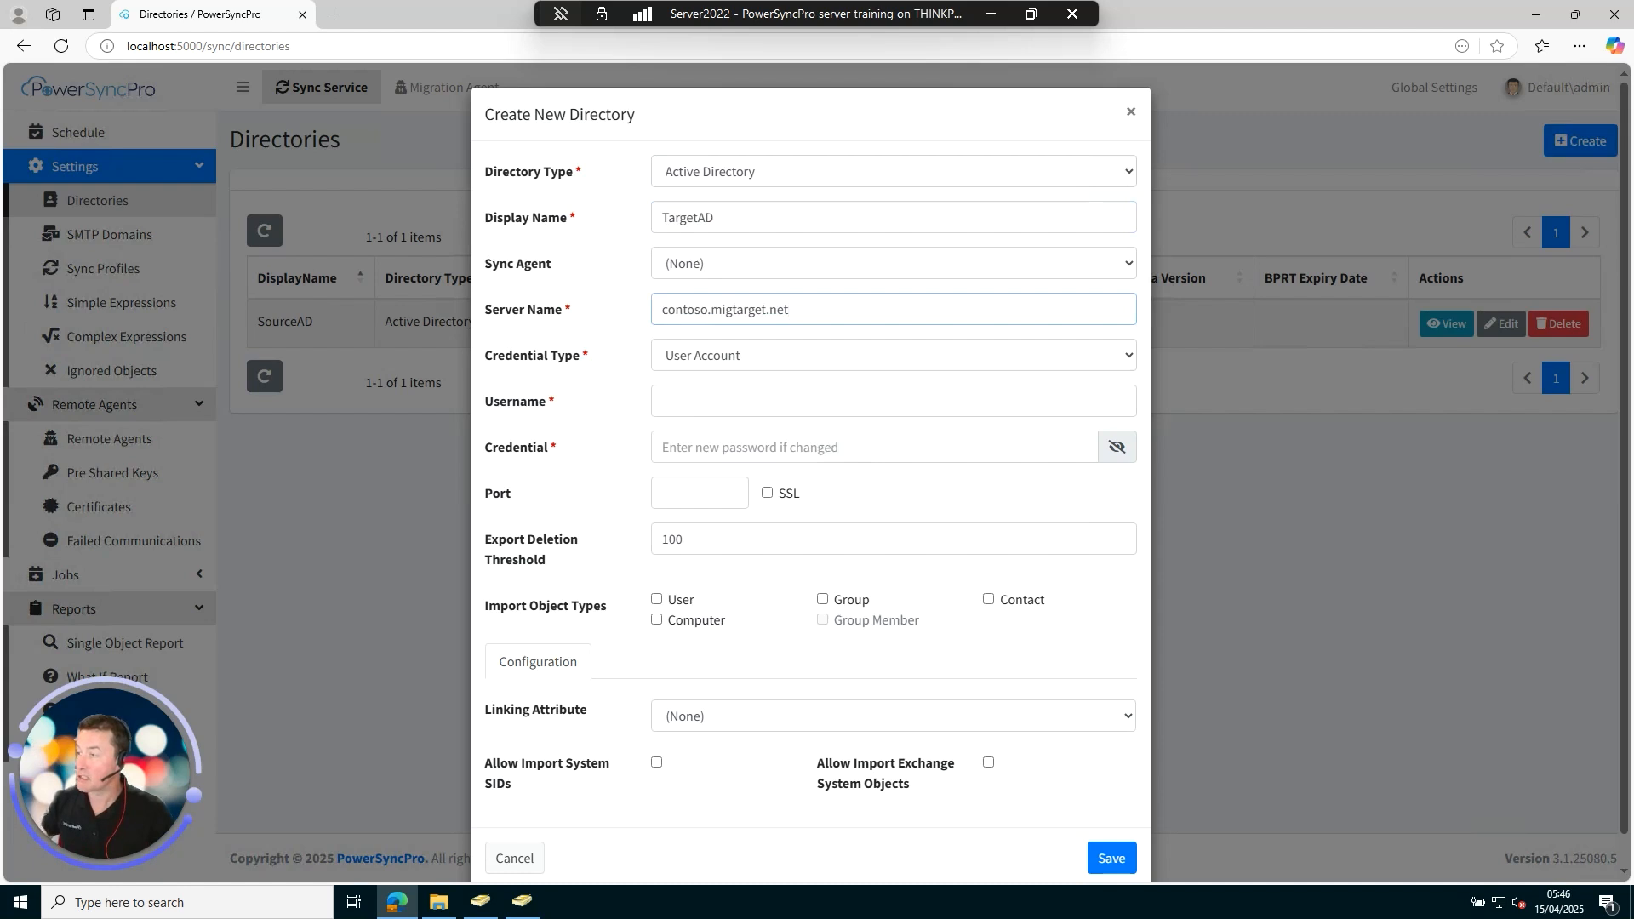
Enter the target service account username and password, import Users, and save TargetAD.
left_click(774, 401)
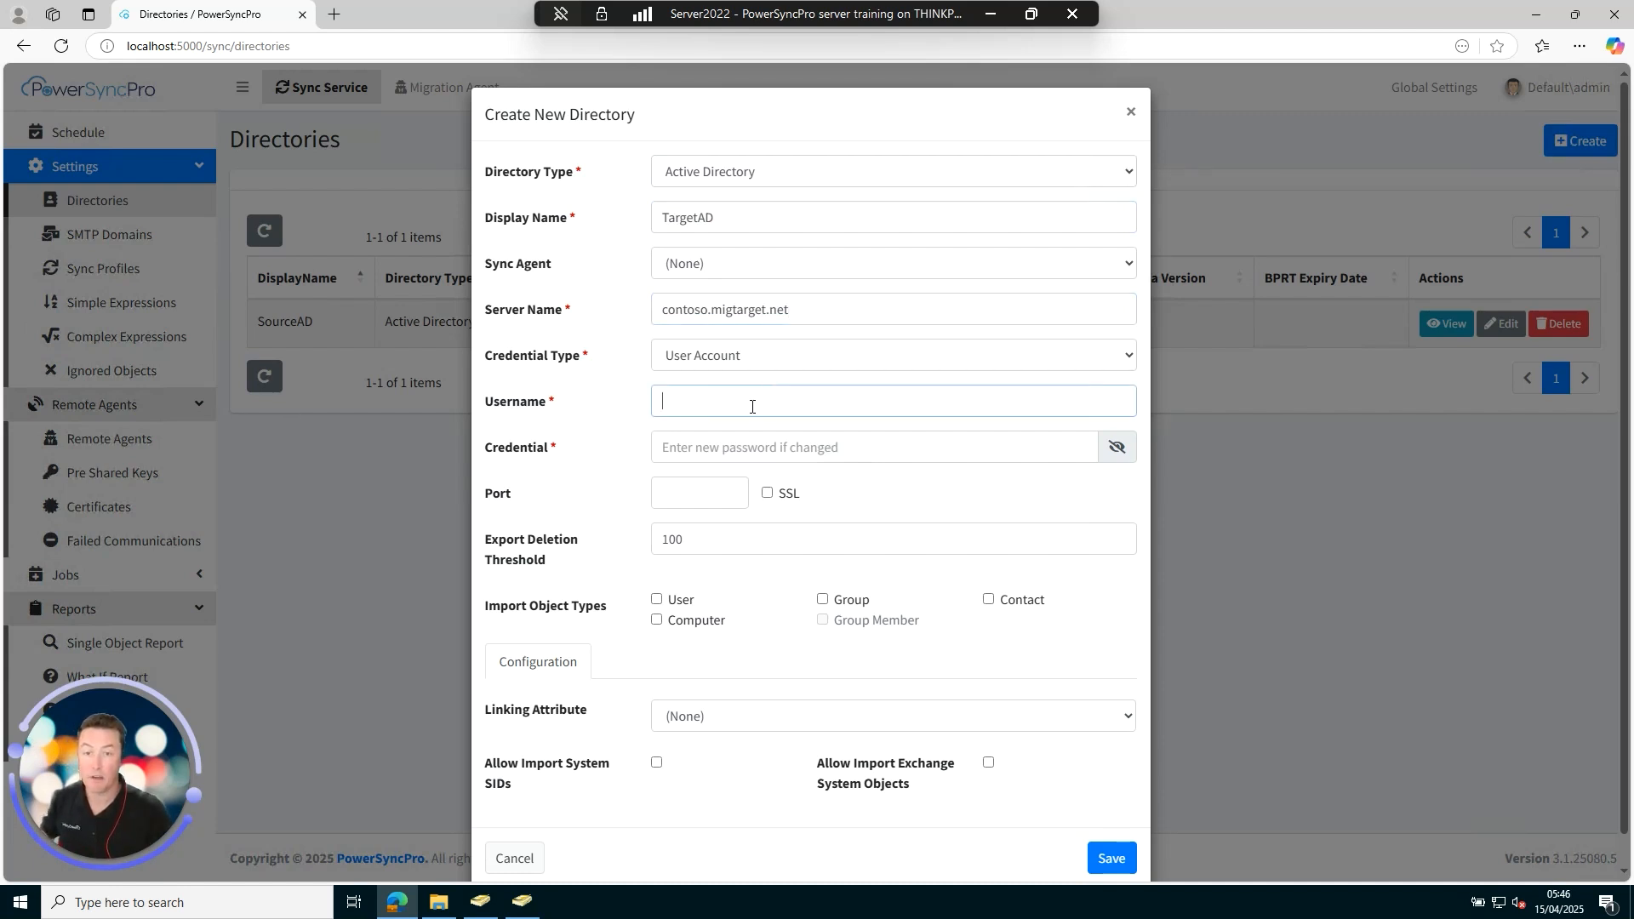
key("ctrl+v")
left_click(748, 455)
type("••")
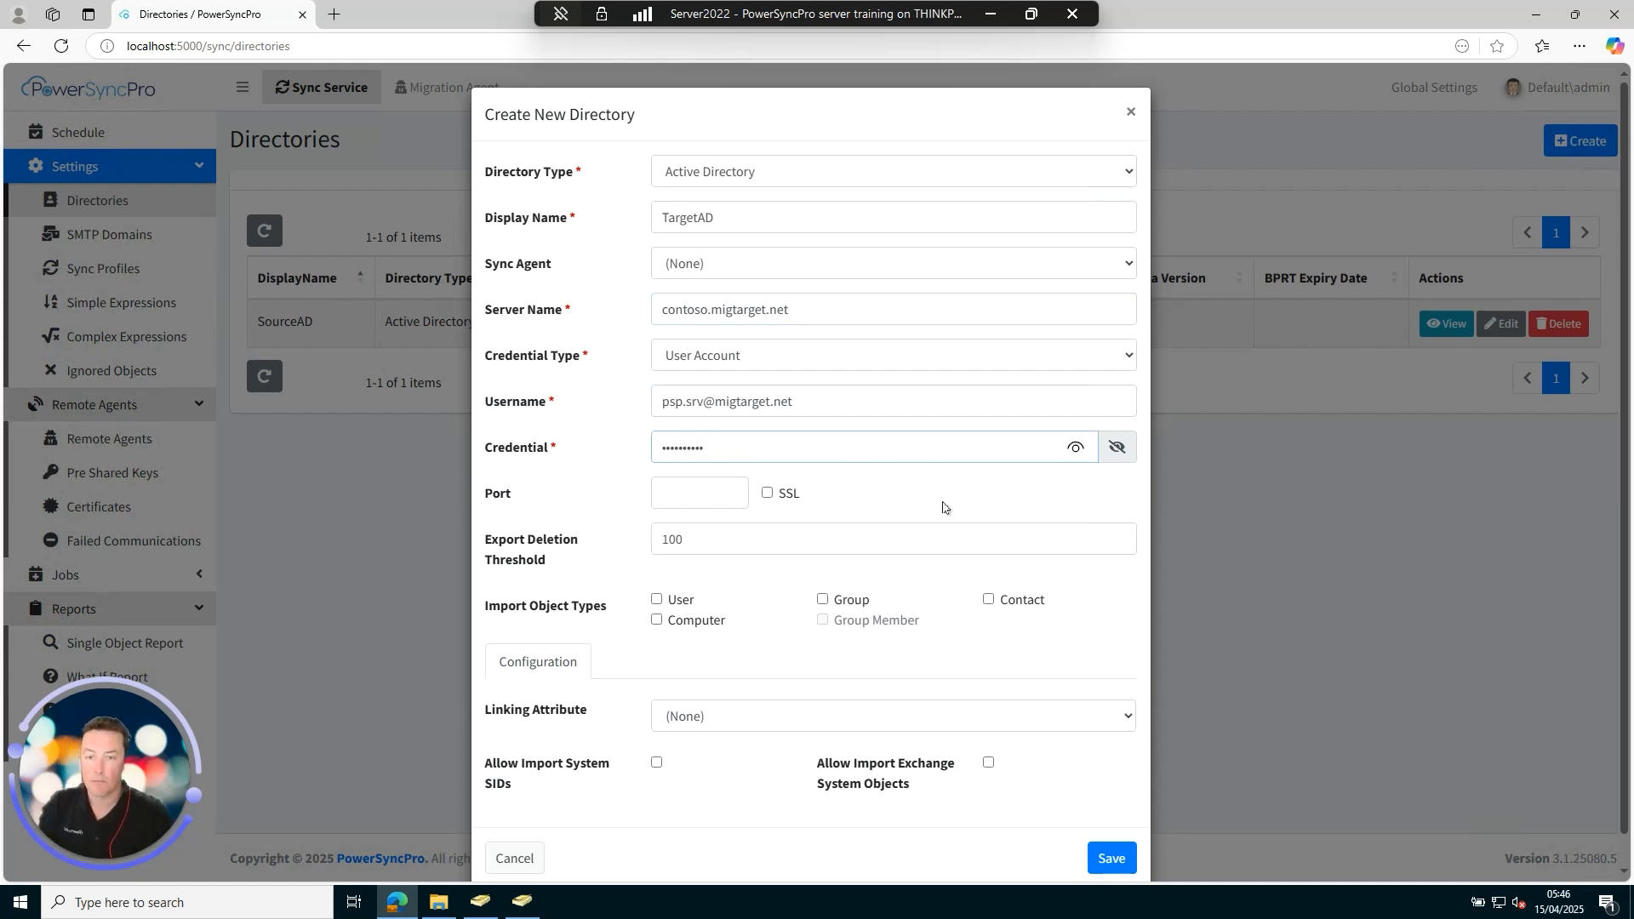
left_click(657, 601)
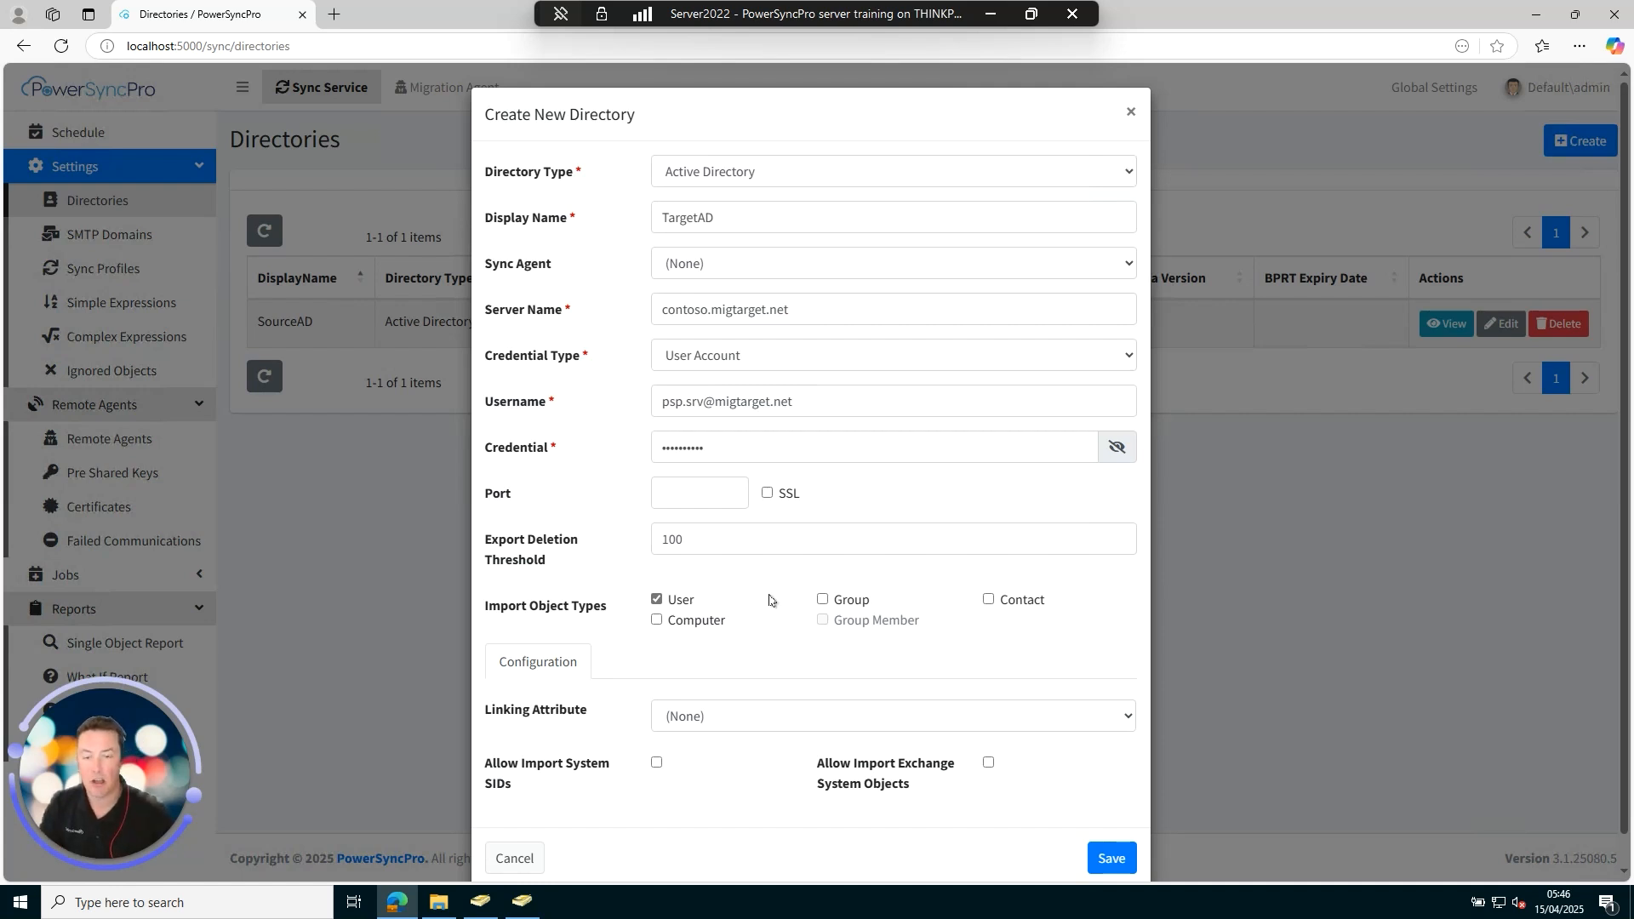
scroll(771, 600, "down", 1)
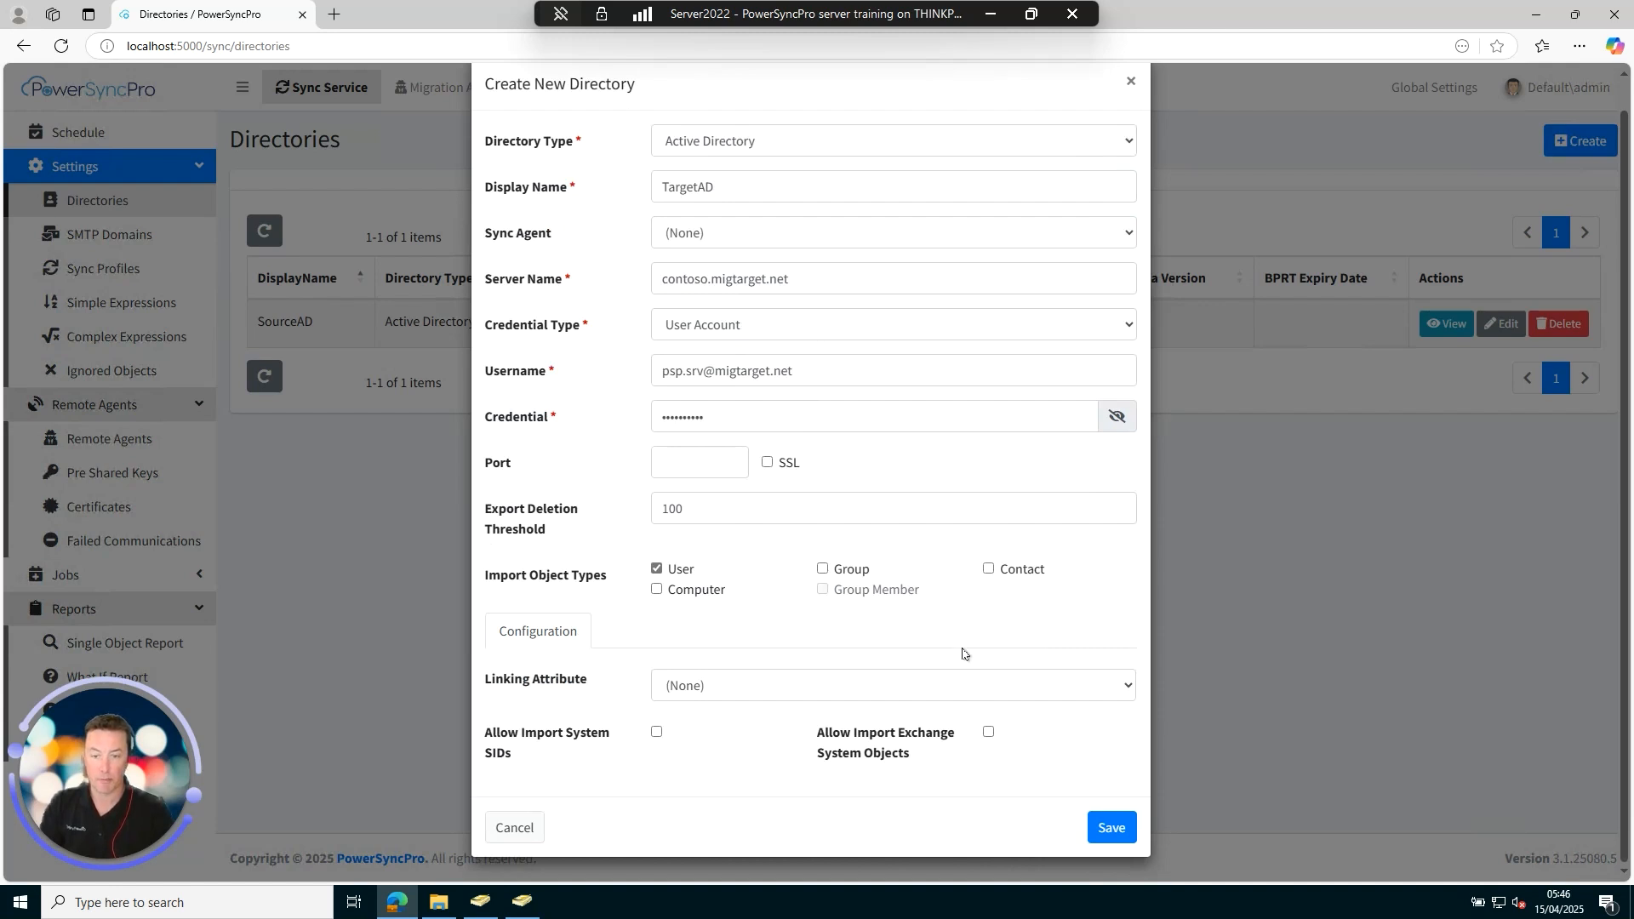
left_click(1111, 830)
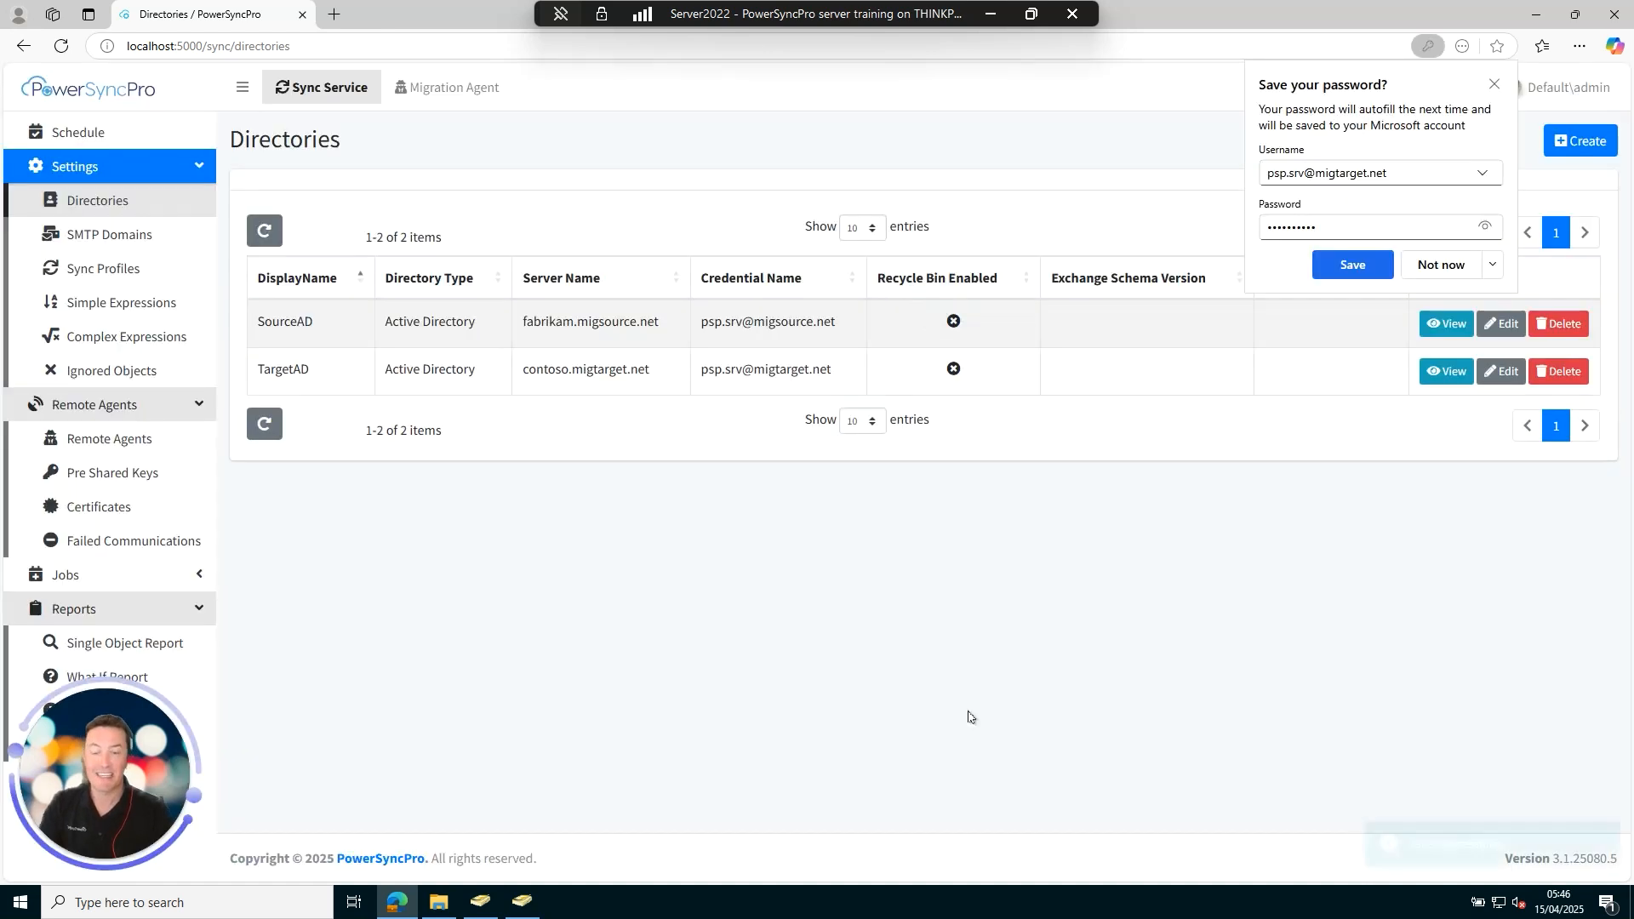
left_click(1494, 84)
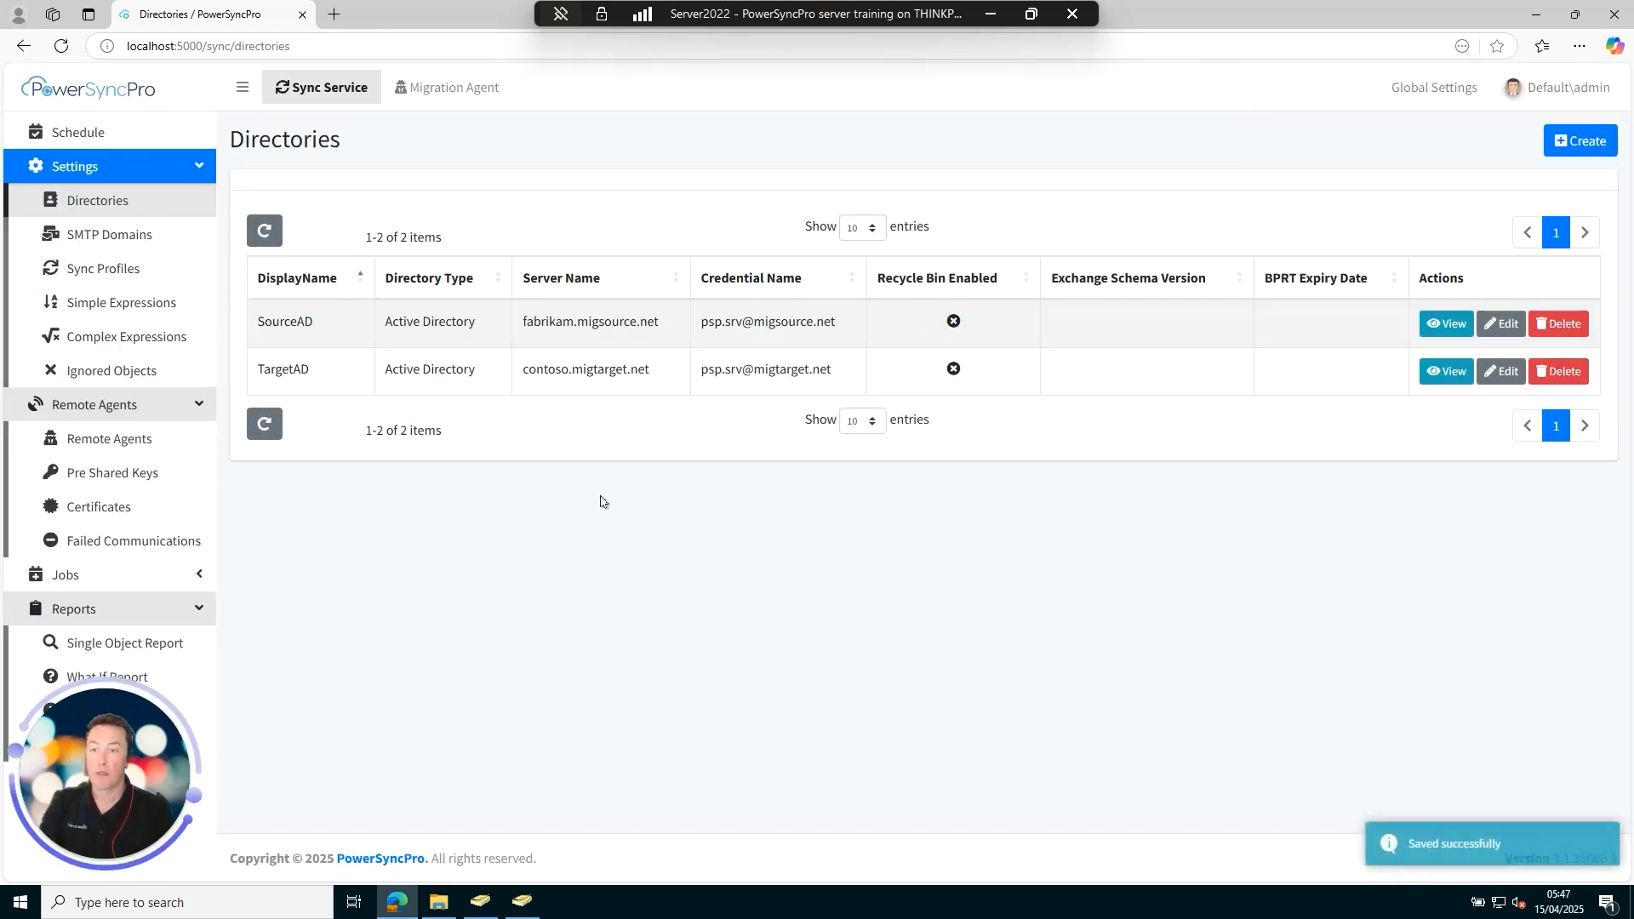
Create a sync profile 'My first sync' with SourceAD as source and TargetAD as target.
left_click(115, 276)
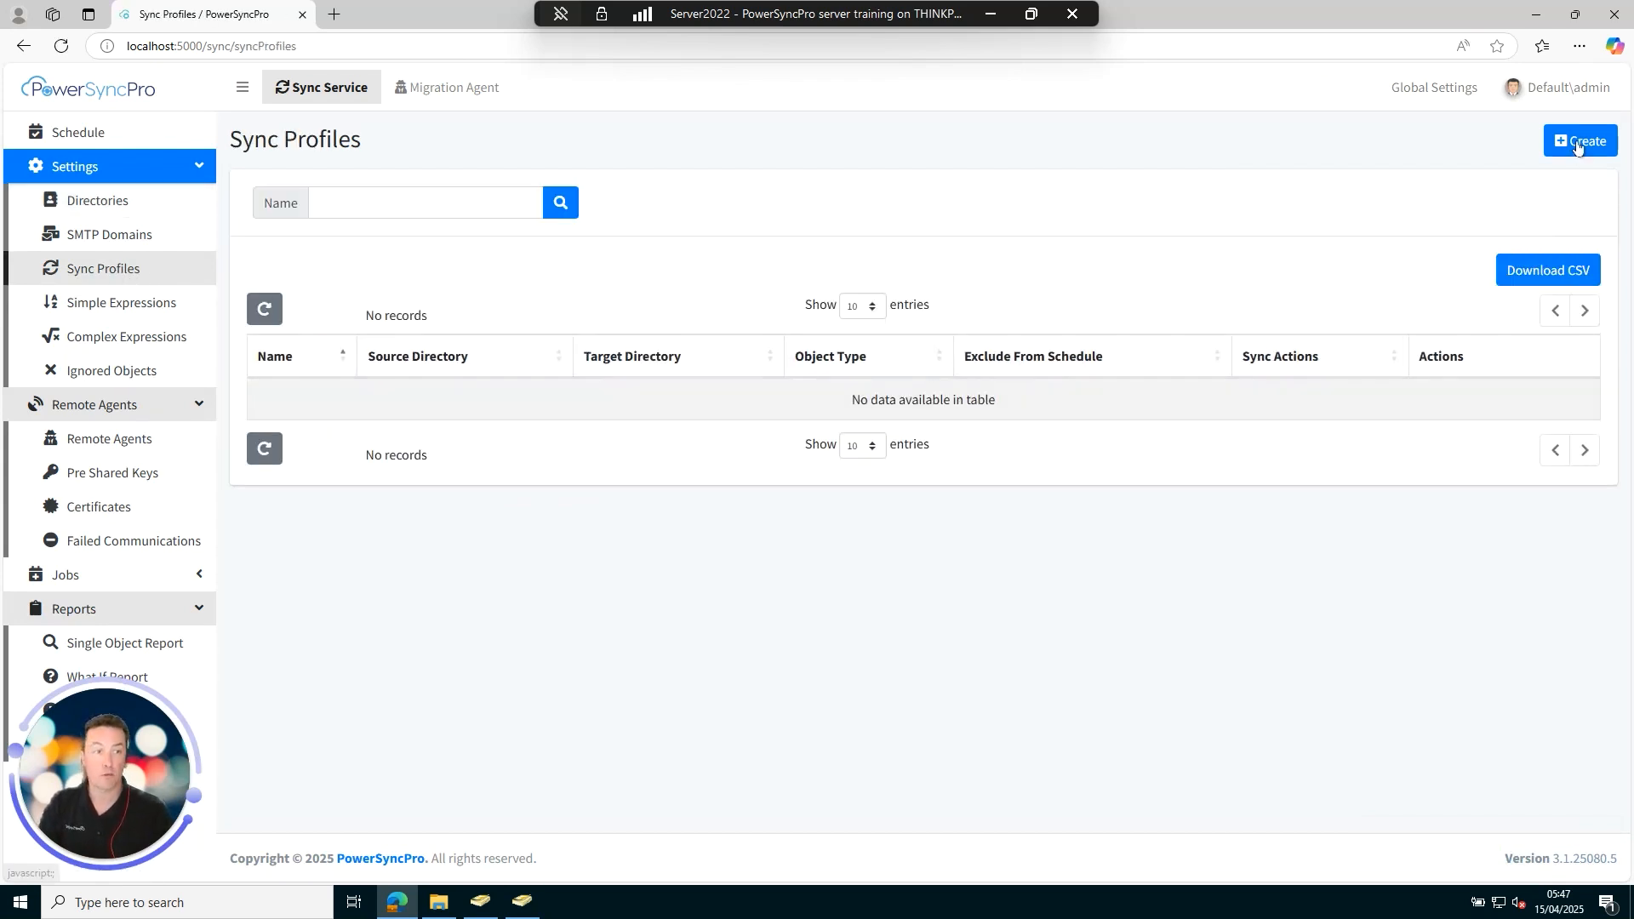
left_click(1574, 147)
left_click(682, 207)
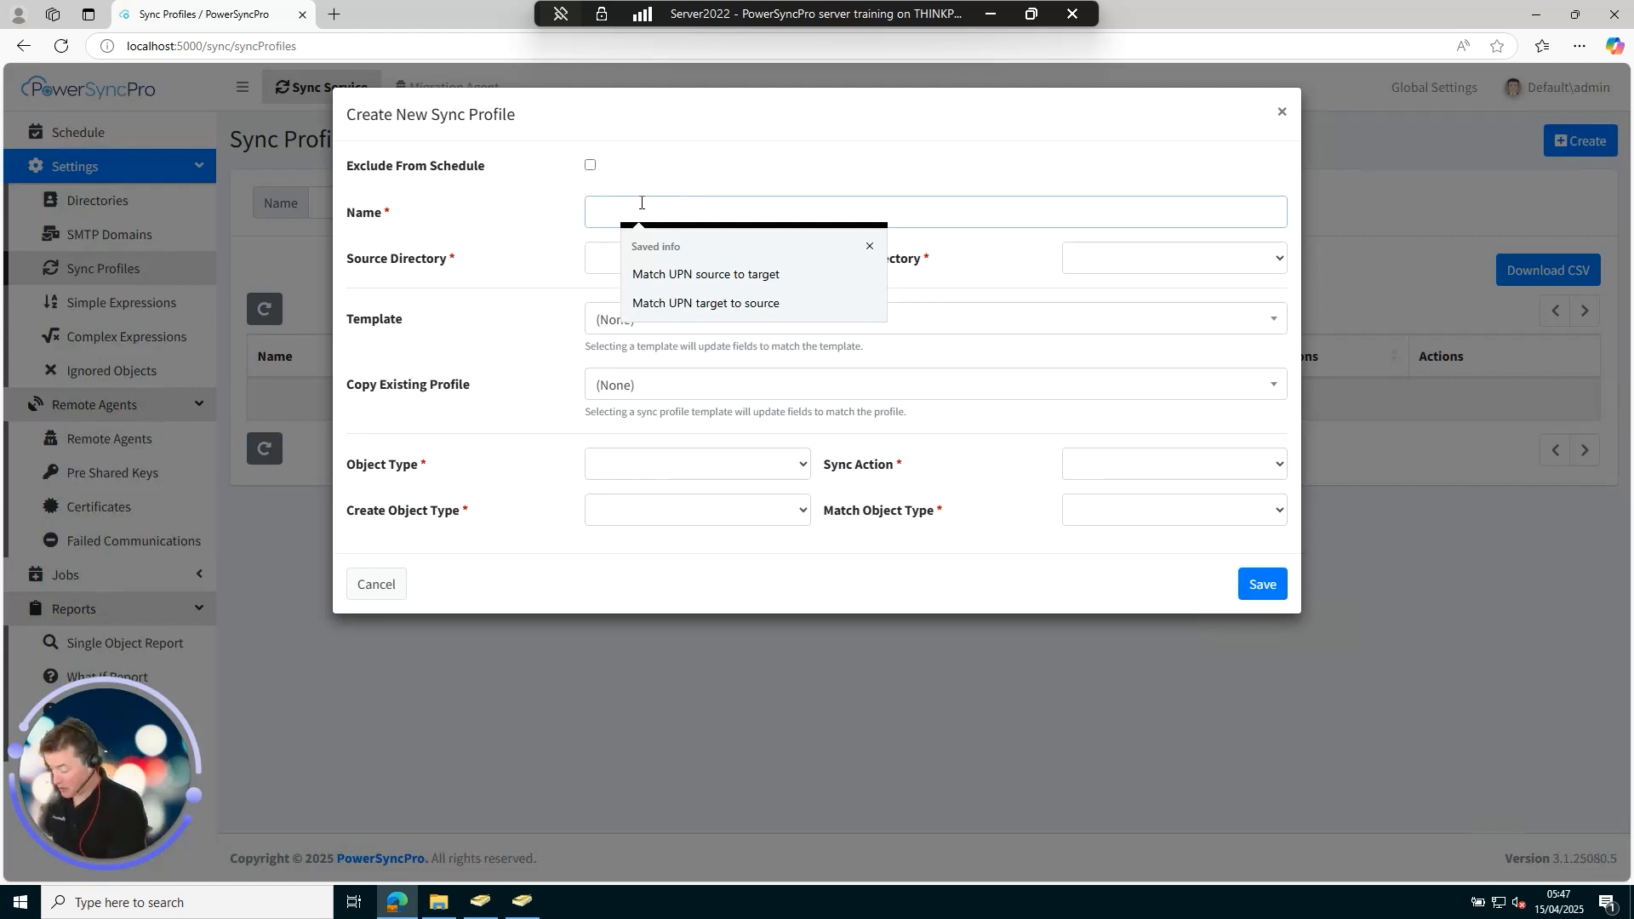
type("My first")
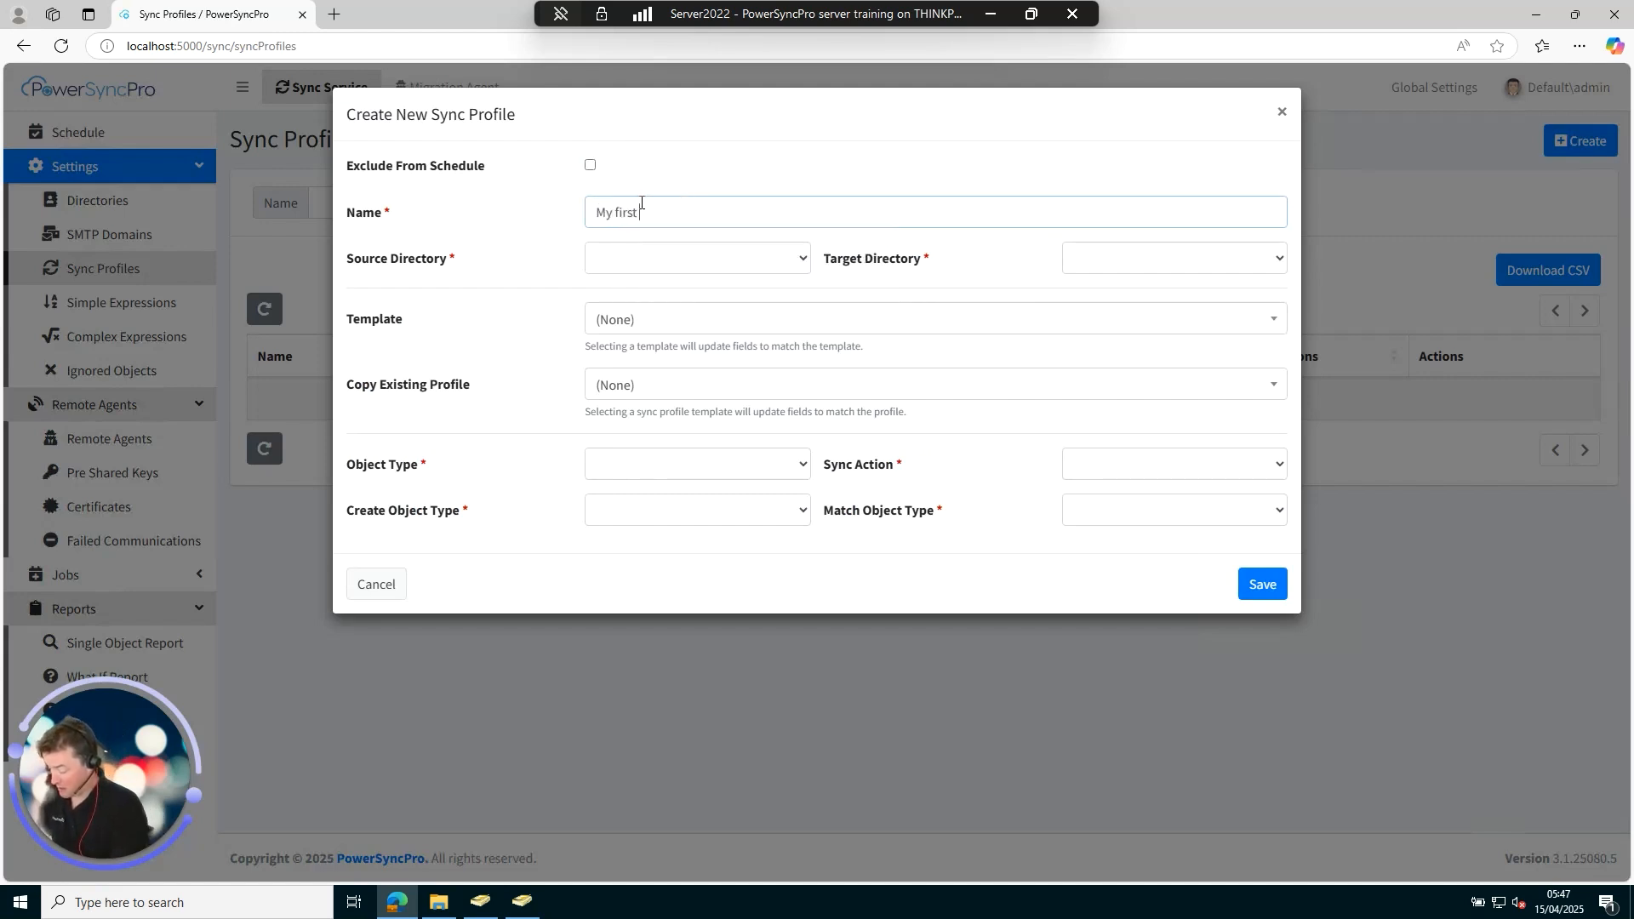
type(" sync")
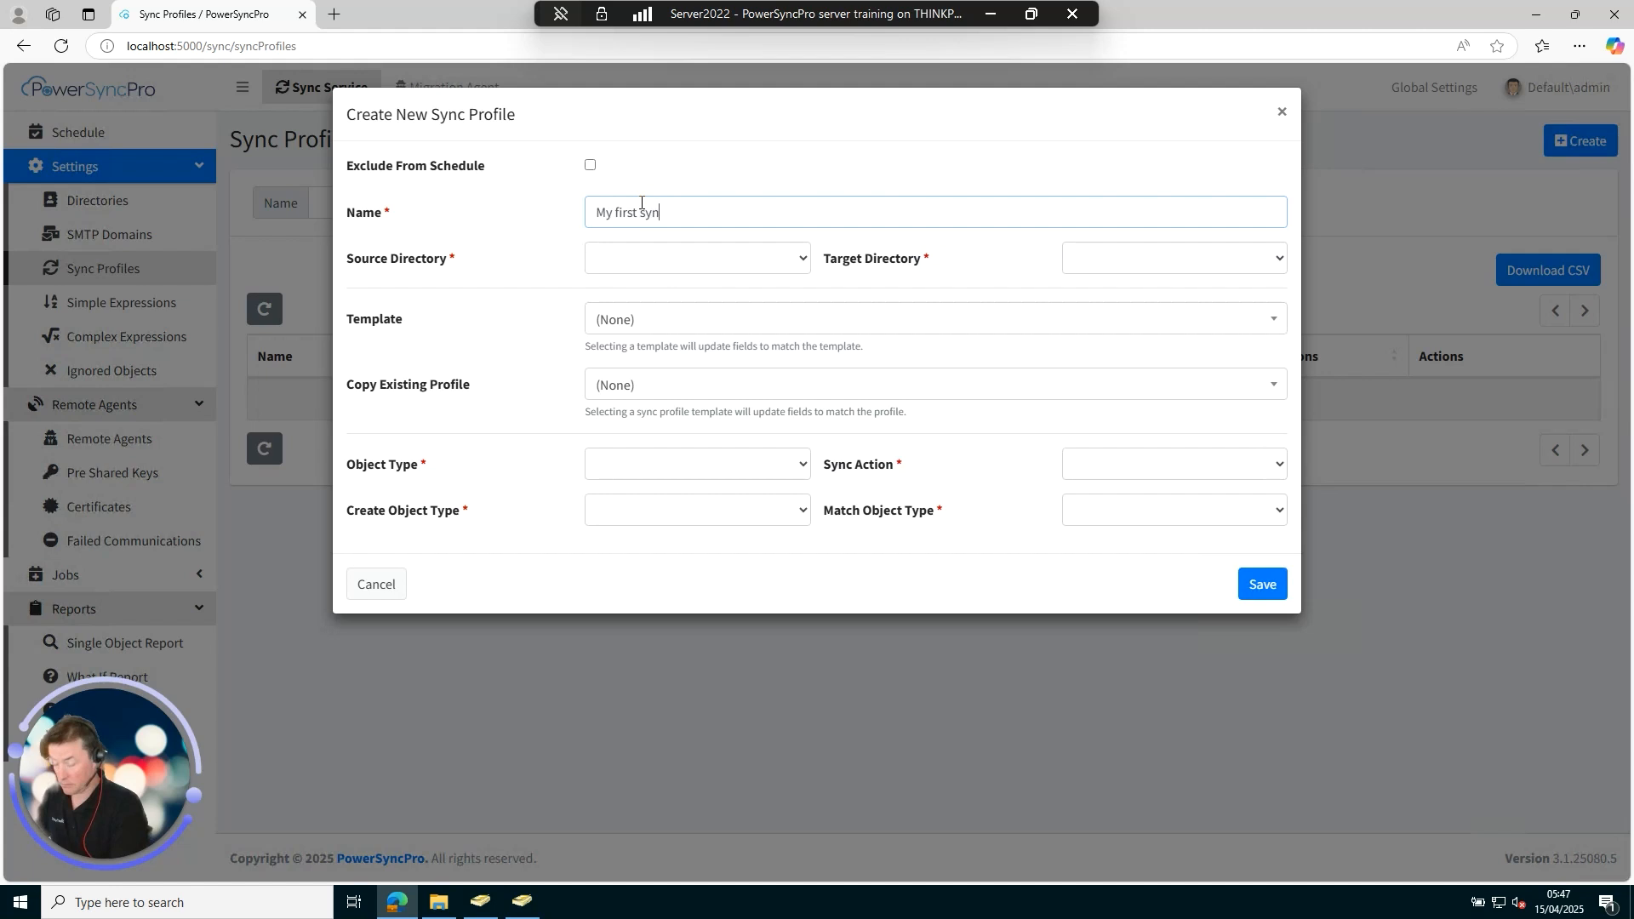
left_click(631, 265)
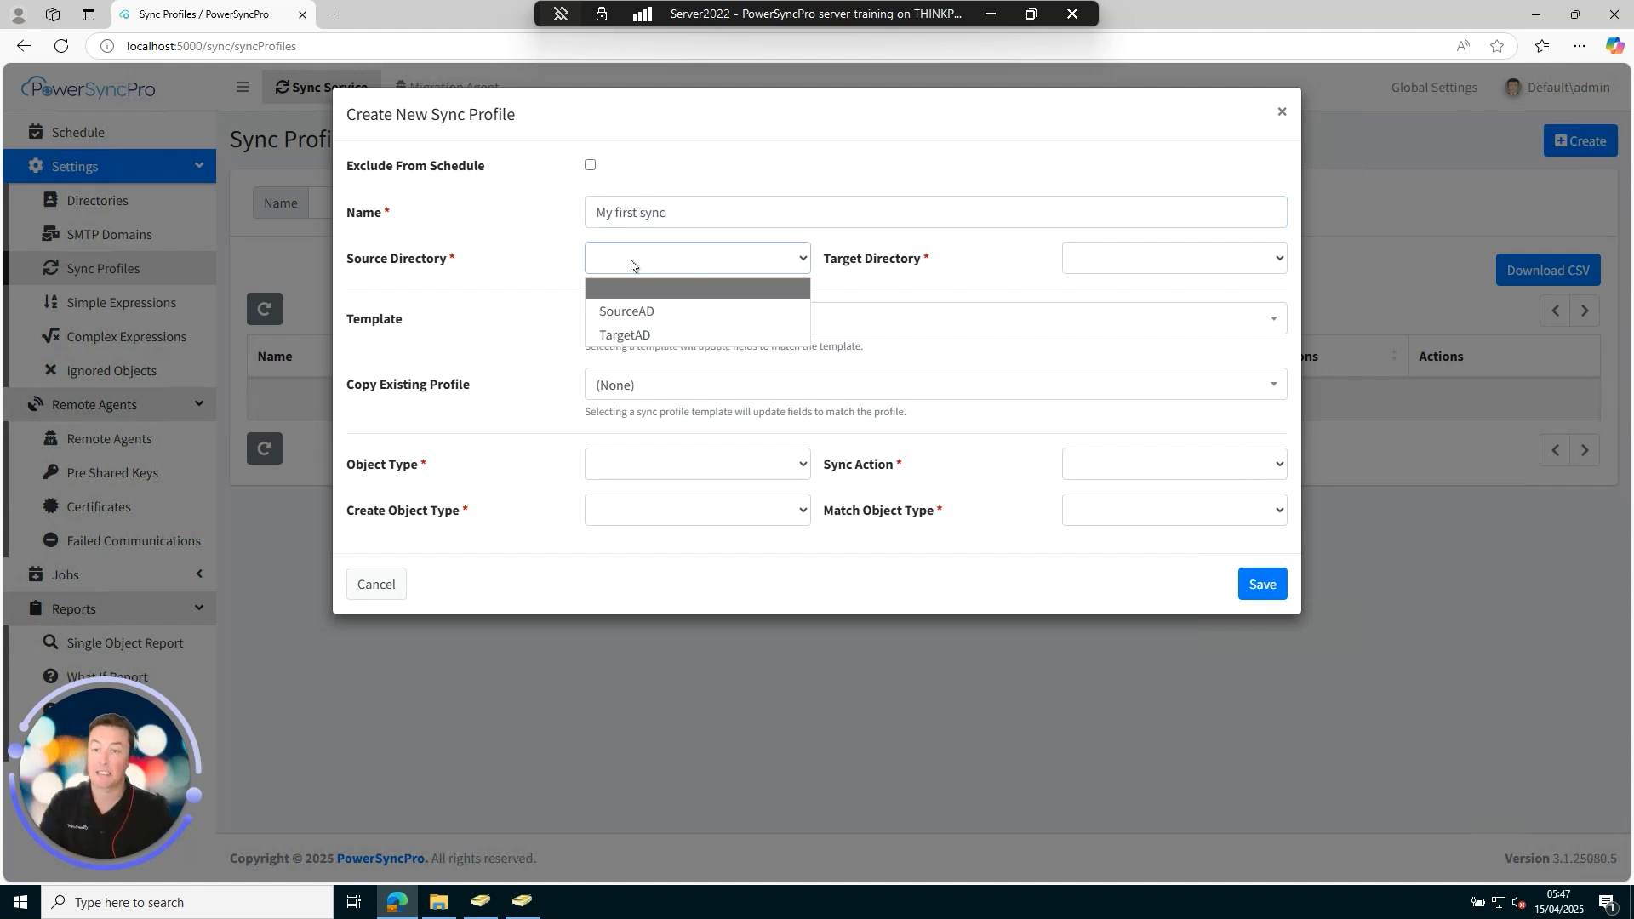
left_click(666, 313)
left_click(1115, 267)
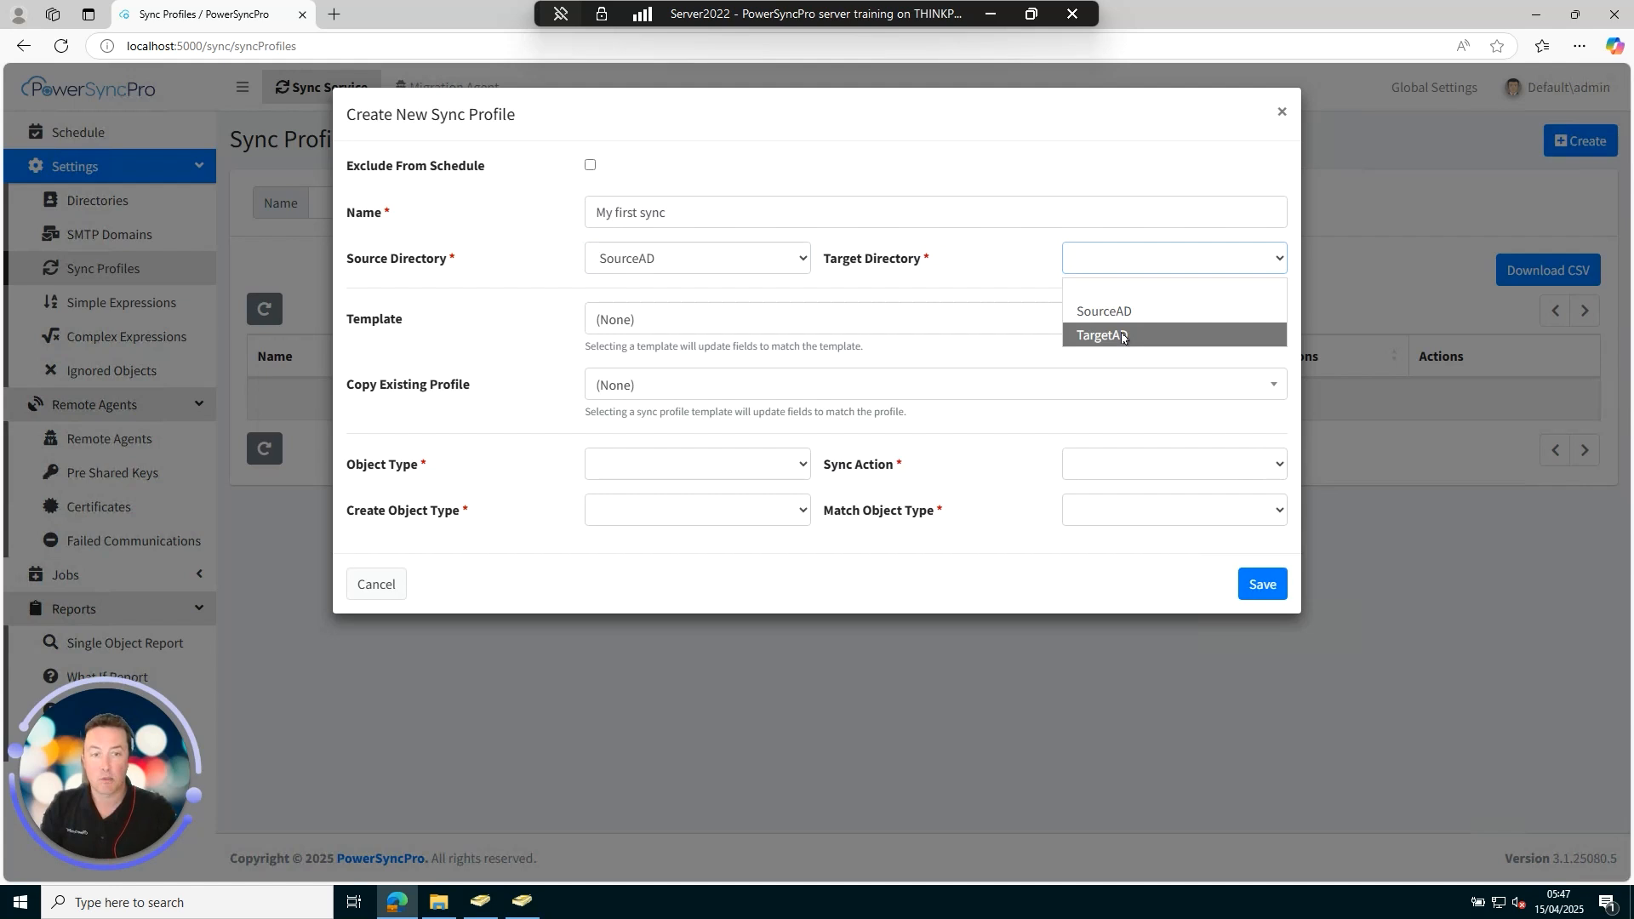
left_click(1121, 337)
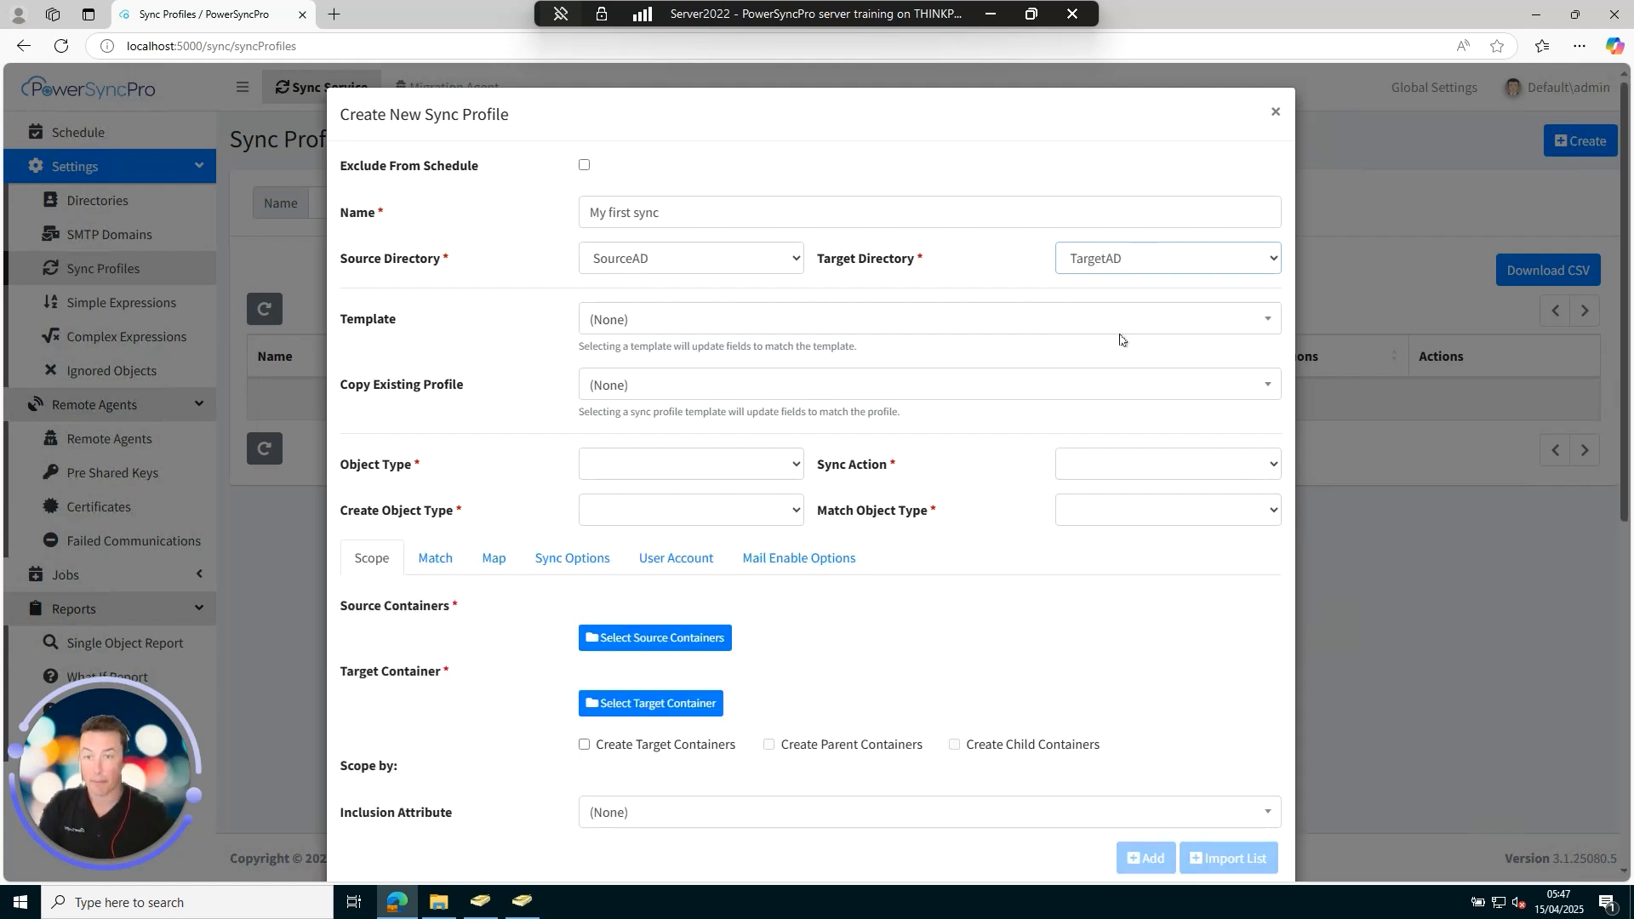
Apply the 'Users - Active Directory to Active Directory' template, Create Or Update action, User create and match types.
left_click(675, 327)
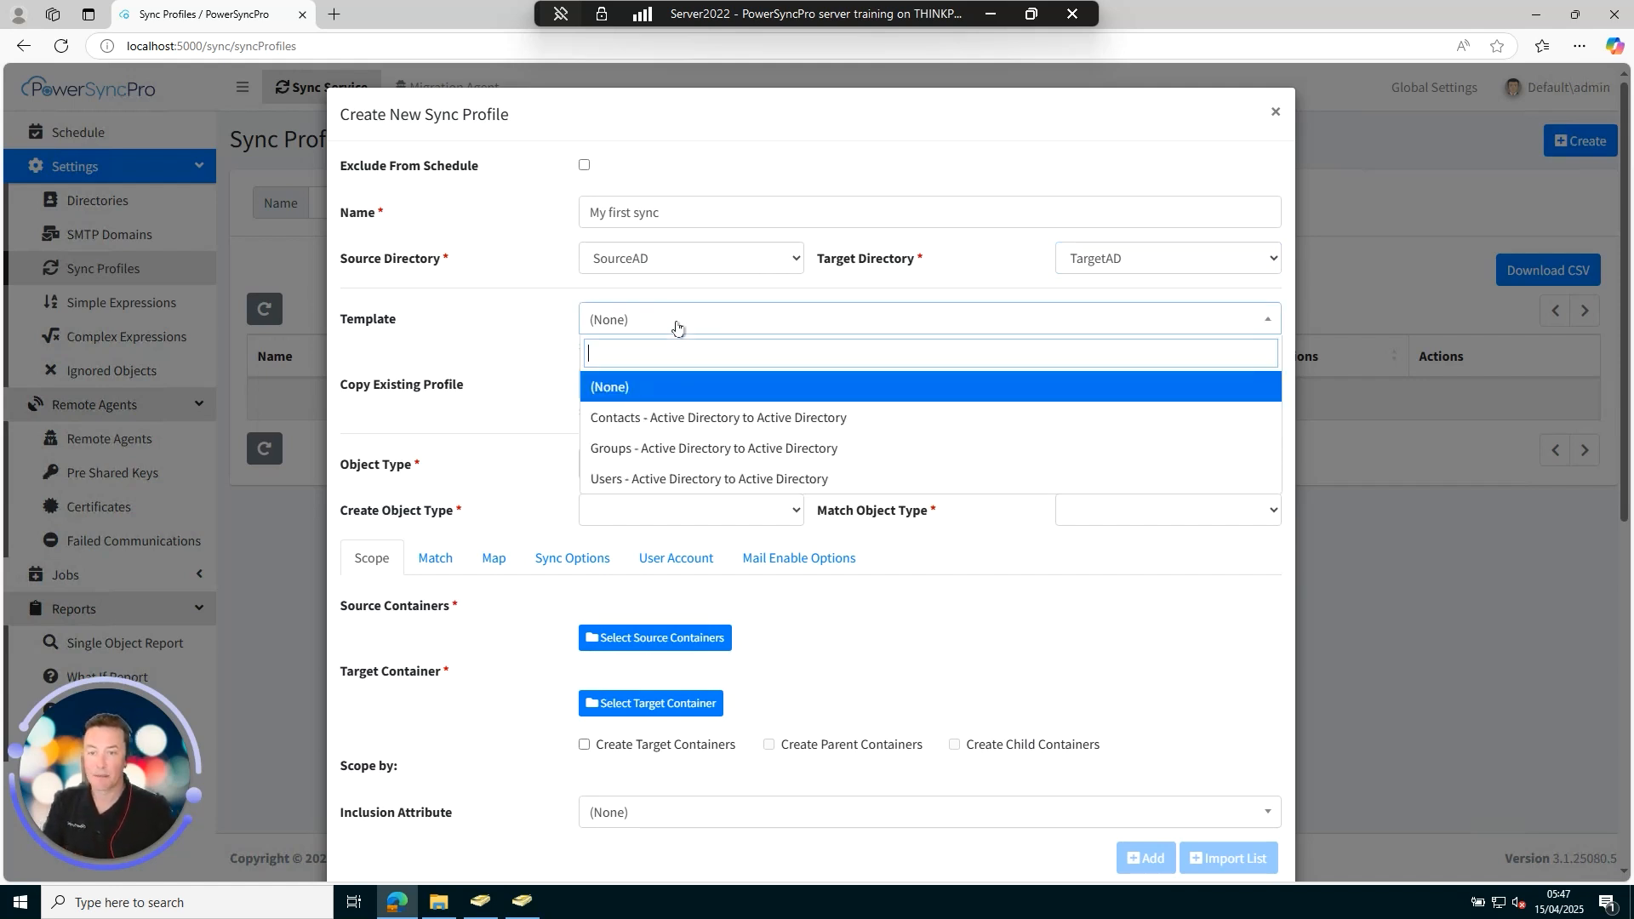
left_click(727, 481)
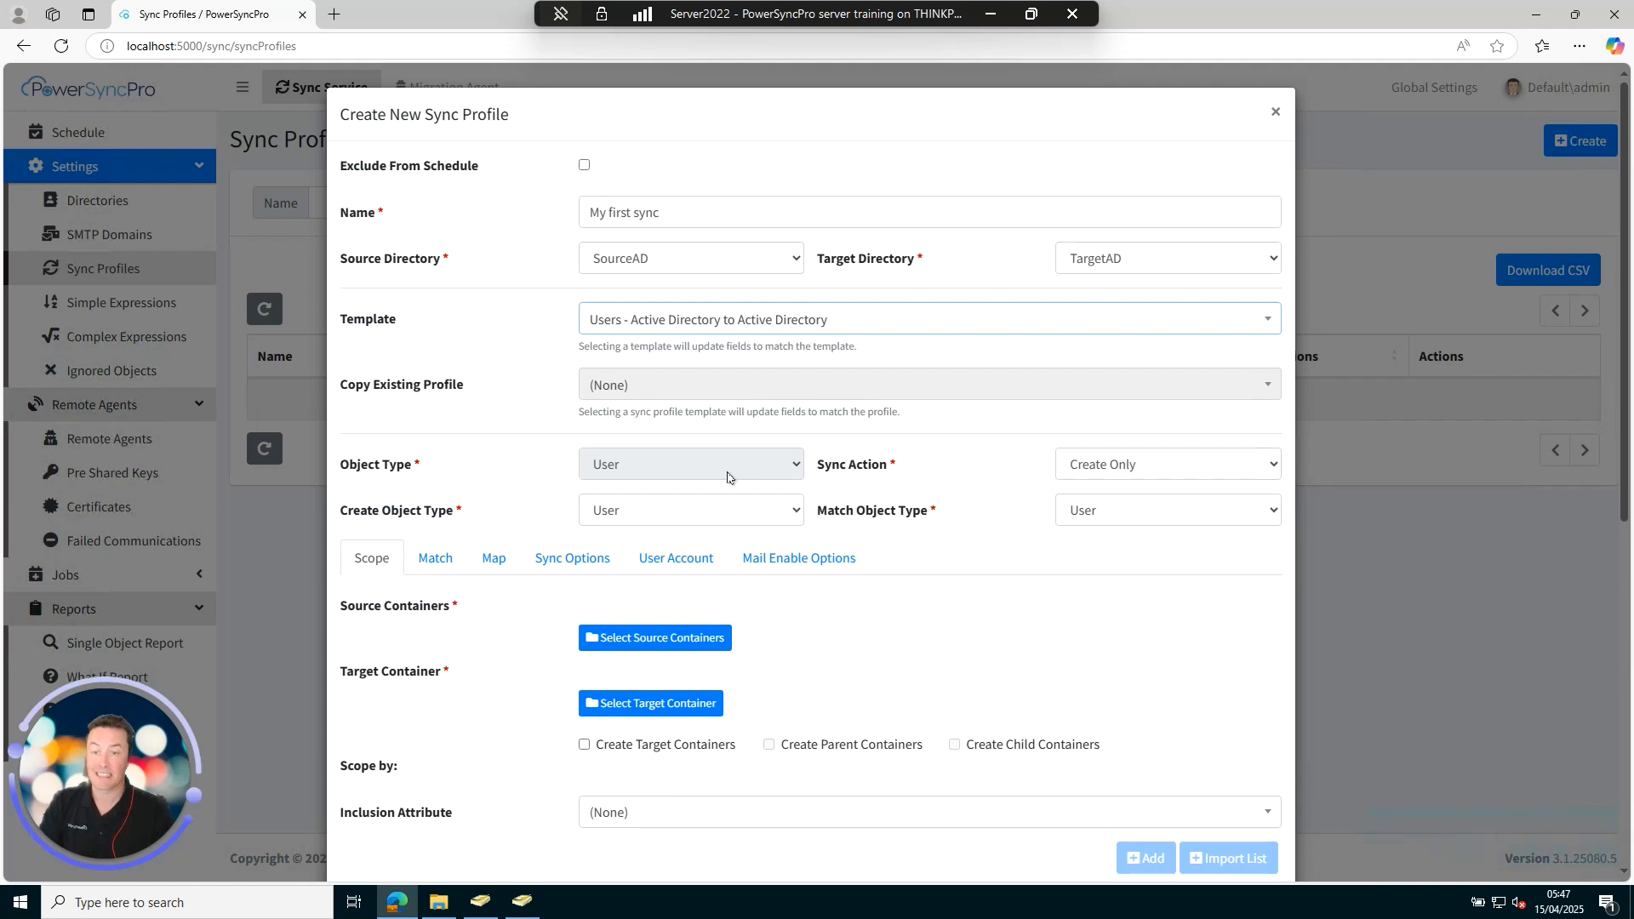
left_click(1171, 468)
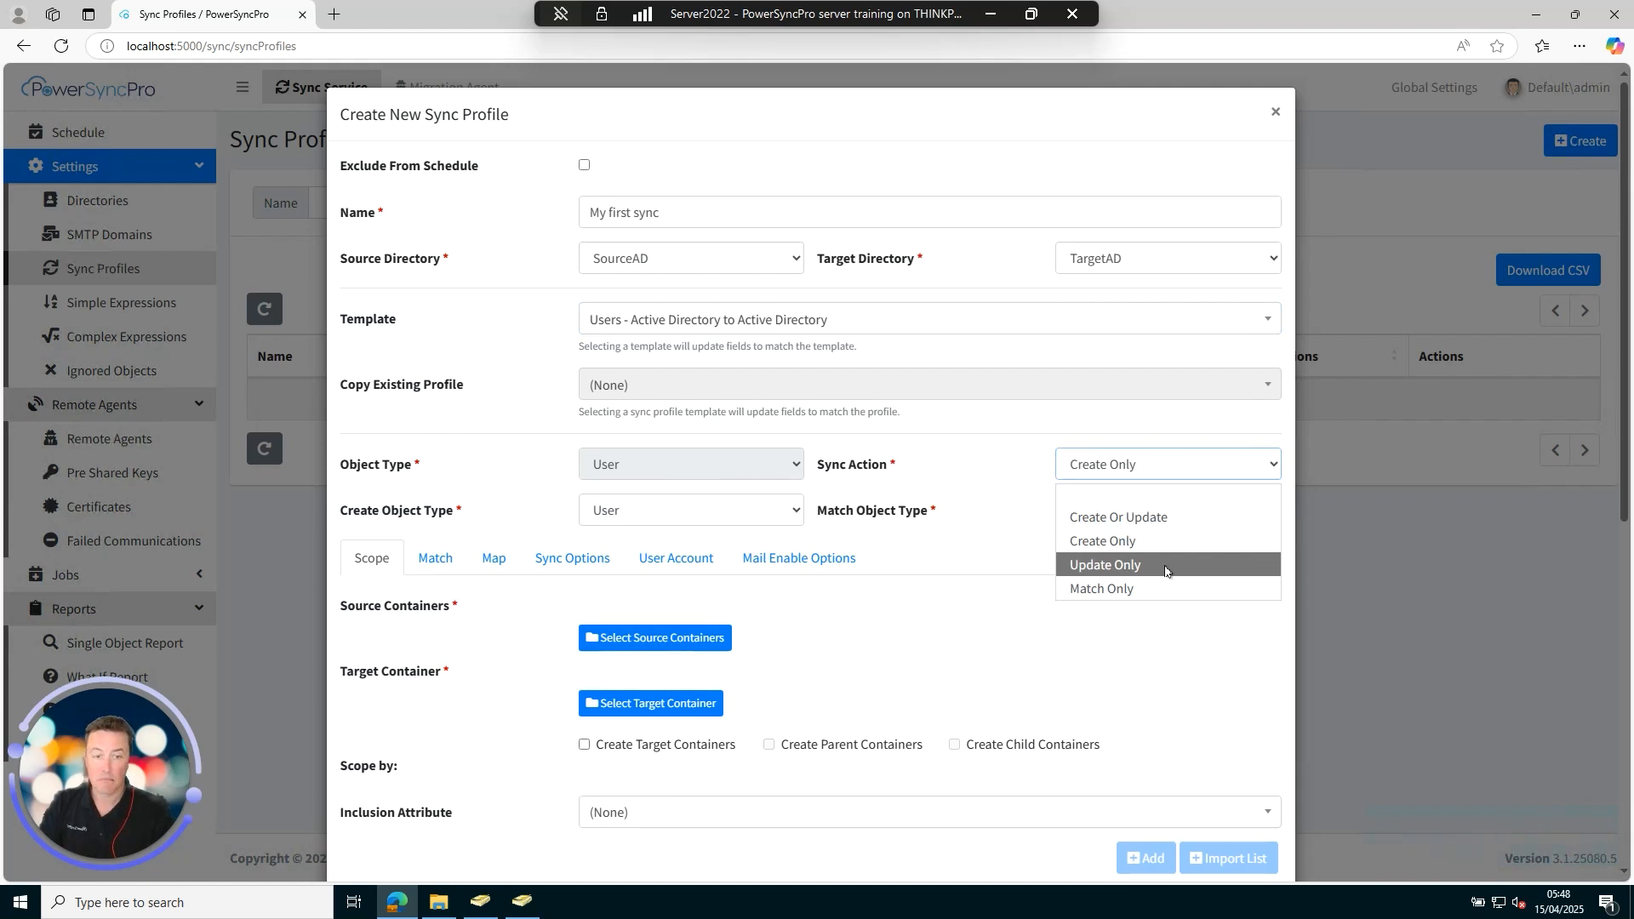
left_click(1179, 521)
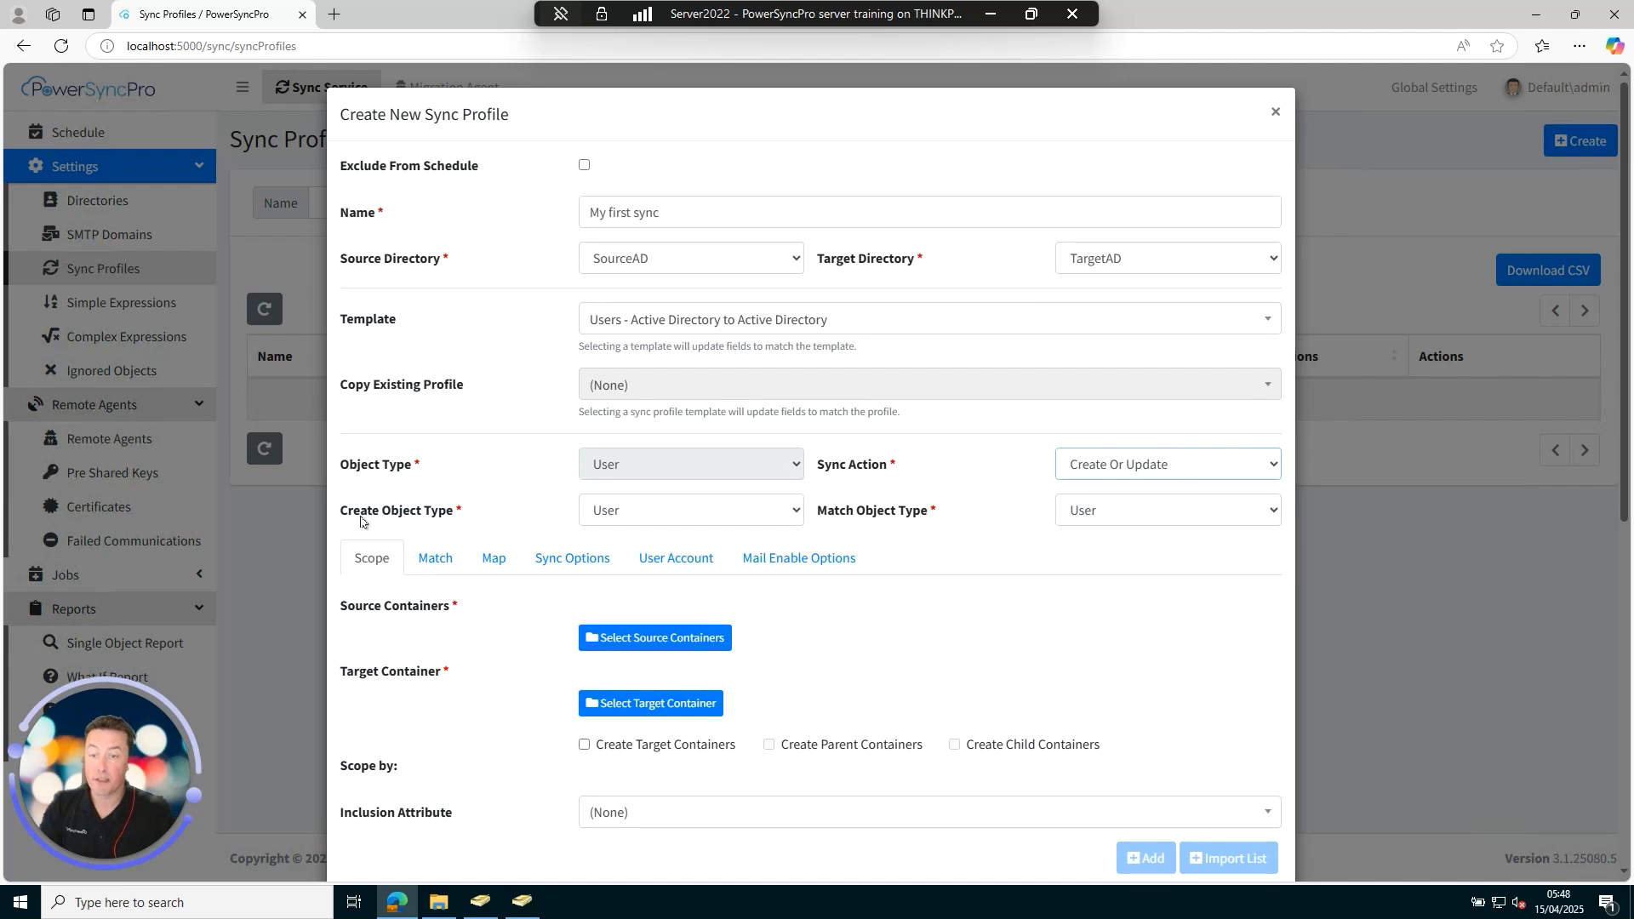
left_click(662, 514)
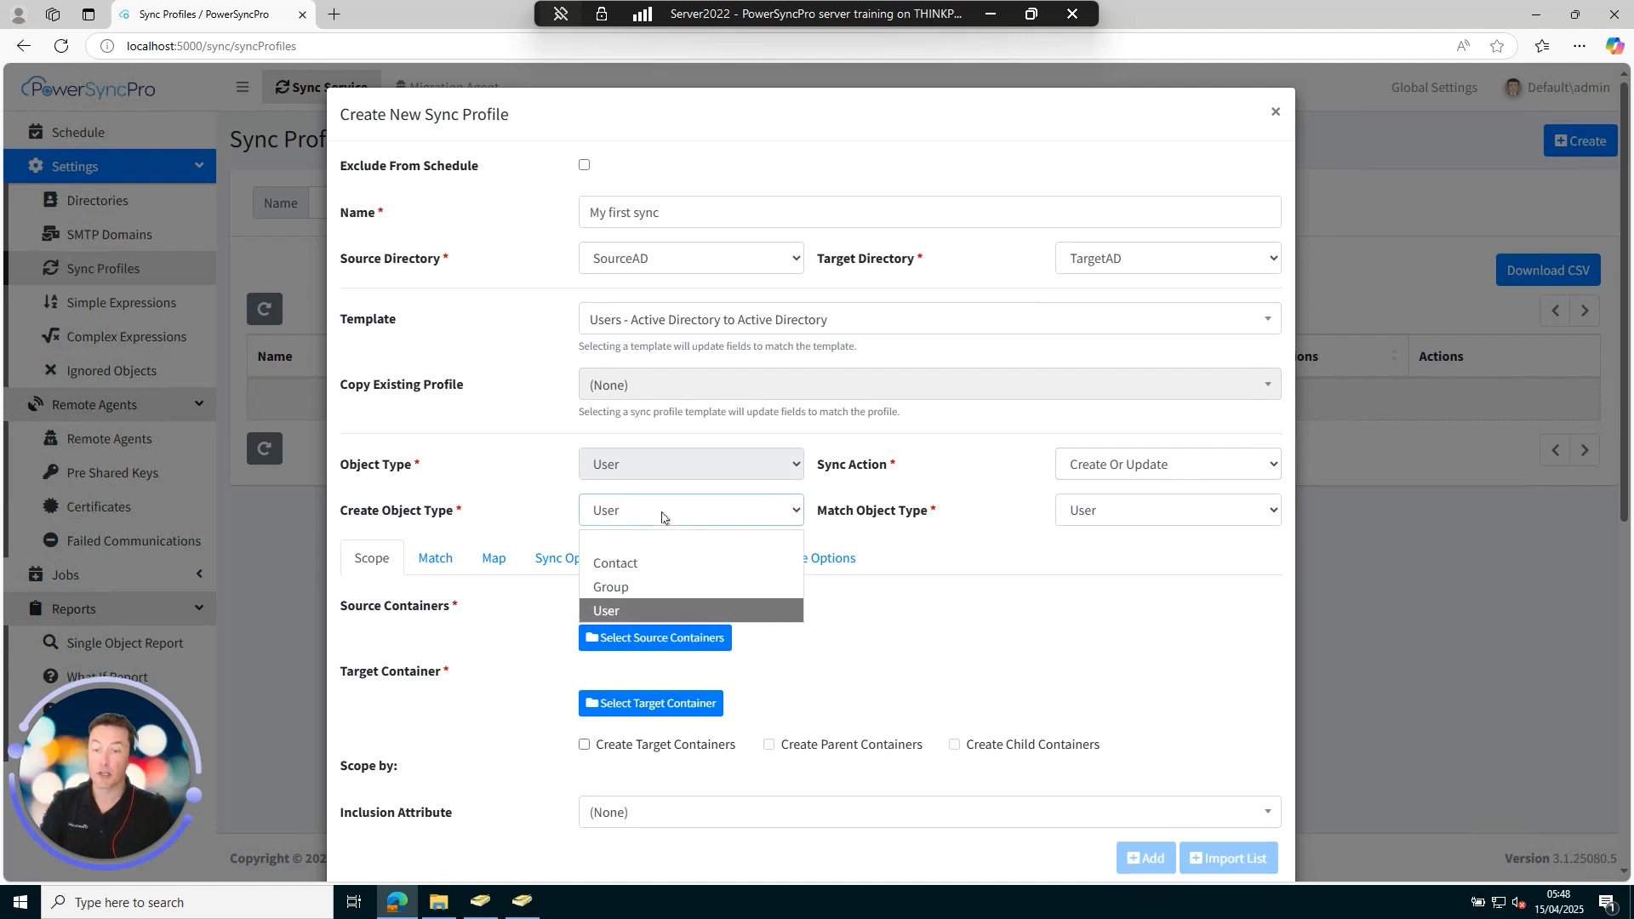
left_click(639, 611)
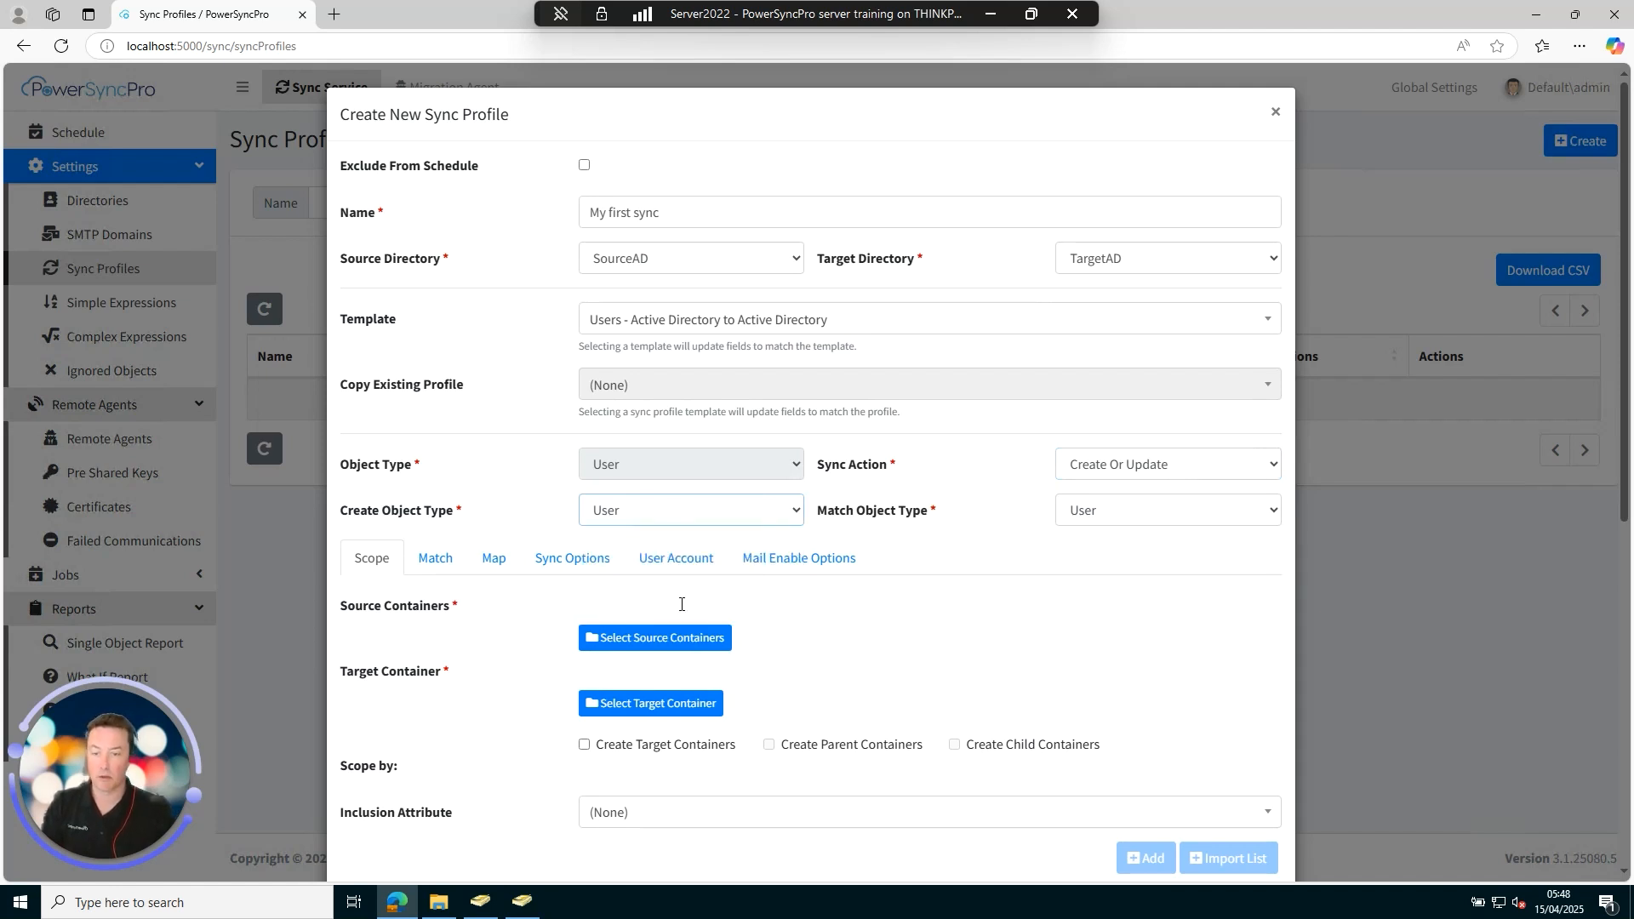
left_click(1183, 517)
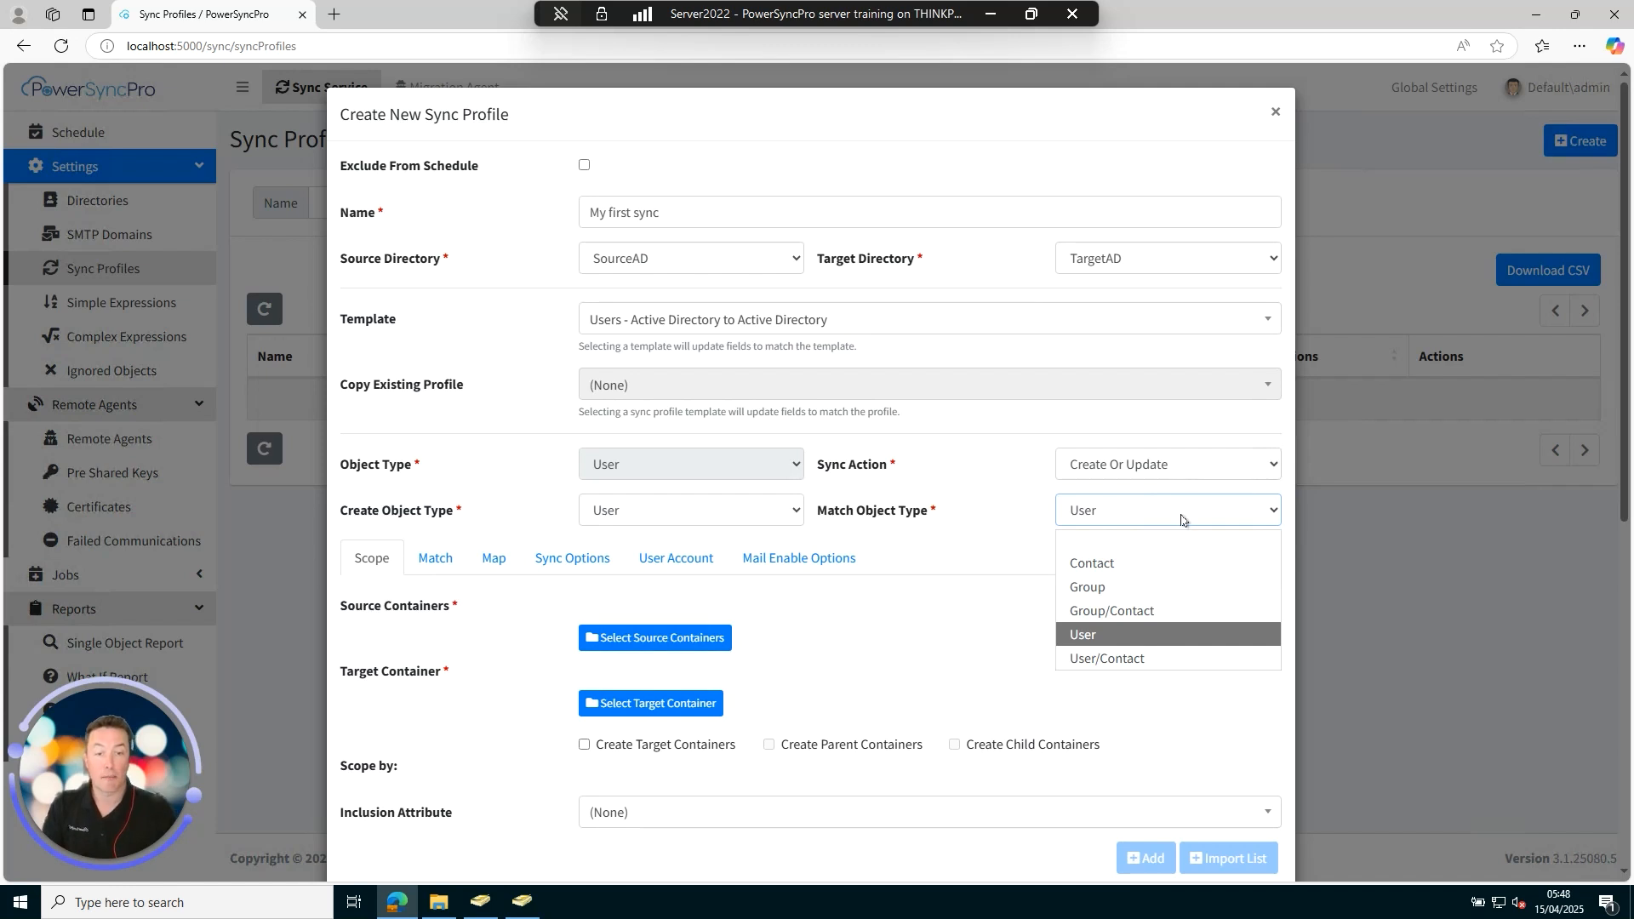
left_click(1180, 636)
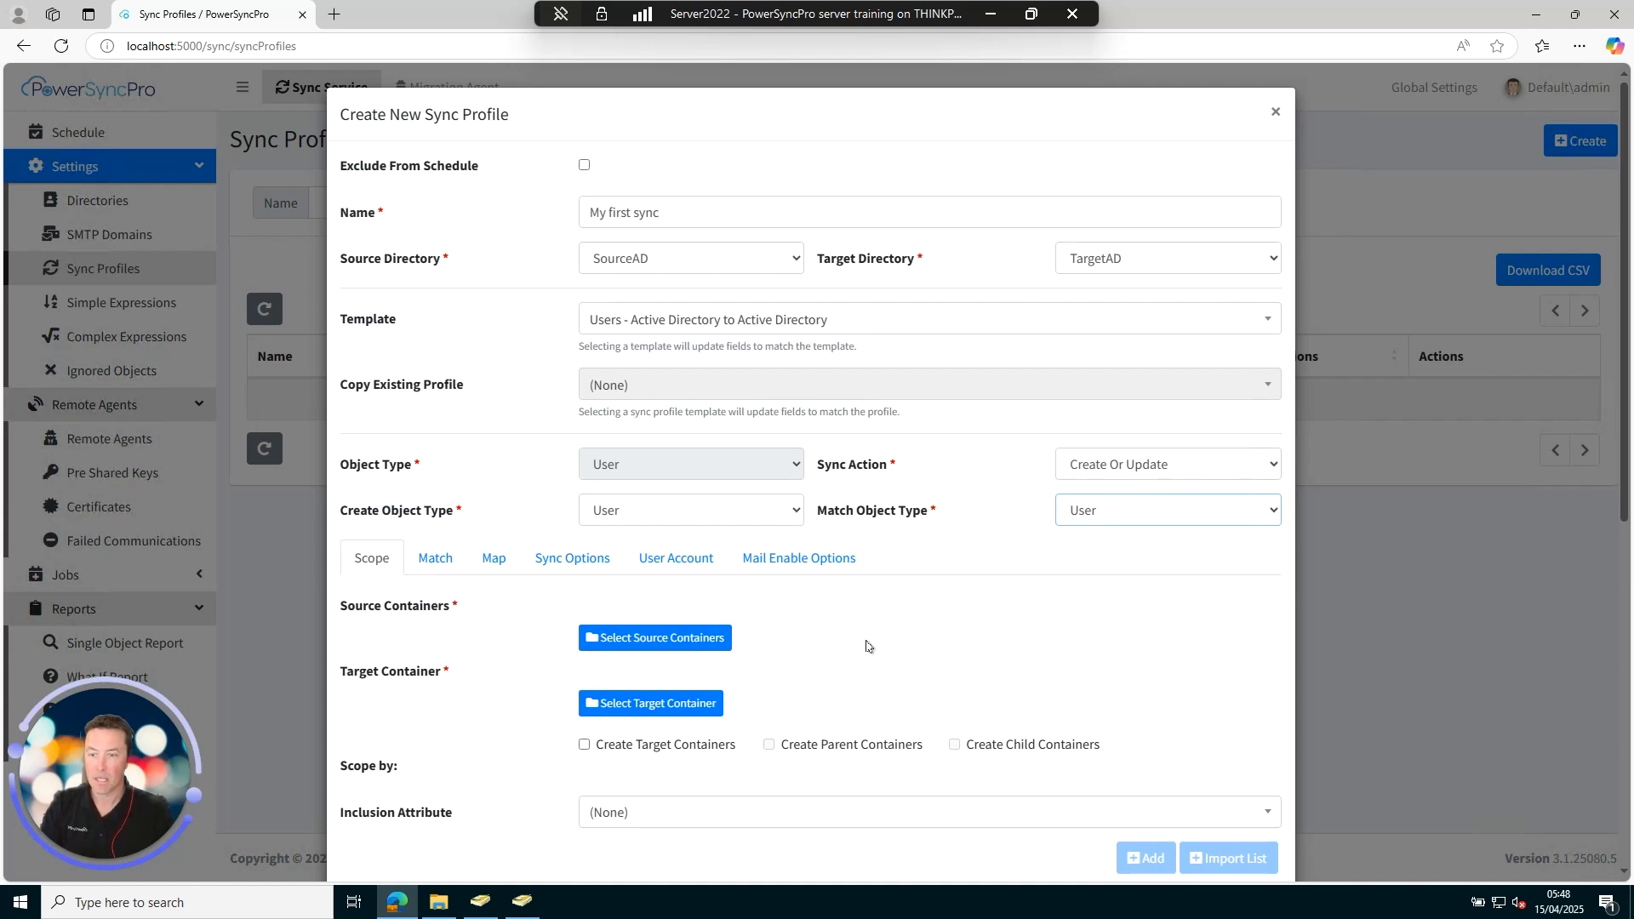
Select MigSourceLtdUsers with all its child units as the source containers.
scroll(879, 624, "down", 2)
scroll(881, 628, "down", 1)
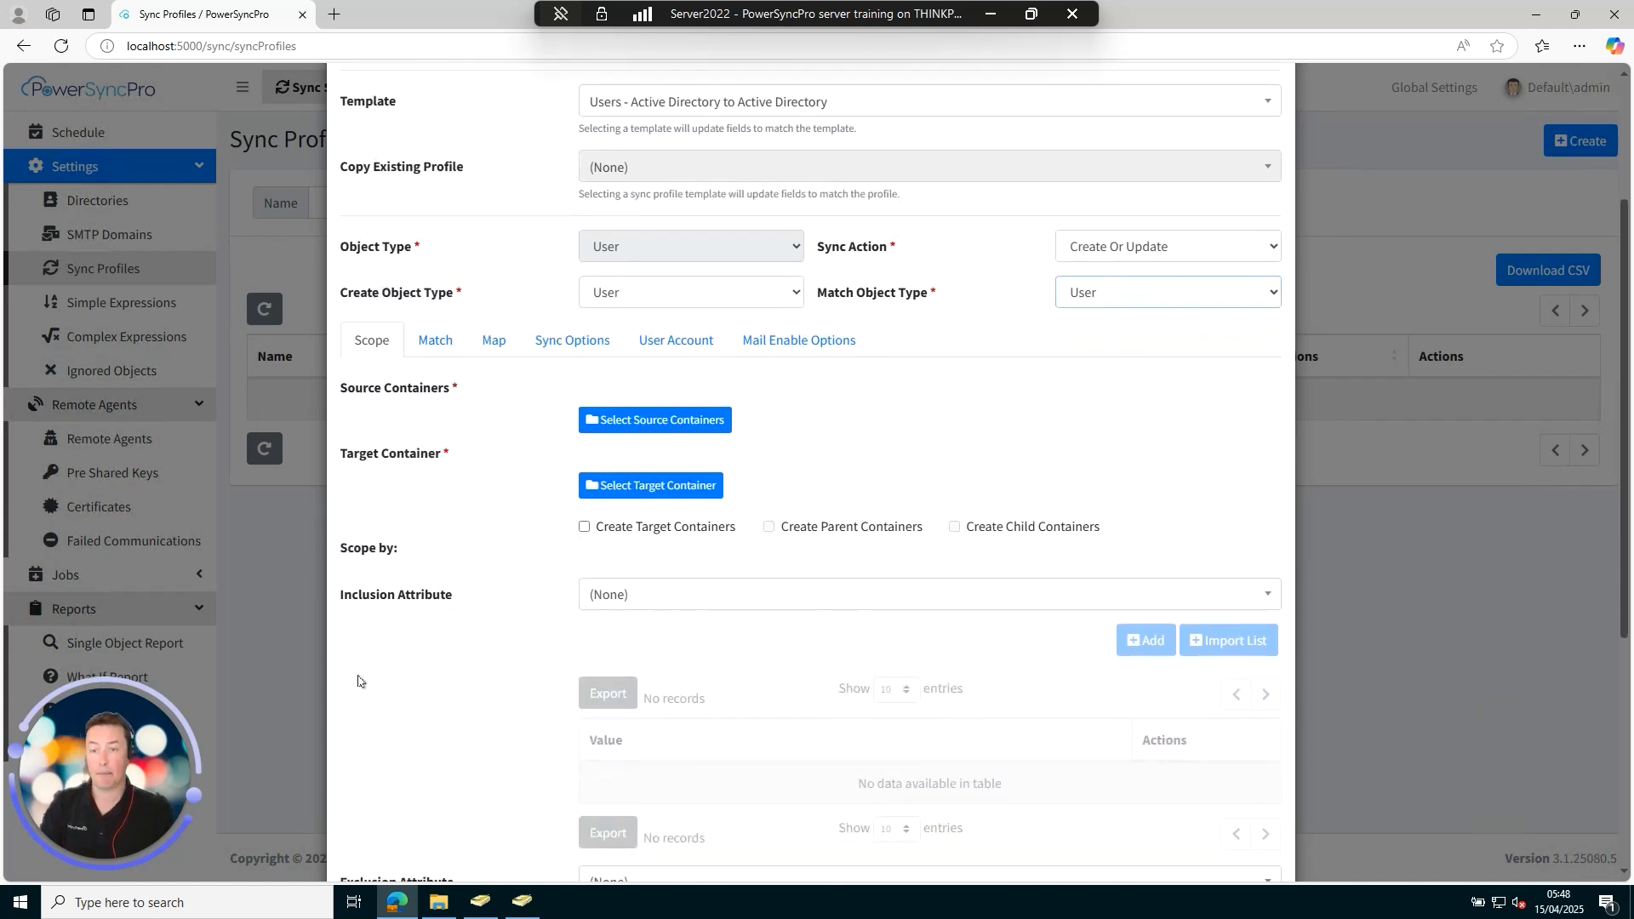
left_click(657, 421)
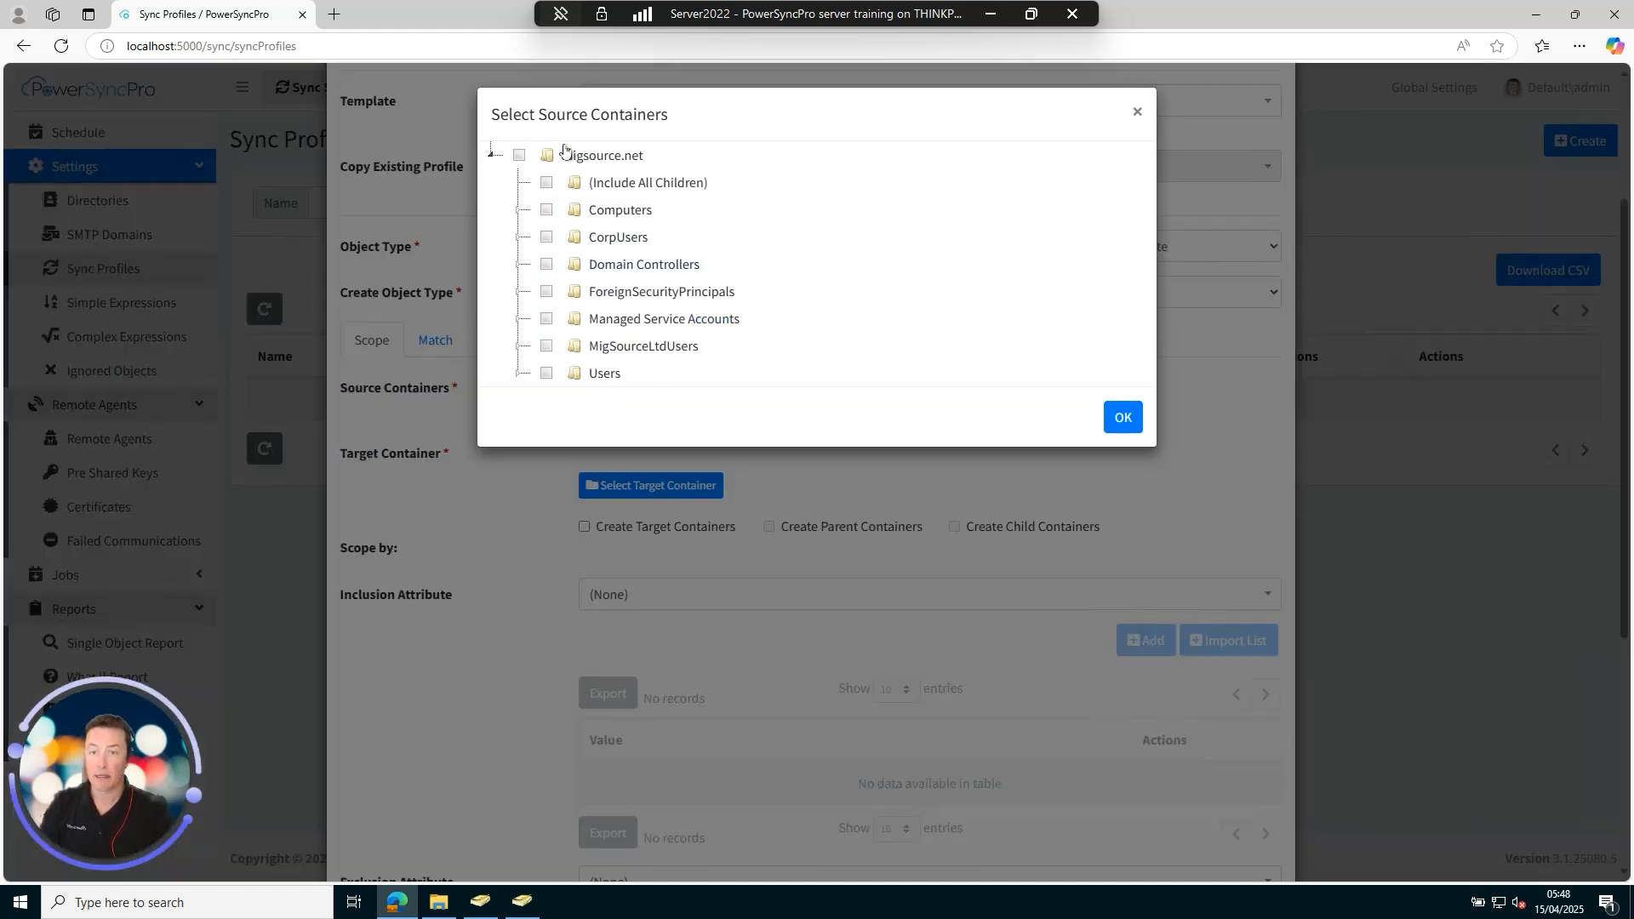
left_click(517, 347)
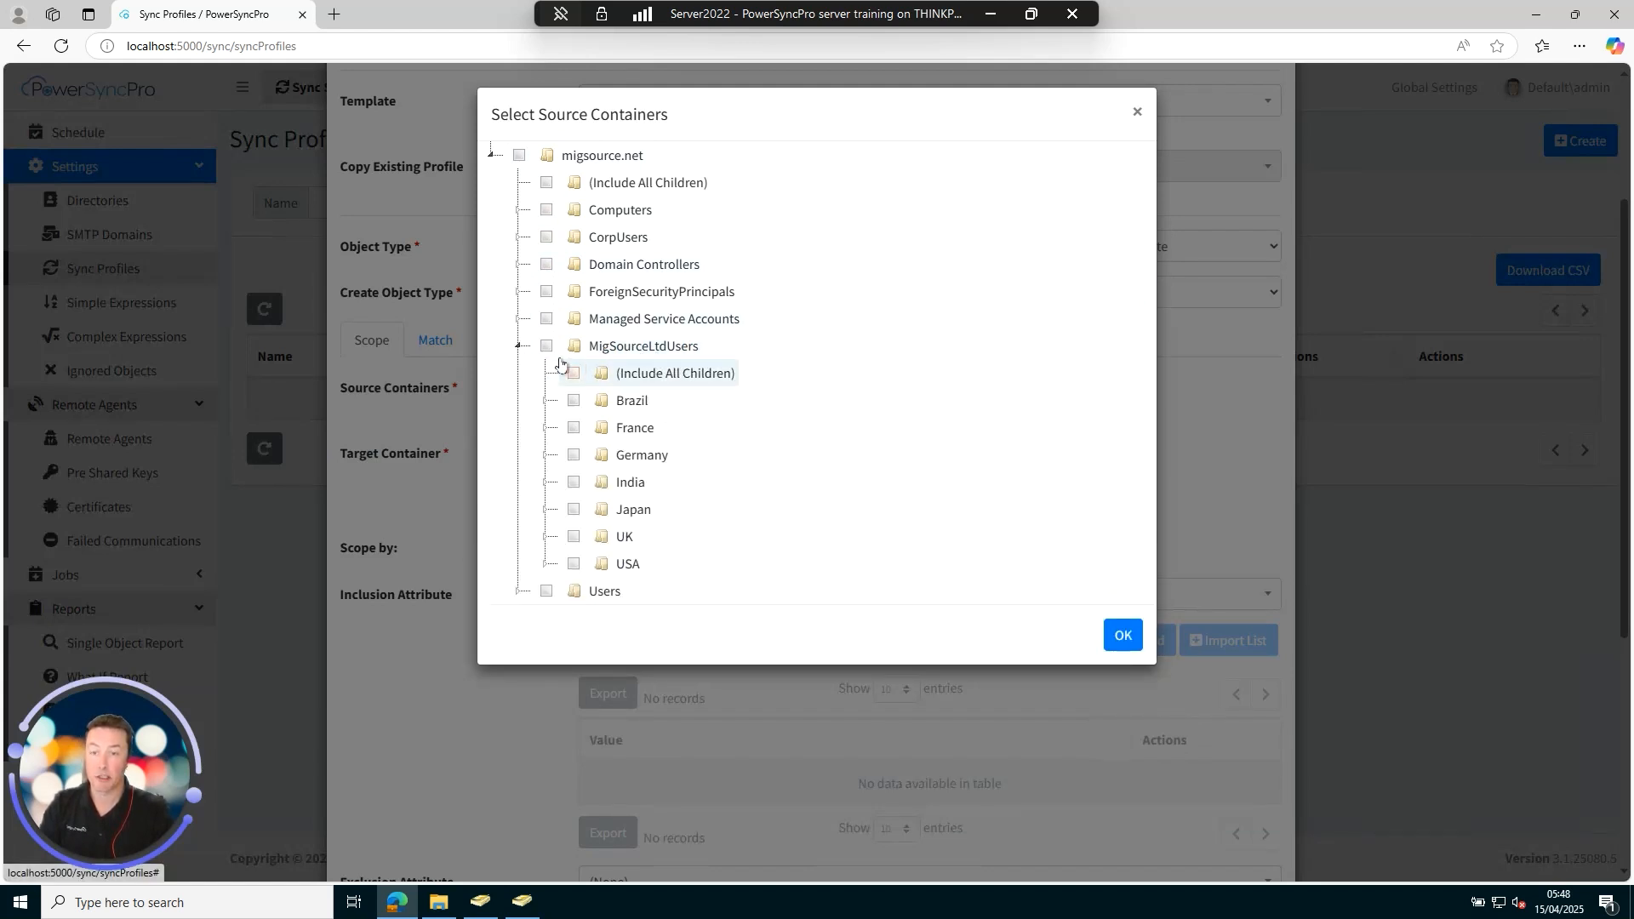
left_click(545, 347)
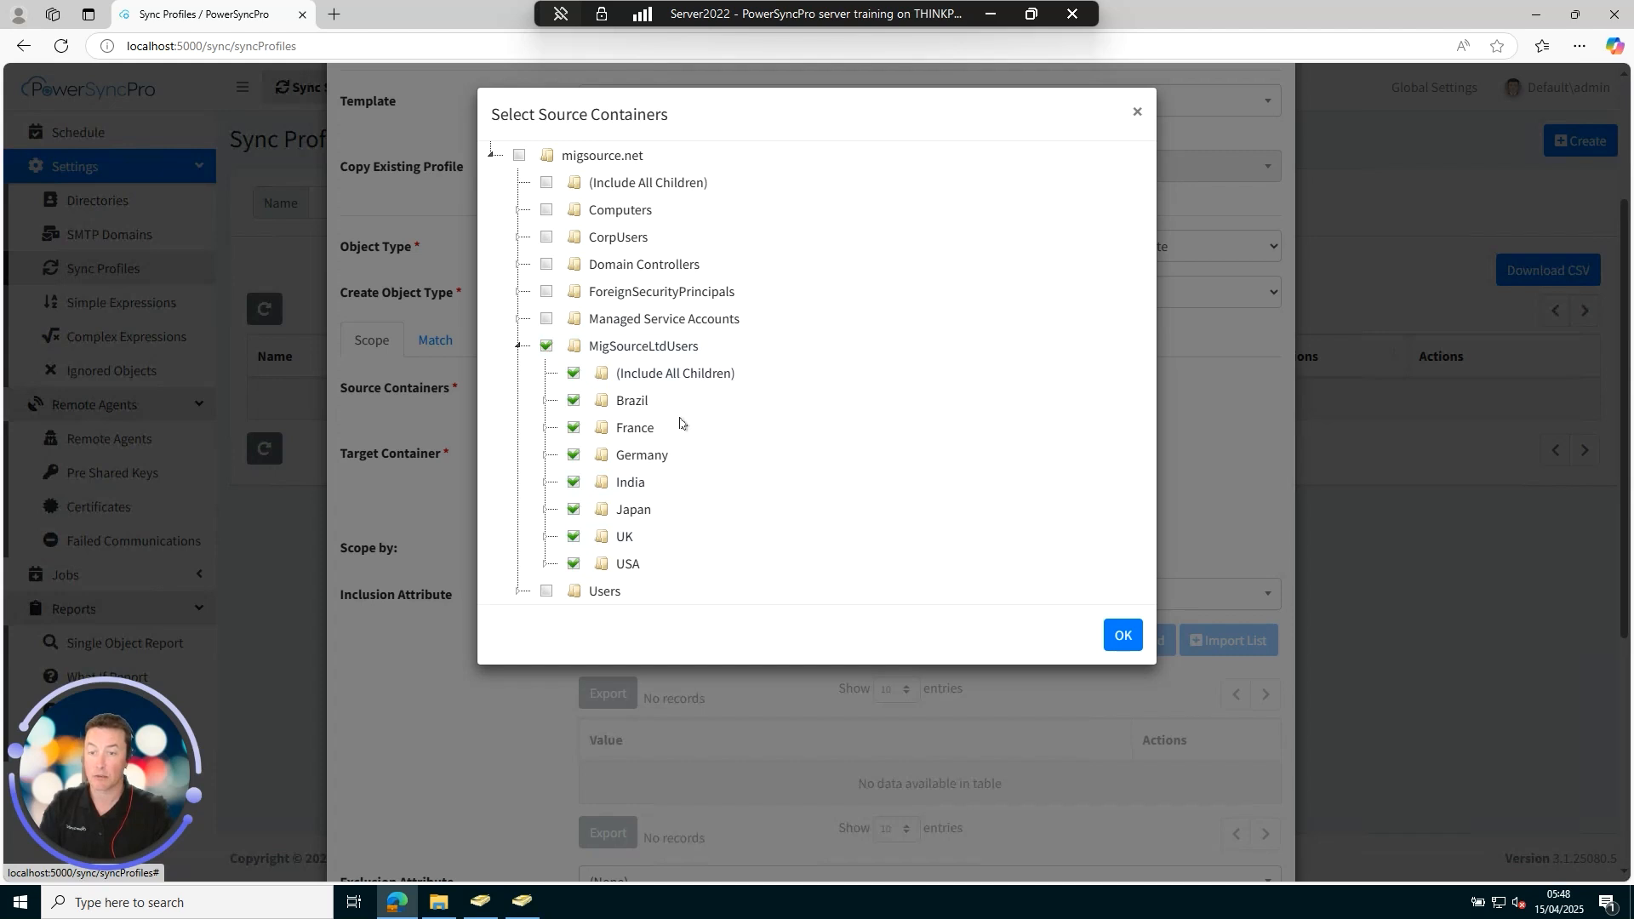
left_click(573, 456)
left_click(574, 510)
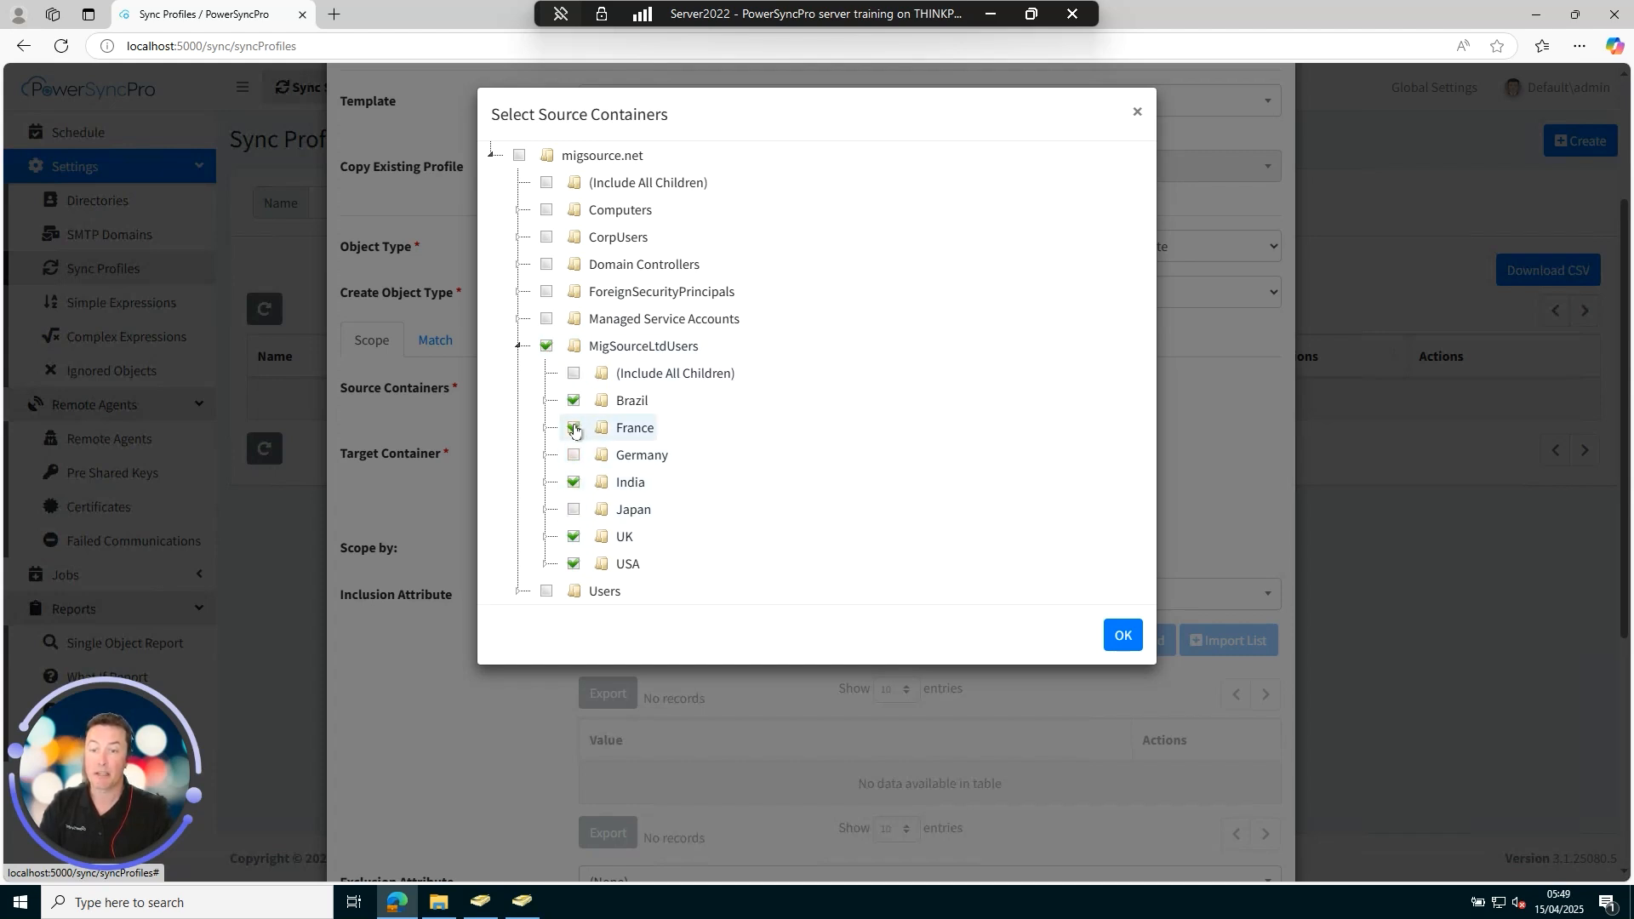
left_click(545, 347)
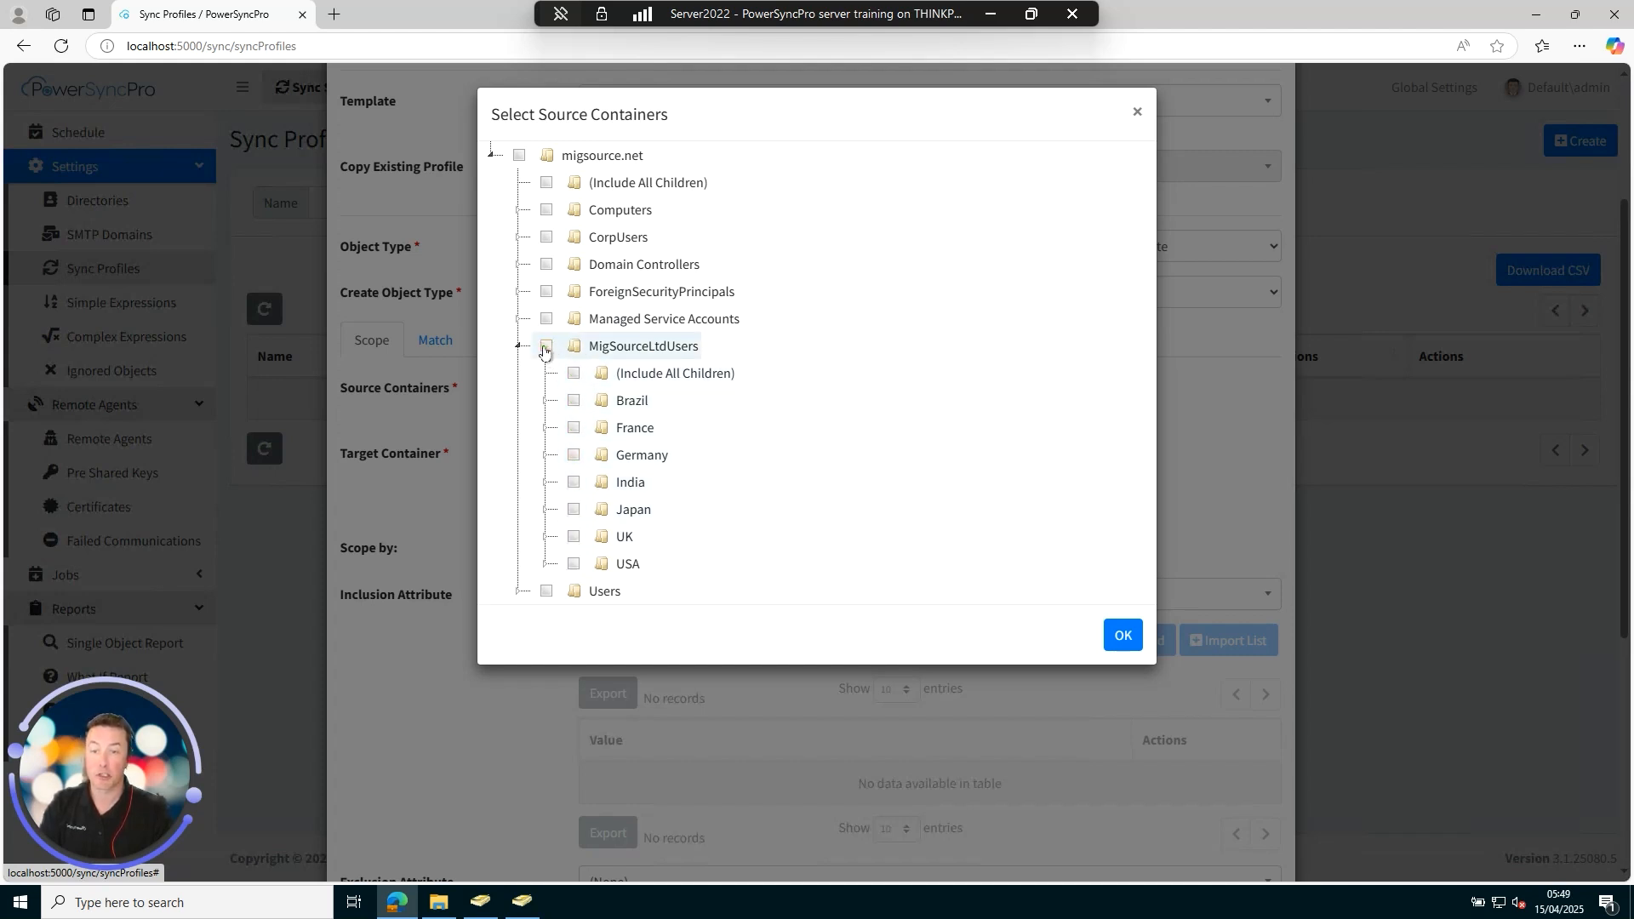
left_click(545, 347)
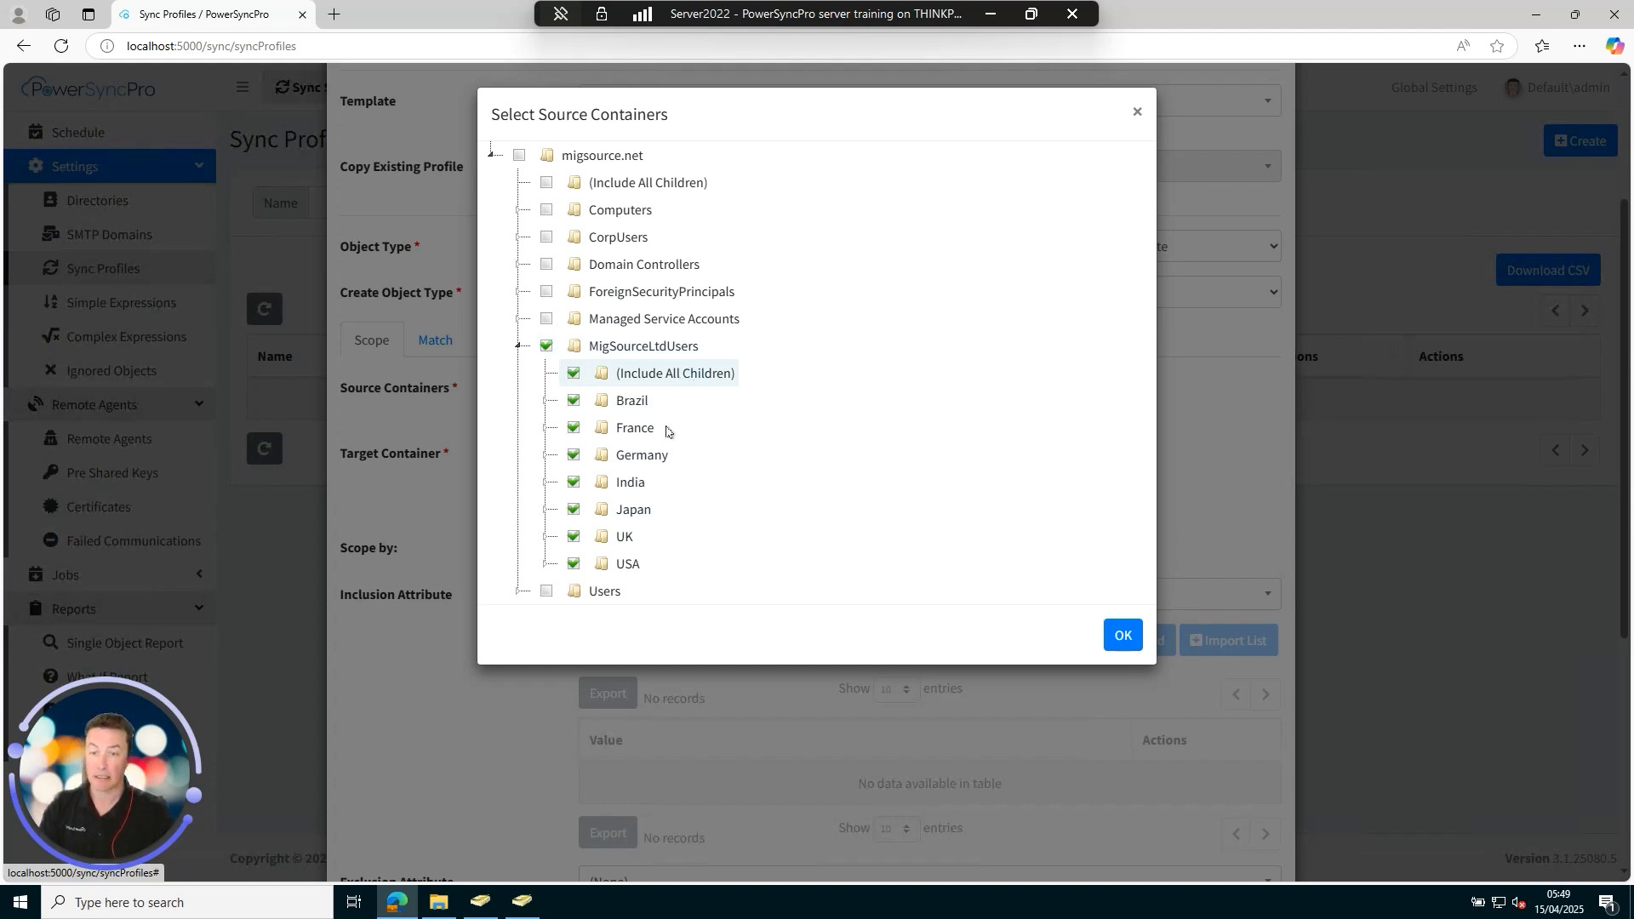
left_click(1122, 640)
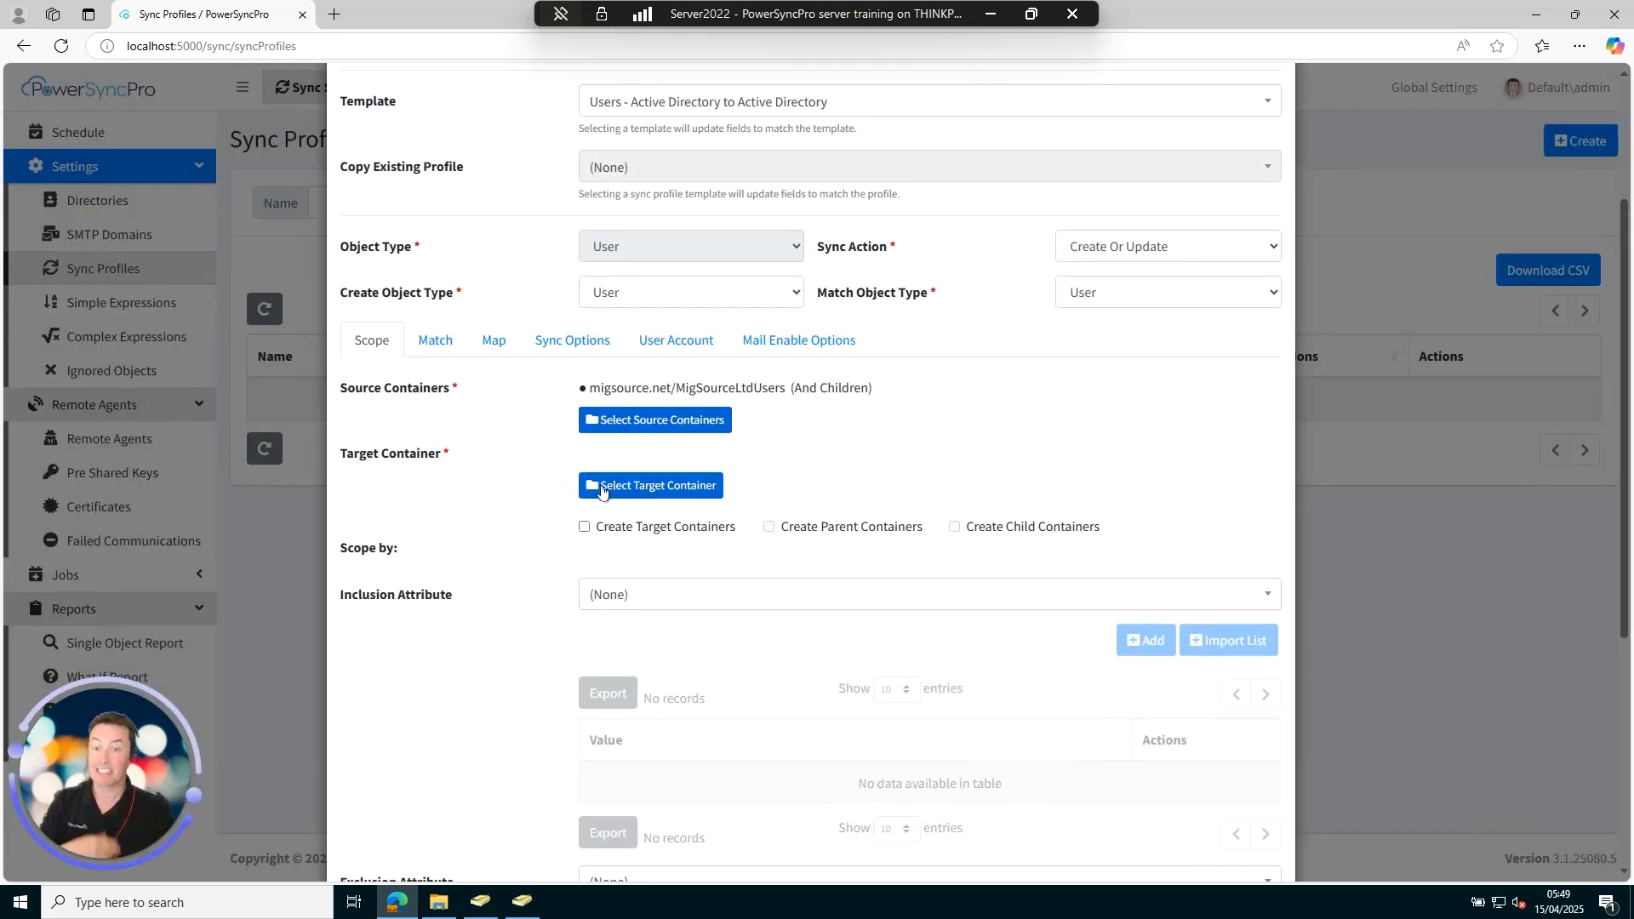
Set HeadOfficeUsers as target container and enable Create Target and Create Child Containers.
left_click(646, 494)
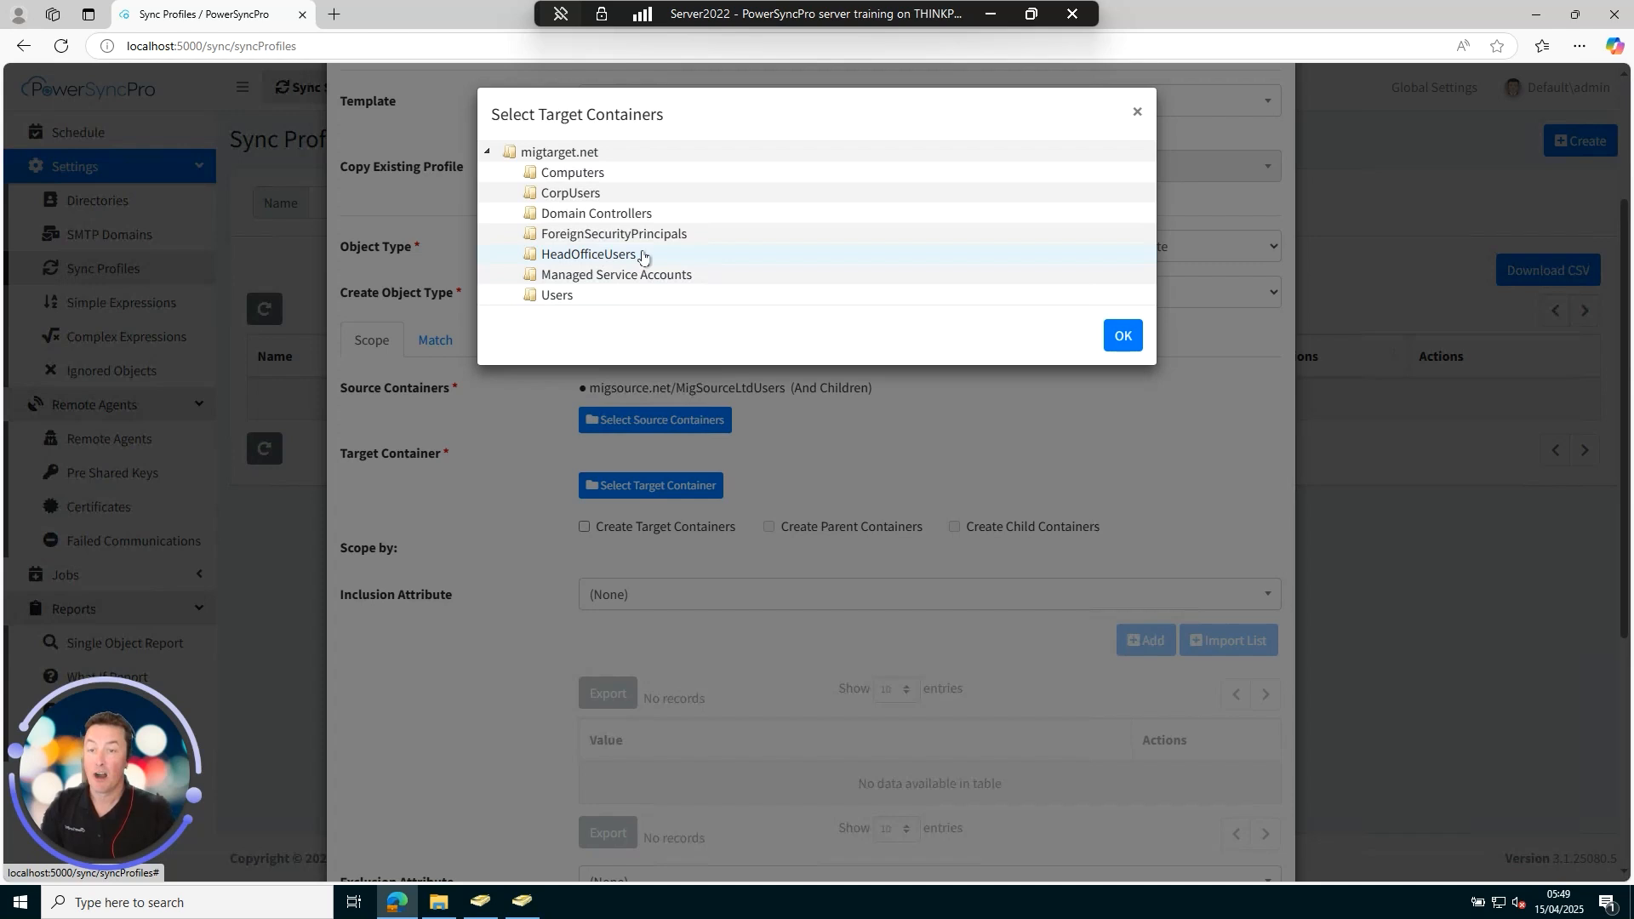
left_click(693, 255)
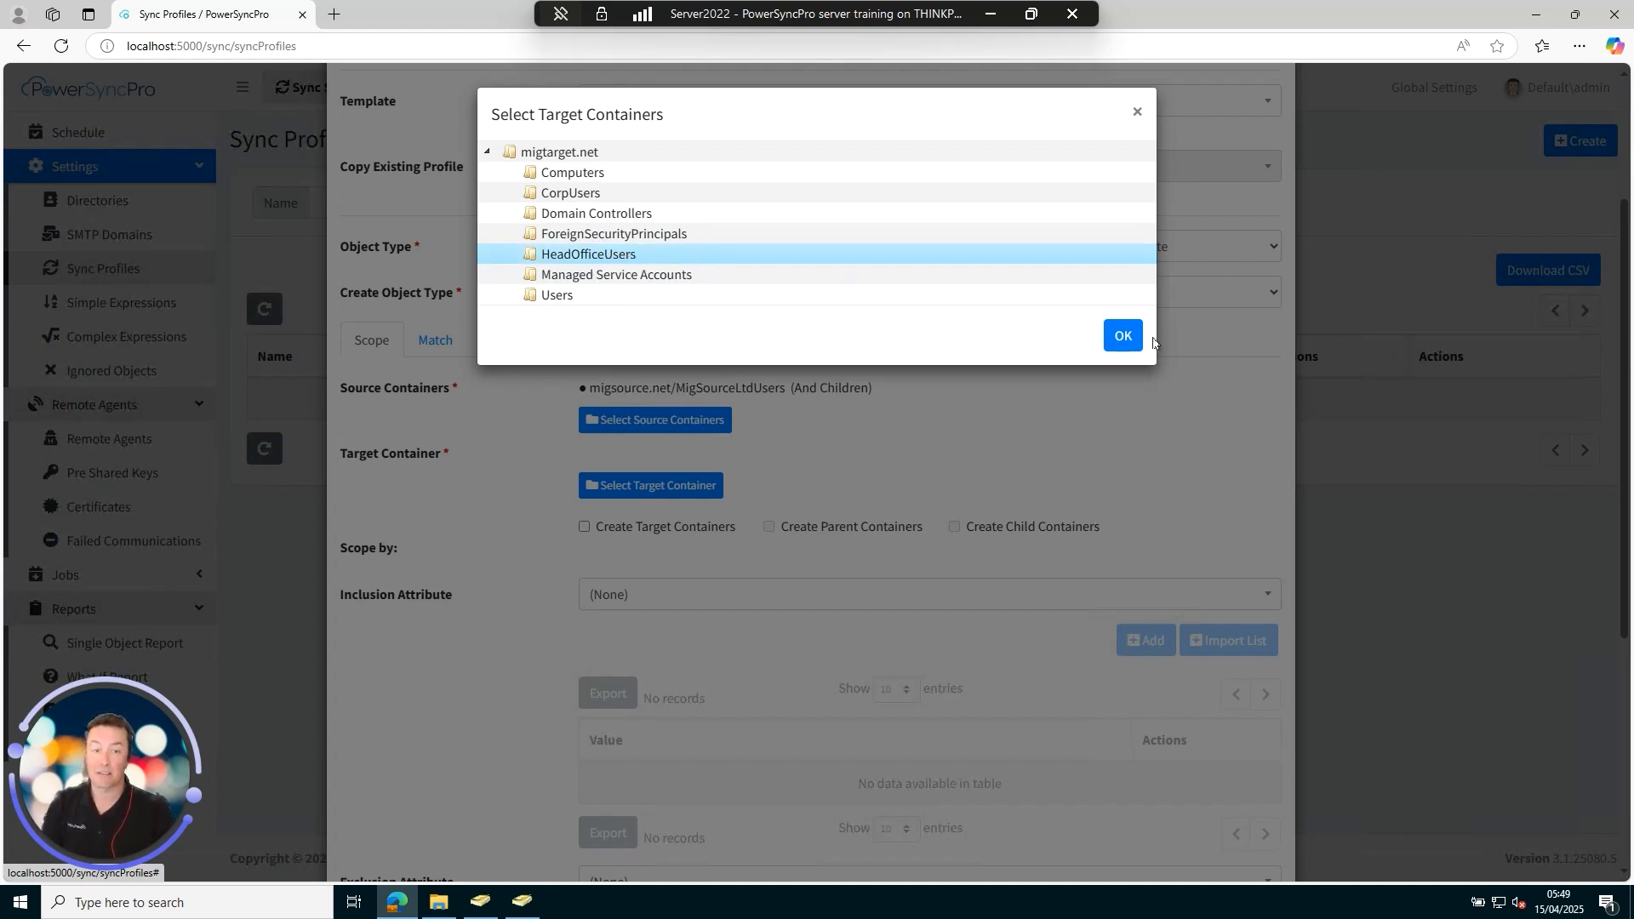
left_click(1122, 337)
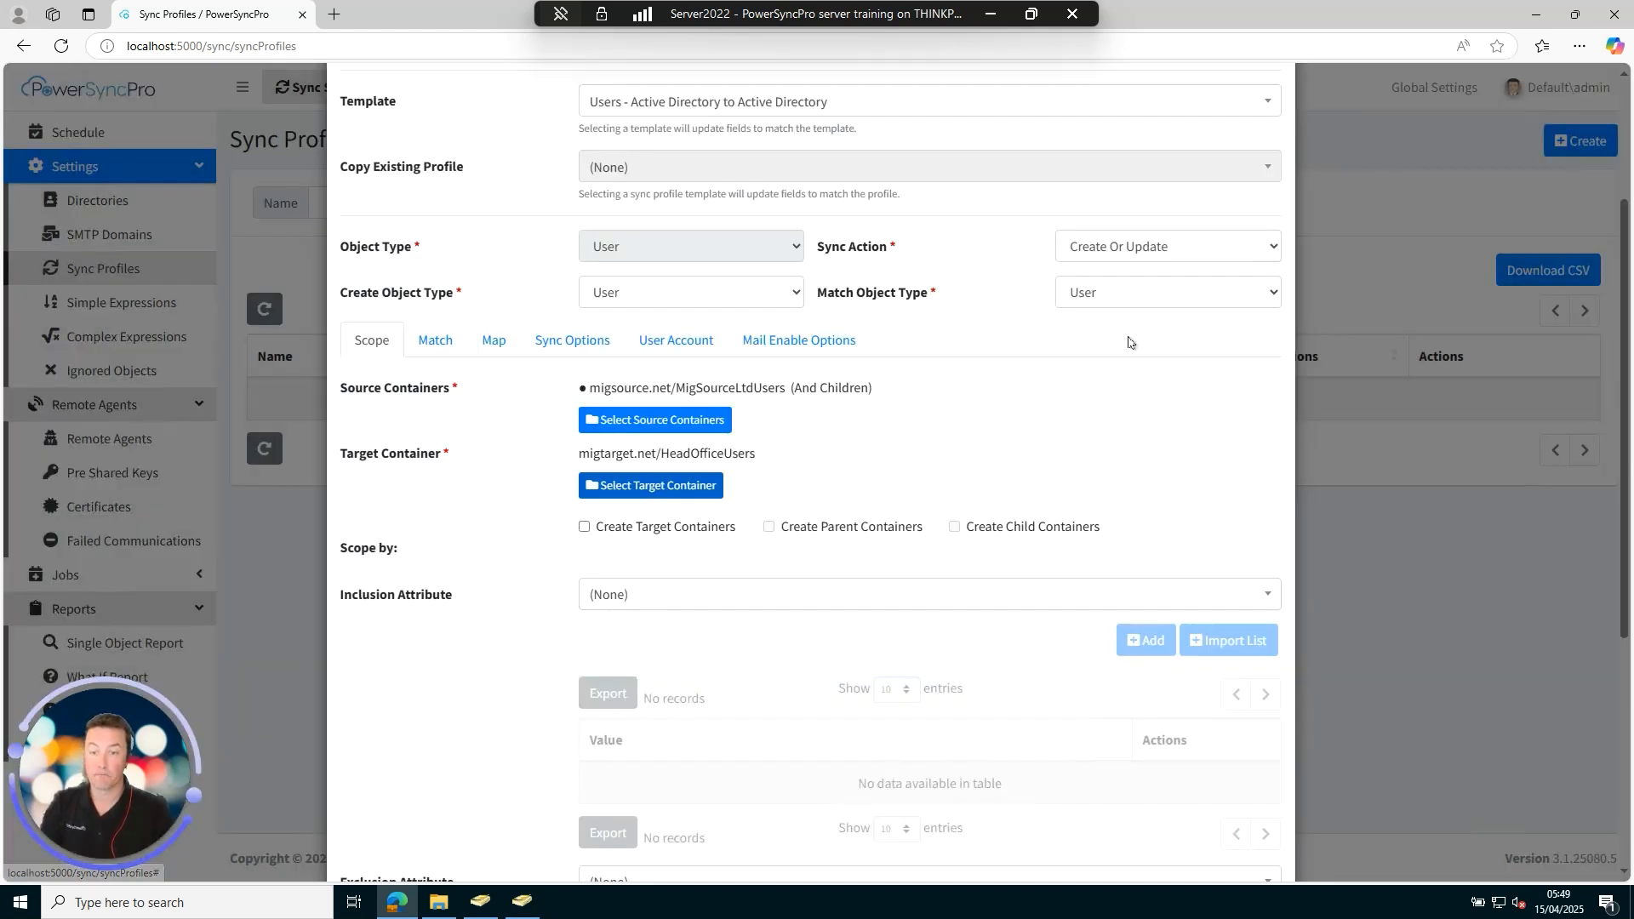
left_click(583, 527)
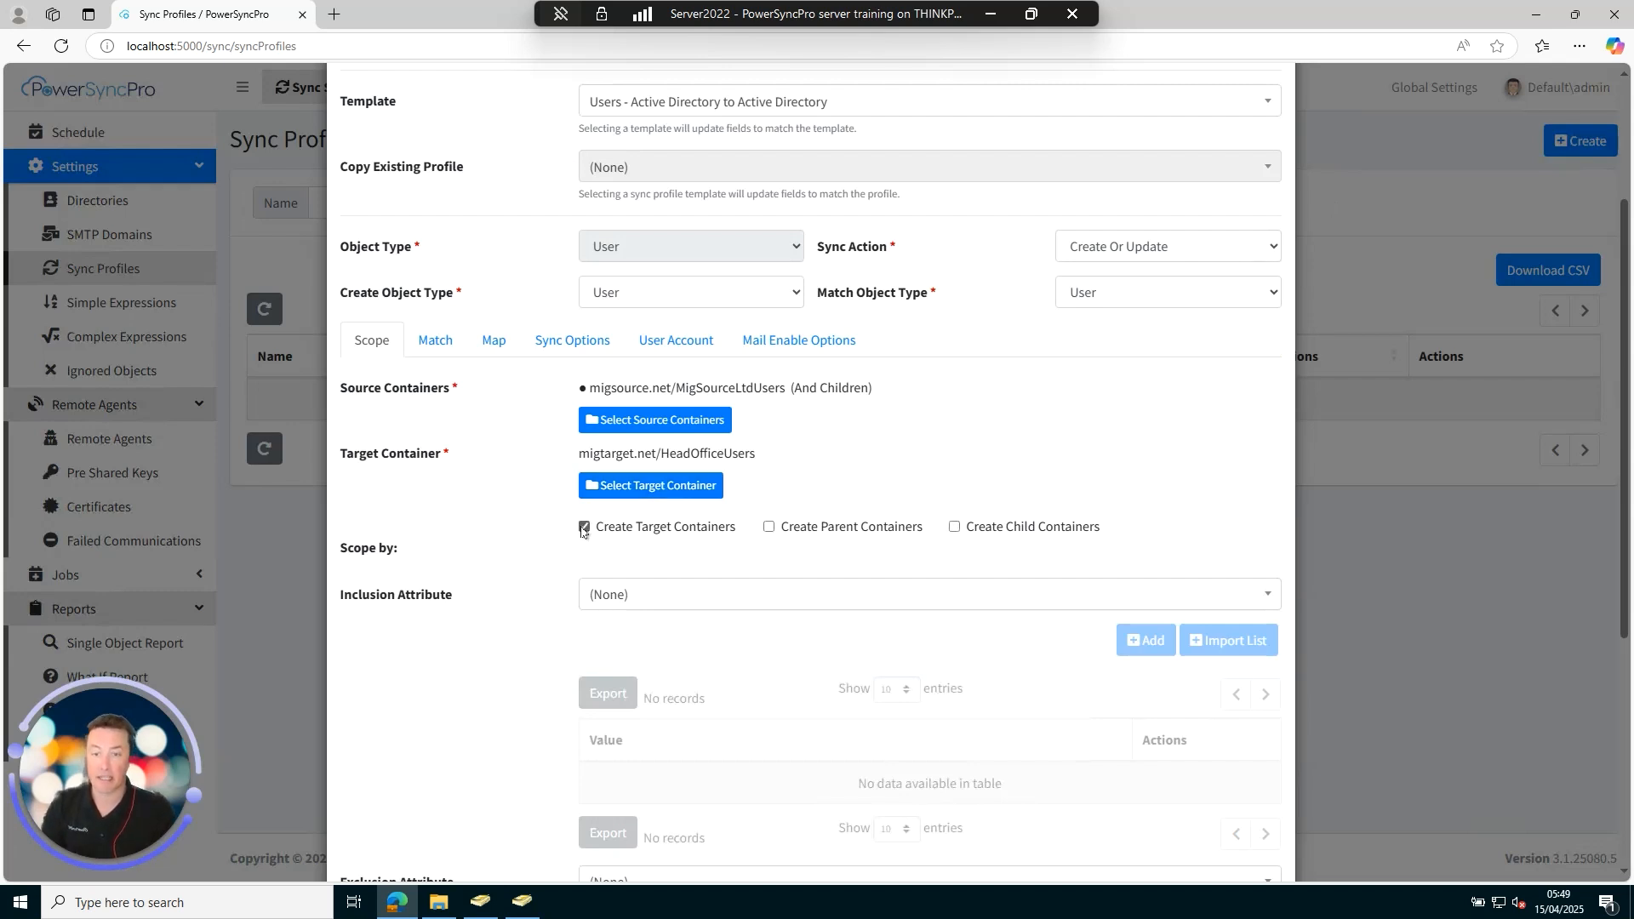
left_click(954, 528)
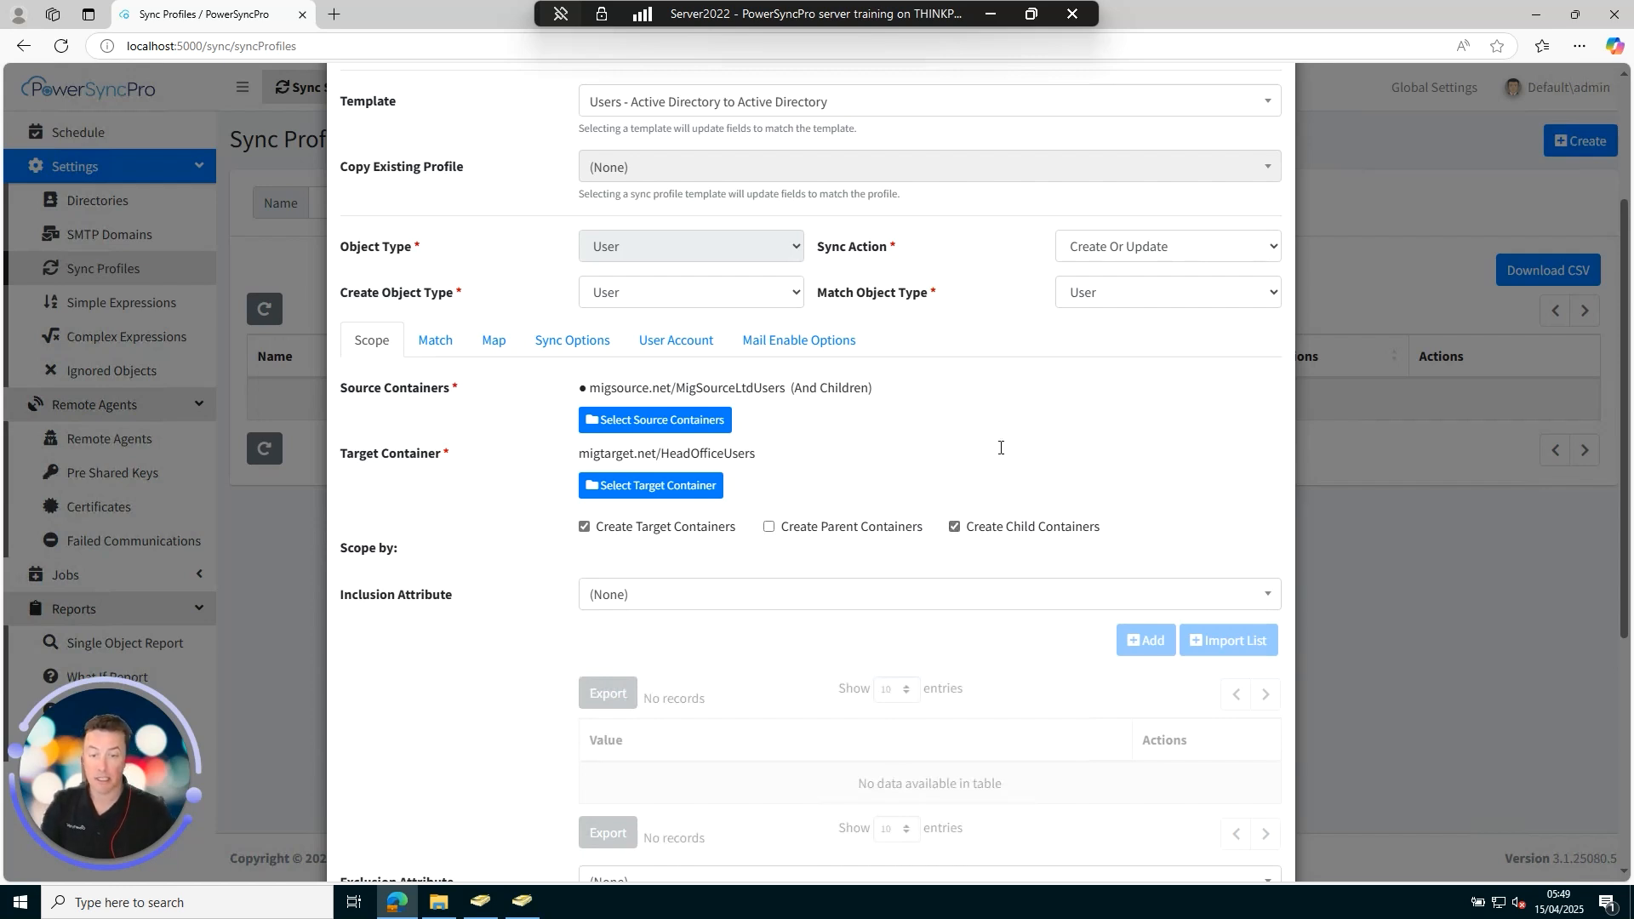
Review the profile's scope, attribute matching rules and attribute mapping, ending on the sync options.
scroll(999, 447, "down", 5)
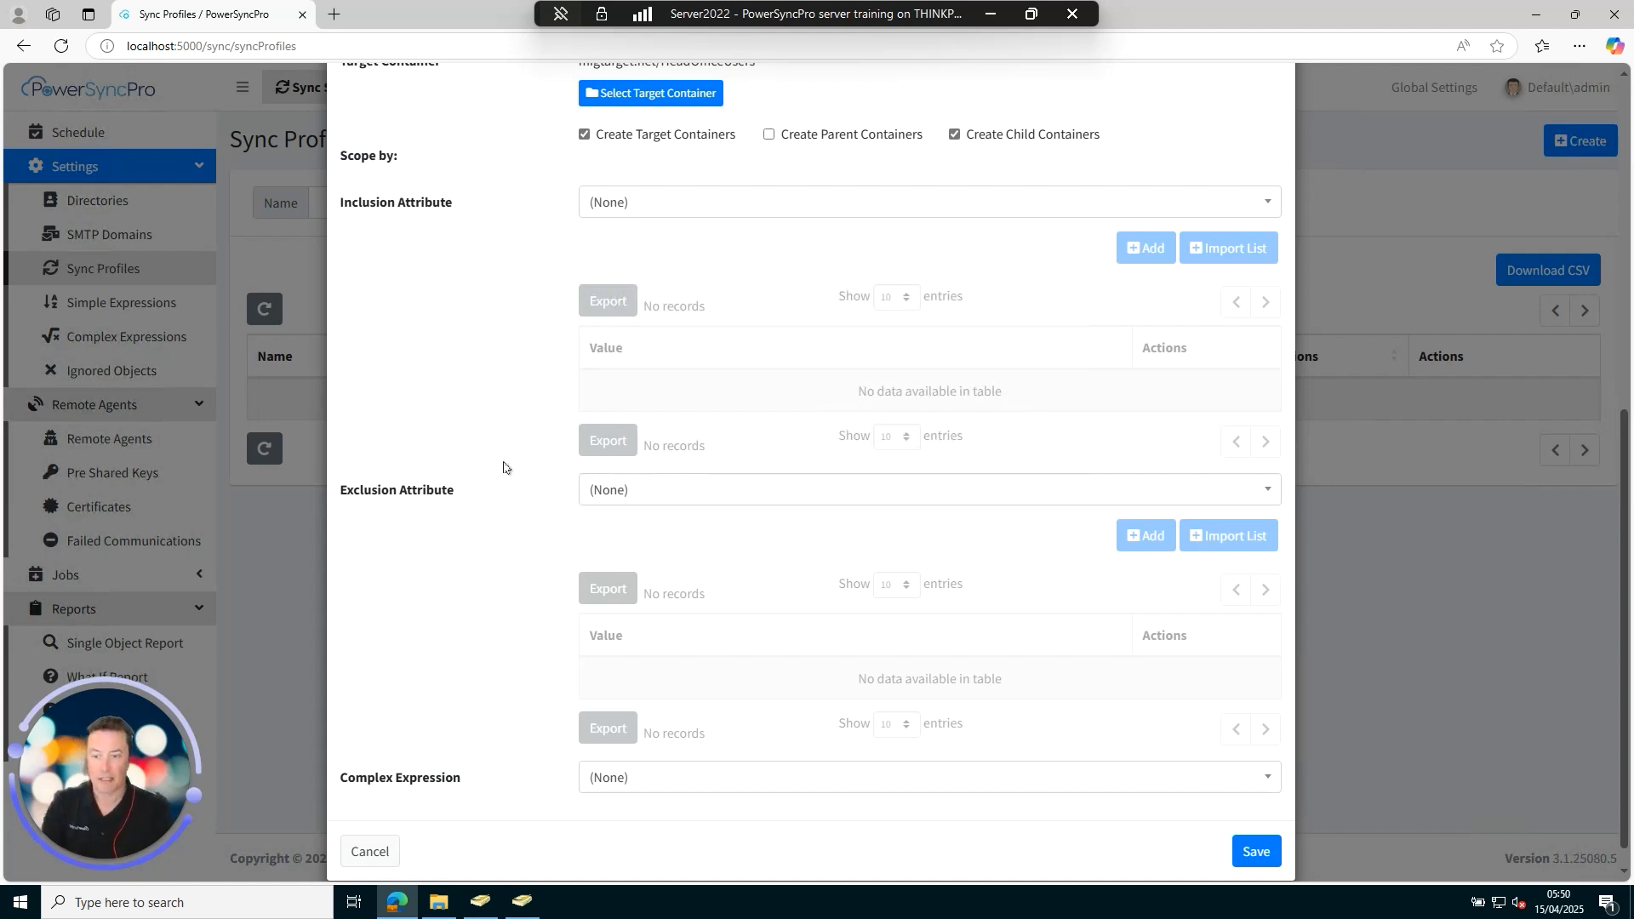
scroll(508, 491, "up", 3)
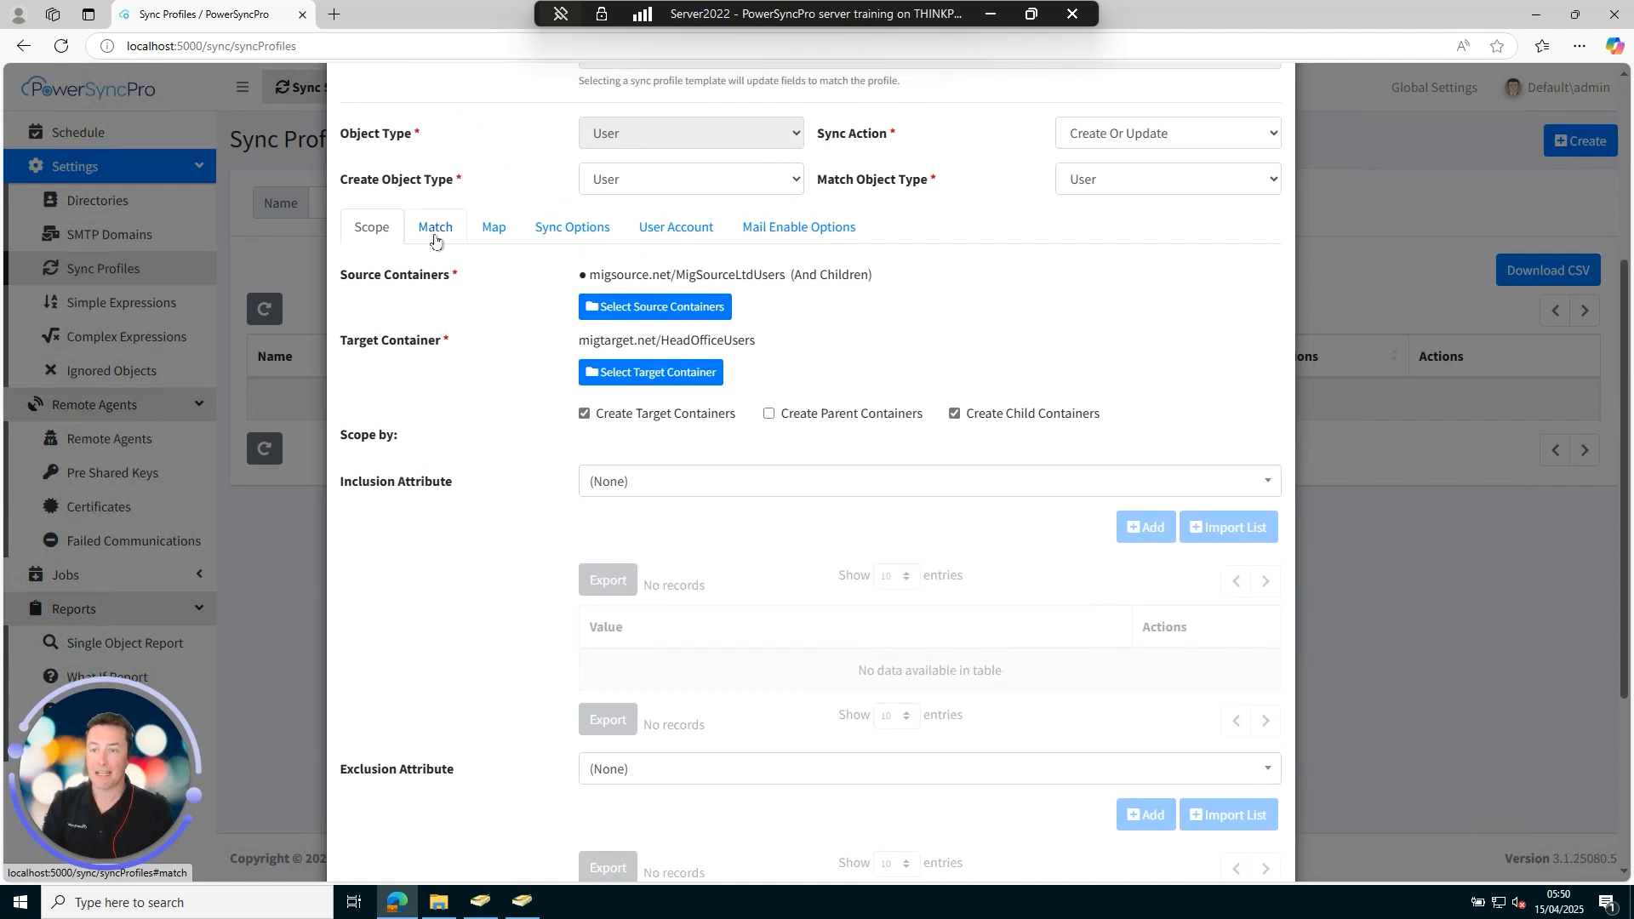
left_click(436, 228)
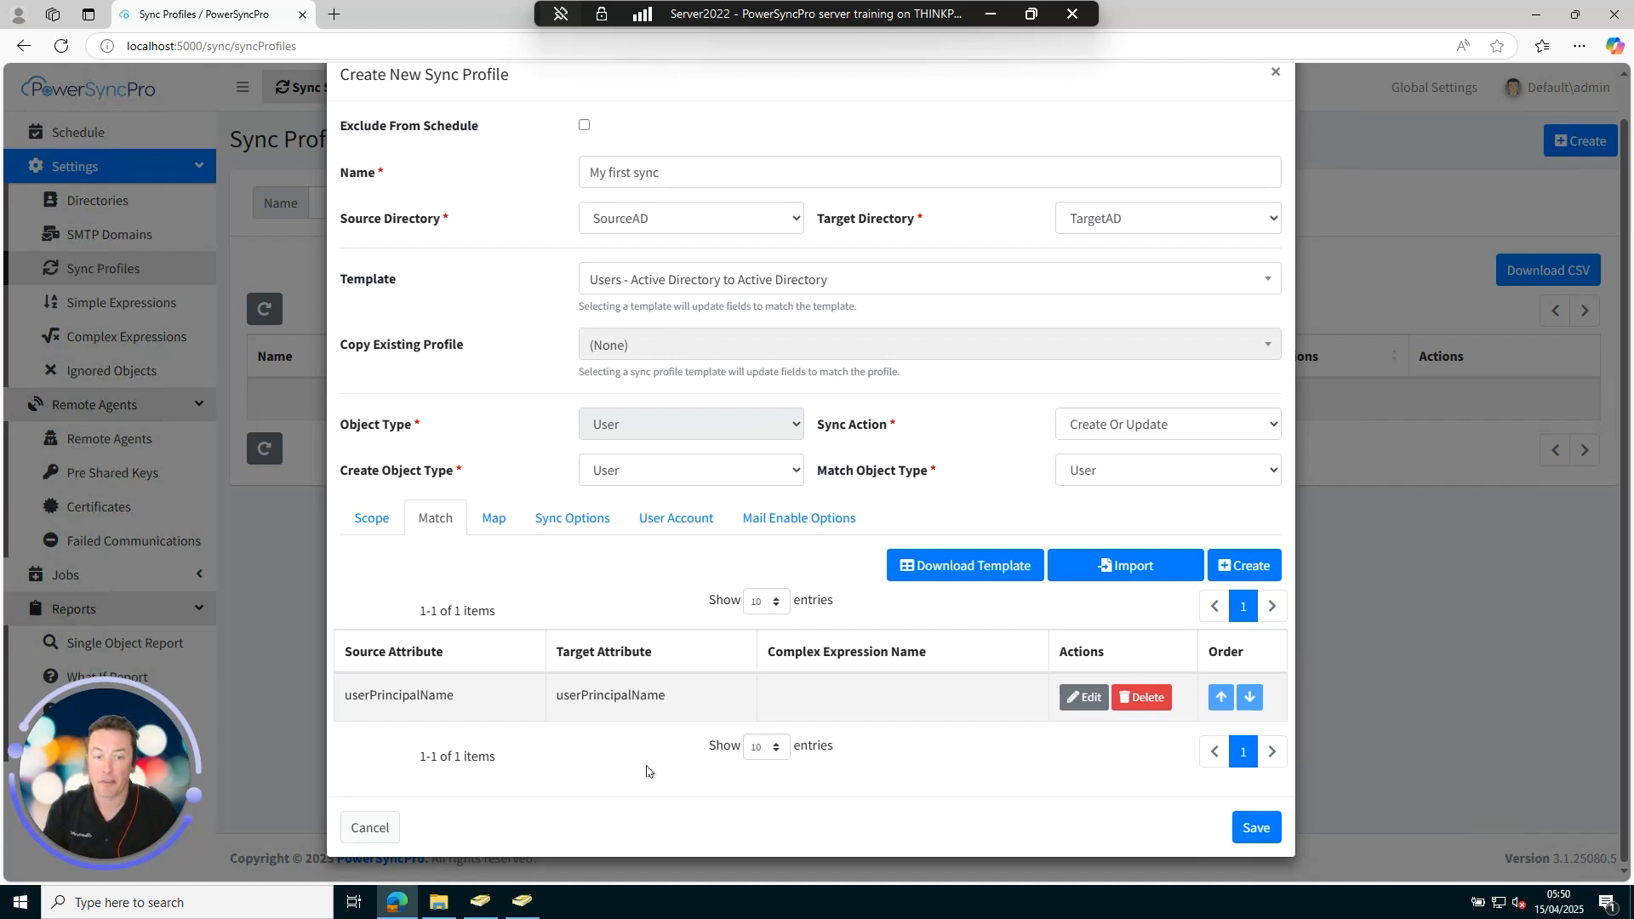
left_click(491, 521)
scroll(746, 584, "down", 5)
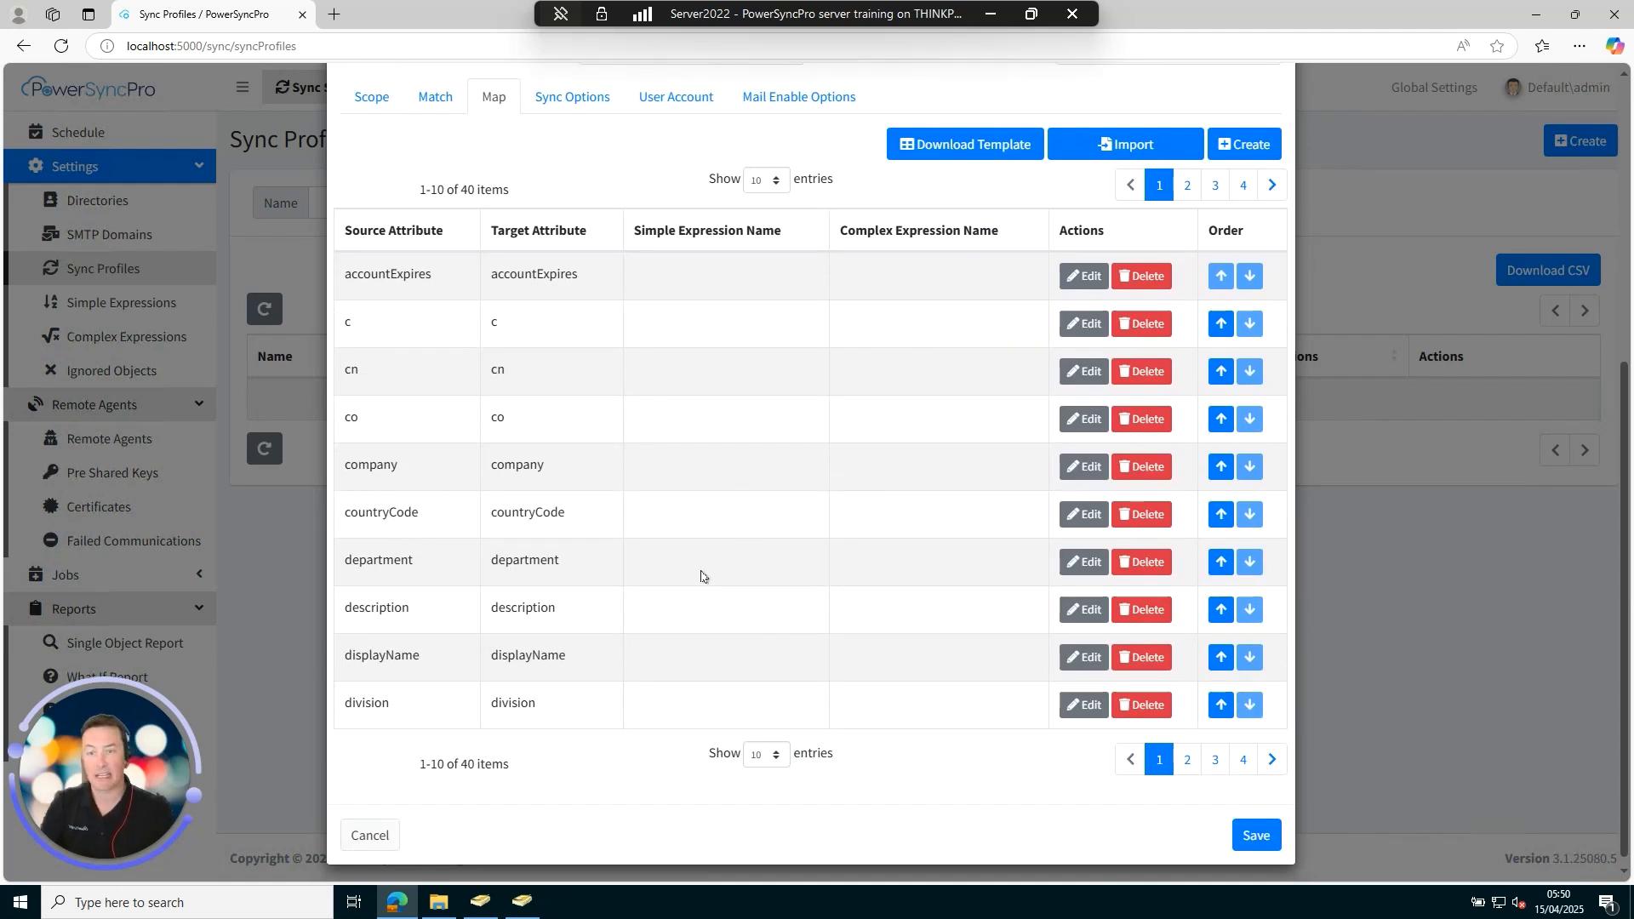
left_click(587, 111)
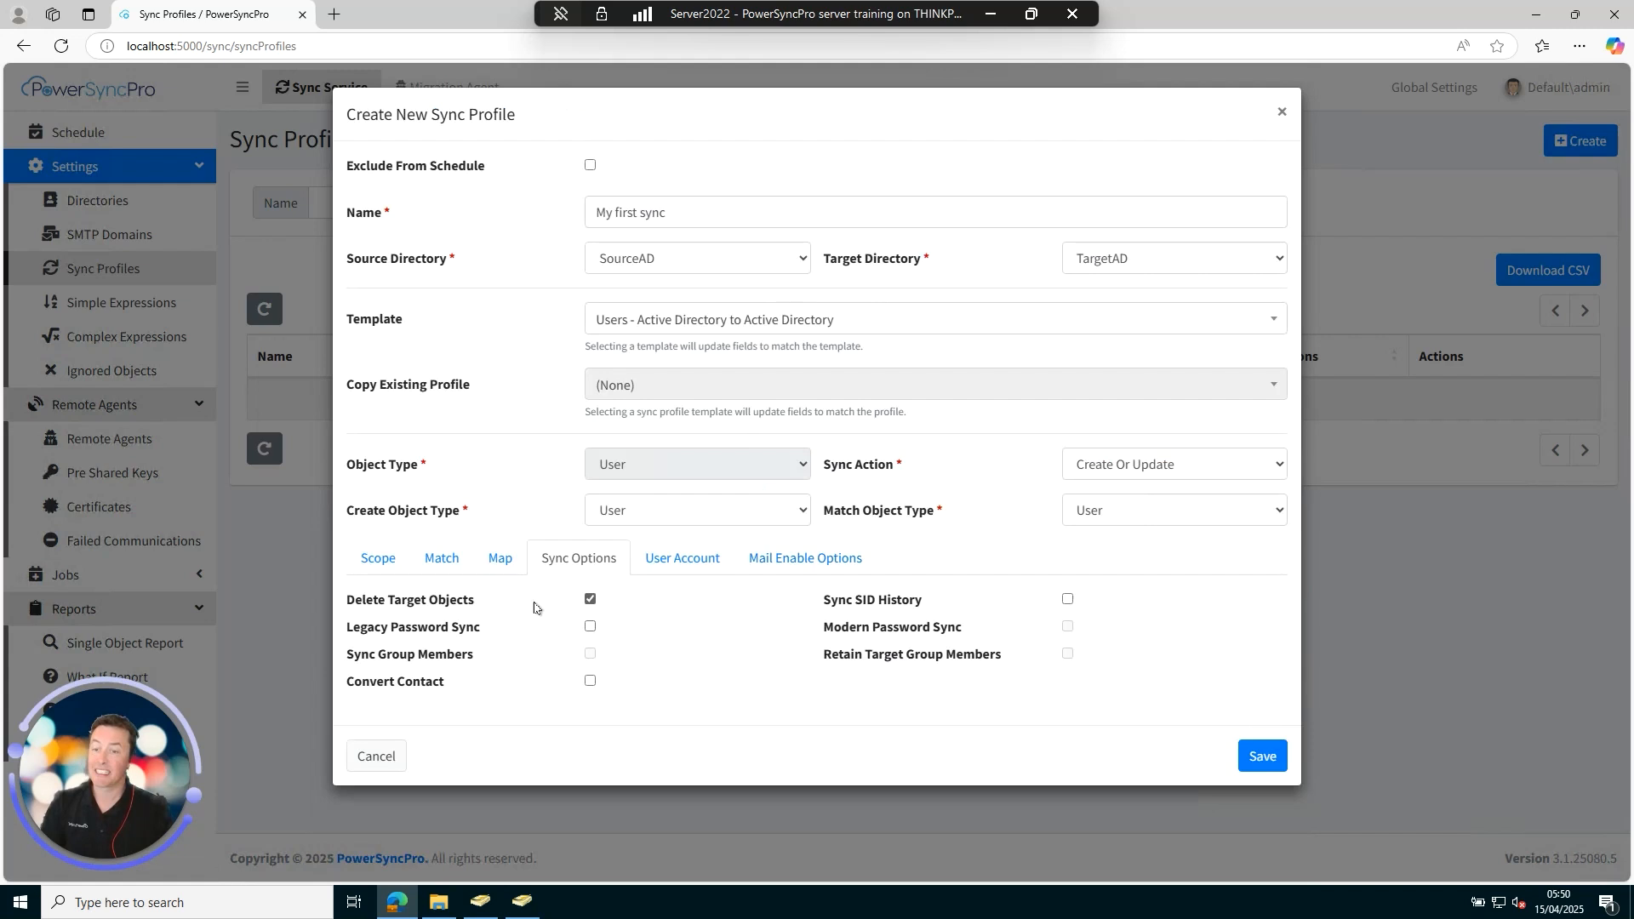
Enable Legacy Password Sync and view the User Account enablement settings.
left_click(590, 629)
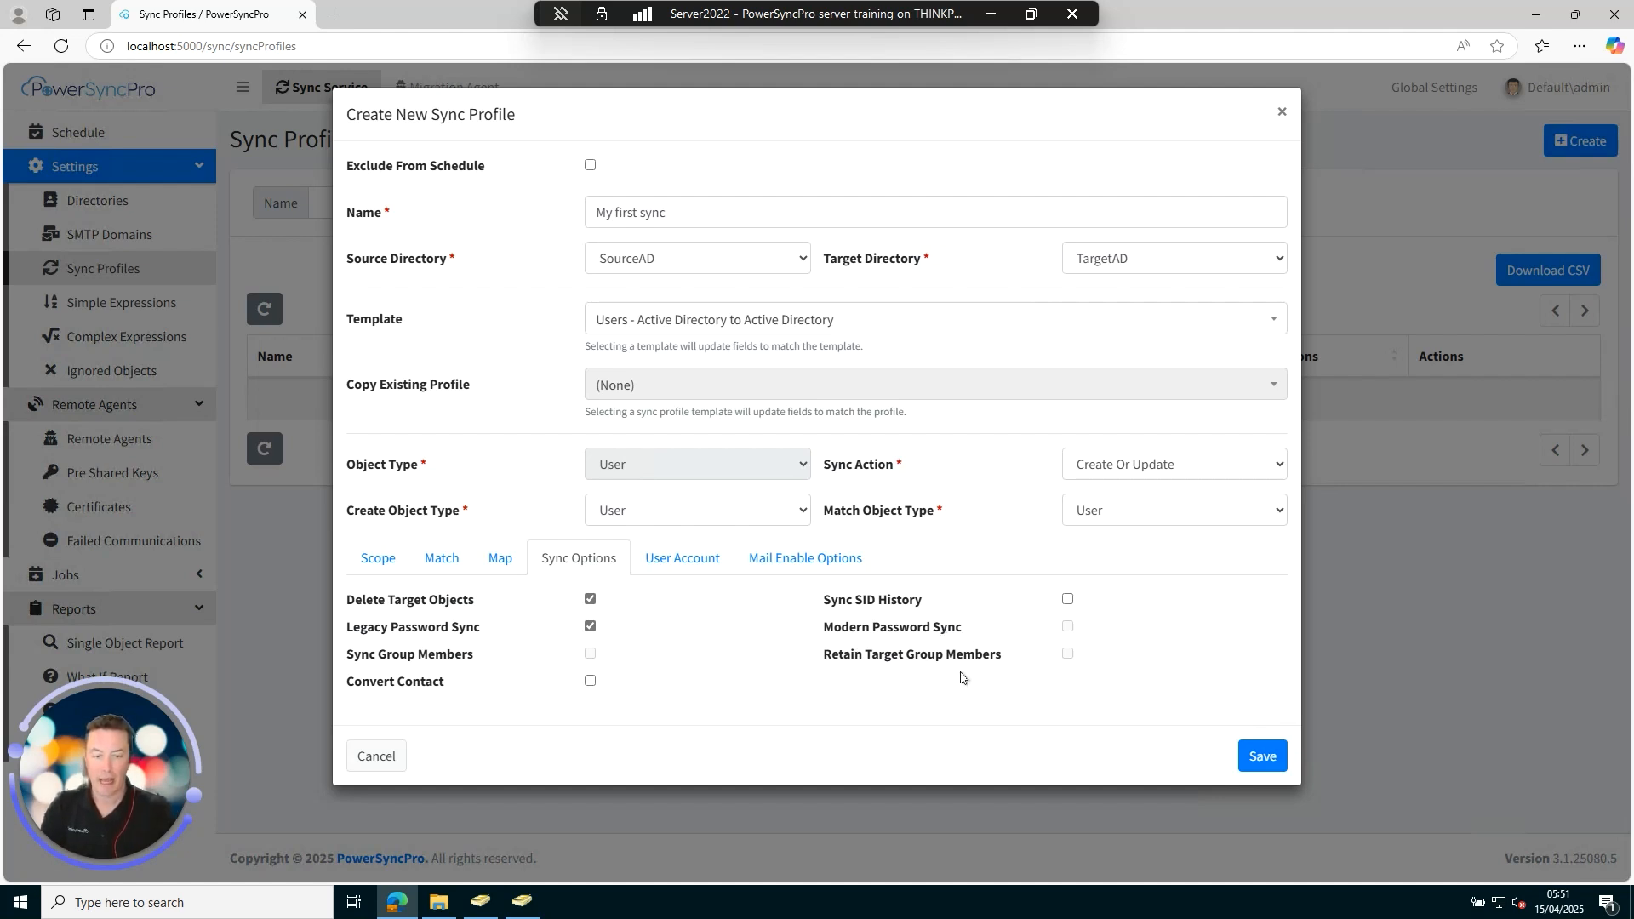
left_click(687, 569)
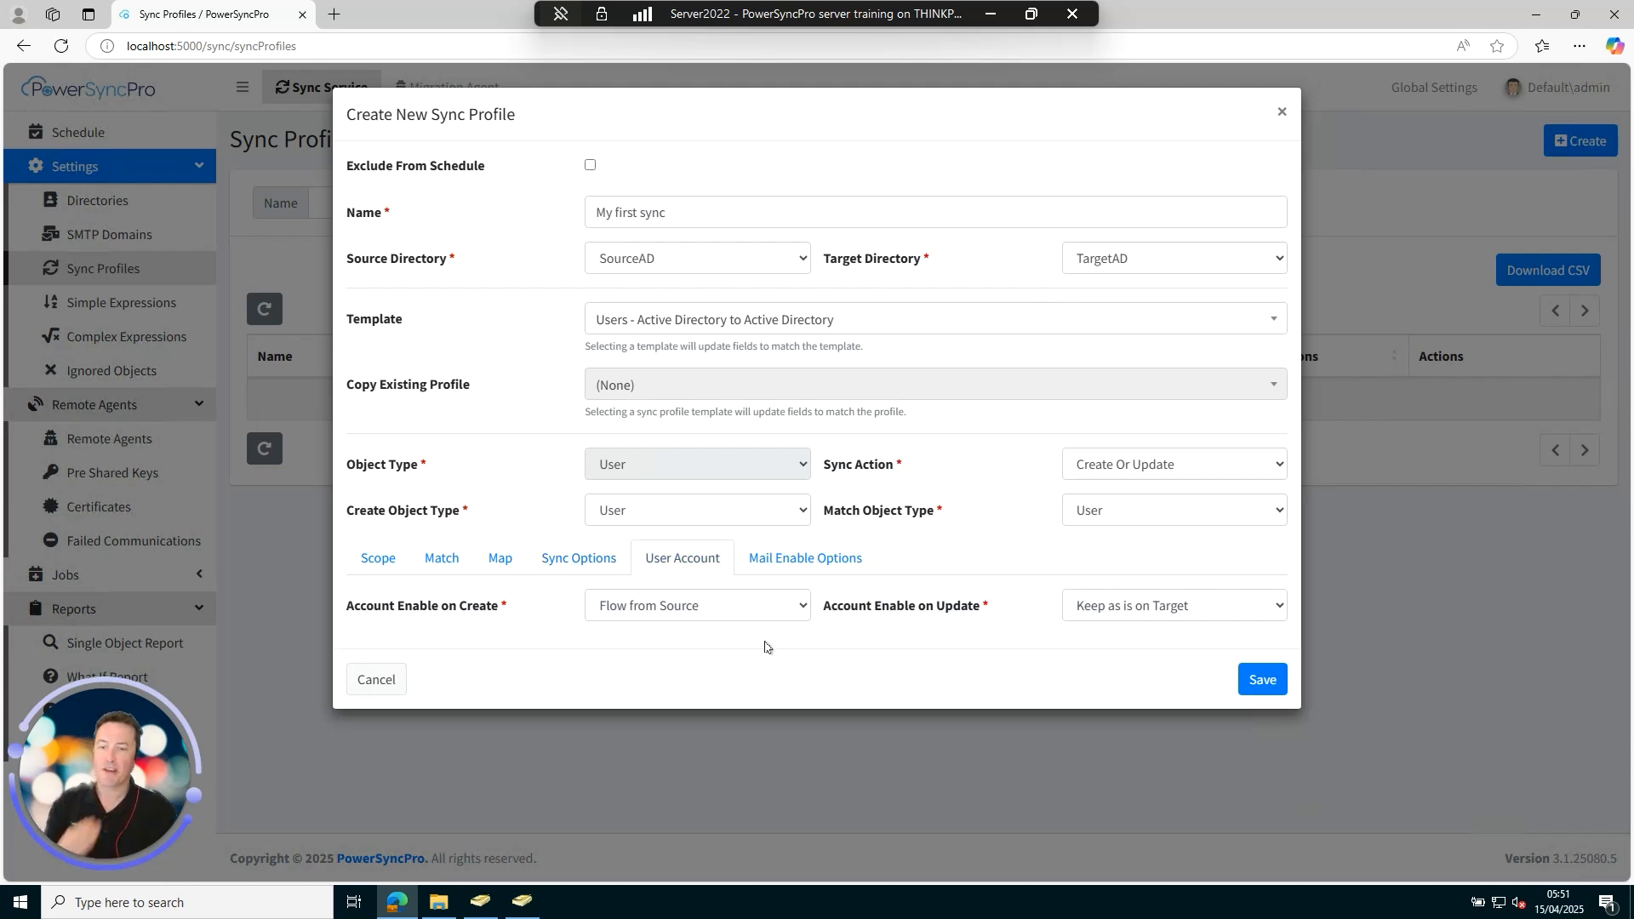
Keep Flow from Source on create and Keep as is on Target on update, then save the profile.
left_click(728, 611)
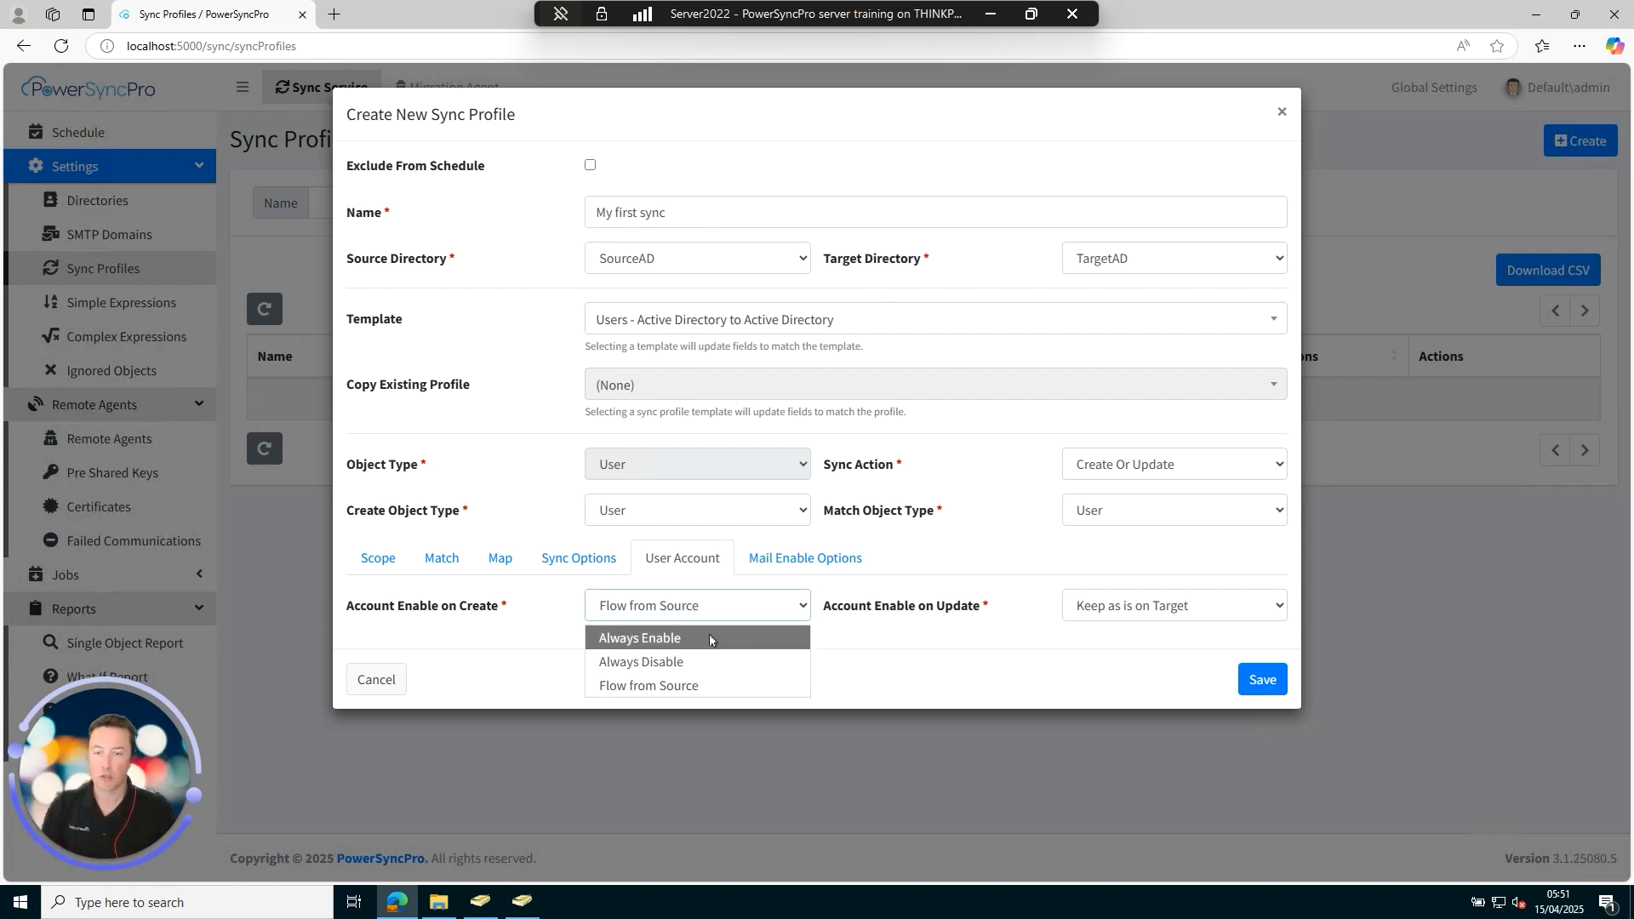
left_click(696, 688)
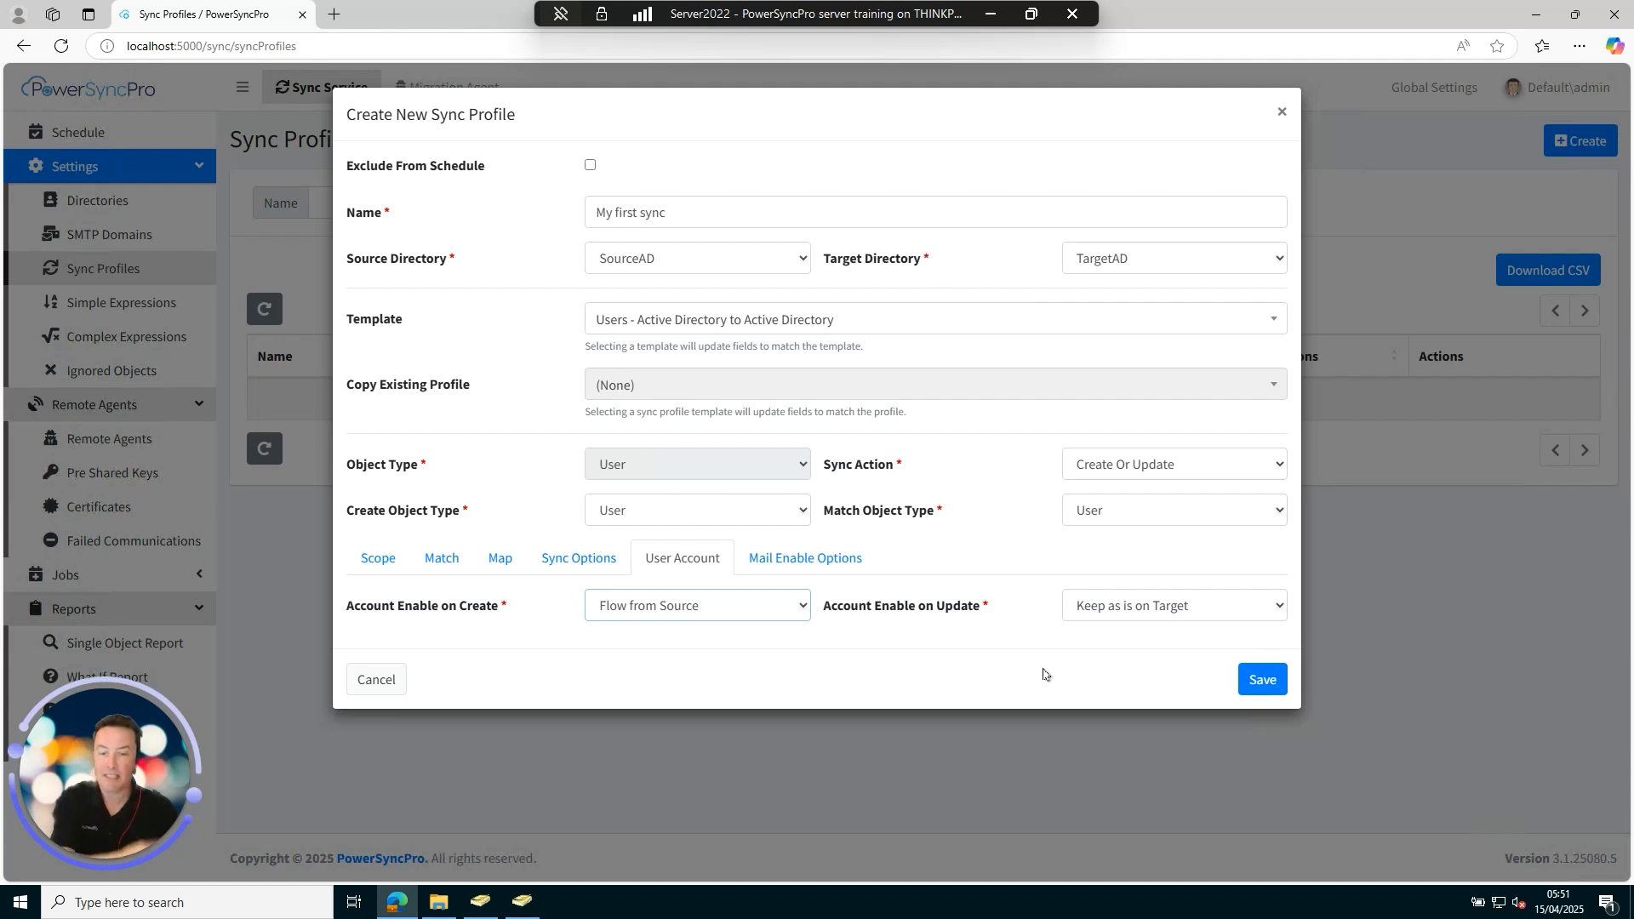
left_click(1169, 606)
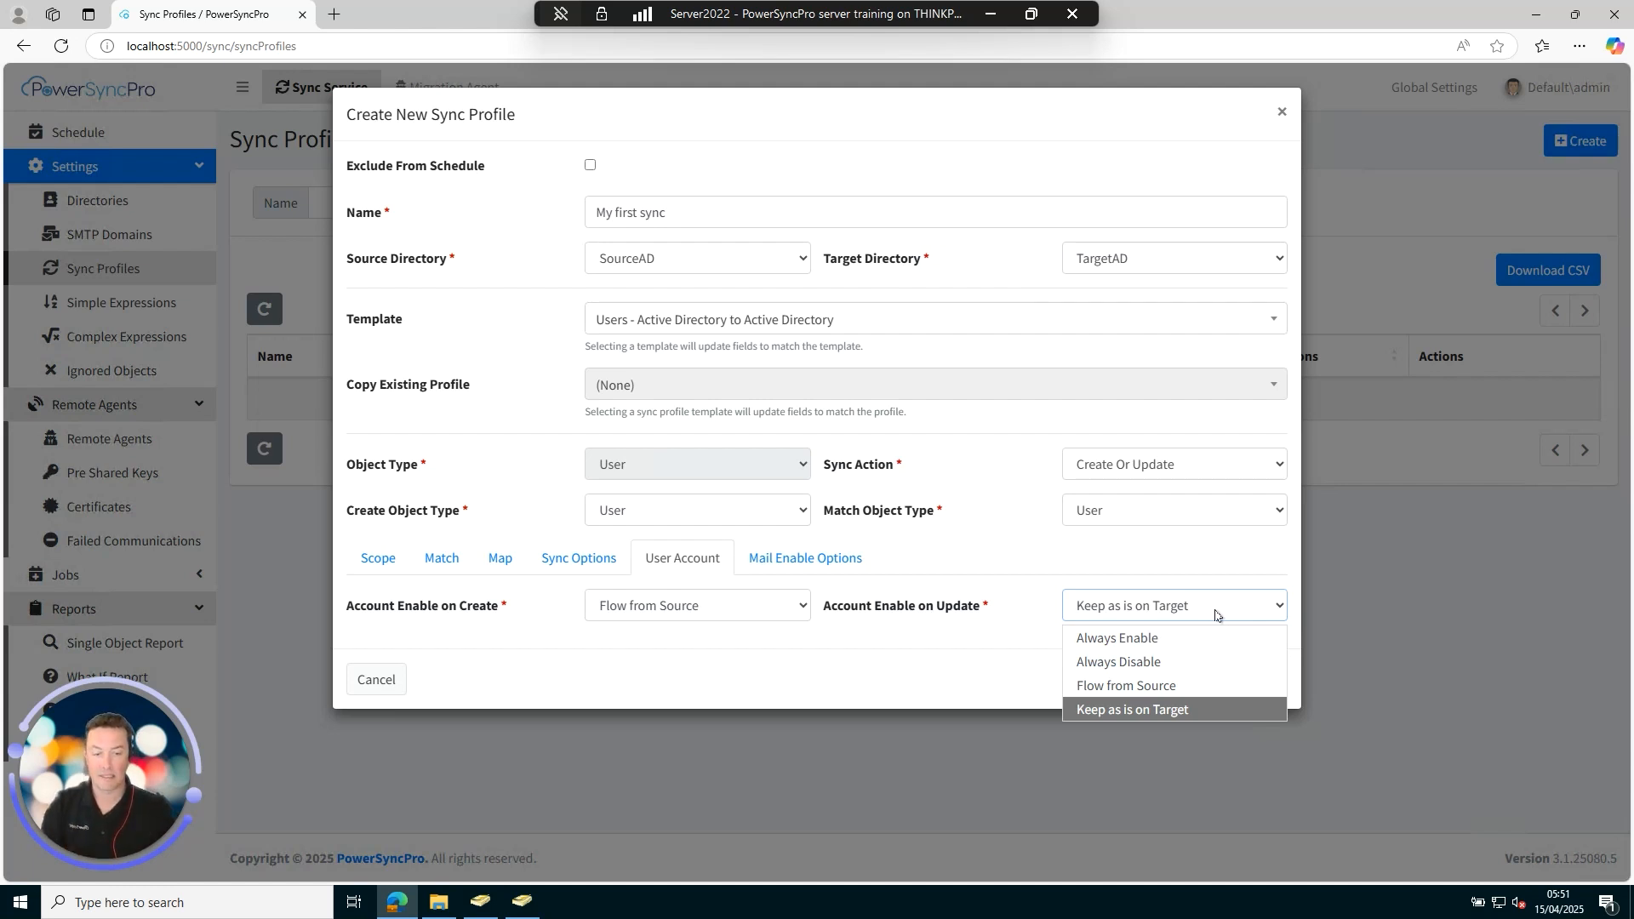
left_click(1001, 666)
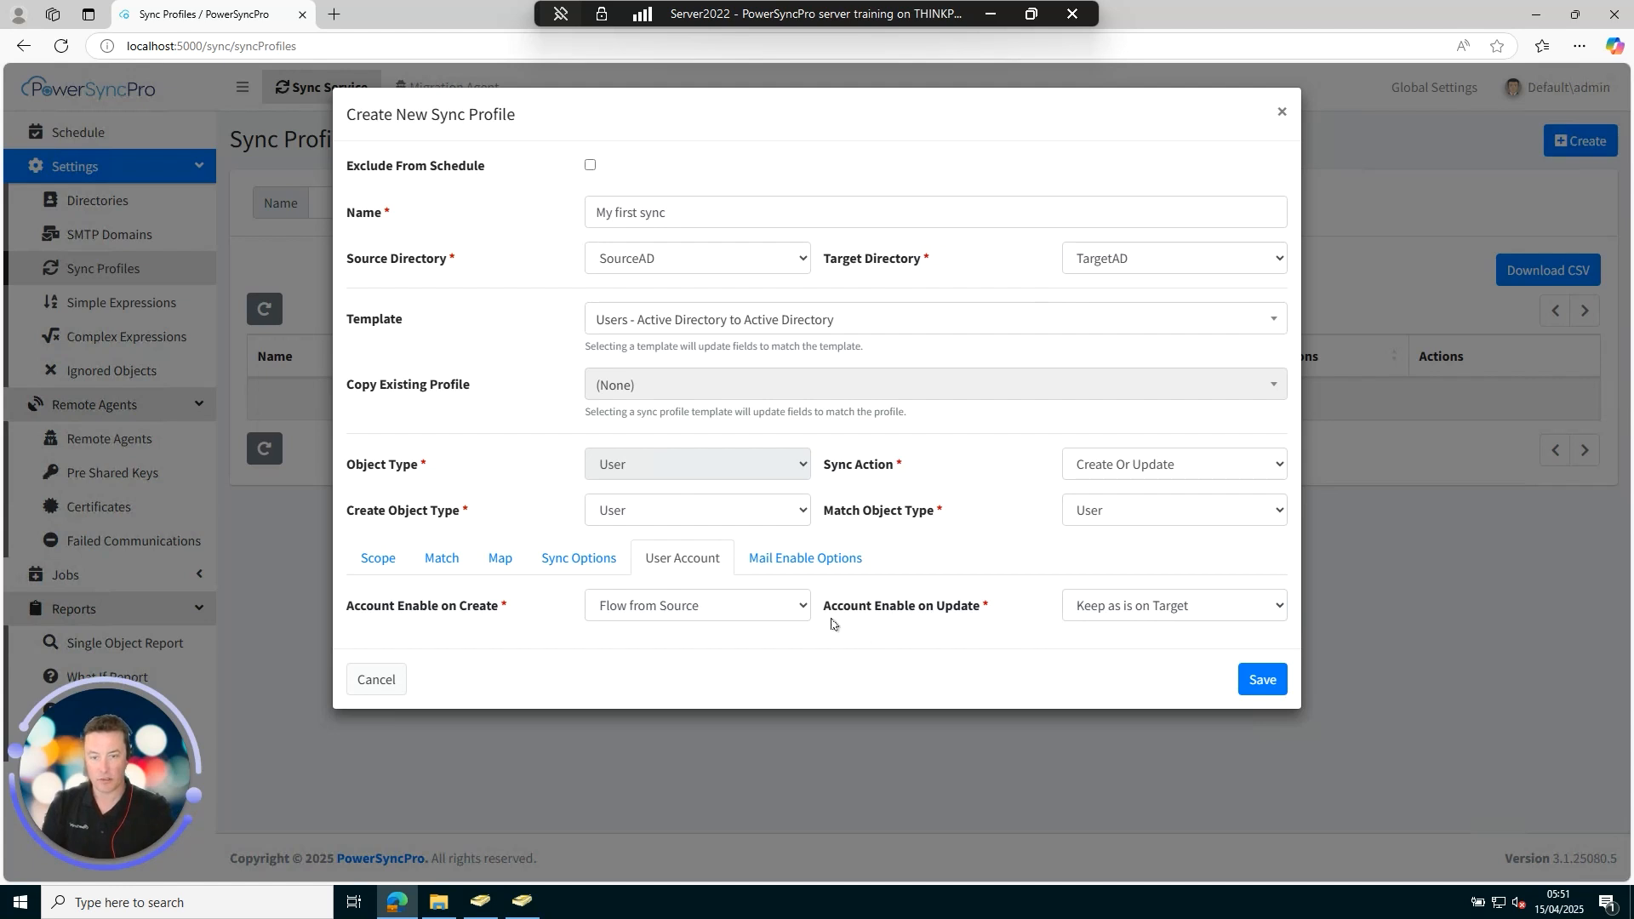
left_click(801, 559)
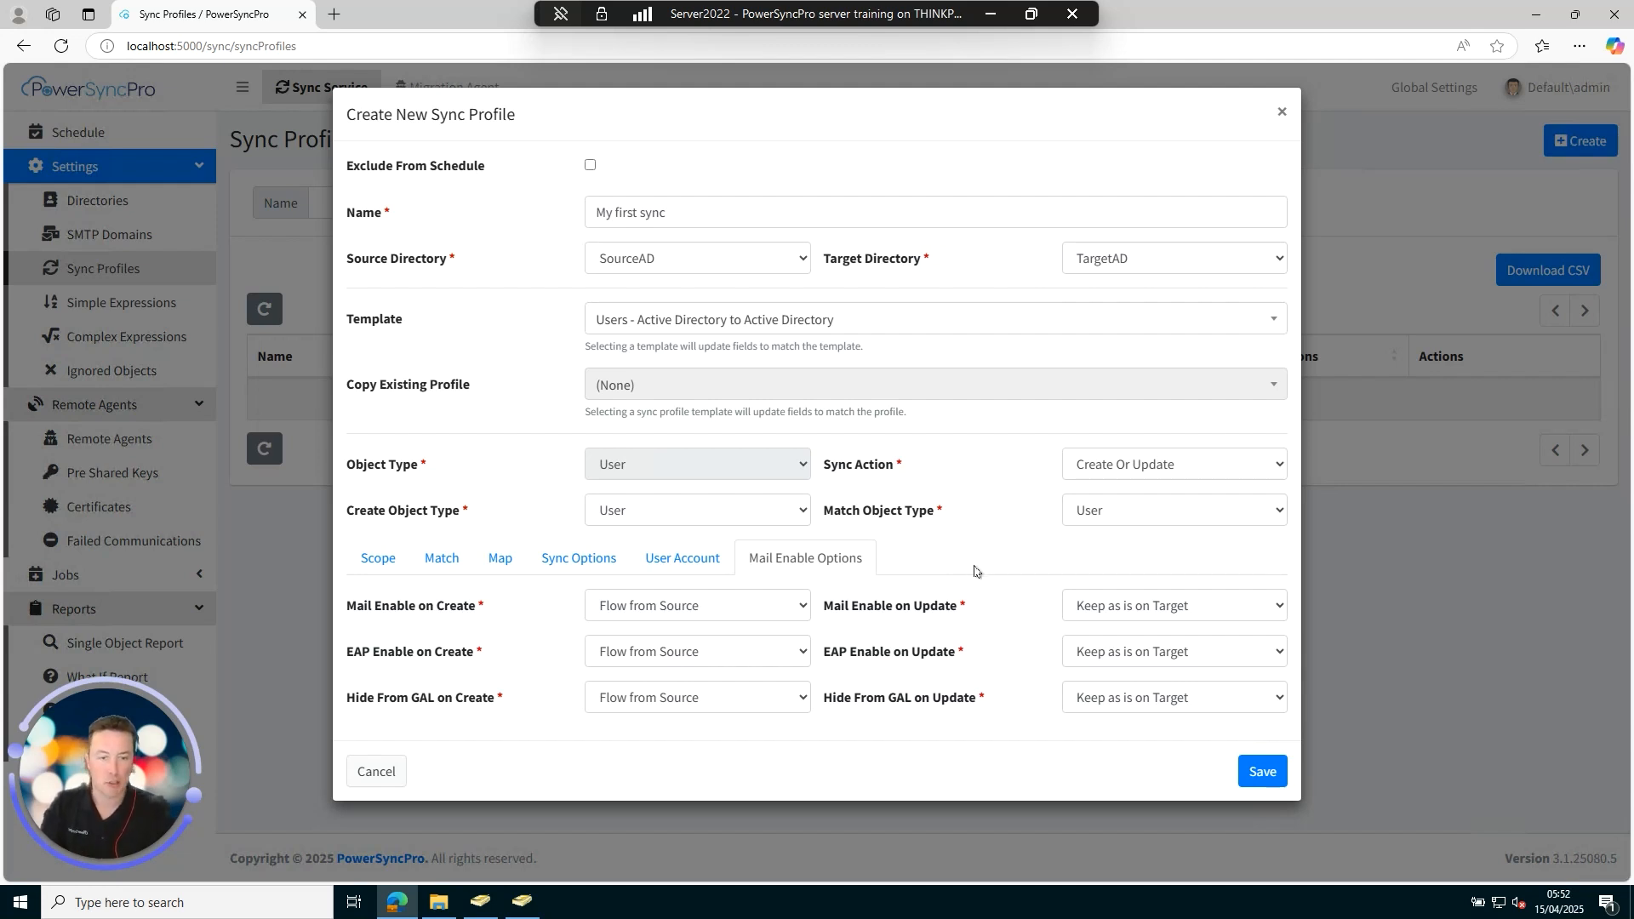
left_click(1262, 772)
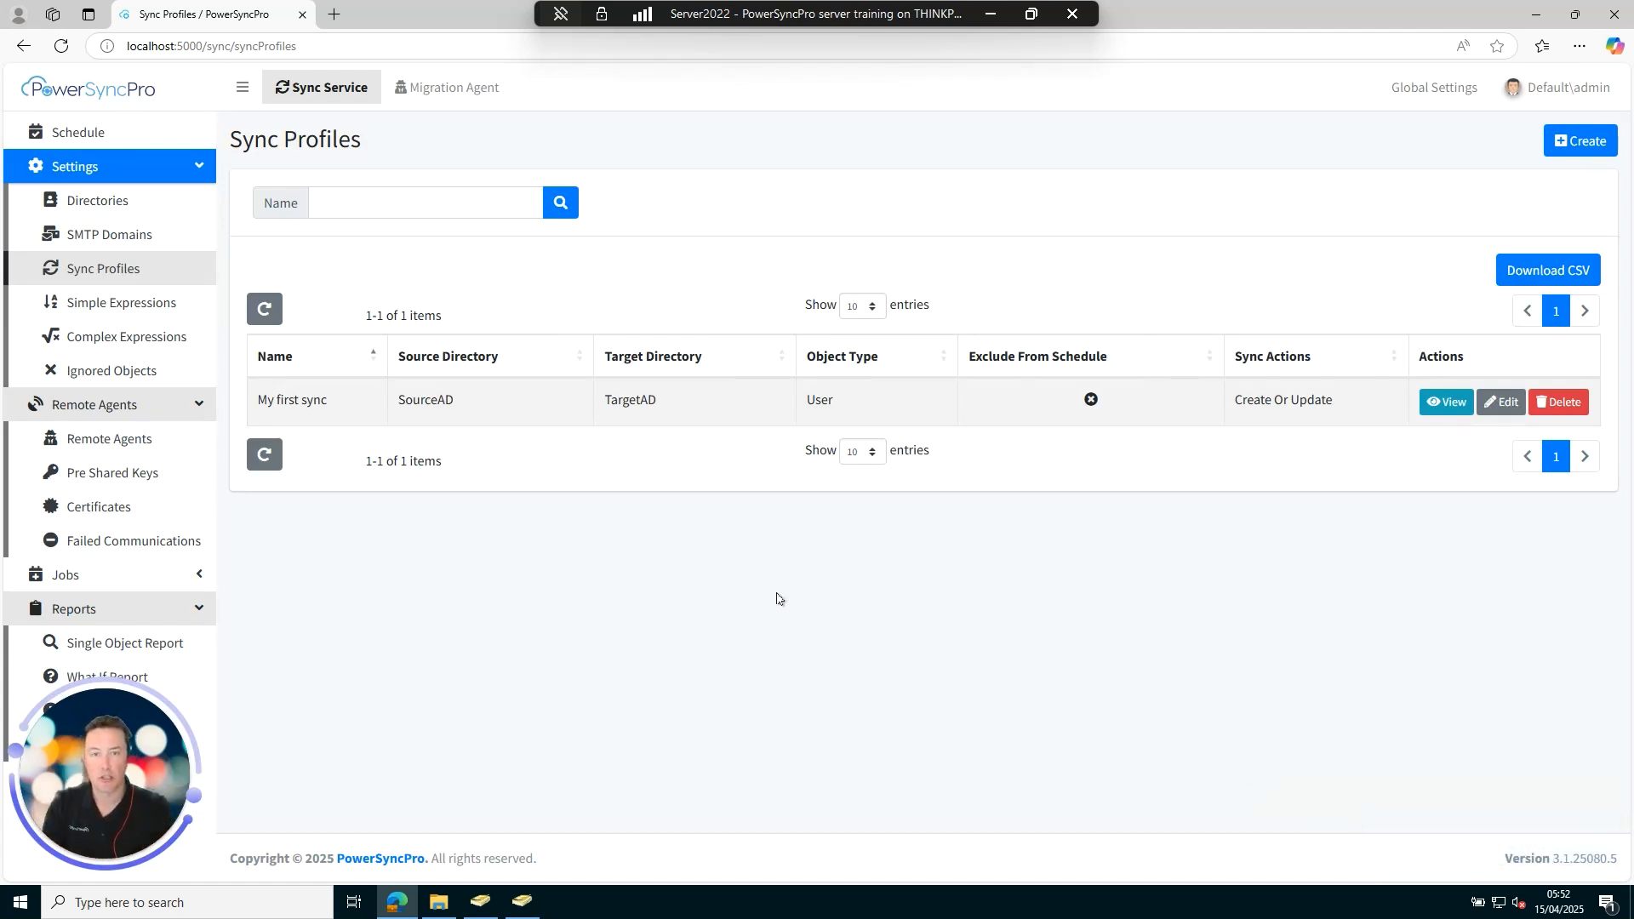
Save a 30-minute sync schedule and start an immediate run of the jobs.
left_click(90, 137)
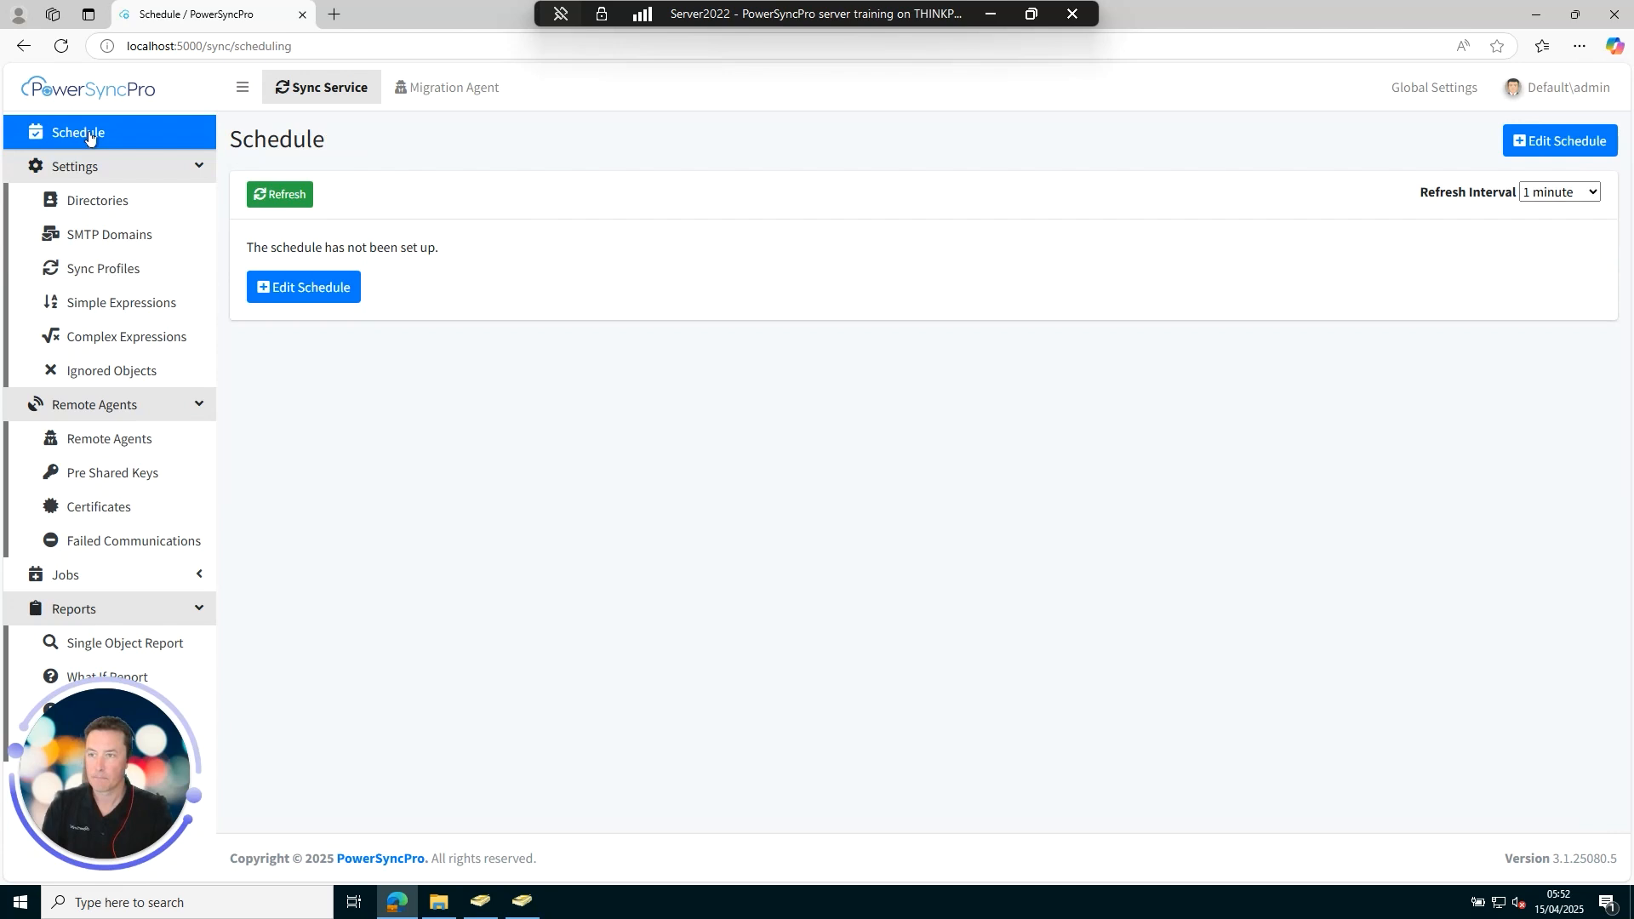
left_click(319, 286)
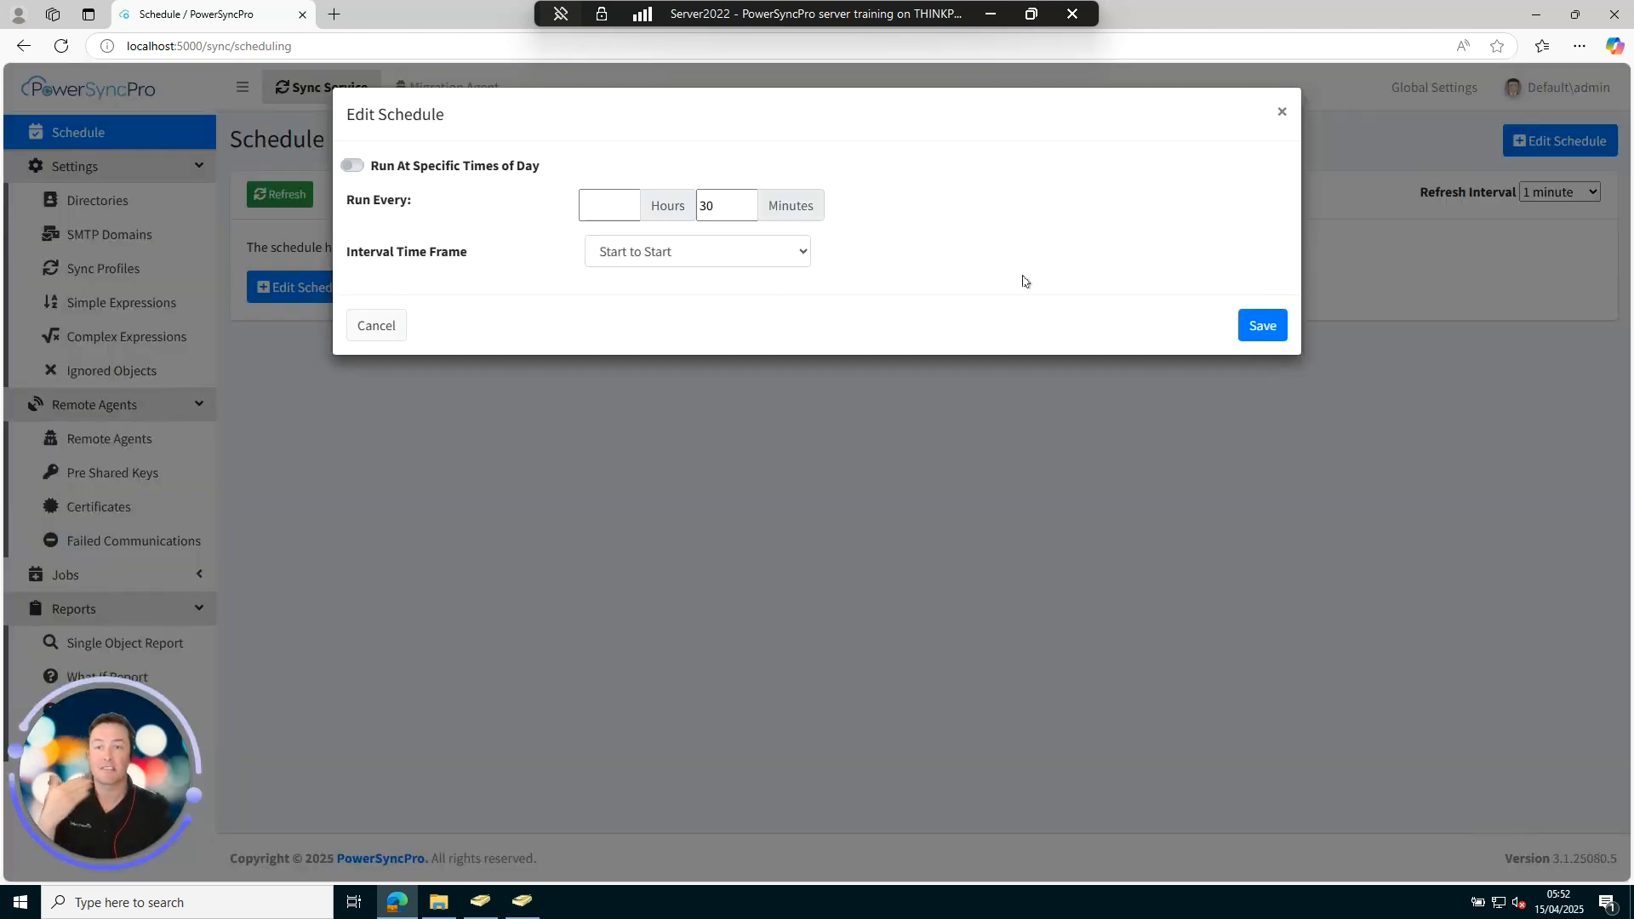
left_click(1264, 330)
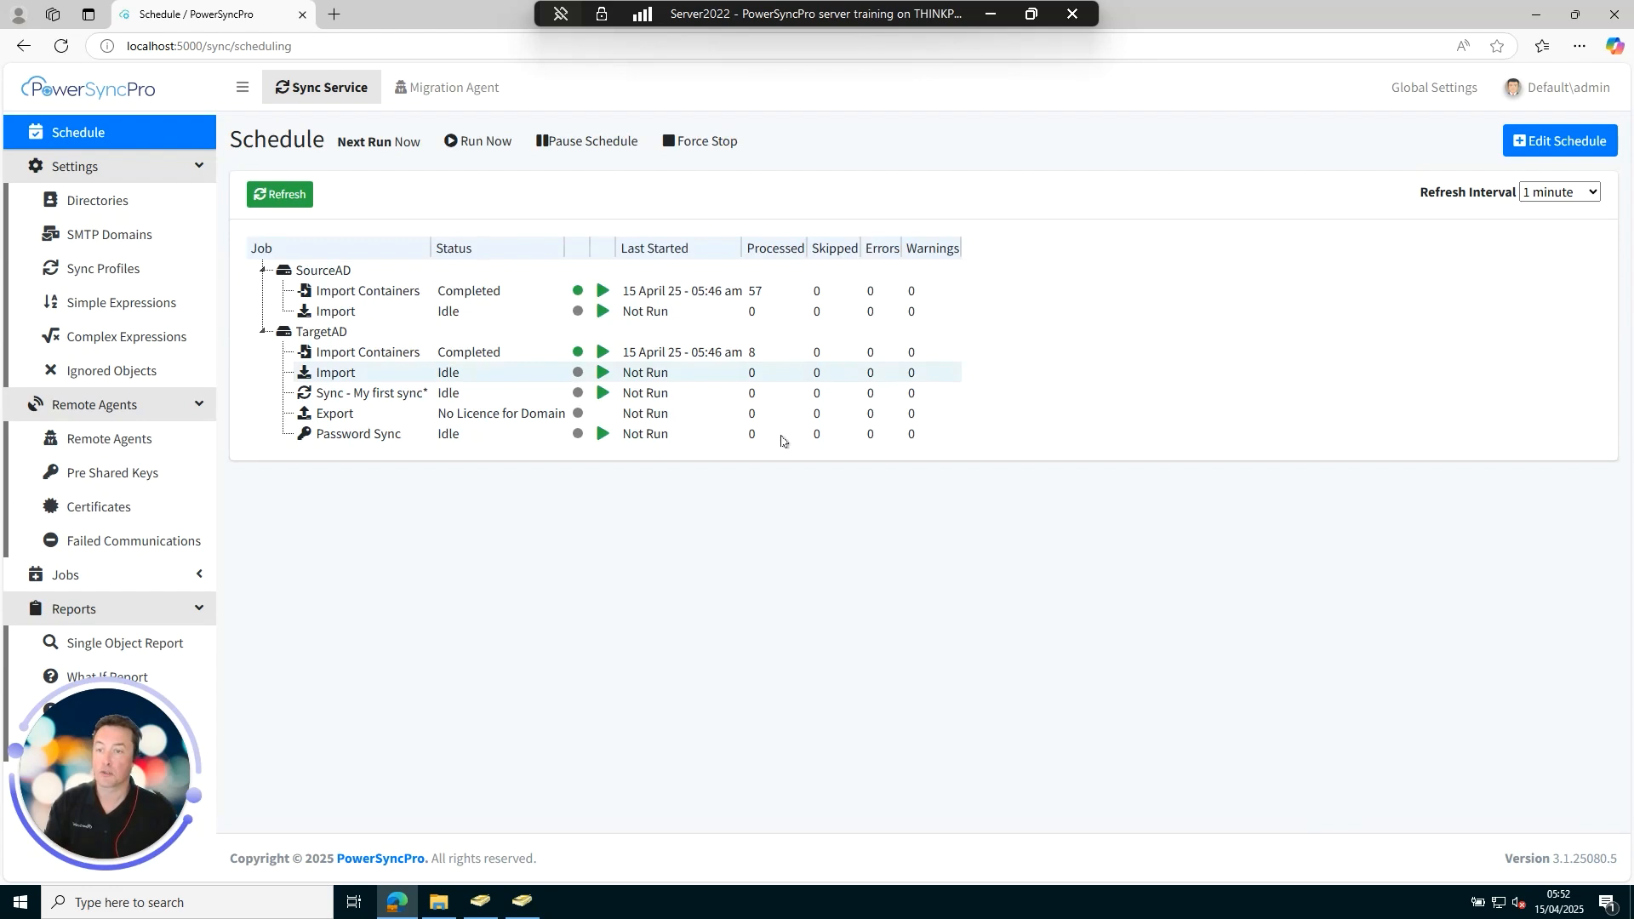
left_click(473, 141)
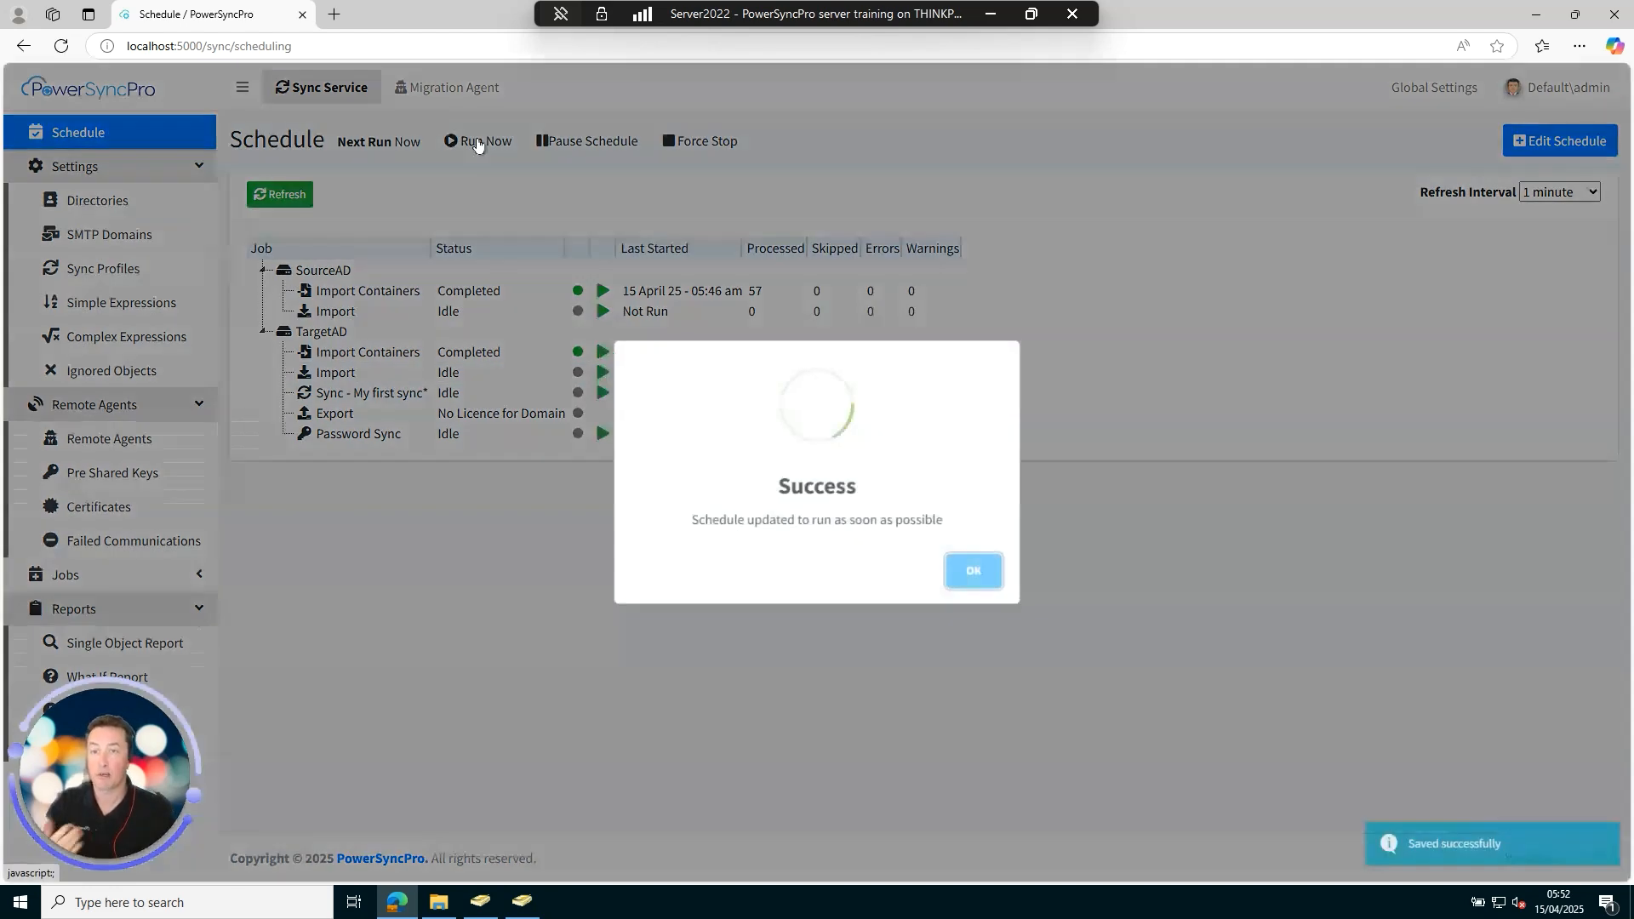
left_click(976, 584)
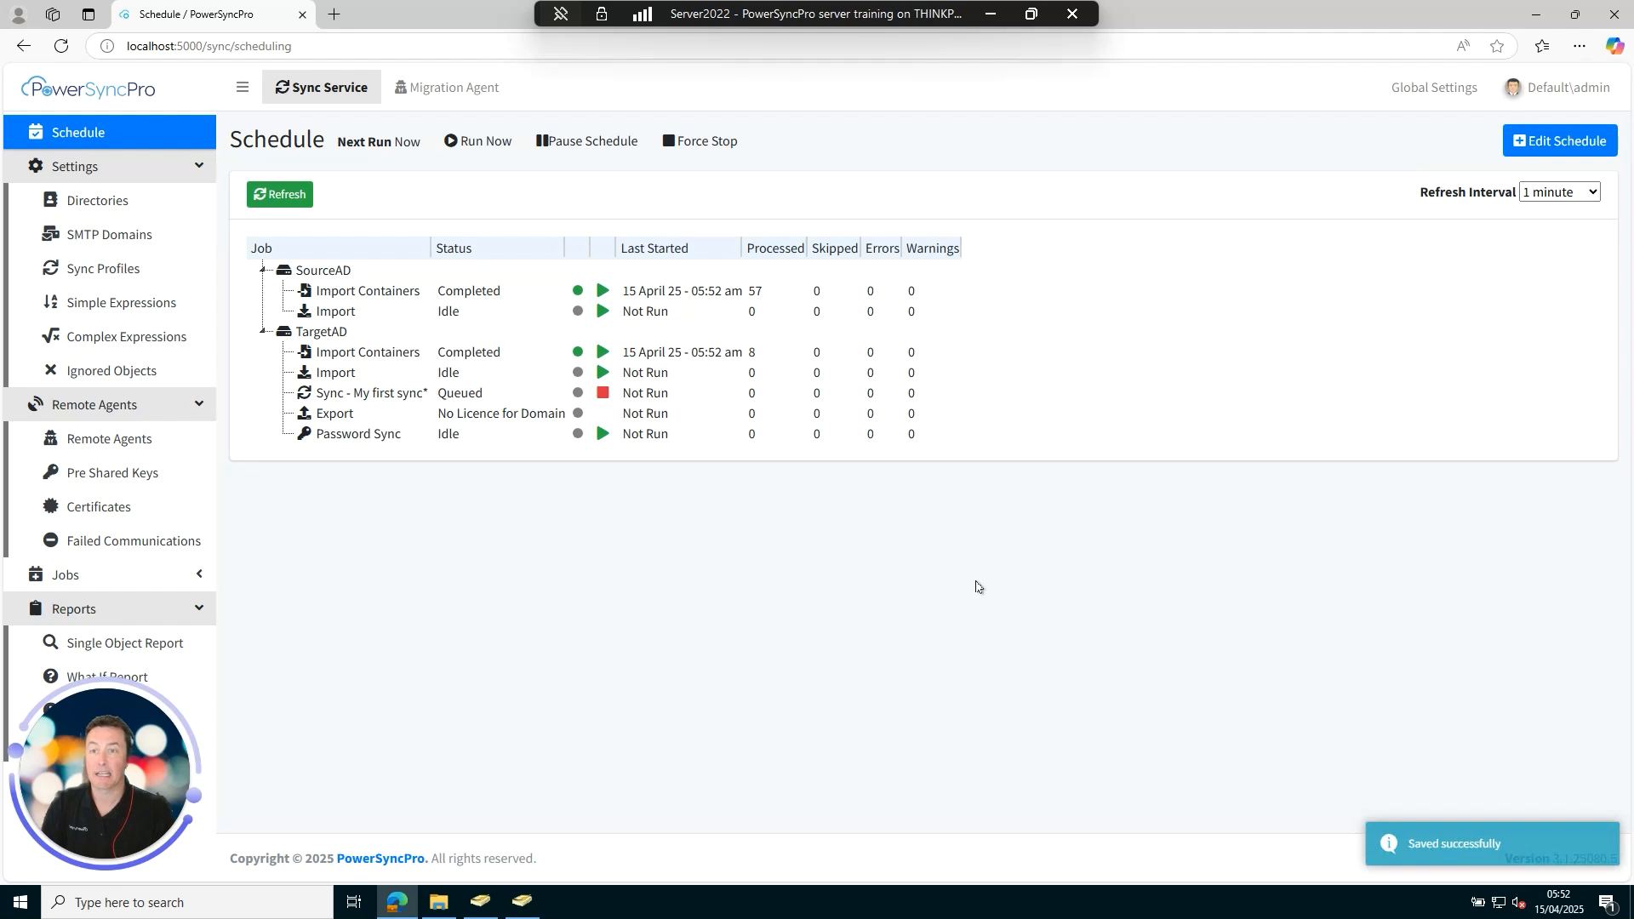
Refresh the job status until both imports finish and My first sync shows 300 processed.
left_click(282, 195)
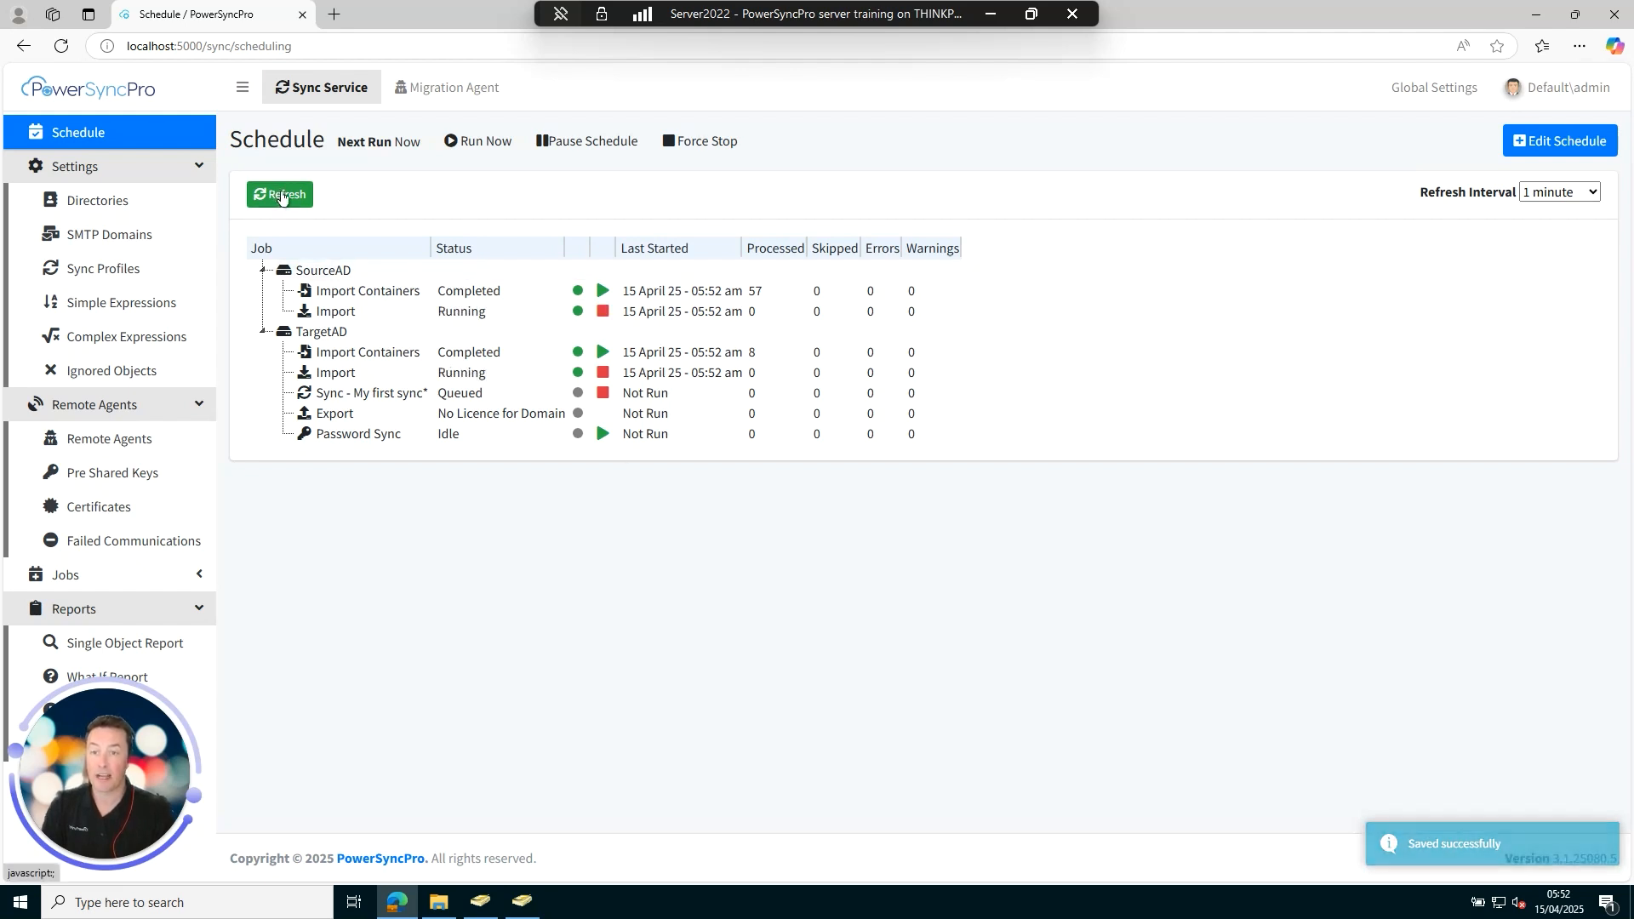
left_click(283, 197)
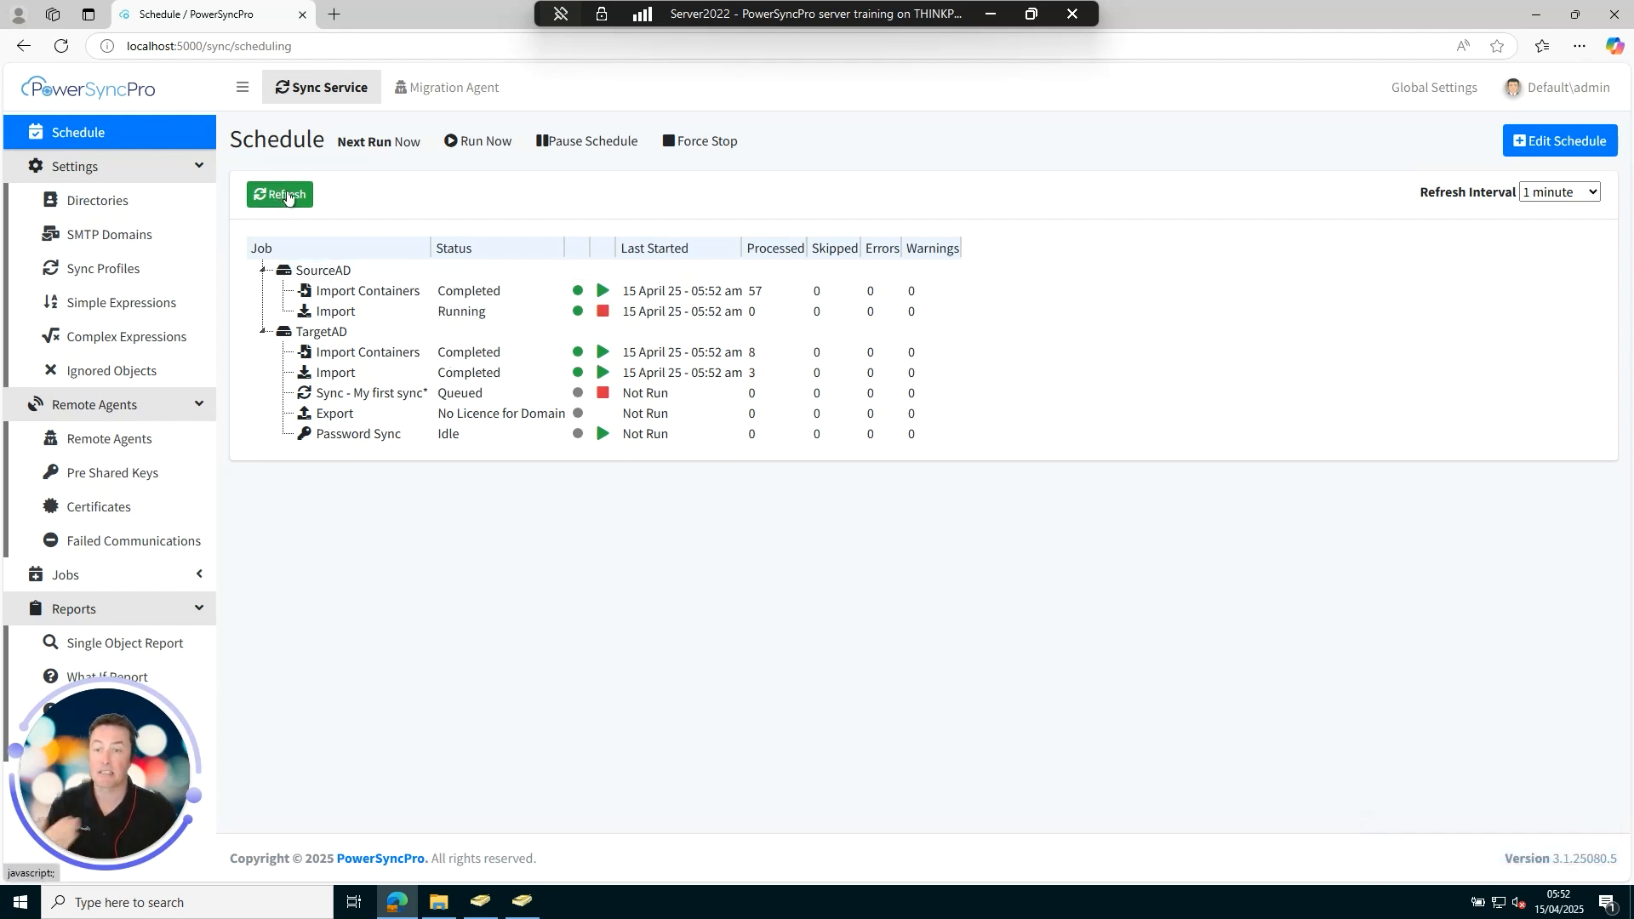
left_click(287, 197)
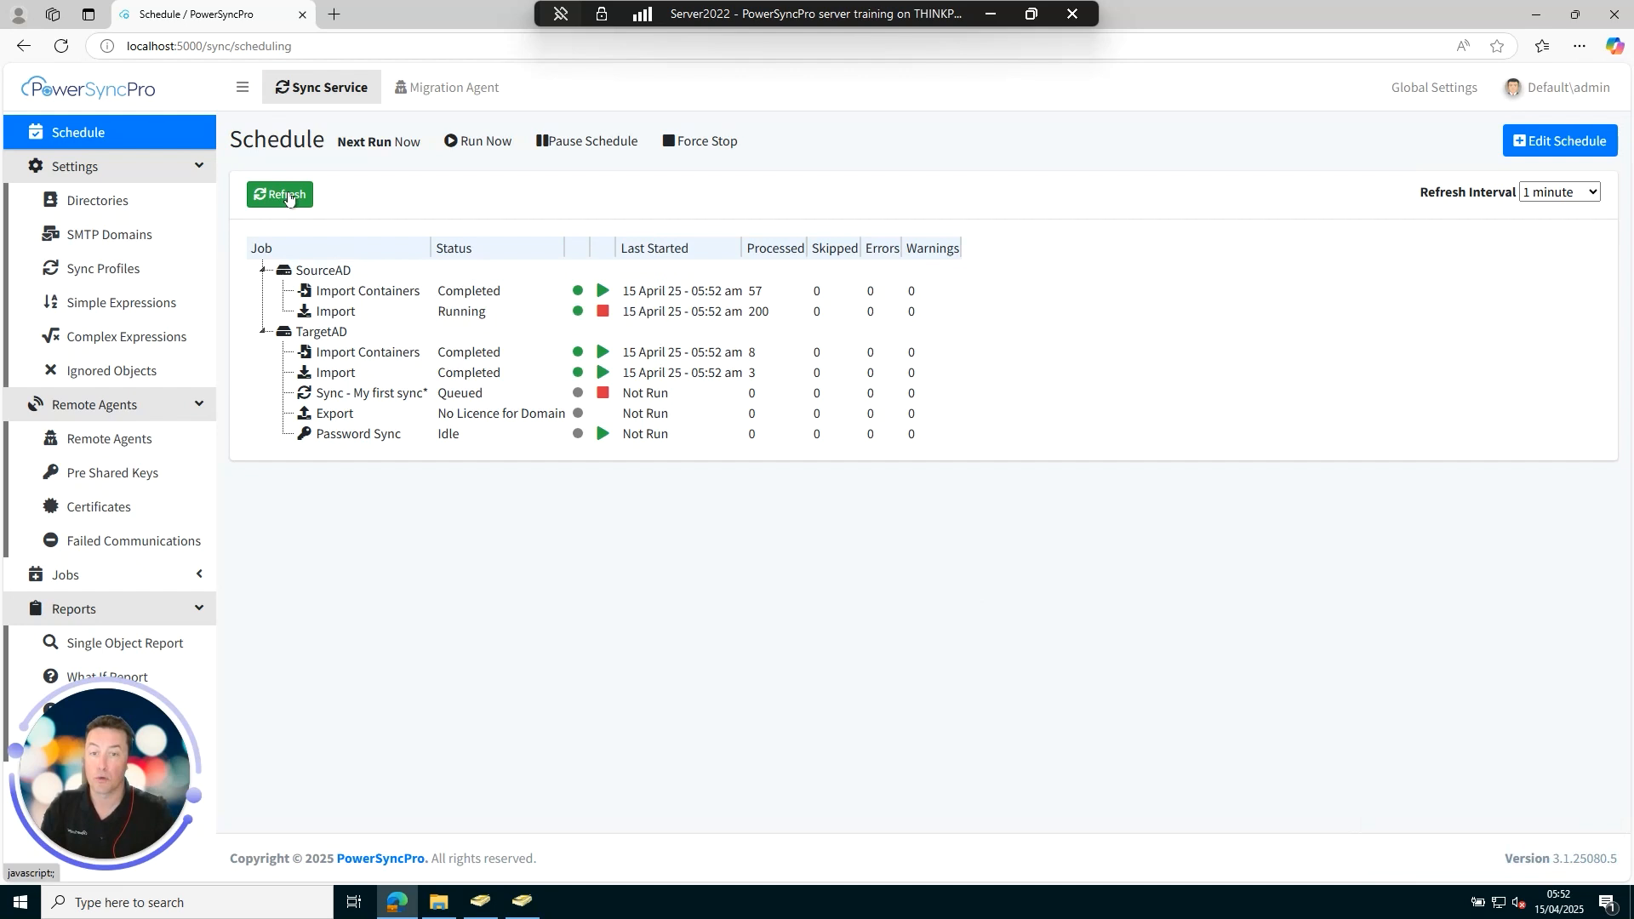
left_click(288, 197)
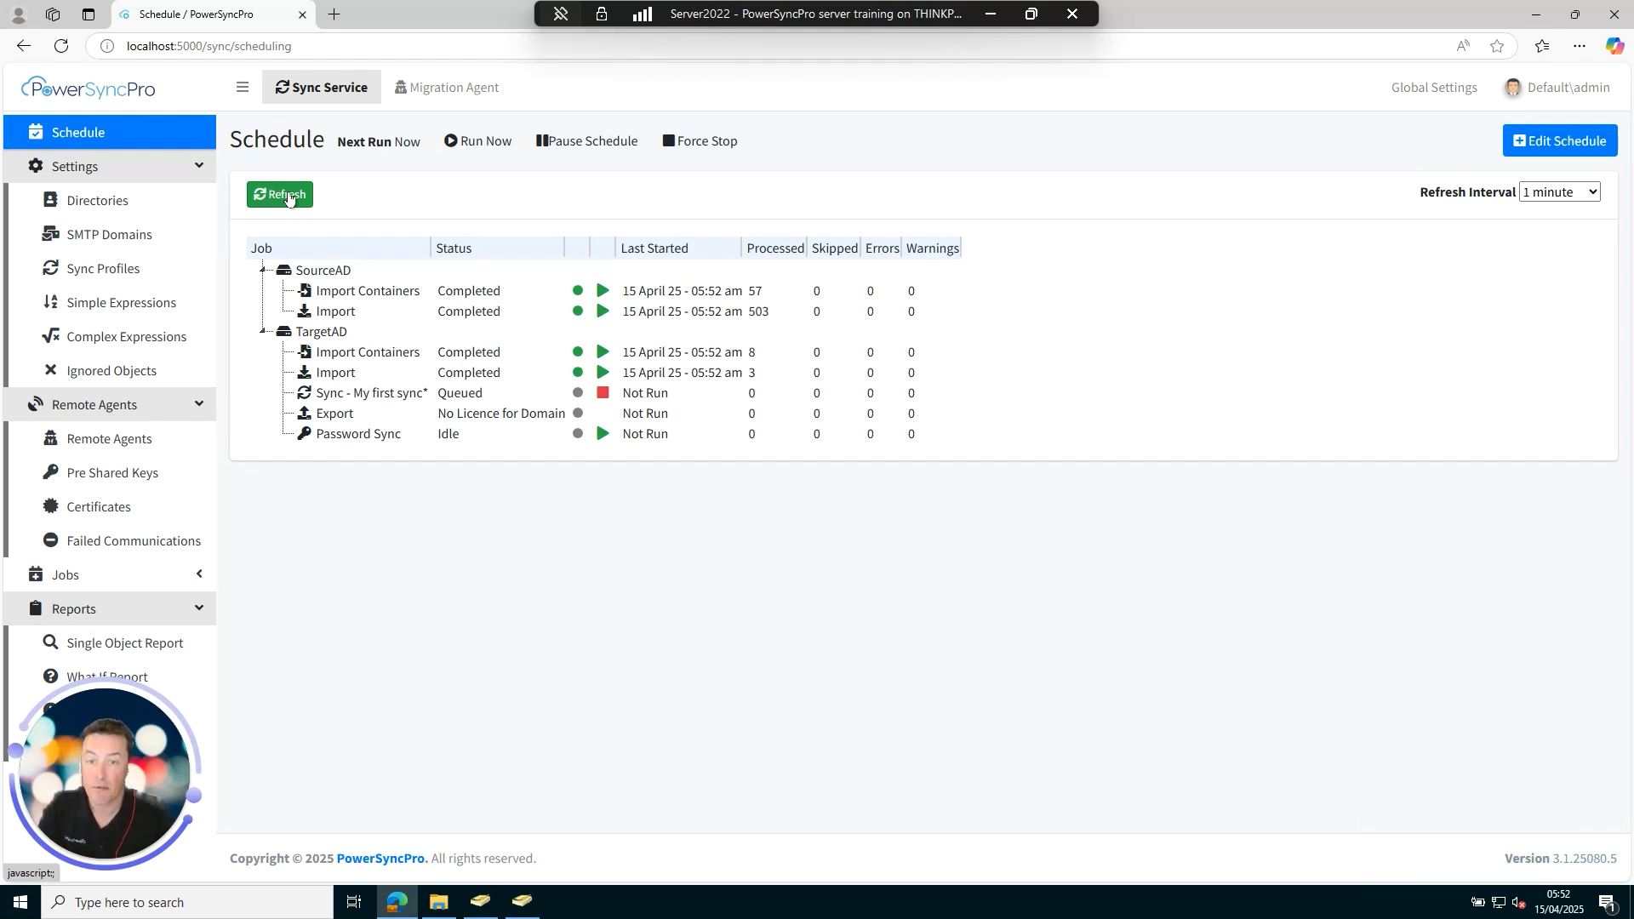
left_click(287, 197)
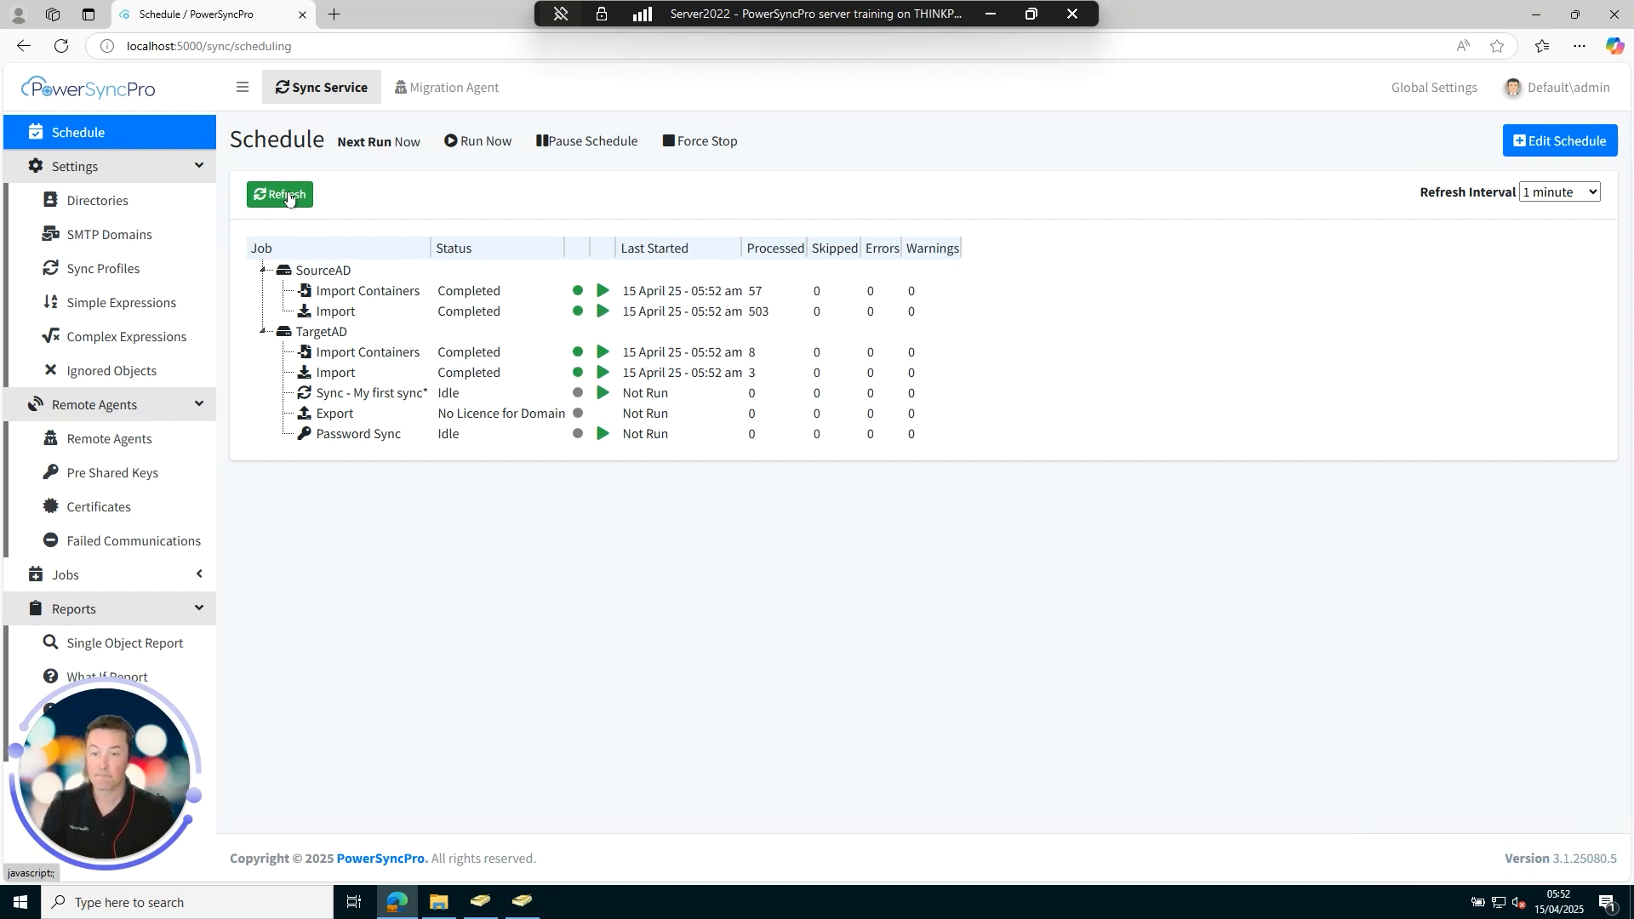
left_click(288, 197)
left_click(288, 197)
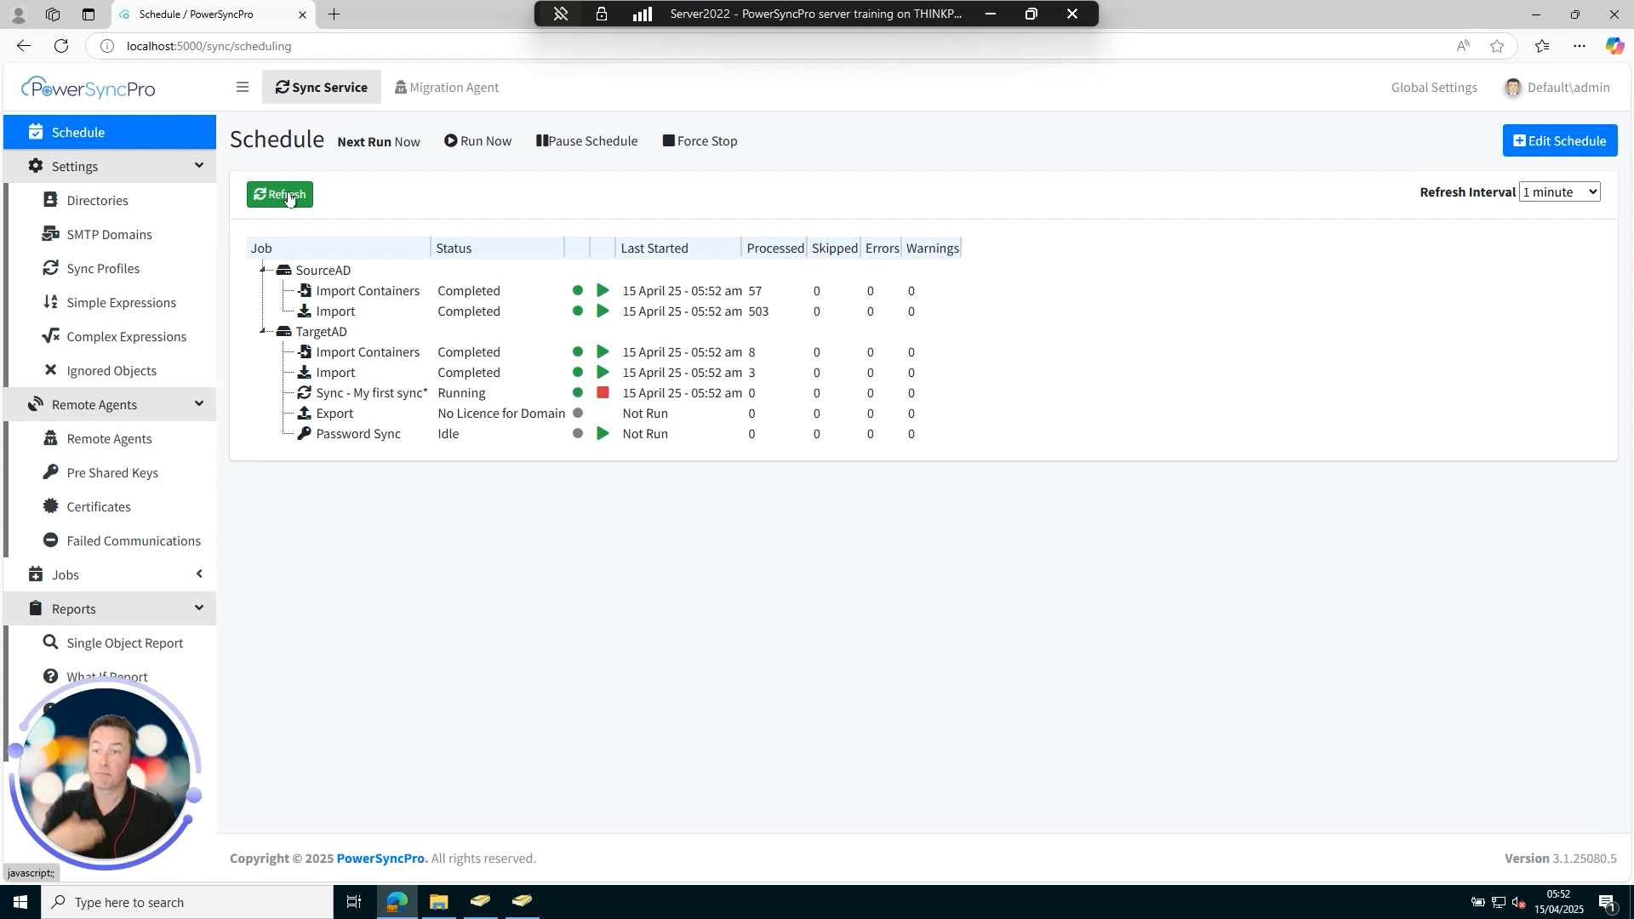
left_click(288, 197)
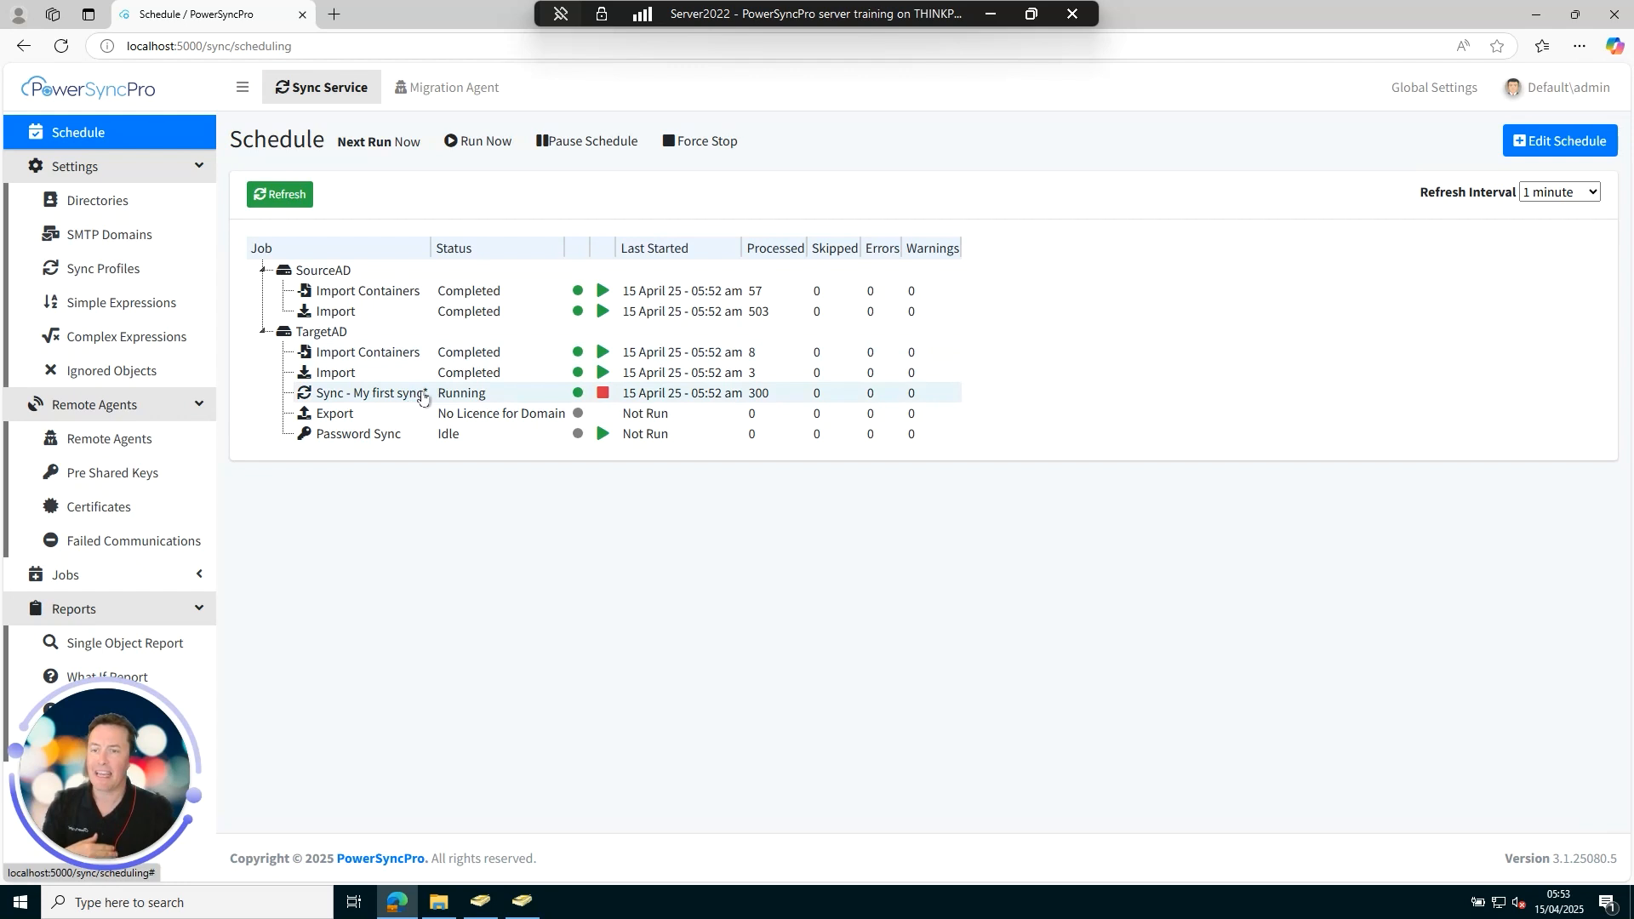
Open the What If report for My first sync and the first listed user's details.
right_click(380, 395)
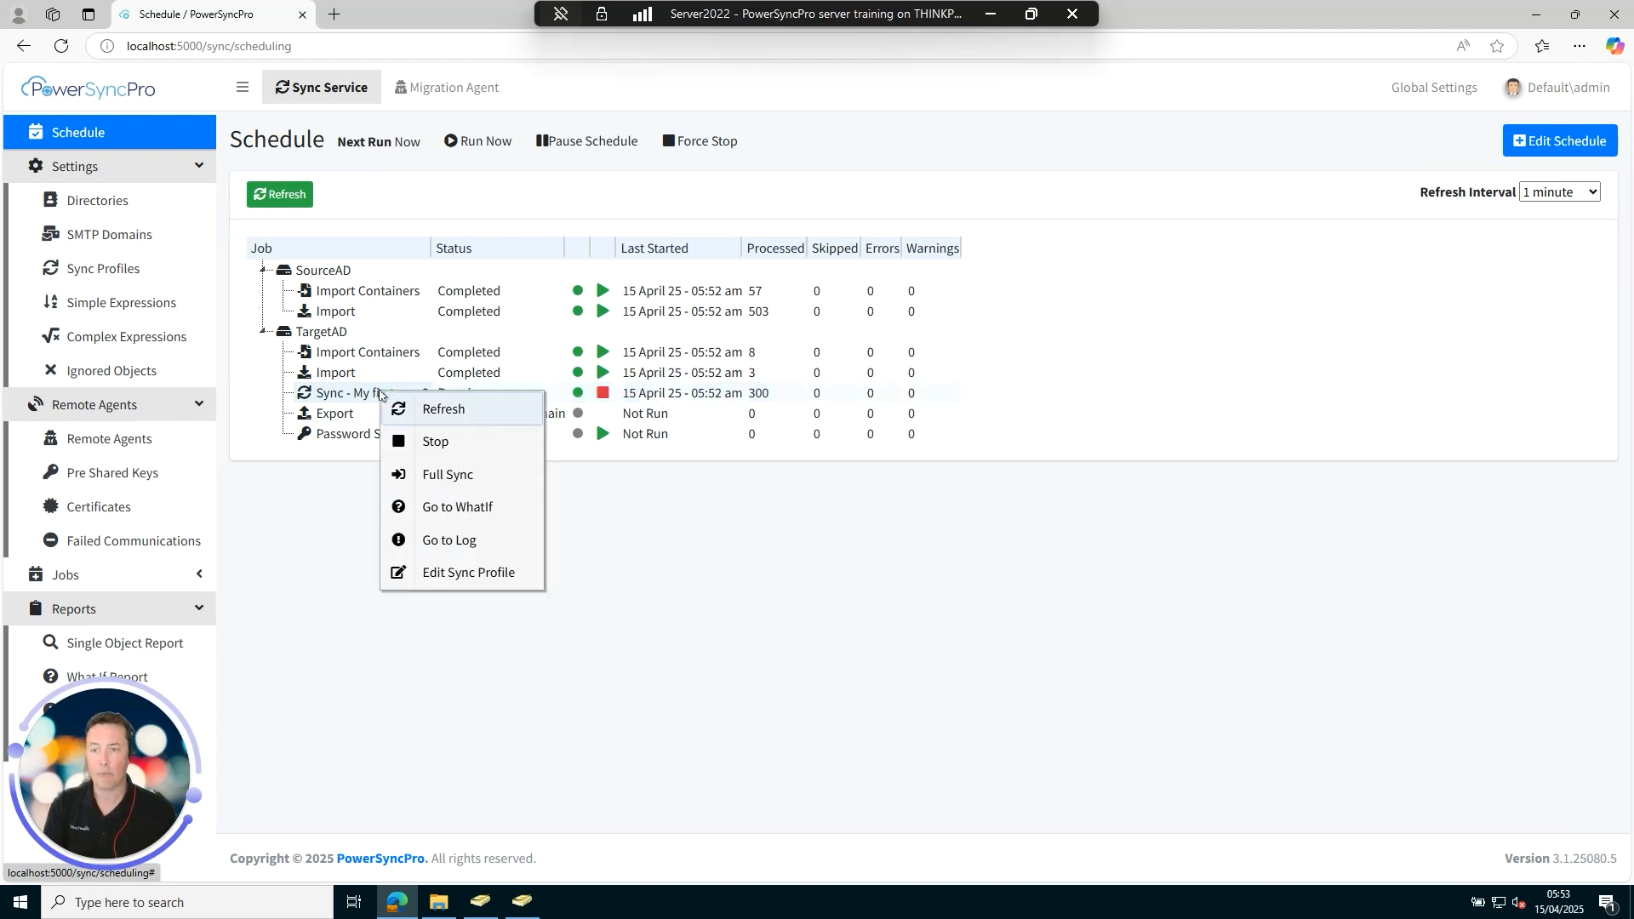
left_click(490, 513)
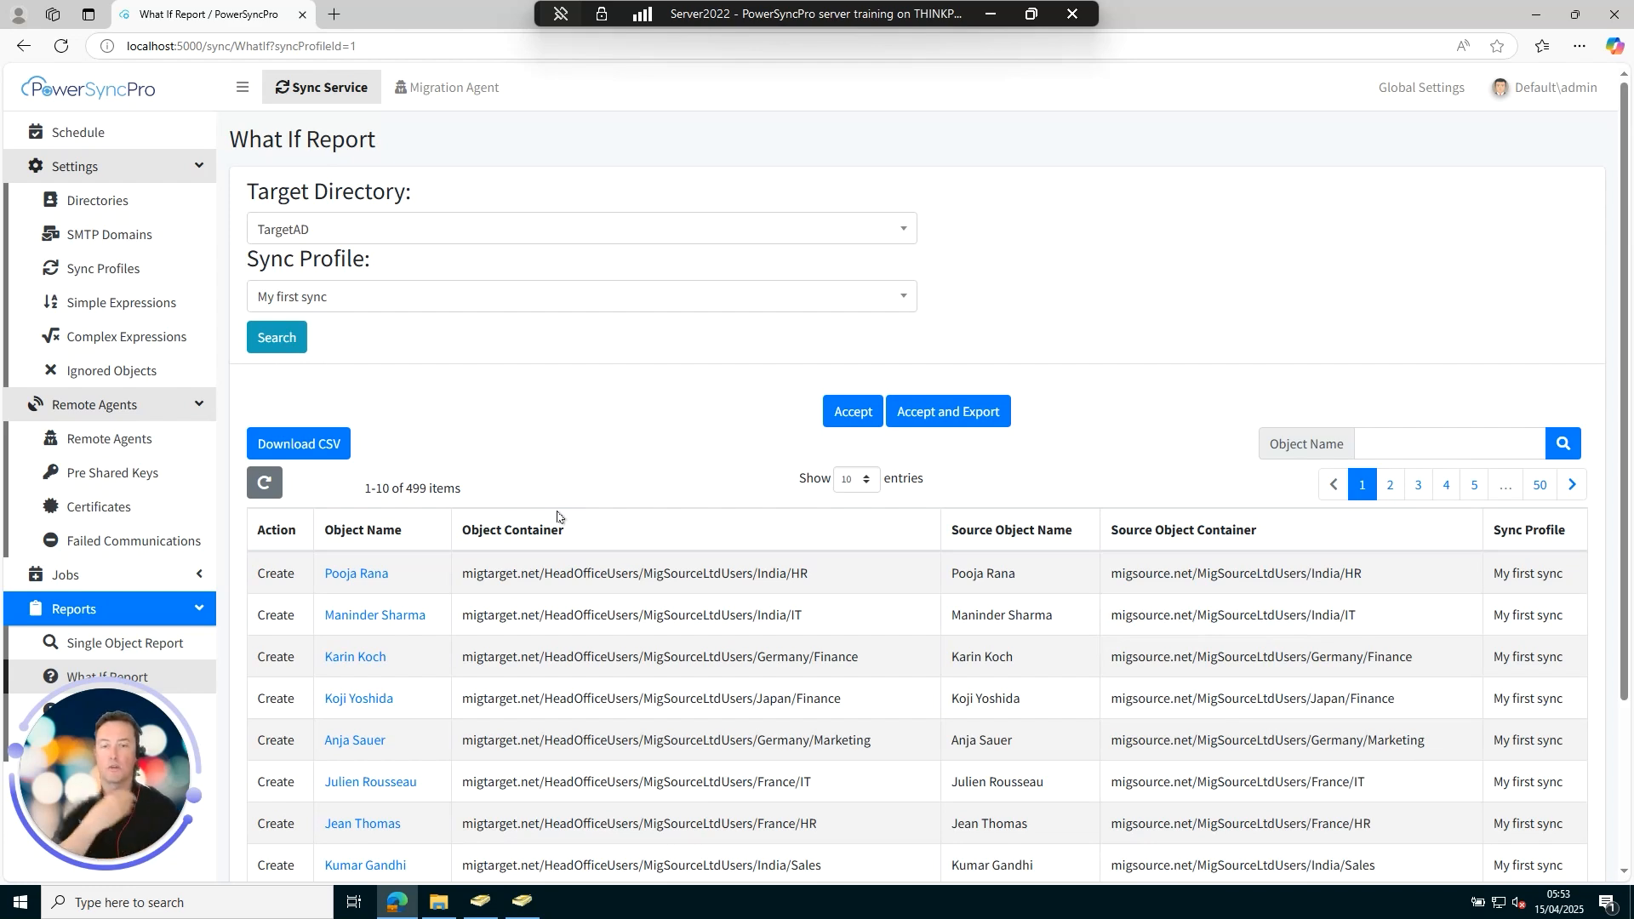
left_click(349, 572)
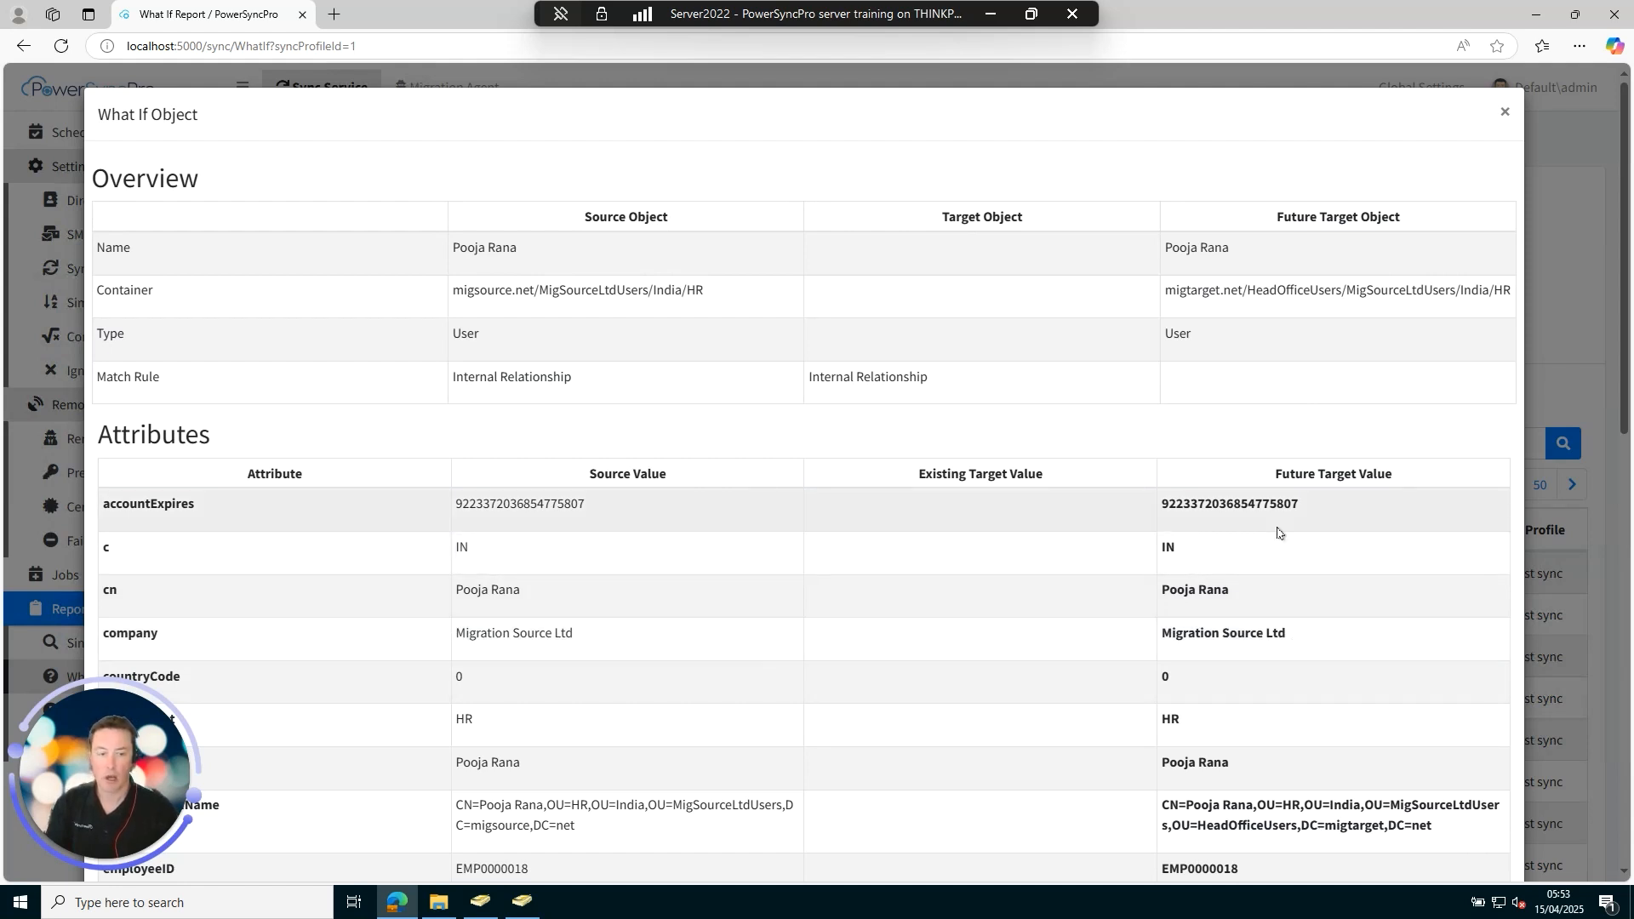
Review the predicted attributes, comparing display name and migsource.net mail source and target values.
scroll(1277, 532, "down", 1)
scroll(1276, 532, "down", 1)
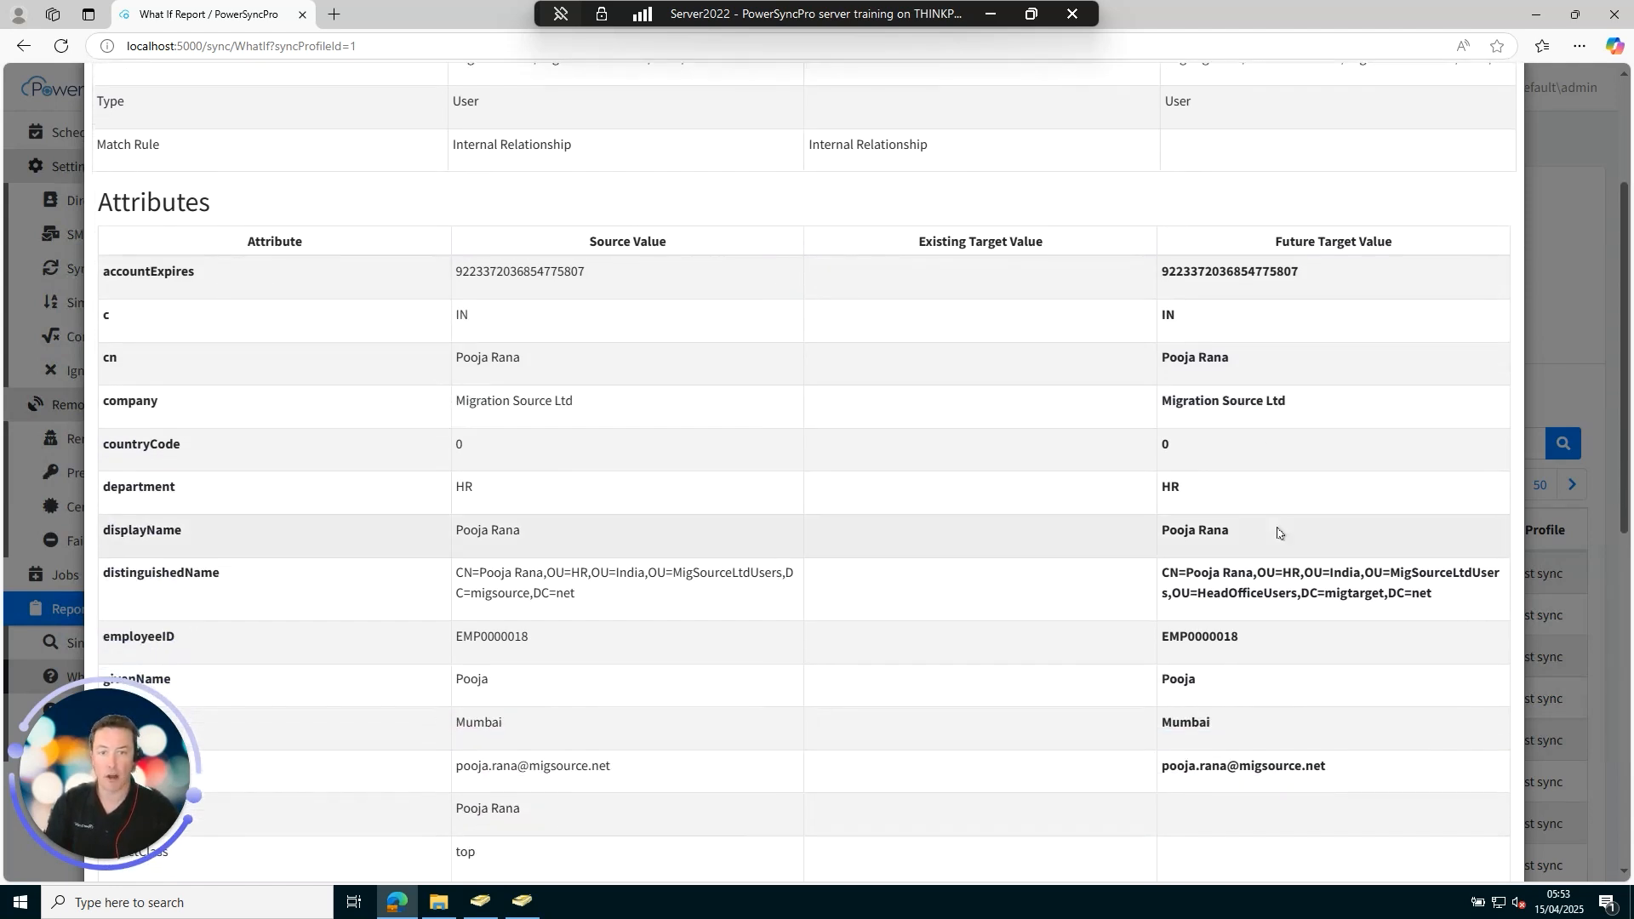
scroll(1277, 533, "down", 2)
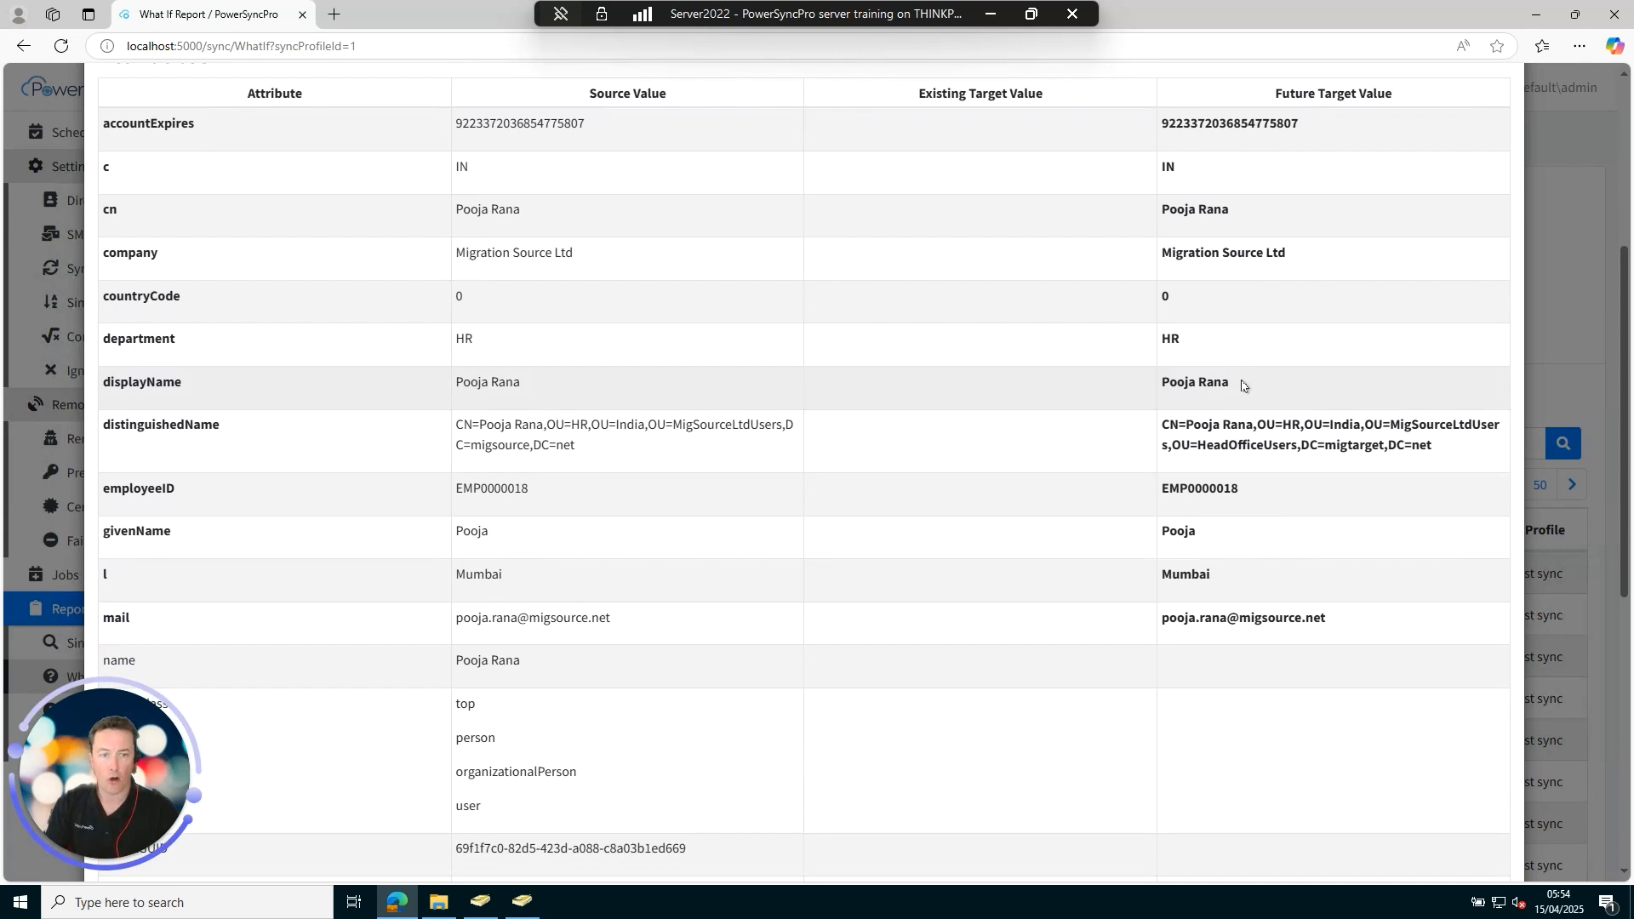
left_click_drag(1173, 390, 1243, 389)
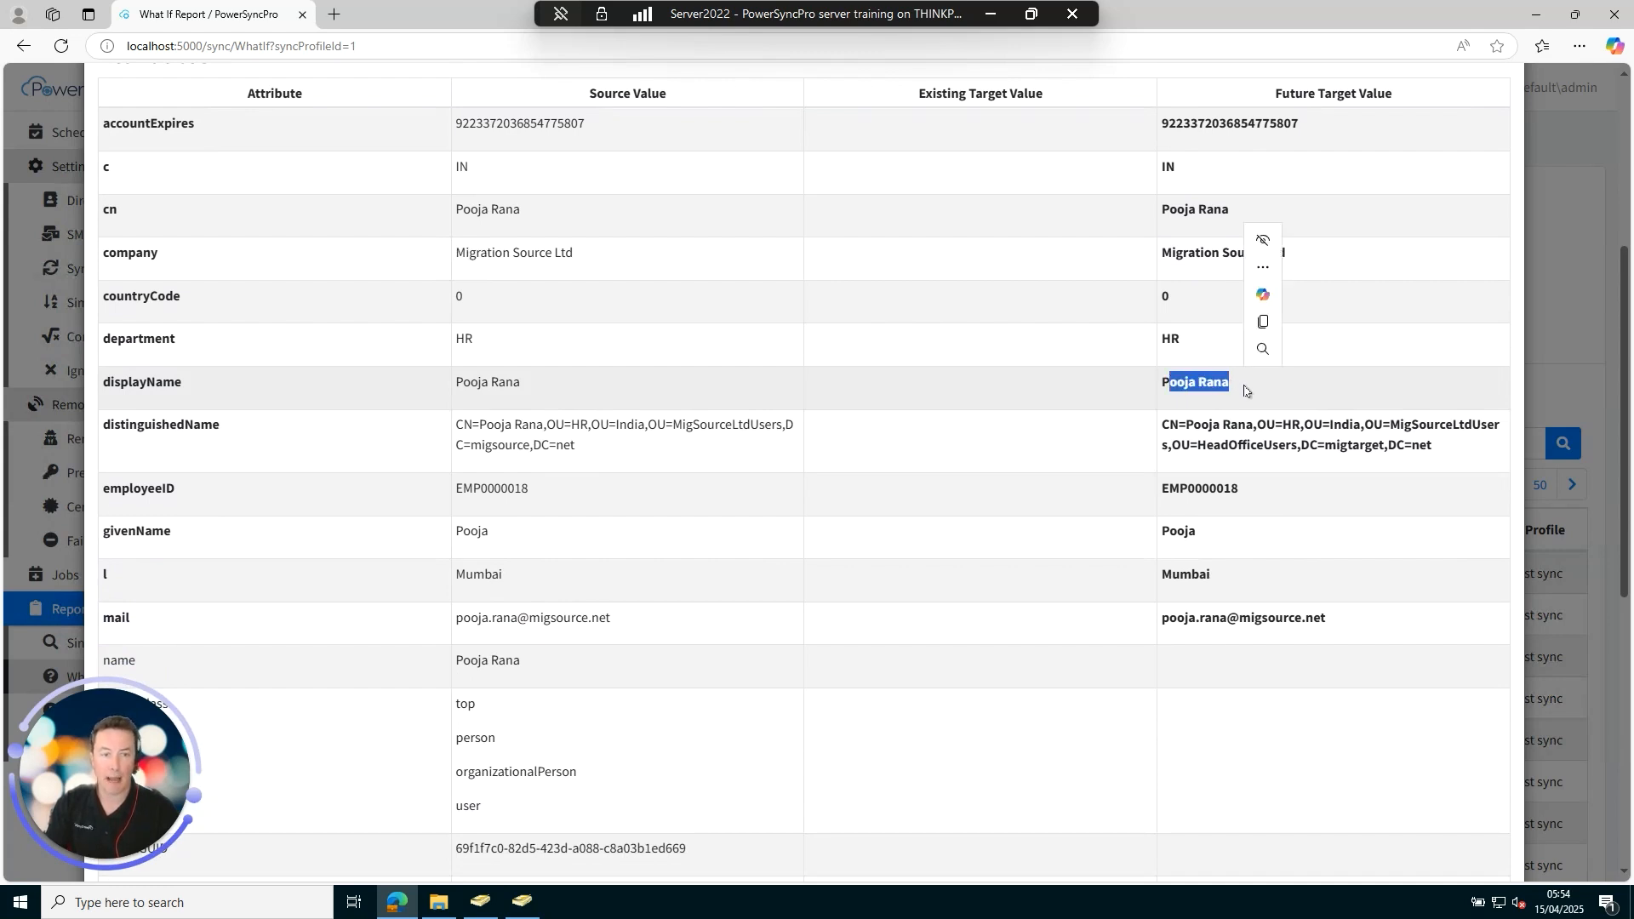
left_click(1258, 393)
scroll(1257, 392, "down", 3)
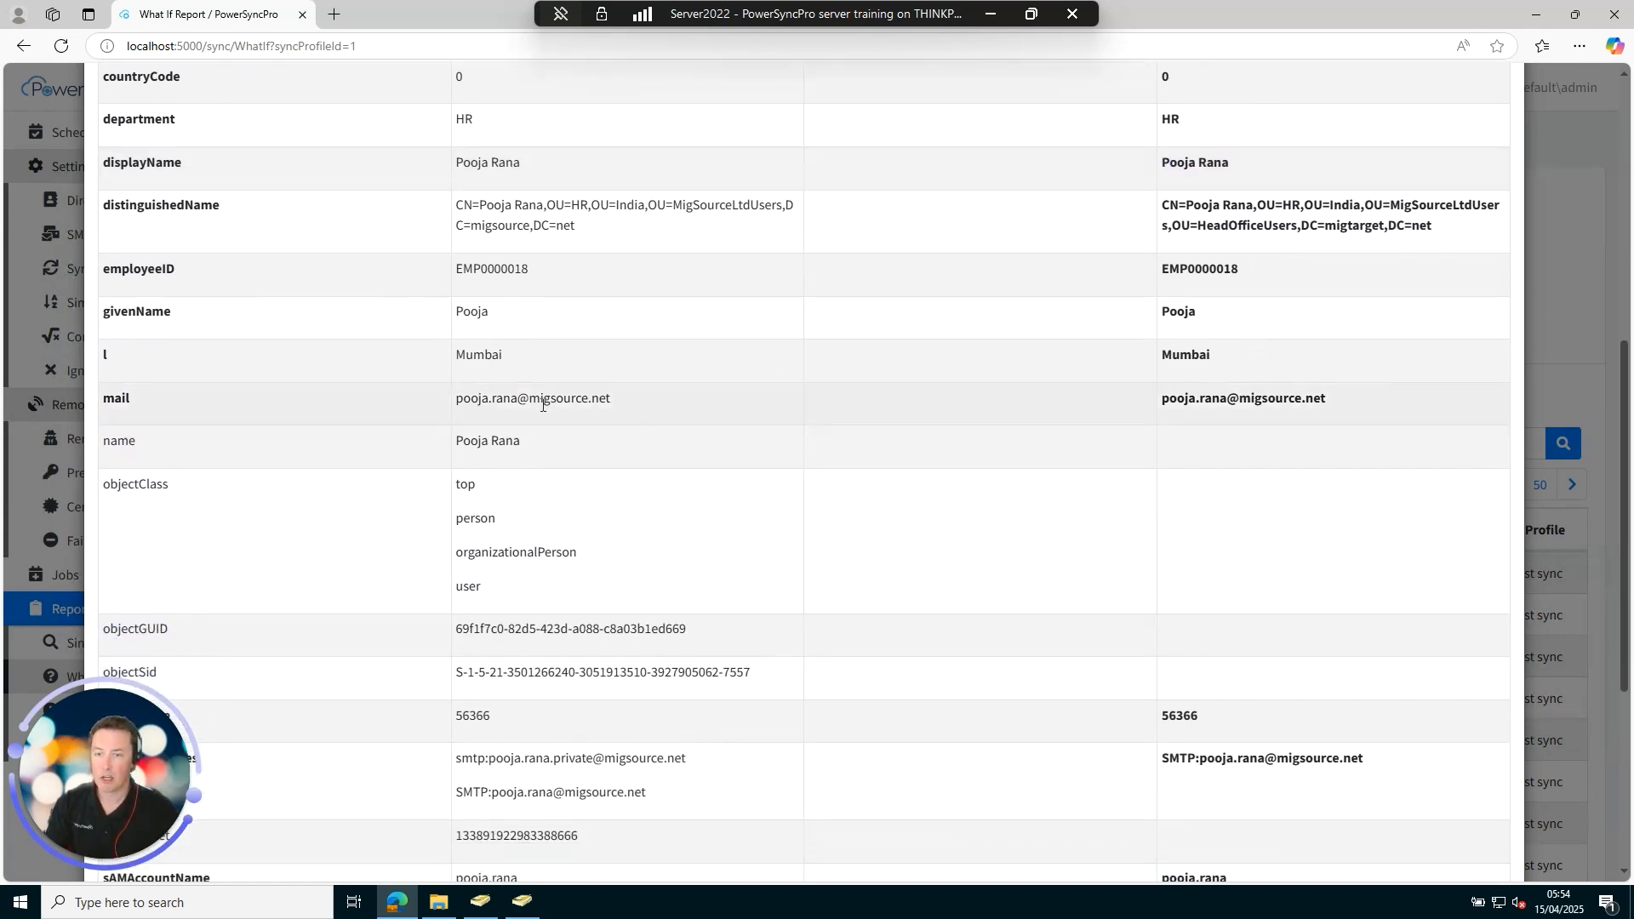
left_click_drag(528, 398, 616, 400)
left_click(640, 418)
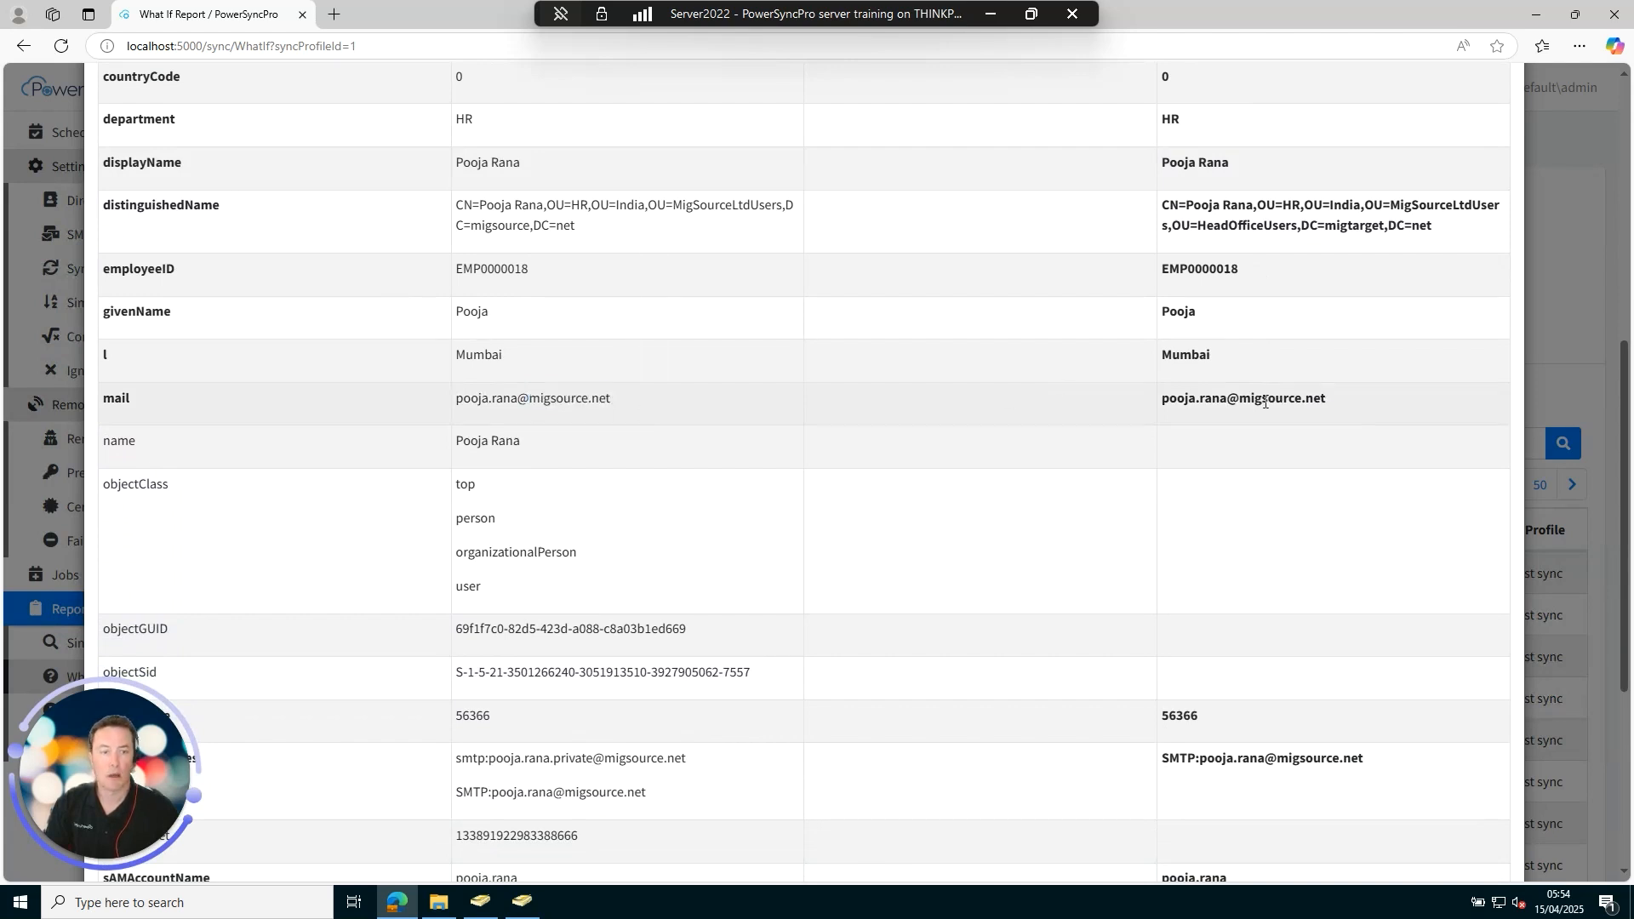
left_click_drag(1240, 399, 1345, 403)
left_click(1352, 405)
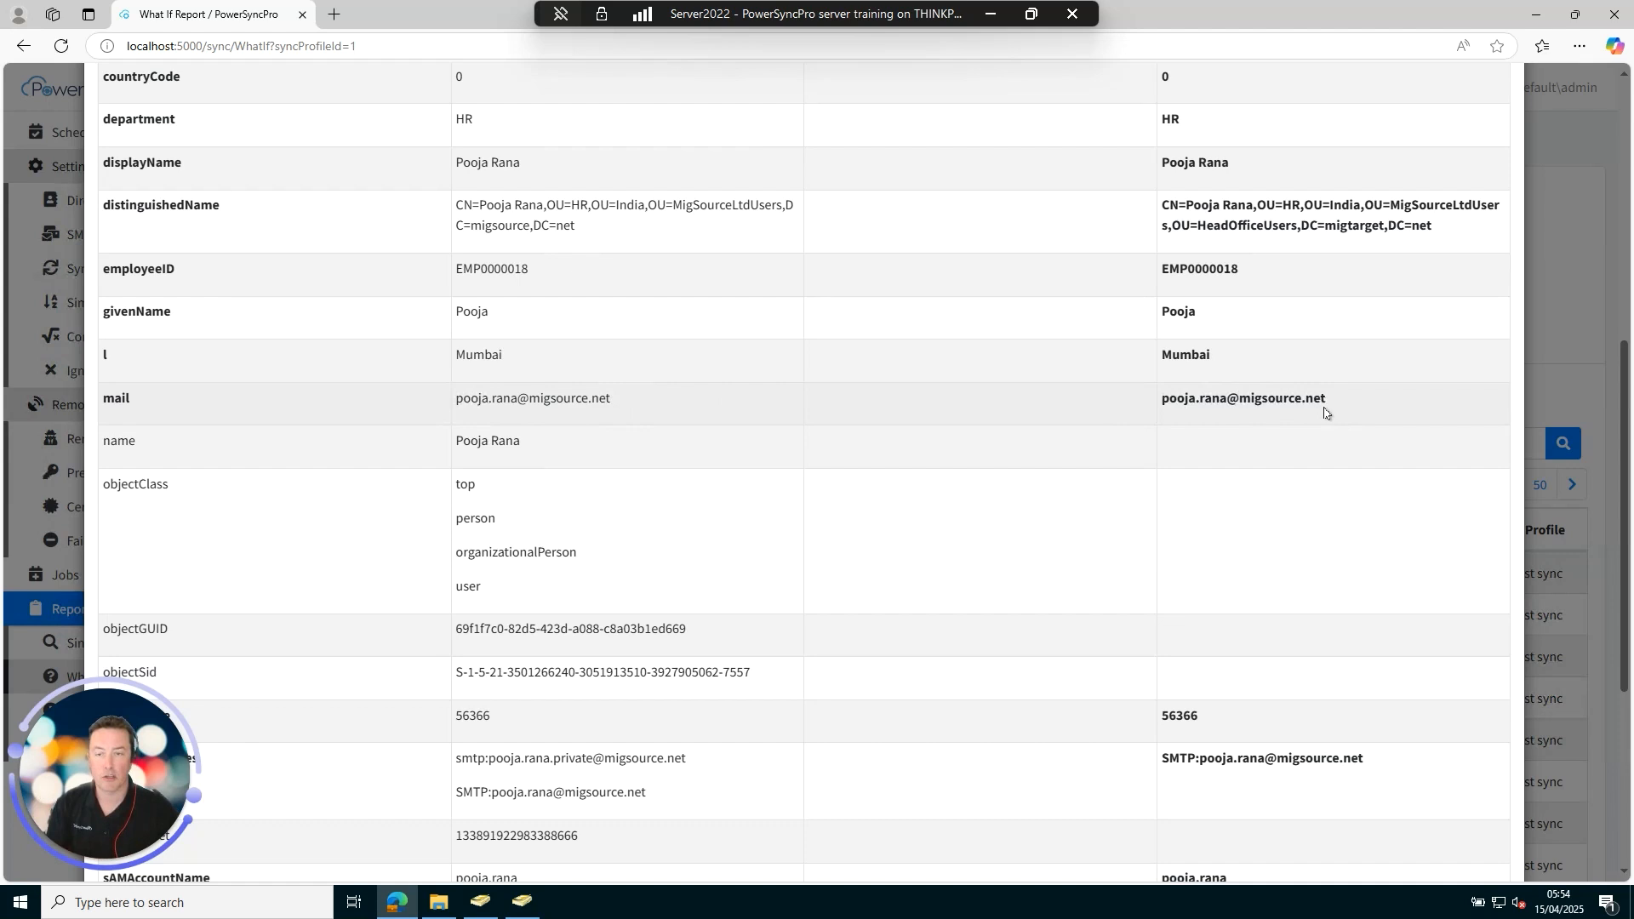
scroll(1151, 441, "down", 1)
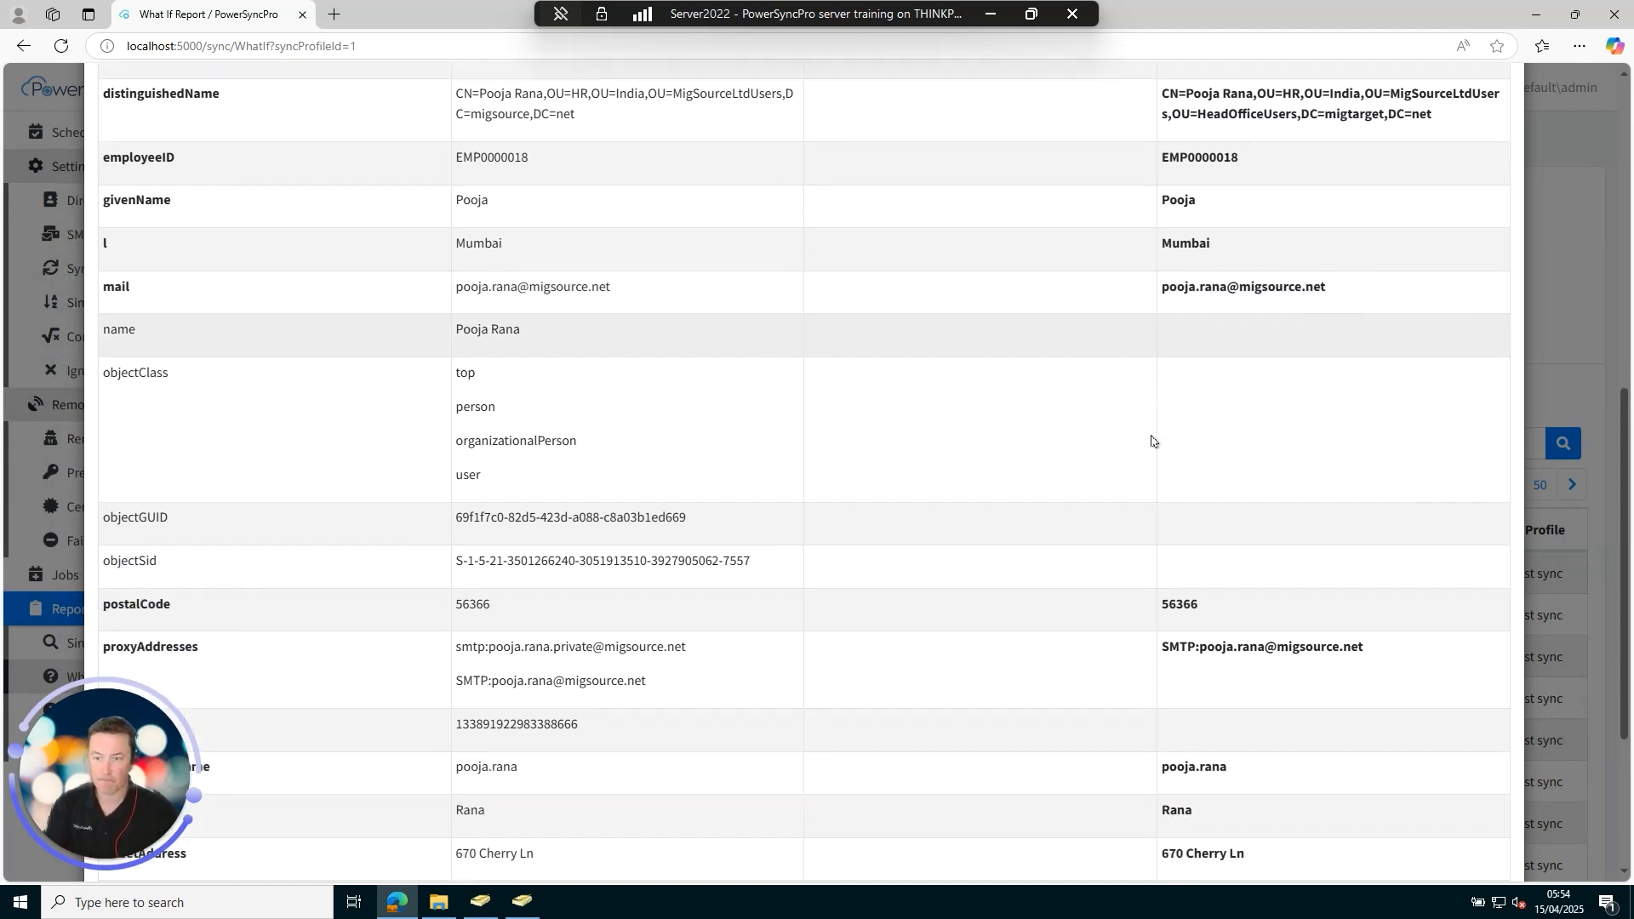
scroll(1151, 440, "down", 3)
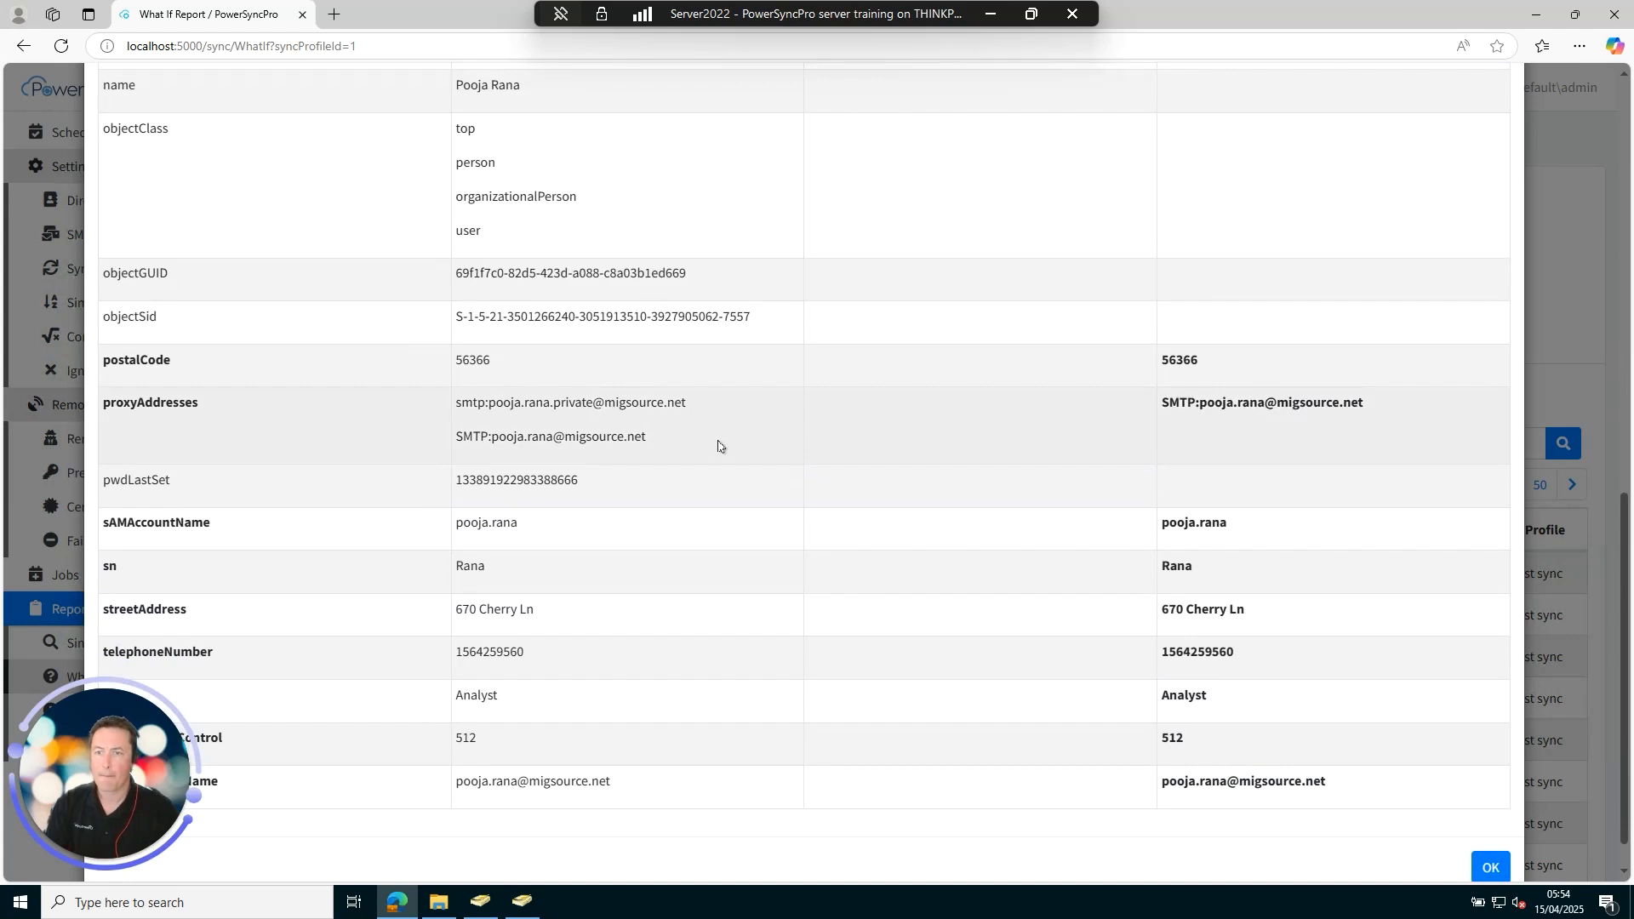
scroll(716, 449, "down", 1)
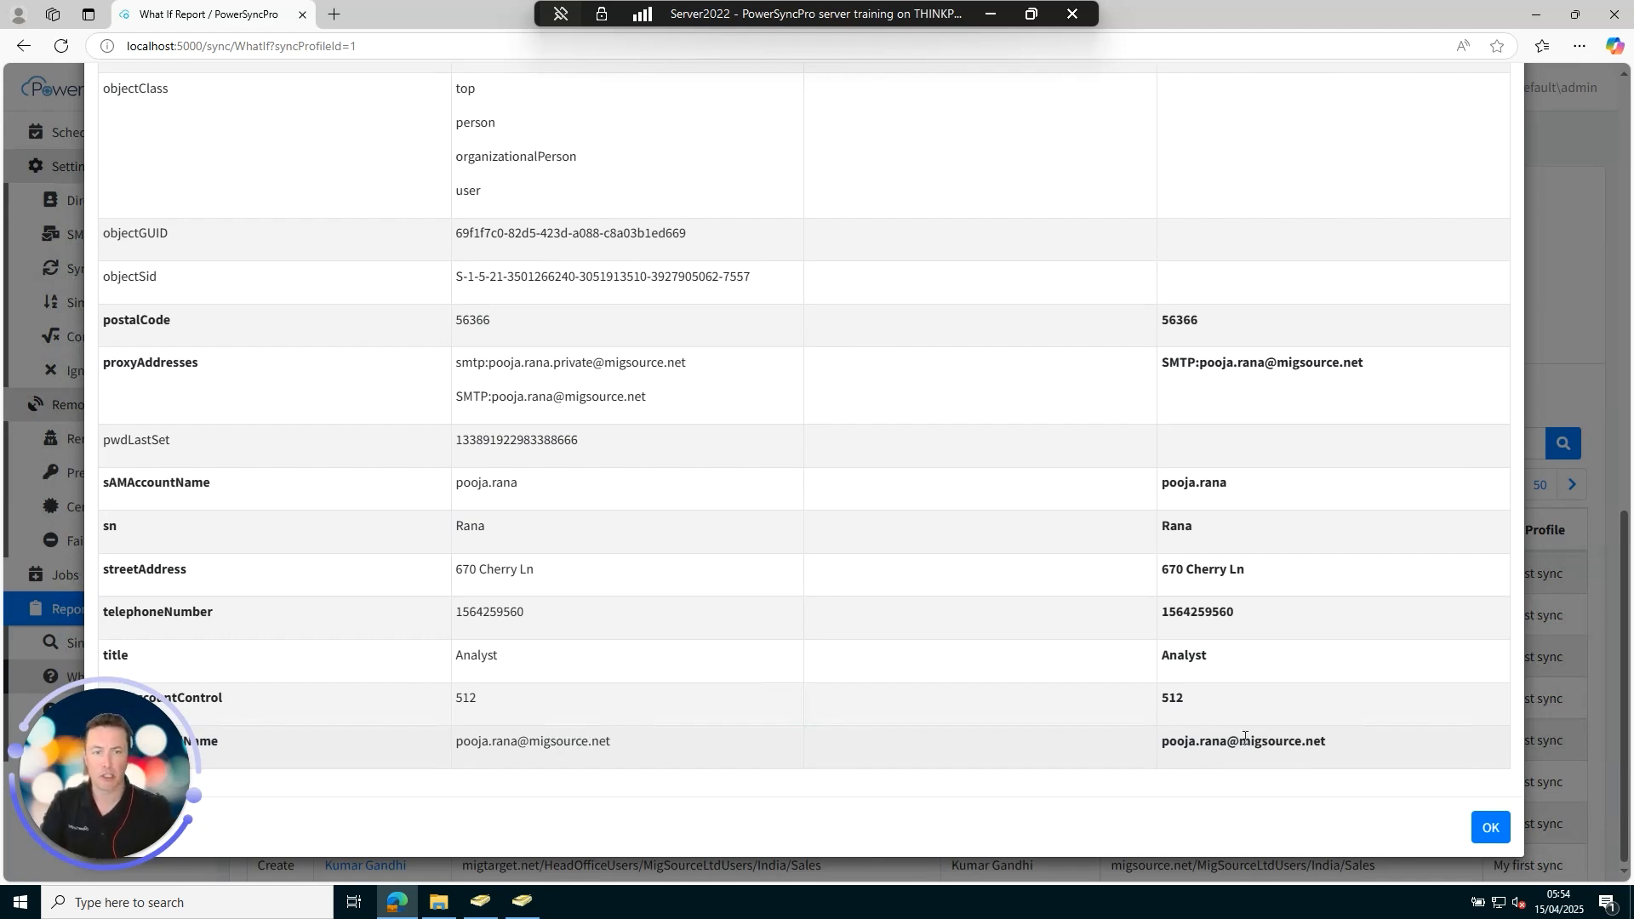
Open the My first sync profile's attribute mappings from the Sync Profiles list.
left_click(1490, 827)
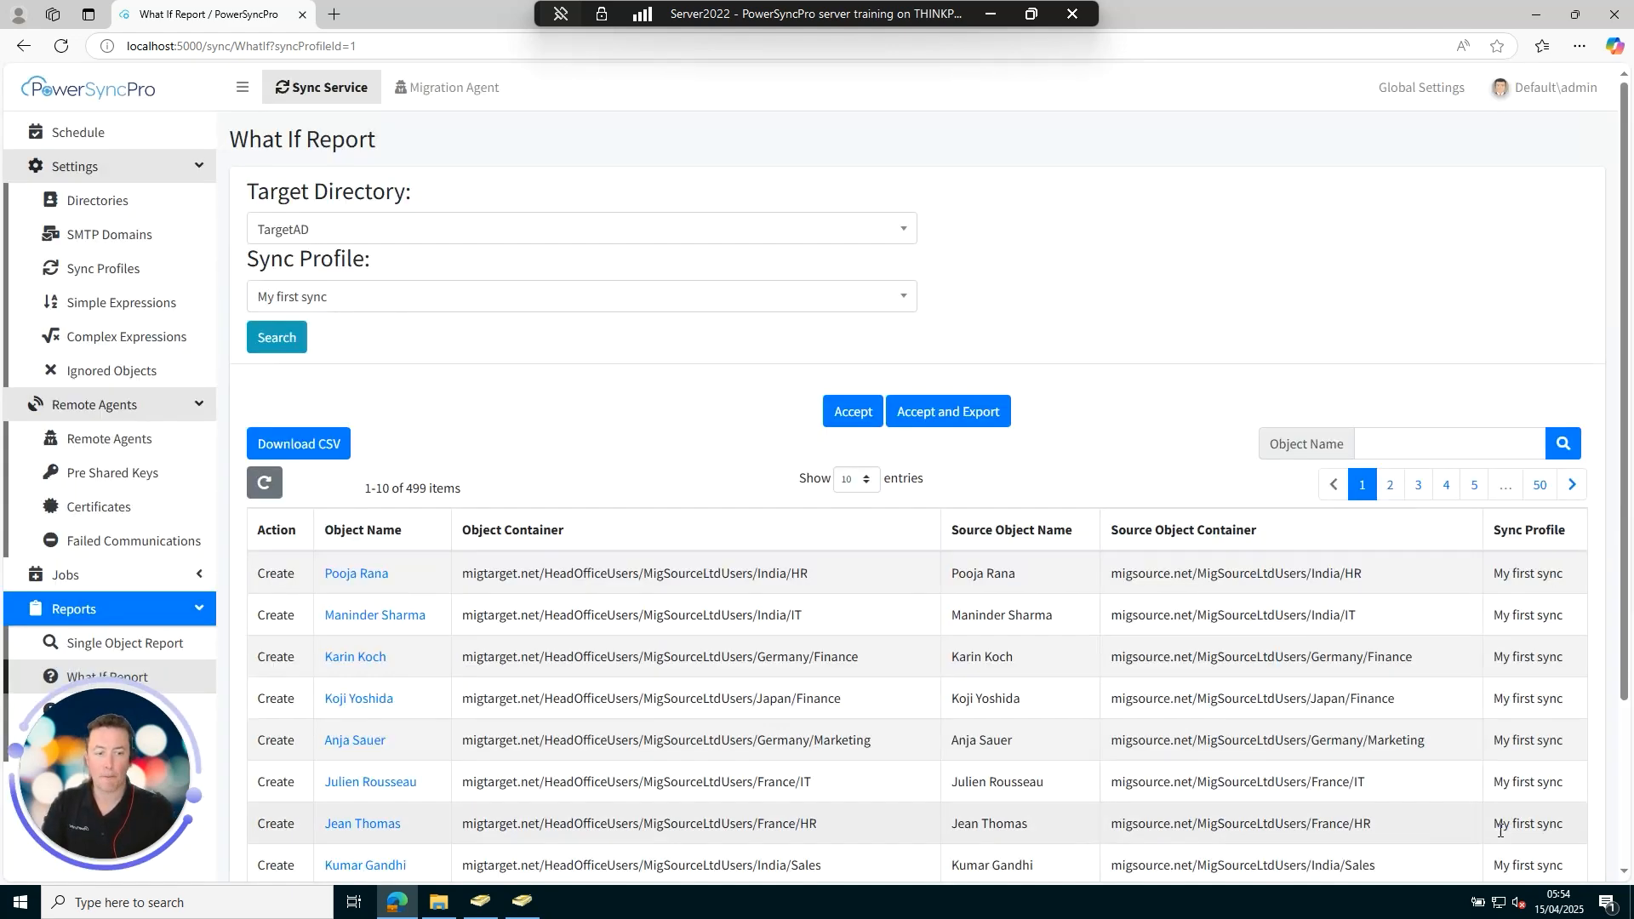
left_click(94, 274)
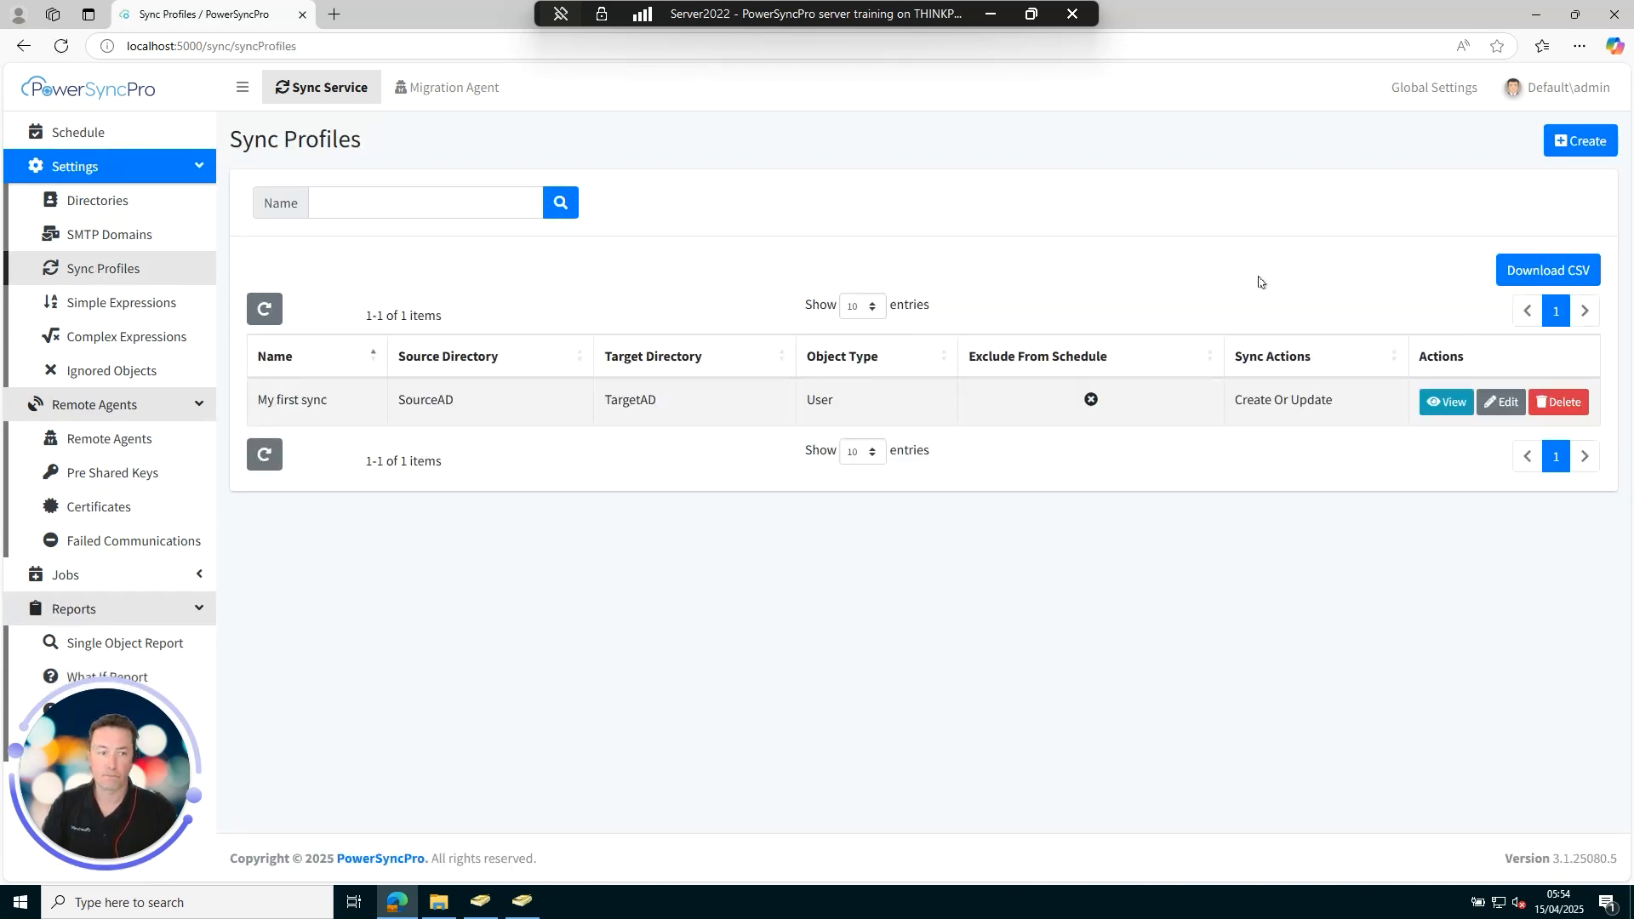
left_click(1504, 410)
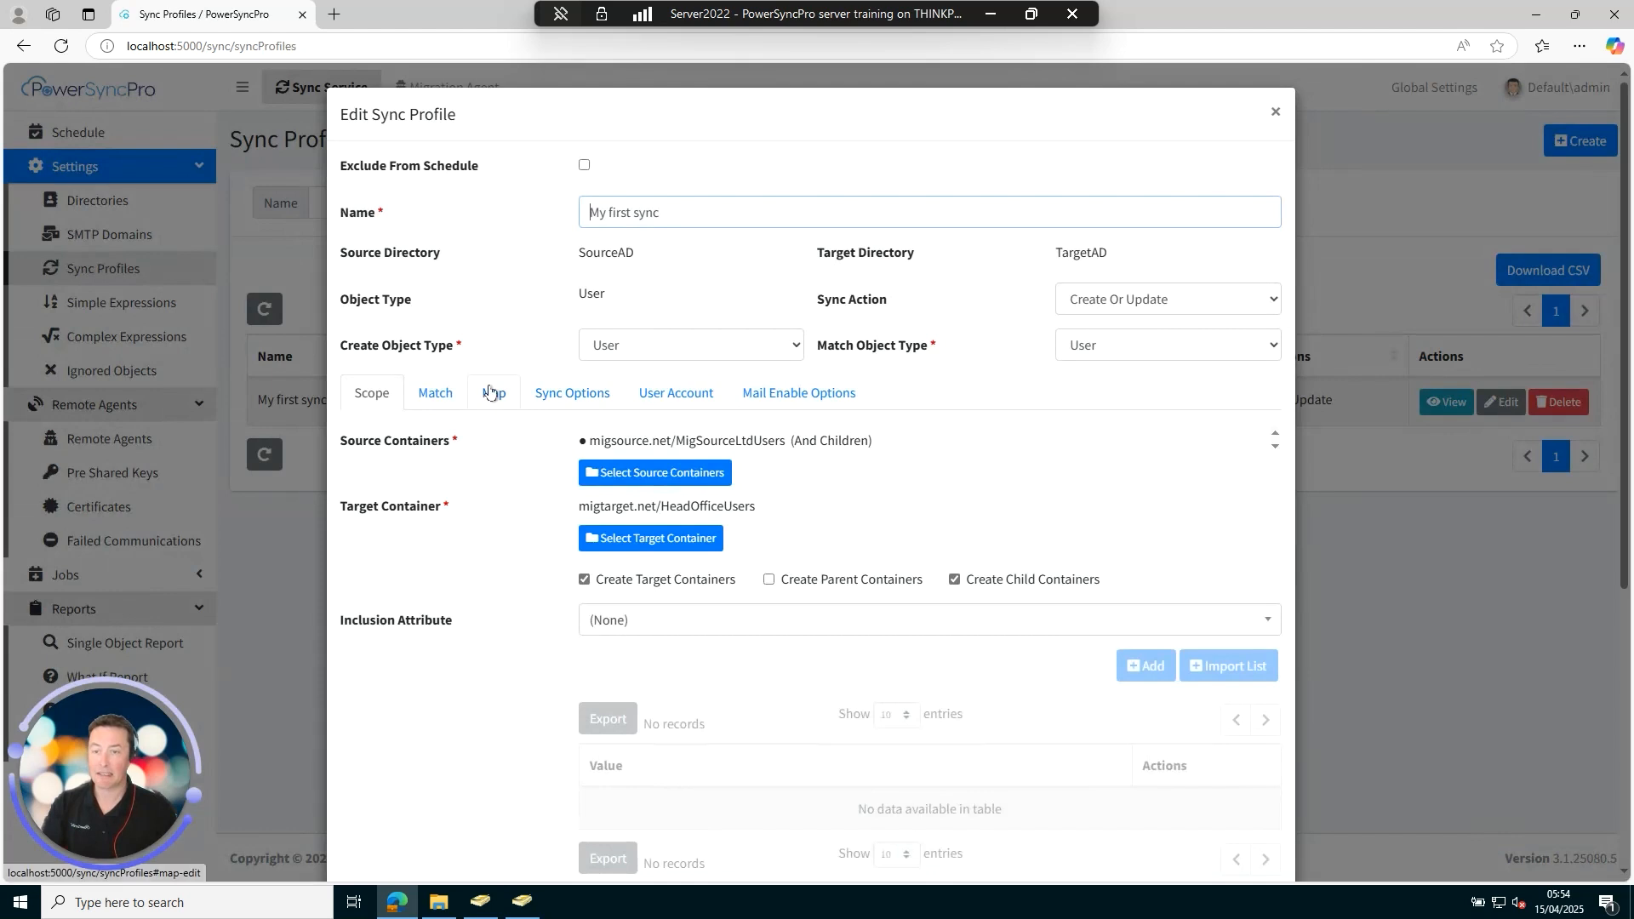
left_click(491, 392)
scroll(726, 508, "down", 3)
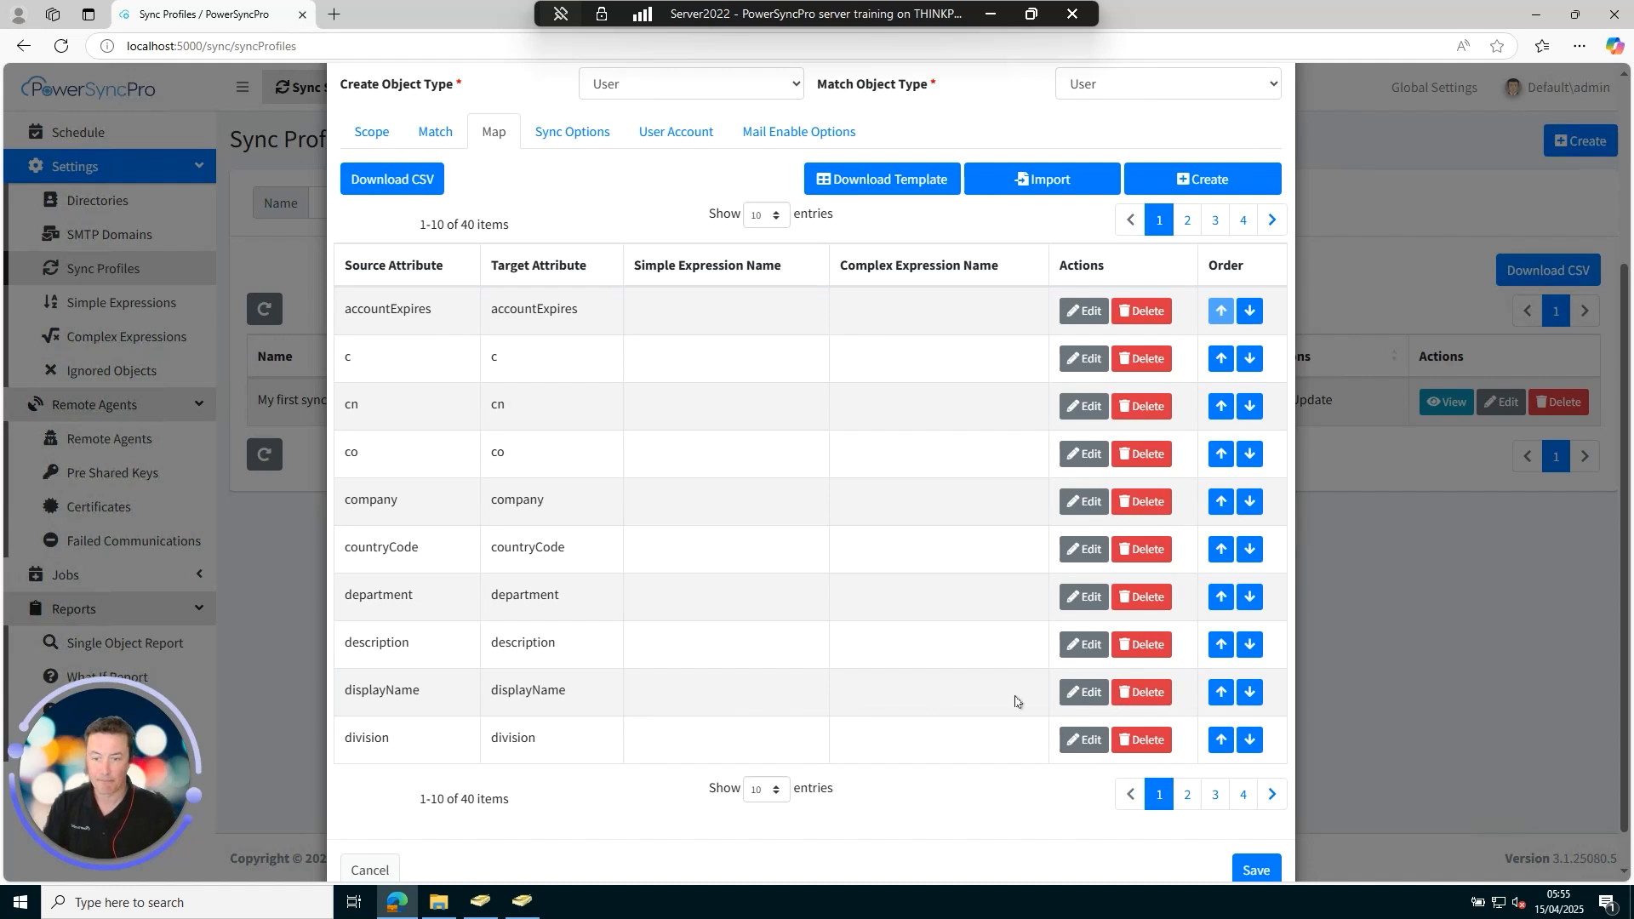
Inspect the displayName mapping's simple and complex expression options and close it unchanged.
left_click(1084, 692)
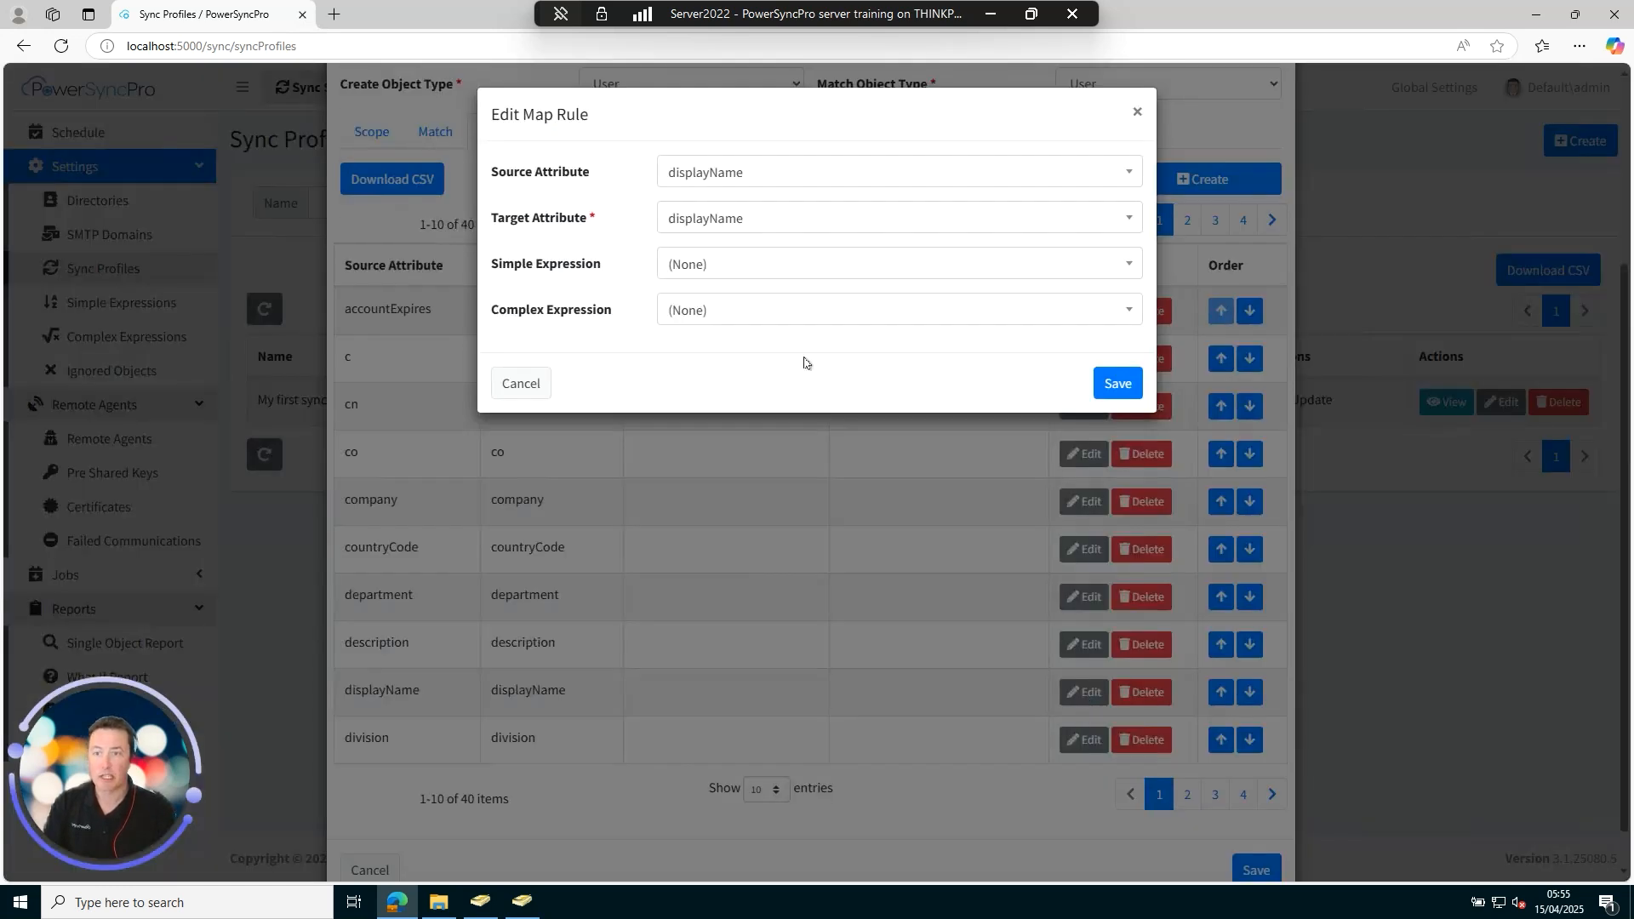
left_click(760, 265)
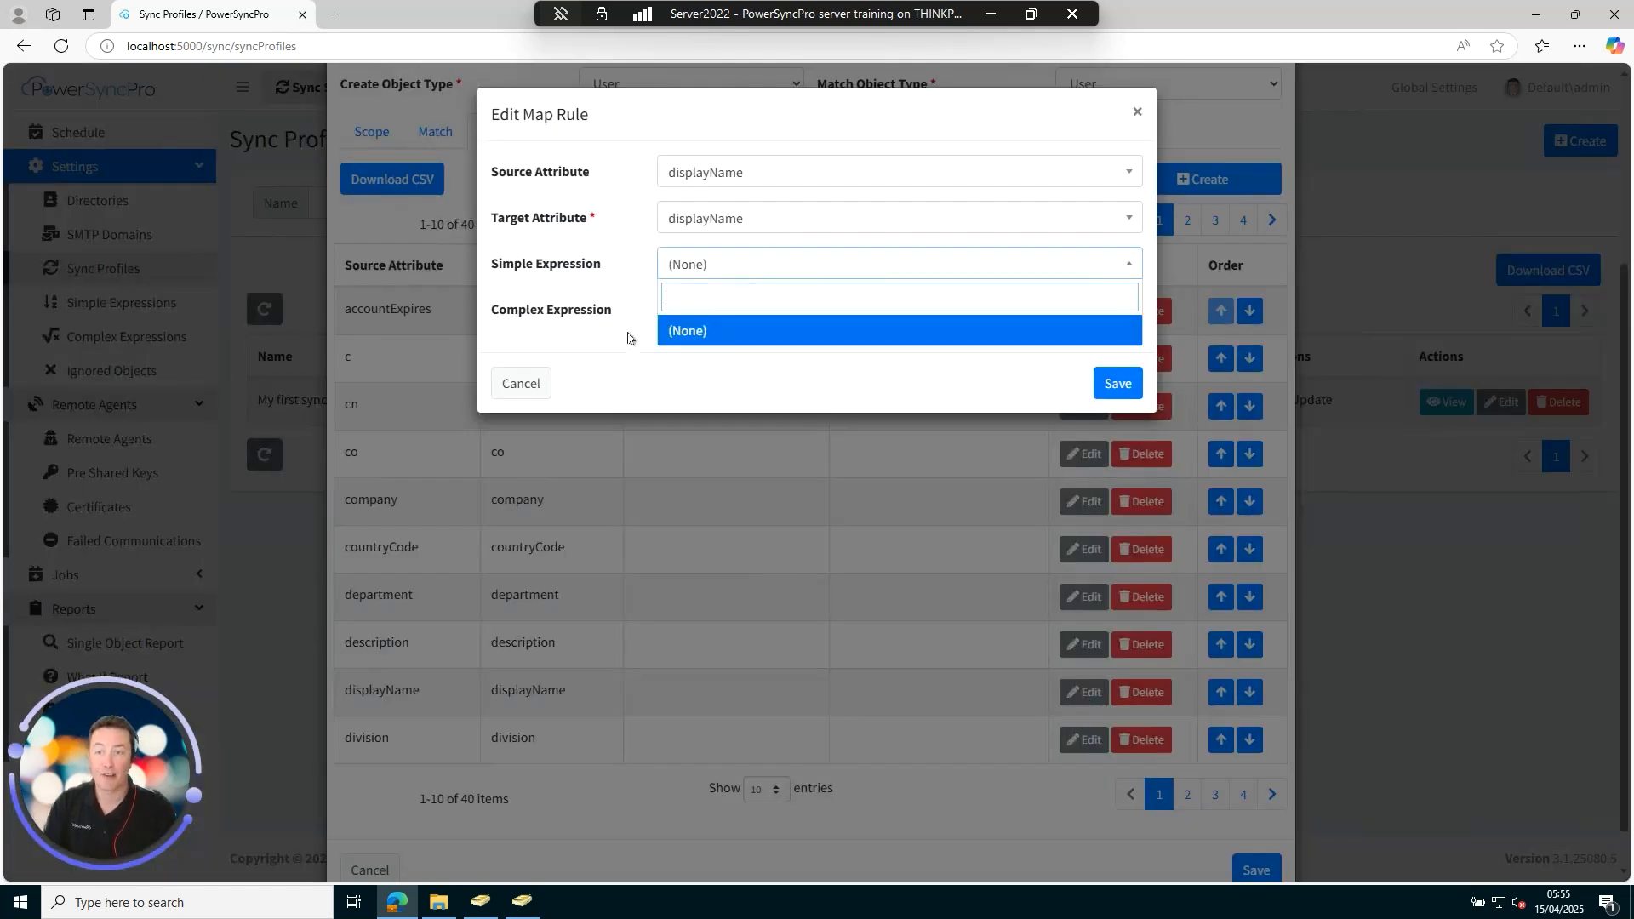
left_click(738, 310)
left_click(738, 310)
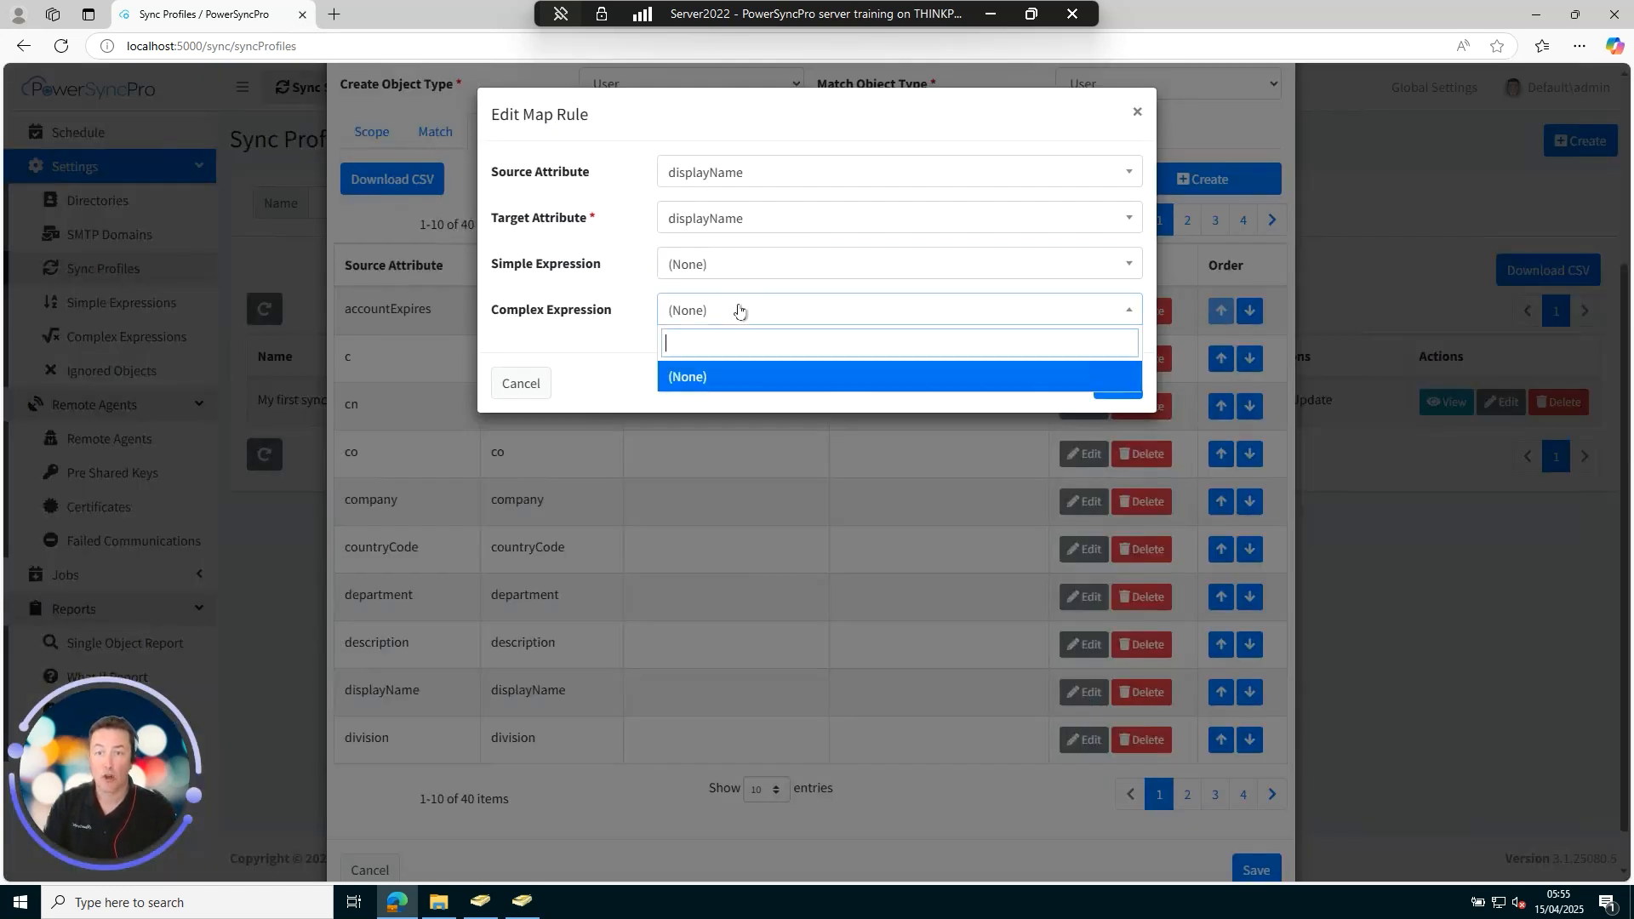
left_click(614, 364)
left_click(520, 384)
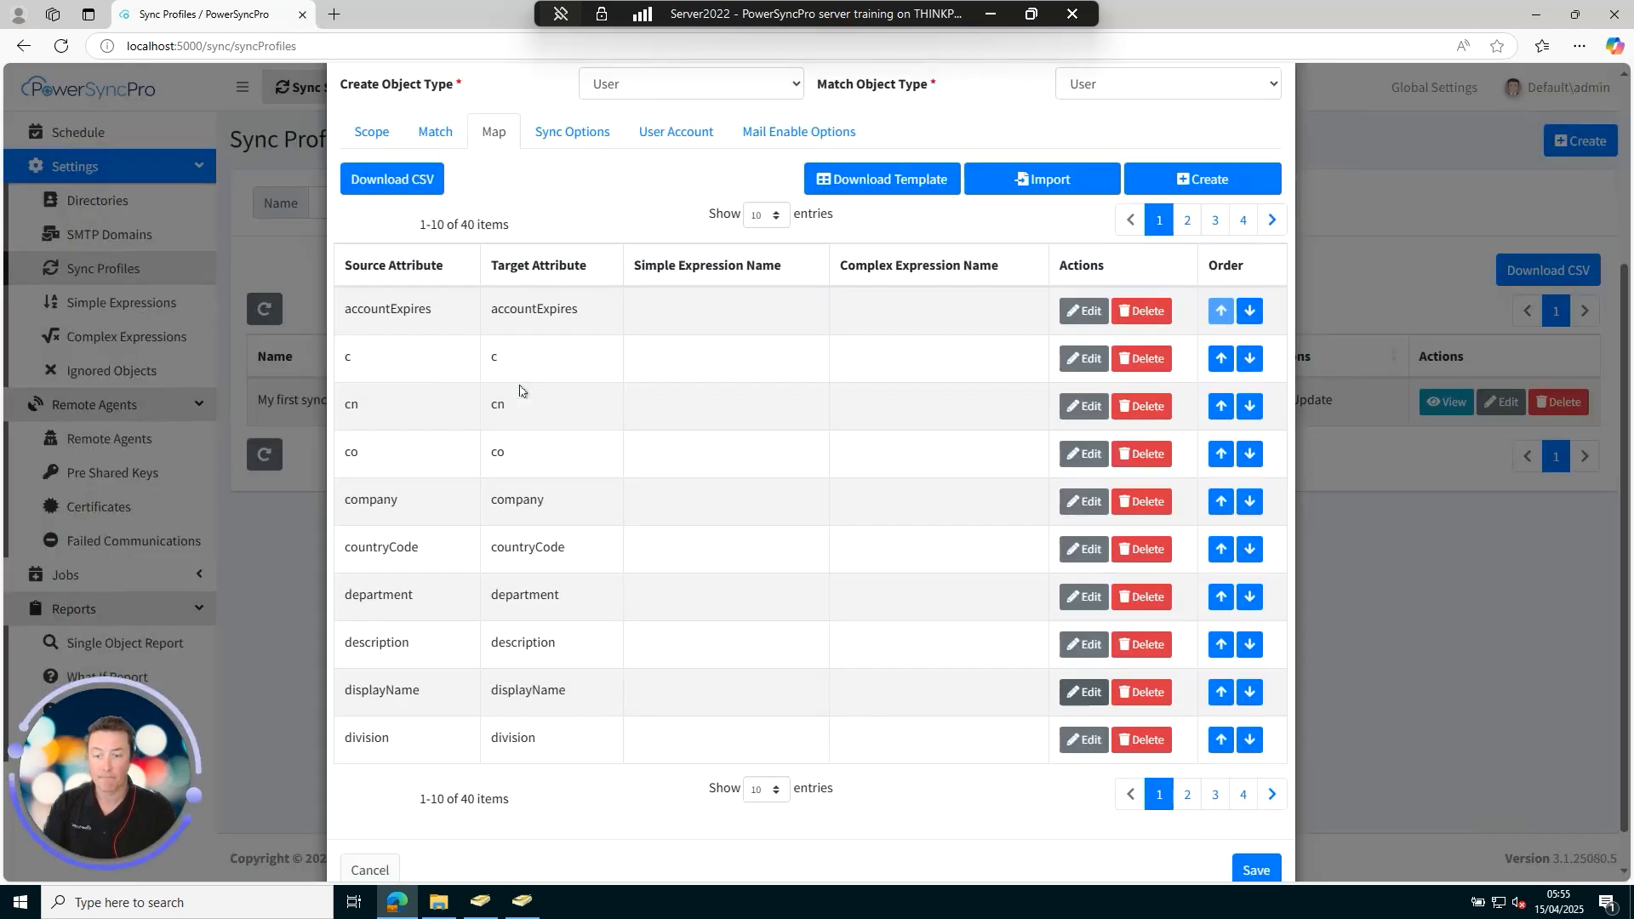
Inspect the mail mapping's expression options, leave it unchanged, and cancel the profile editor.
left_click(1187, 794)
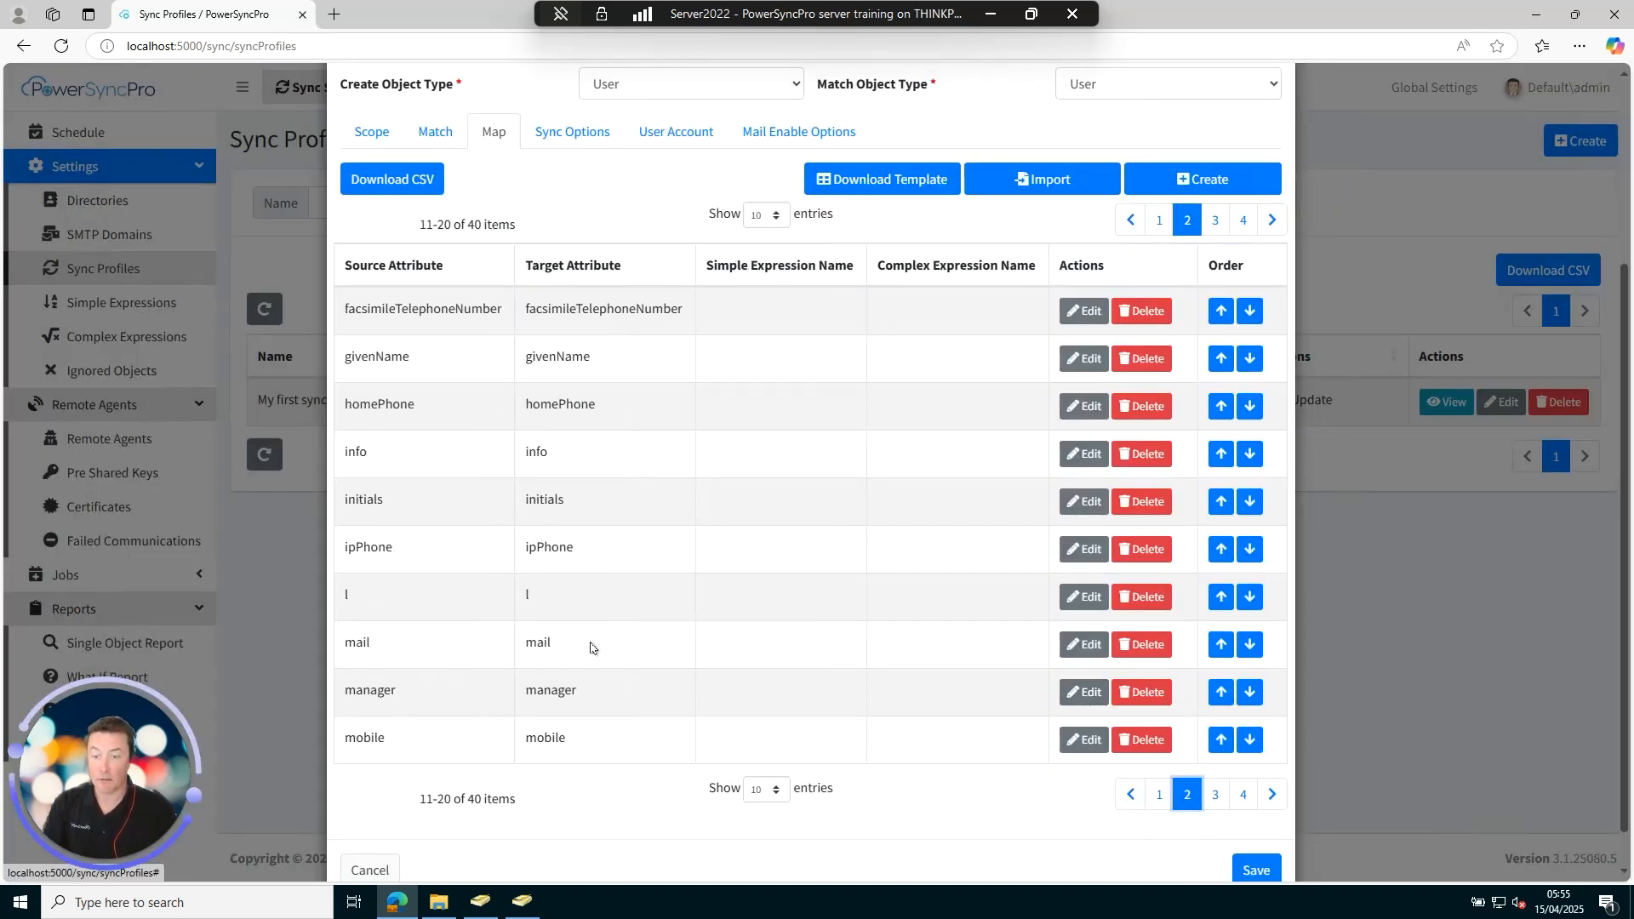
left_click(1083, 645)
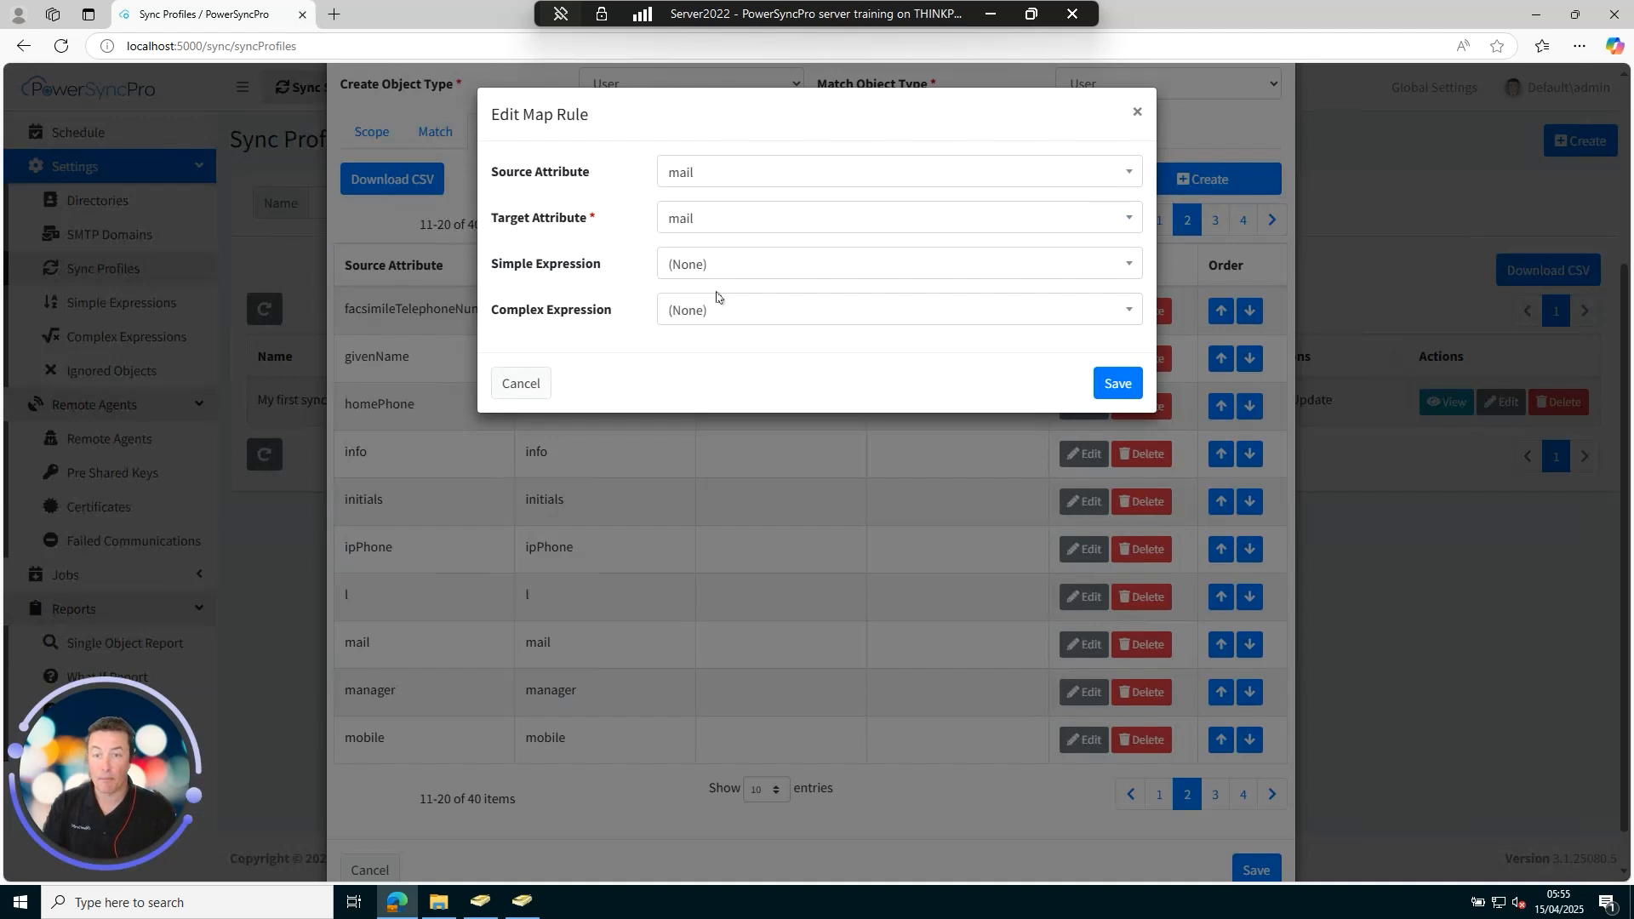
left_click(749, 277)
left_click(644, 385)
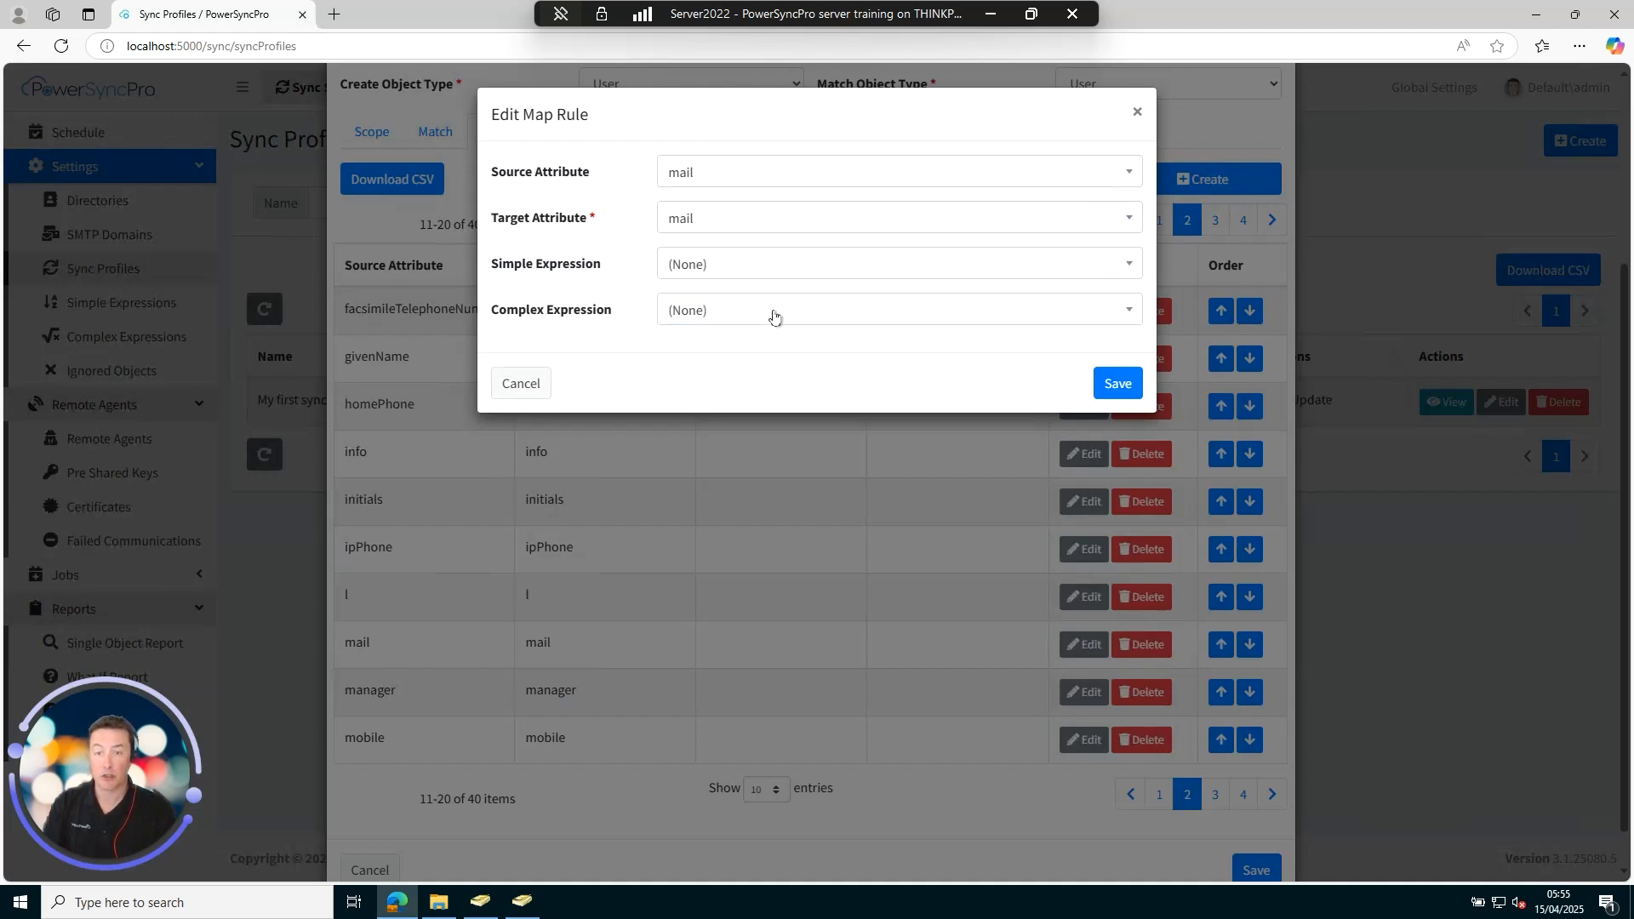
left_click(770, 314)
left_click(616, 371)
left_click(532, 387)
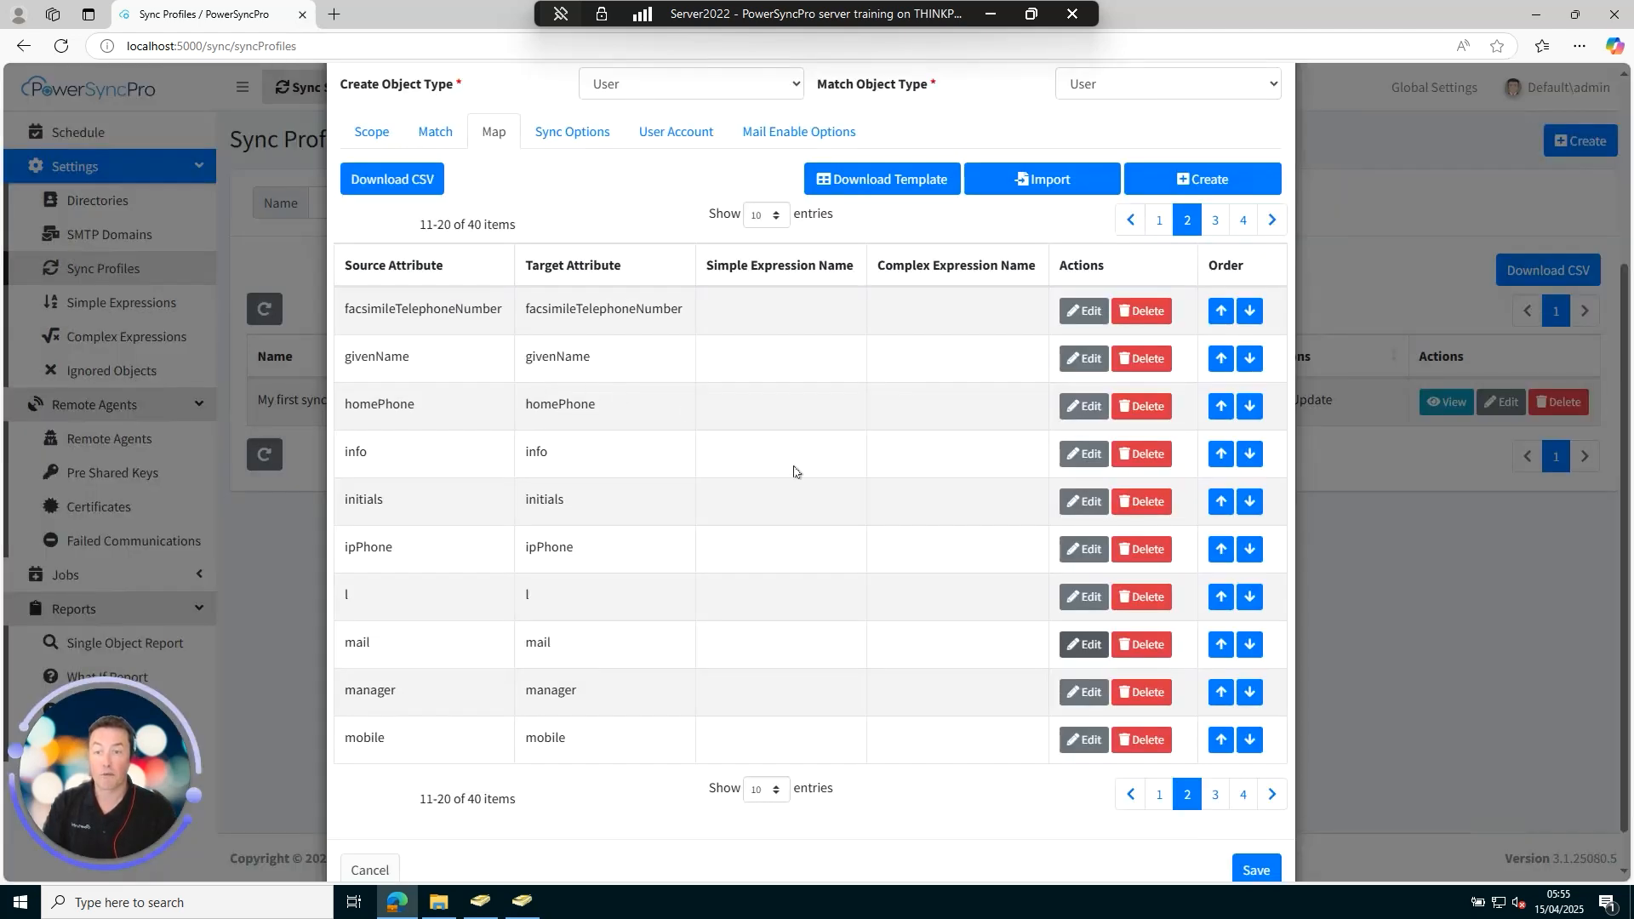
left_click(368, 868)
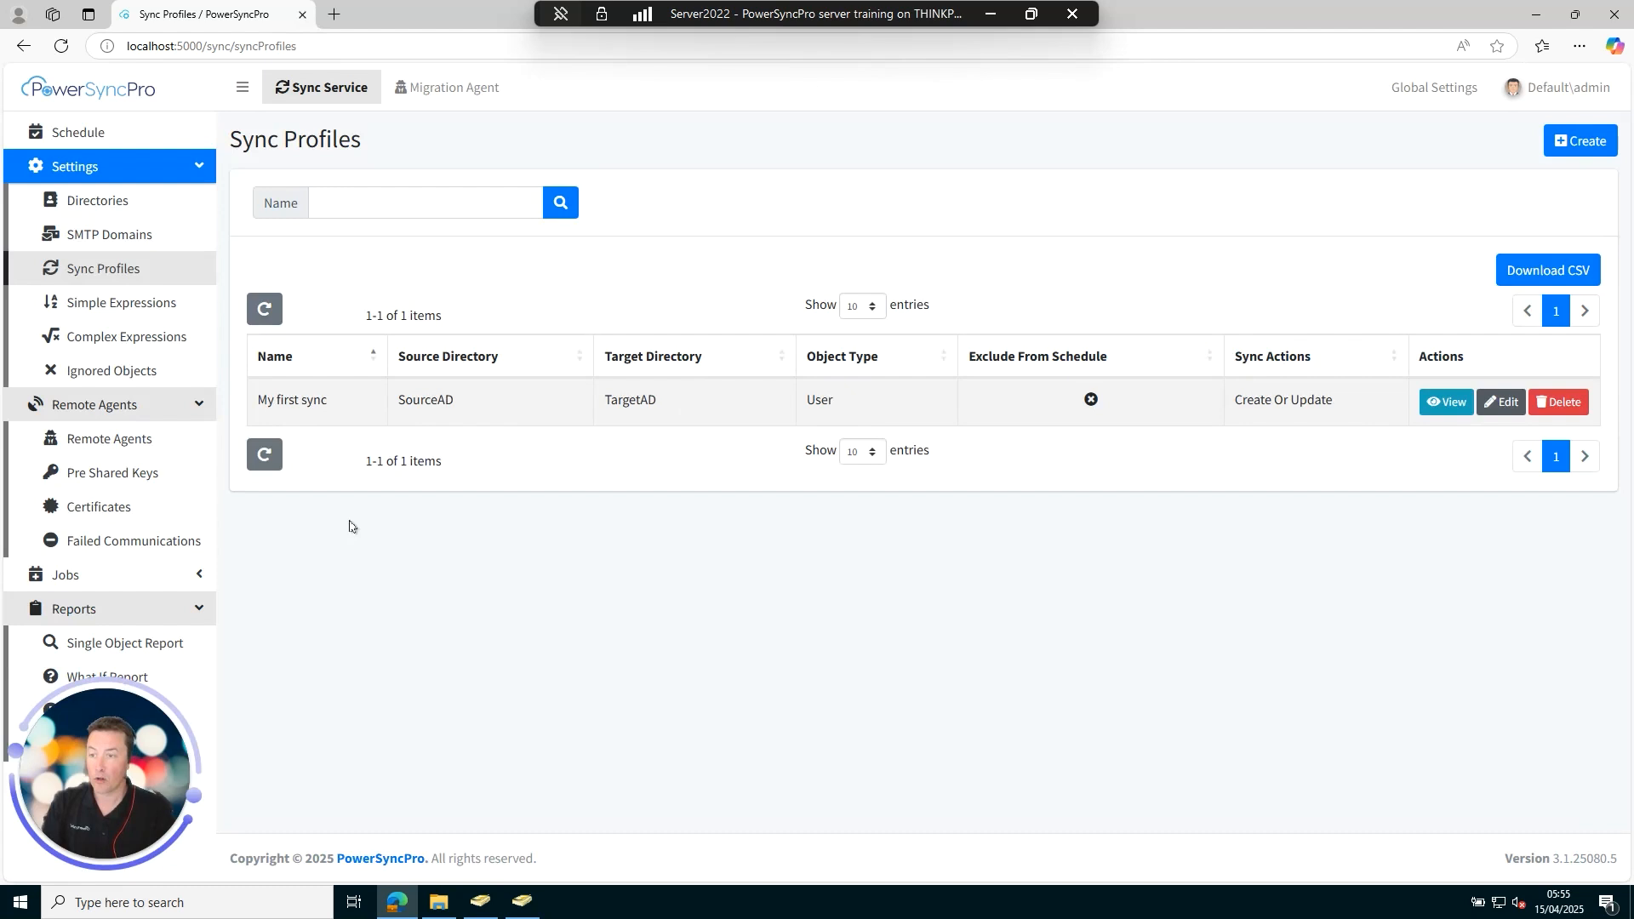
From the Simple Expressions list, create a new expression named 'Prefix MIGS'.
left_click(132, 307)
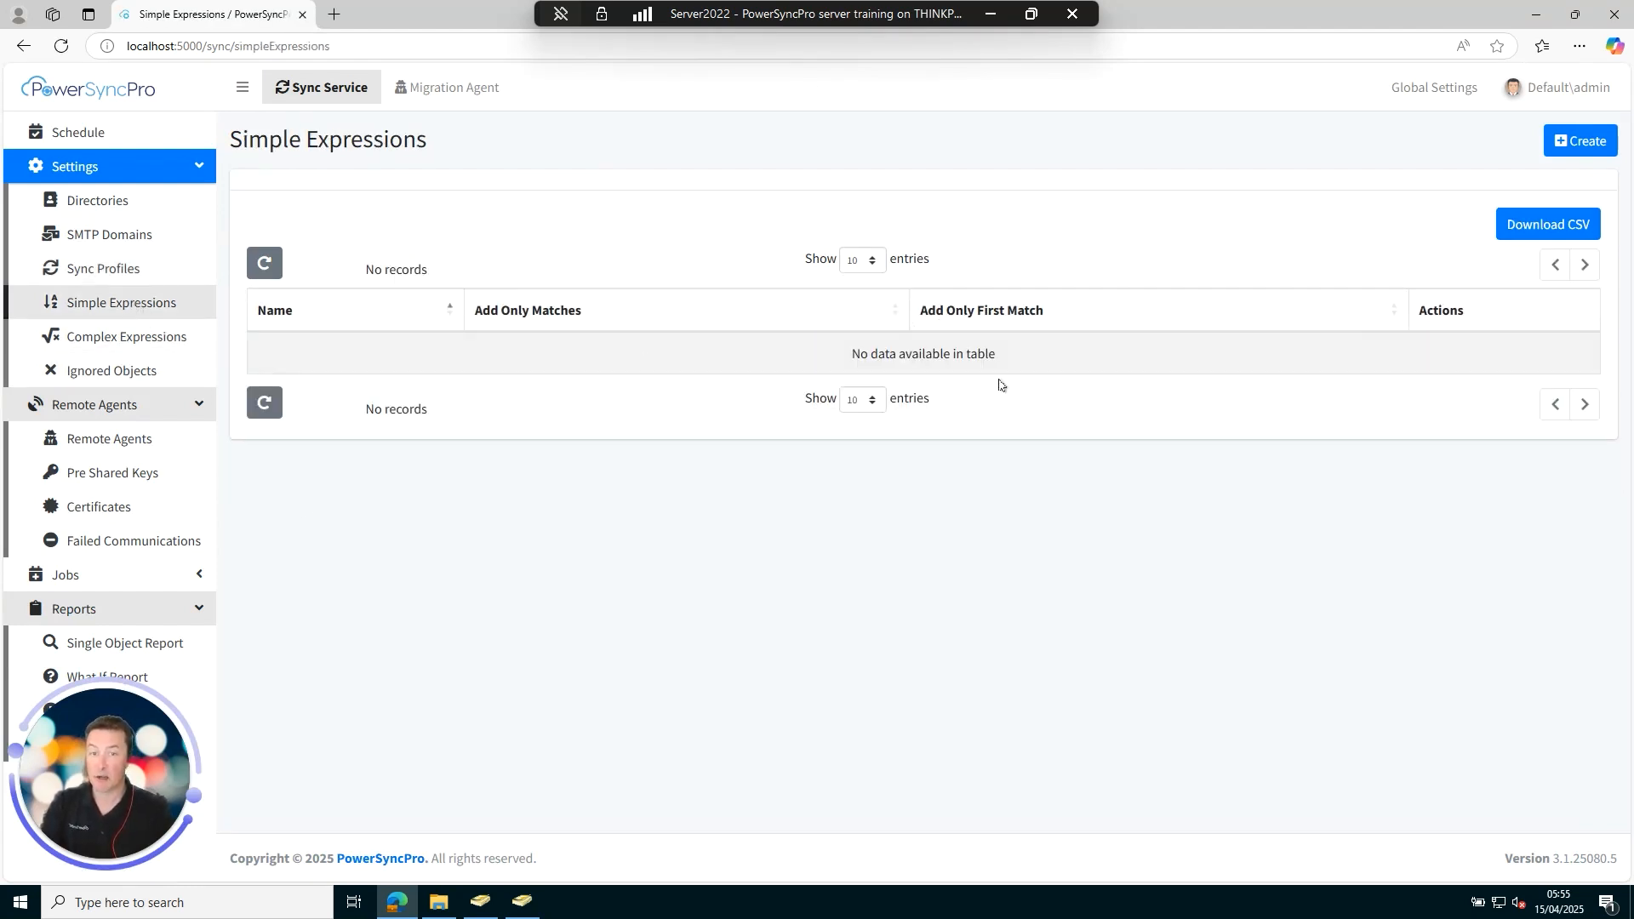
left_click(1575, 139)
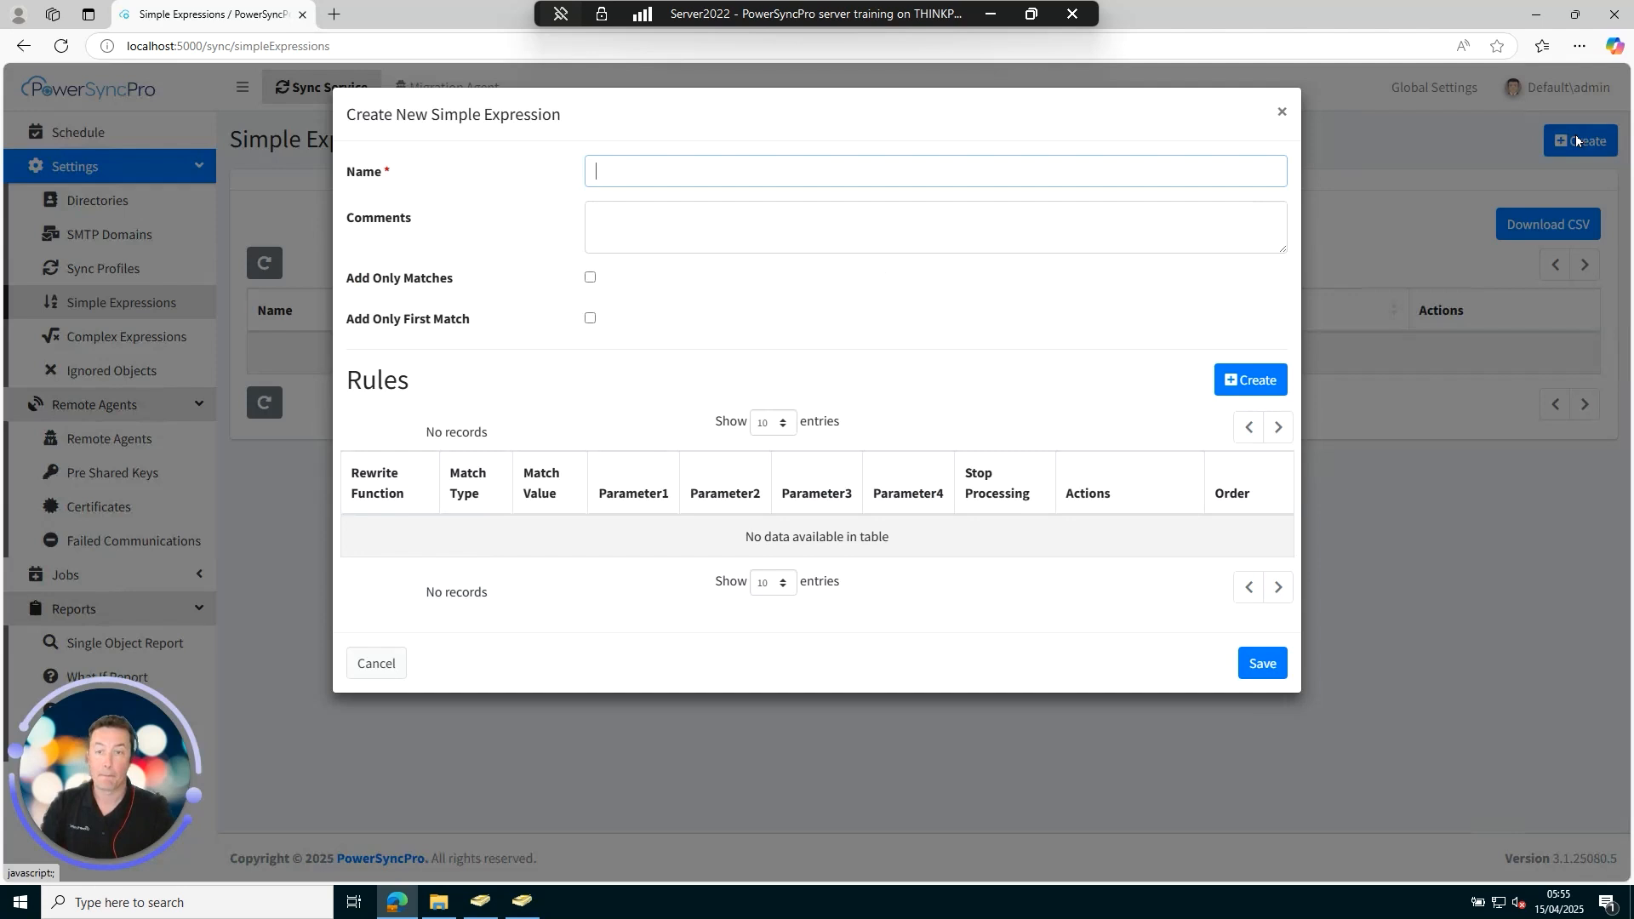
left_click(729, 175)
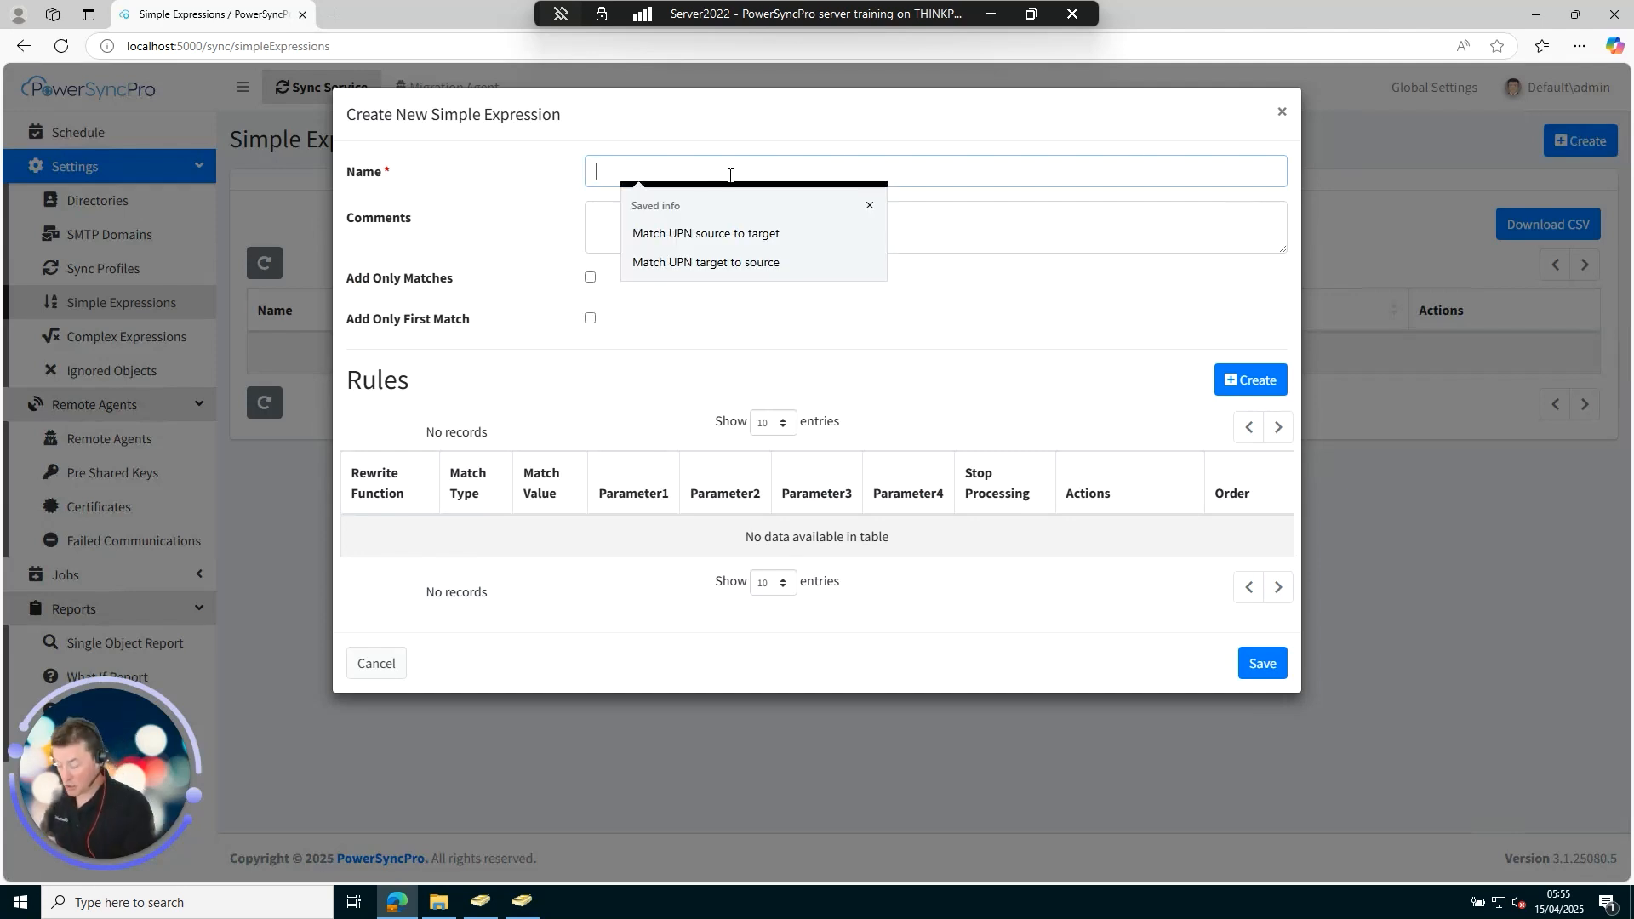
type("Pri")
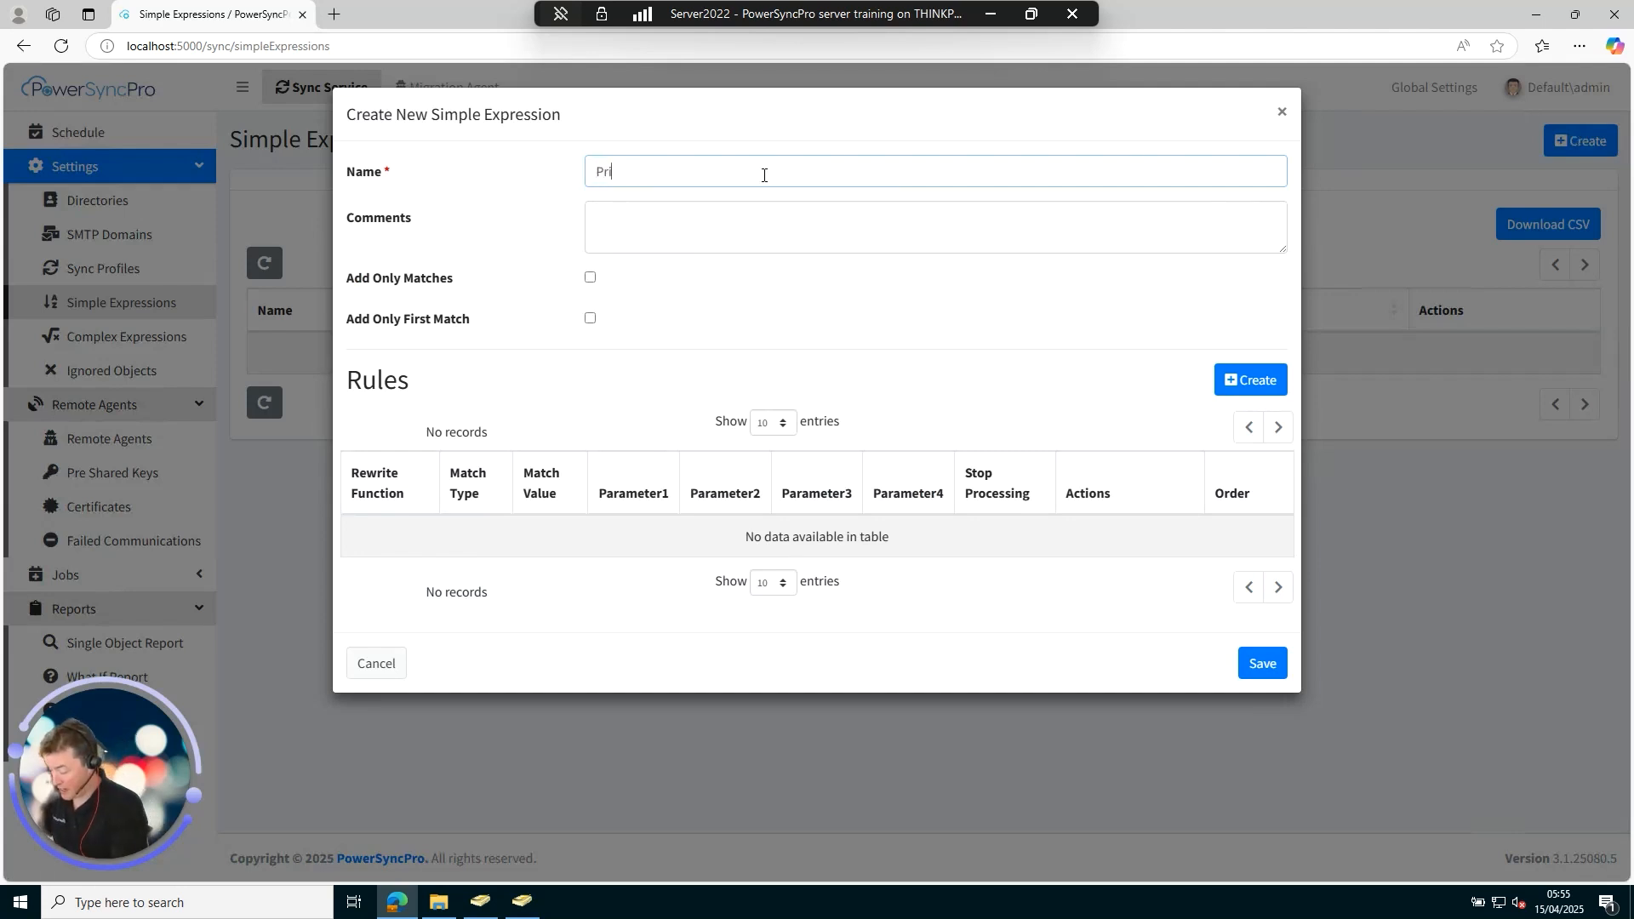
key("BackSpace")
key("BackSpace")
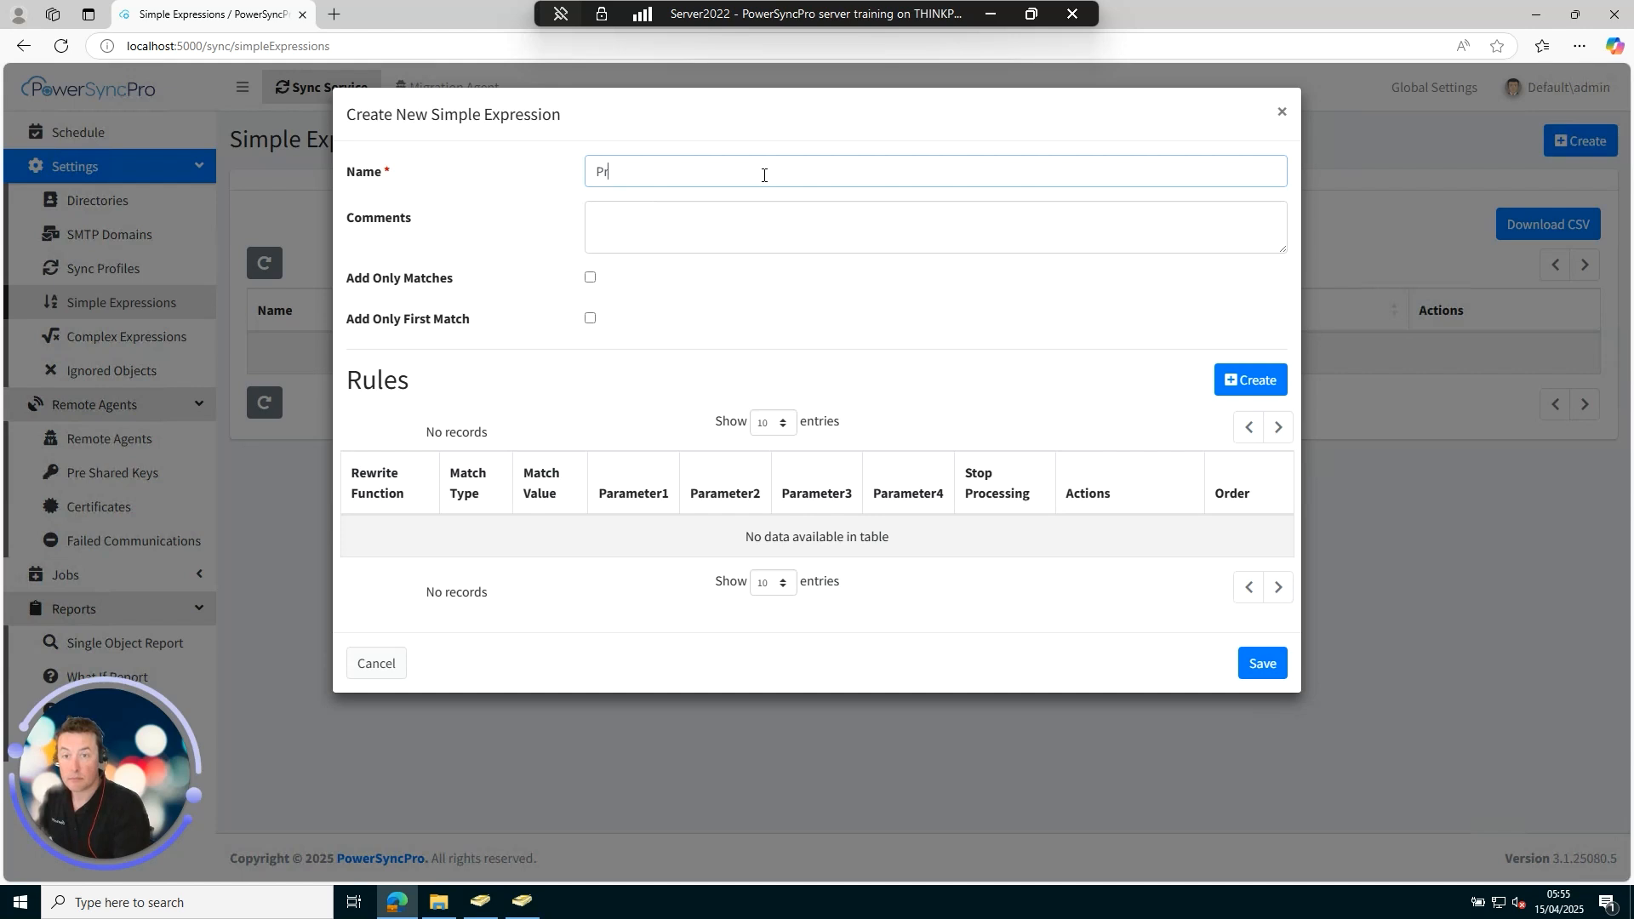
type("efix")
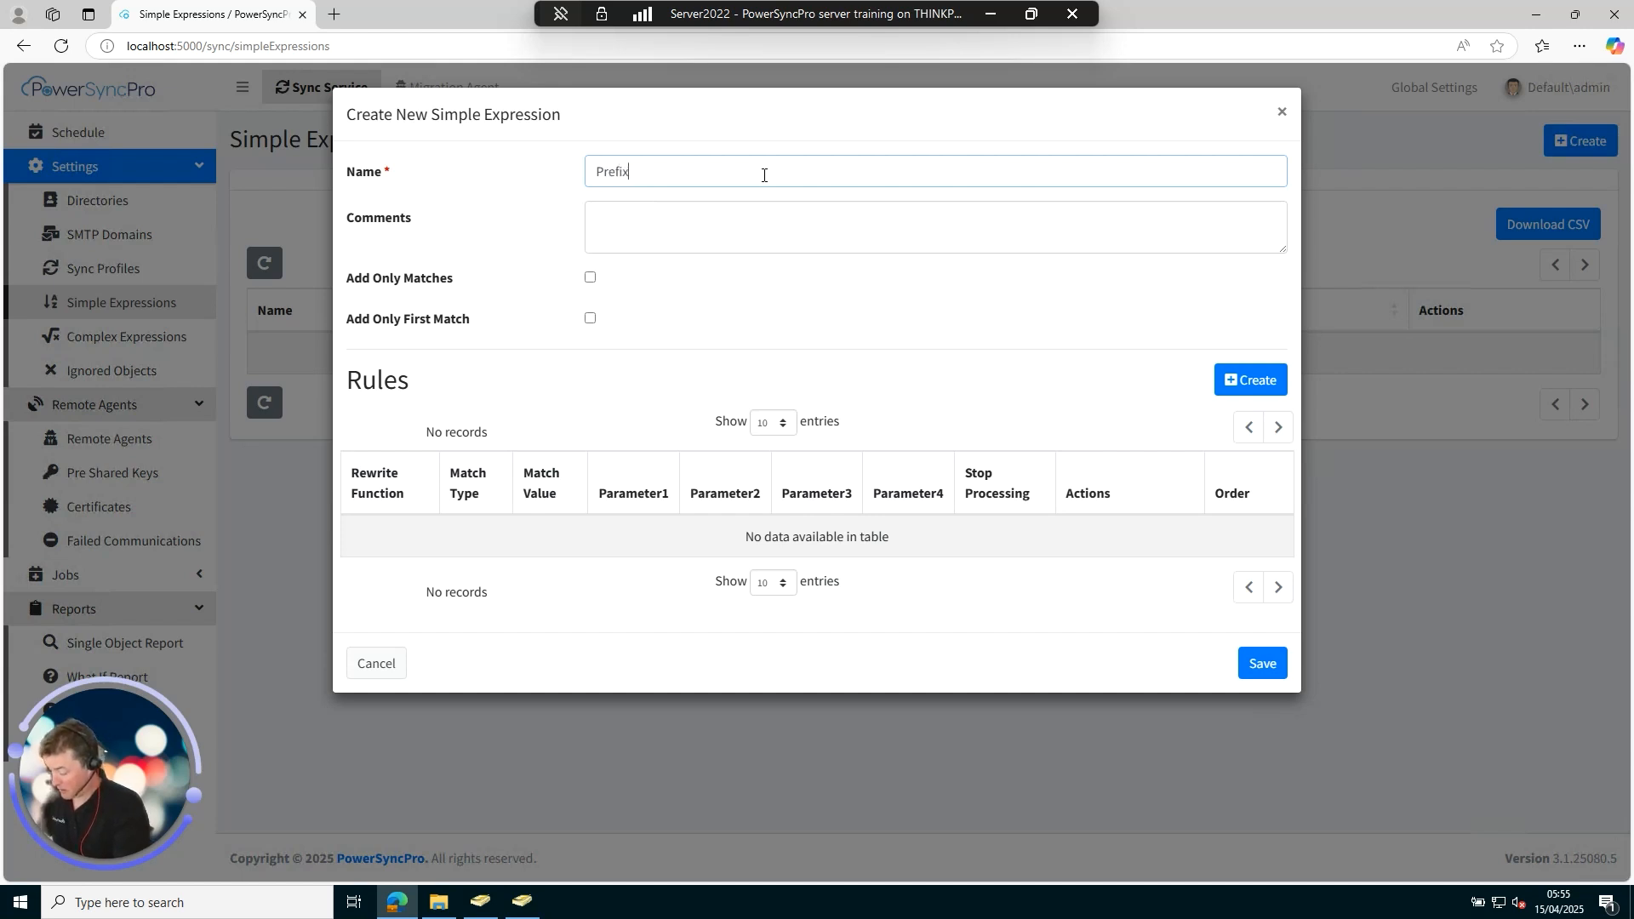
type(" MEGS")
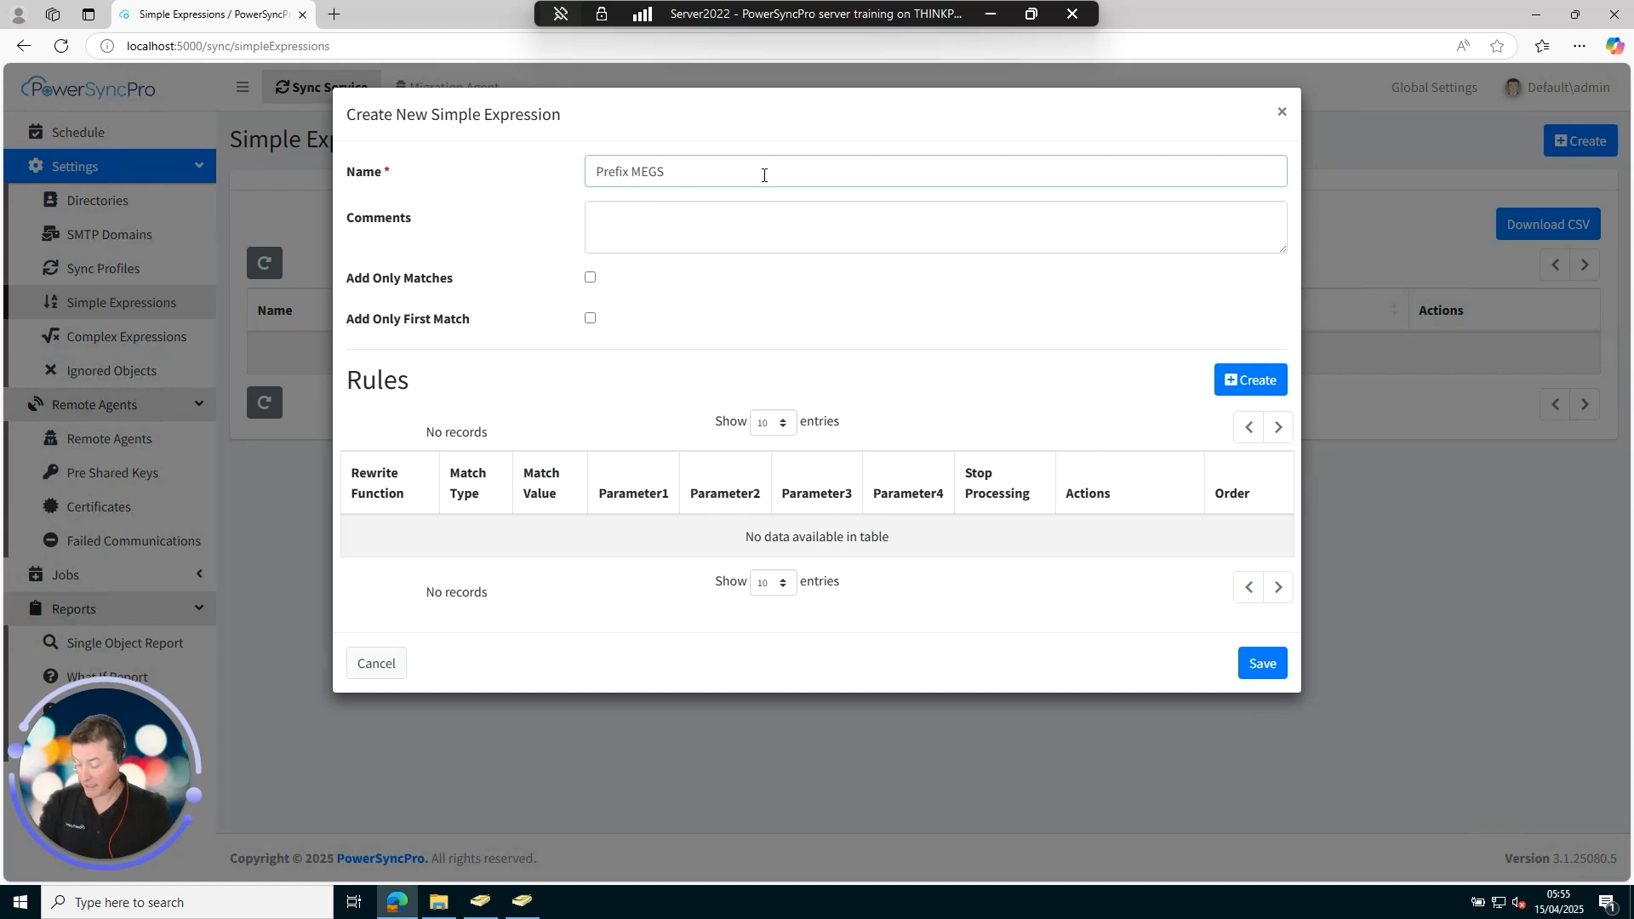
key("BackSpace")
key("BackSpace")
key("BackSpace")
type("IGS")
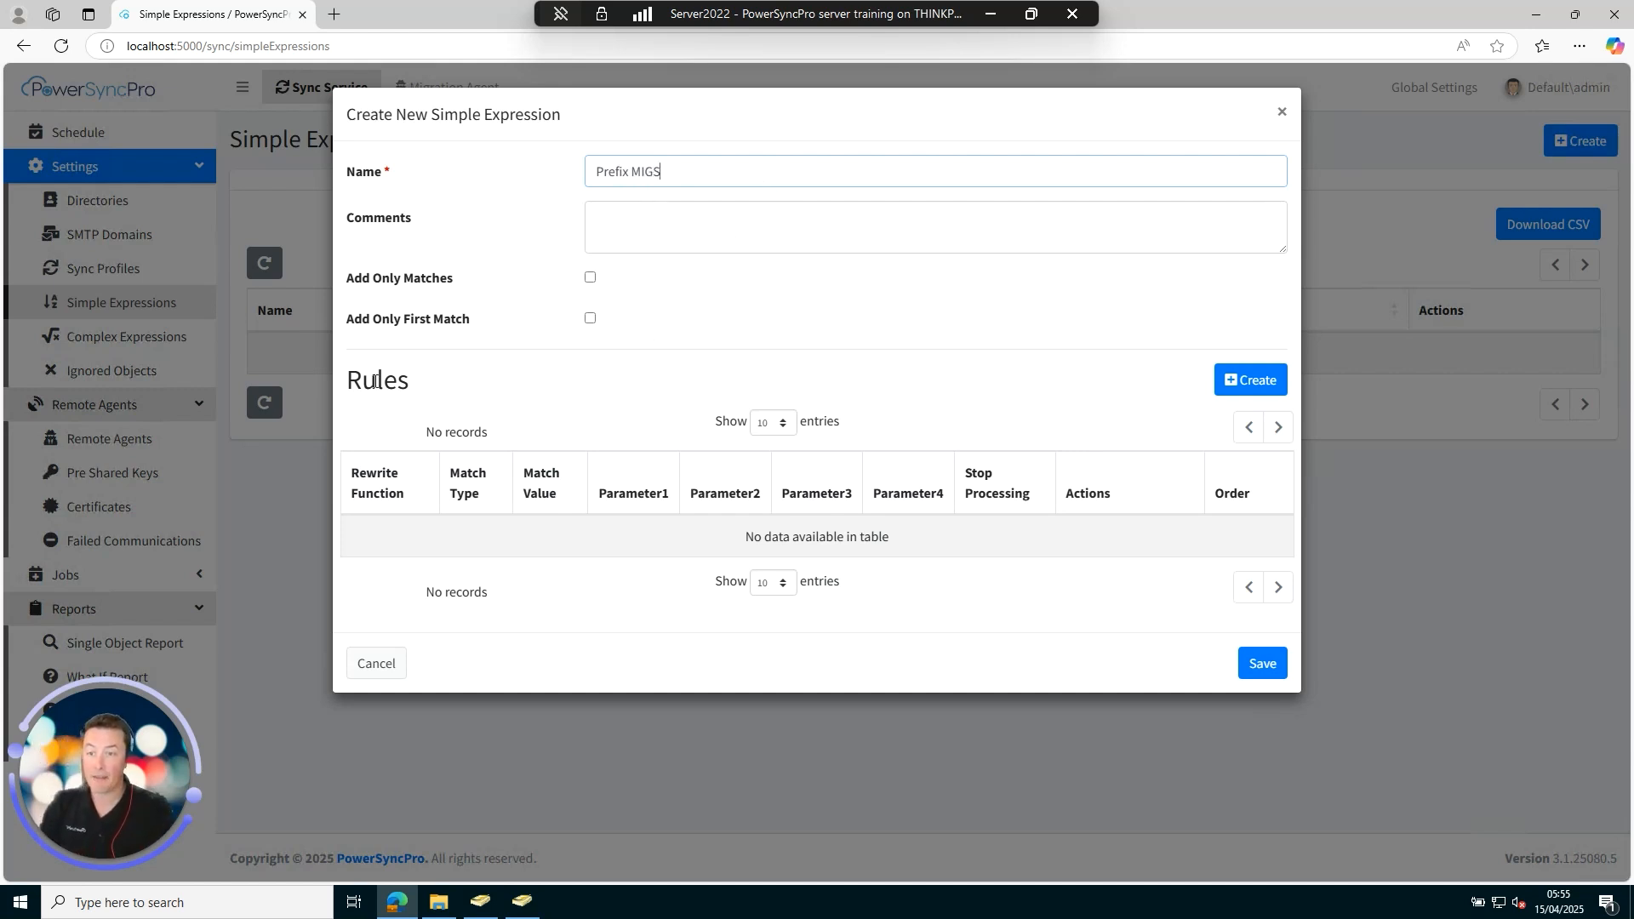
Add a Prefix rule matching Like * with prefix text (MIGS) and save it.
left_click(1248, 379)
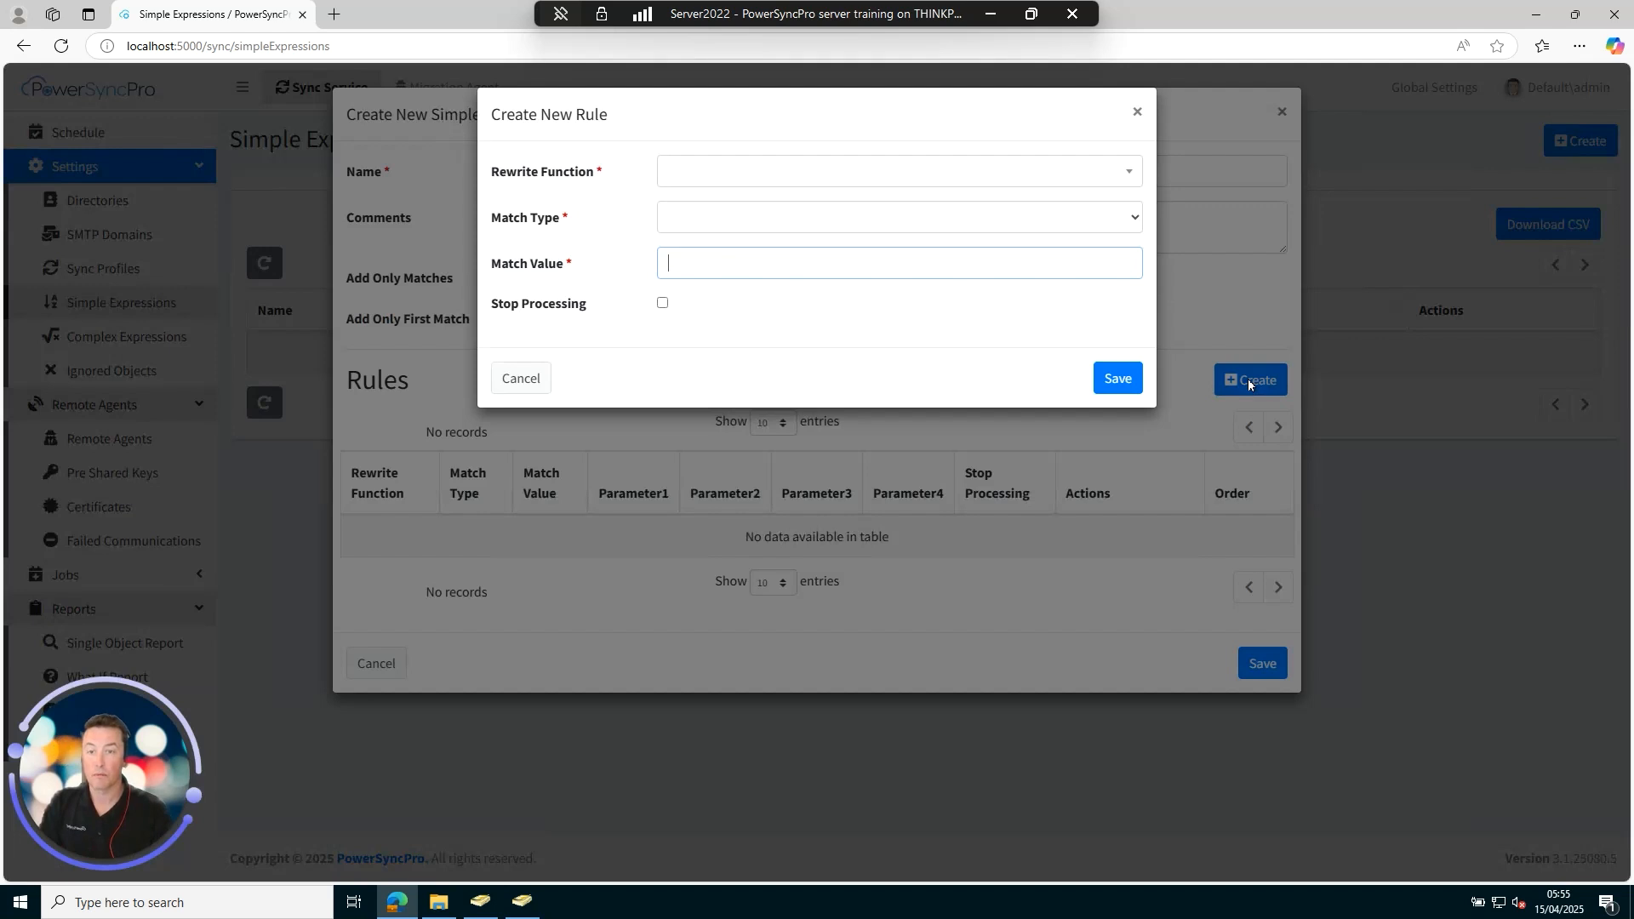
left_click(776, 177)
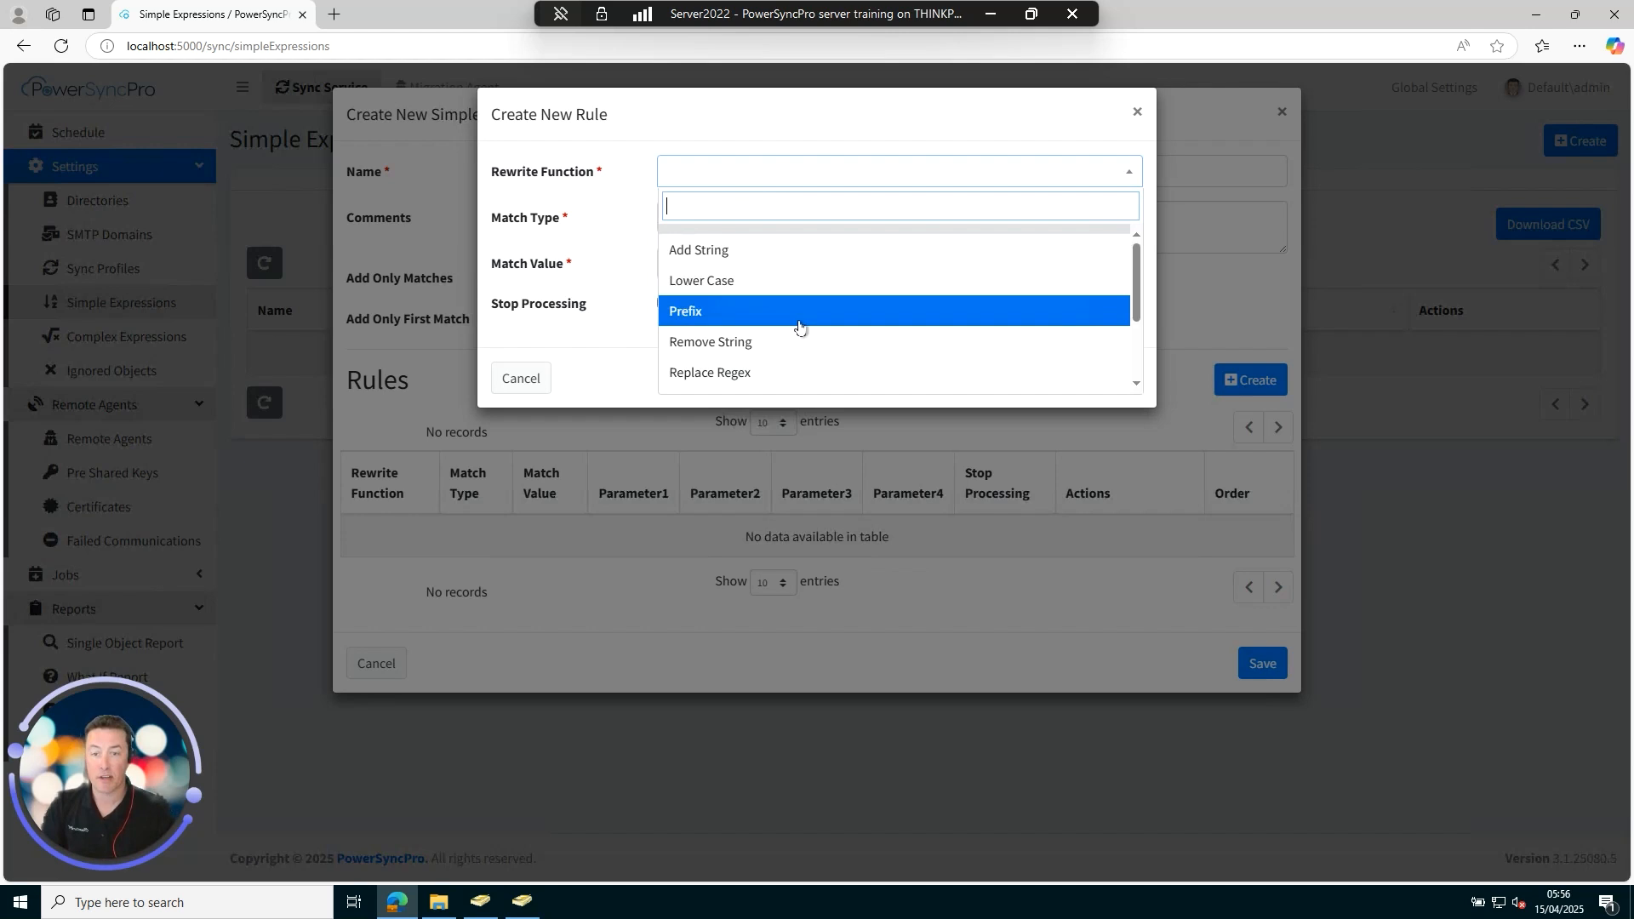
scroll(799, 327, "down", 3)
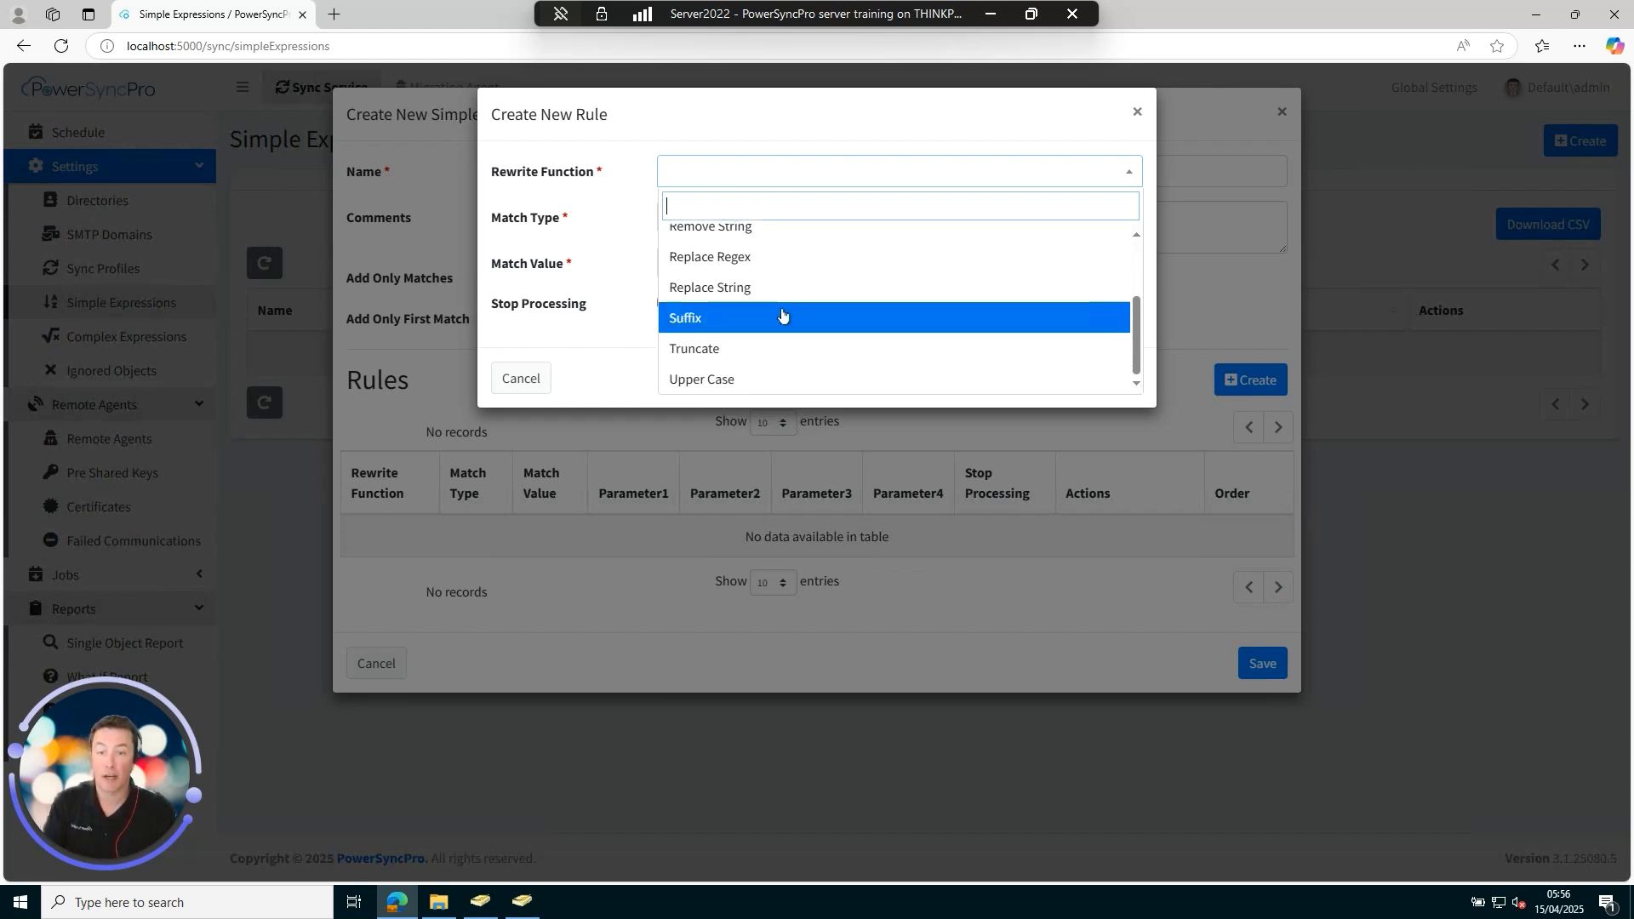
scroll(772, 273, "up", 1)
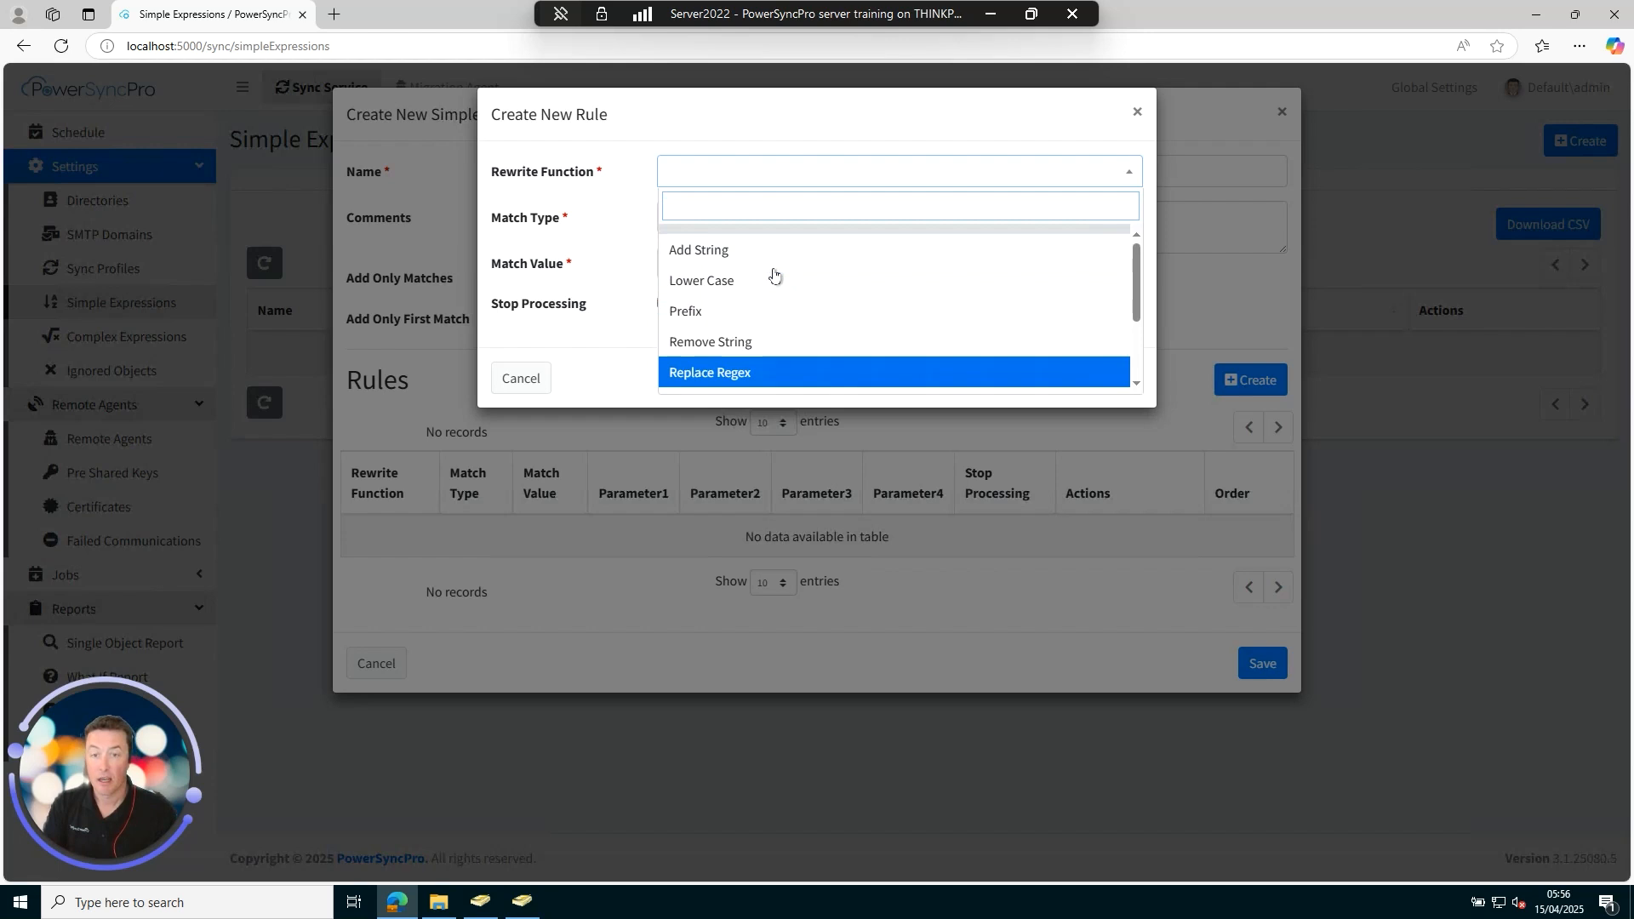
left_click(745, 313)
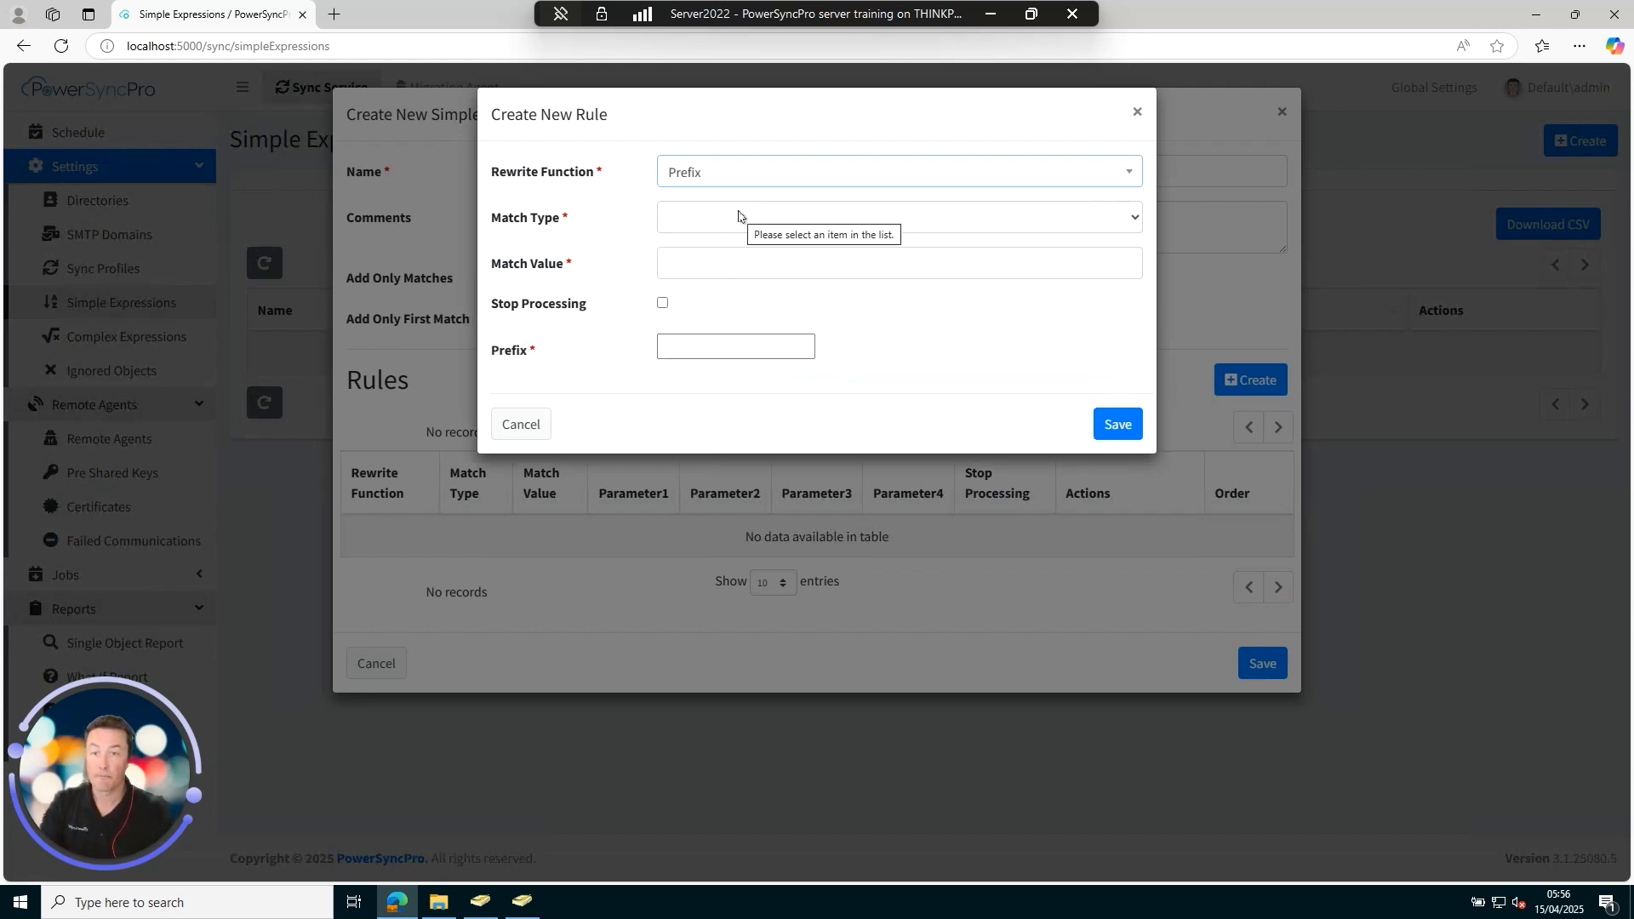
left_click(739, 216)
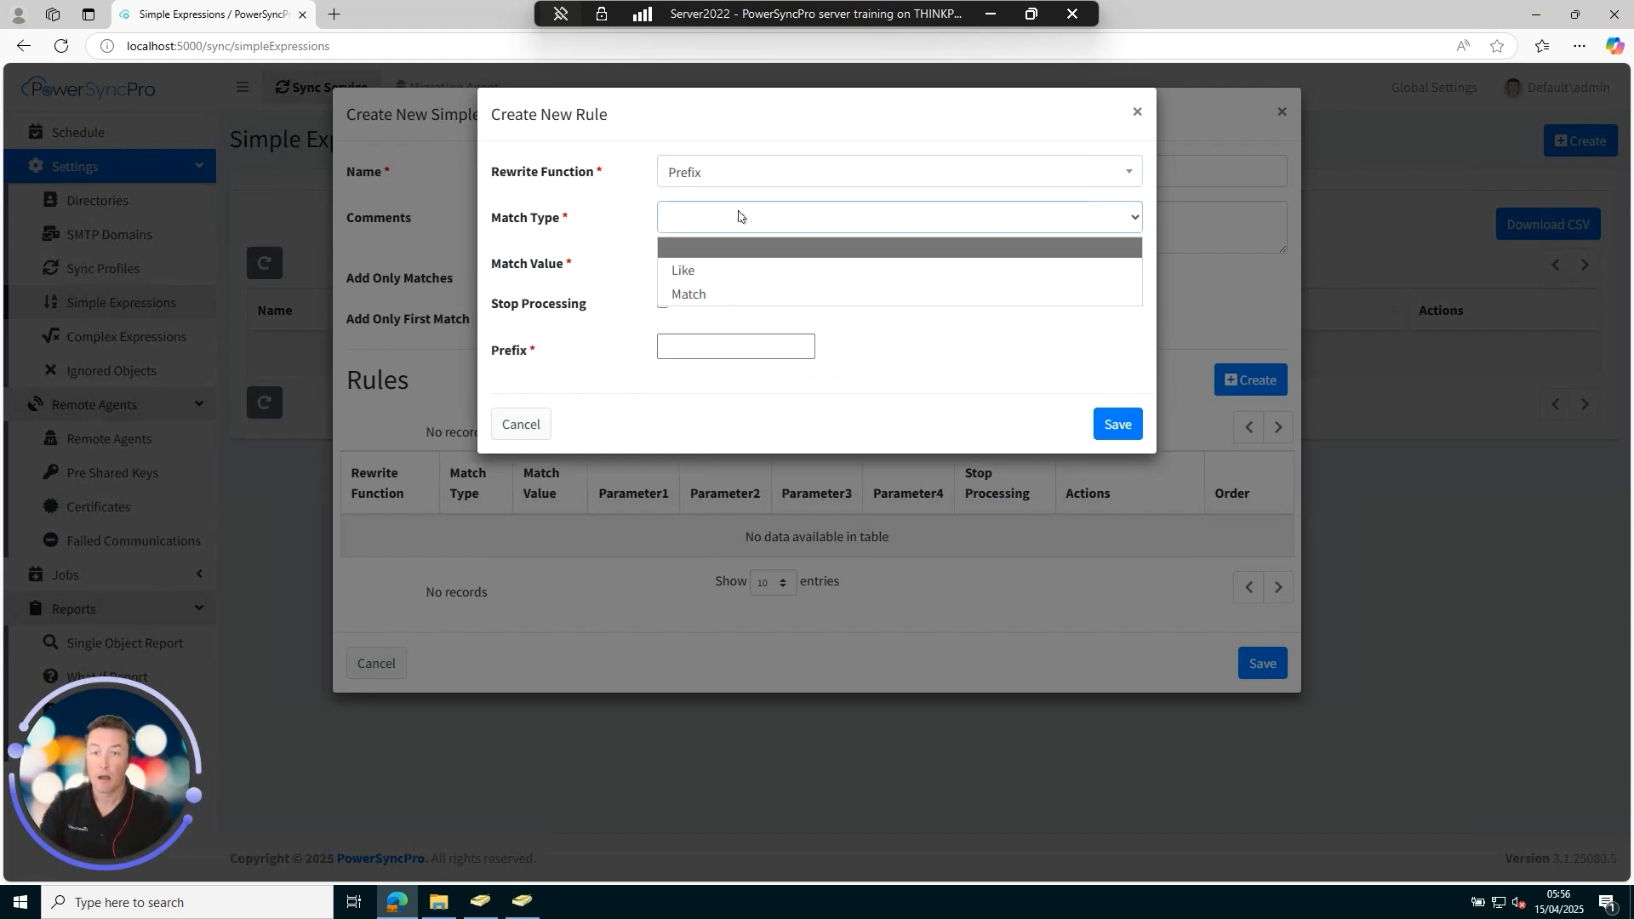
left_click(725, 270)
left_click(732, 269)
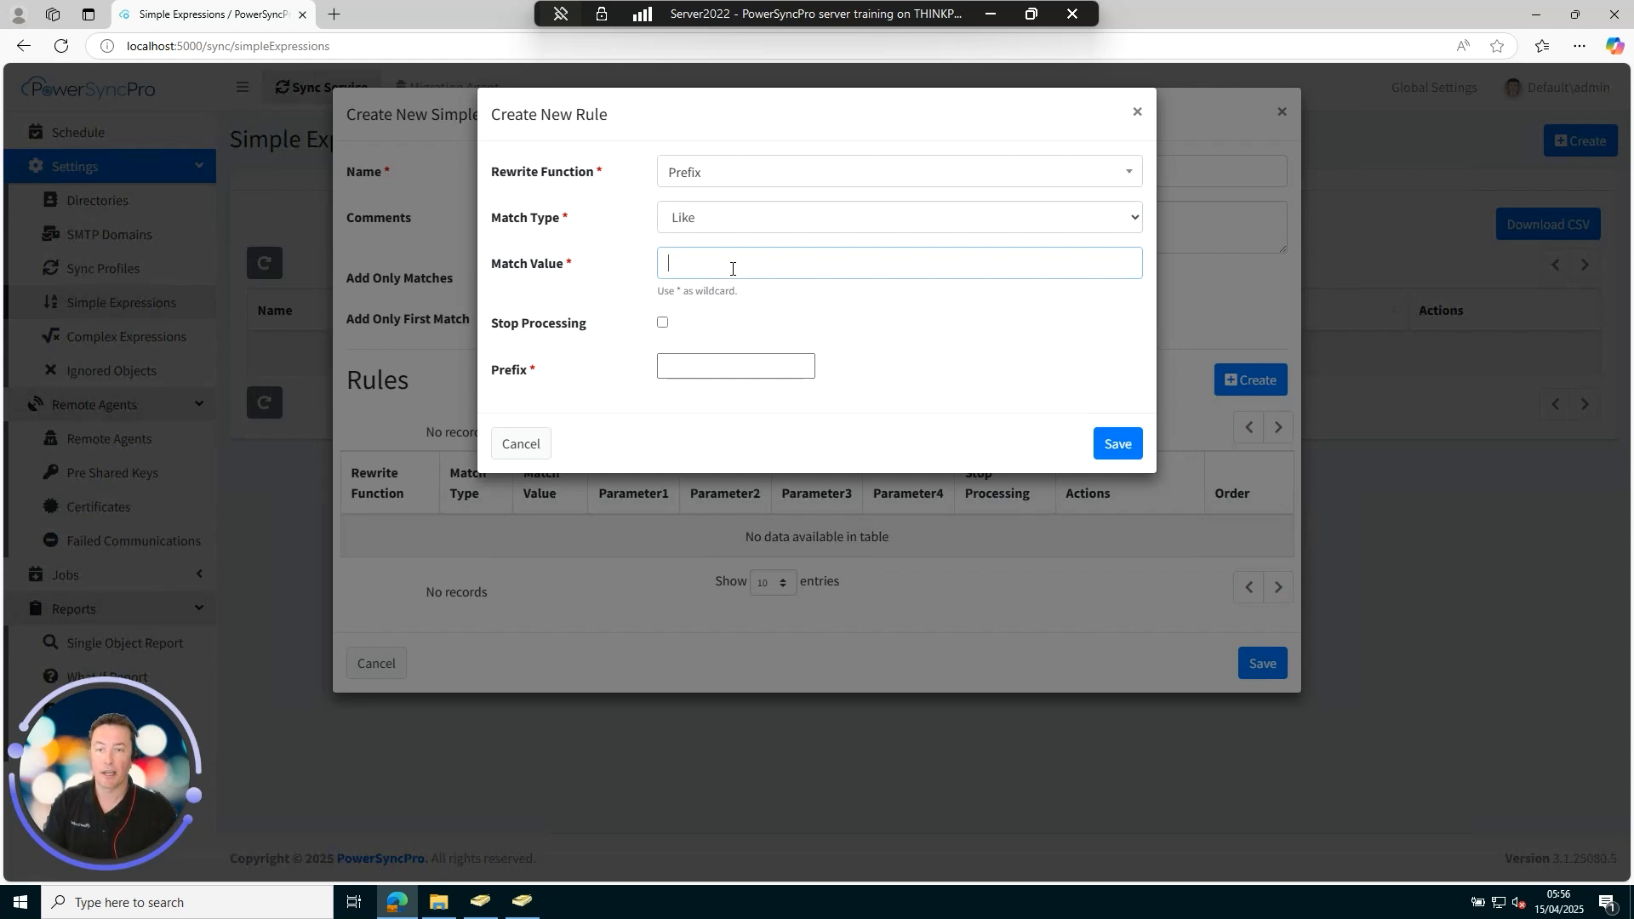
type("*")
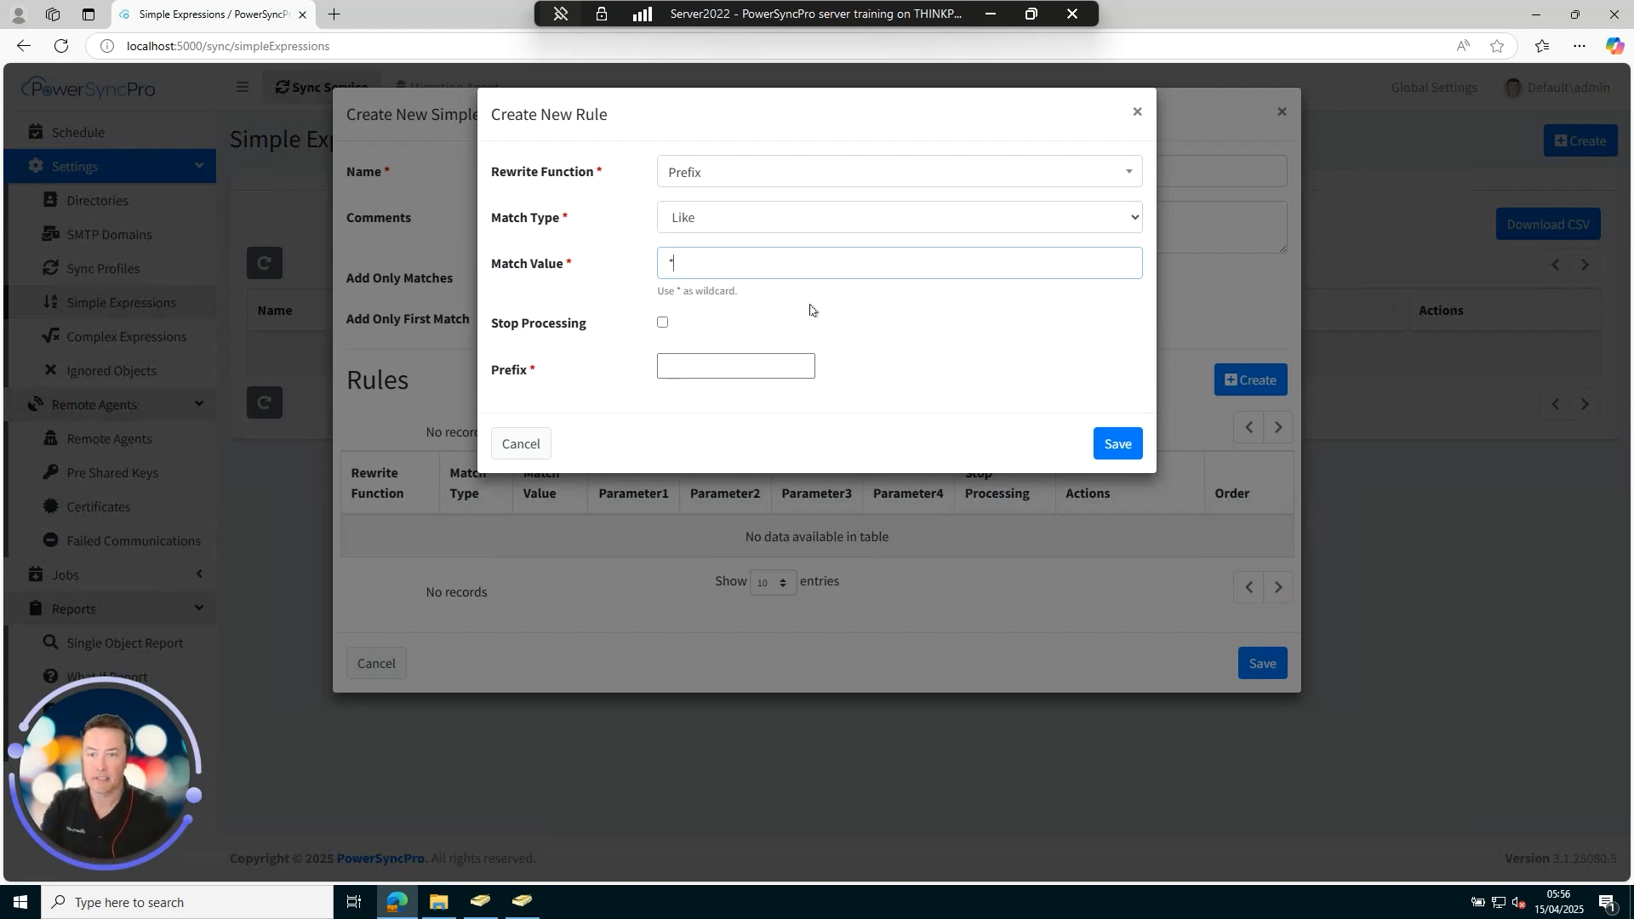
left_click(716, 367)
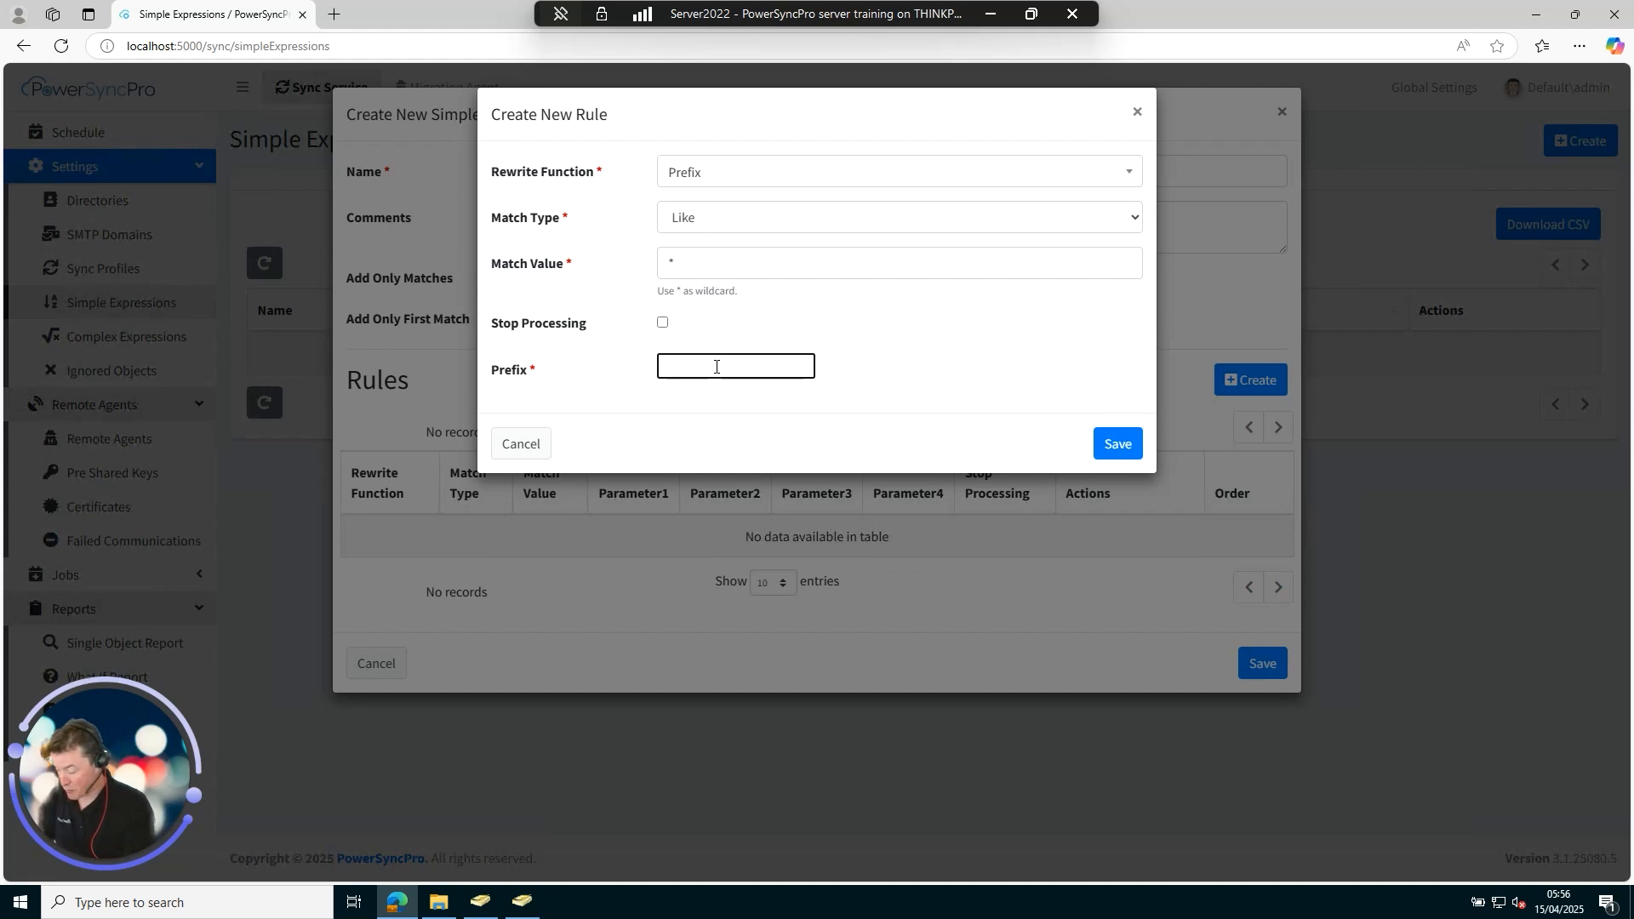
type("(MIGS)")
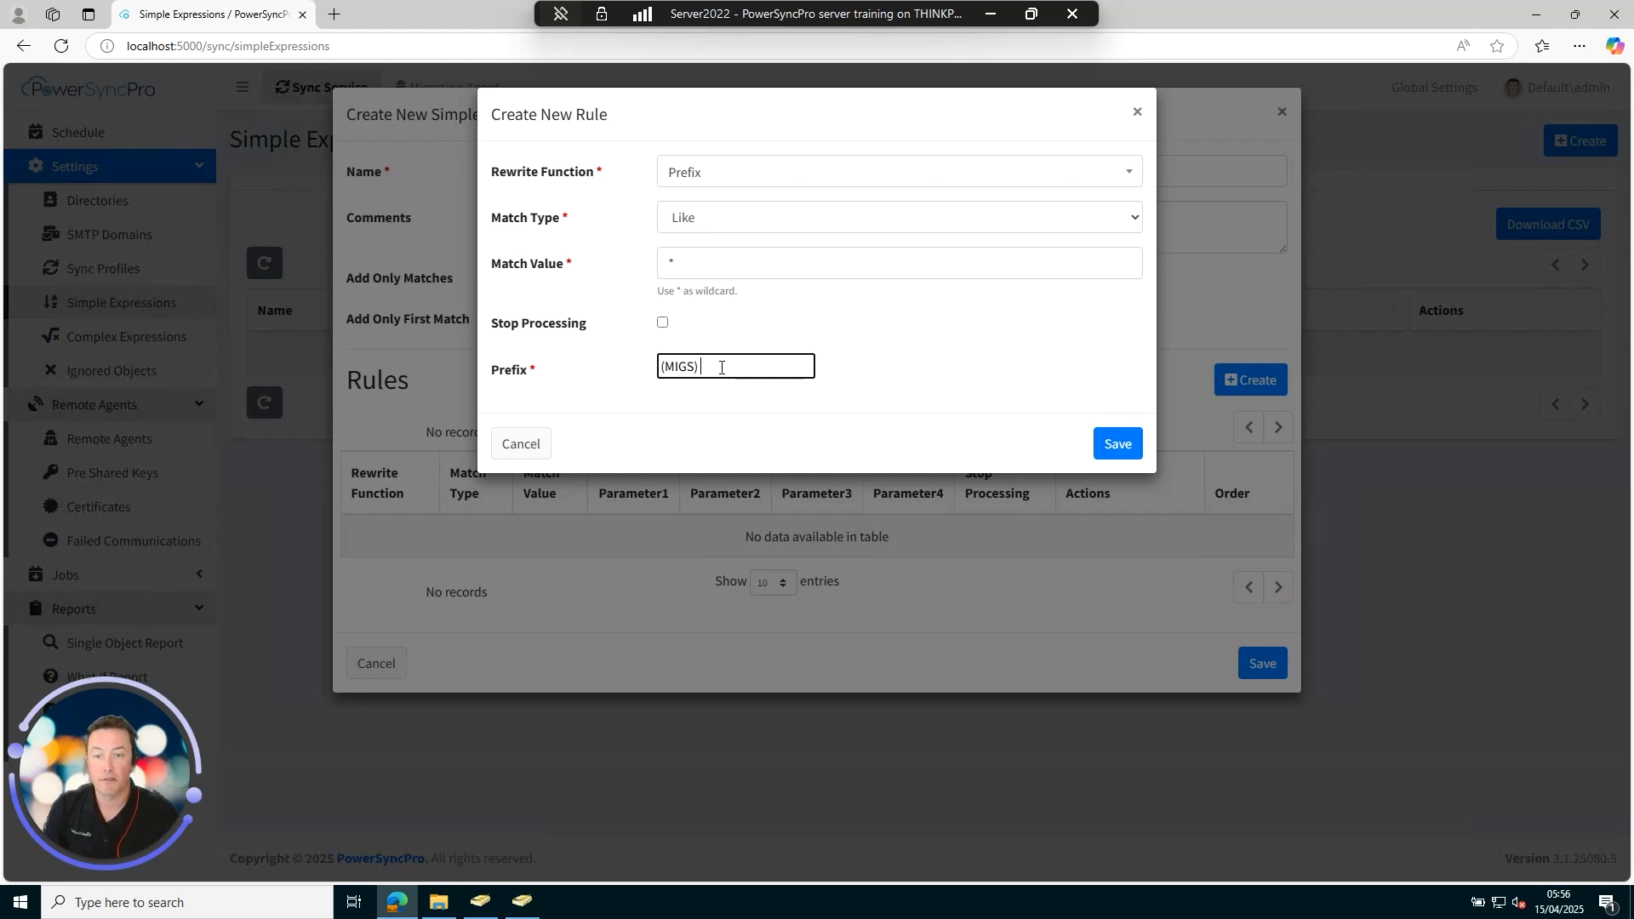
left_click(1096, 448)
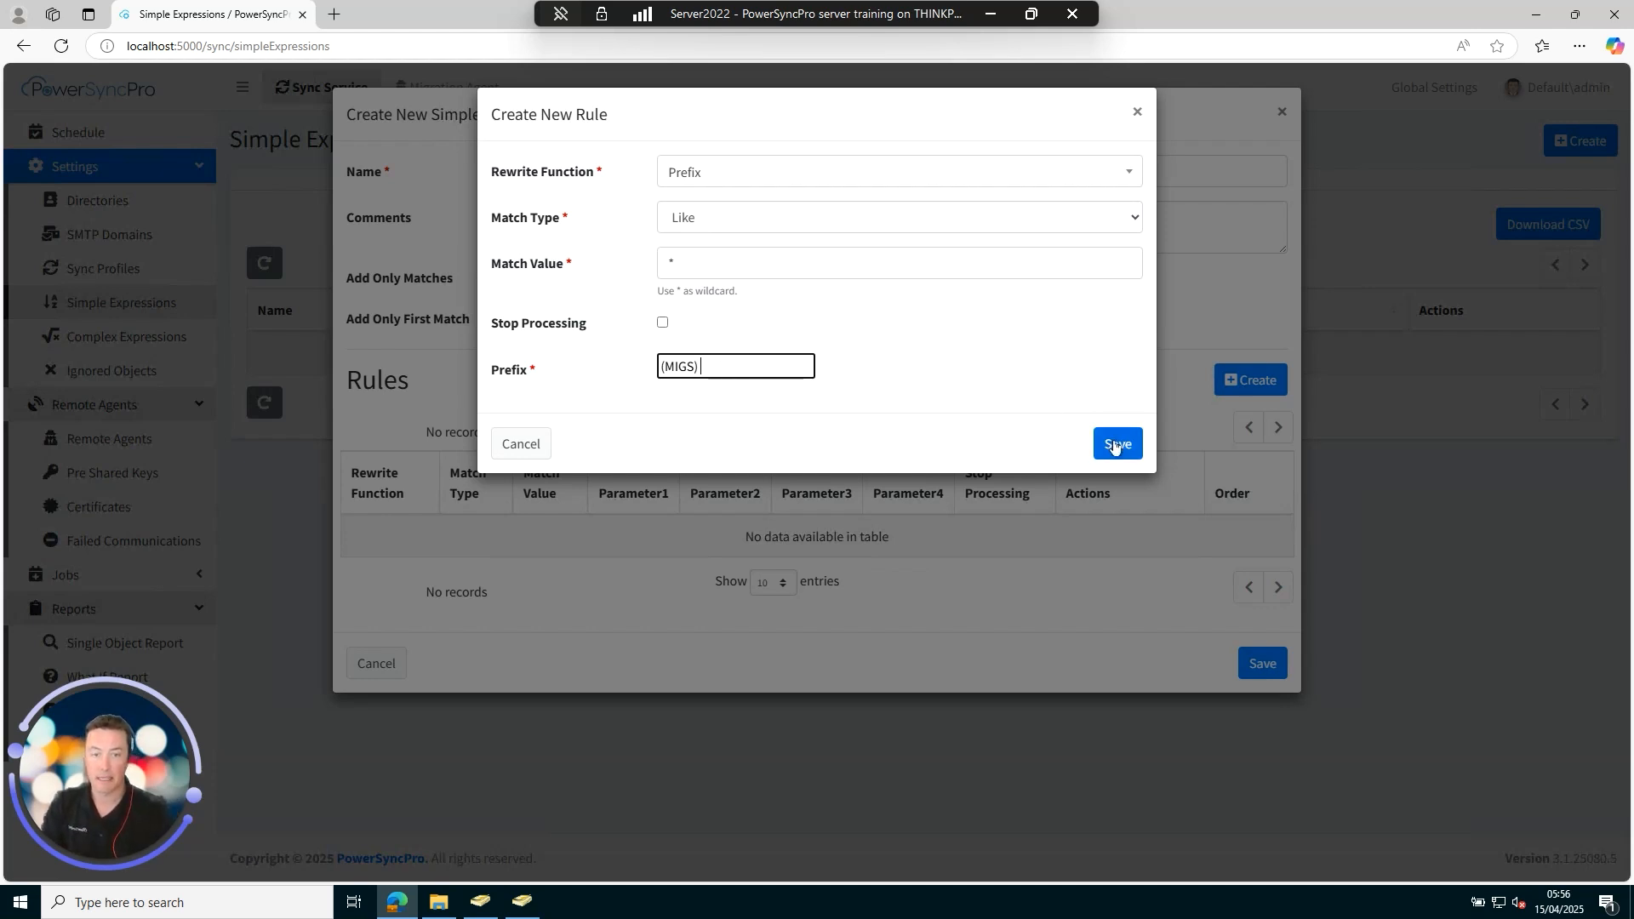
Save Prefix MIGS and create a second expression named 'Replace with migtarget.net'.
left_click(1263, 670)
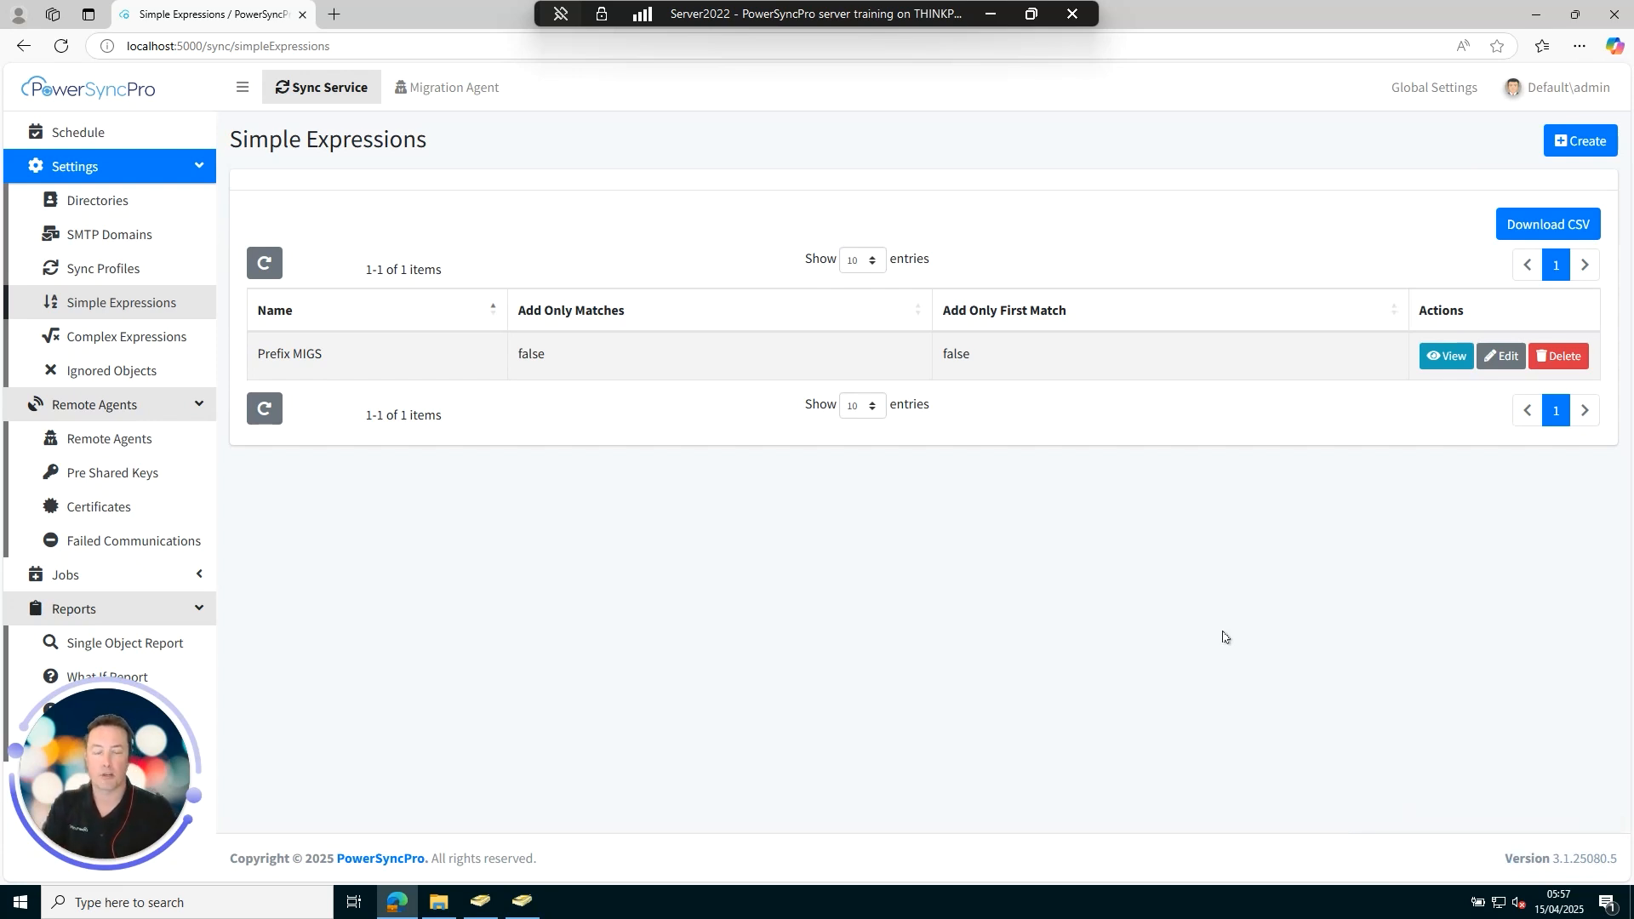
left_click(1582, 140)
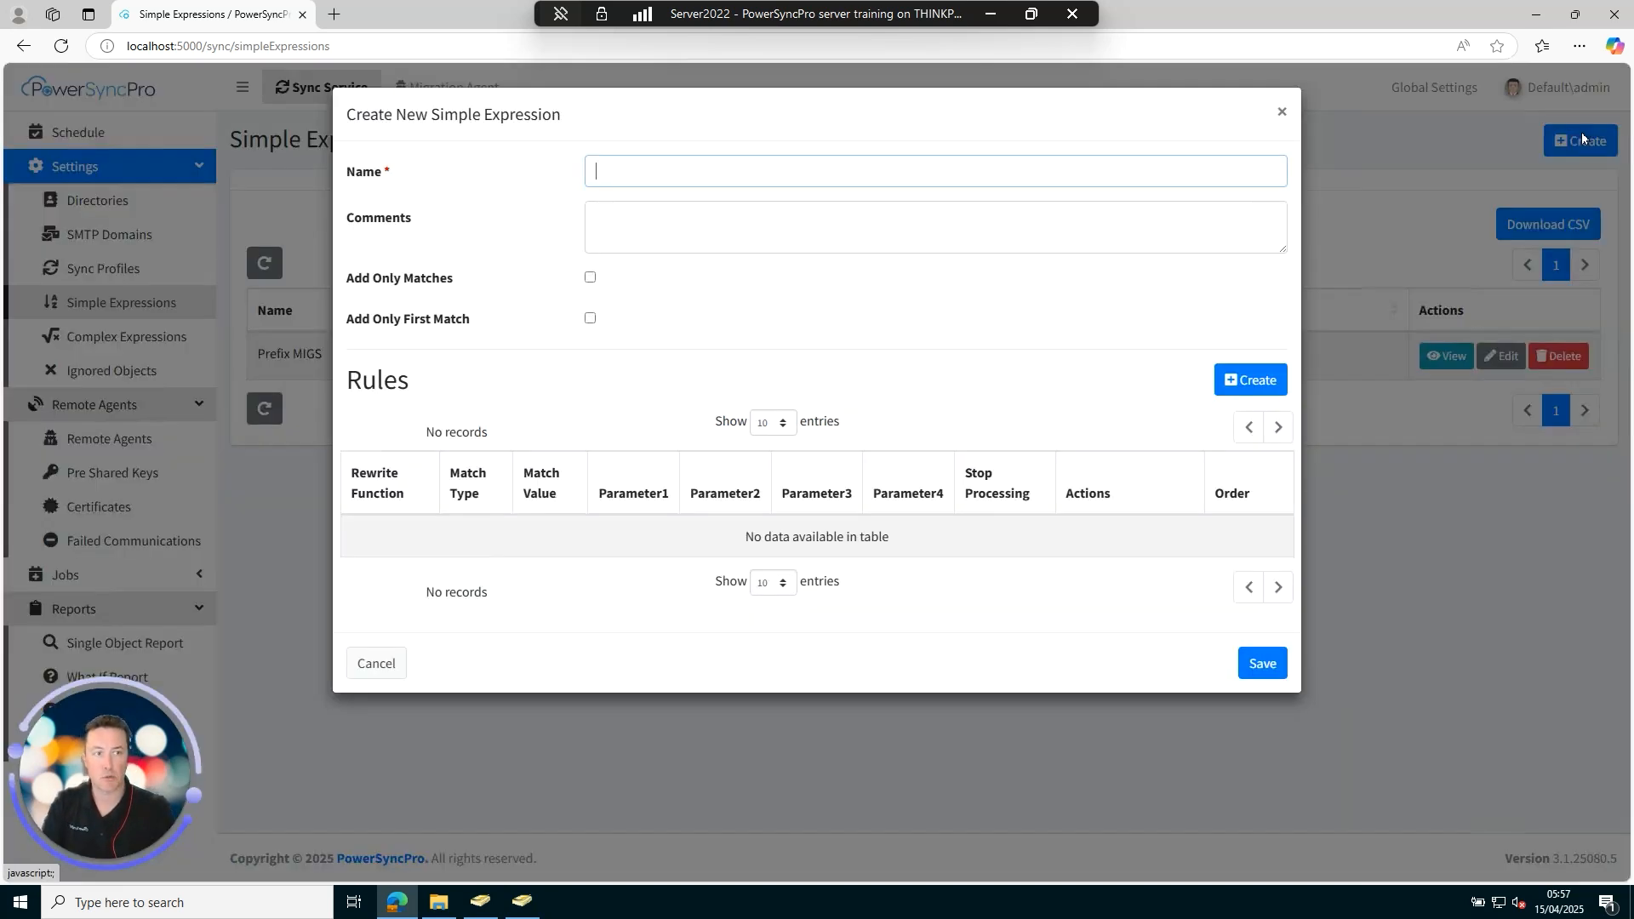
left_click(687, 176)
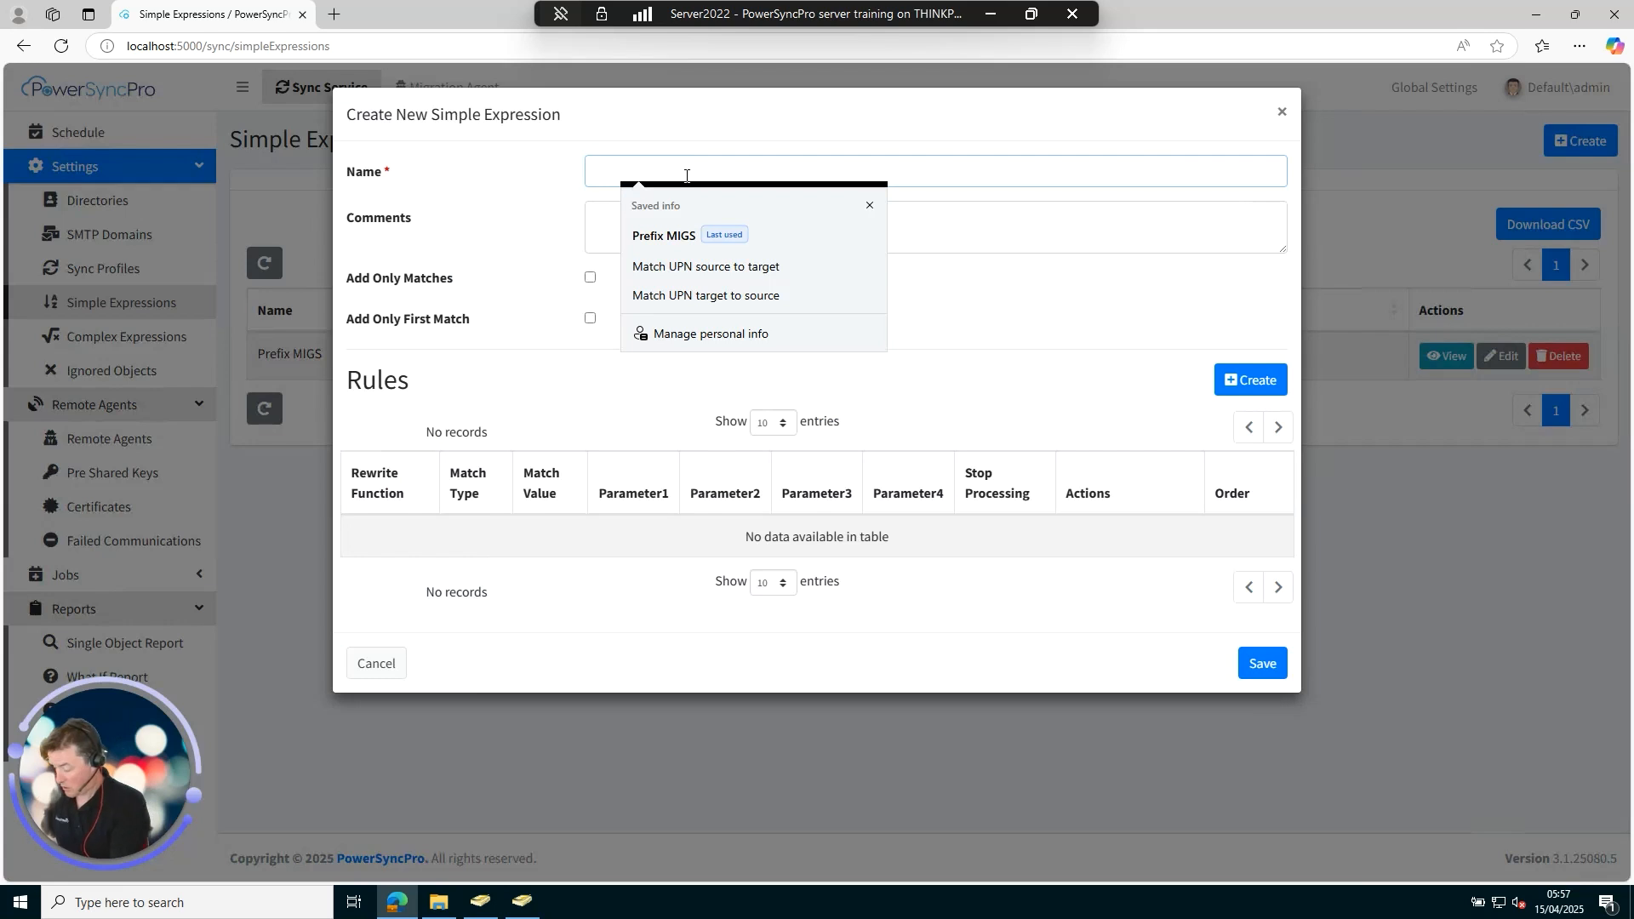
type("Replace migtarget.net")
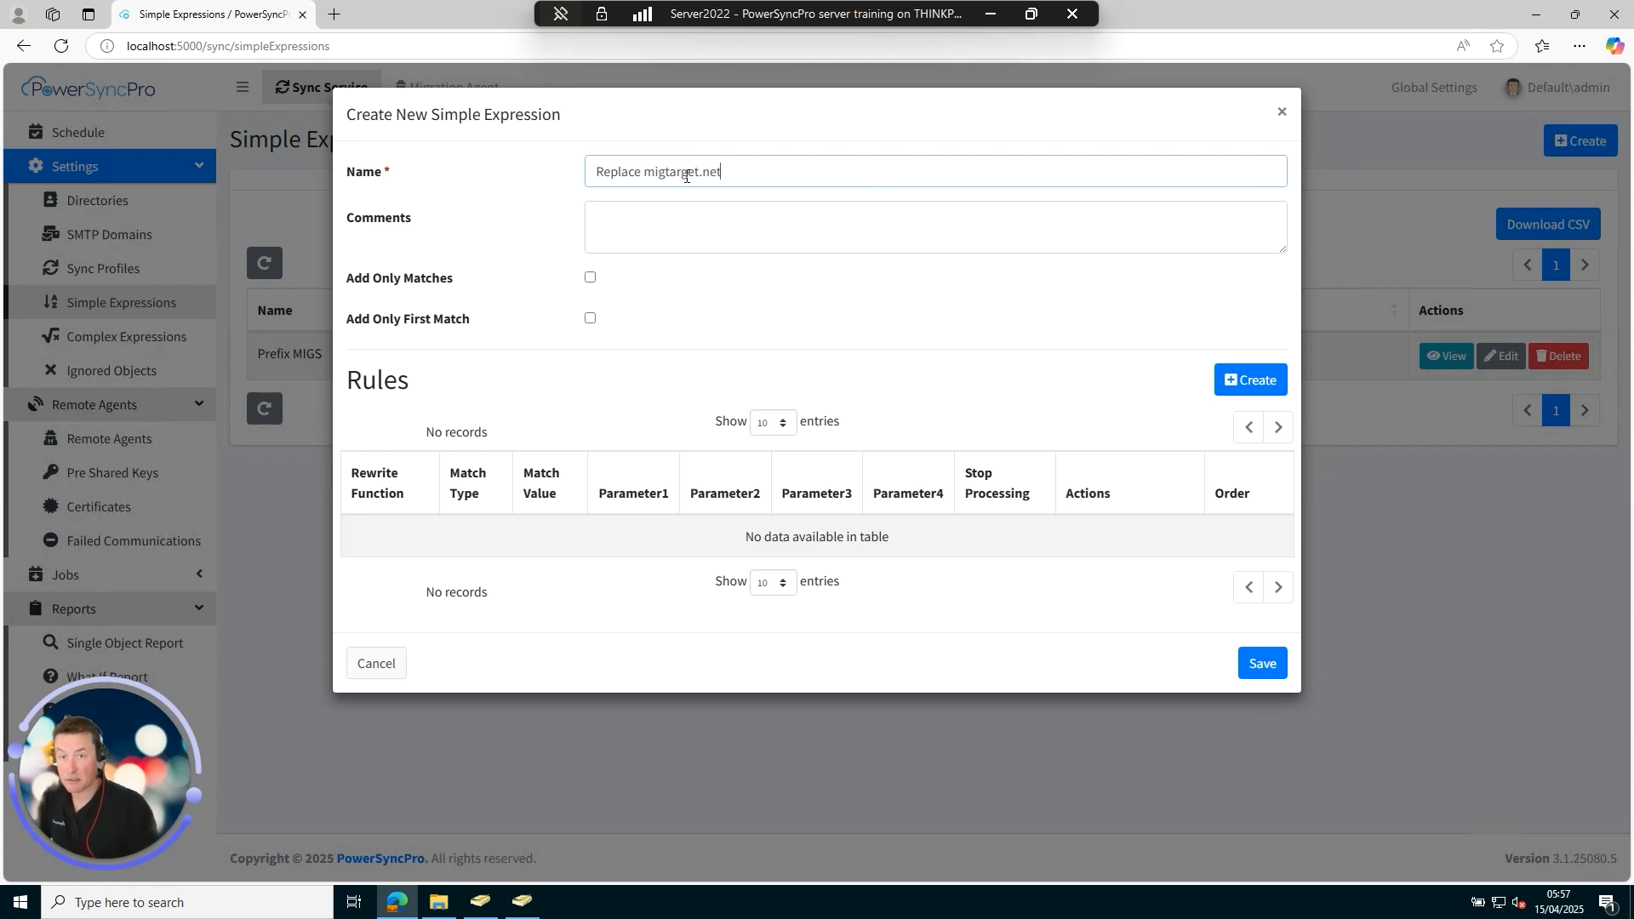
type("with")
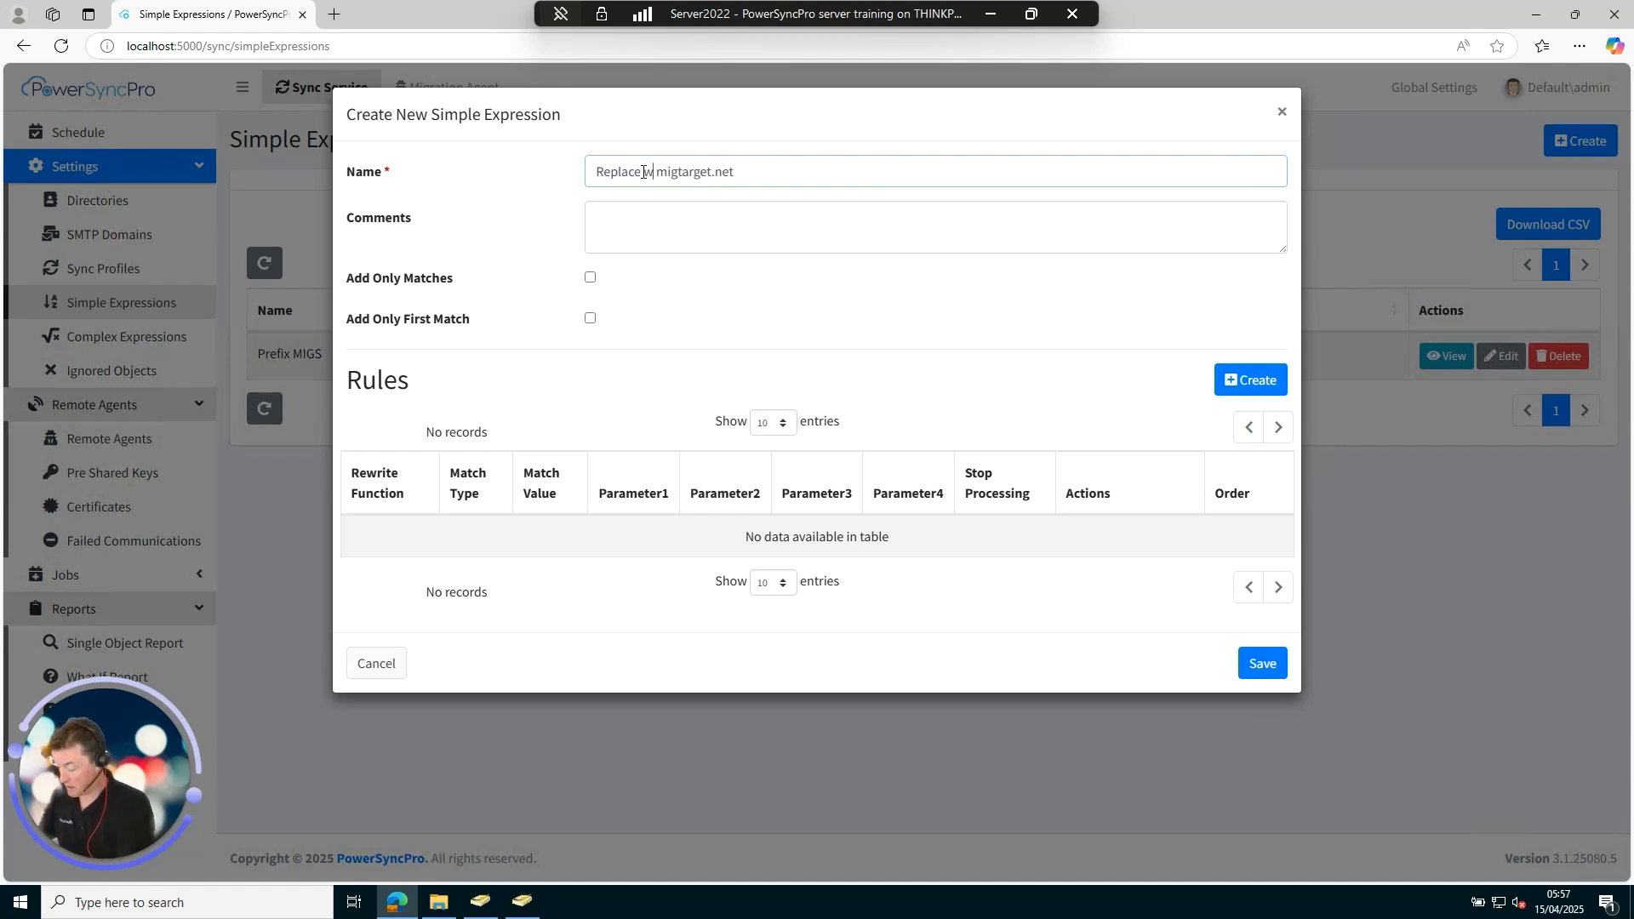
left_click(1268, 386)
Set the rule to Replace String, Like match on *, finding migsource.net, replacing with migtarget.net.
left_click(748, 171)
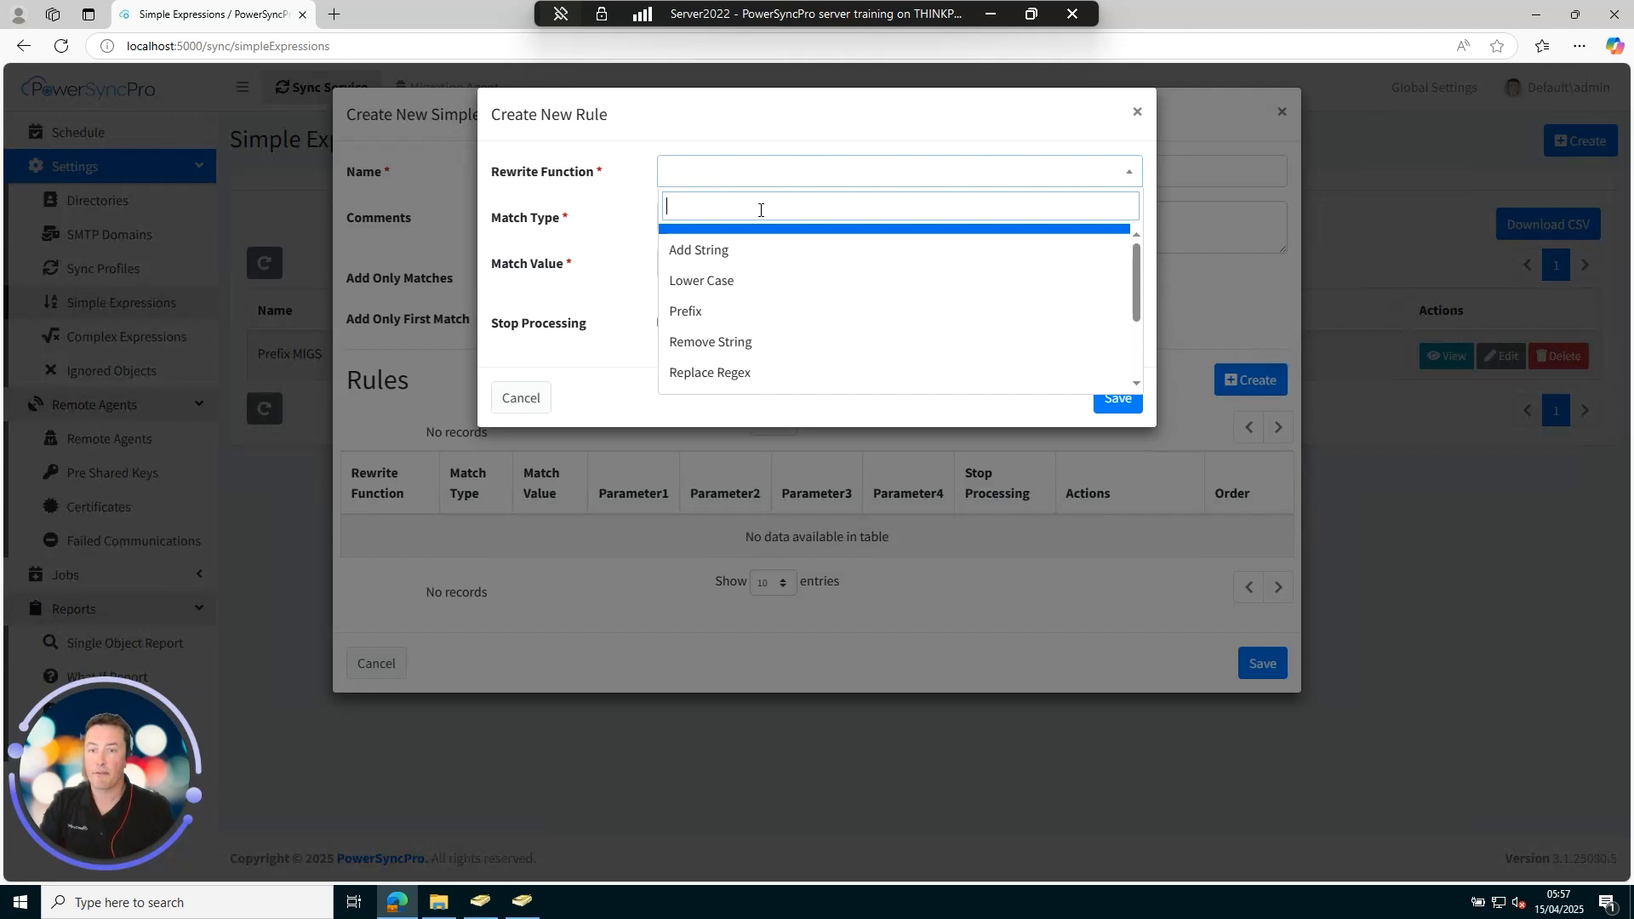
scroll(787, 263, "down", 1)
scroll(787, 263, "down", 3)
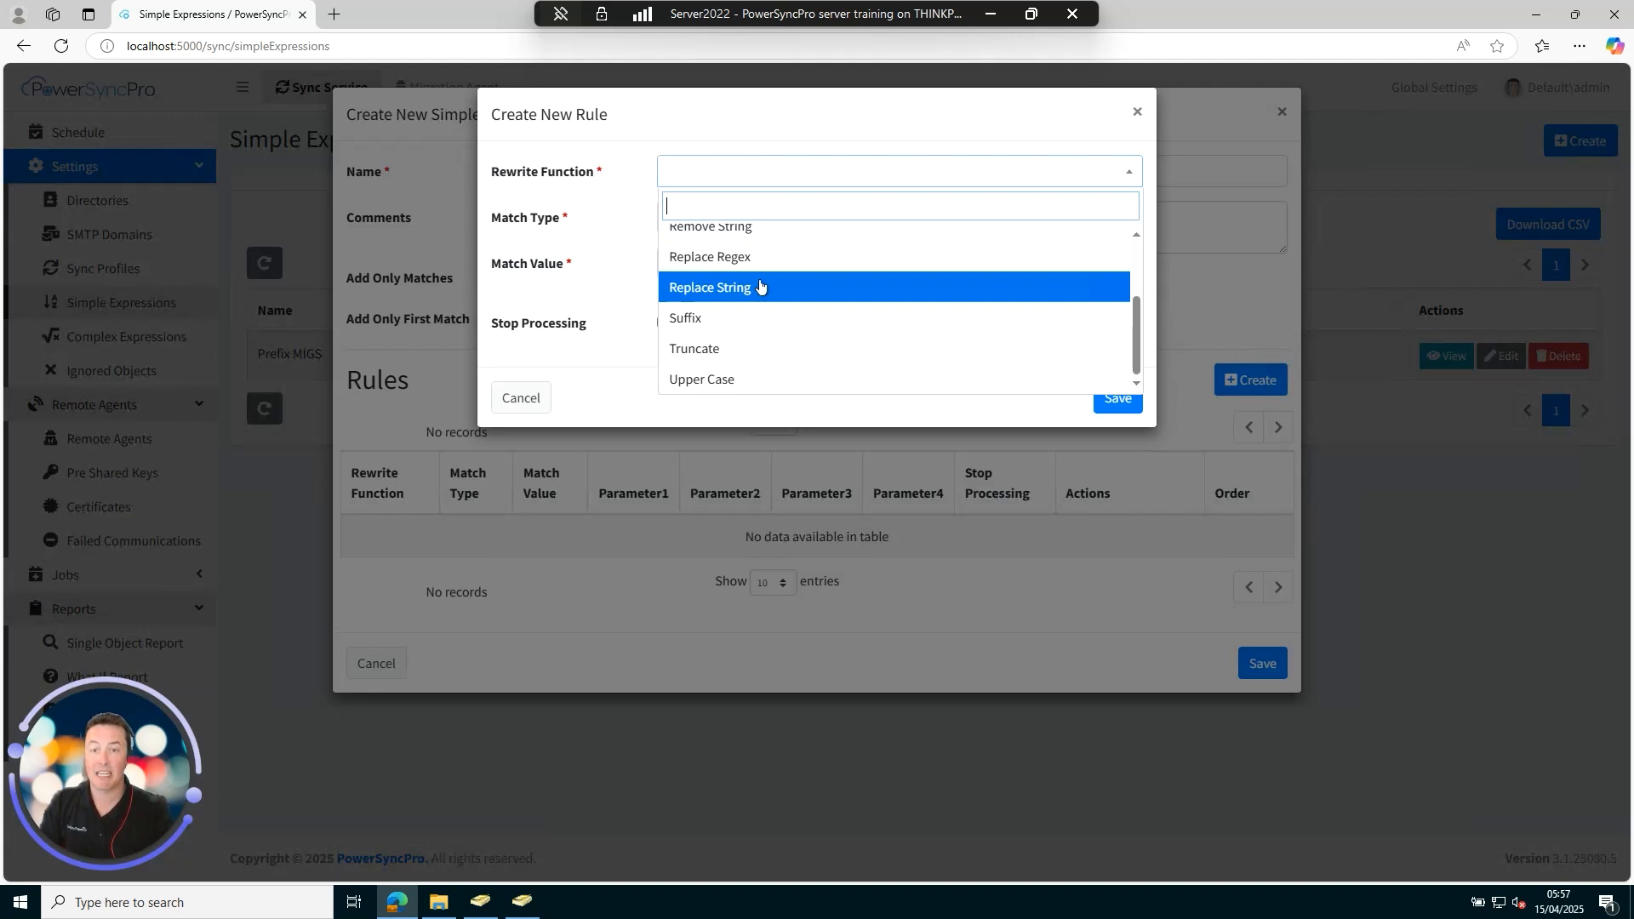
left_click(761, 289)
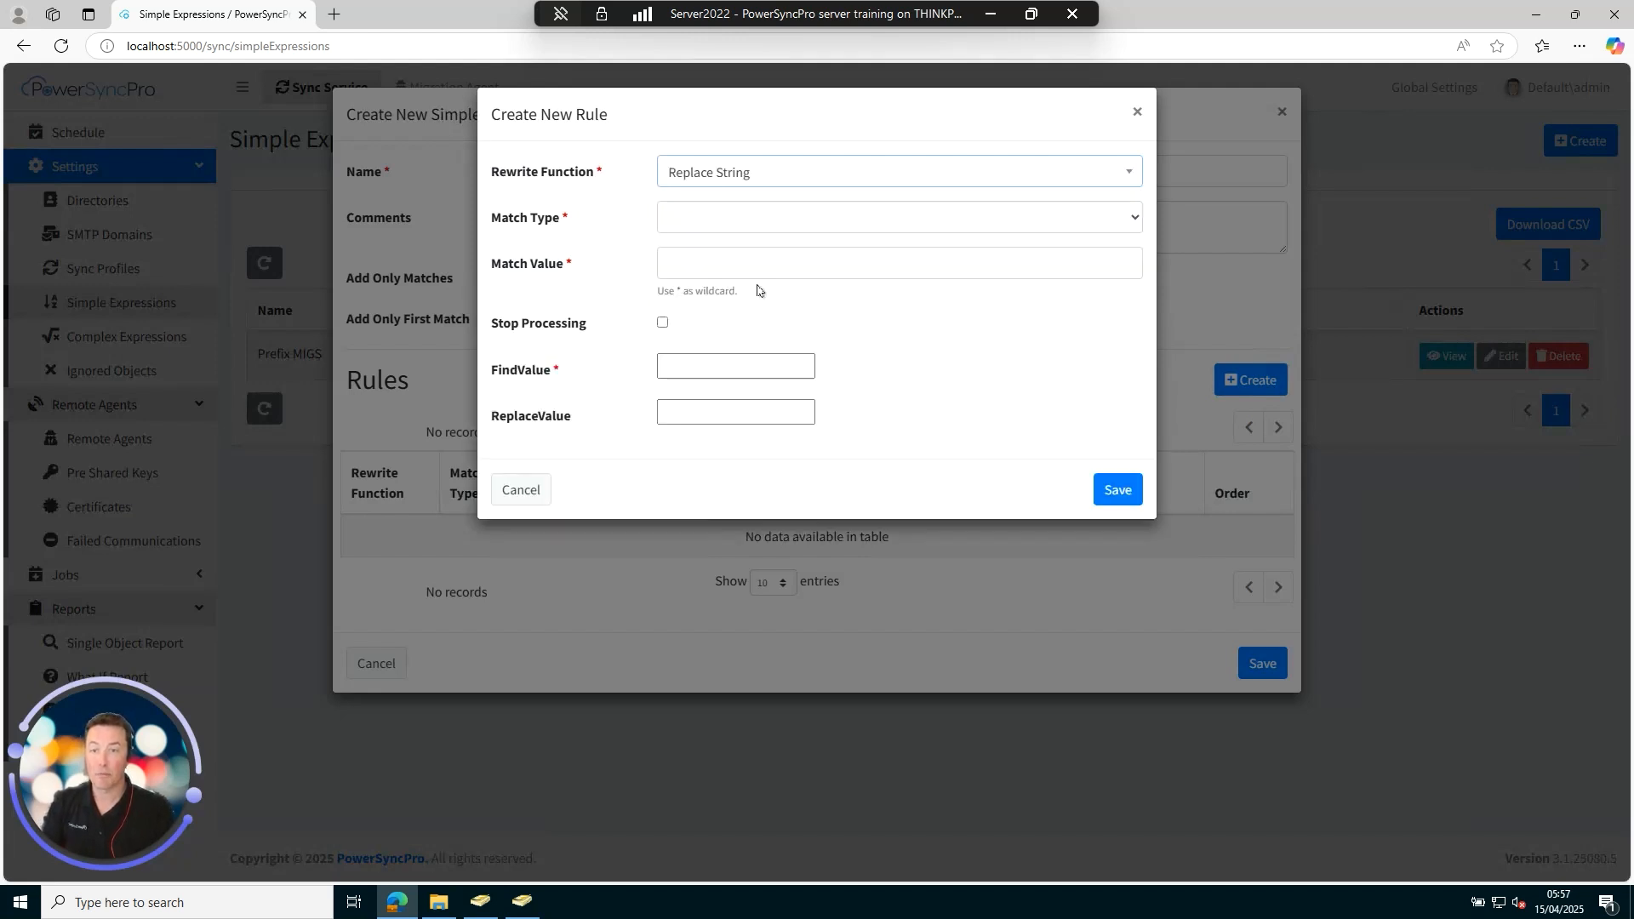
left_click(745, 227)
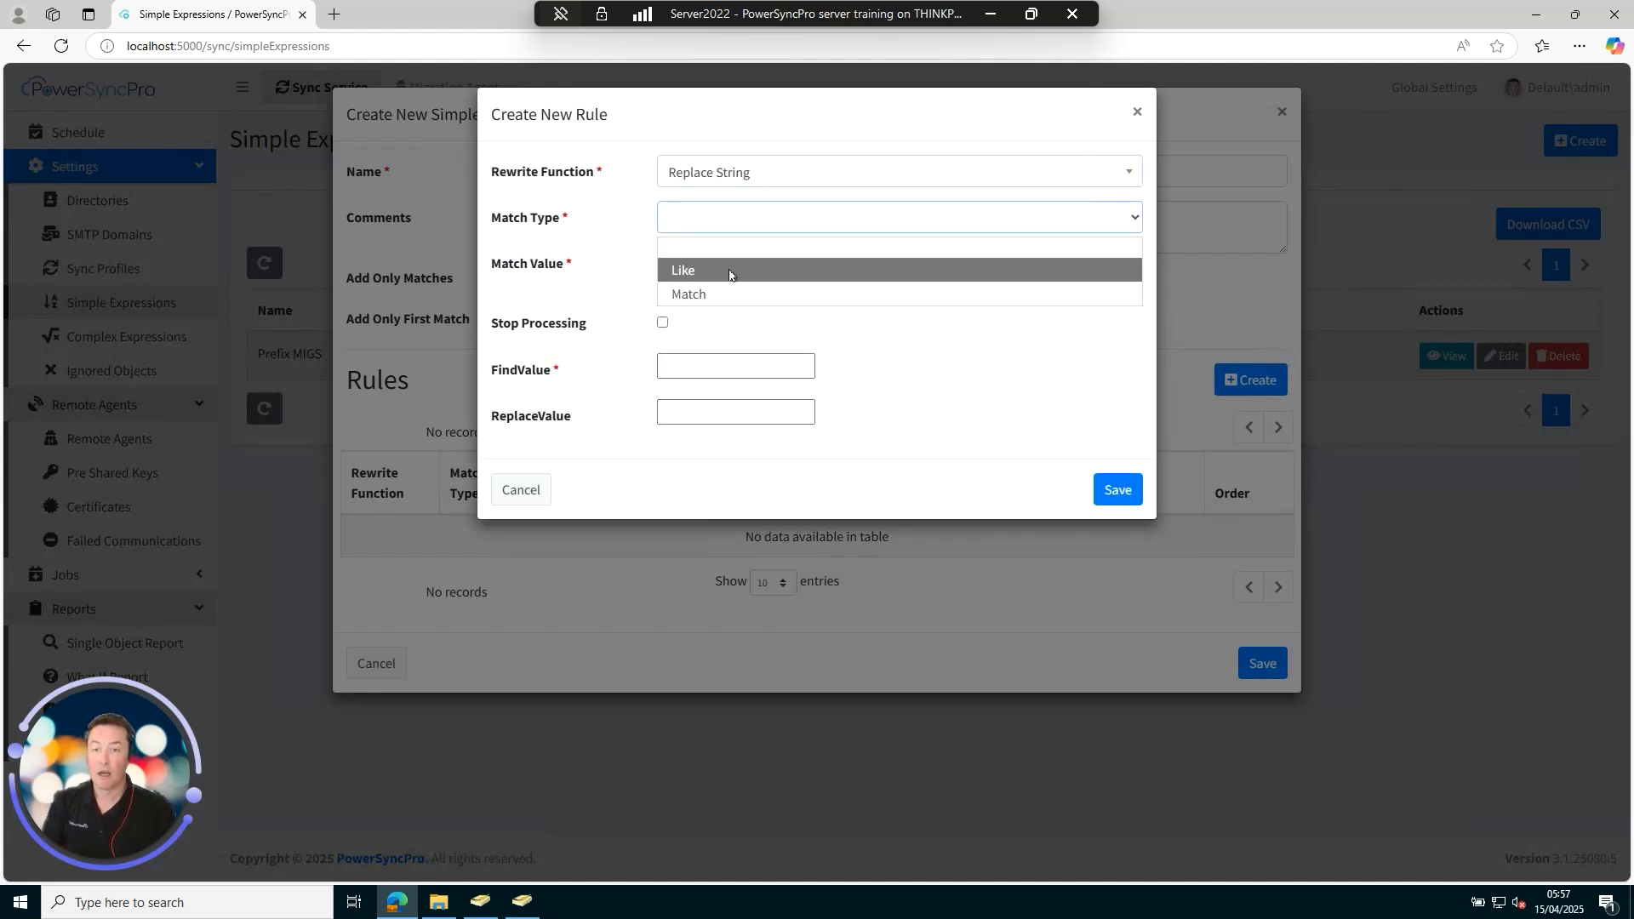
left_click(730, 271)
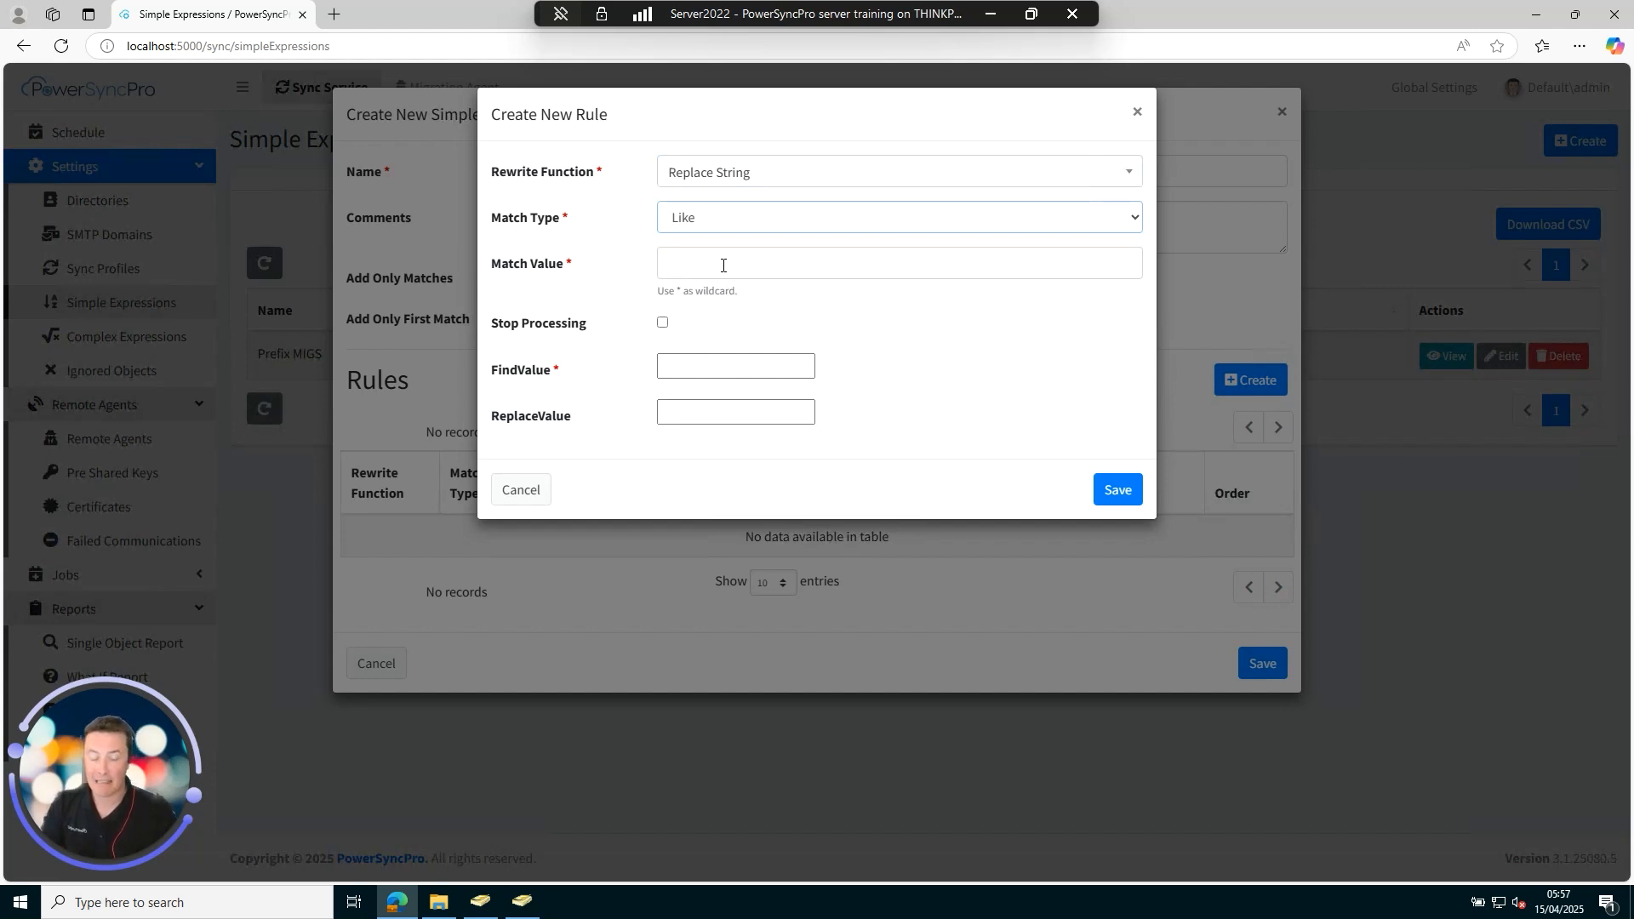
left_click(766, 267)
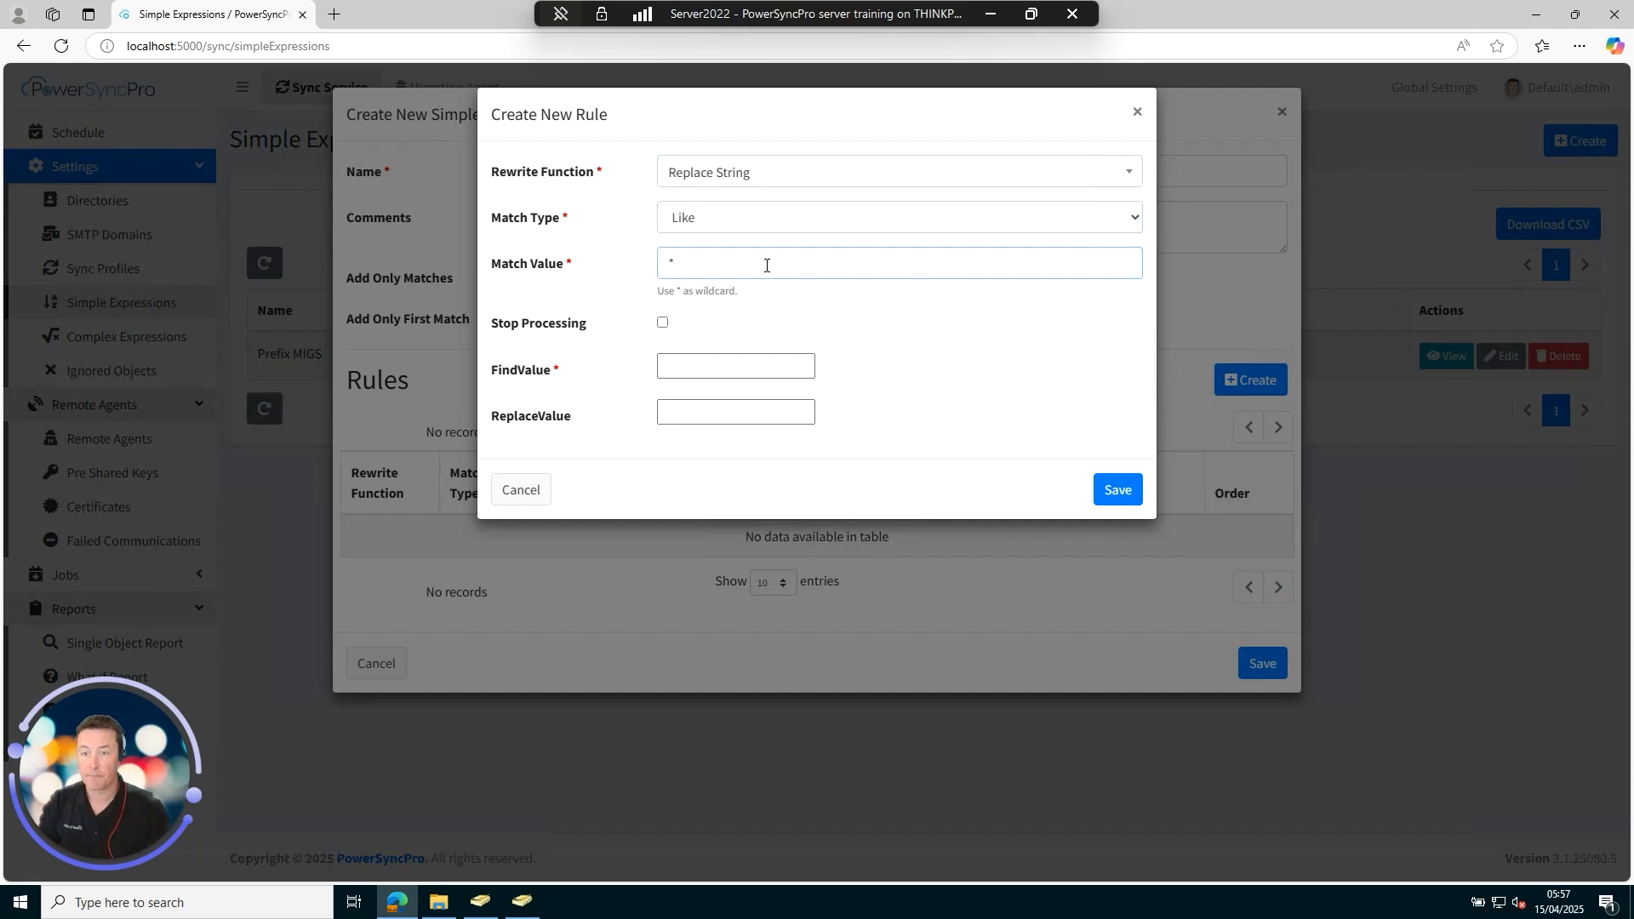
left_click(785, 367)
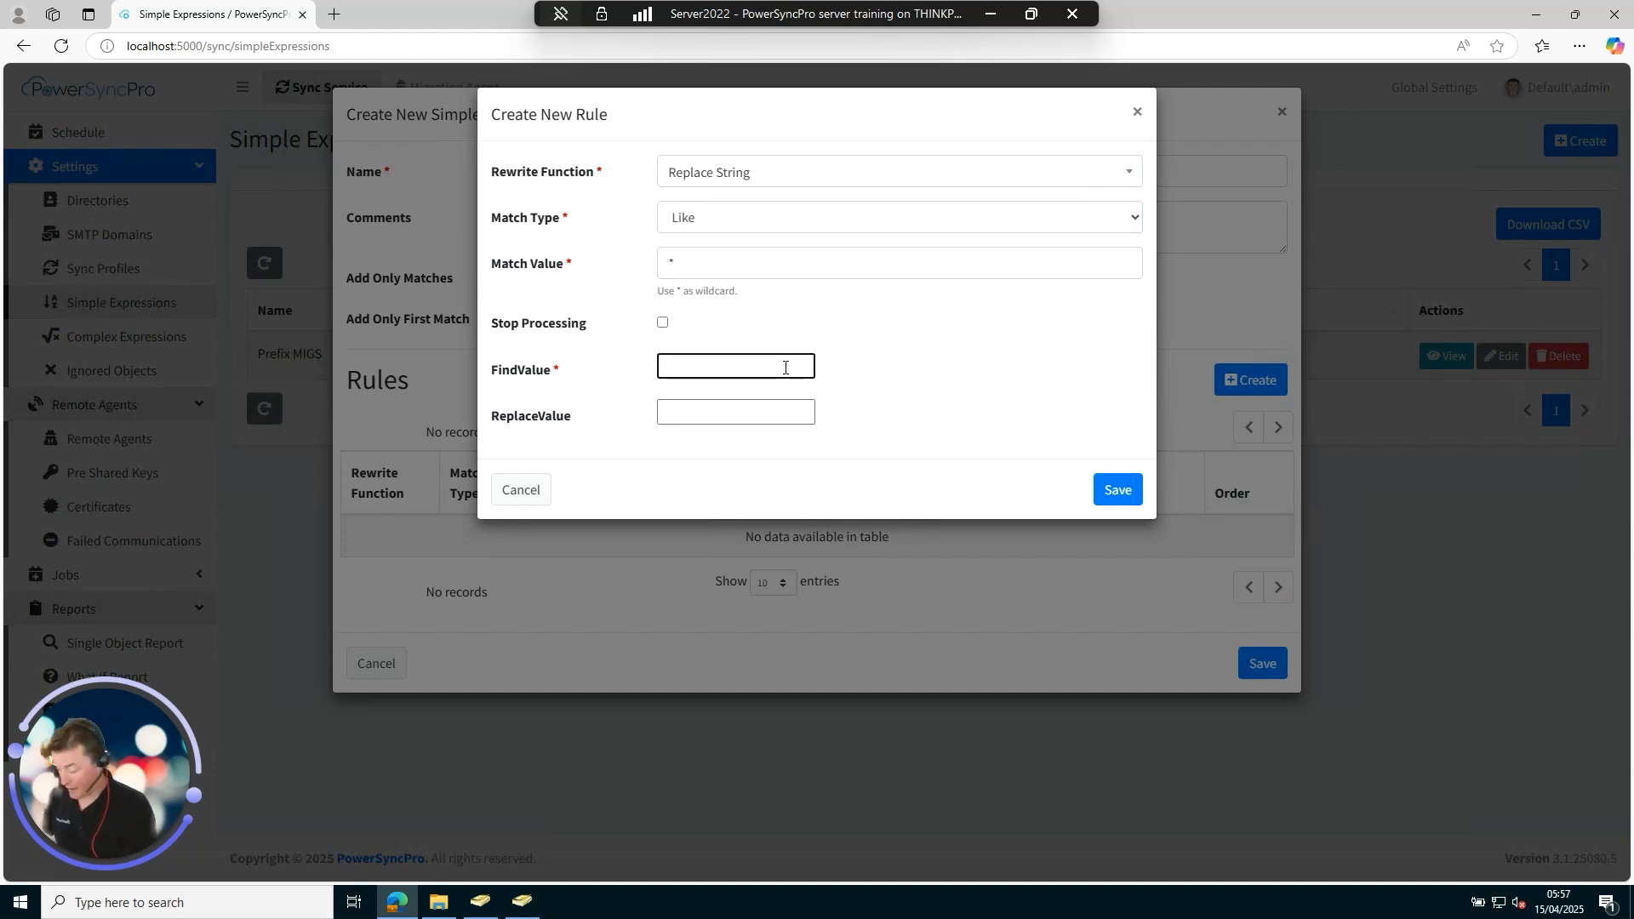
type("migsource.net")
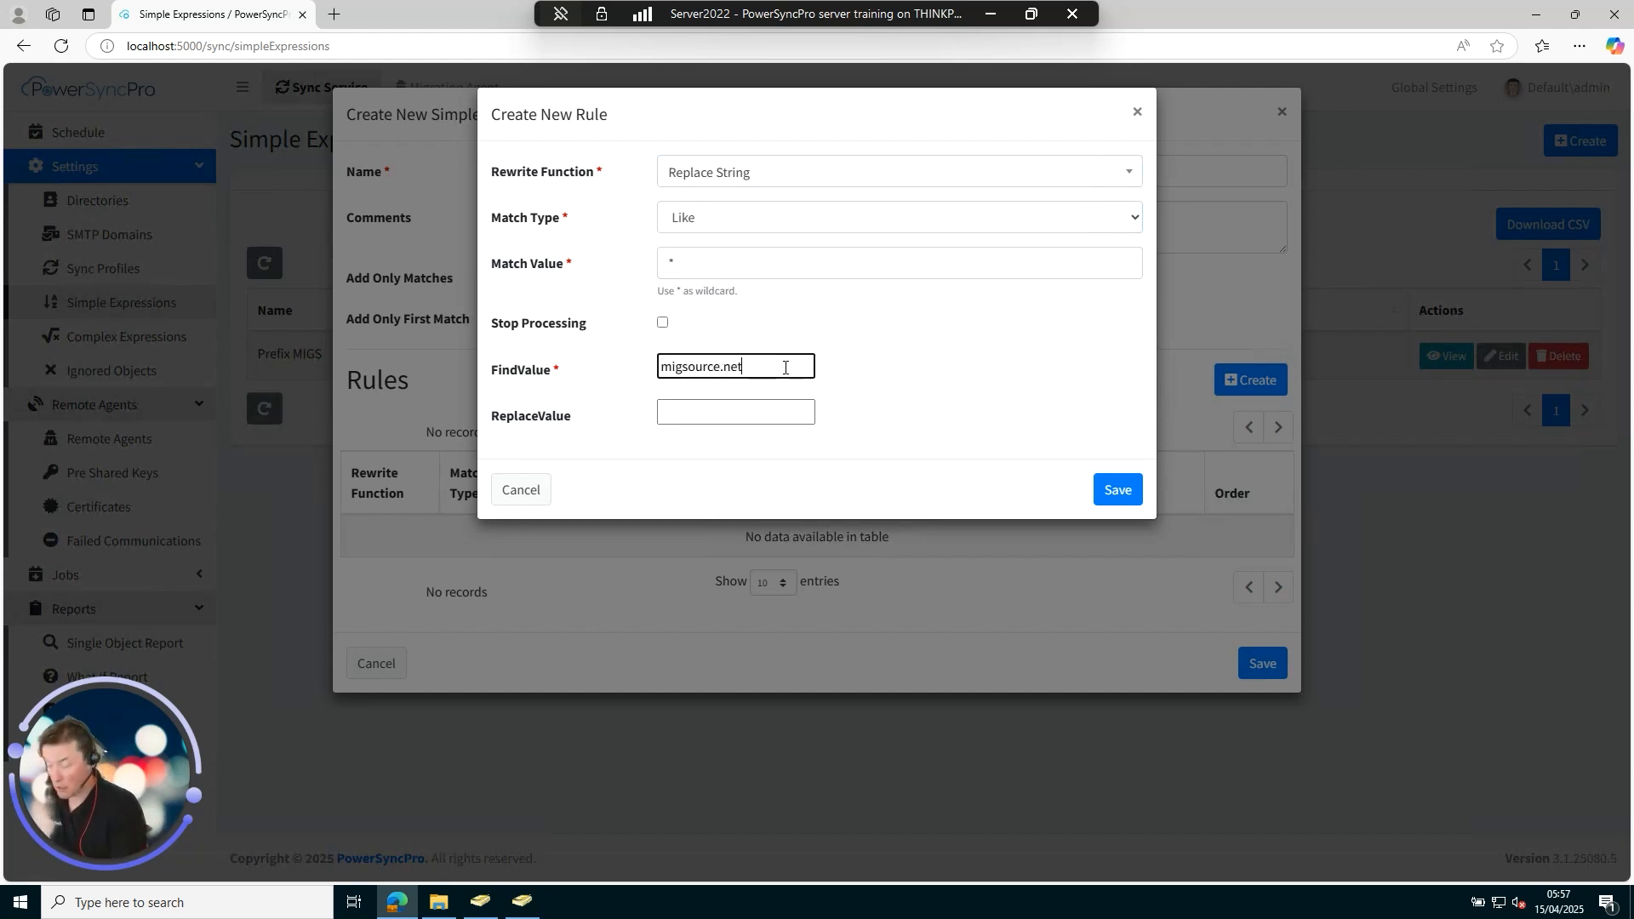
key("Tab")
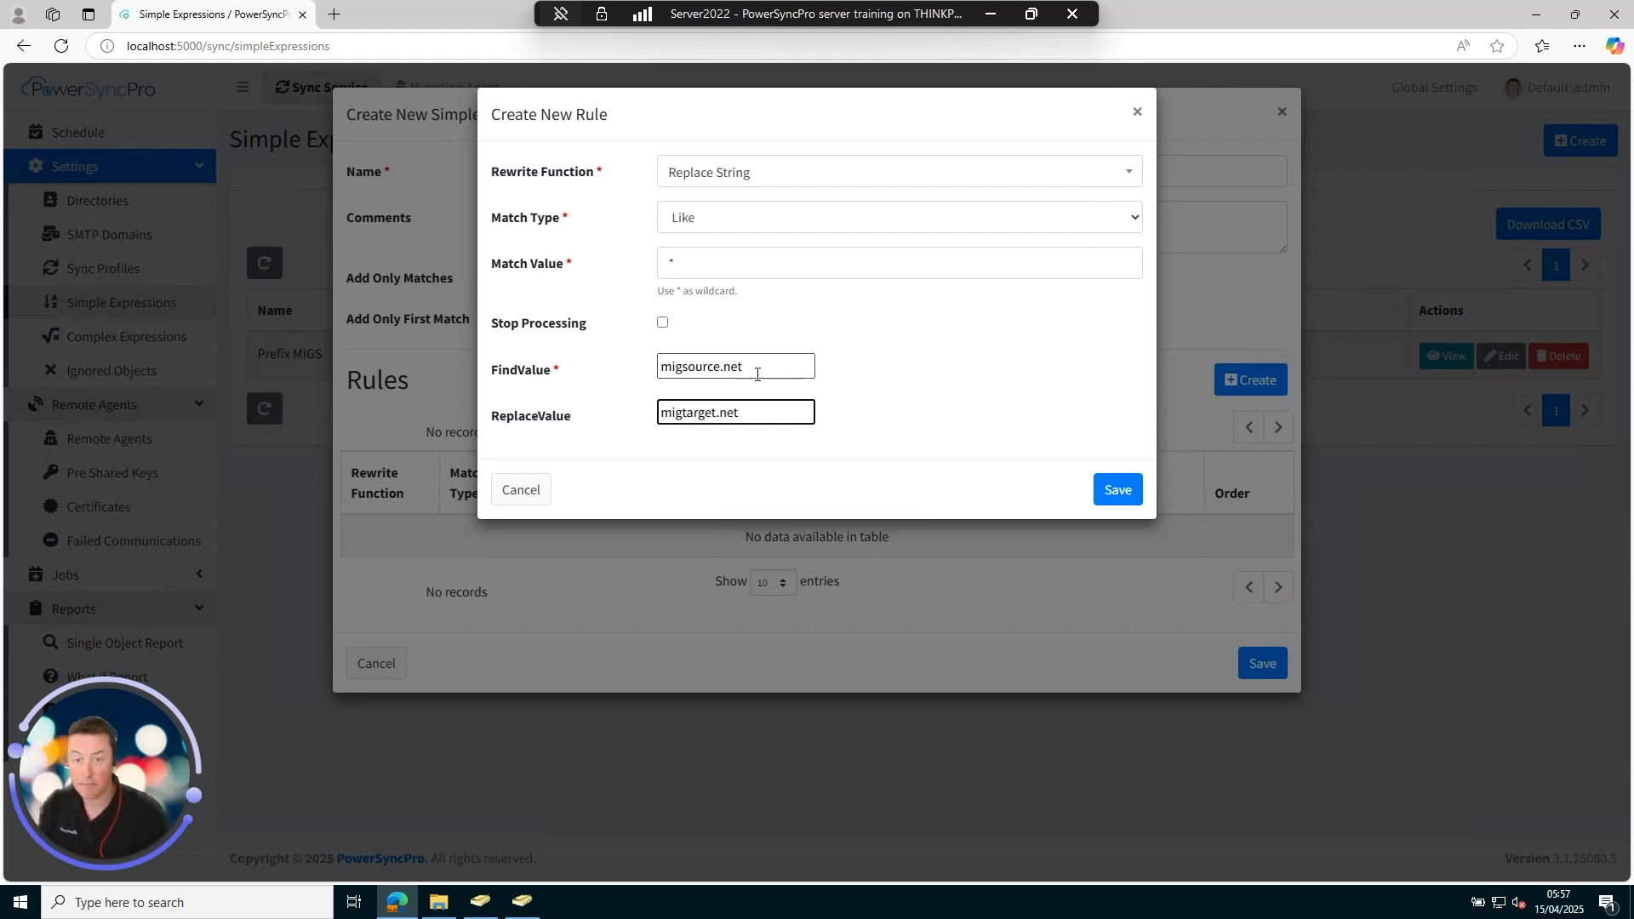
Save the rule and the Replace with migtarget.net expression, then go to Sync Profiles.
left_click(1113, 489)
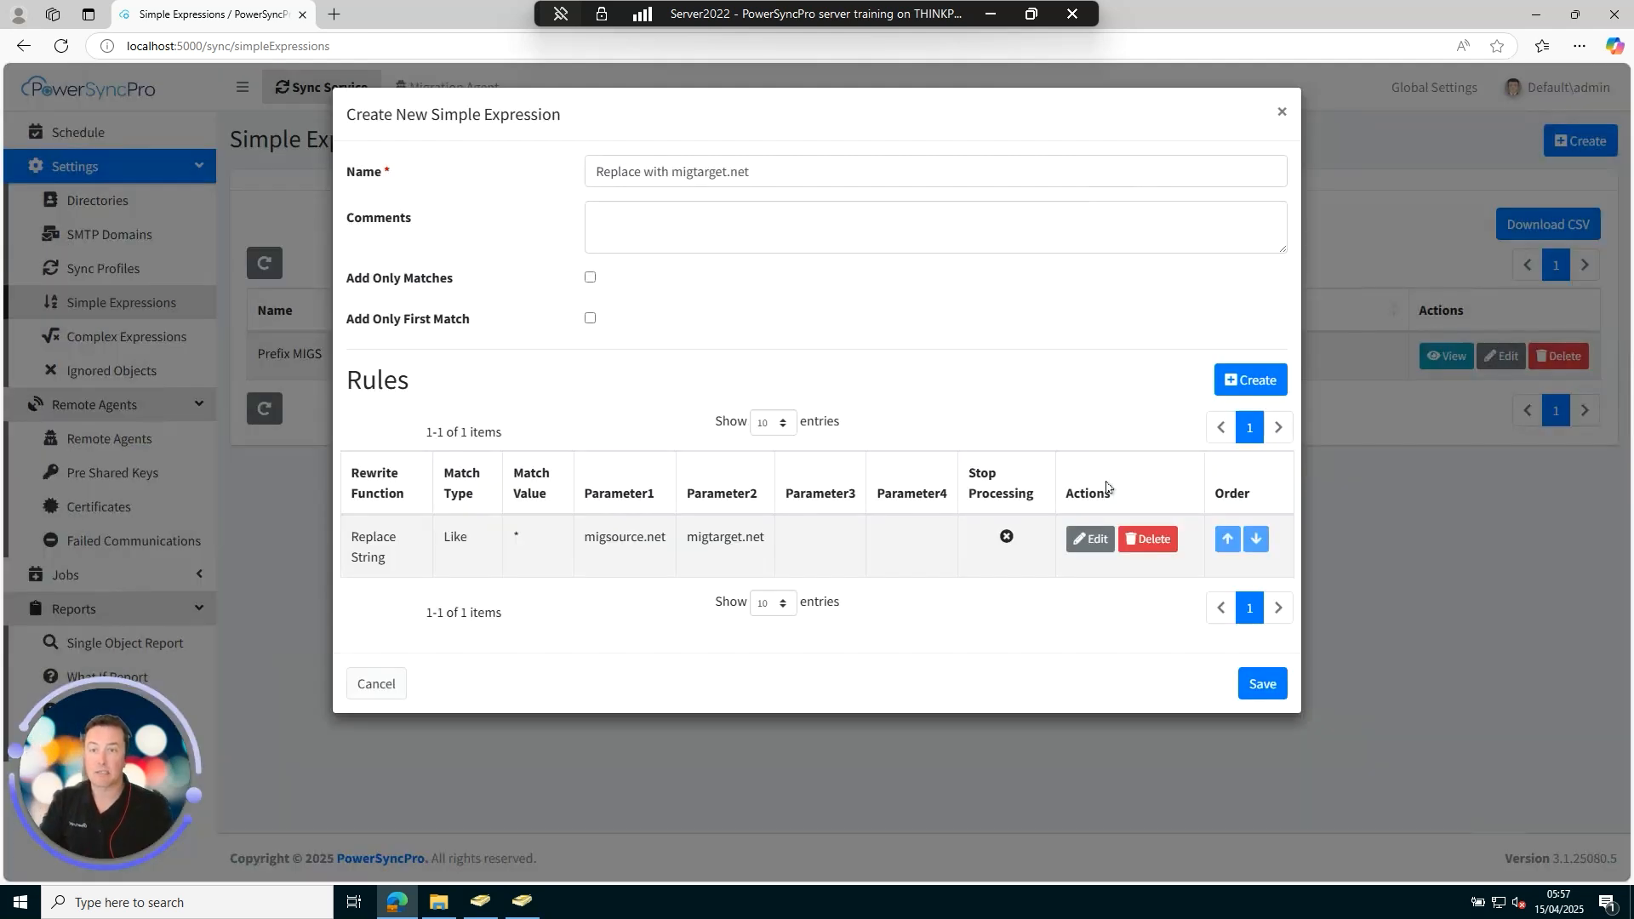
left_click(1260, 685)
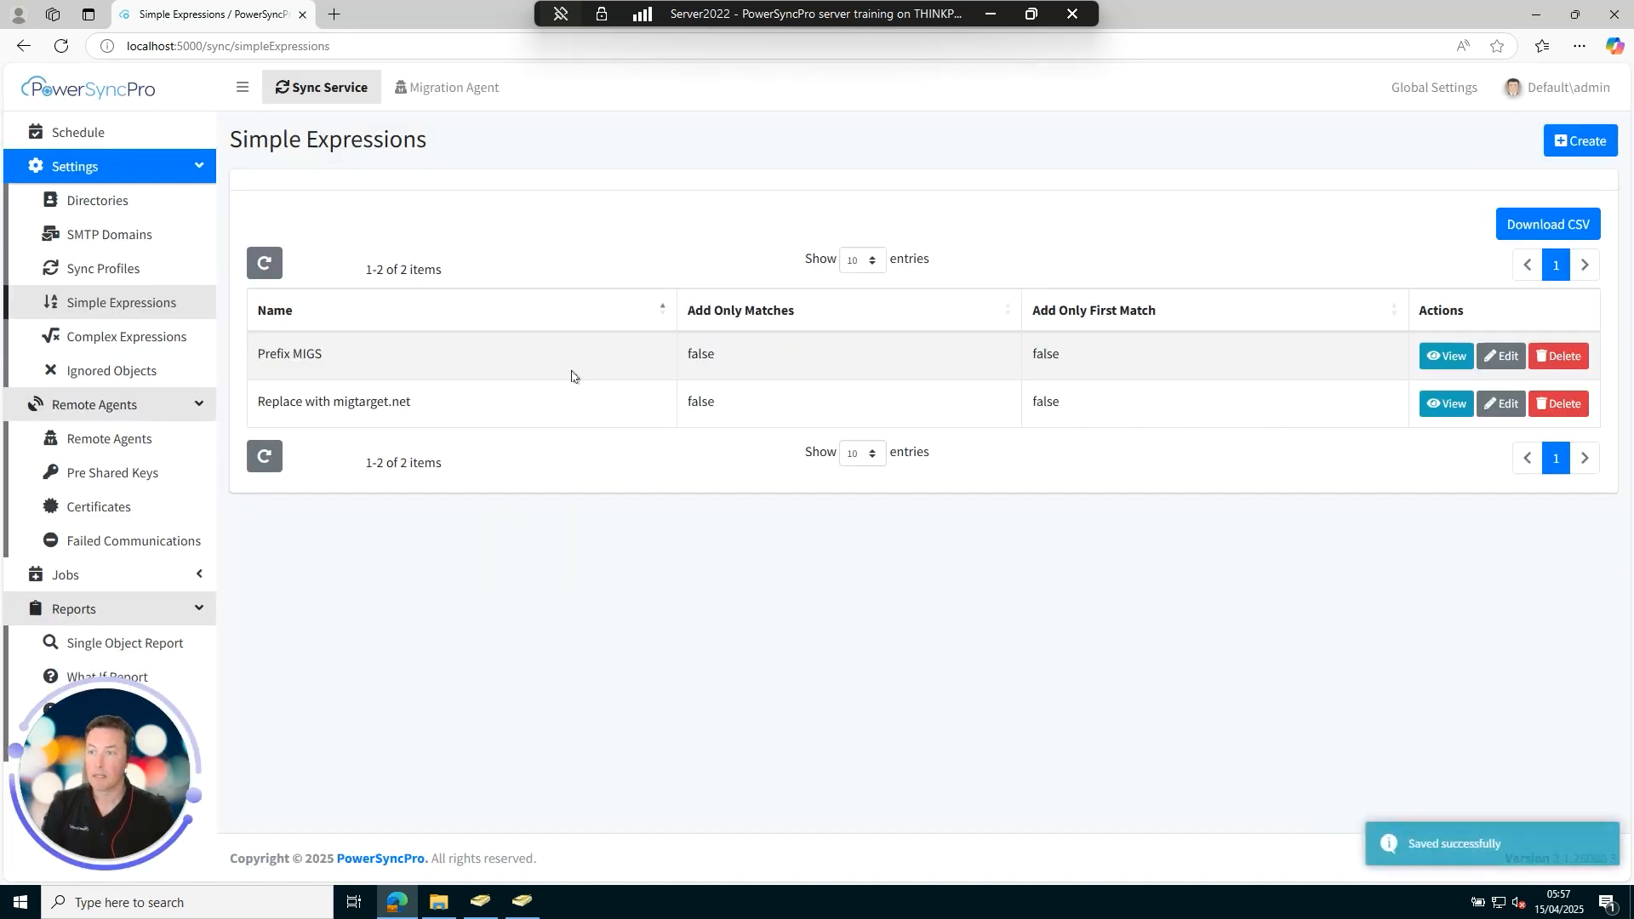
left_click(103, 269)
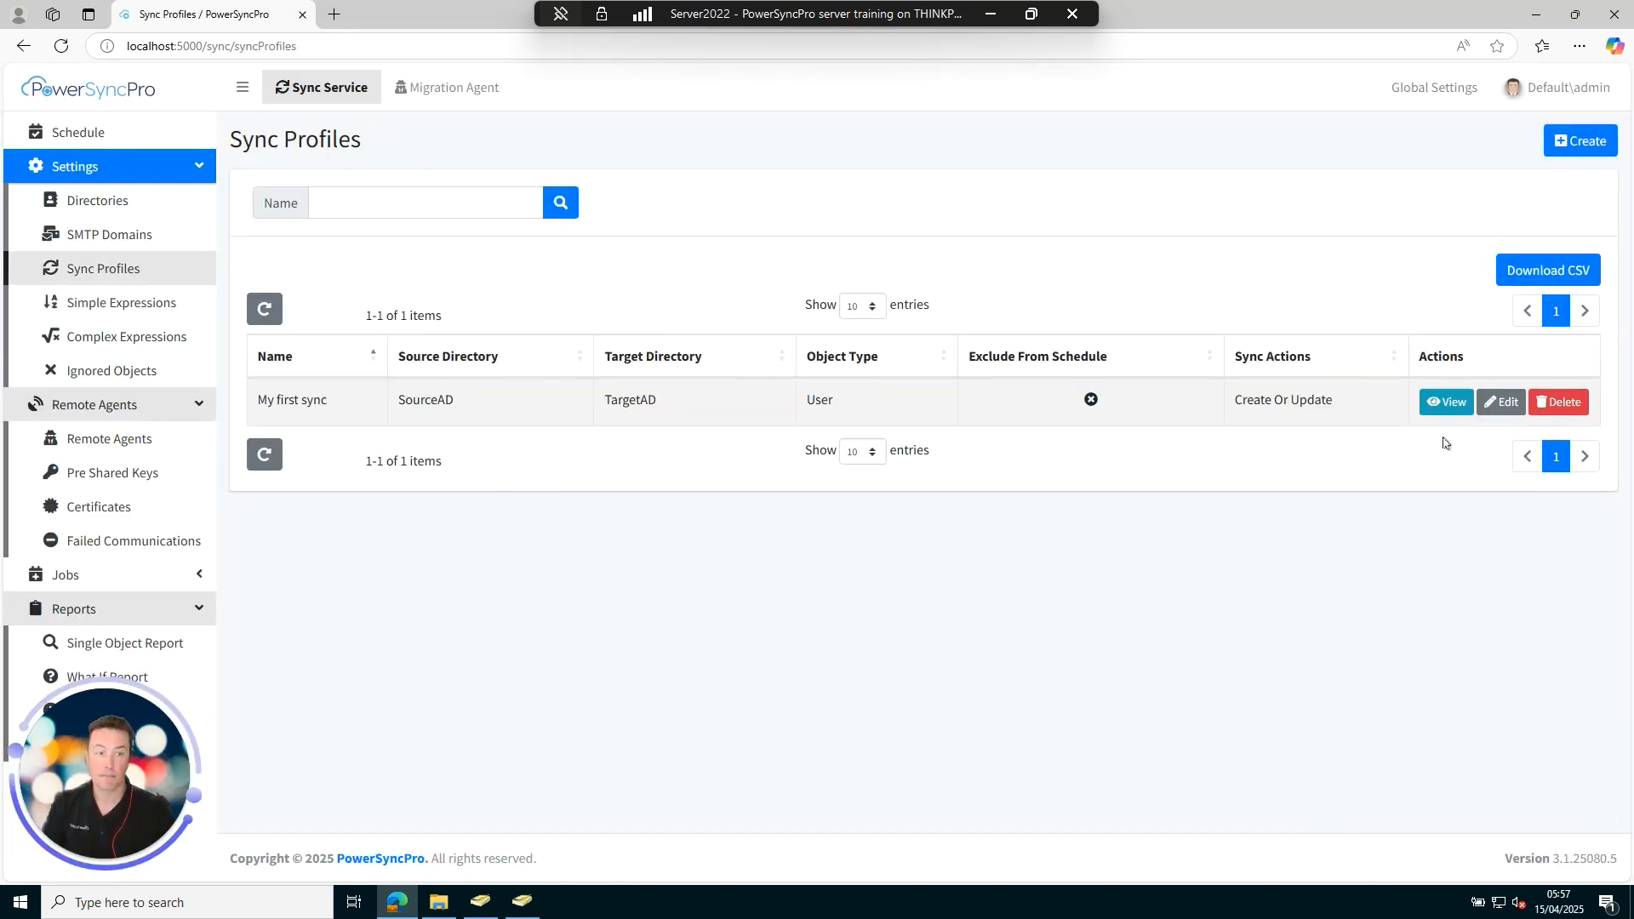
In My first sync's mappings, apply the Prefix MIGS expression to displayName.
left_click(1501, 401)
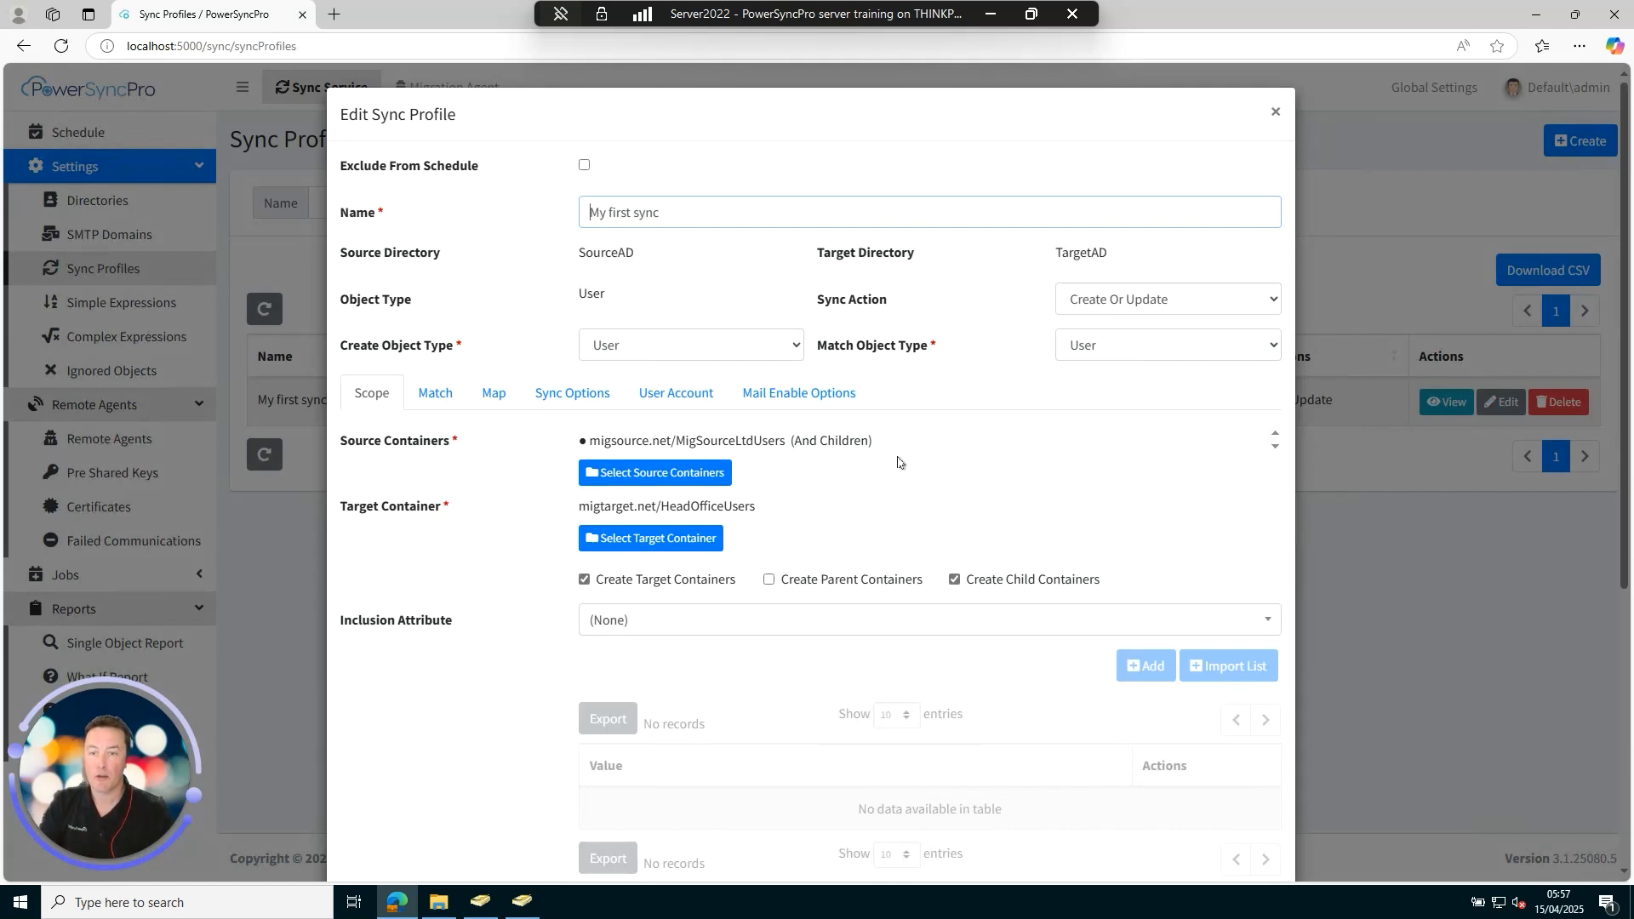
scroll(681, 417, "down", 1)
left_click(494, 380)
scroll(851, 506, "down", 2)
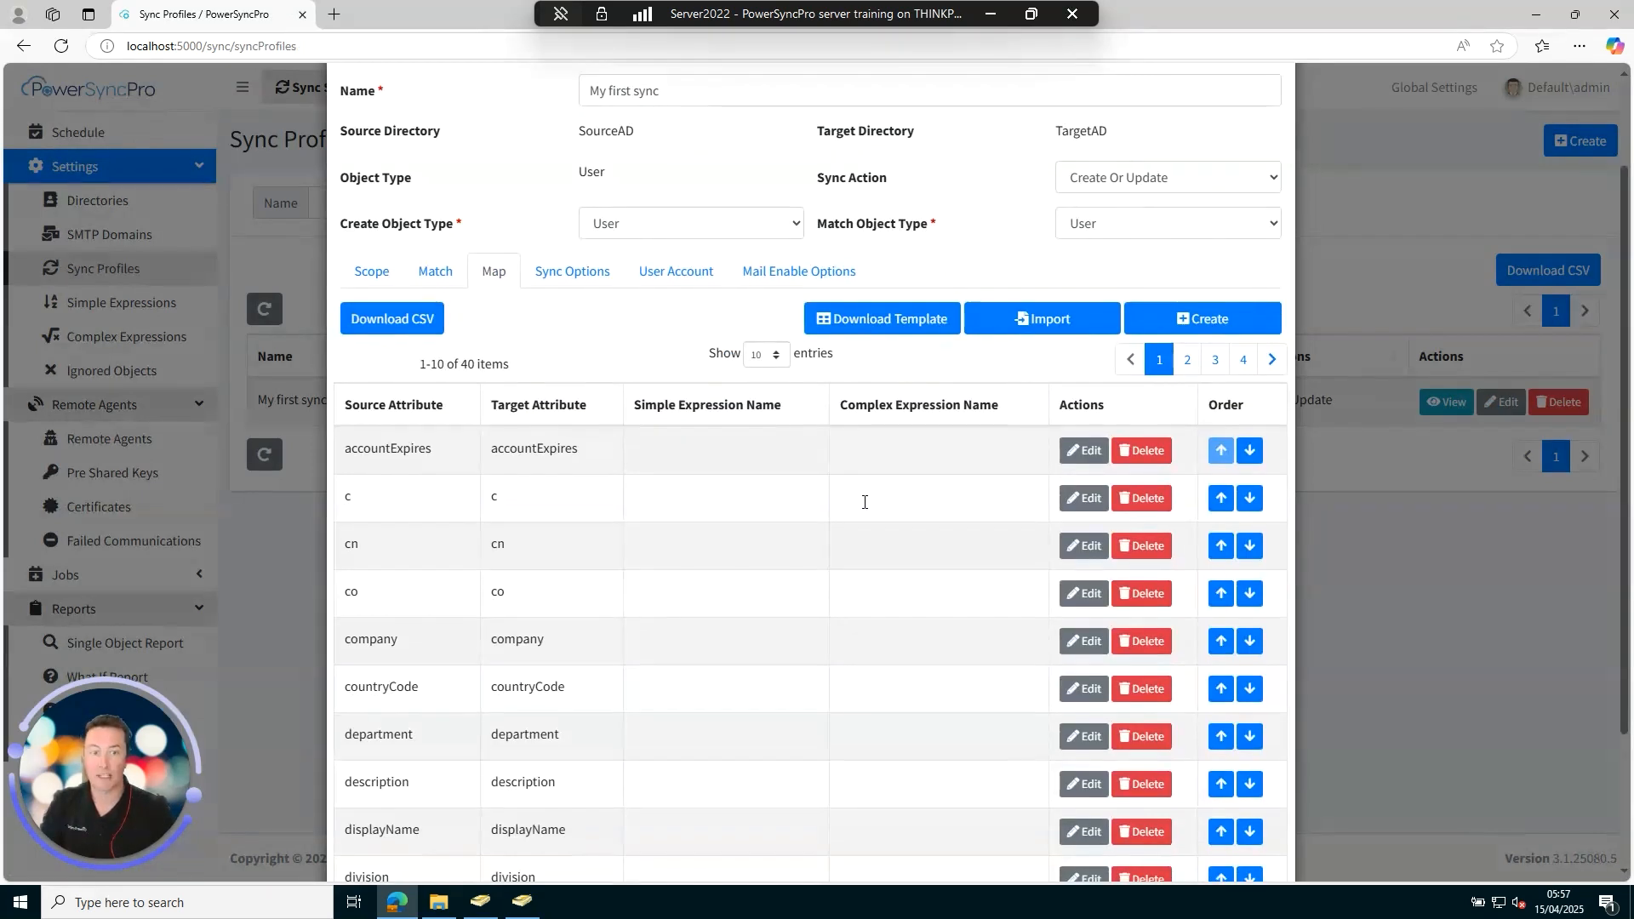
scroll(715, 613, "down", 2)
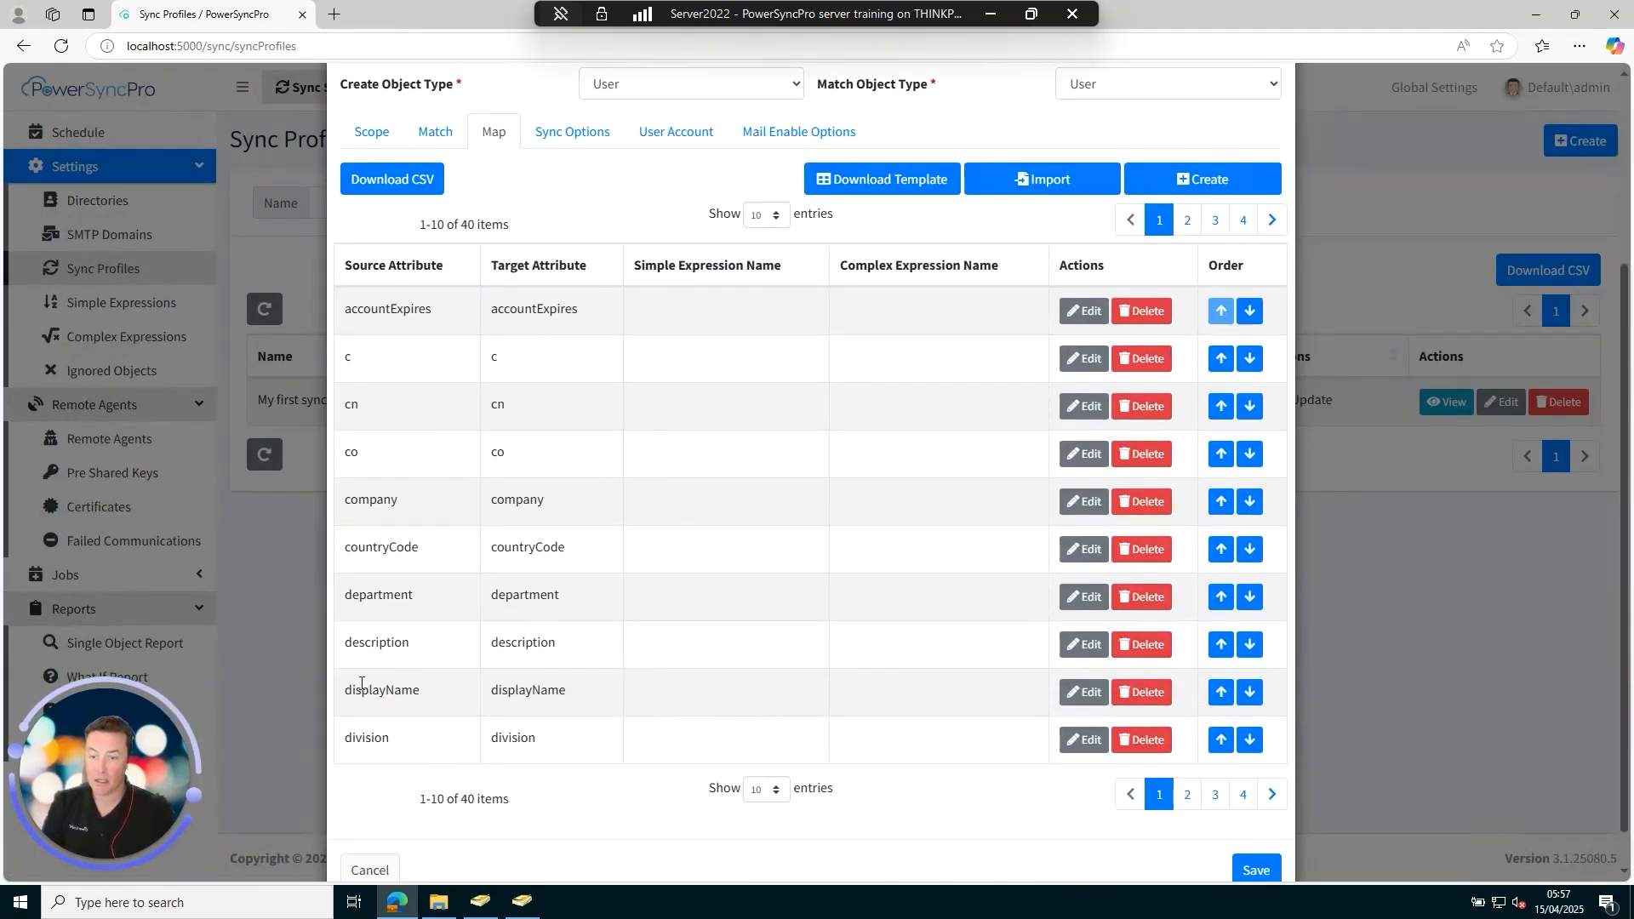
left_click(1078, 691)
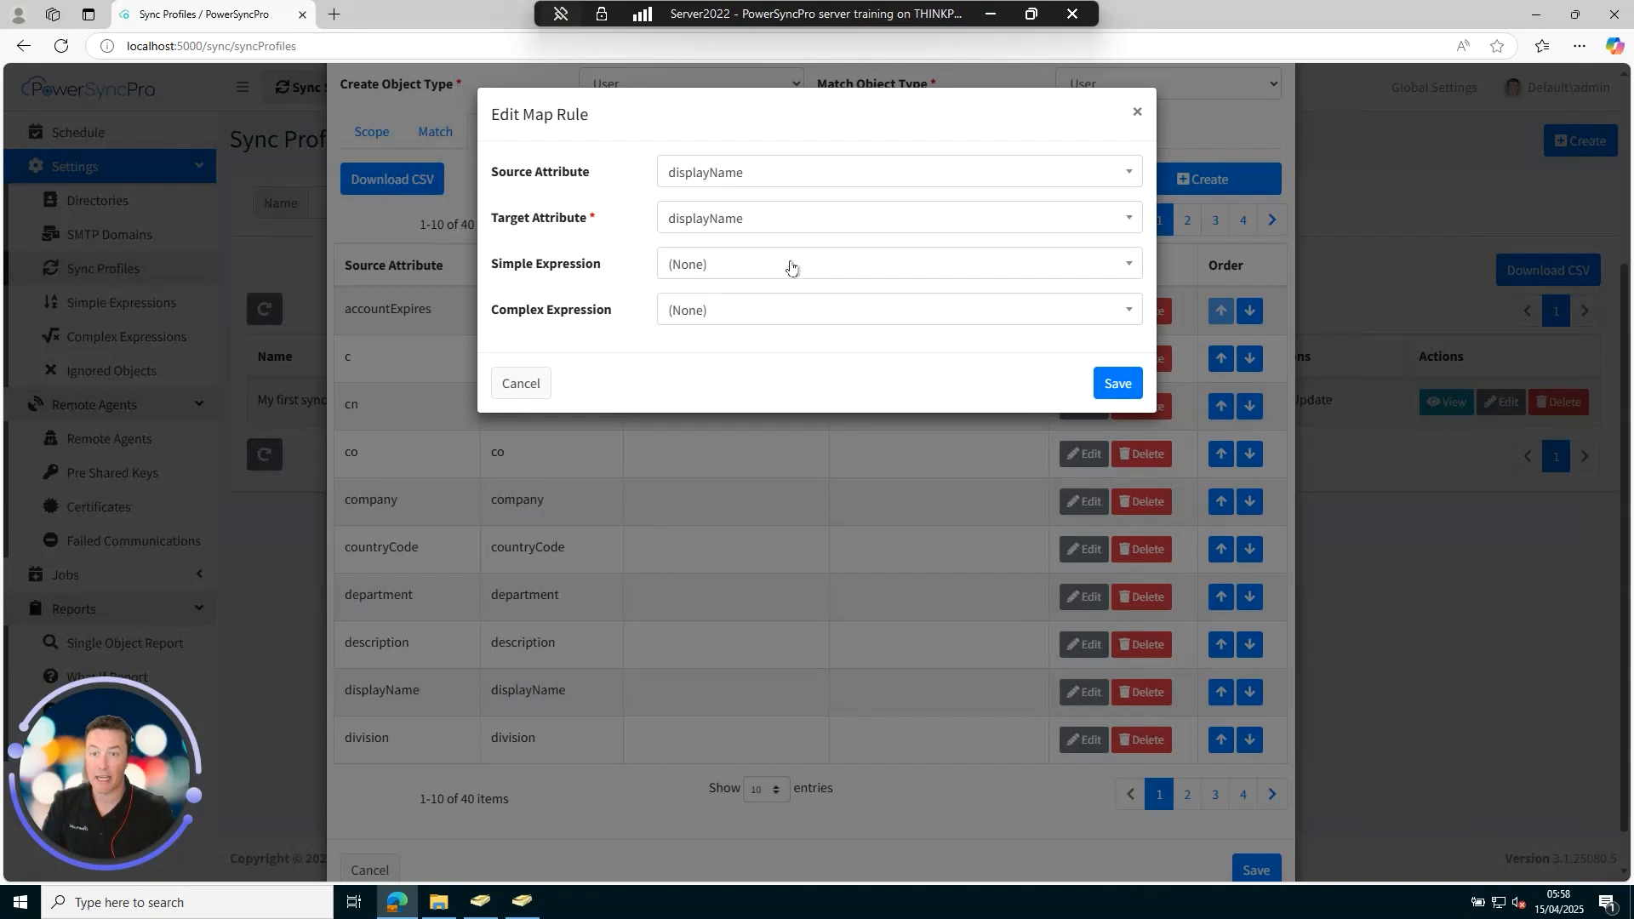
left_click(731, 269)
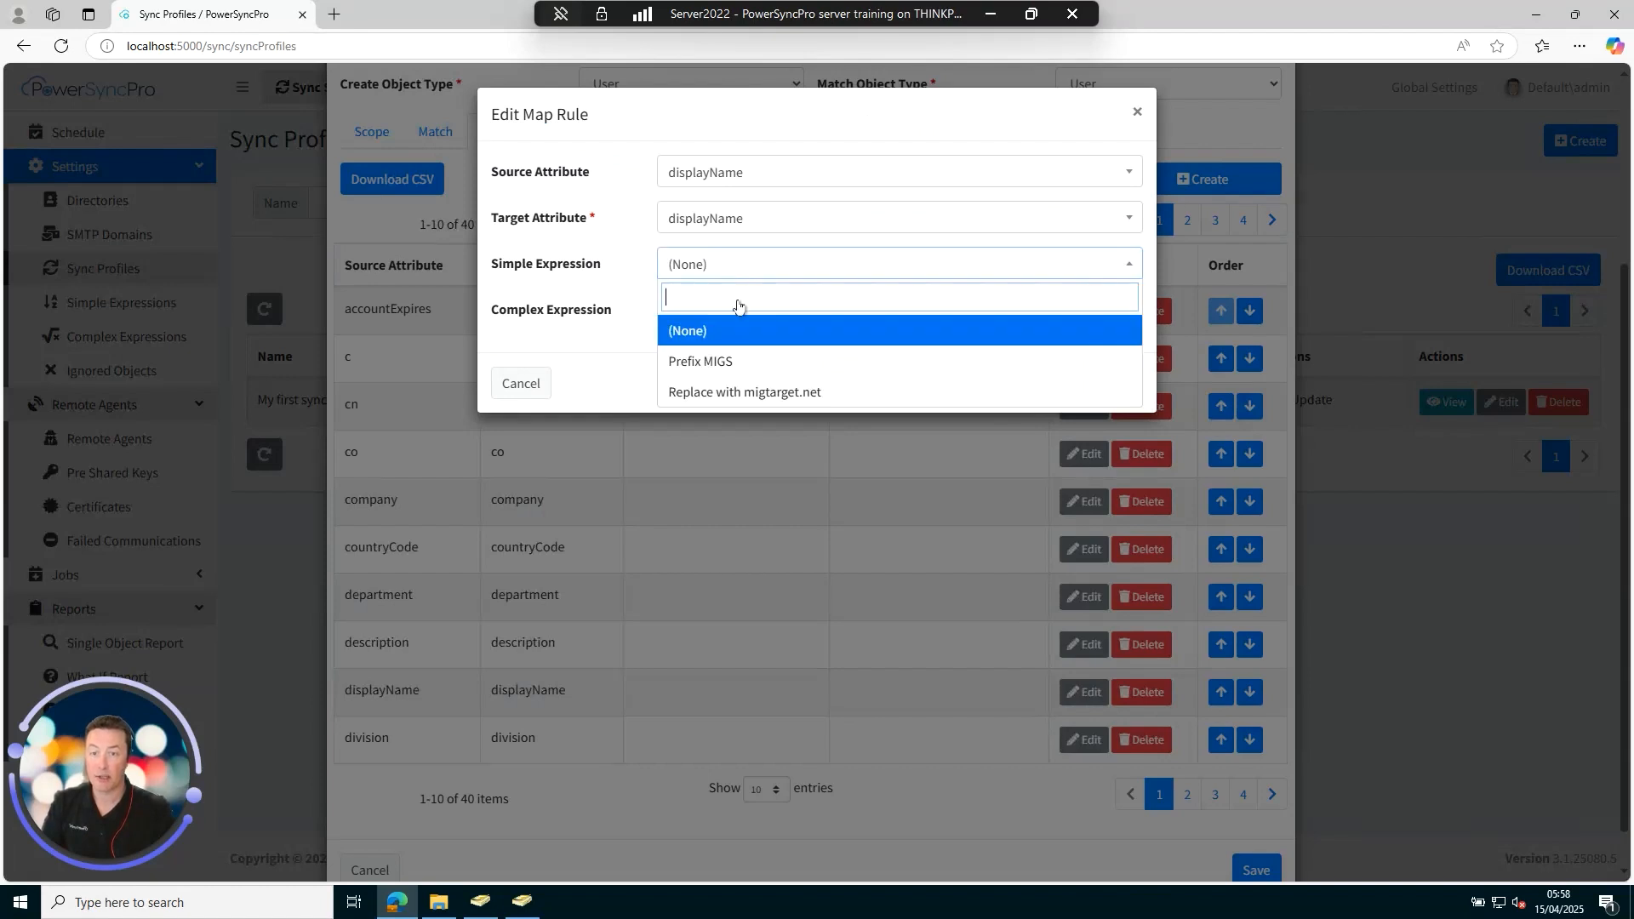
left_click(757, 369)
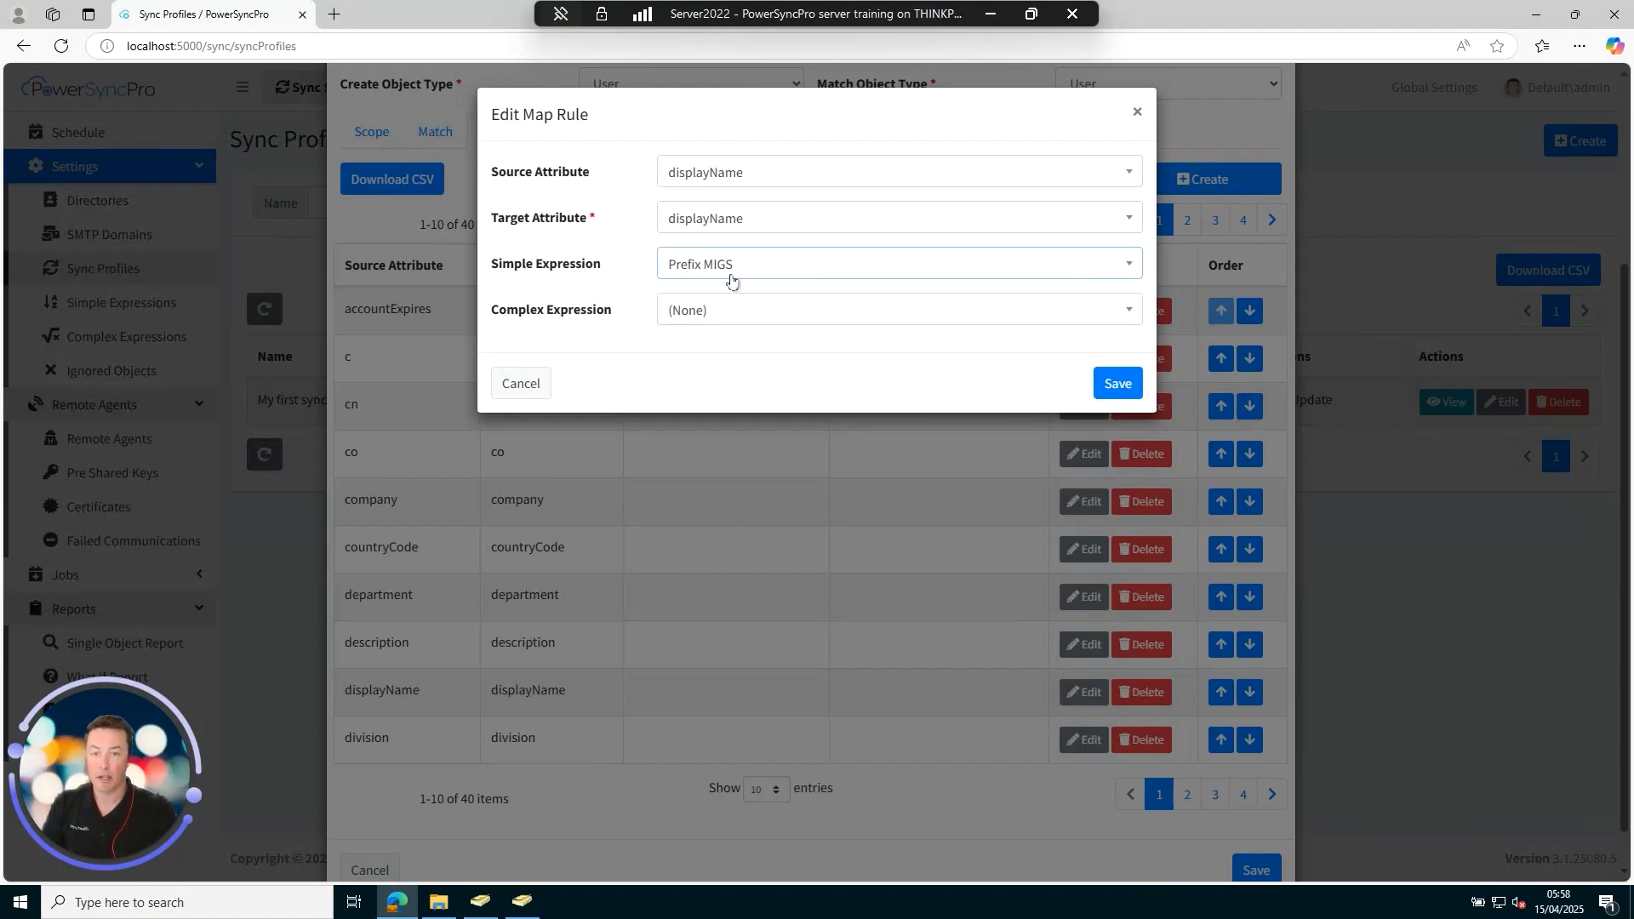
left_click(1106, 387)
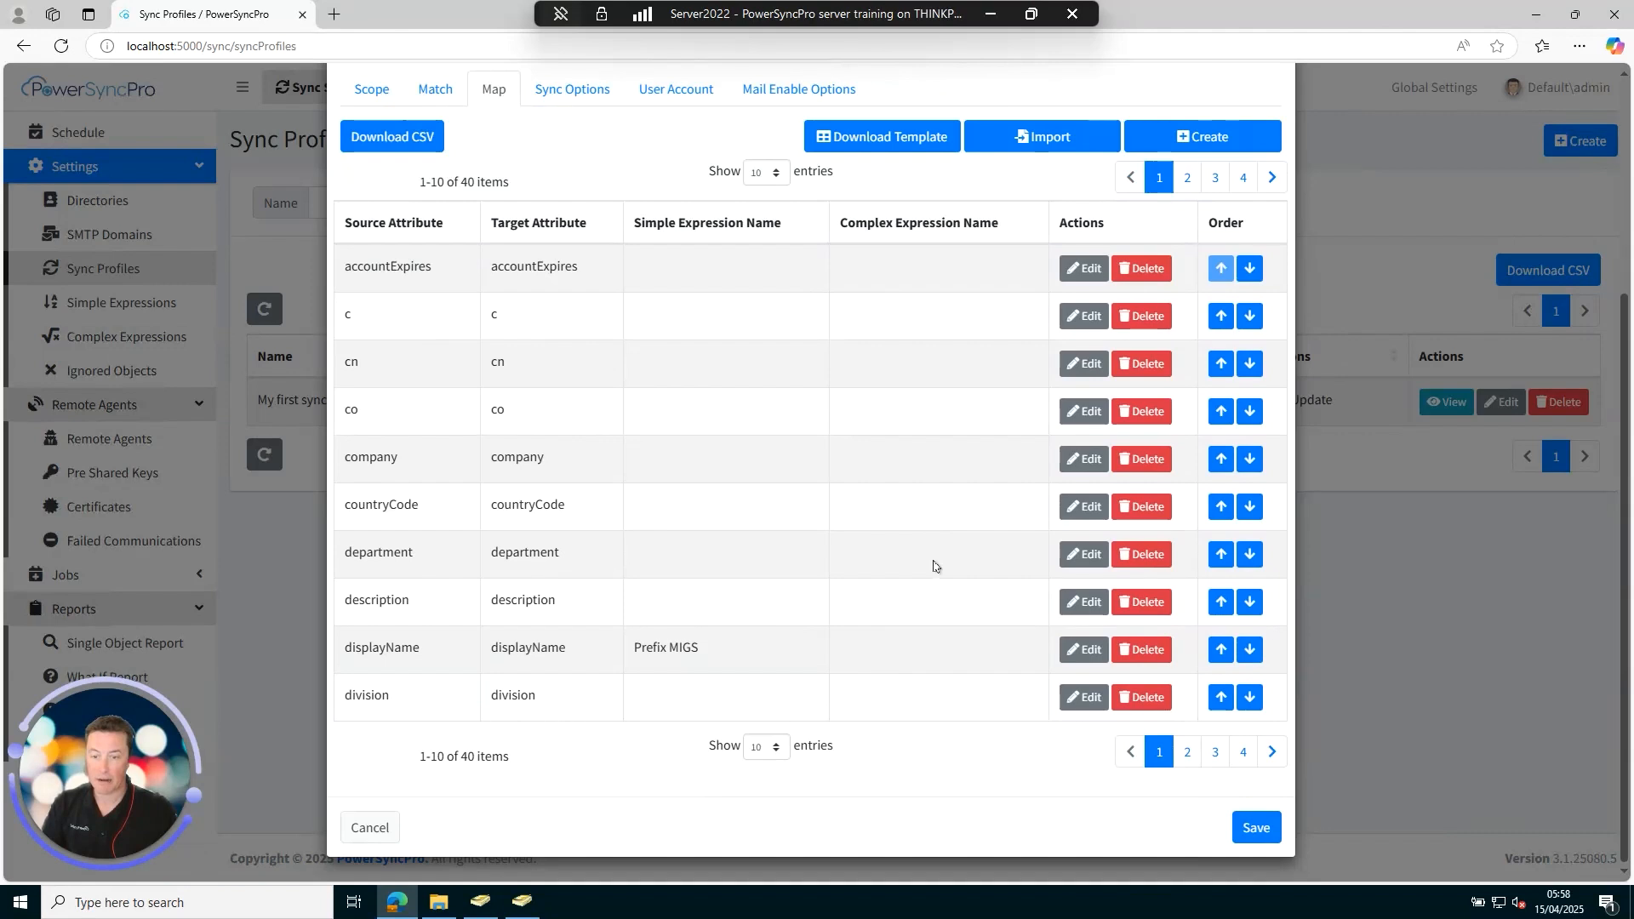
Apply Replace with migtarget.net to the mail and proxyAddresses mappings.
left_click(1187, 751)
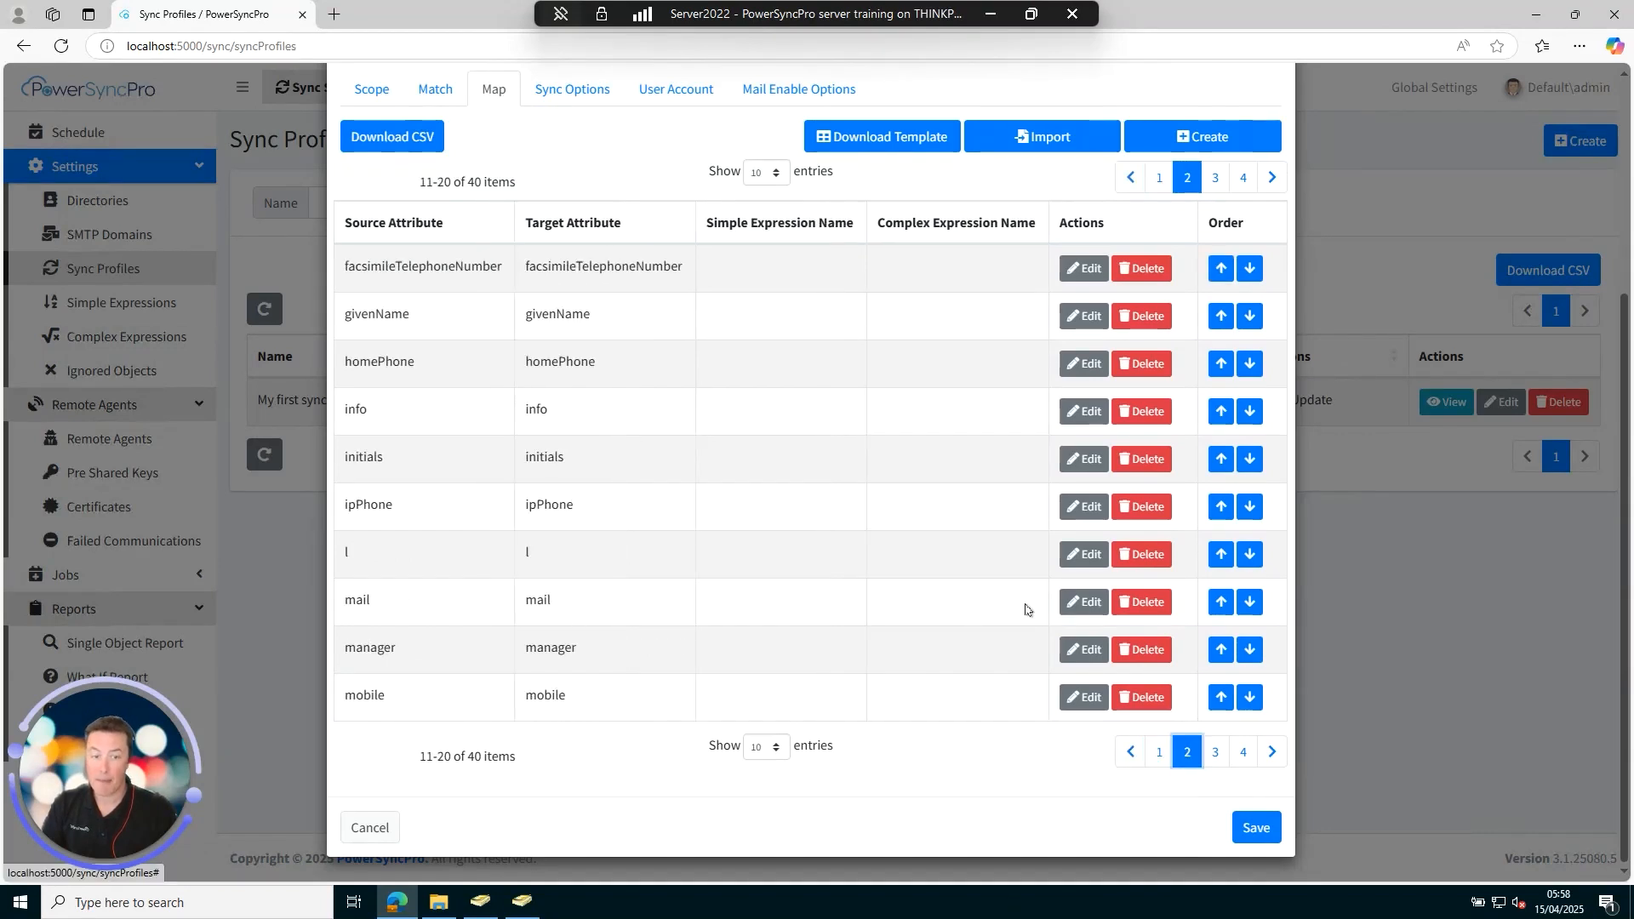
left_click(1083, 602)
left_click(730, 264)
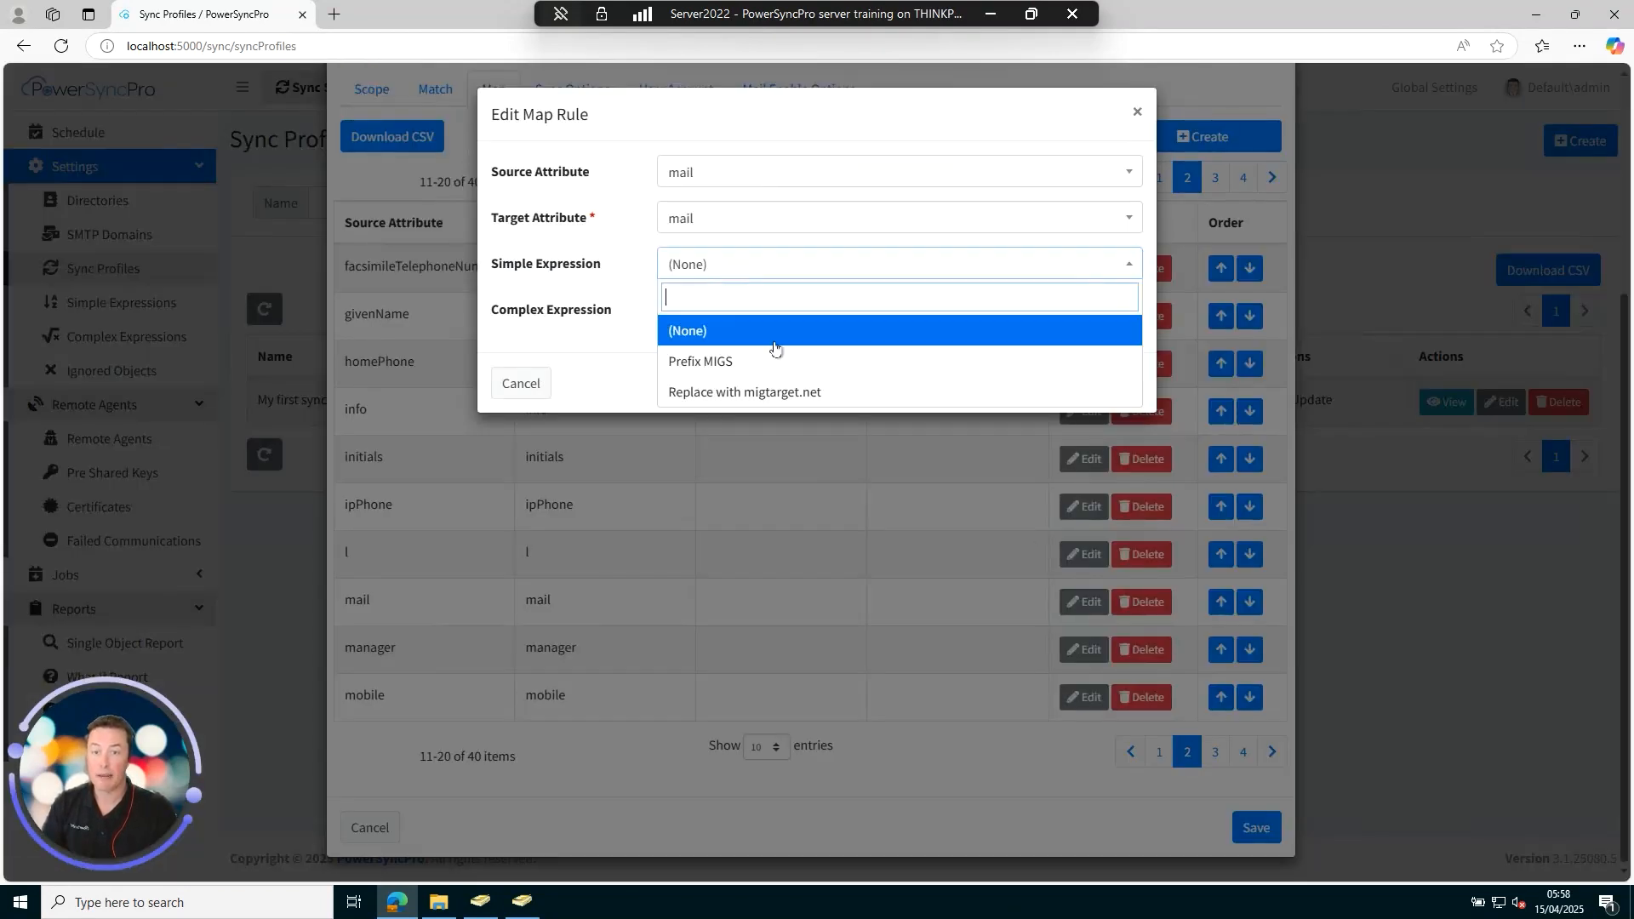
left_click(840, 397)
left_click(1121, 385)
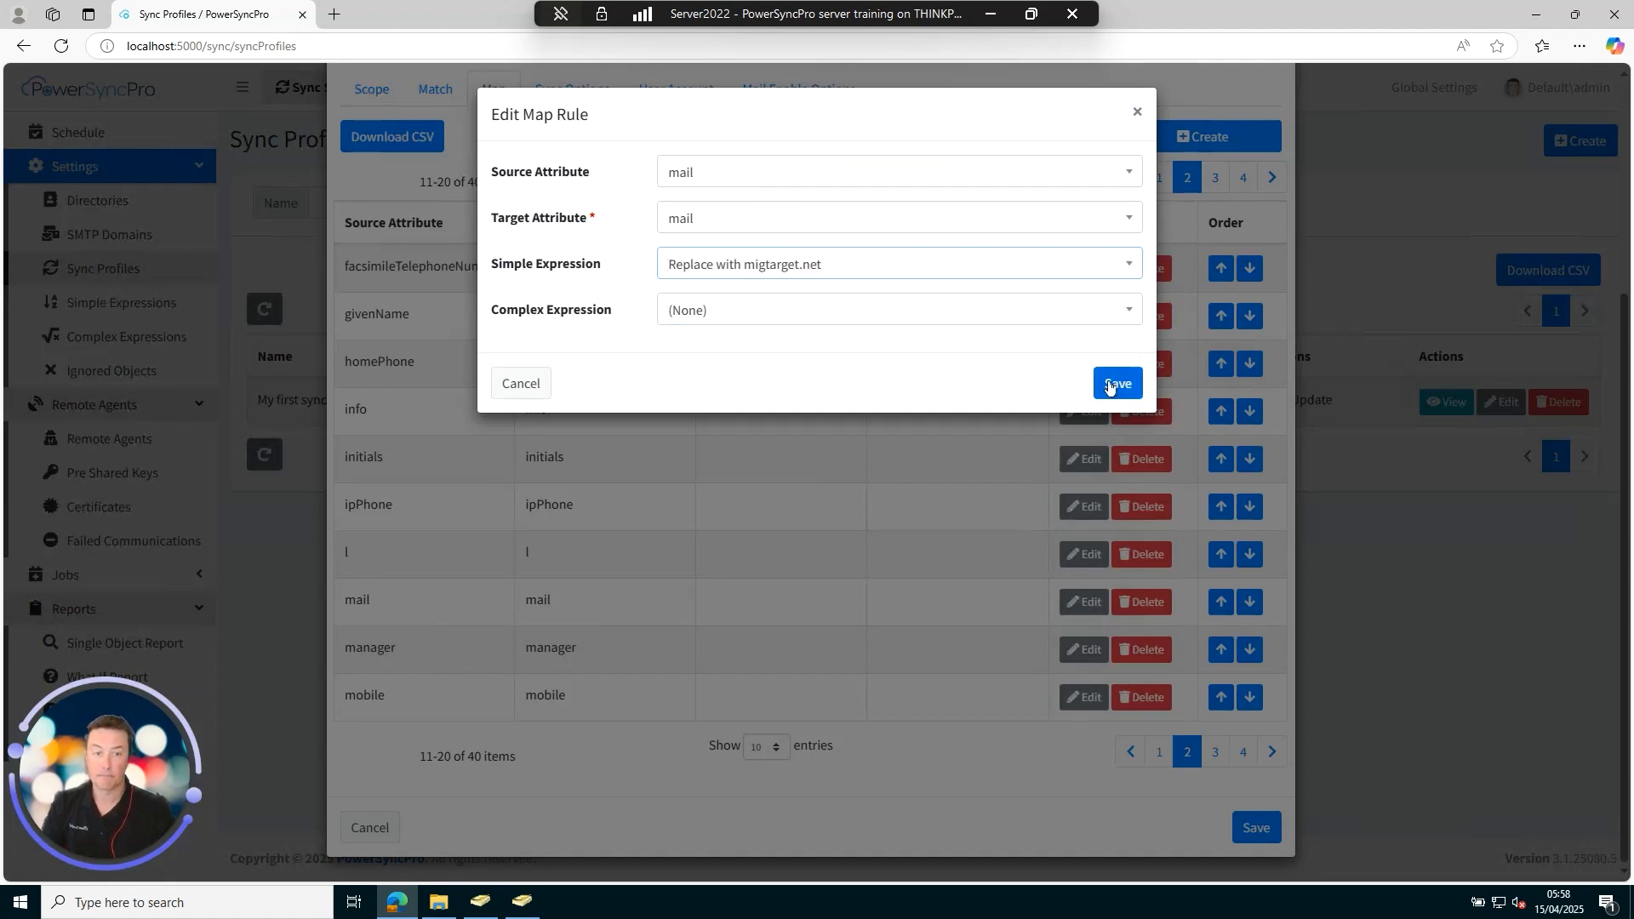
left_click(1216, 754)
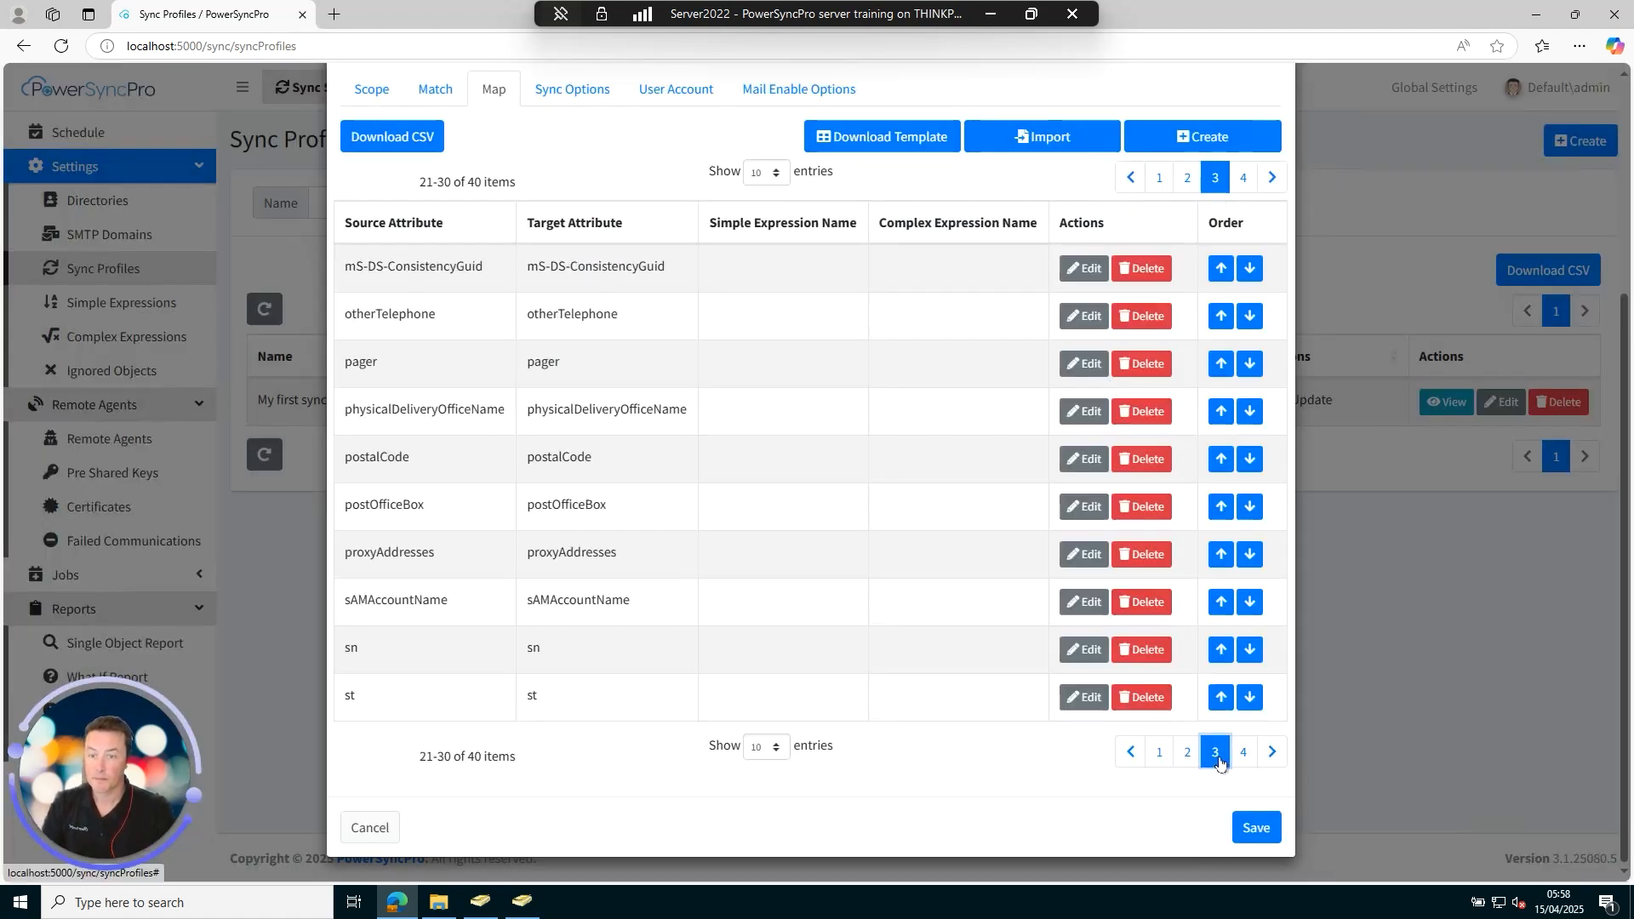
left_click(1085, 555)
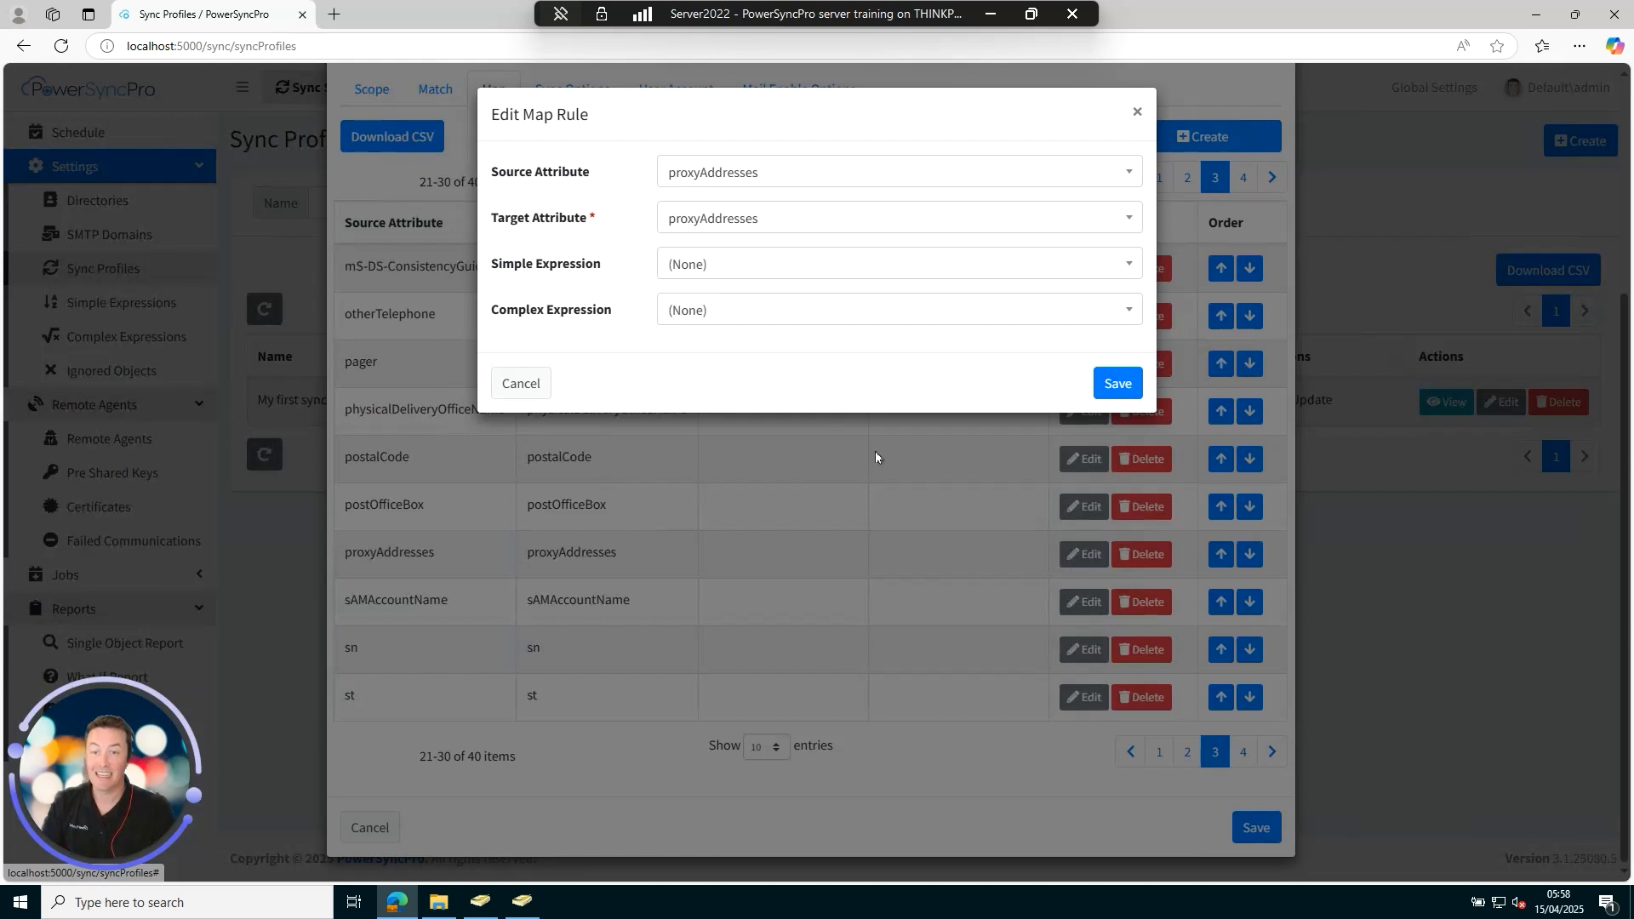
left_click(760, 263)
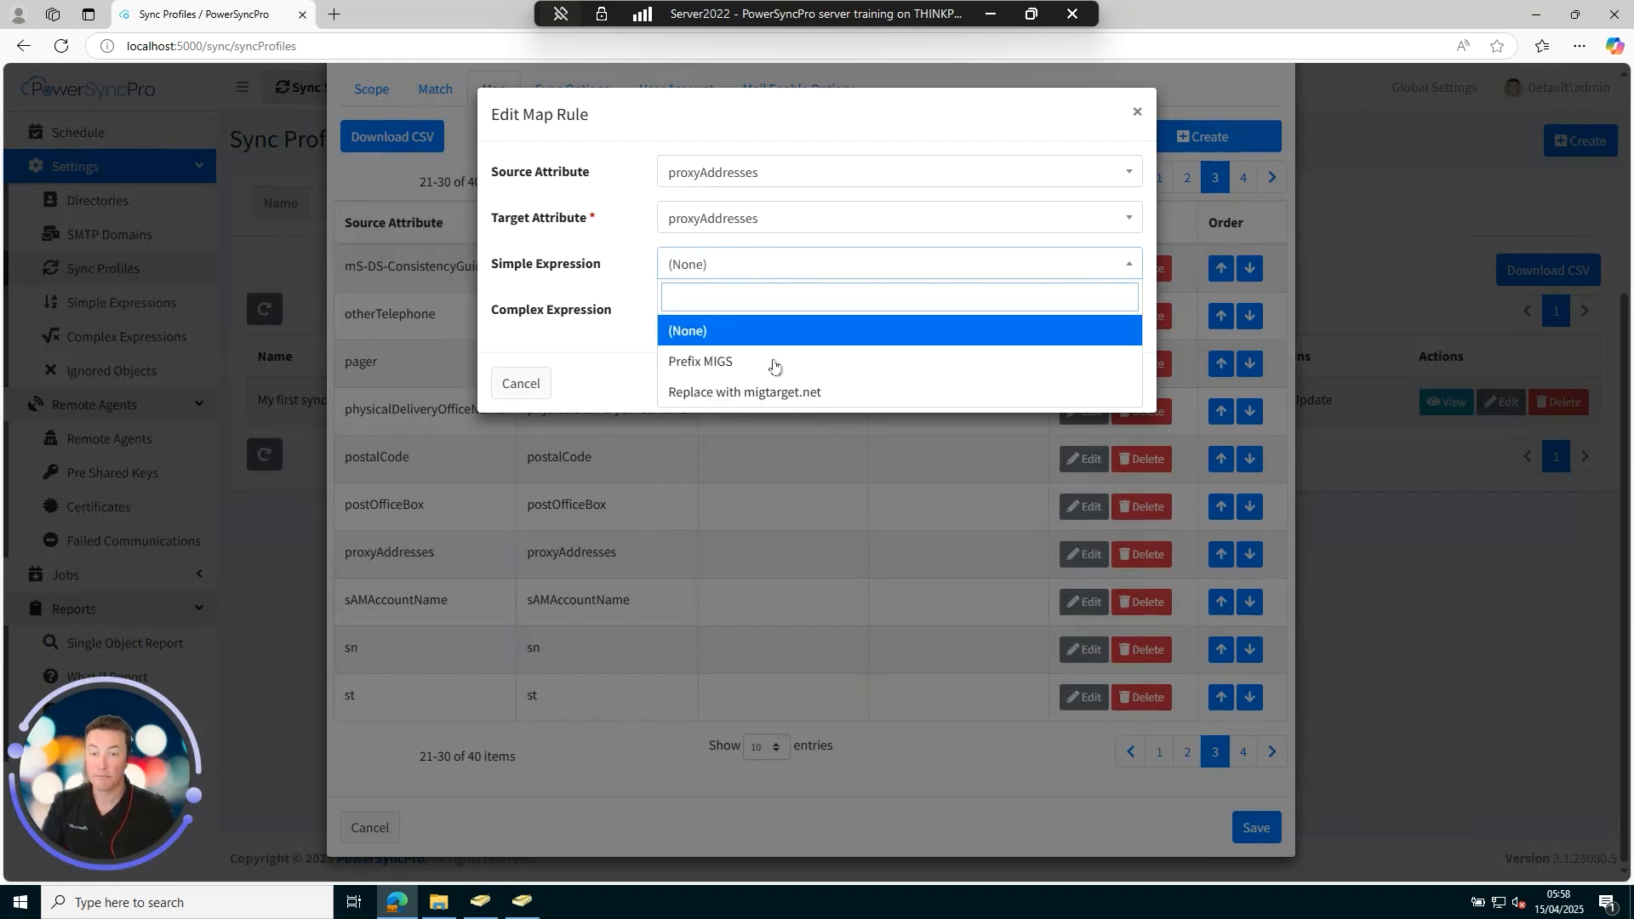
left_click(798, 391)
left_click(1114, 383)
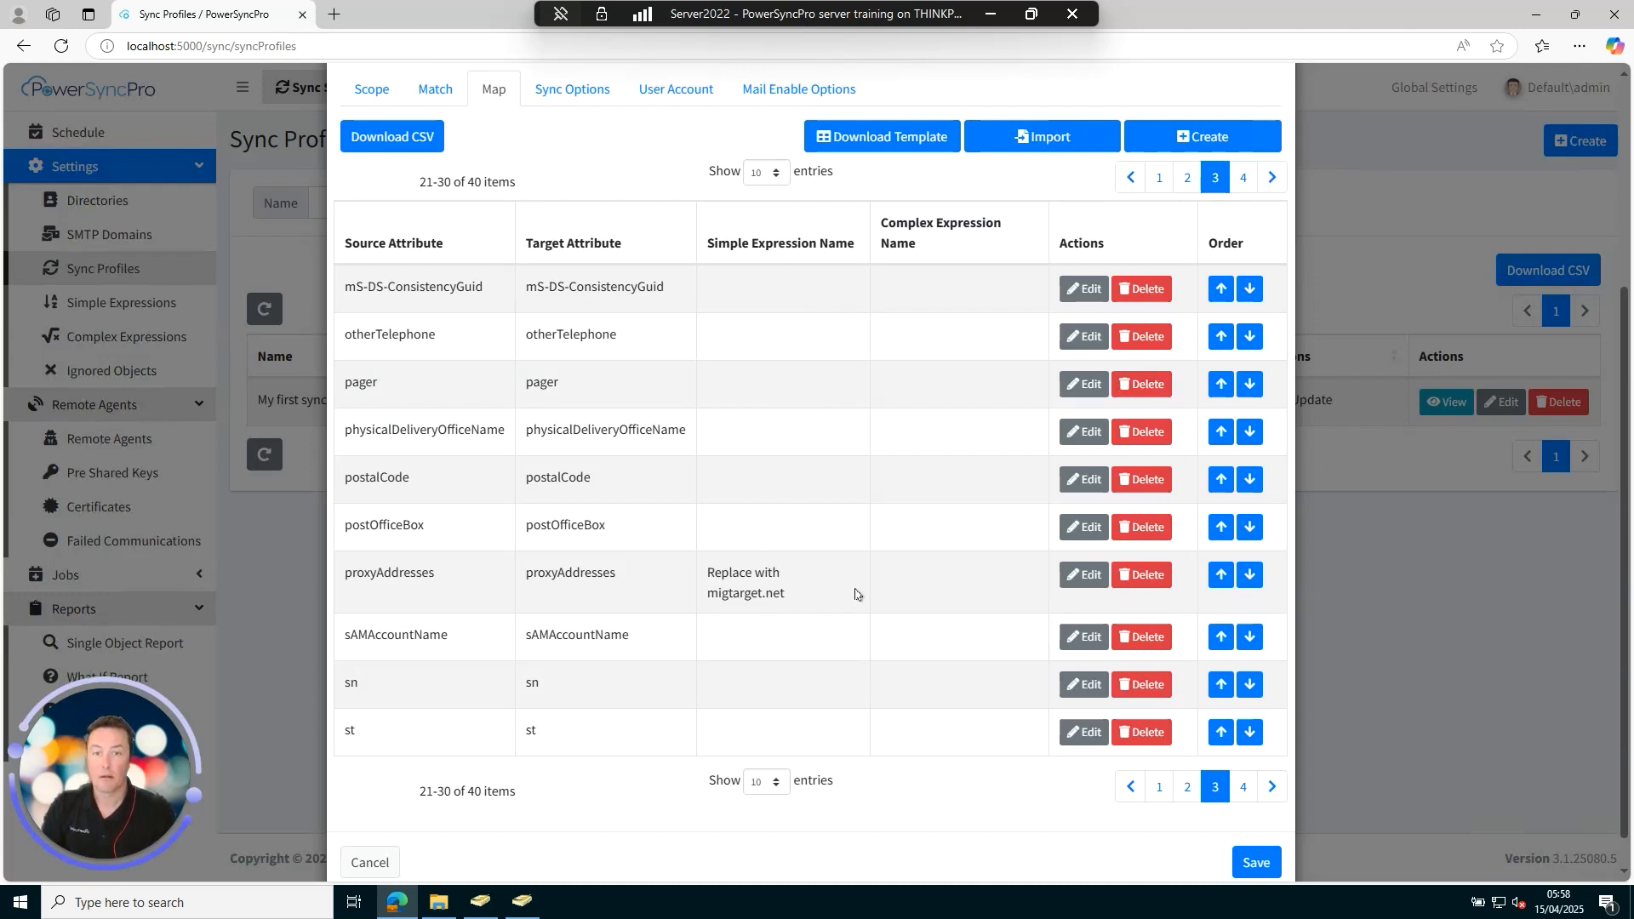
Apply Replace with migtarget.net to userPrincipalName and save the sync profile.
scroll(855, 594, "down", 1)
left_click(1242, 752)
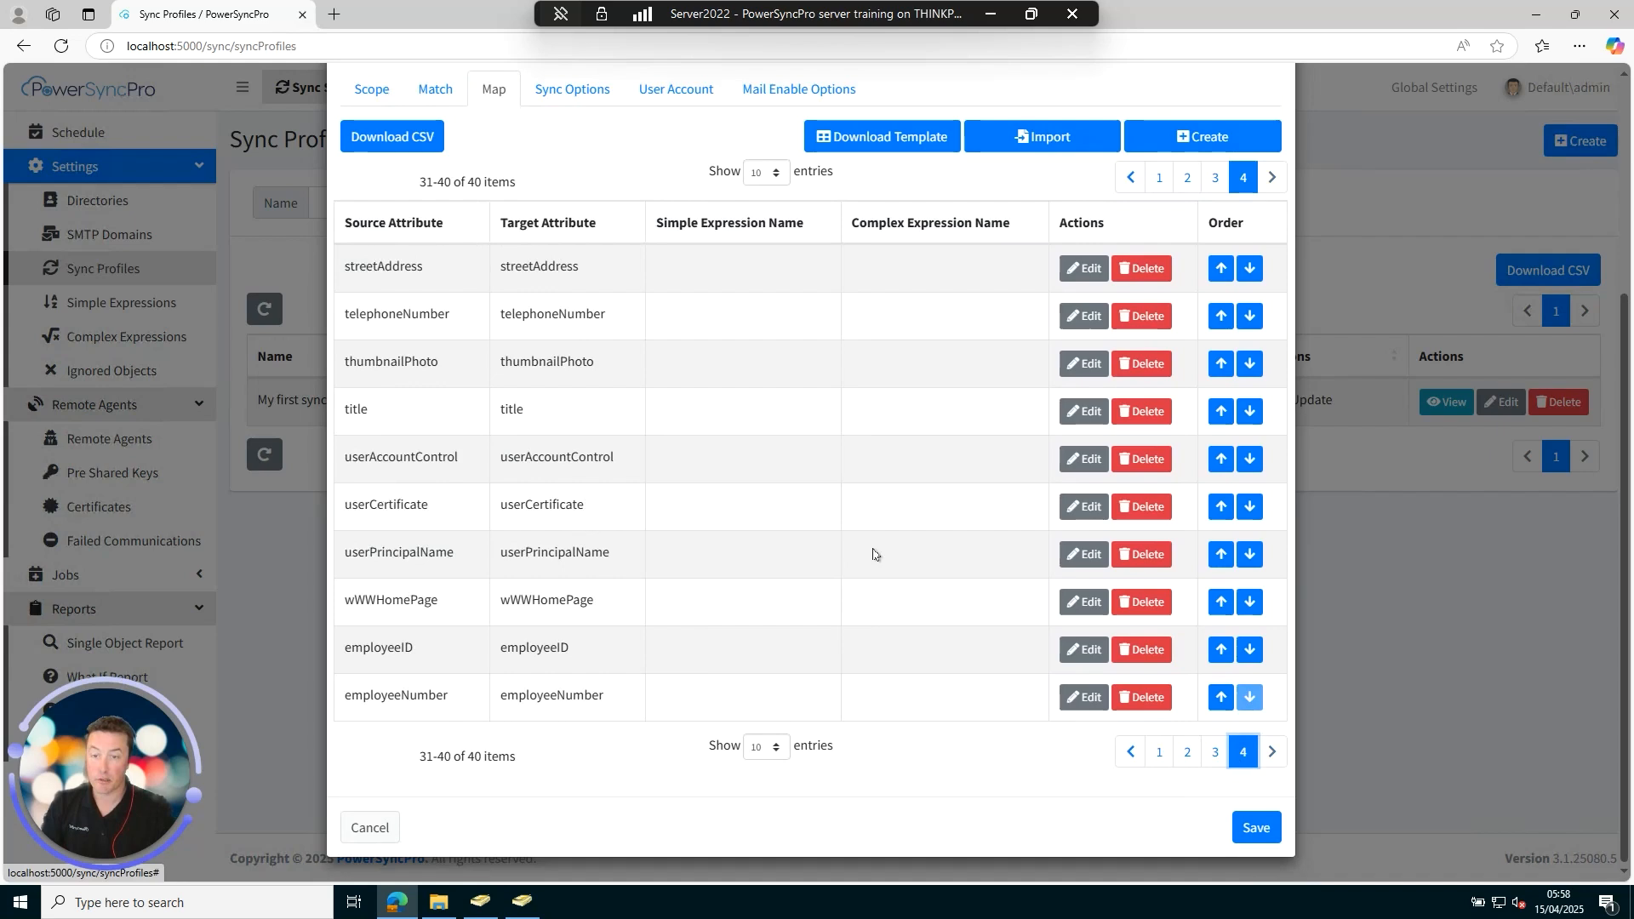
left_click(1083, 554)
left_click(707, 264)
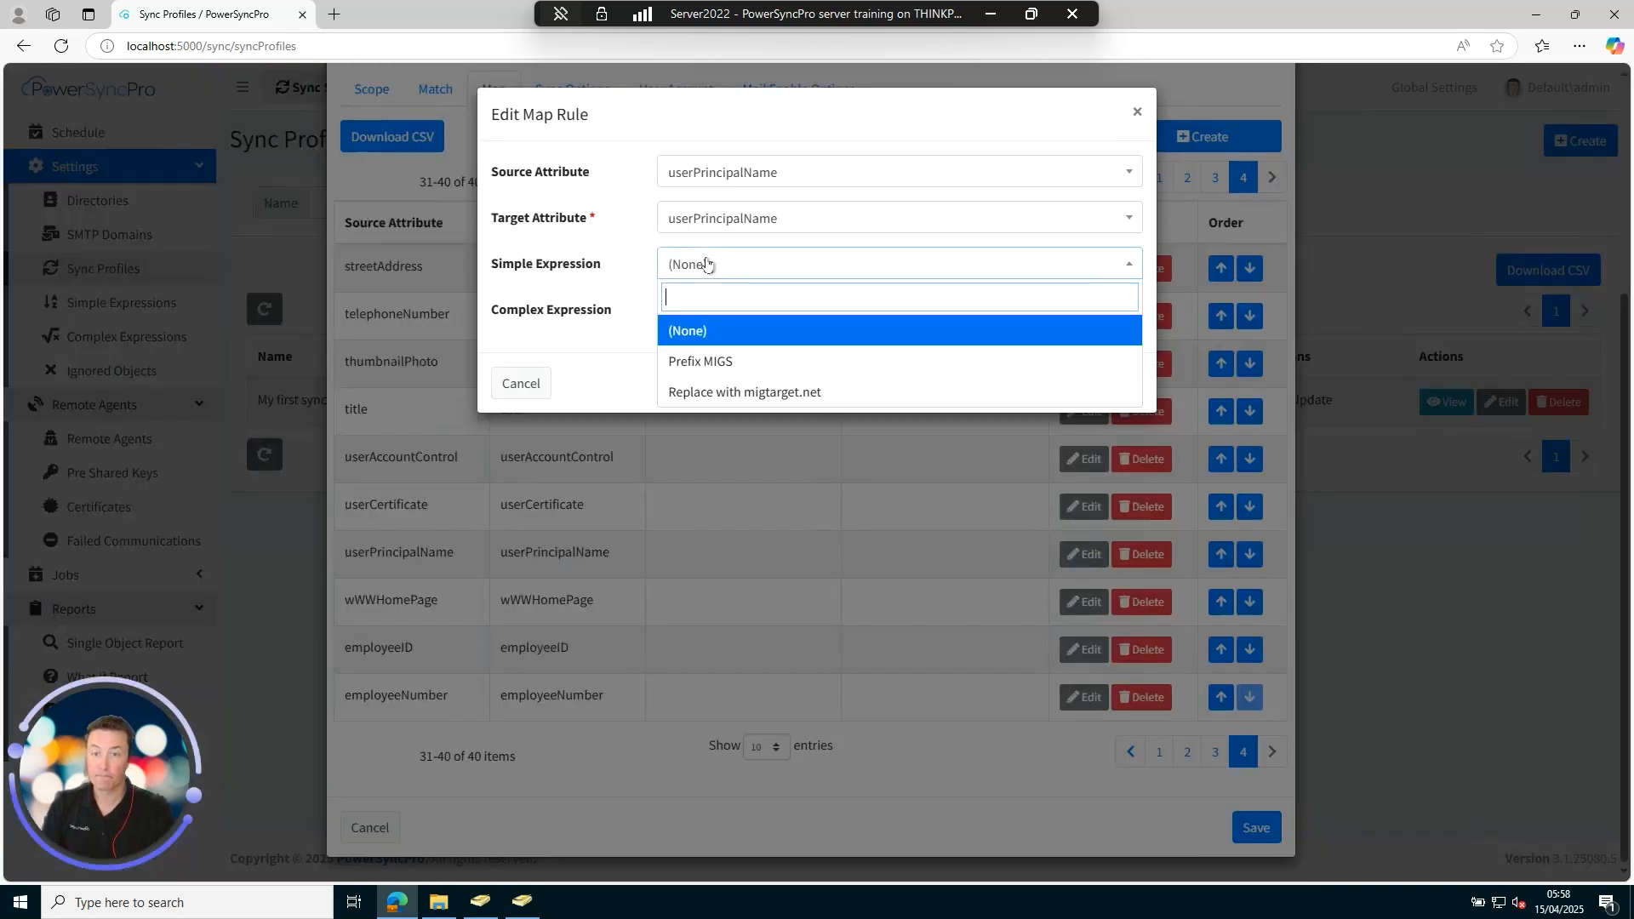
left_click(735, 393)
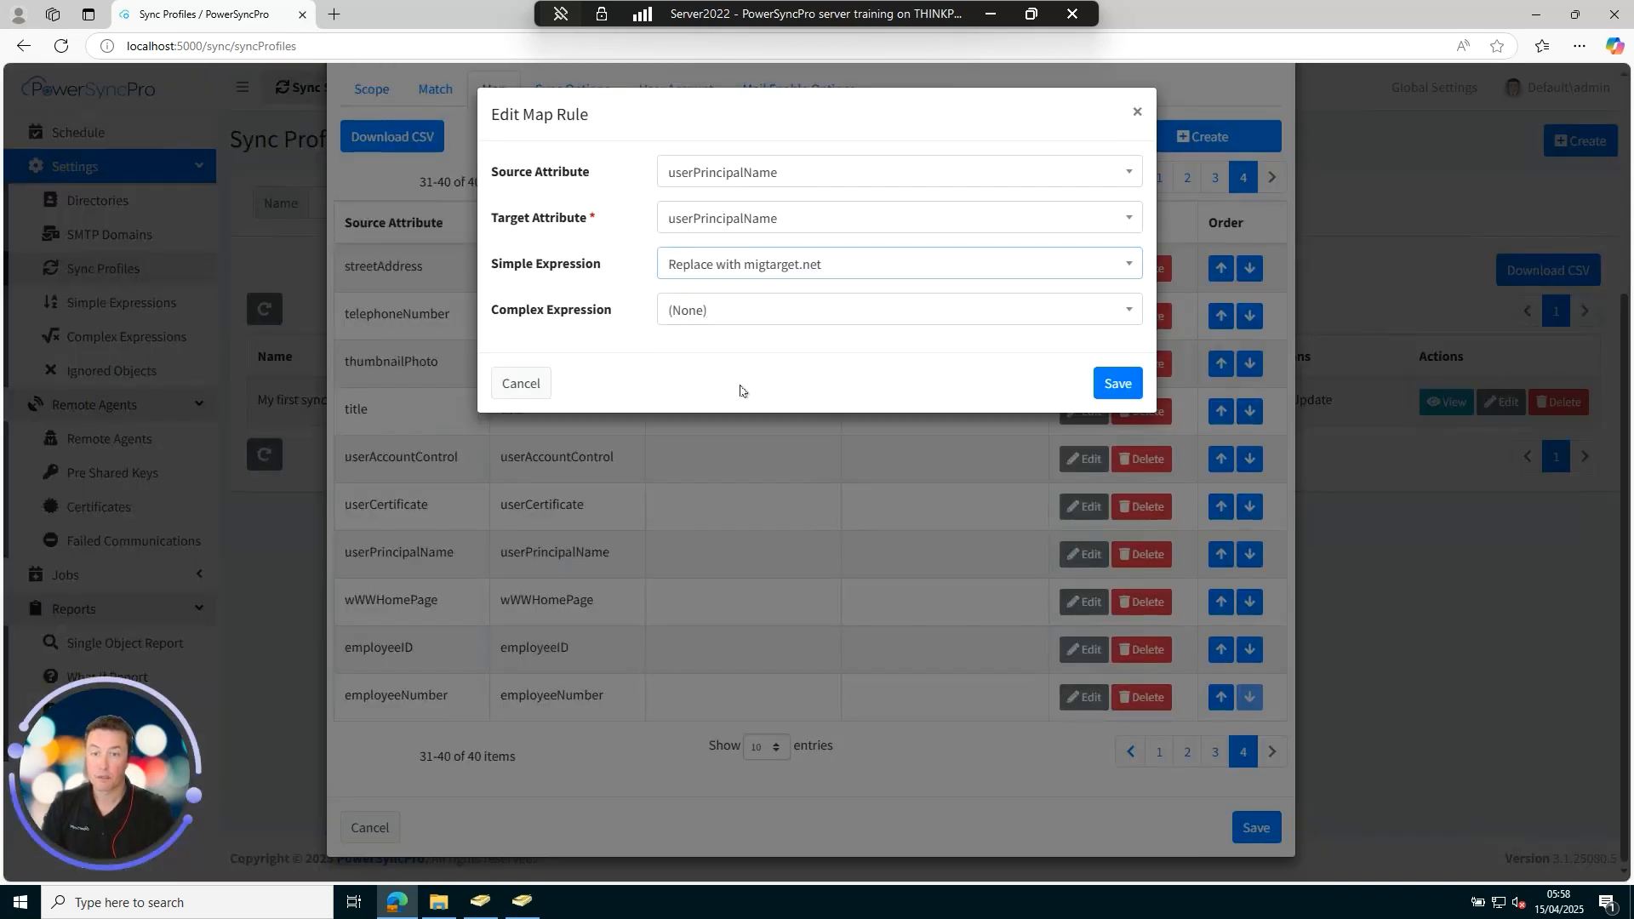
left_click(1109, 383)
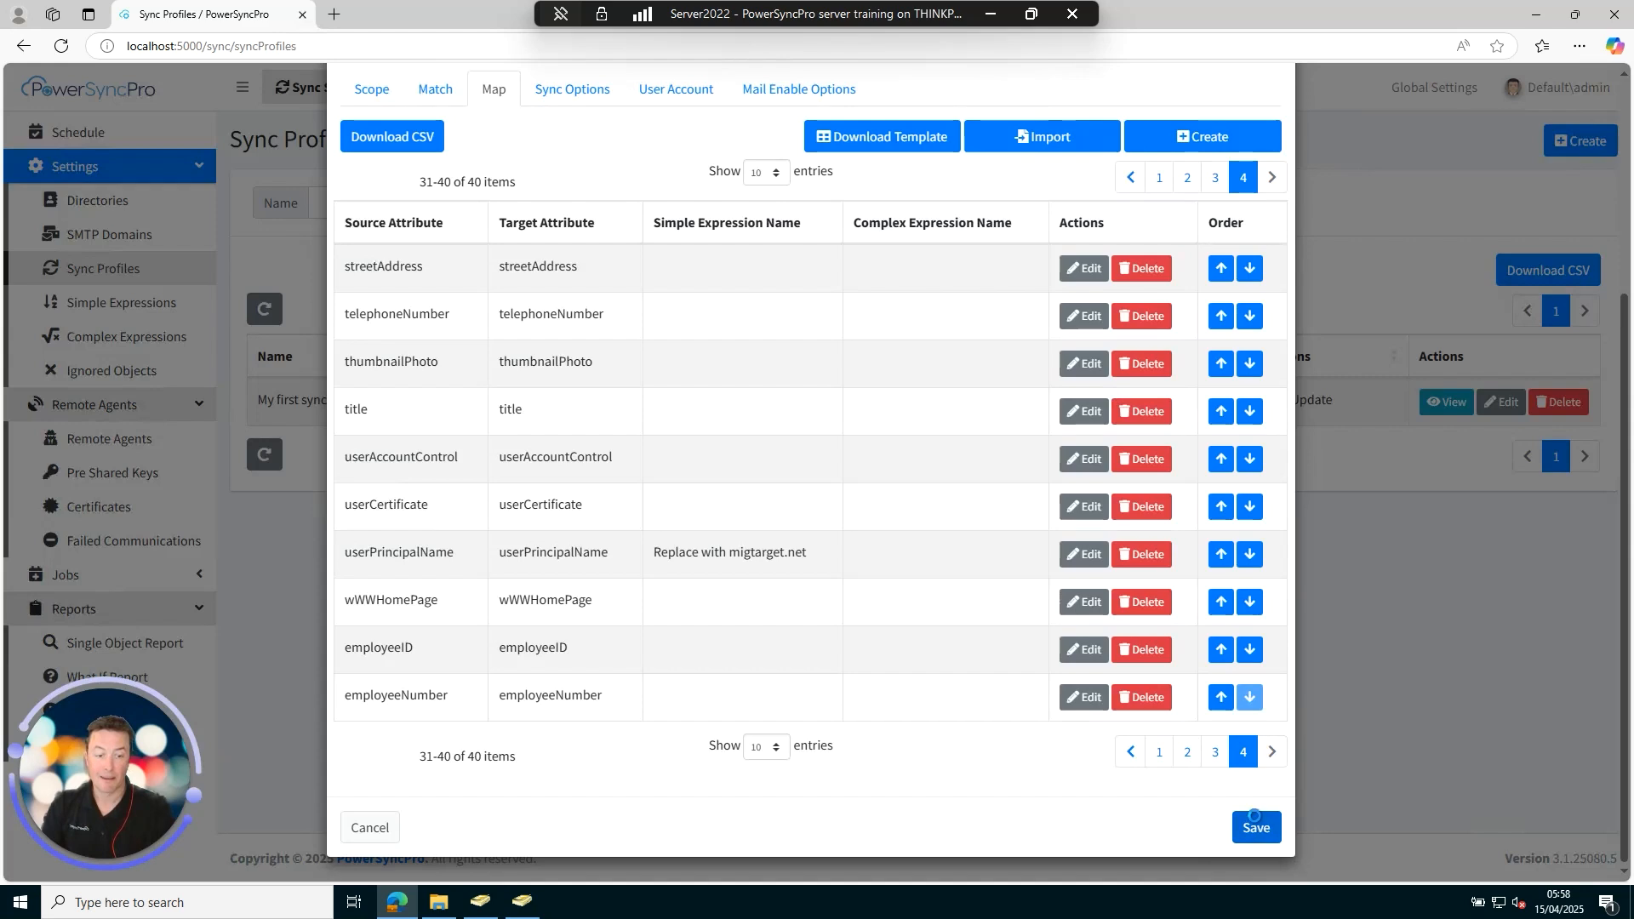
left_click(1256, 827)
left_click(99, 136)
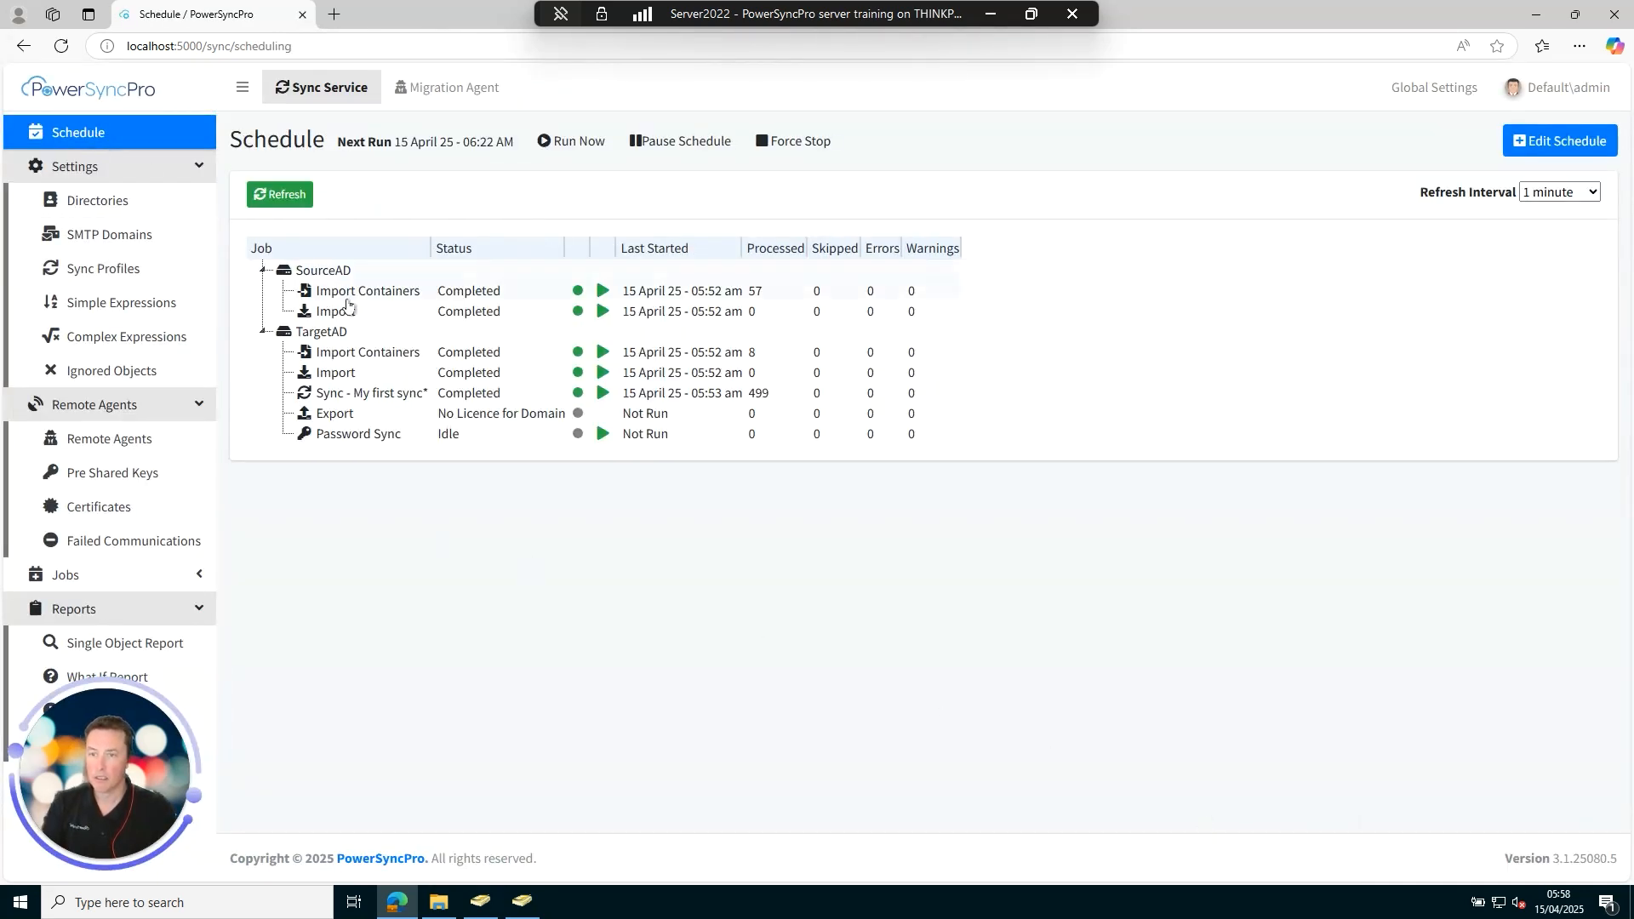
Open the What If report for Sync - My first sync from the Schedule page.
right_click(397, 398)
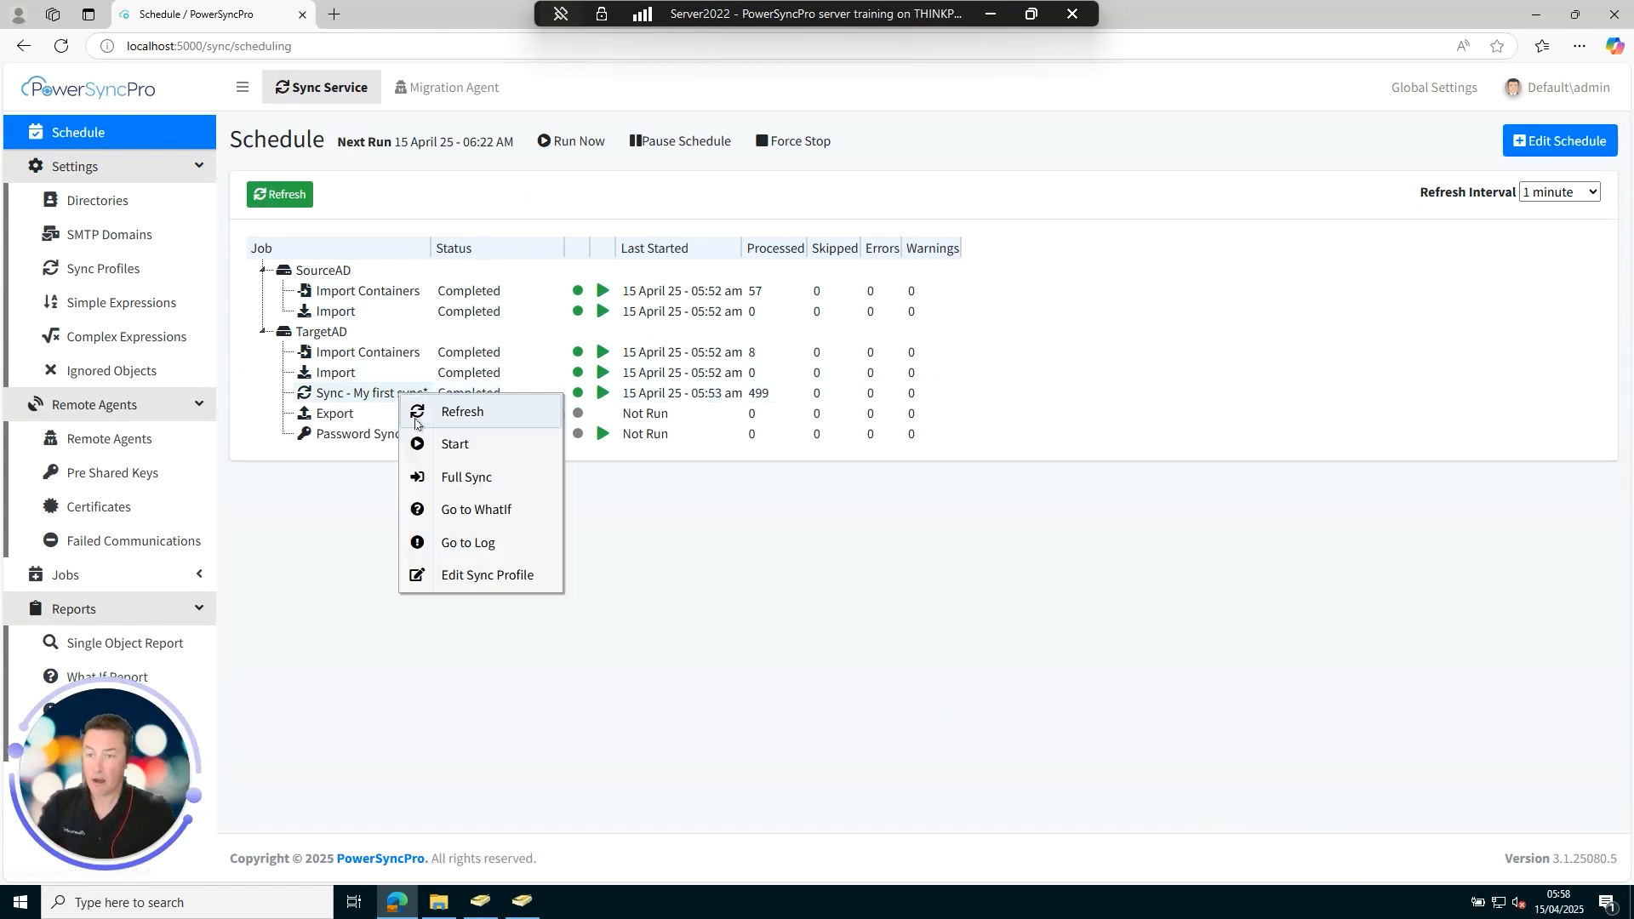
left_click(499, 510)
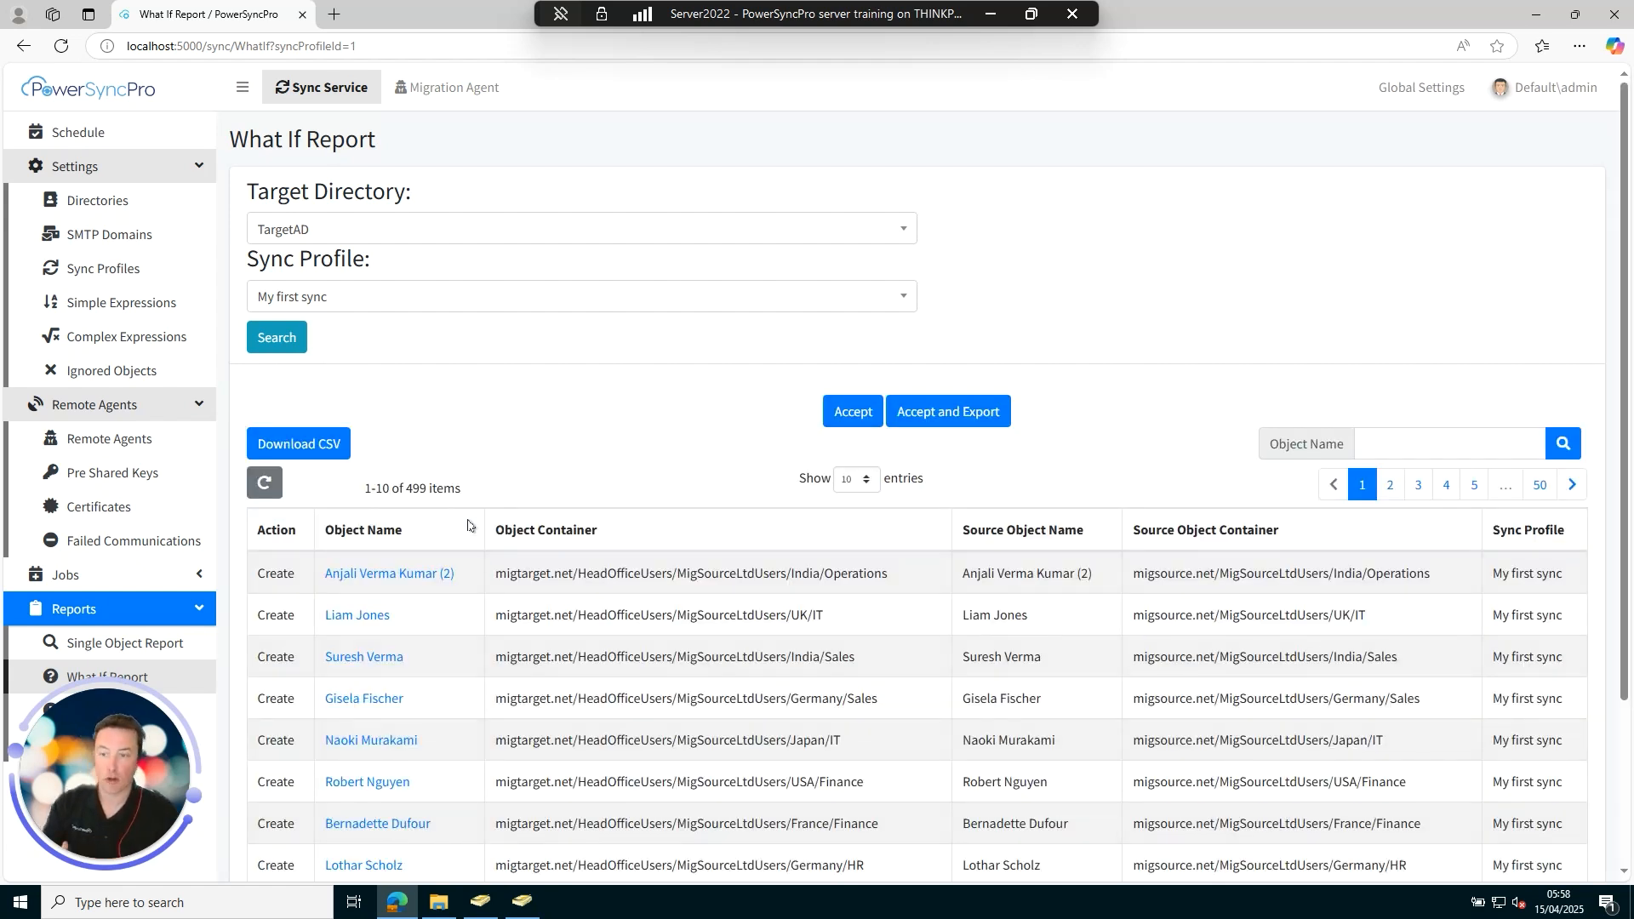
scroll(545, 487, "down", 1)
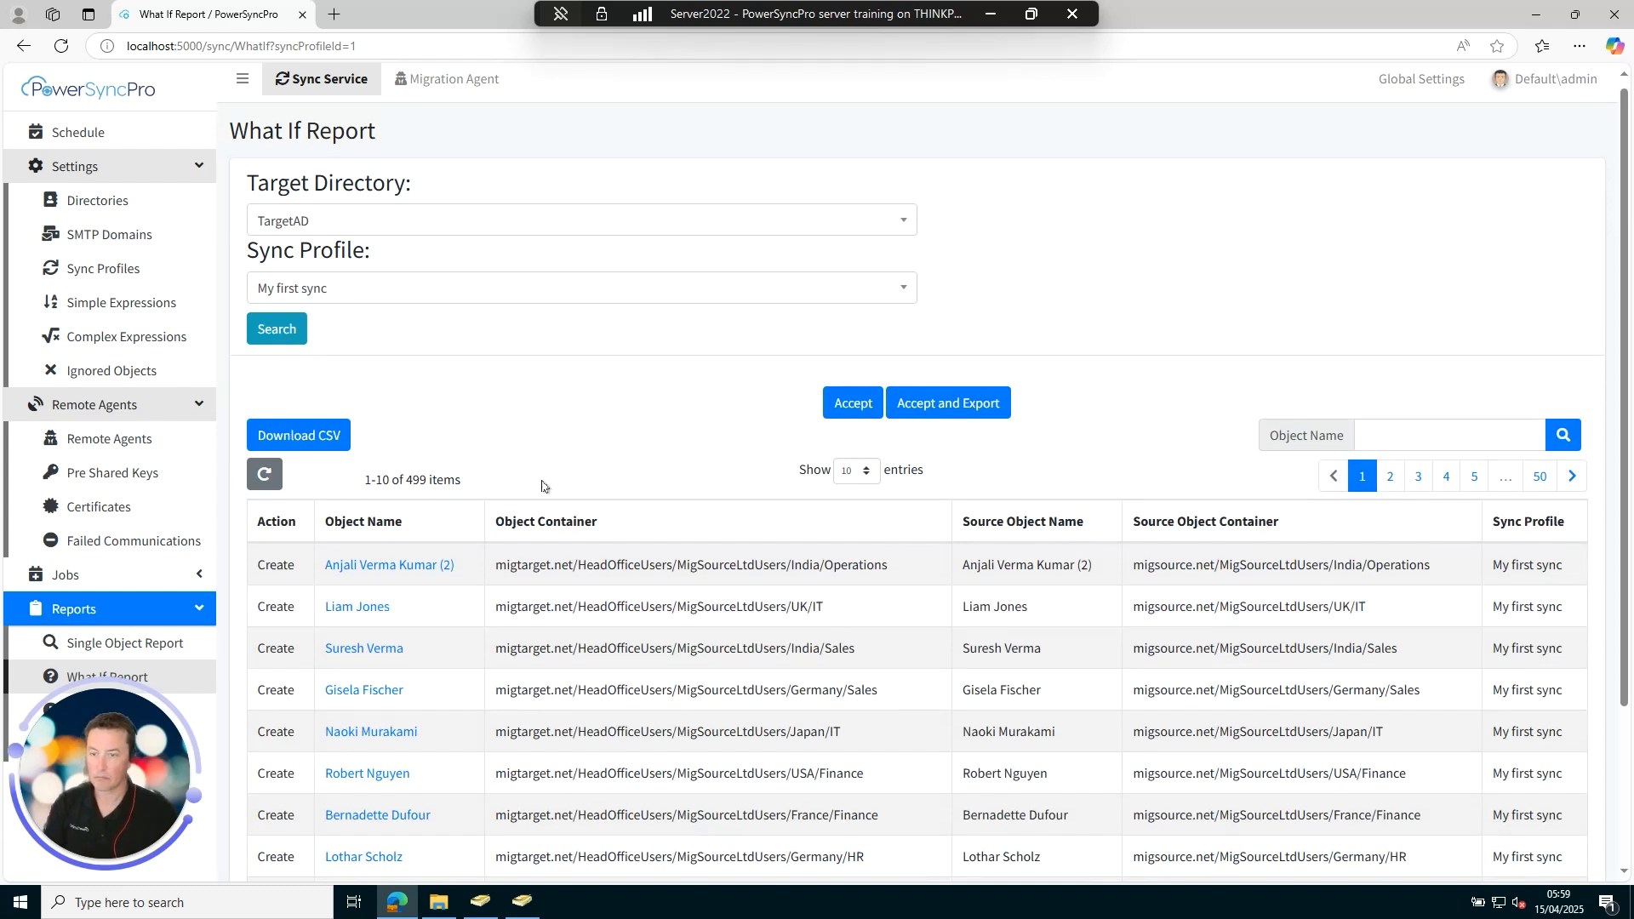
left_click(347, 608)
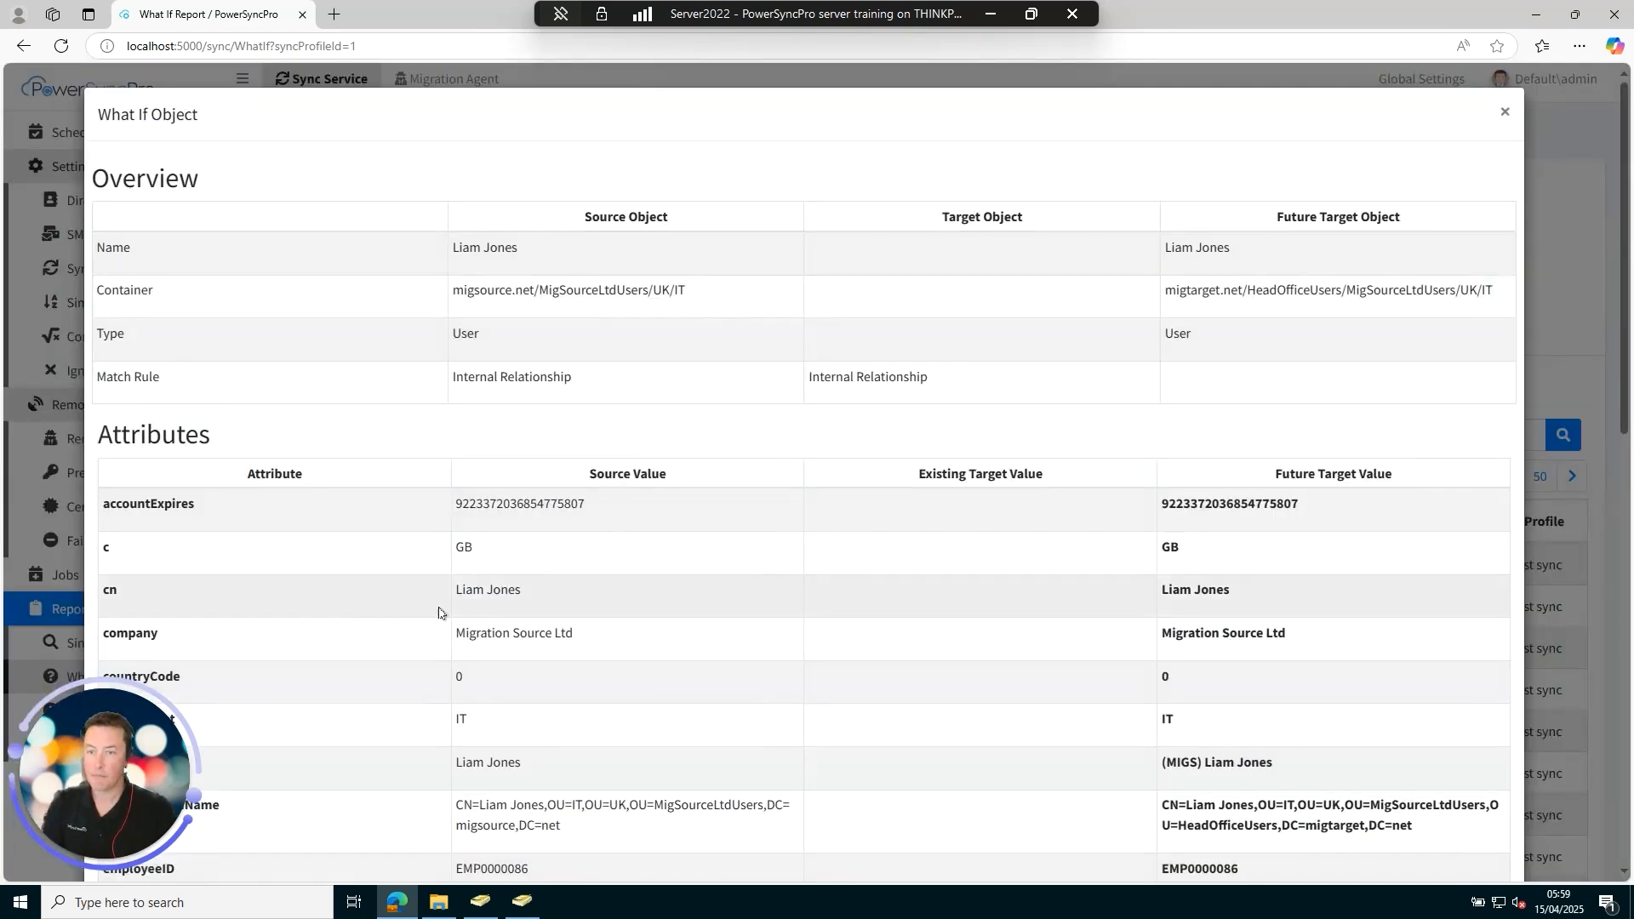
scroll(698, 453, "down", 4)
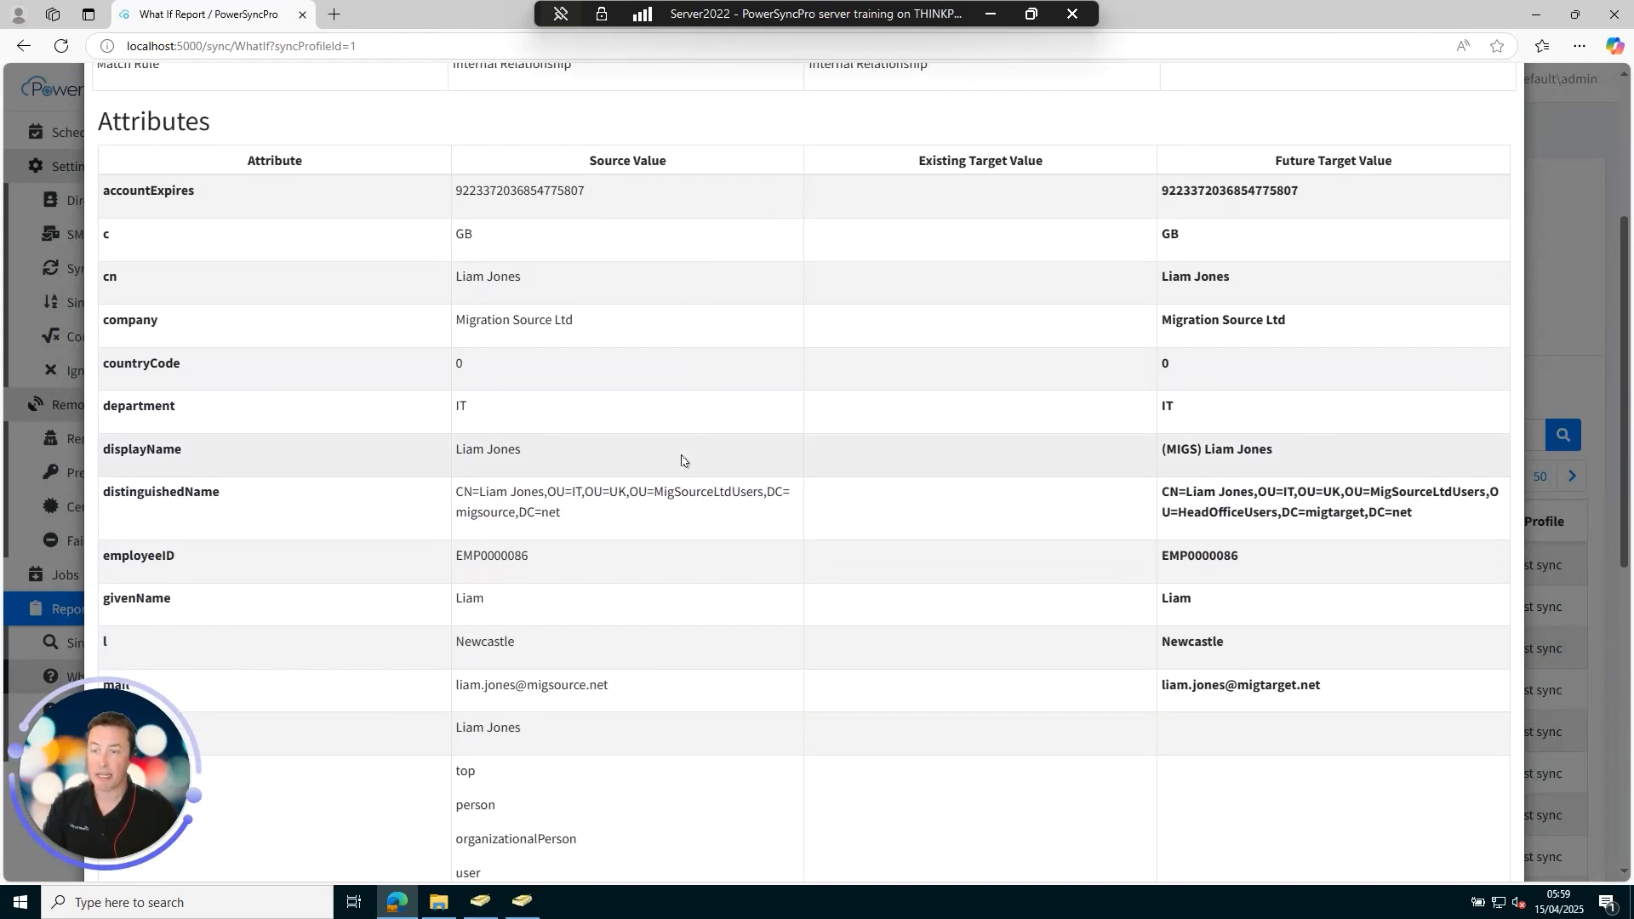
left_click_drag(1163, 455, 1246, 451)
left_click(1257, 448)
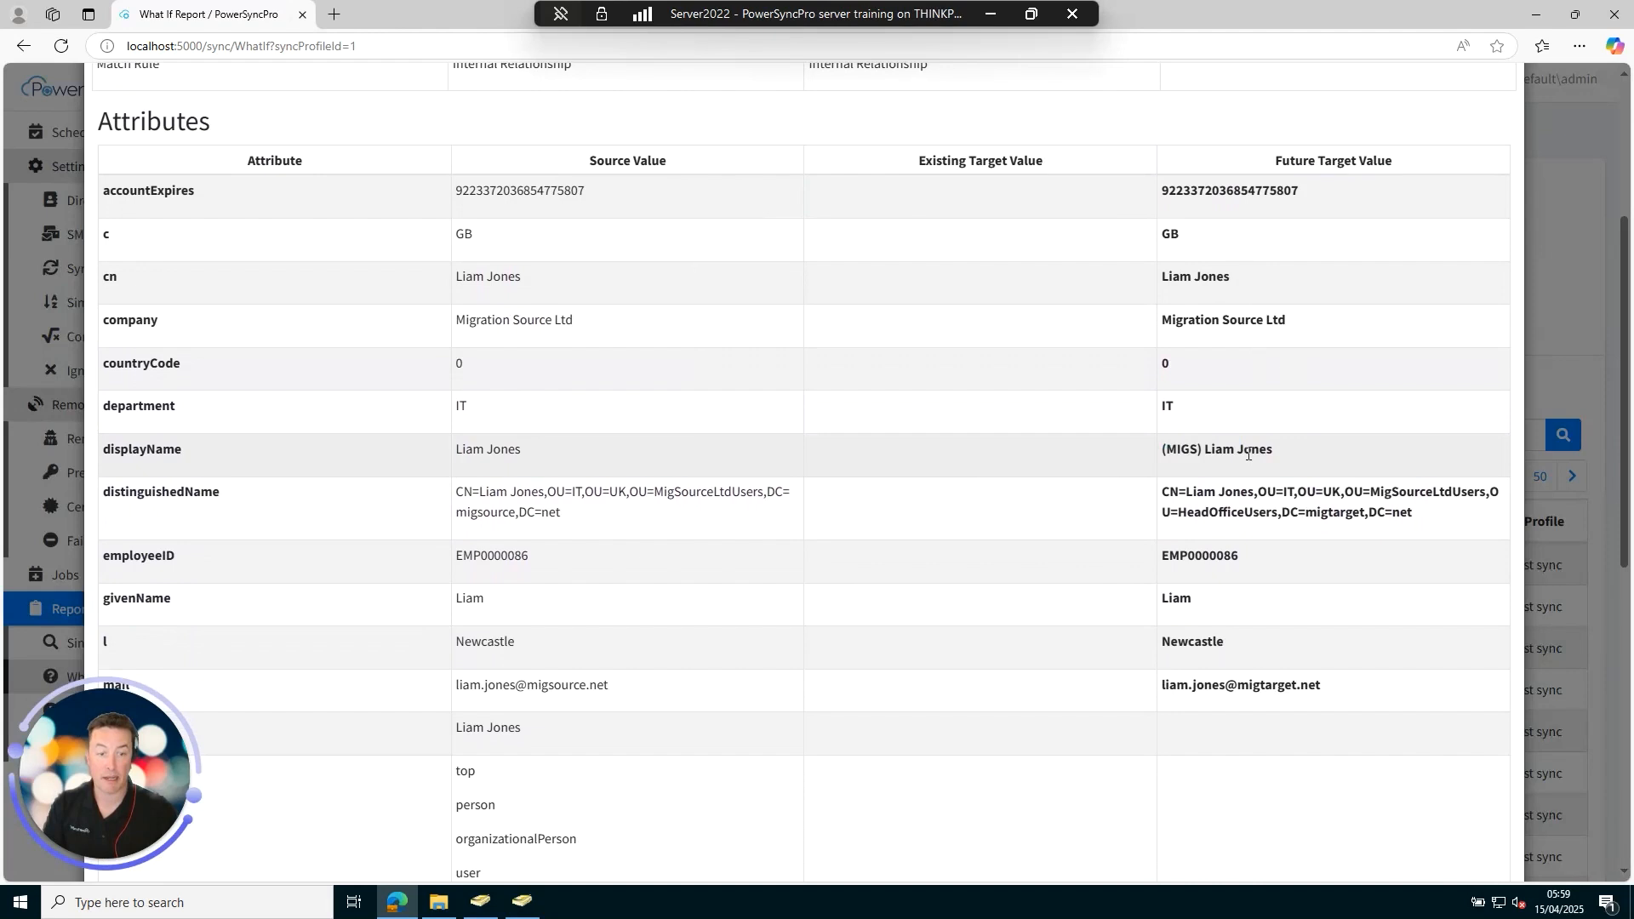
scroll(1232, 463, "down", 3)
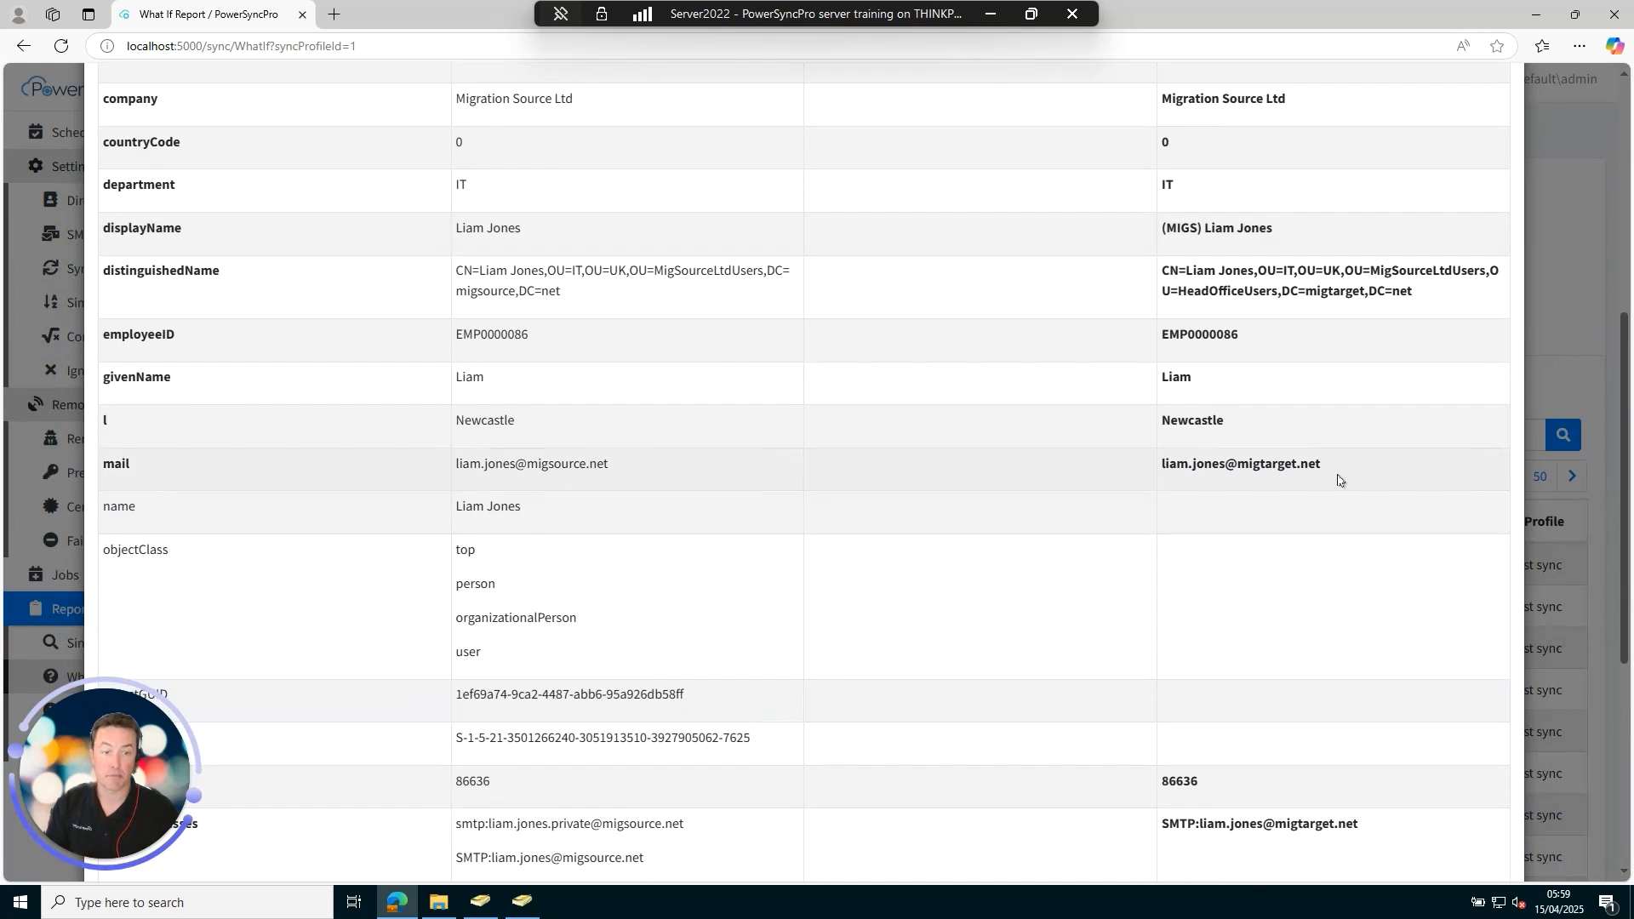
scroll(1337, 480, "down", 5)
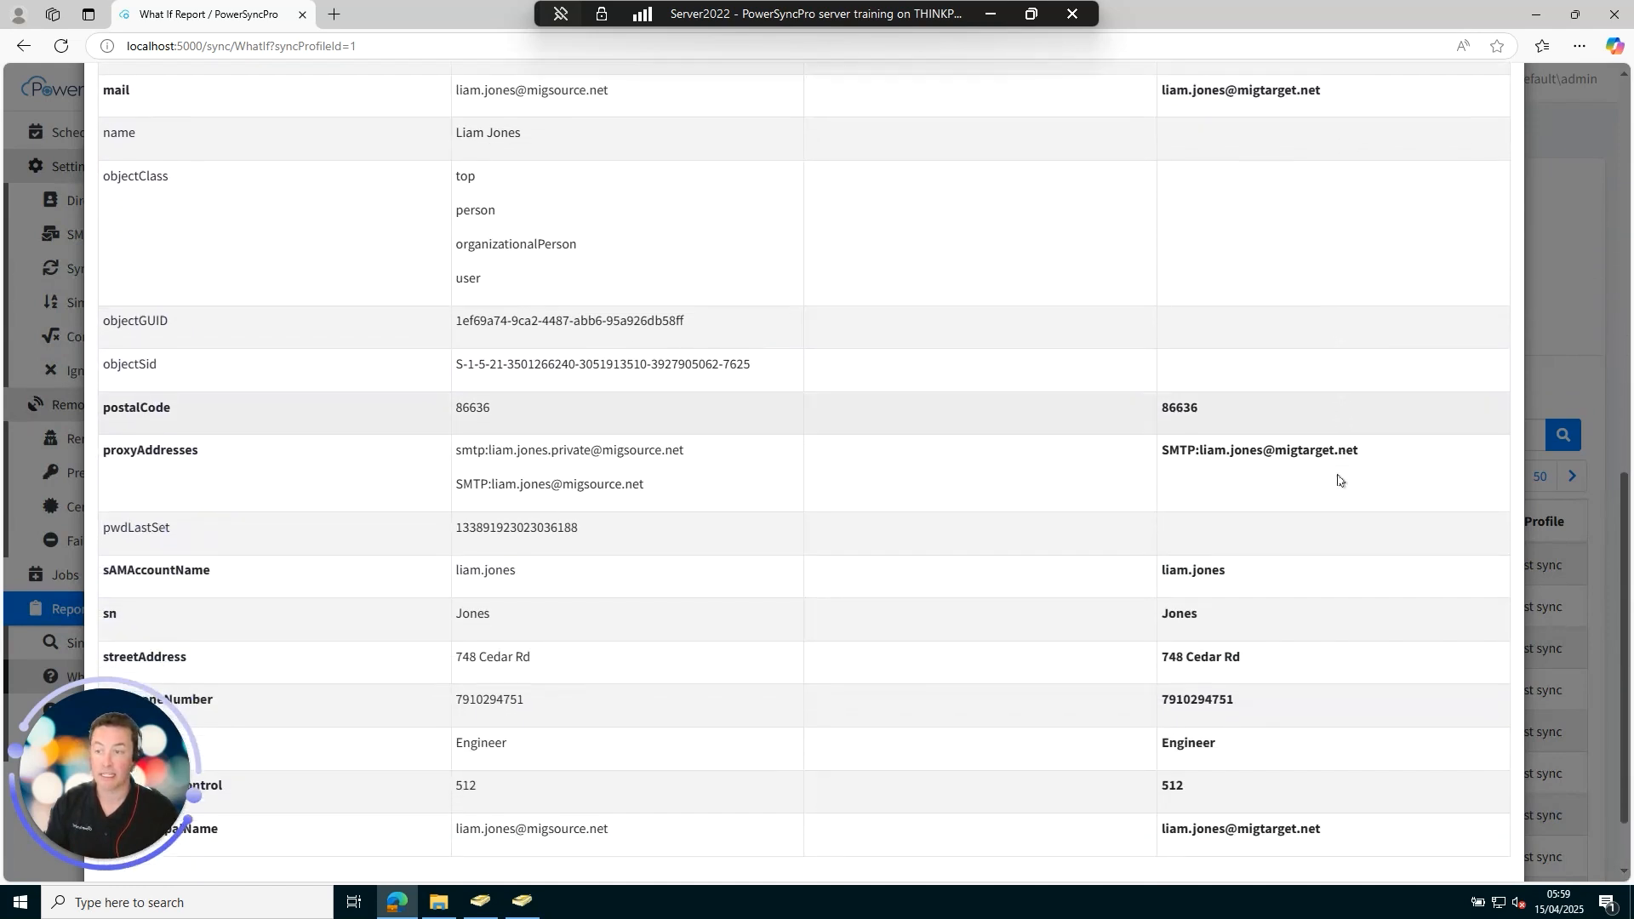
scroll(1337, 480, "down", 1)
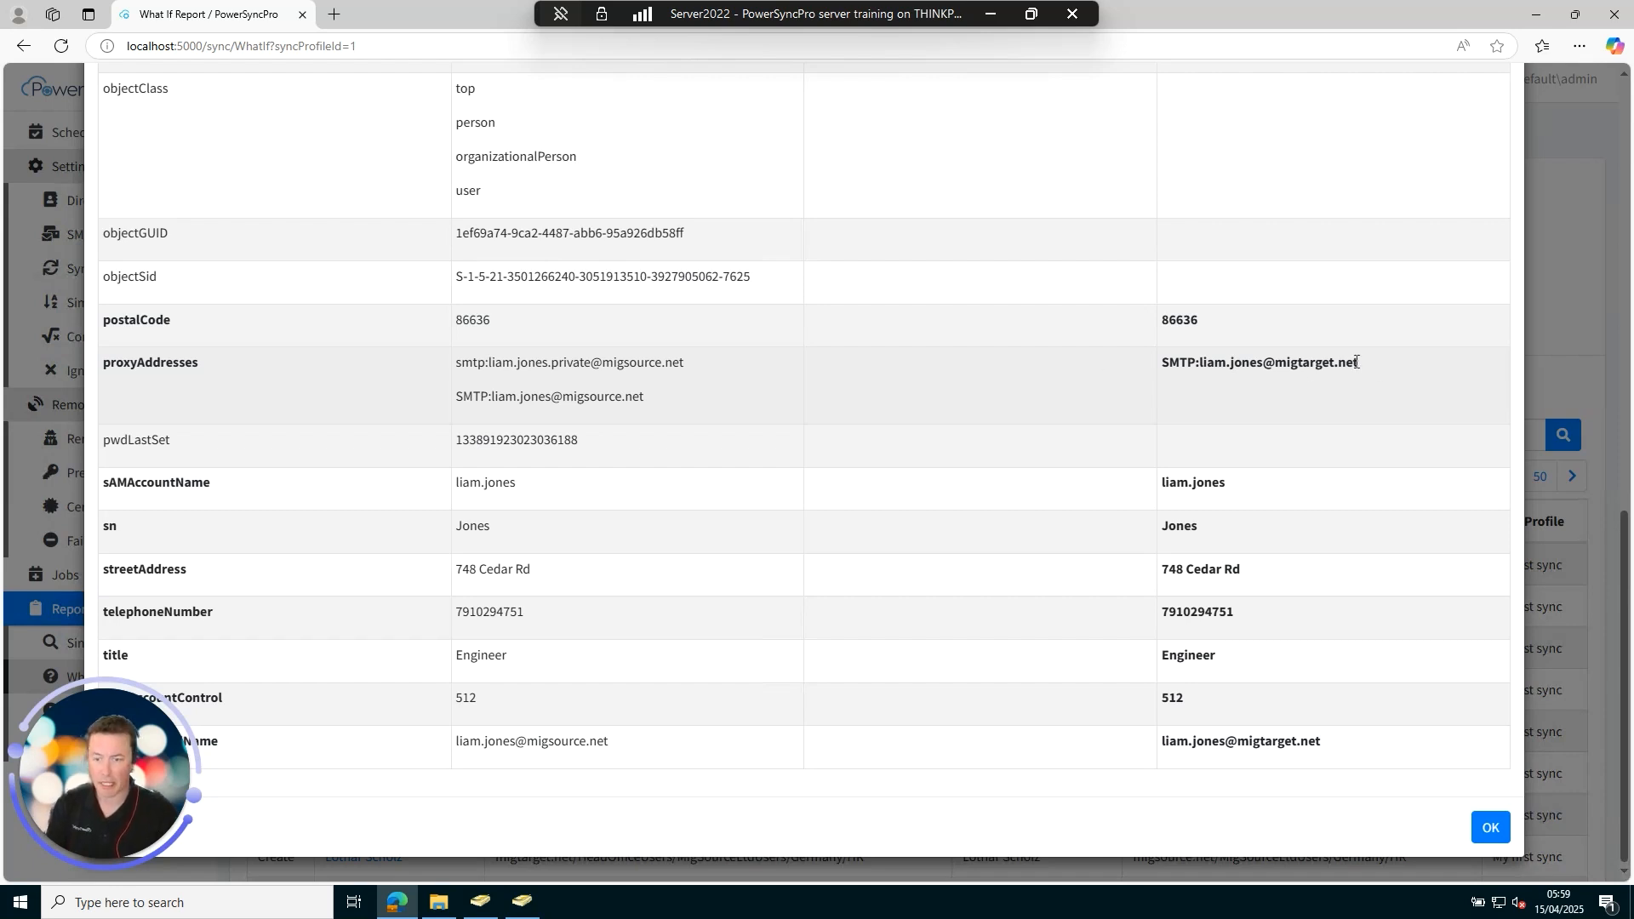
mouse_move(169, 775)
left_mouse_down()
mouse_move(156, 655)
mouse_move(175, 554)
left_mouse_up()
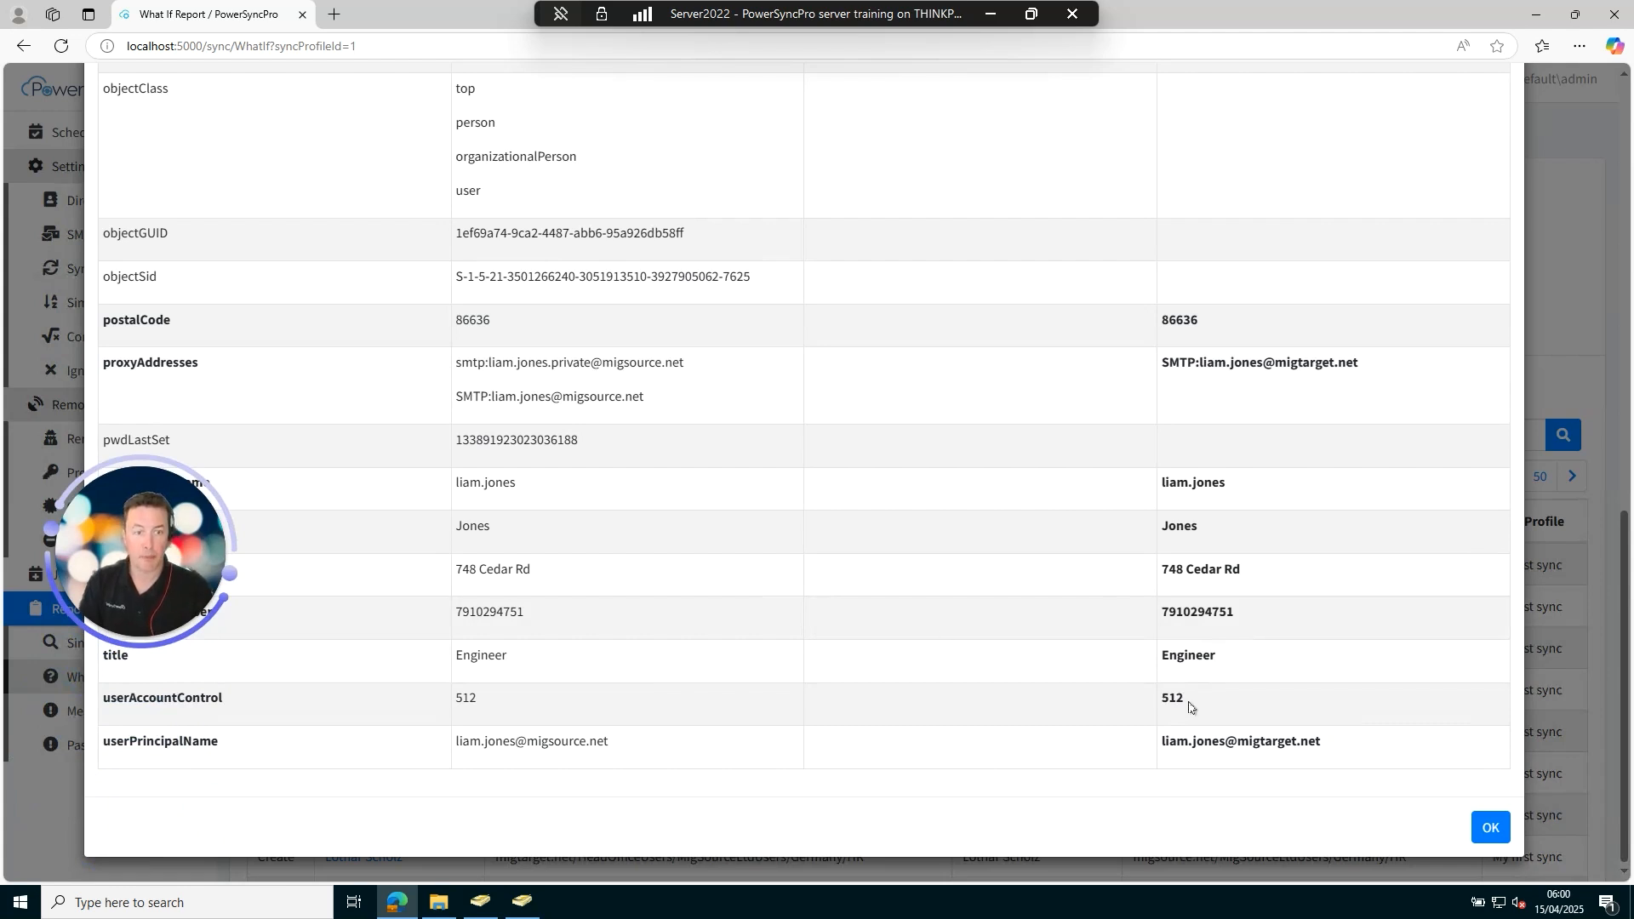
left_click_drag(104, 518, 106, 705)
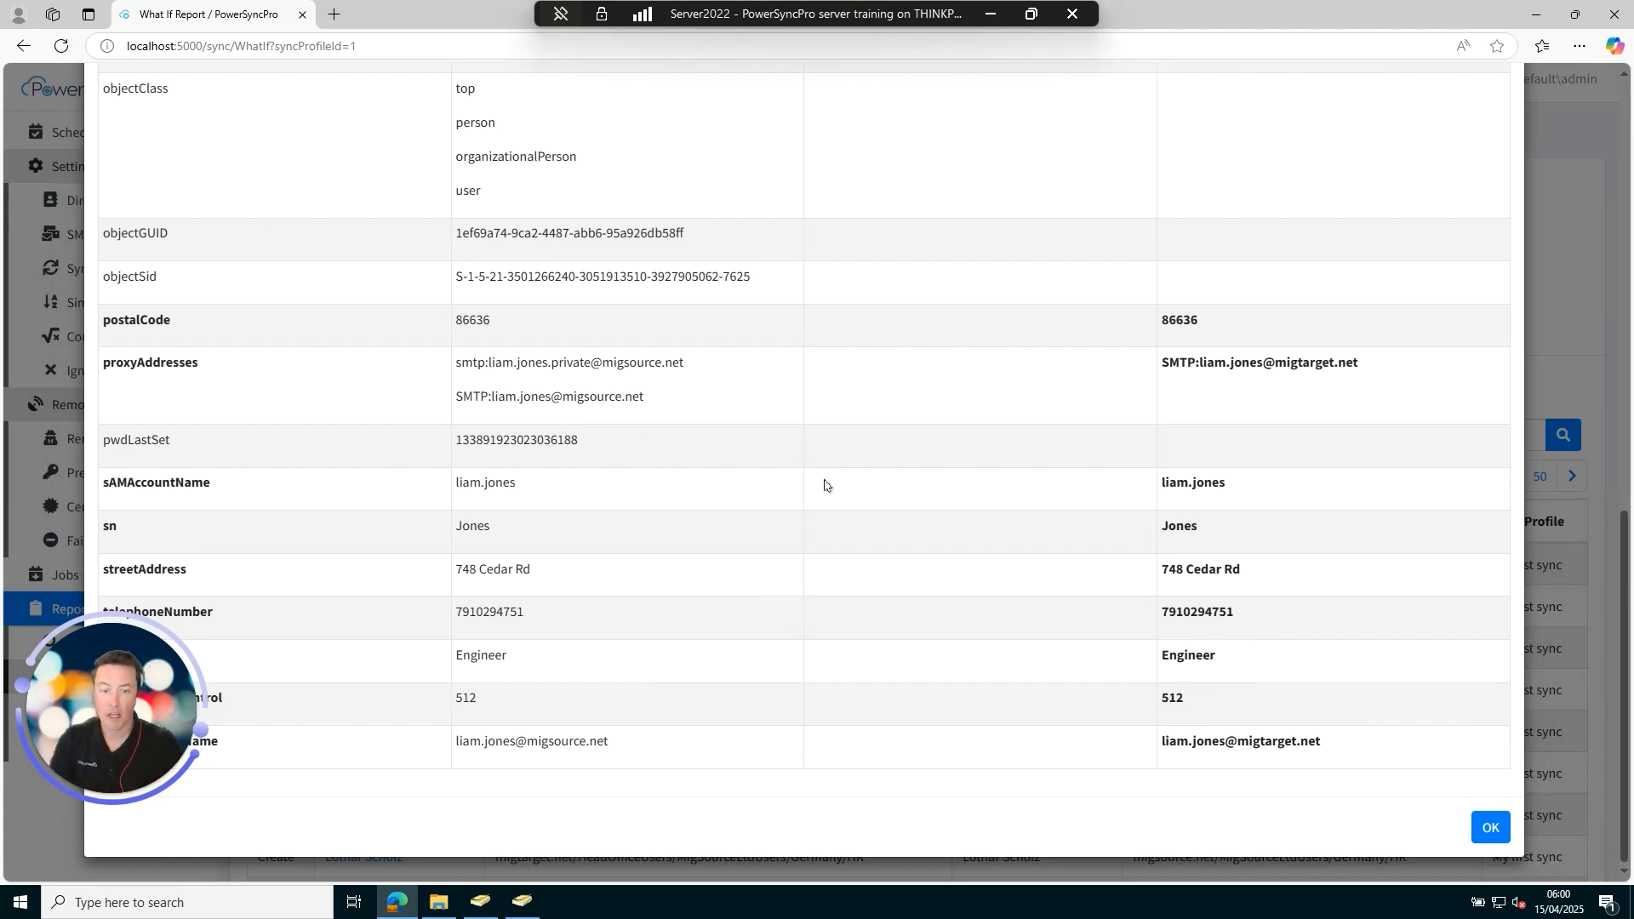
left_click(1491, 830)
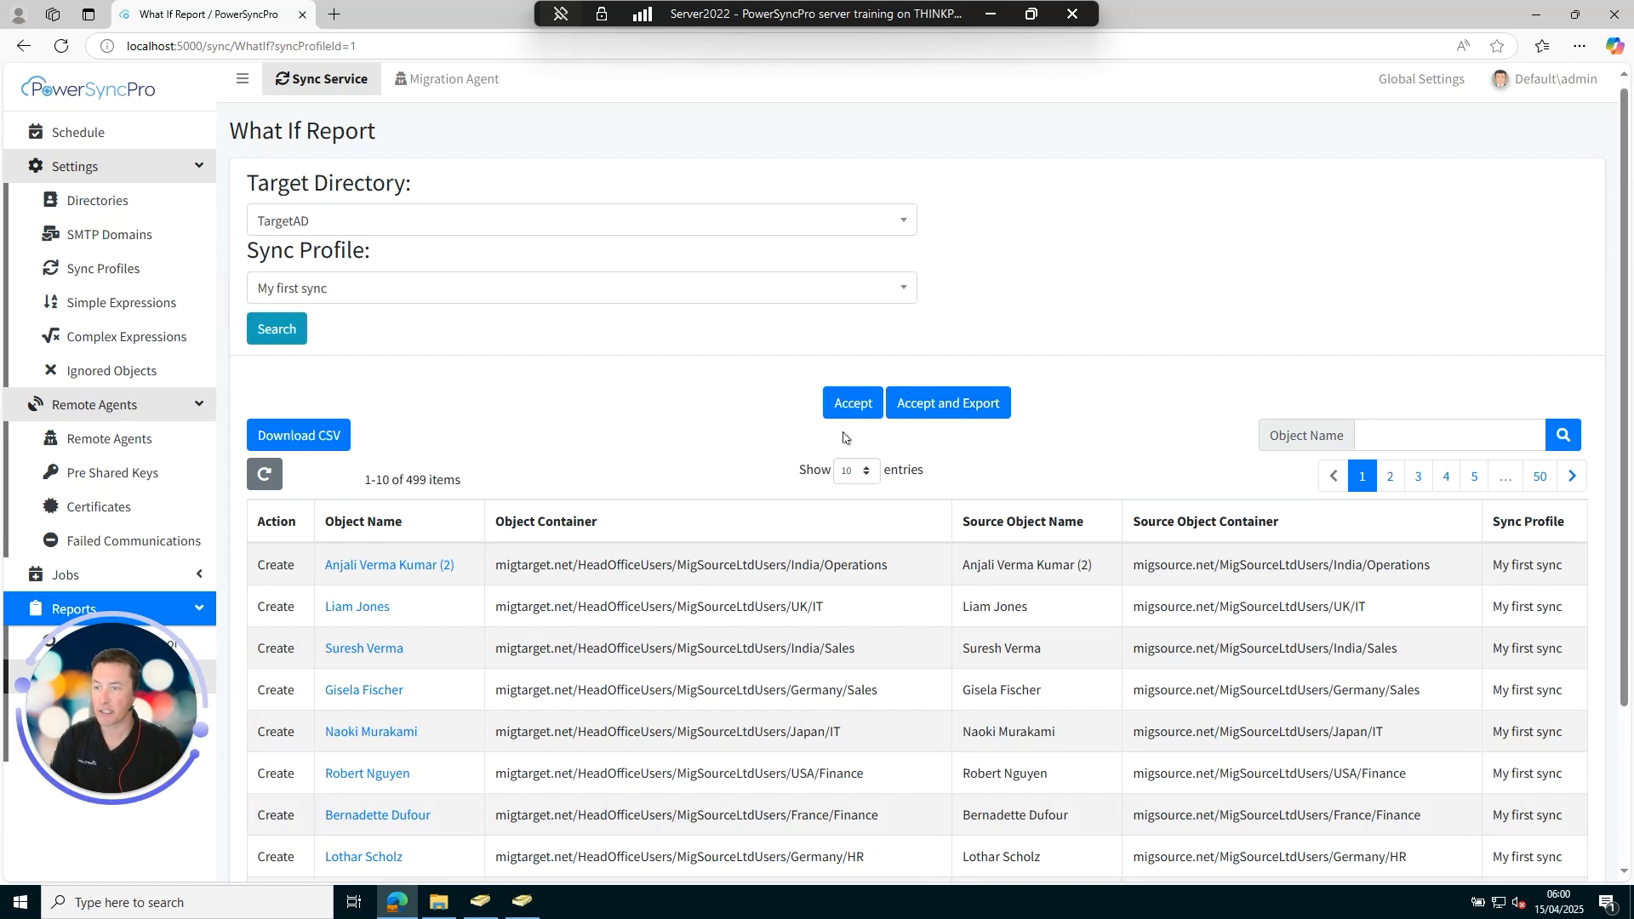
Create SMTP domain 'smtp' for TargetAD with sync addition and removal allowed.
left_click(117, 241)
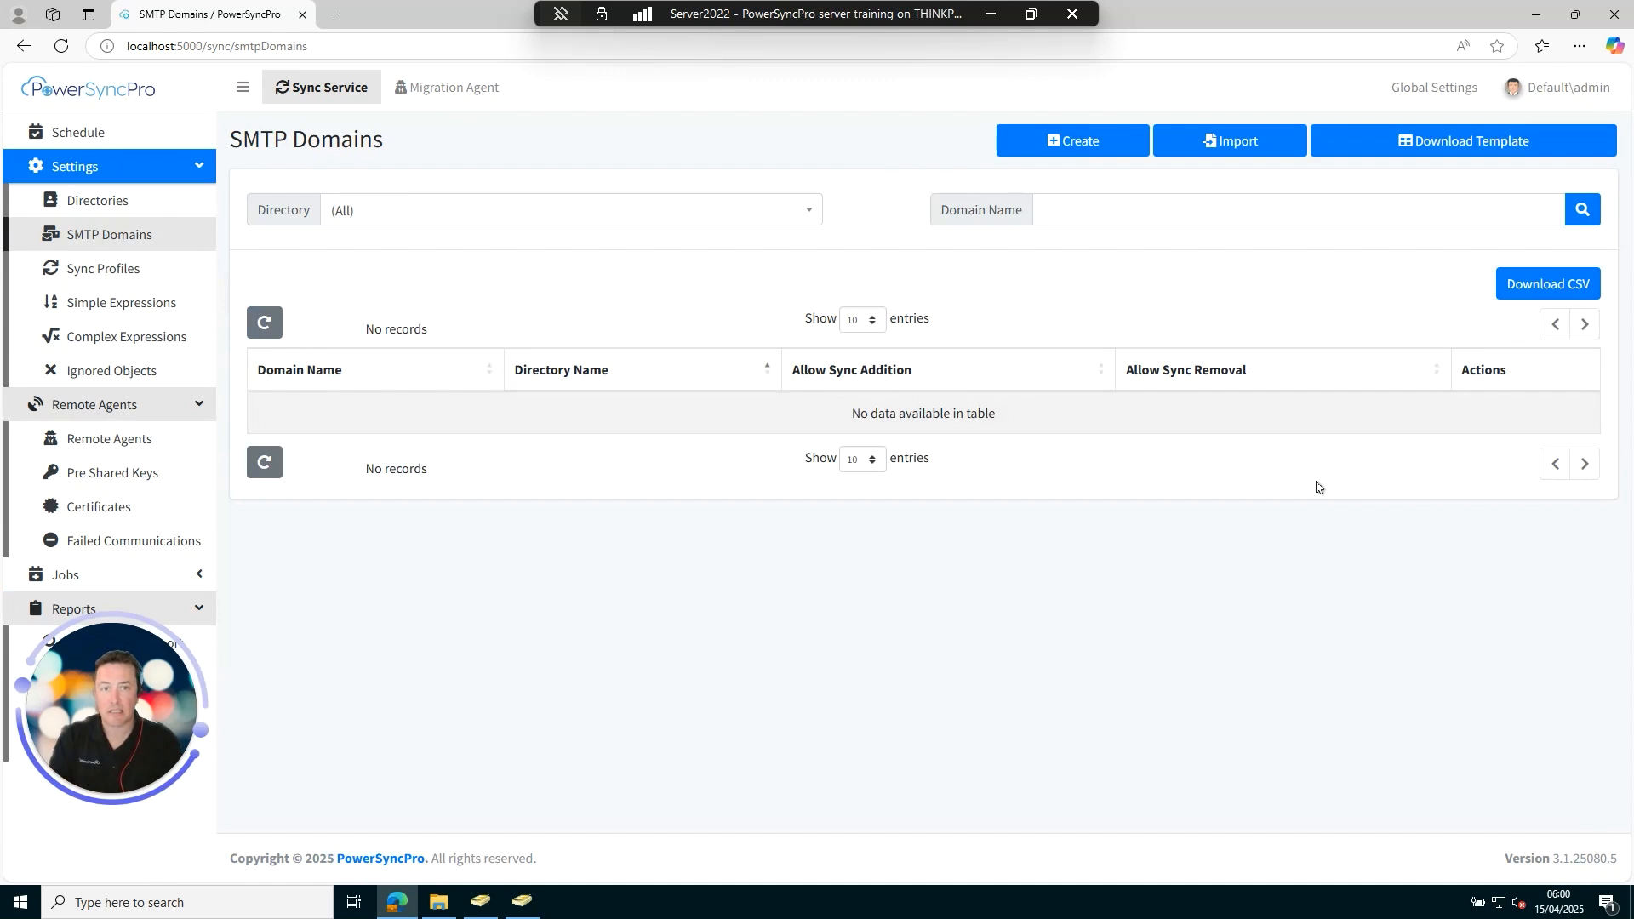
left_click(1089, 153)
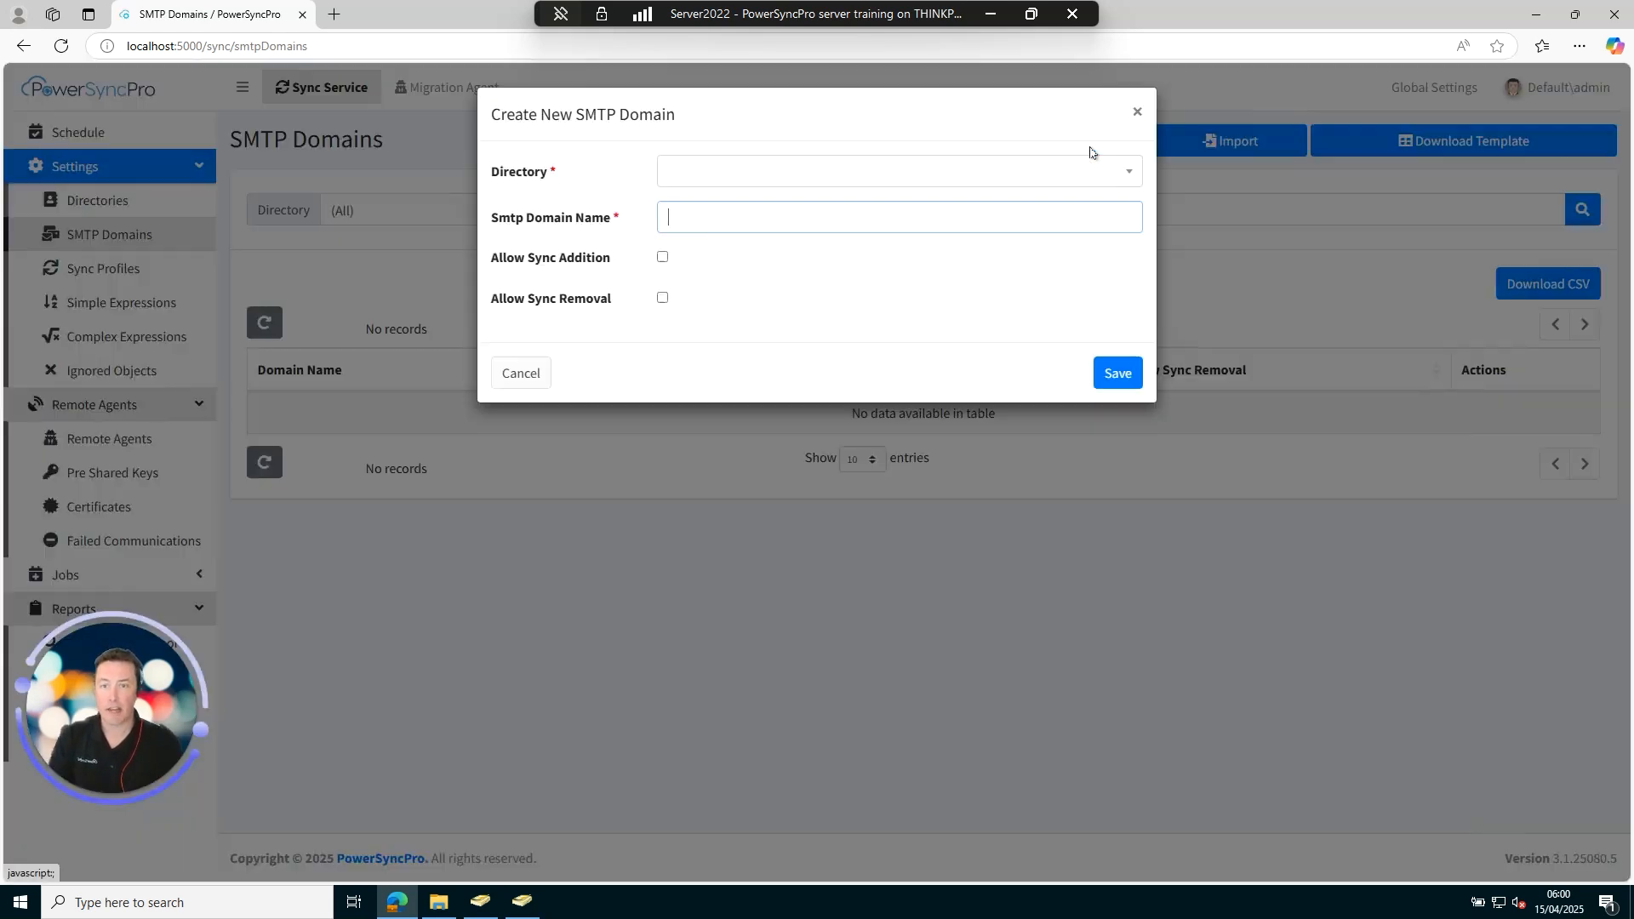
left_click(912, 176)
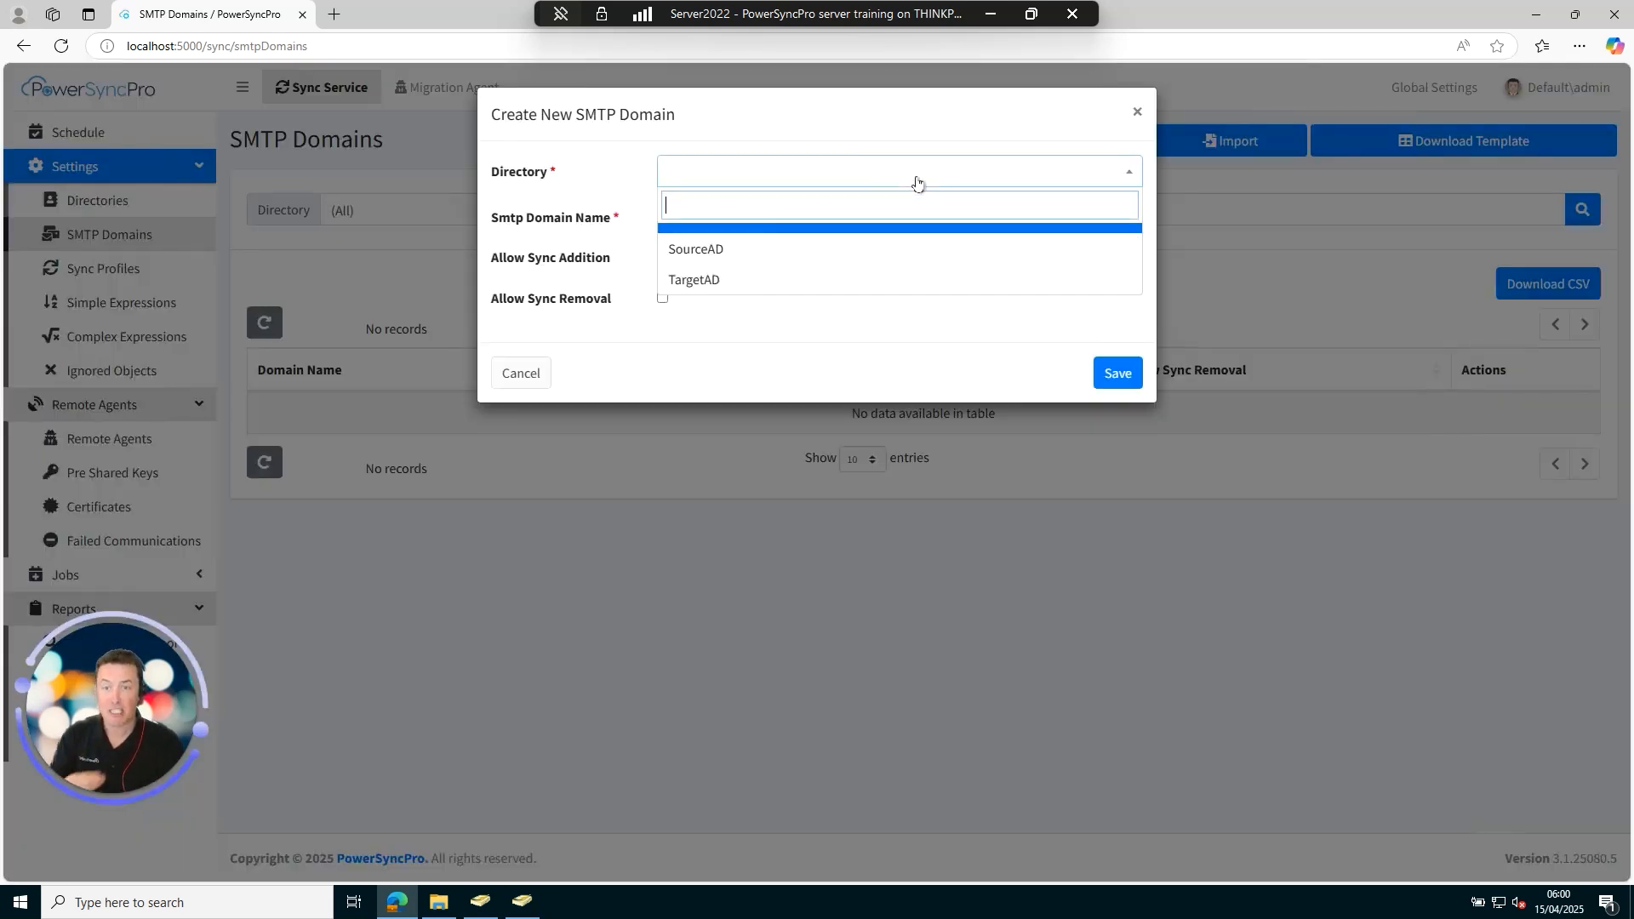
left_click(745, 281)
left_click(795, 218)
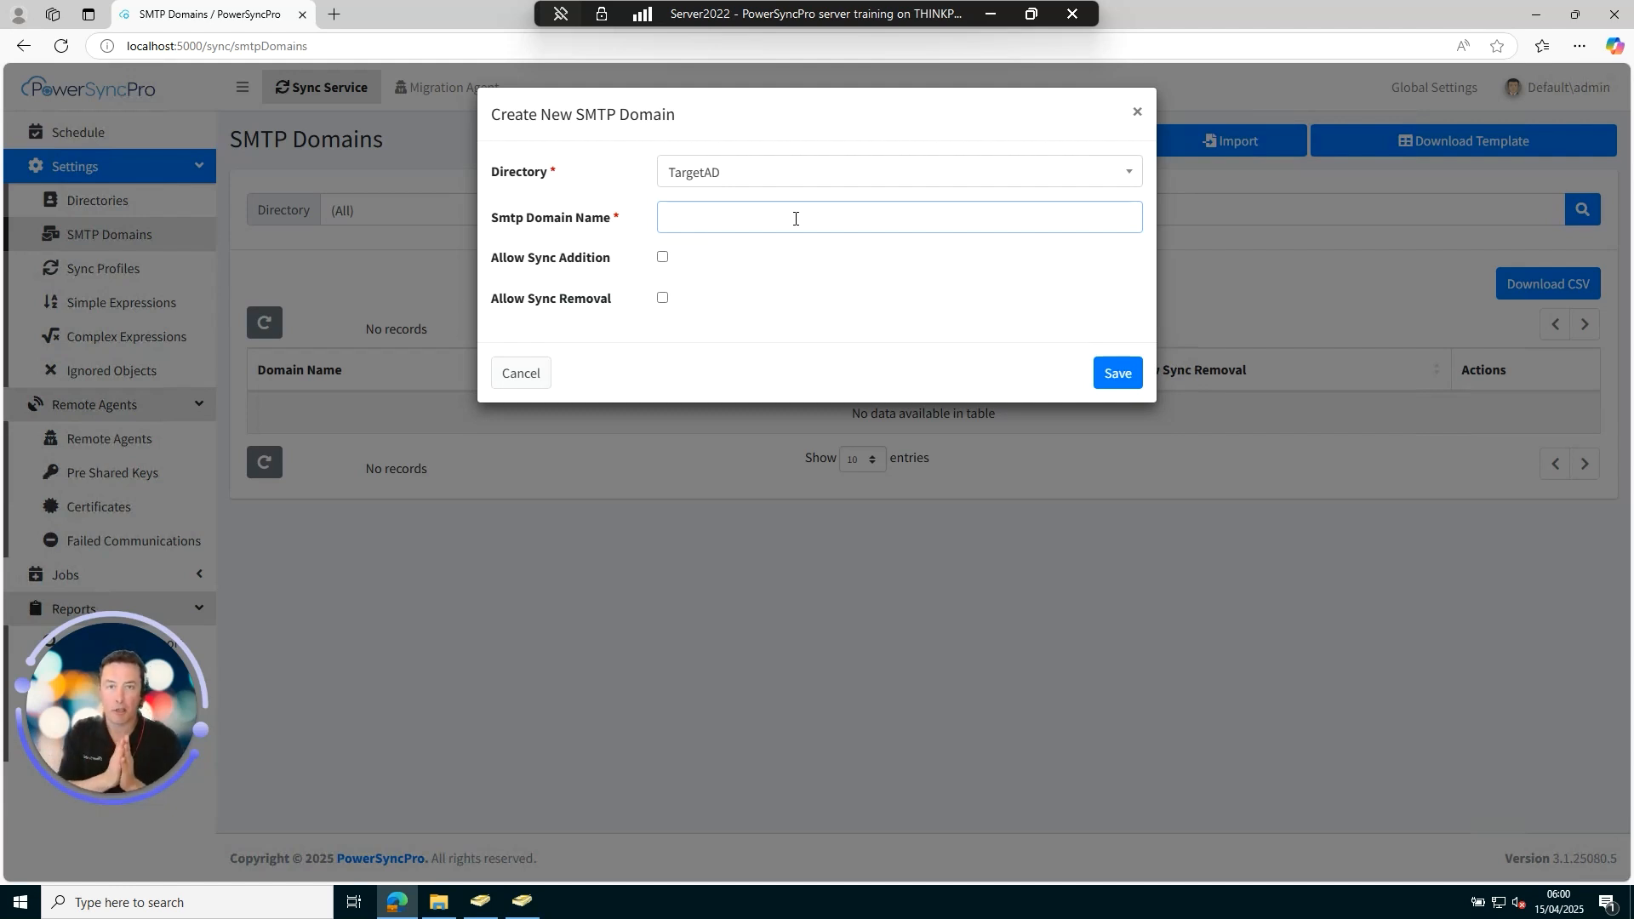
type("smtp")
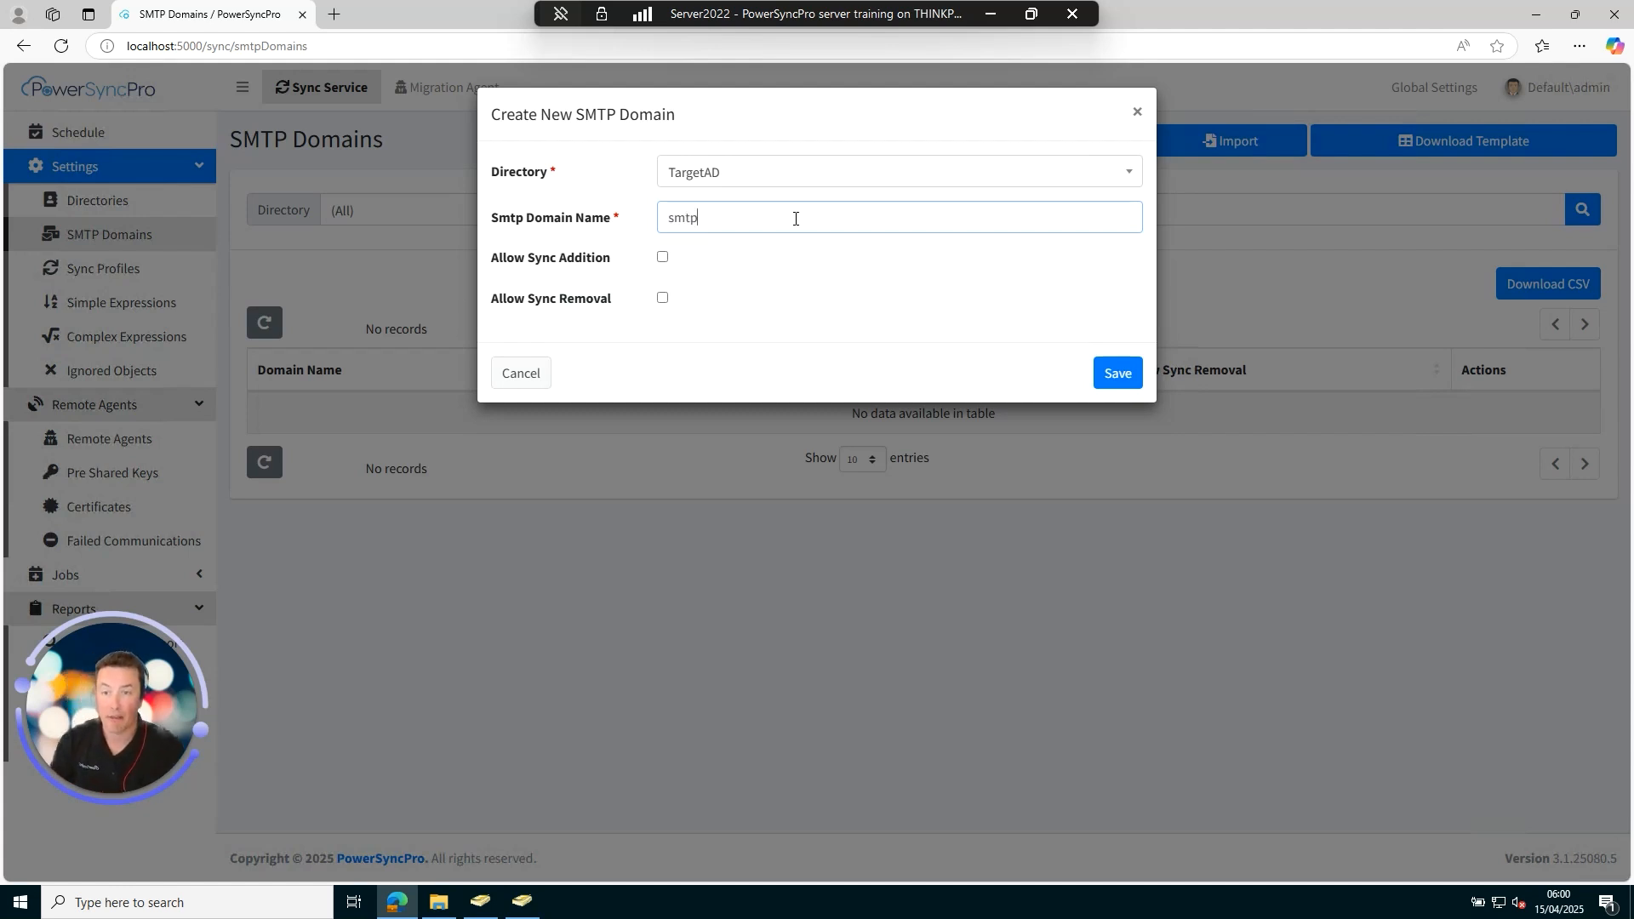
left_click(662, 257)
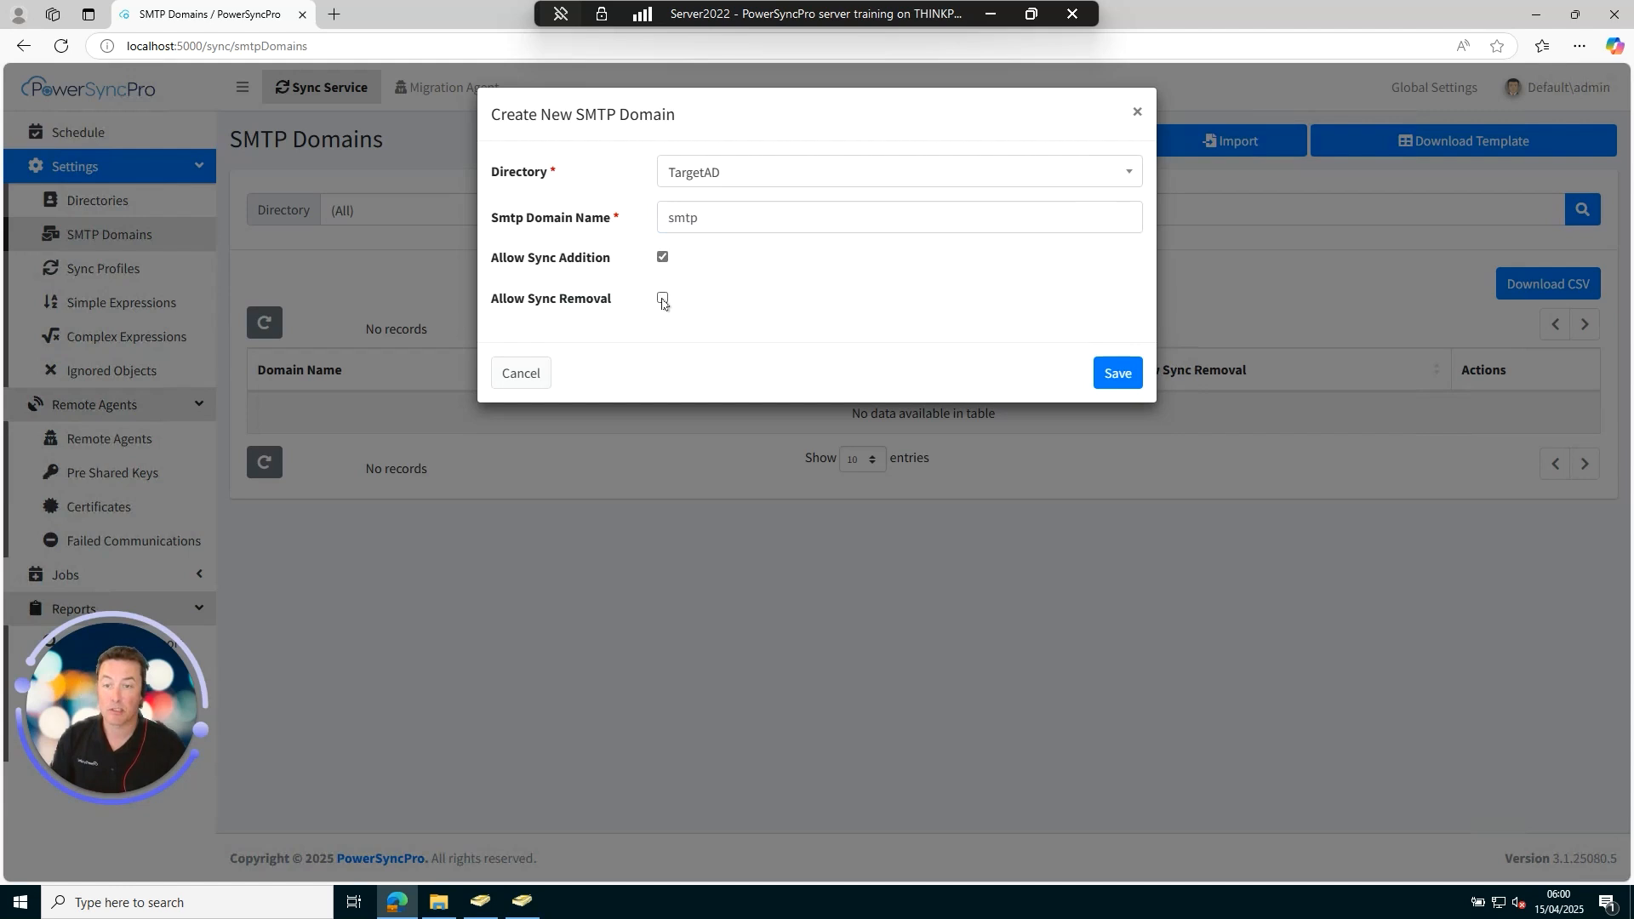
left_click(1110, 375)
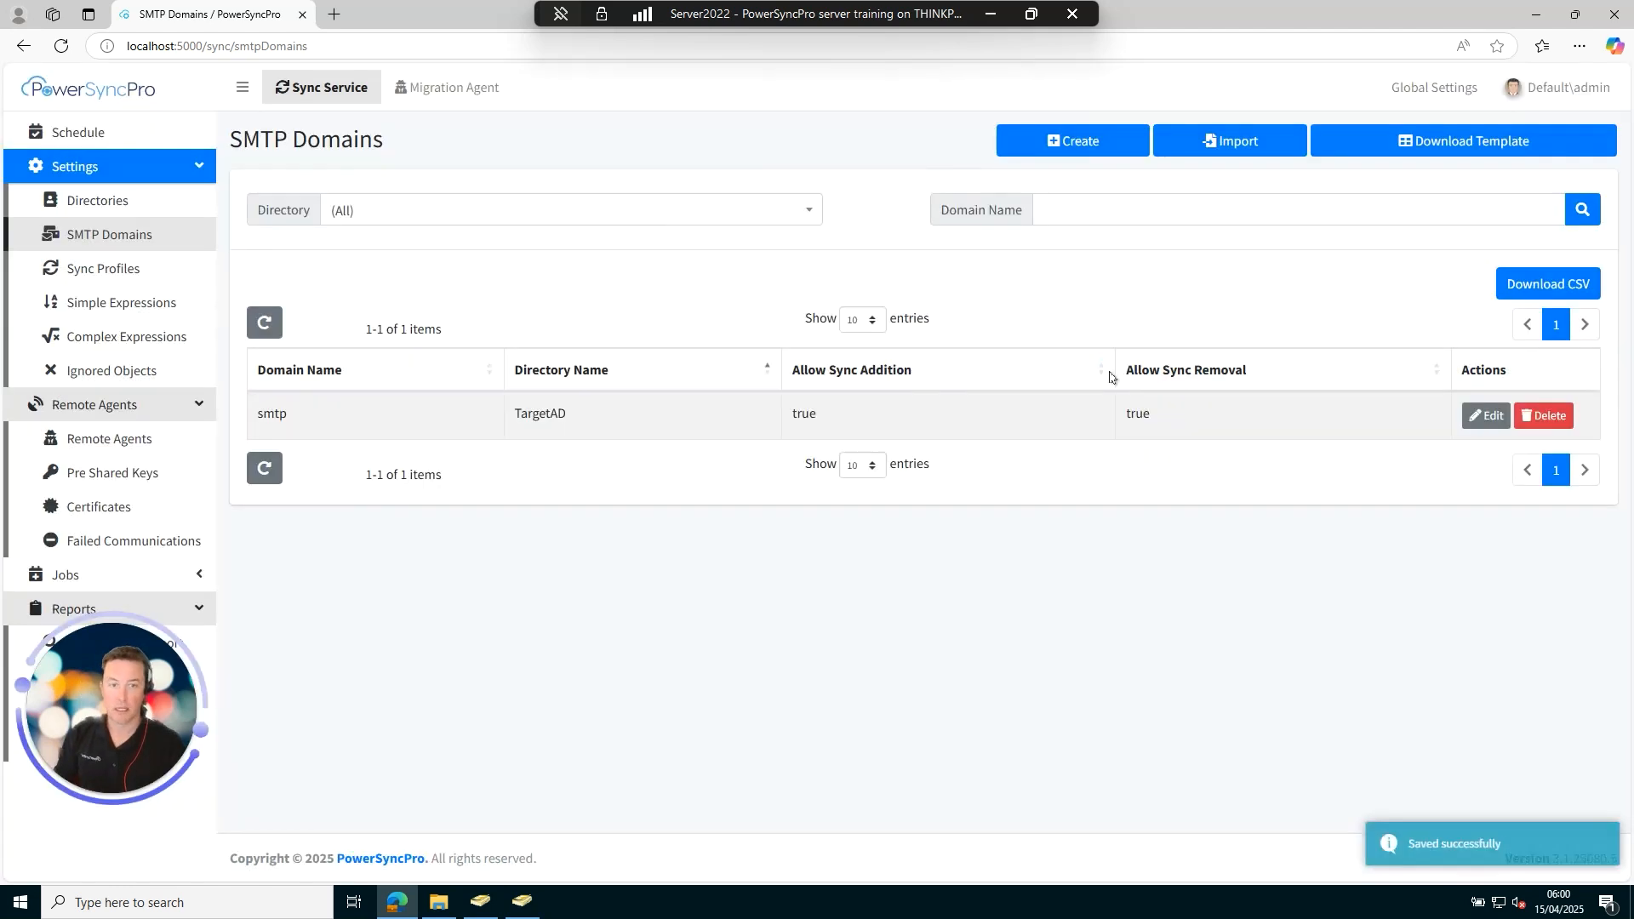
Create a second TargetAD SMTP domain, migtarget.net, with sync addition and removal allowed.
left_click(1084, 145)
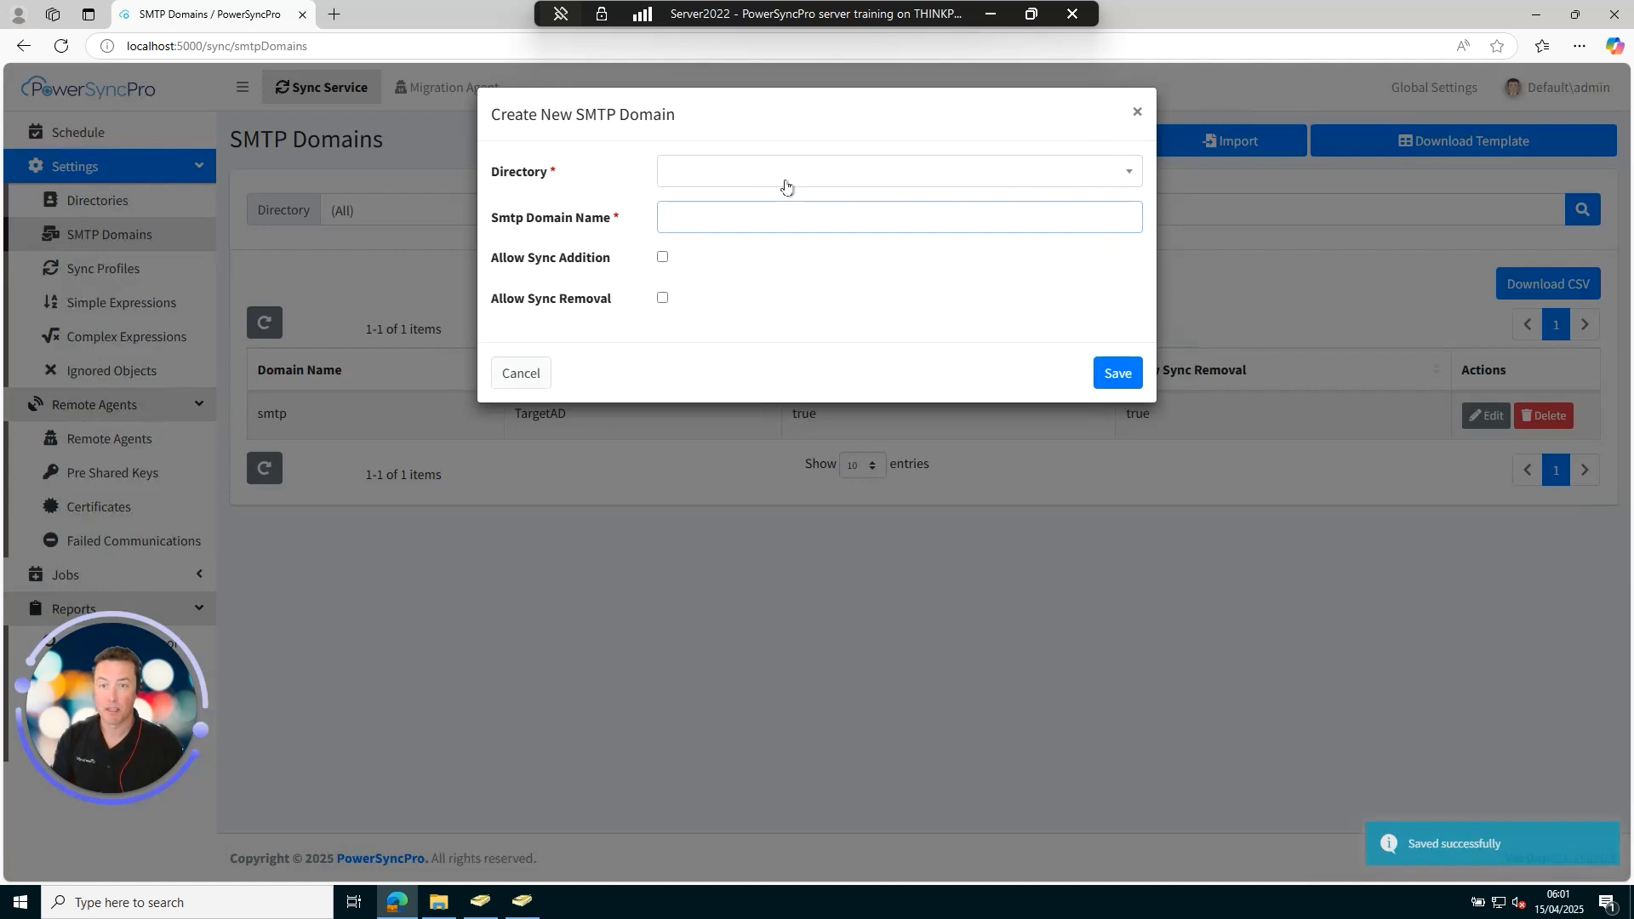
left_click(784, 180)
left_click(752, 280)
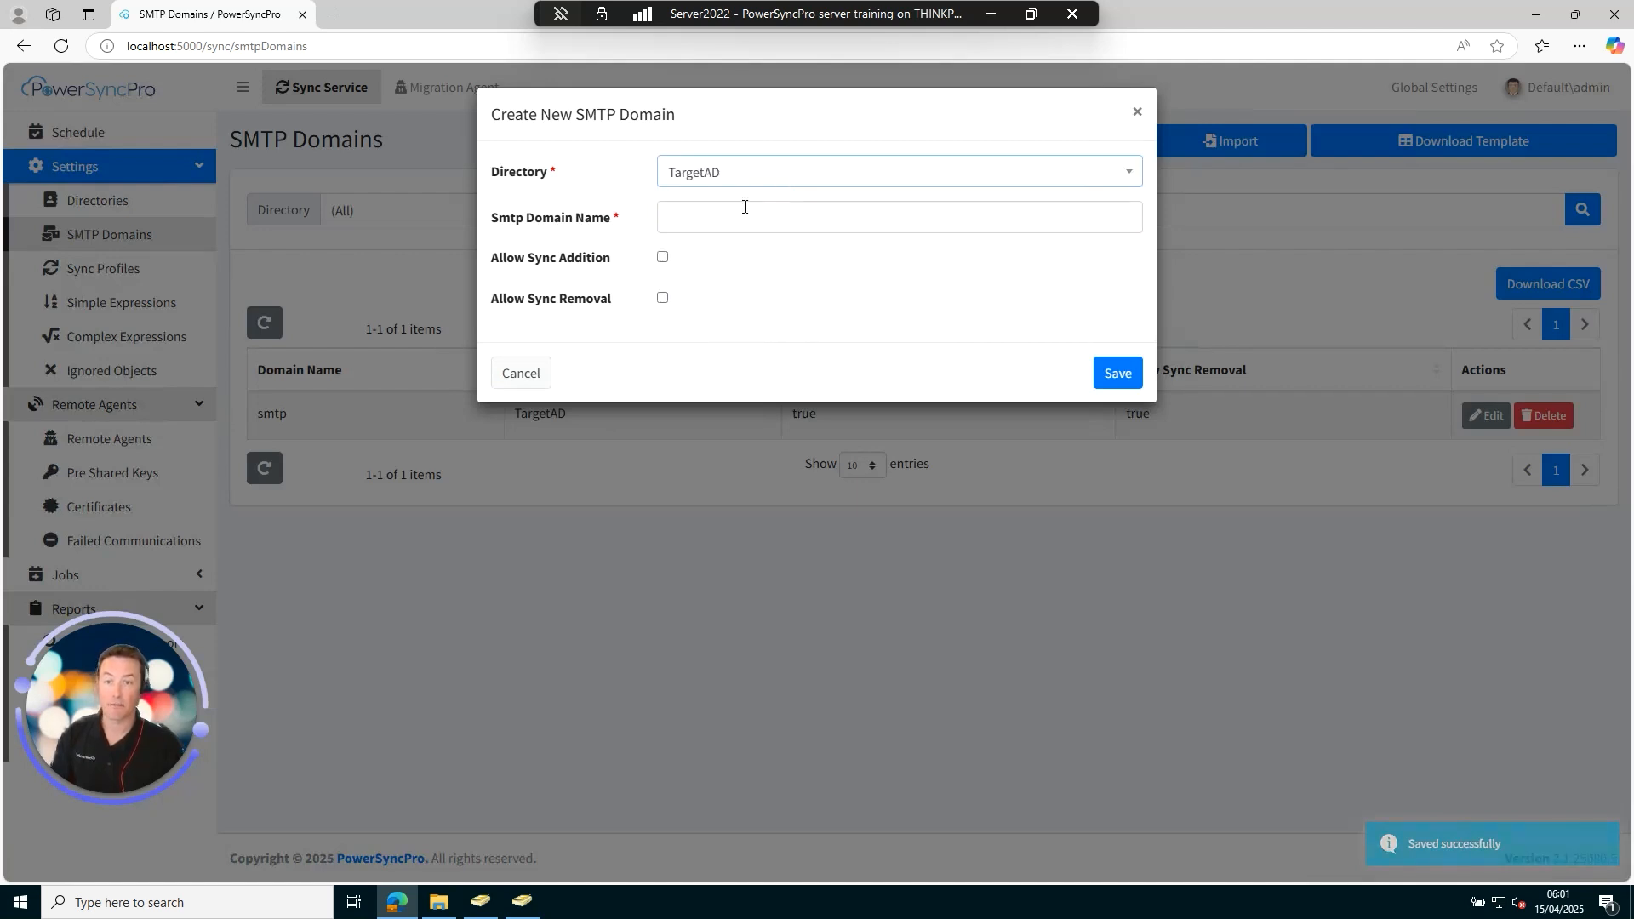
left_click(749, 216)
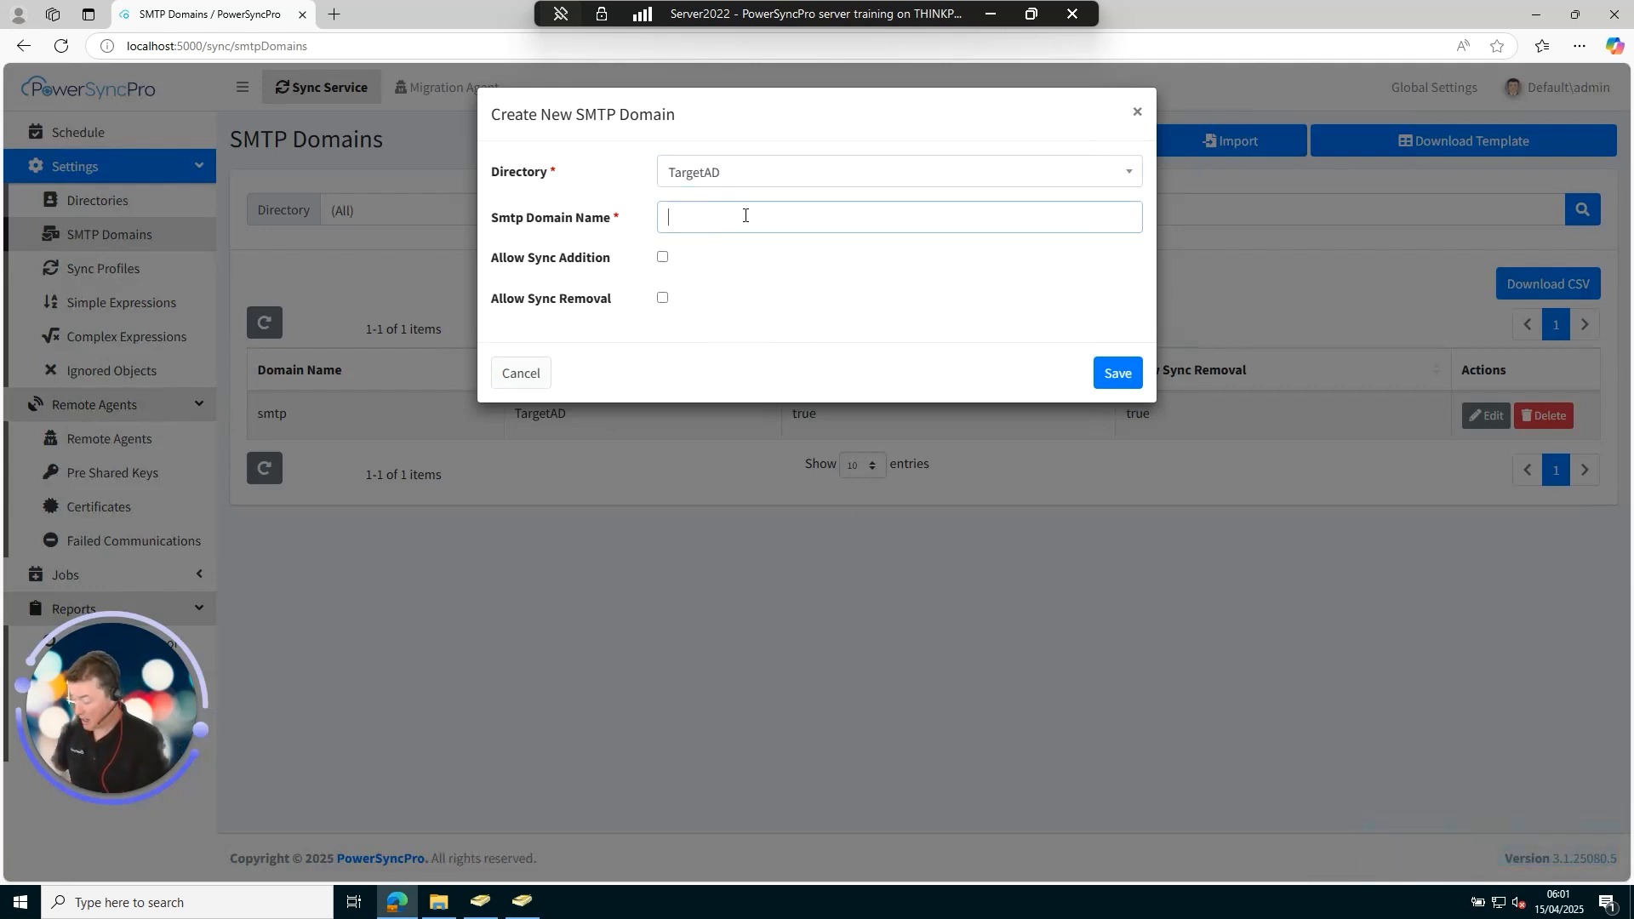
type("migtarget.net")
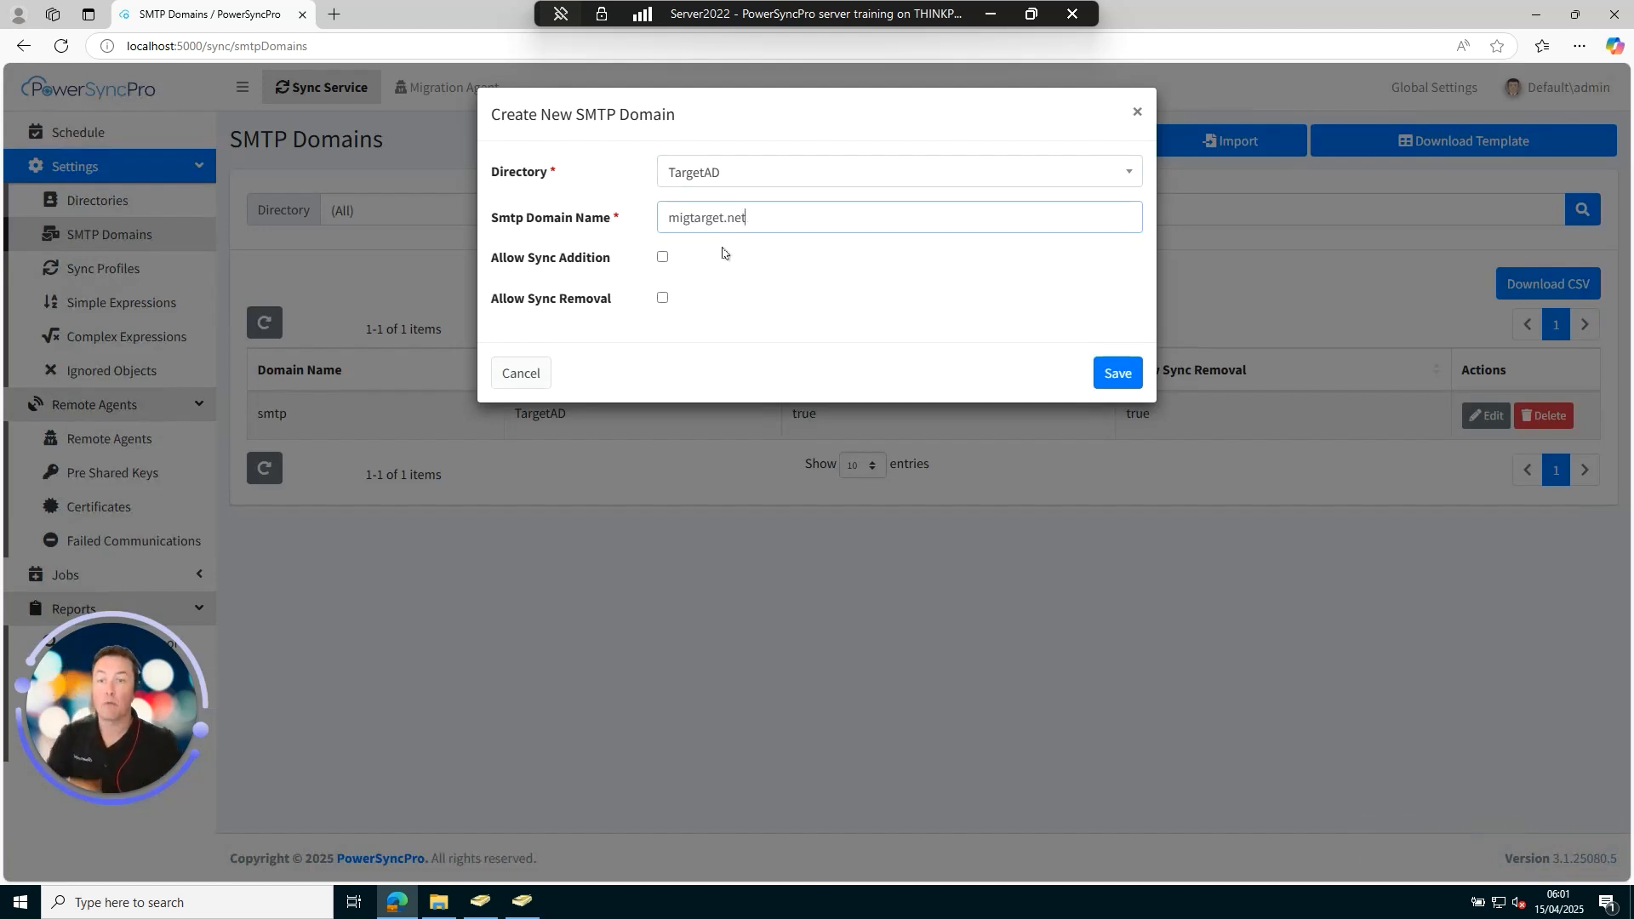
left_click(663, 258)
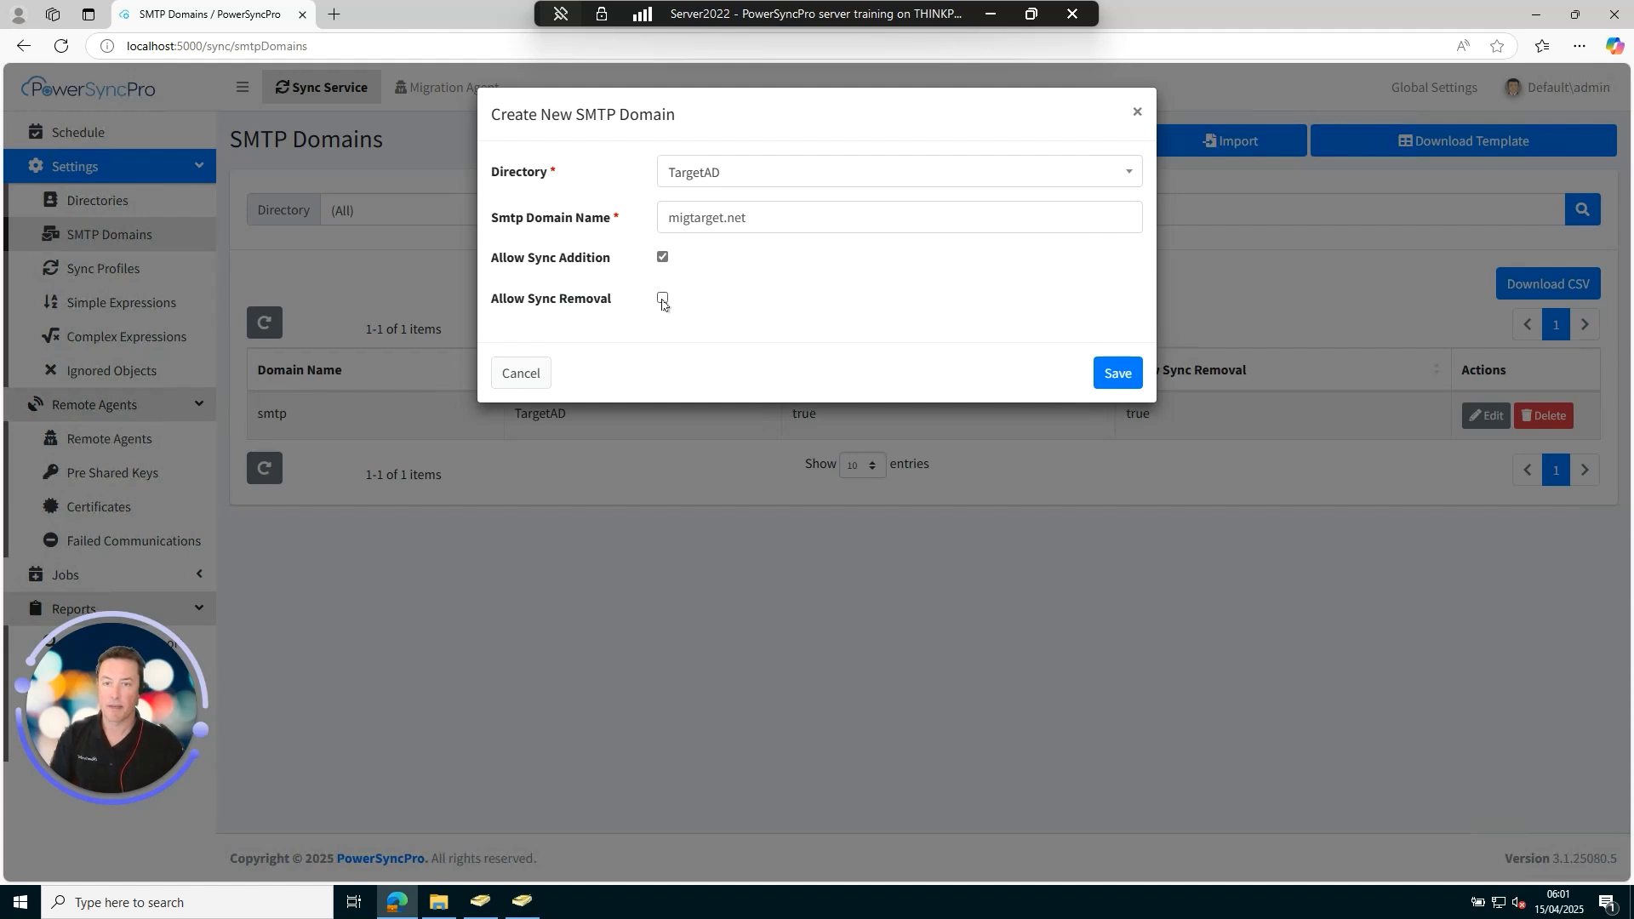
left_click(1117, 378)
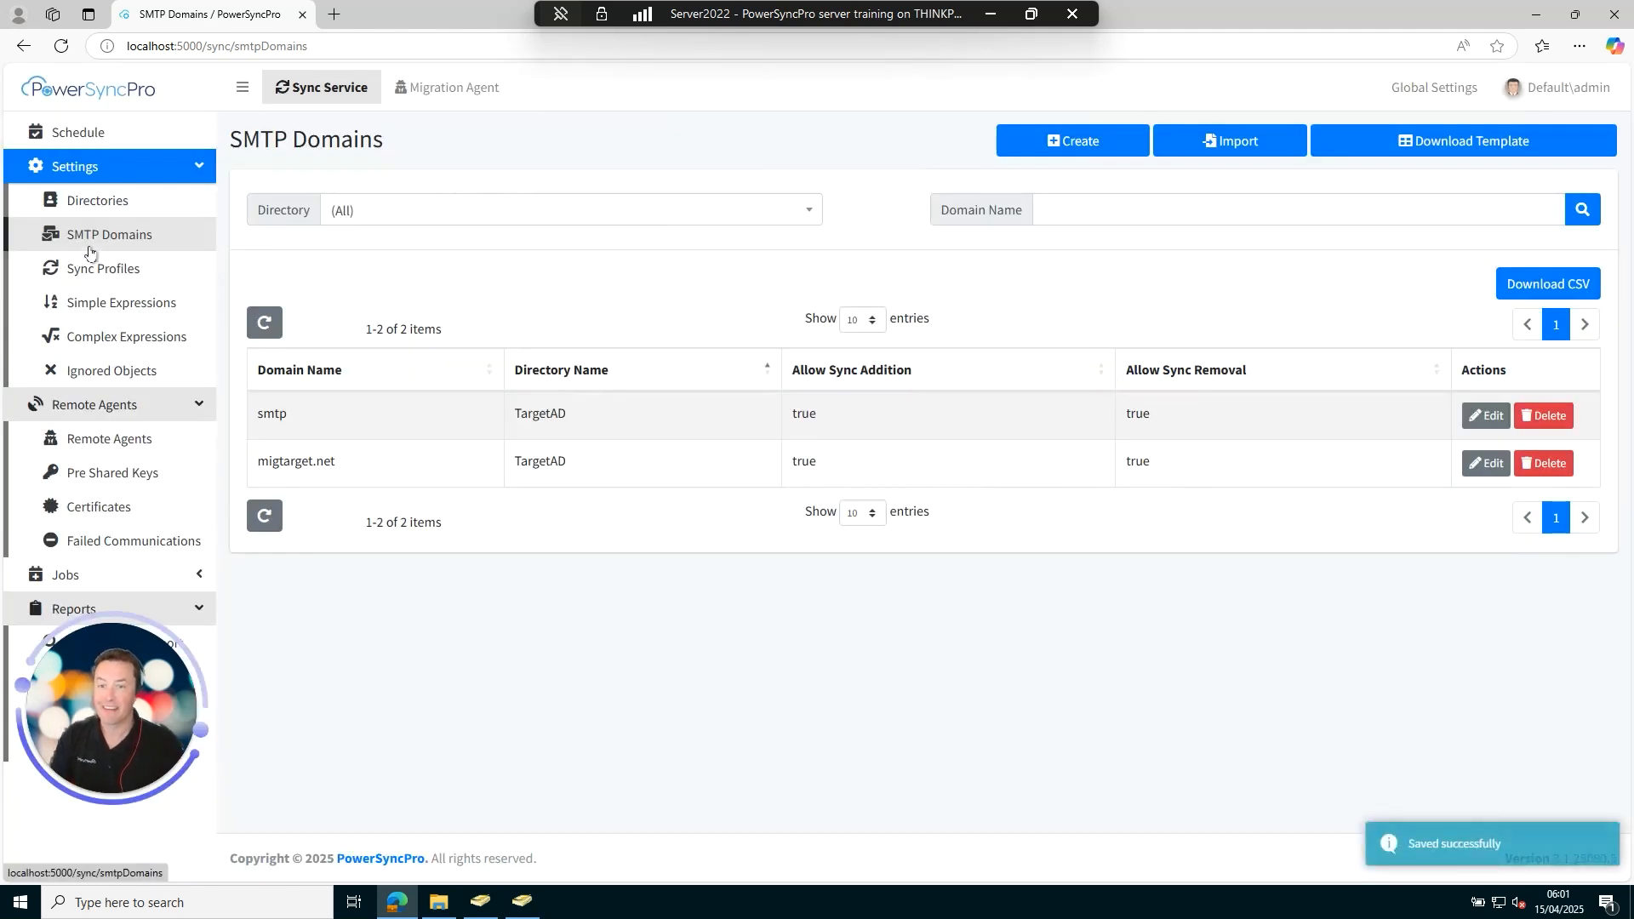
From Schedule, open the Sync job's What If report and the UK Operations user's details.
left_click(95, 135)
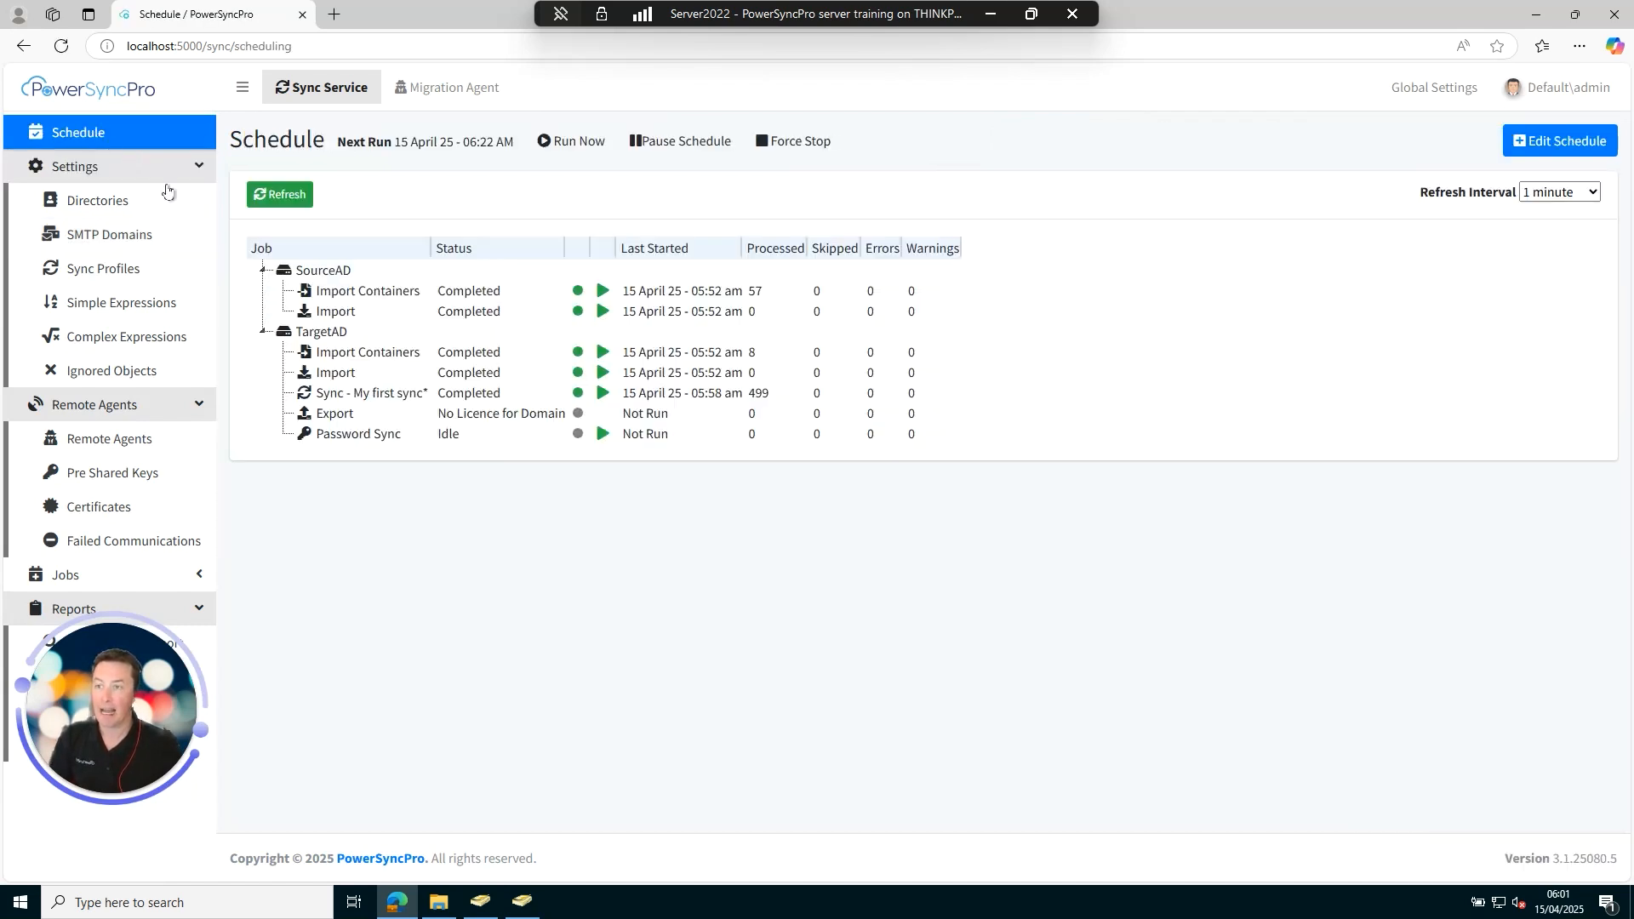
right_click(365, 393)
left_click(474, 511)
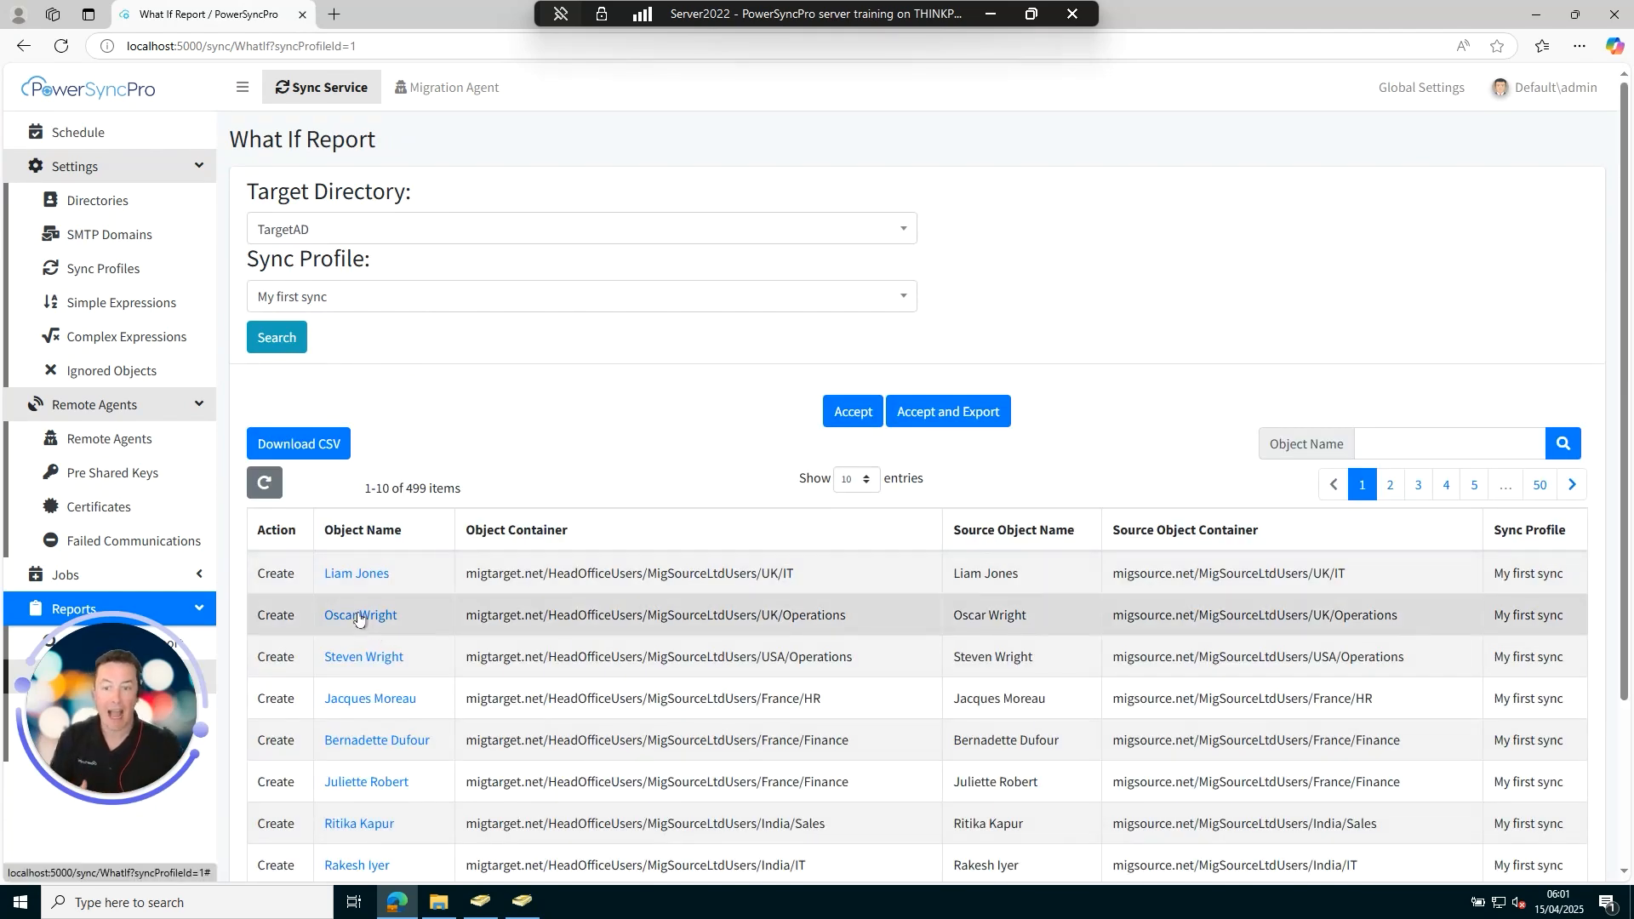
left_click(359, 616)
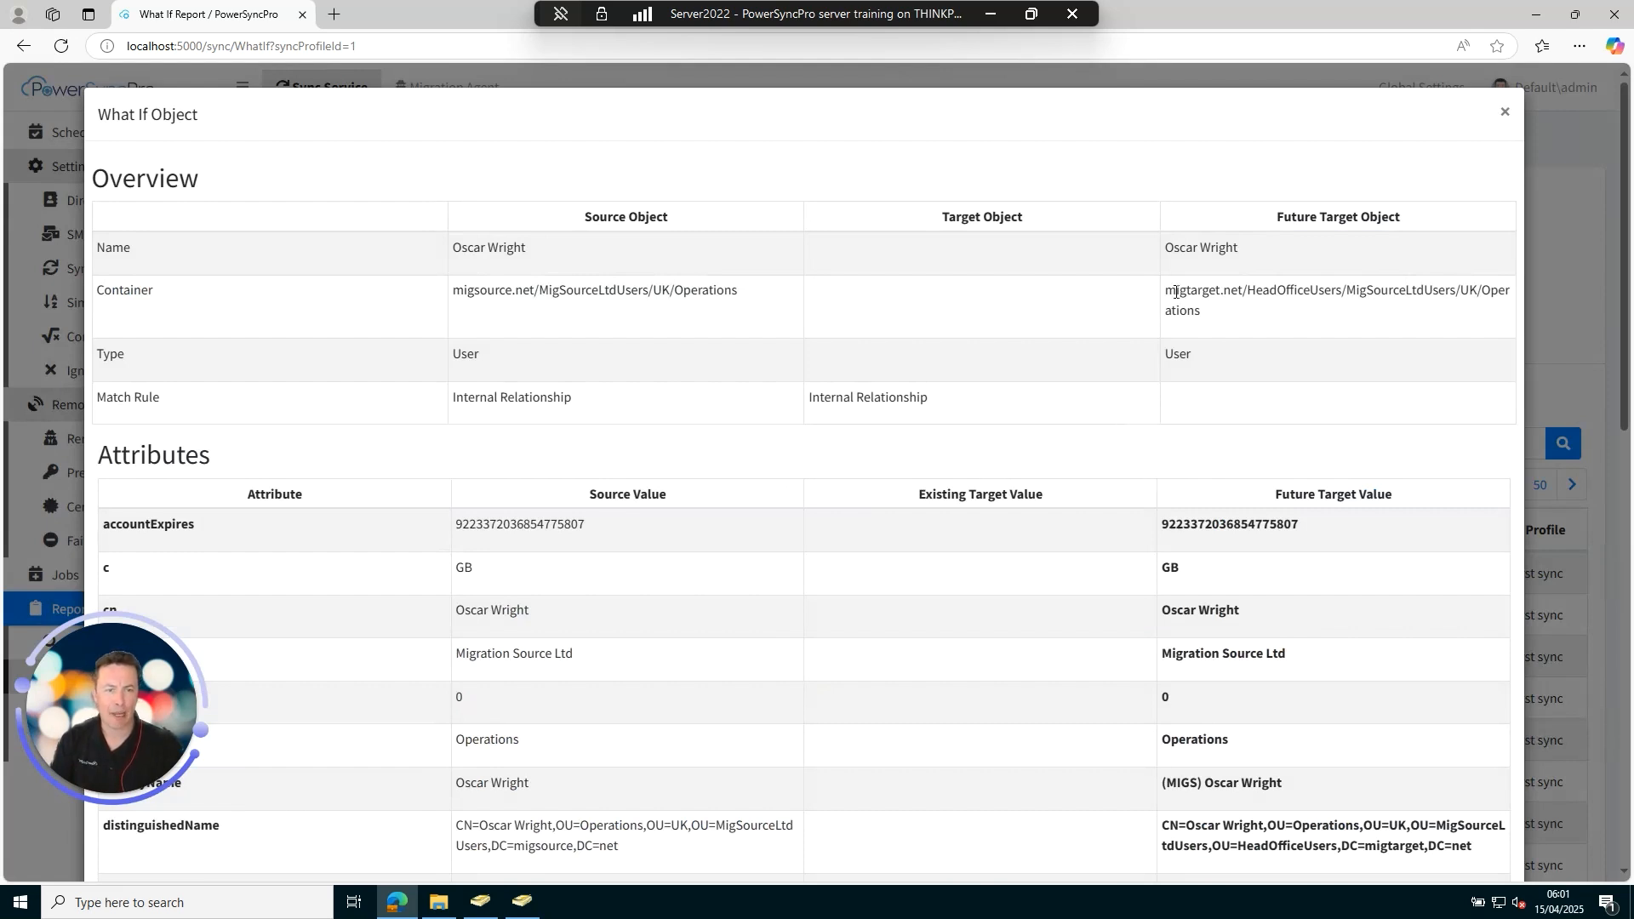
Review the user's future container, migtarget.net mail, UPN and proxy addresses, then close and switch to source AD.
left_click_drag(1170, 293, 1486, 295)
left_click(1265, 297)
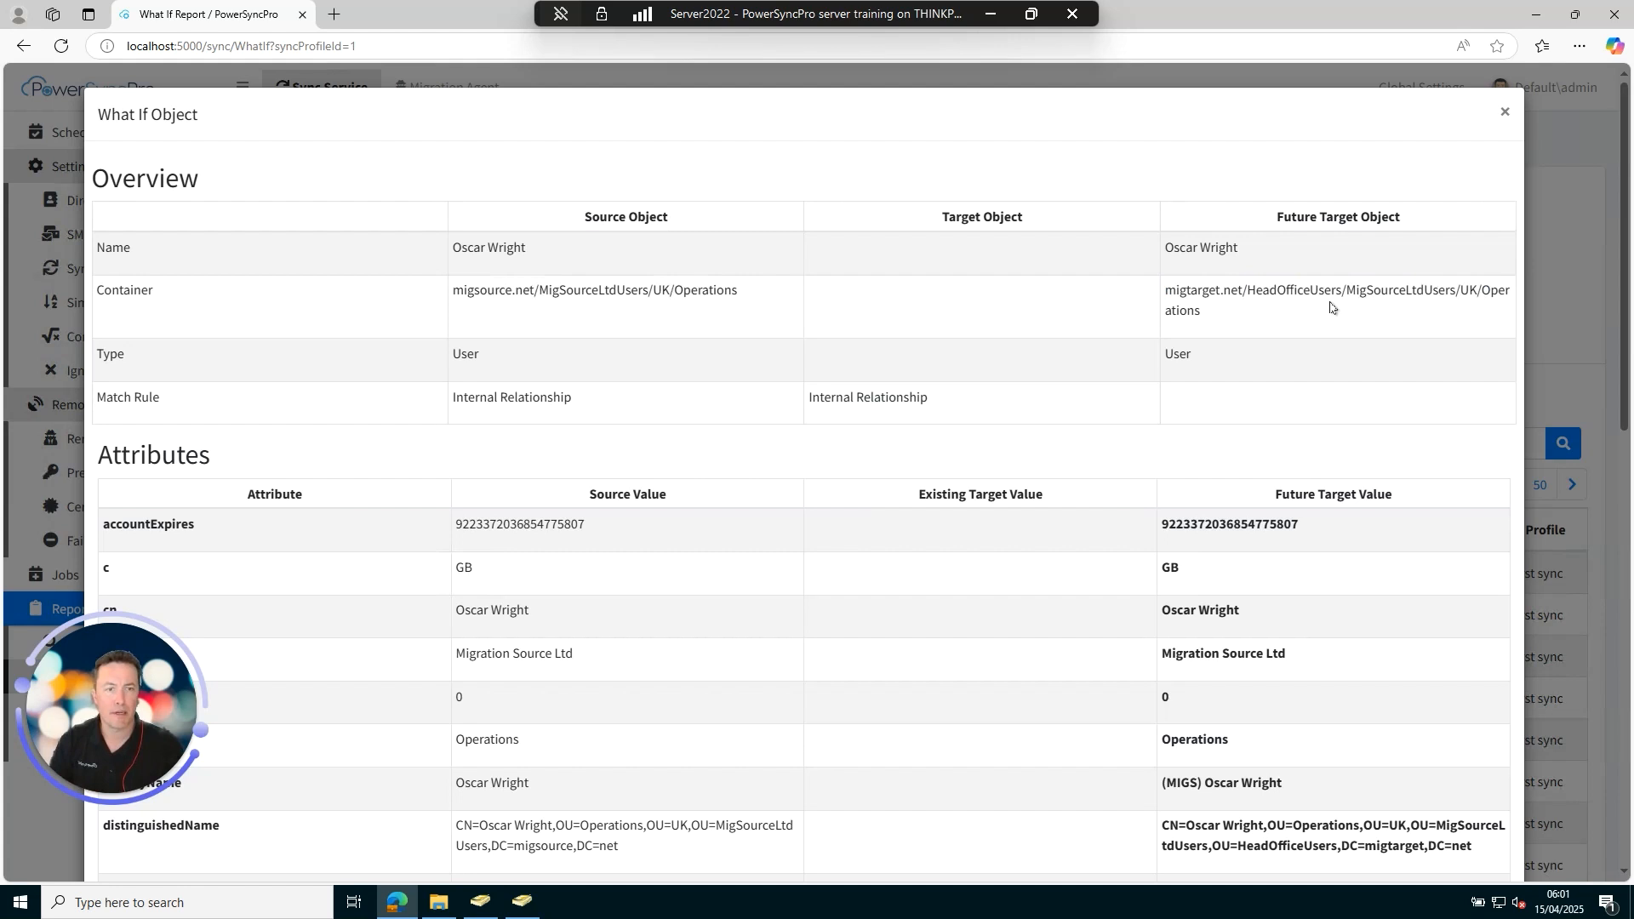
scroll(1232, 300, "down", 5)
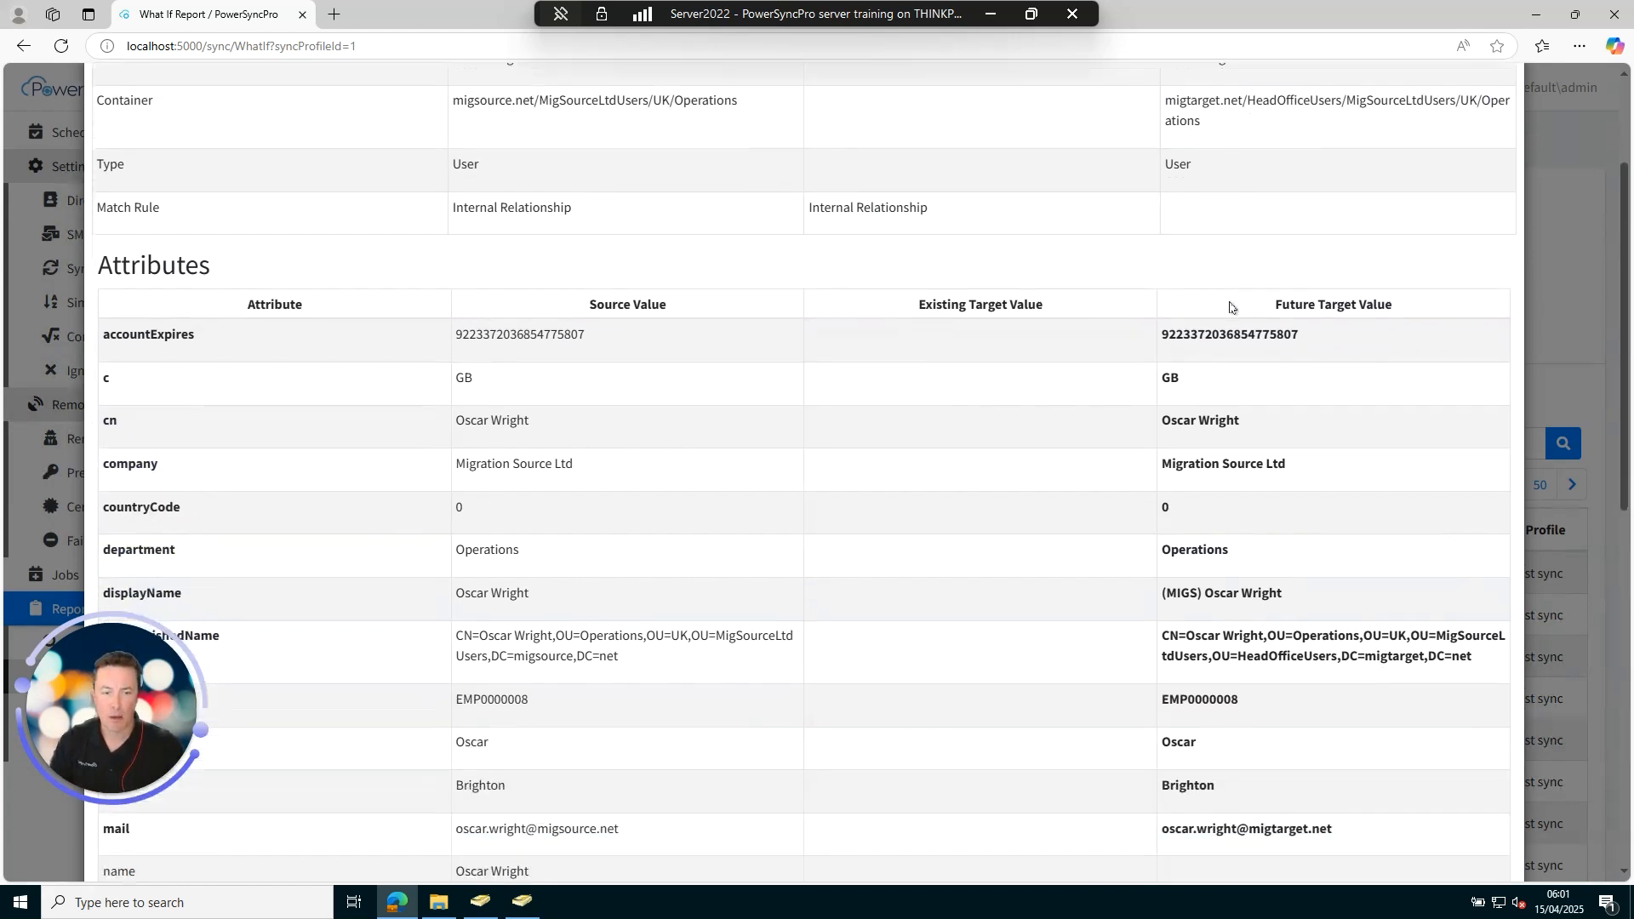
scroll(1230, 304, "down", 5)
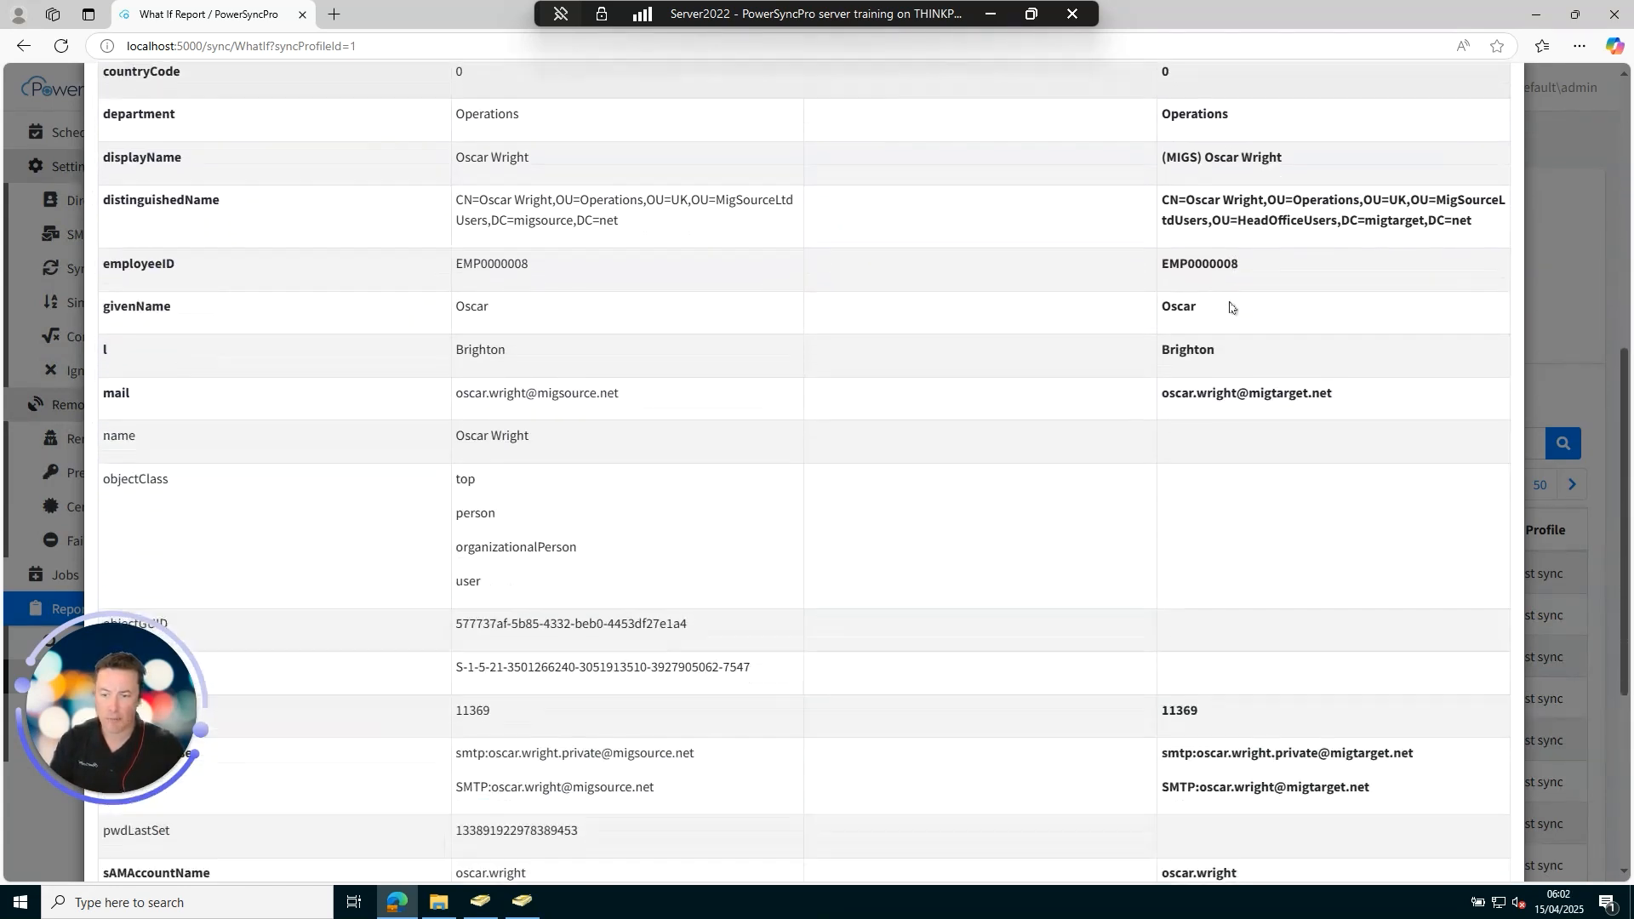
scroll(1230, 307, "down", 1)
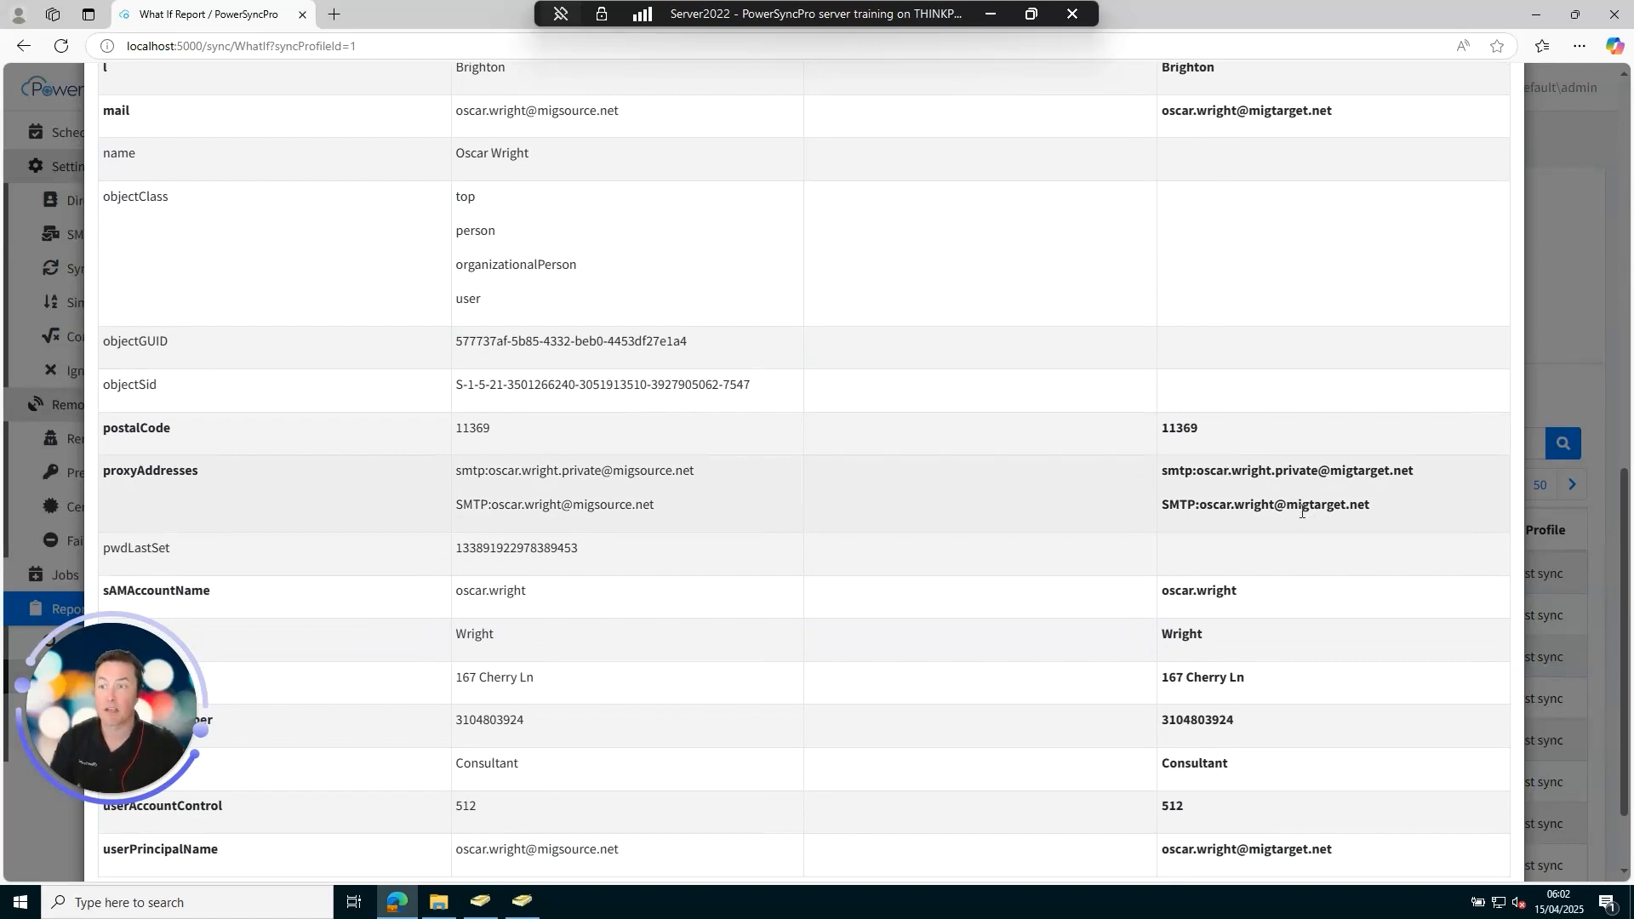
scroll(1298, 506, "down", 2)
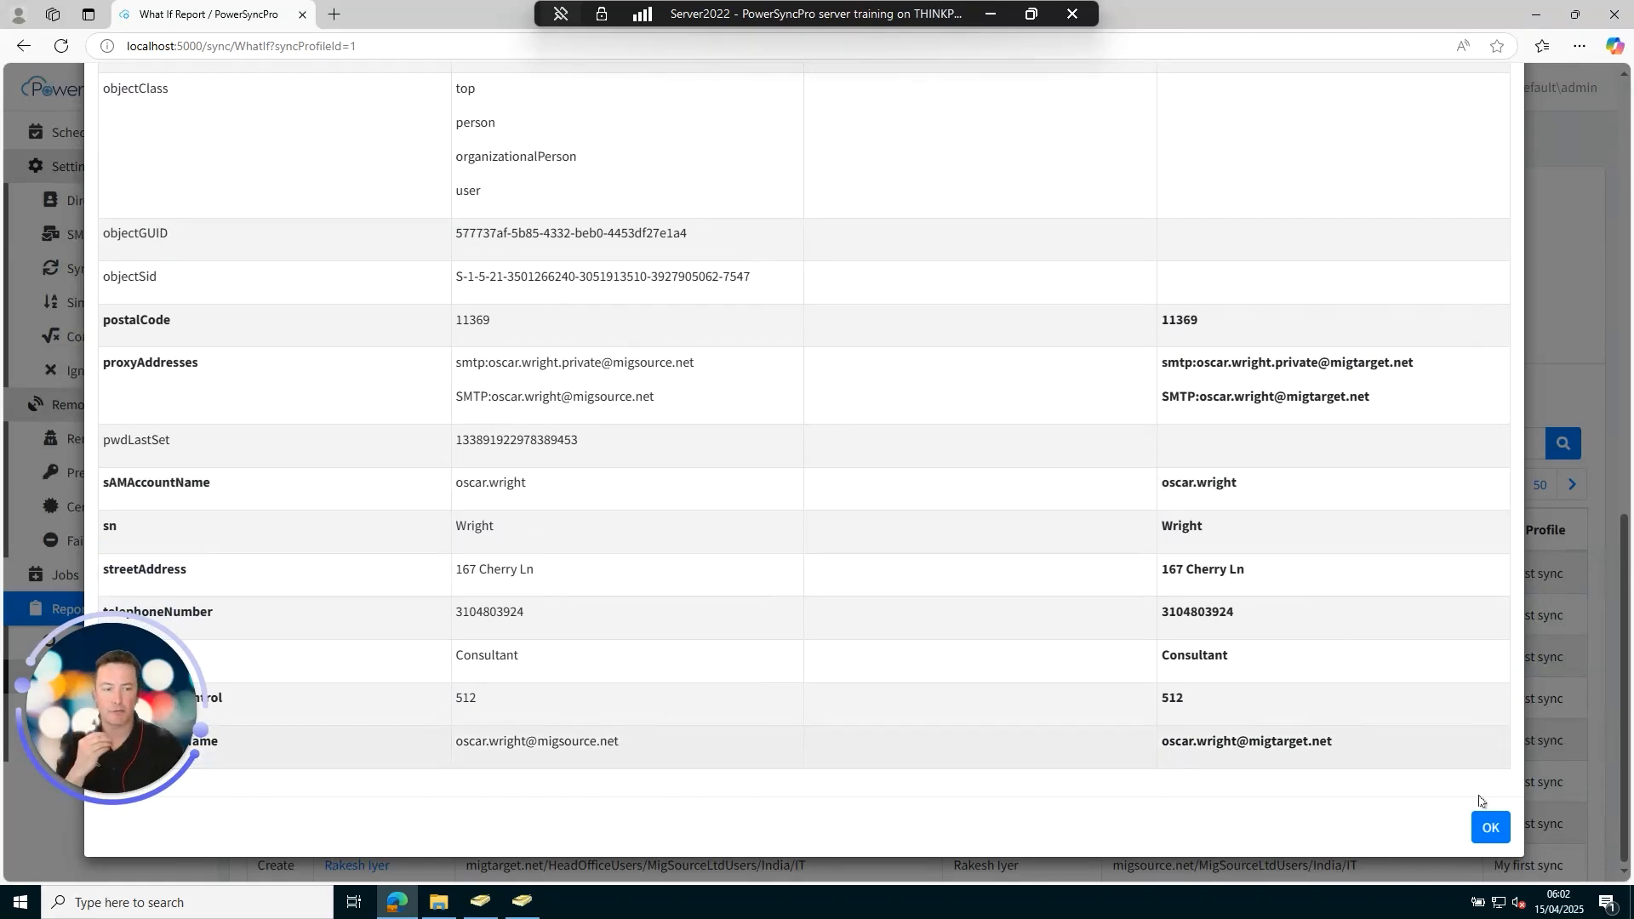
left_click(1492, 834)
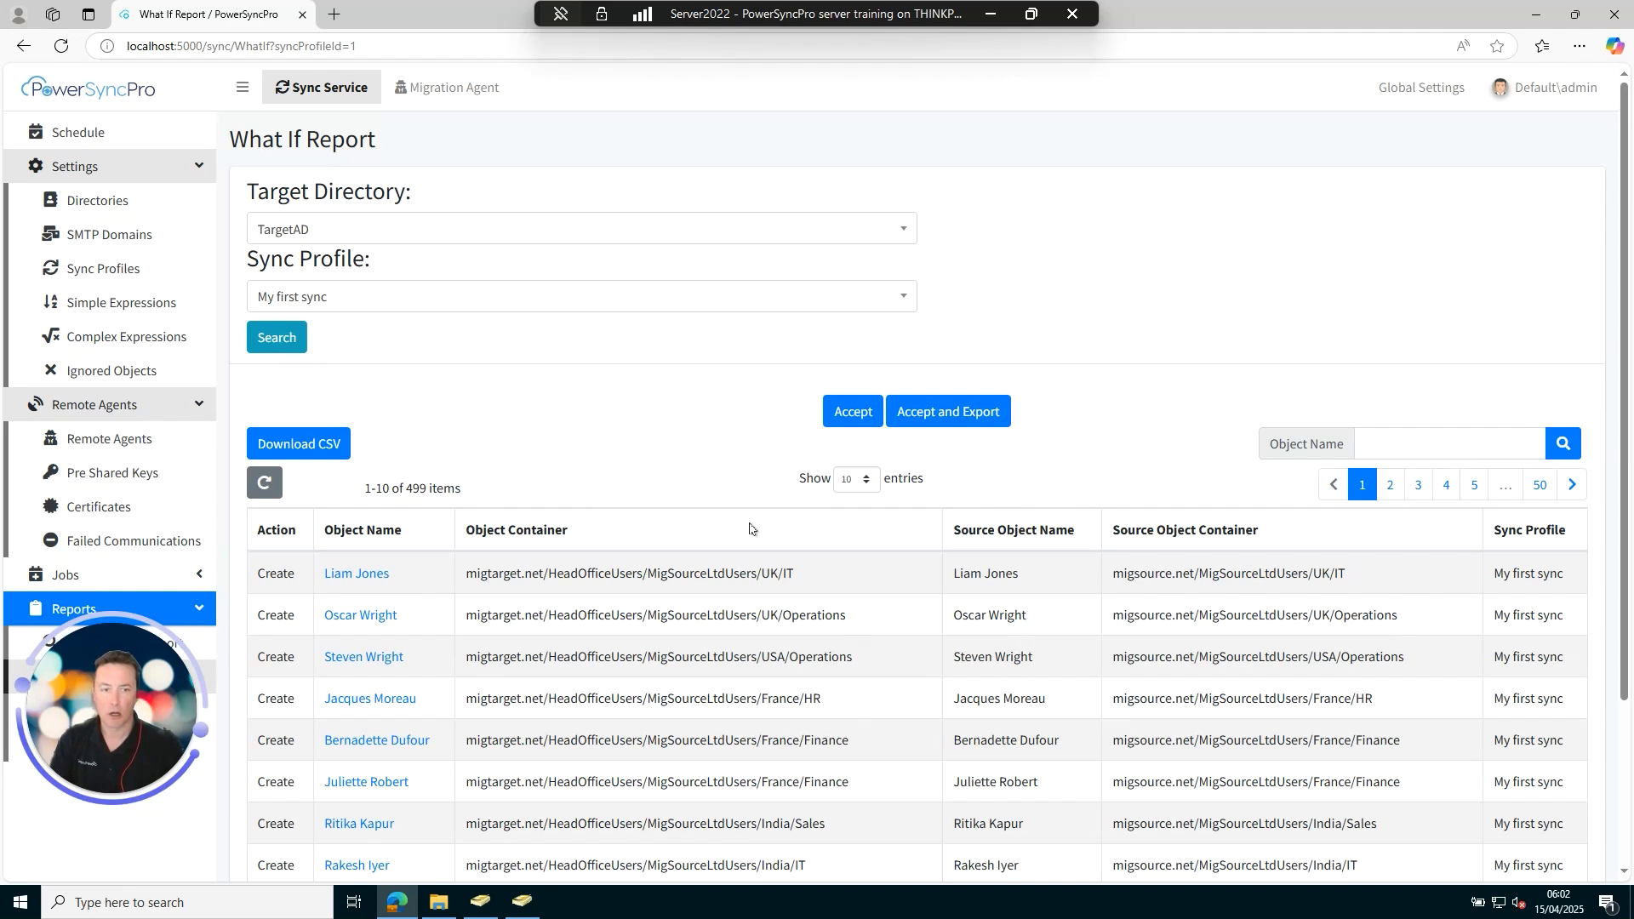
left_click(480, 912)
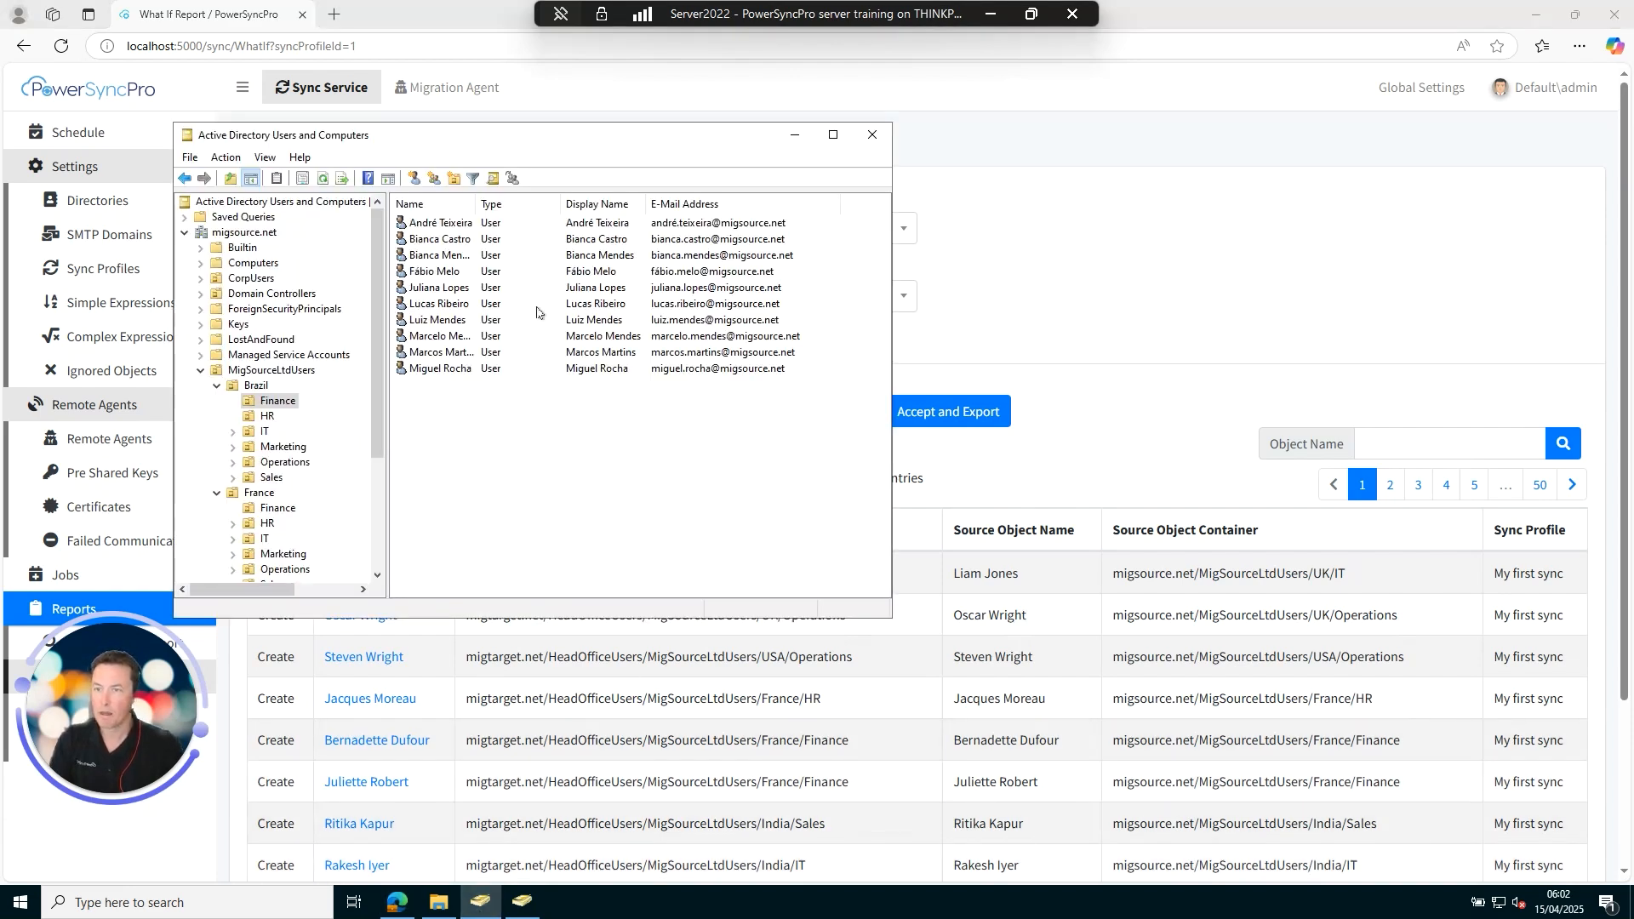
Open the Brazil Finance user's properties to copy their name and e-mail details.
right_click(438, 306)
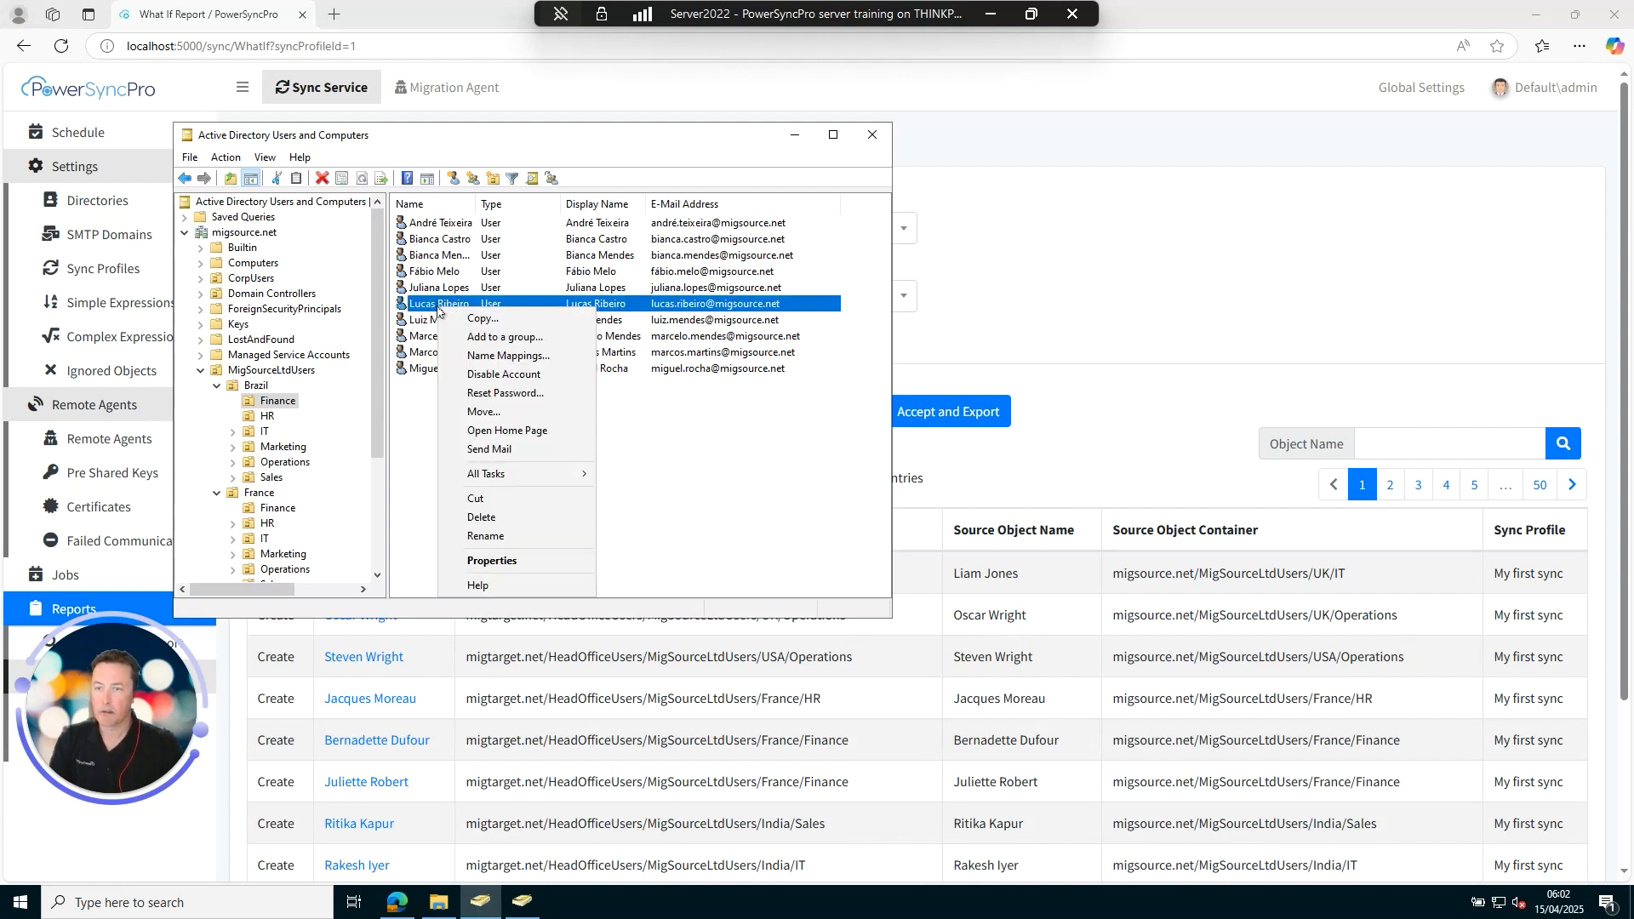
left_click(497, 568)
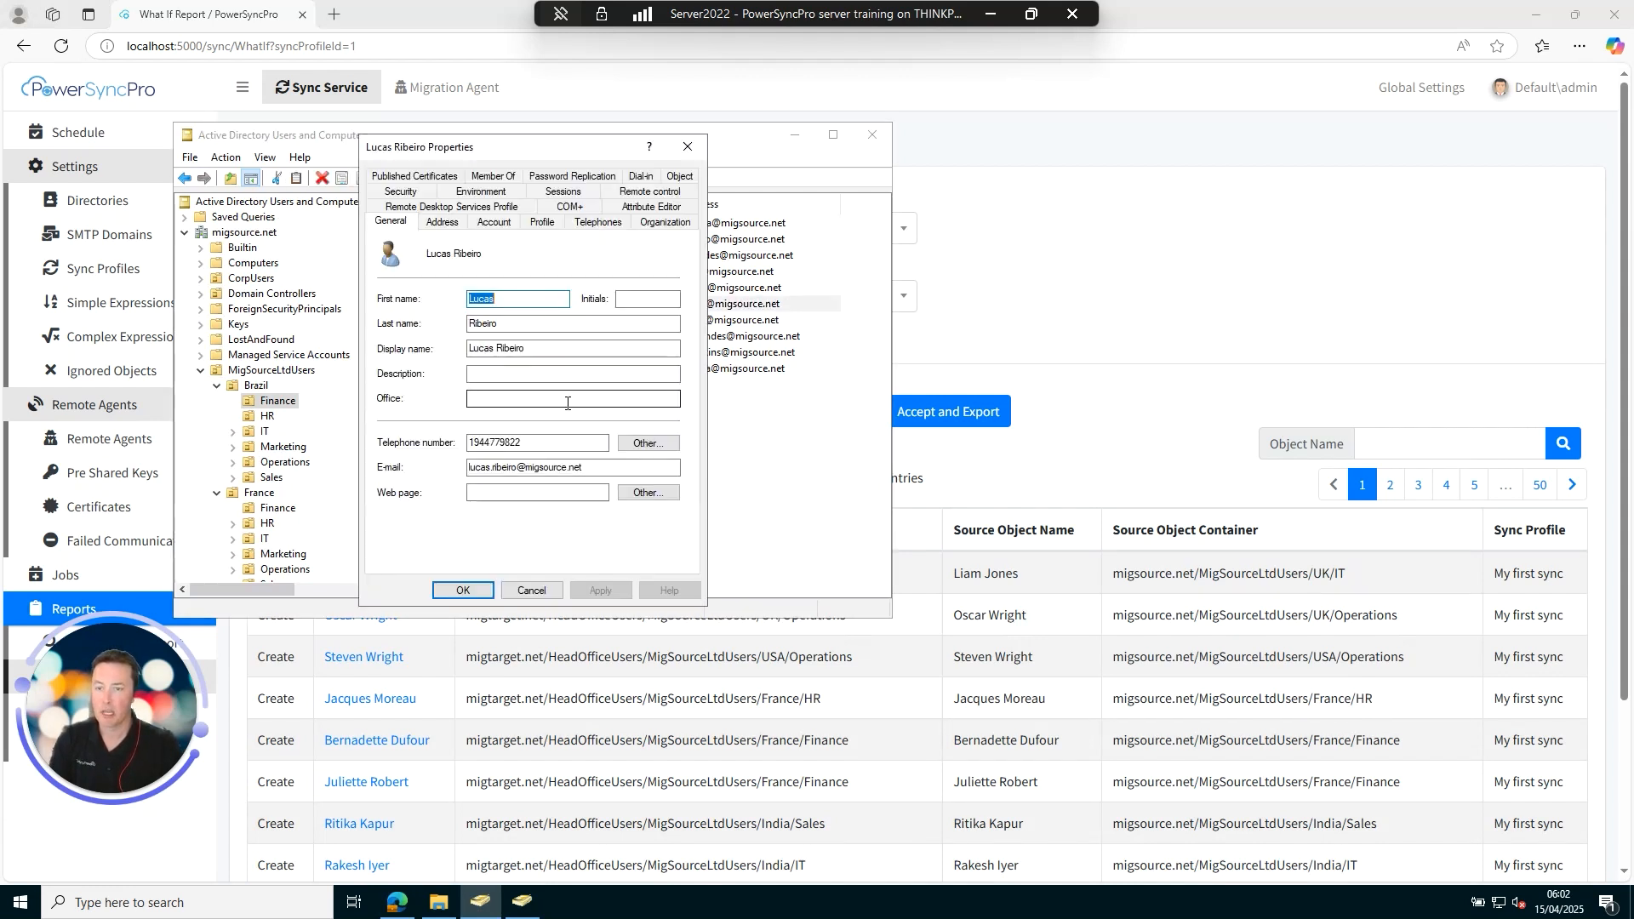
left_click_drag(585, 468, 436, 471)
double_click(478, 297)
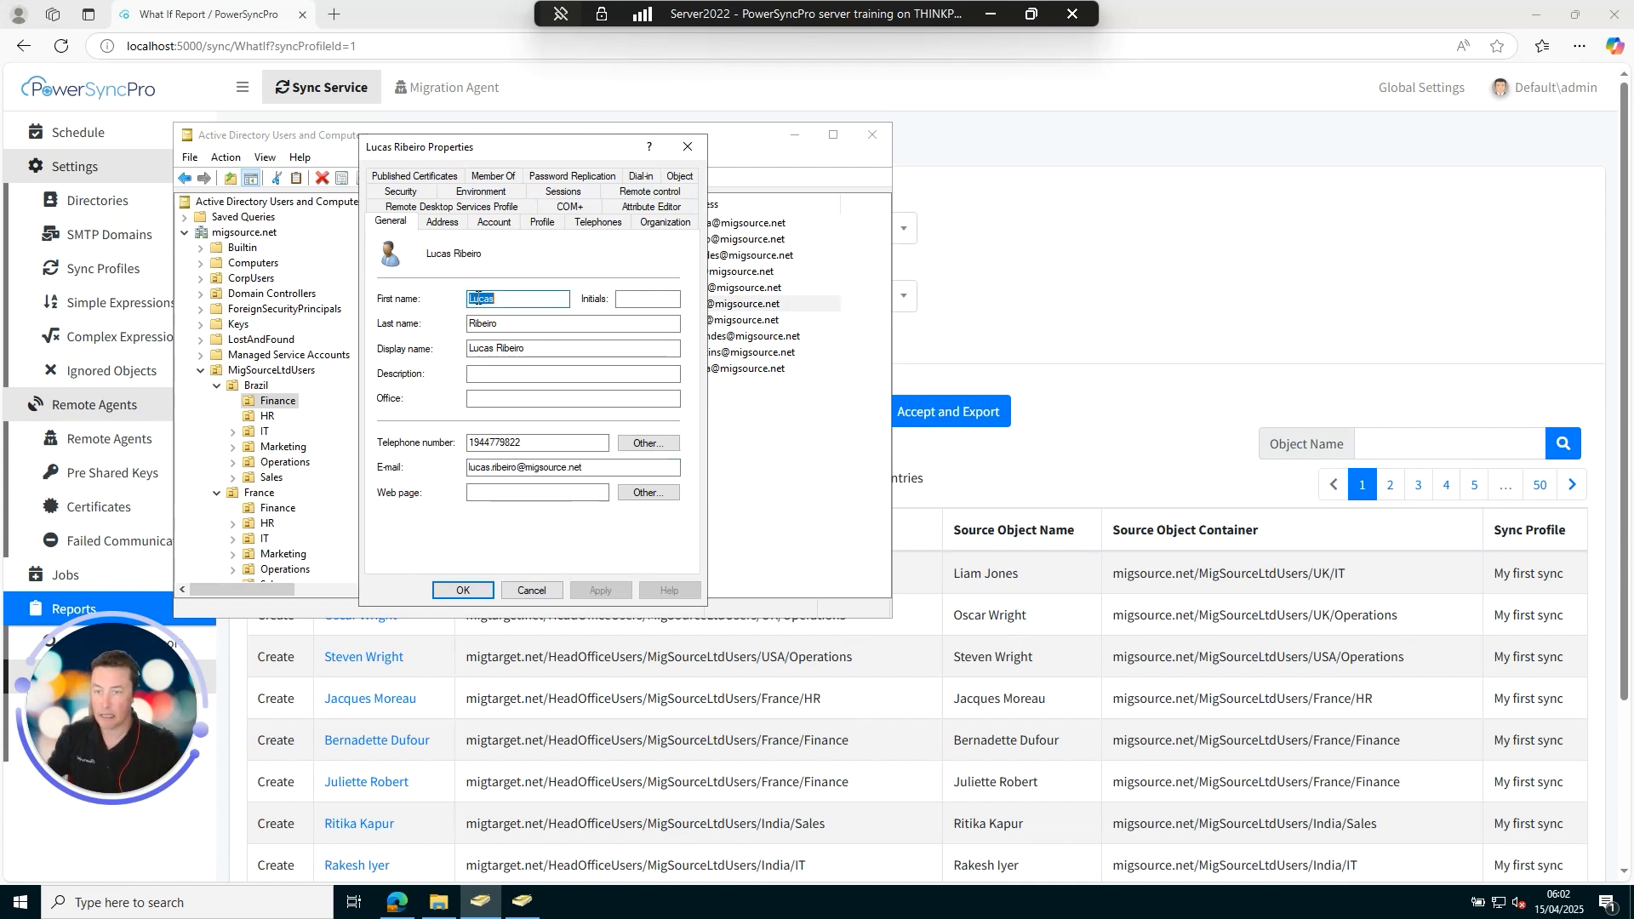
In the migtarget.net console, start a new user in the CorpUsers container.
left_click(523, 902)
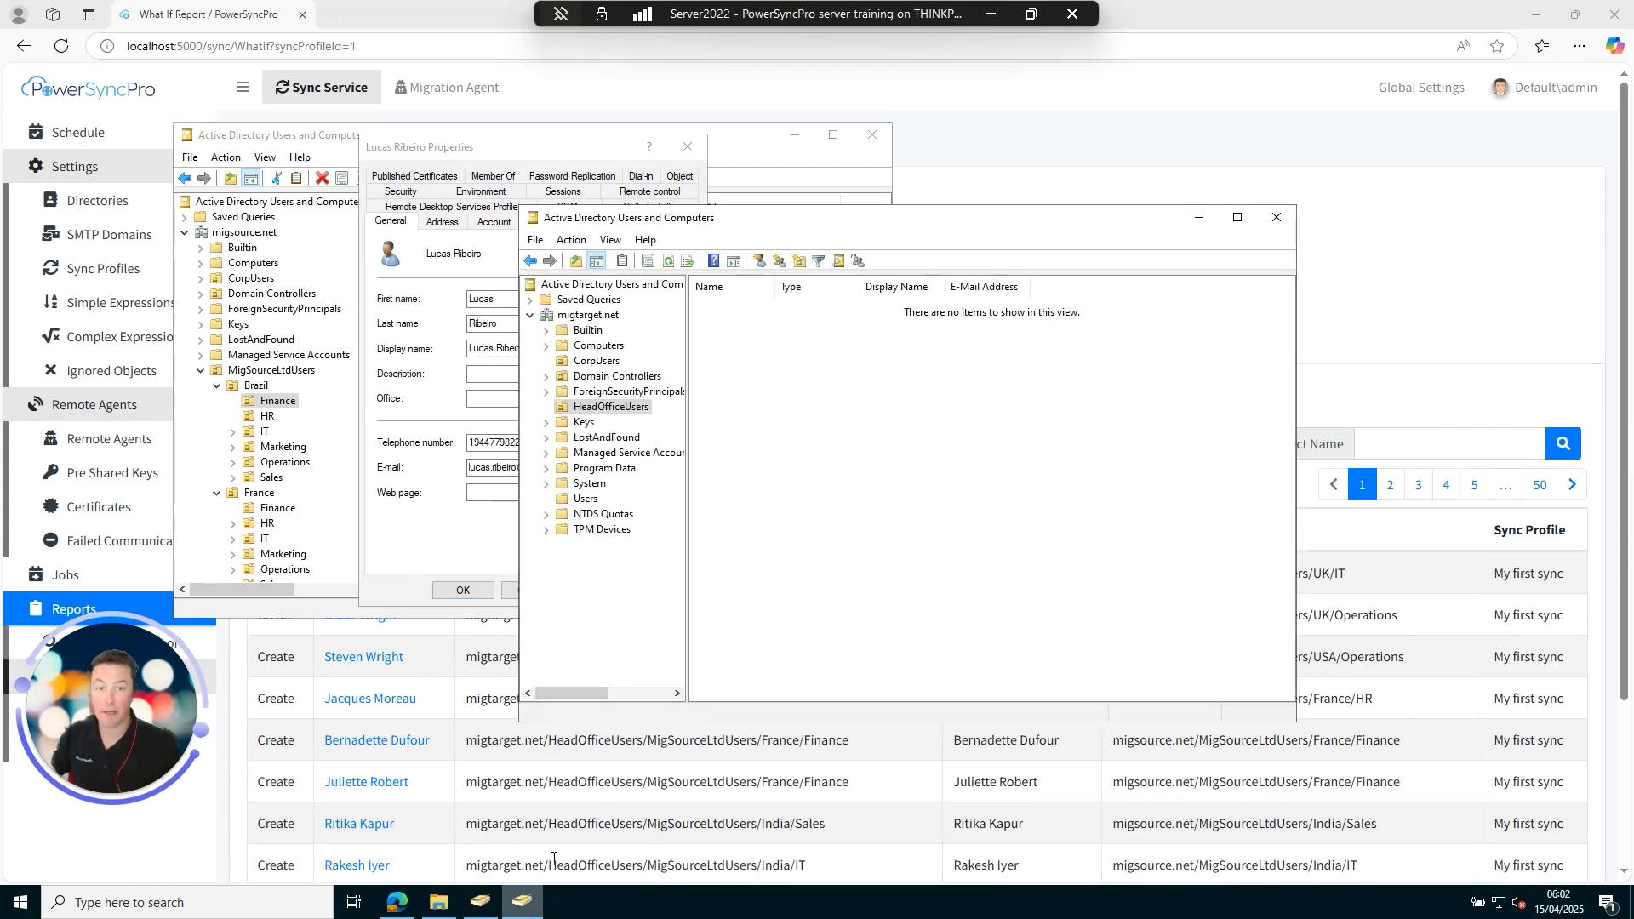
left_click_drag(737, 223, 936, 240)
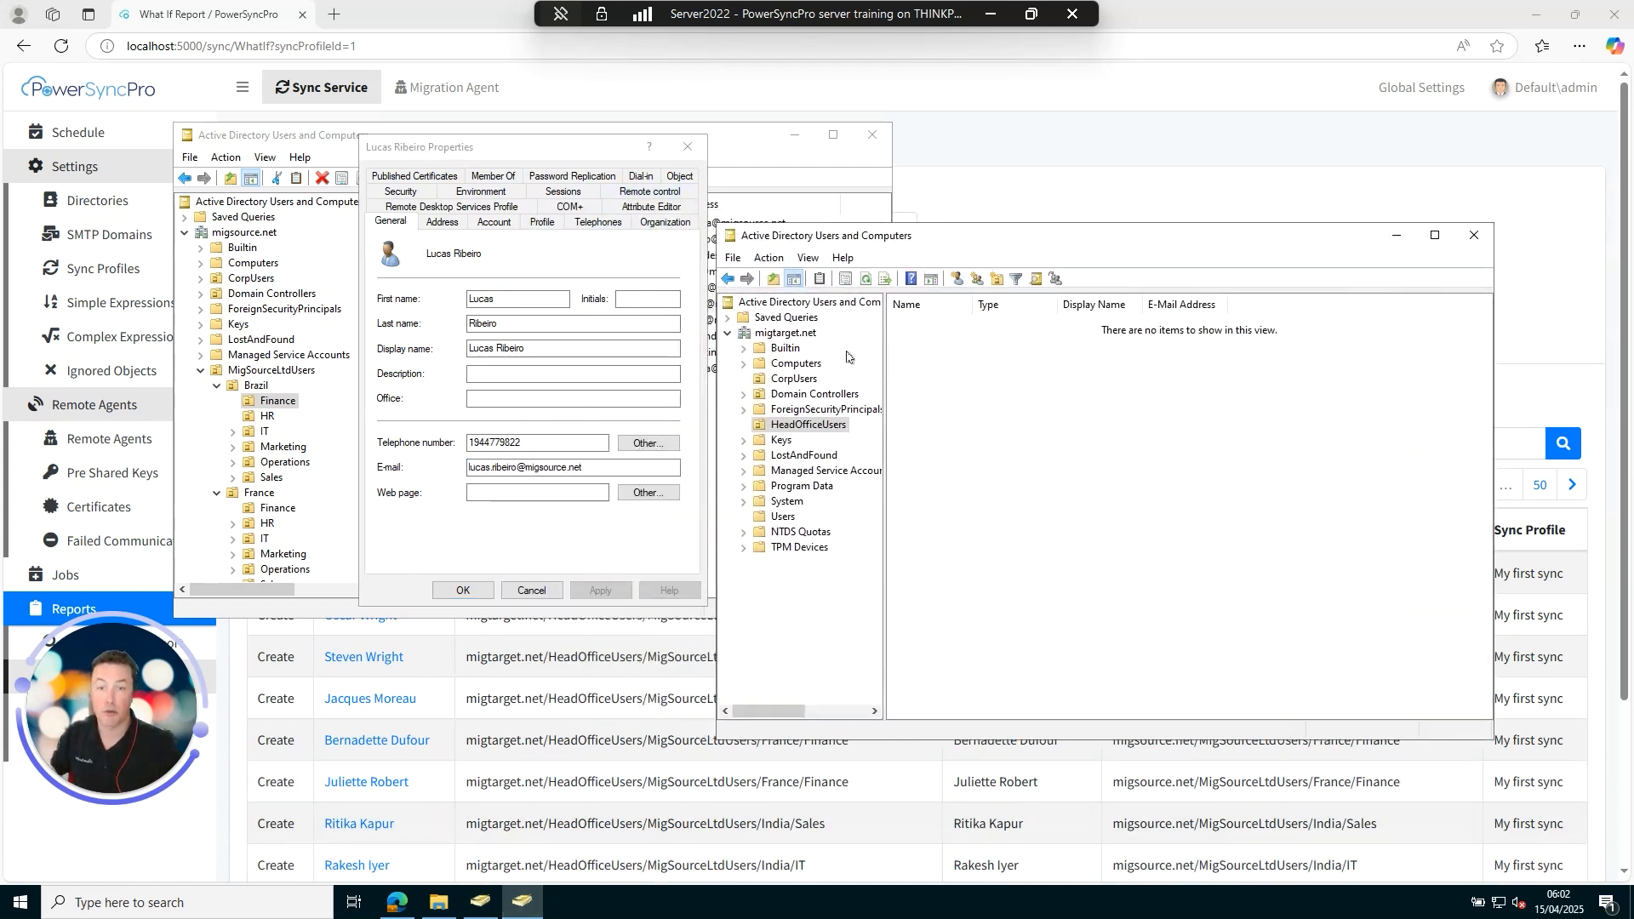
left_click(791, 379)
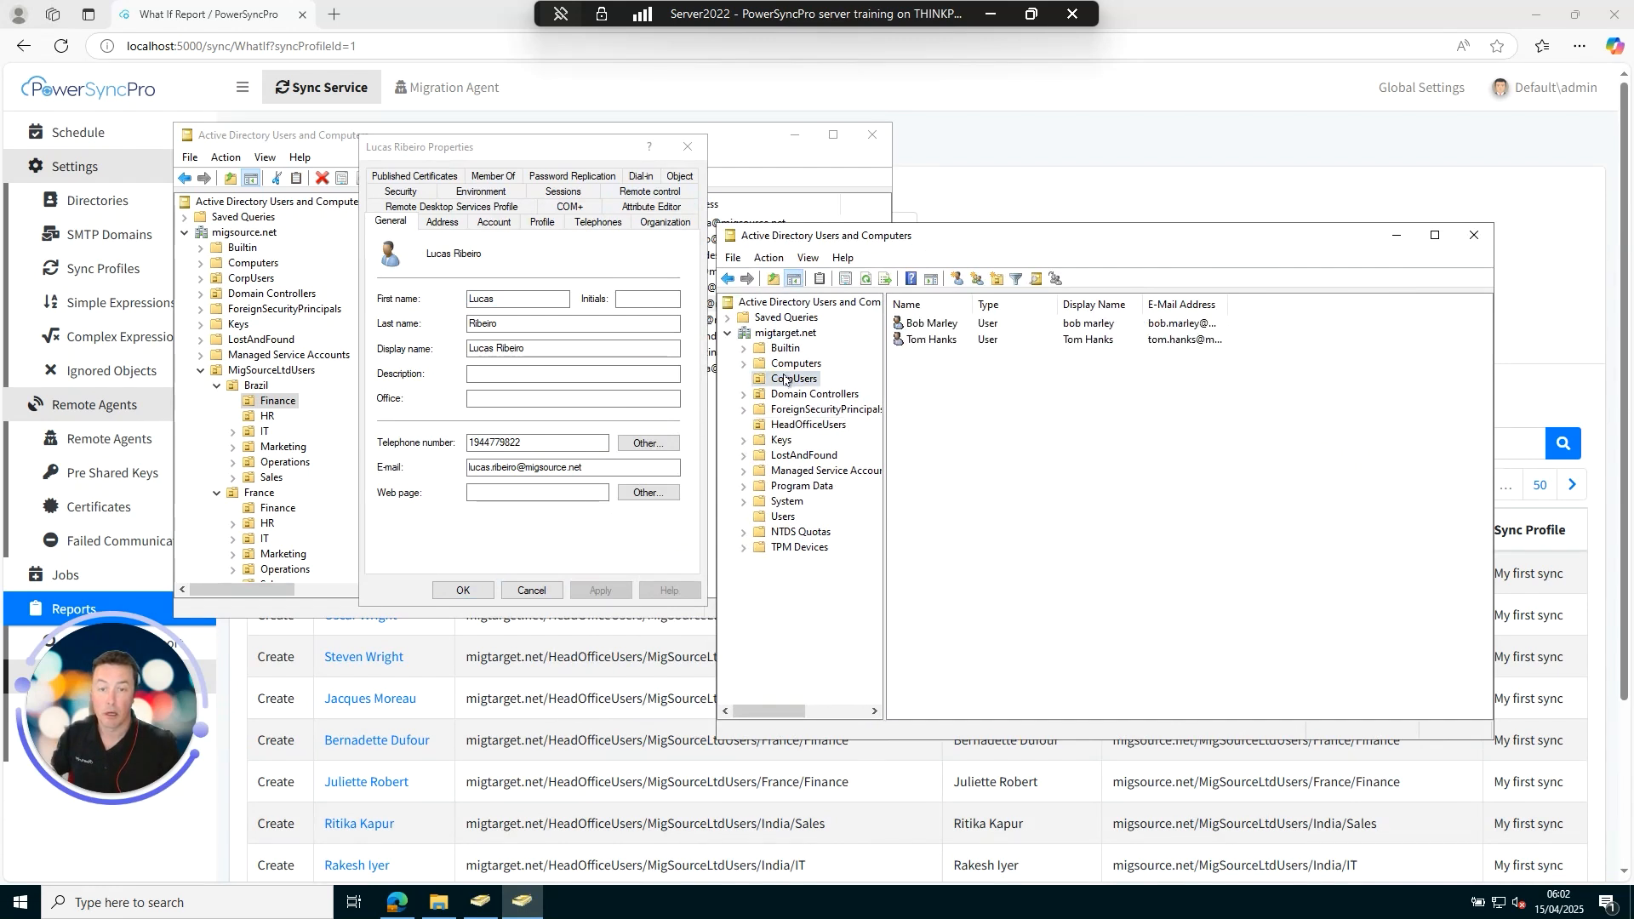
right_click(944, 397)
mouse_move(1057, 466)
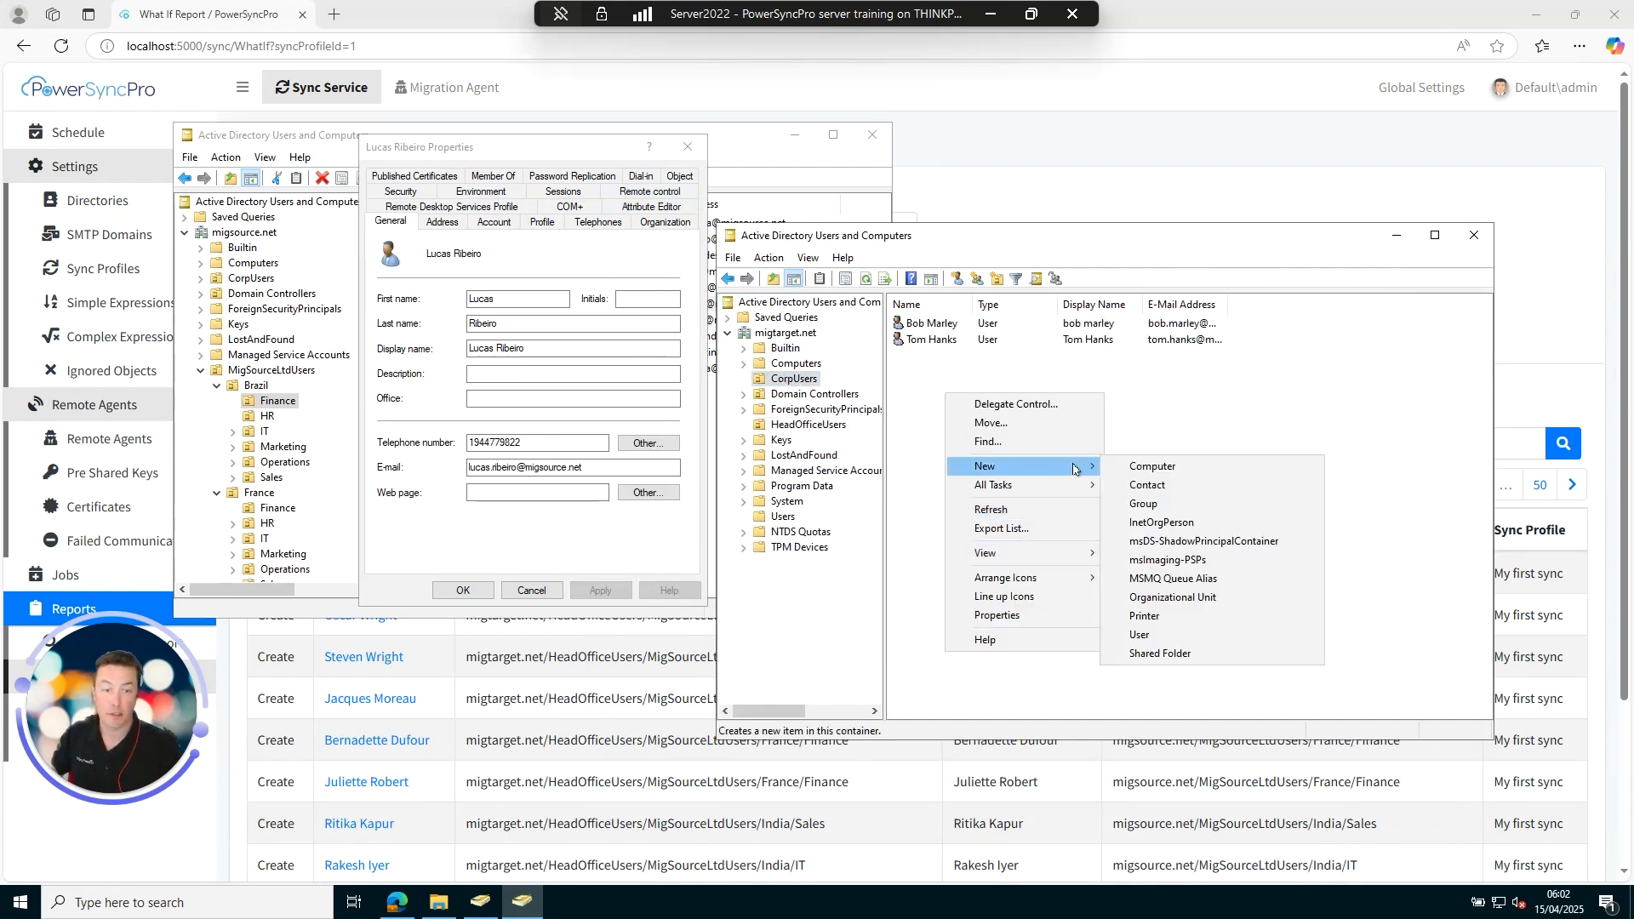
left_click(1162, 634)
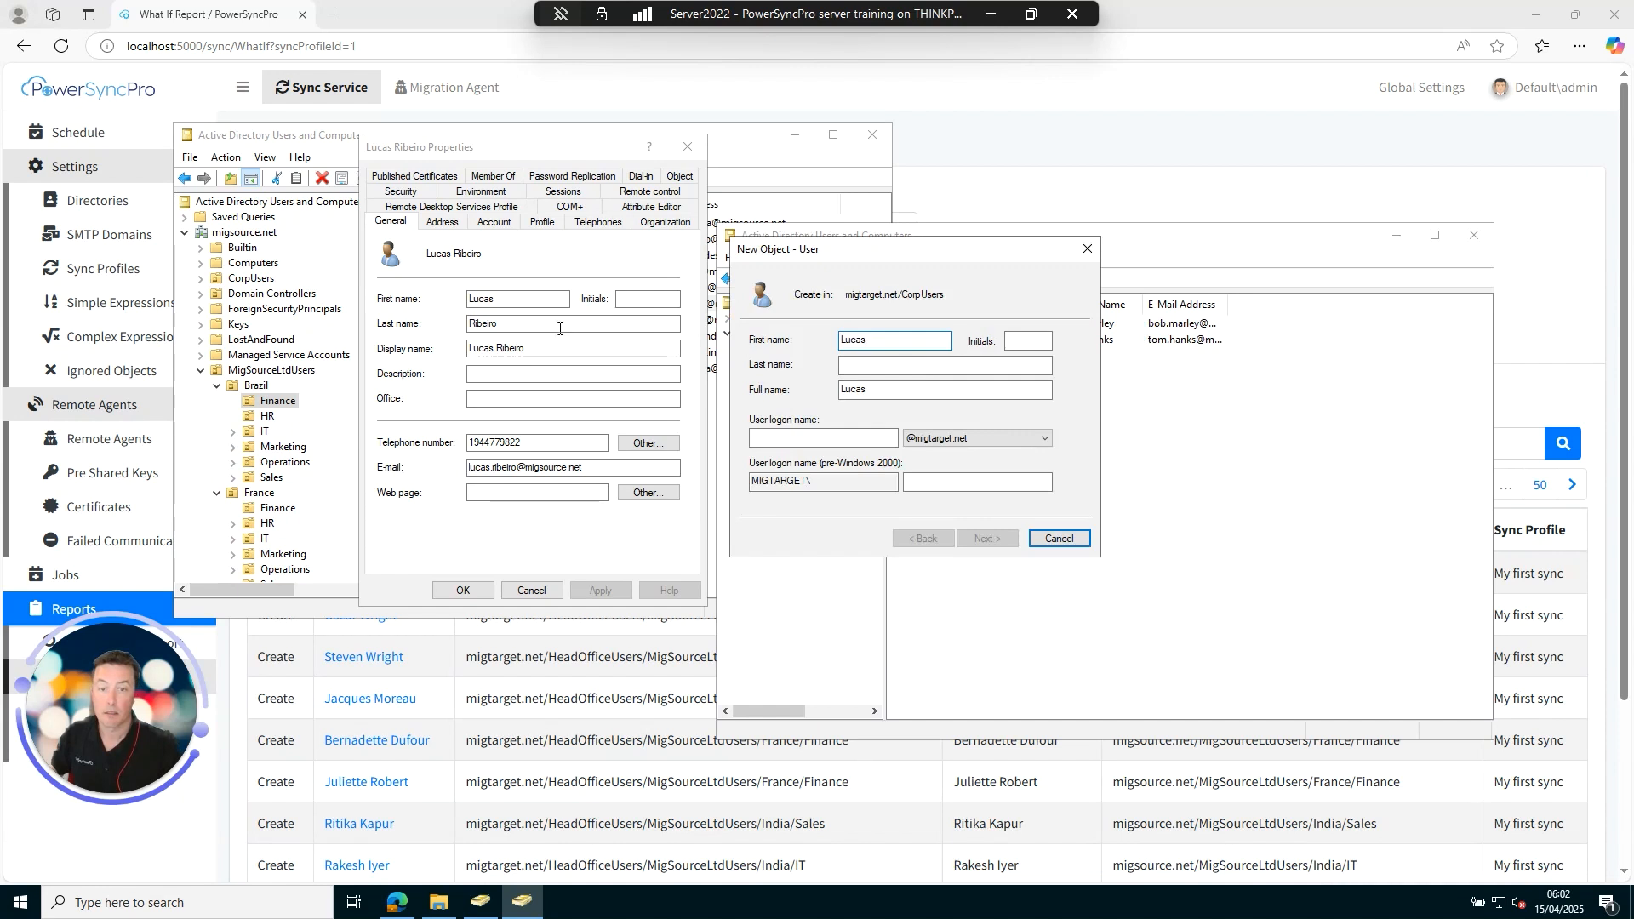
Fill in the new user's first name, last name and logon name copied from the source account.
double_click(510, 348)
key("ctrl+c")
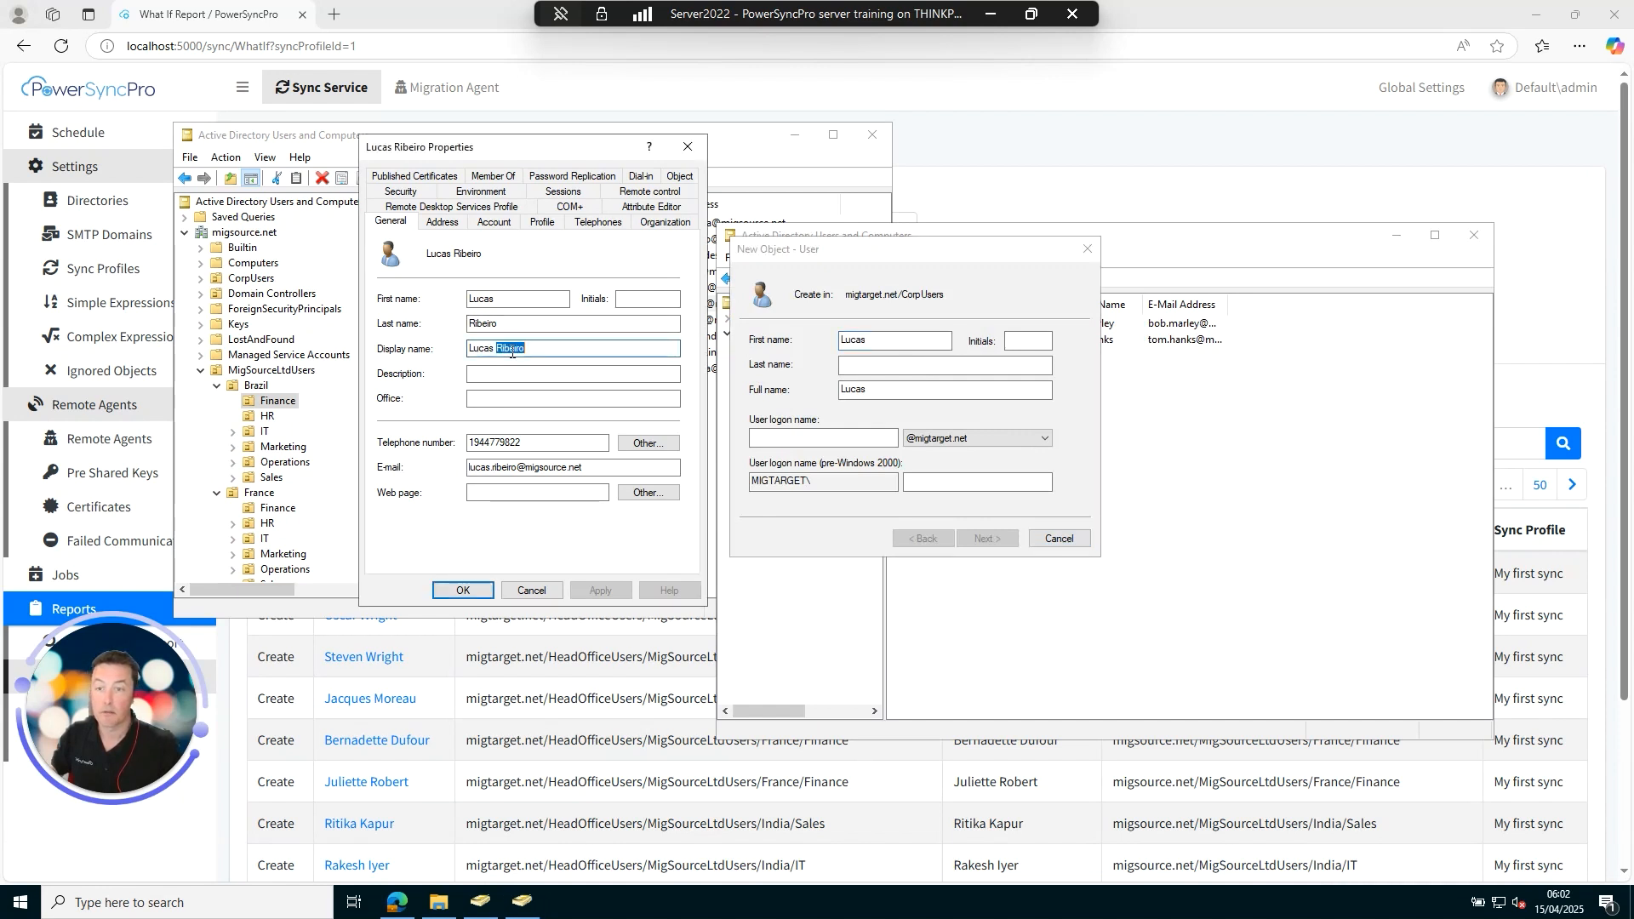
left_click(897, 363)
key("ctrl+v")
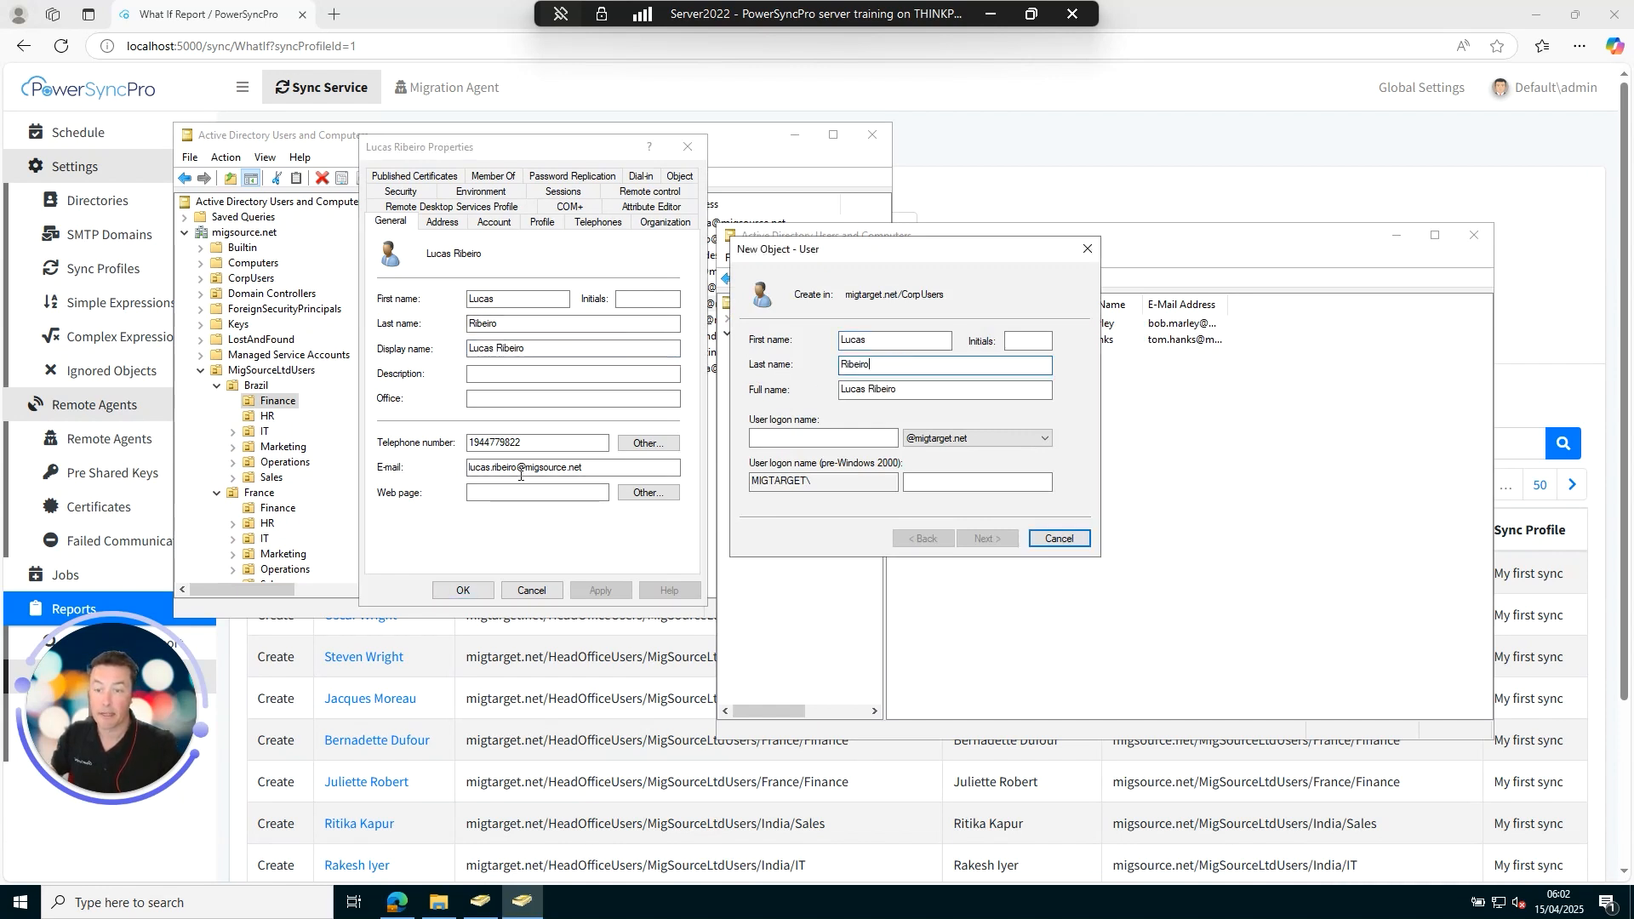
left_click_drag(518, 469, 439, 468)
key("ctrl+c")
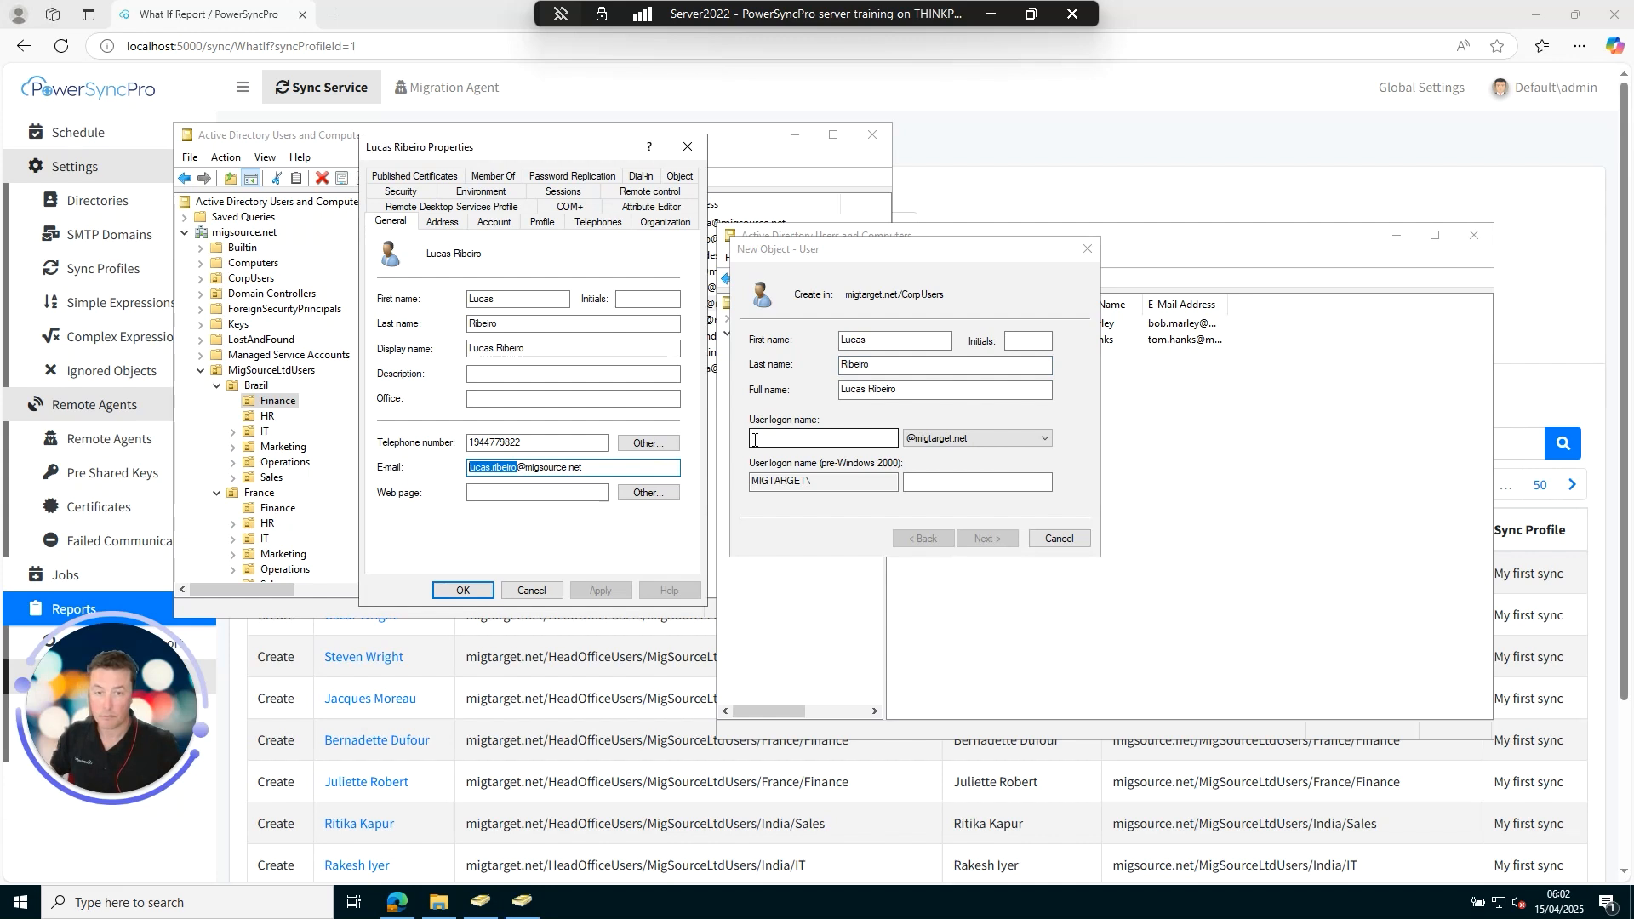
left_click(819, 437)
key("ctrl+v")
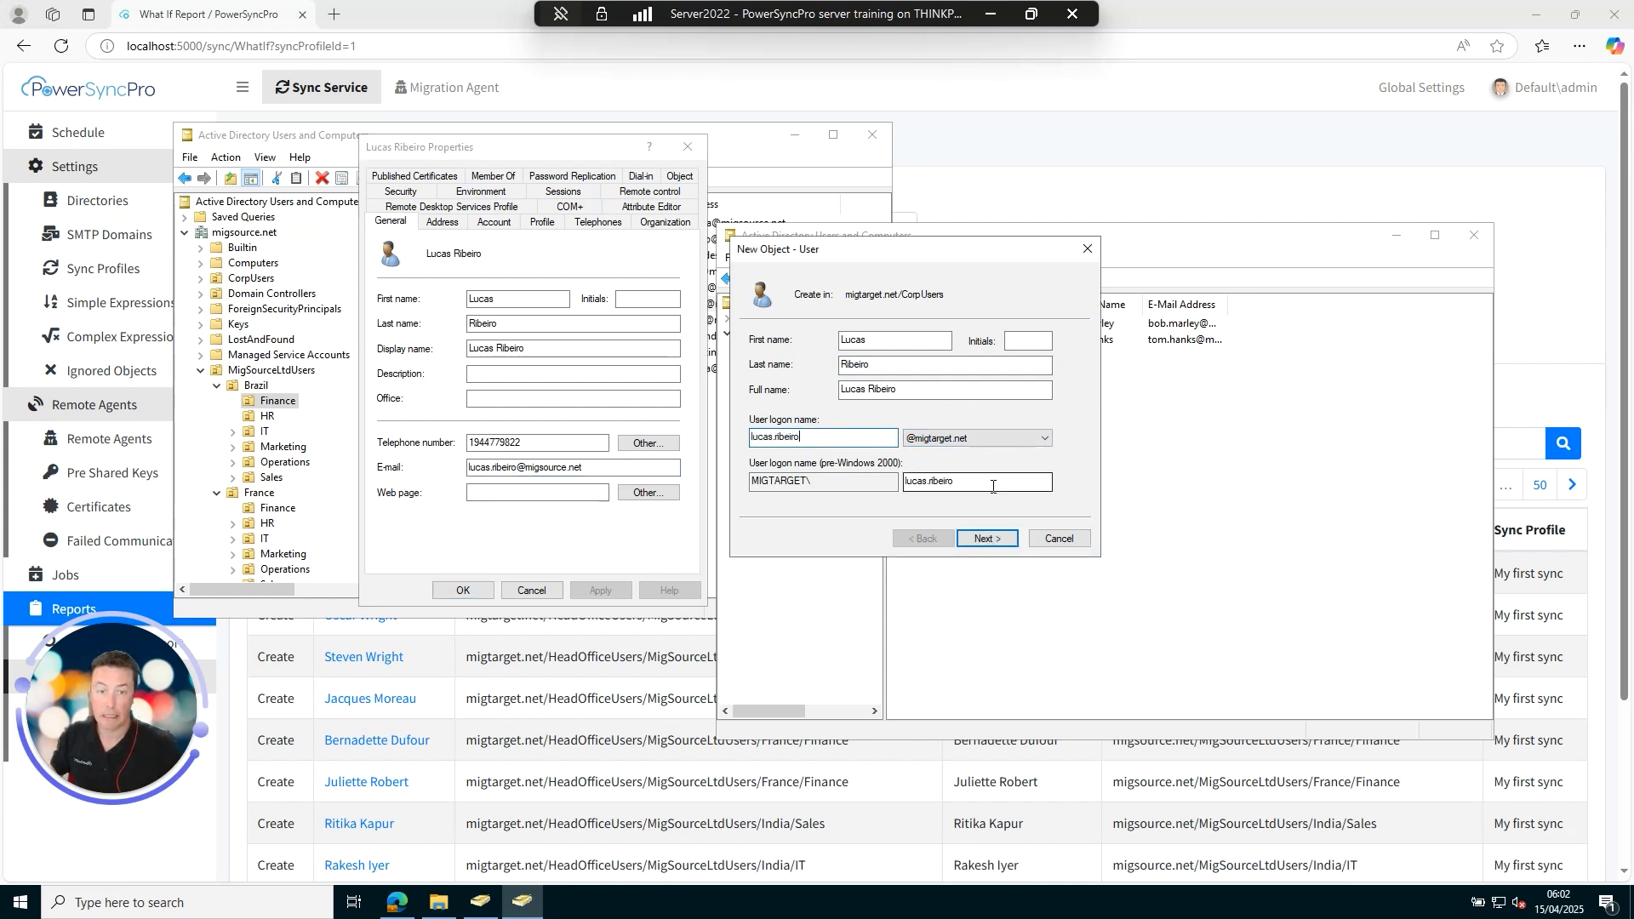
left_click(987, 538)
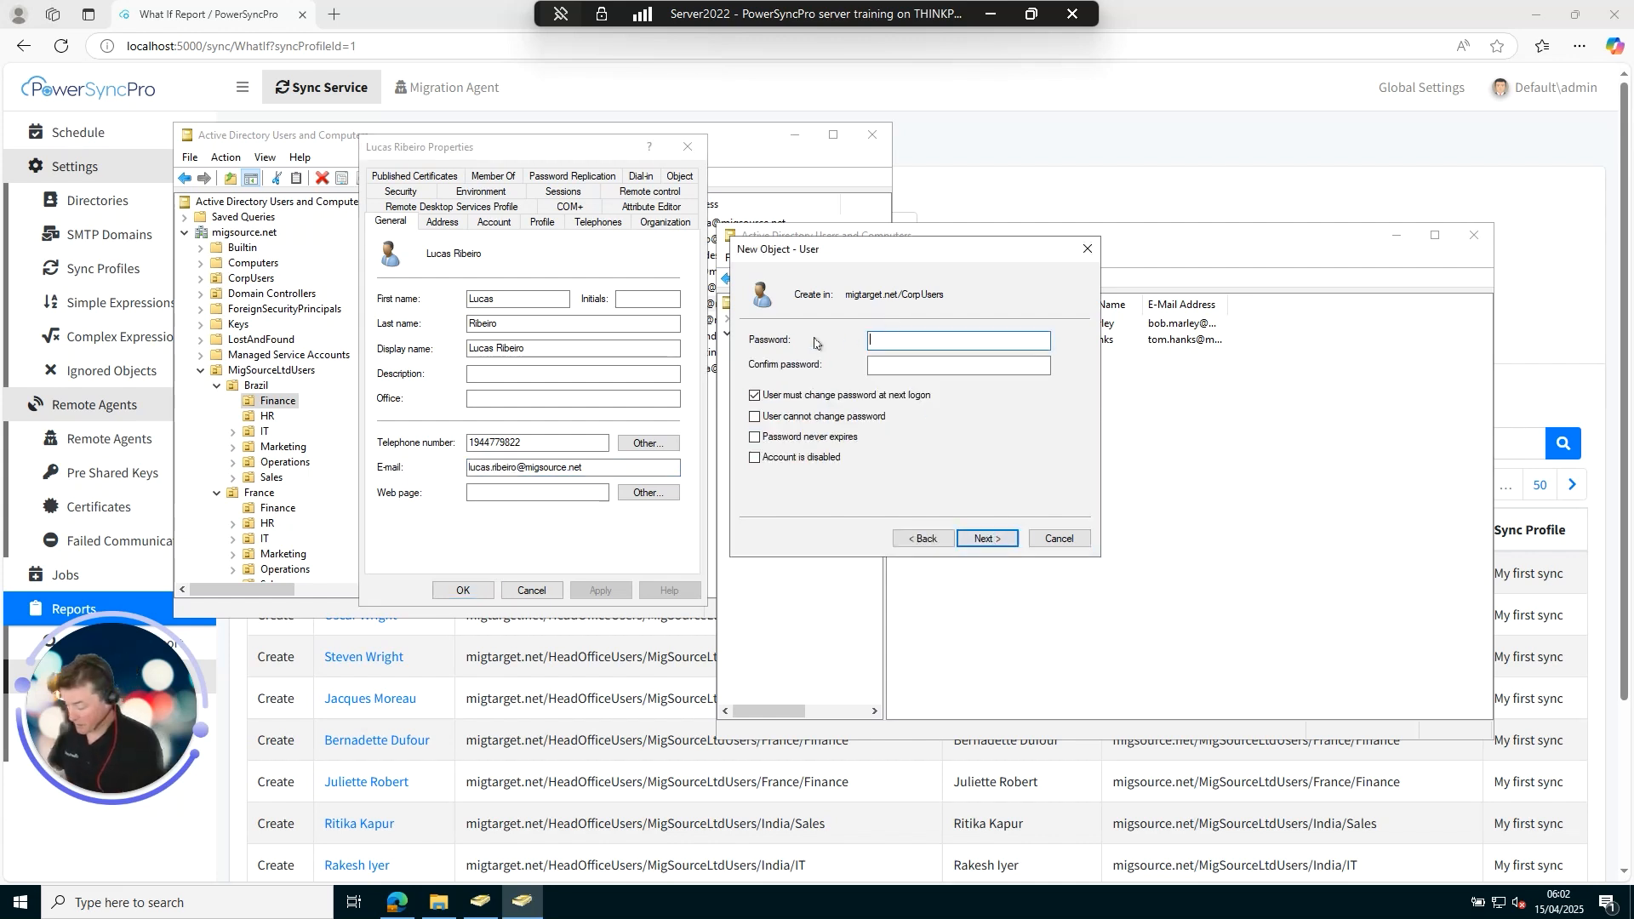
Set a password with no forced change, user cannot change it, account disabled, and create the user.
type("••")
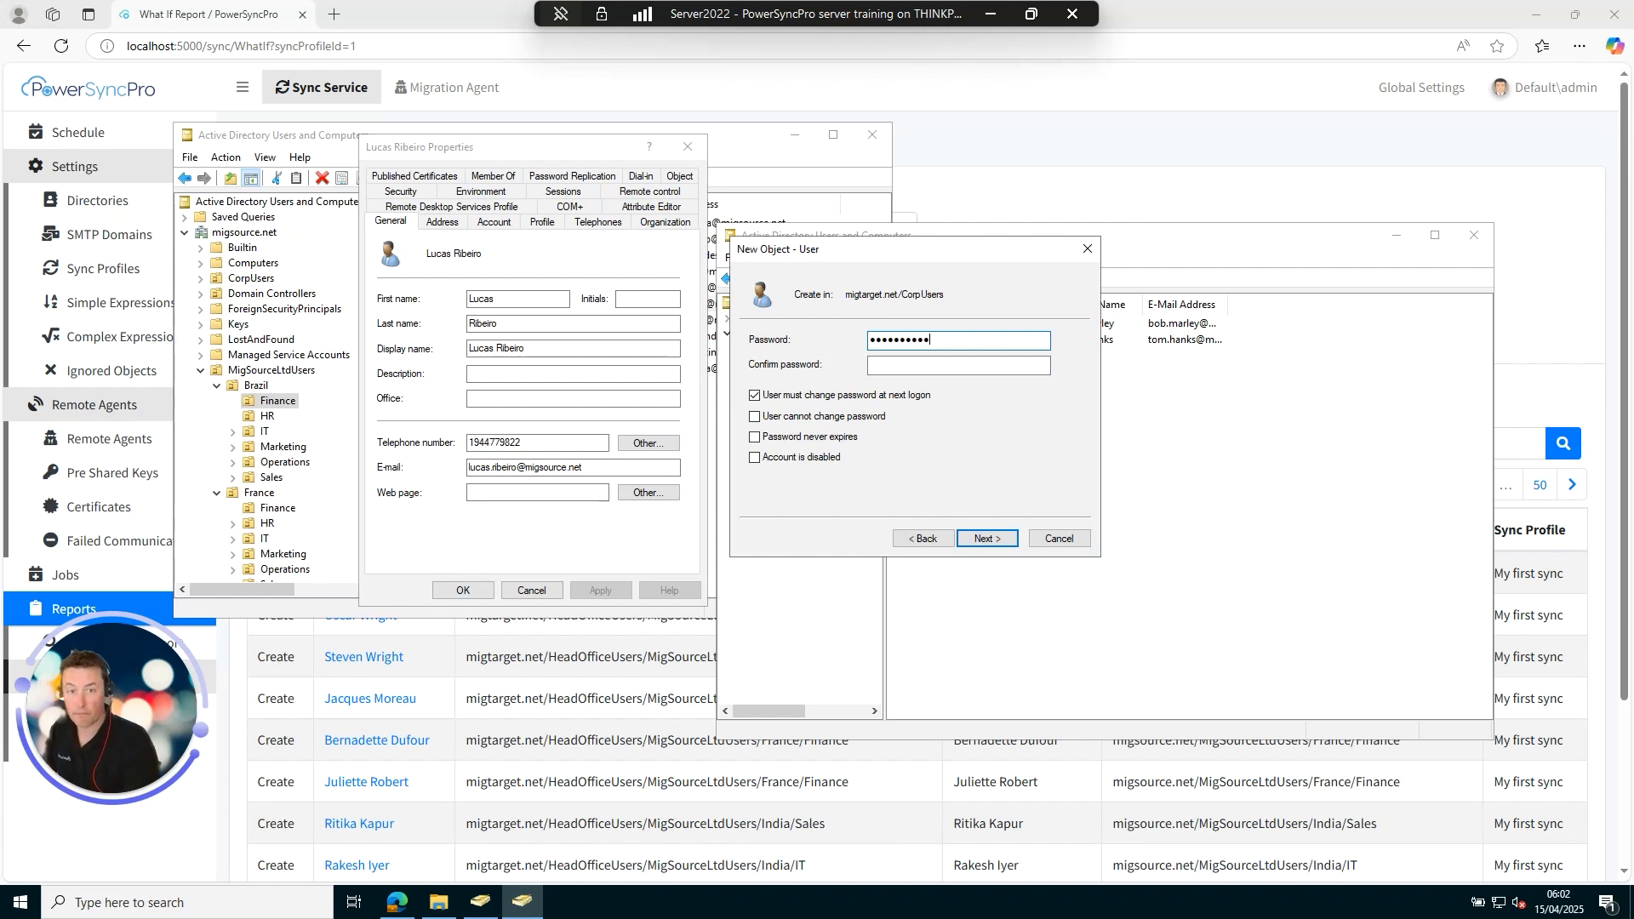
key("Tab")
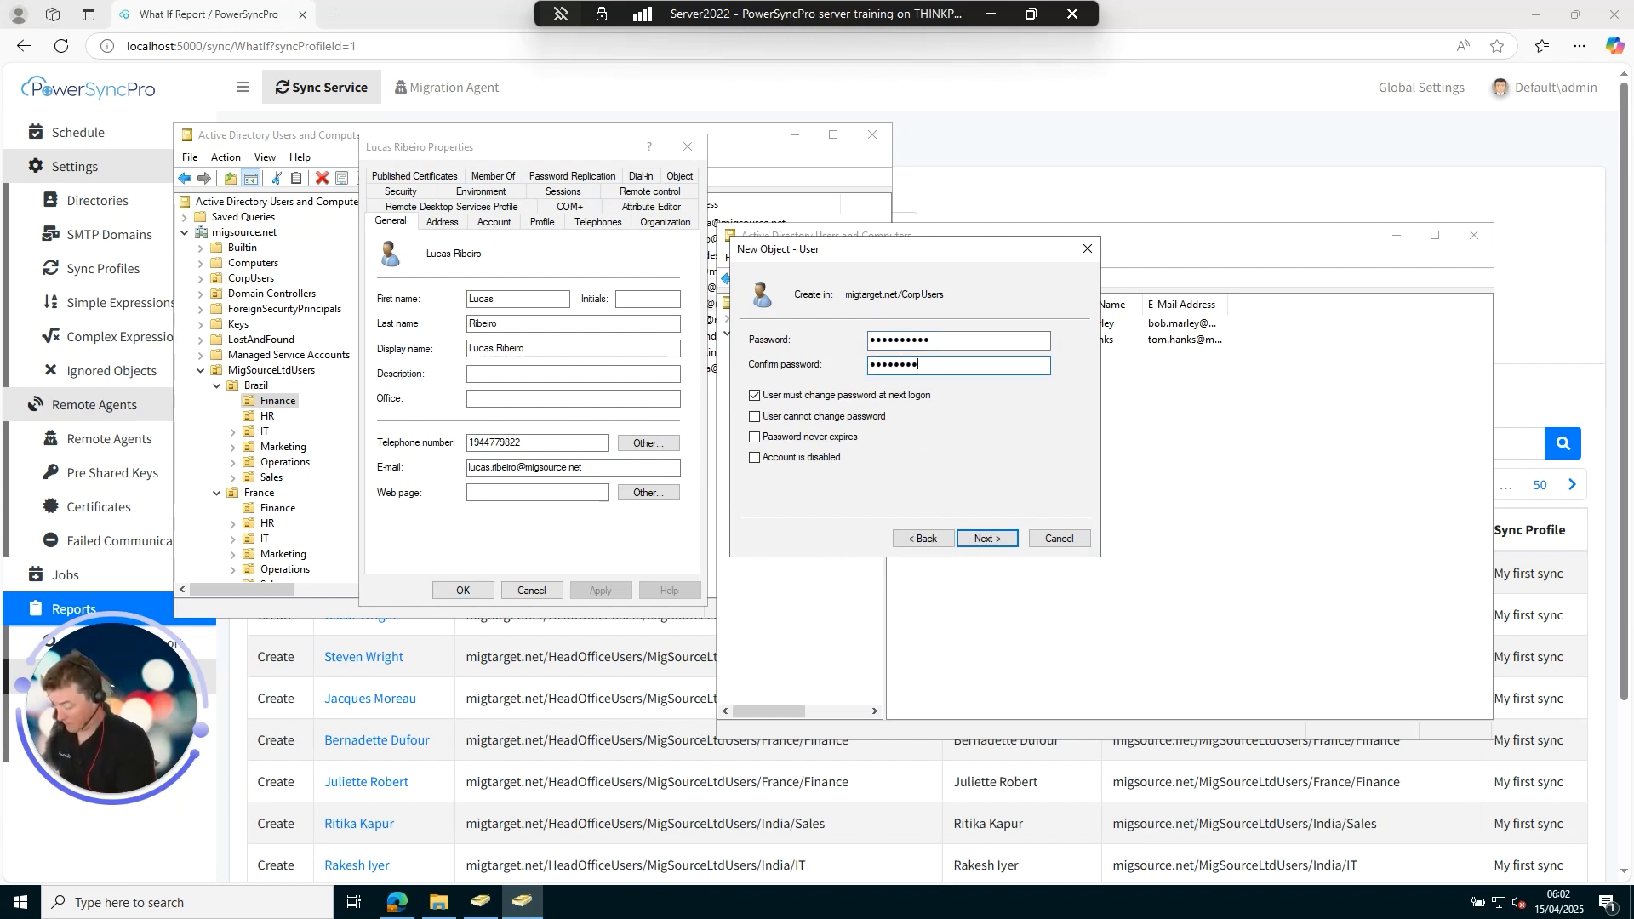
left_click(839, 397)
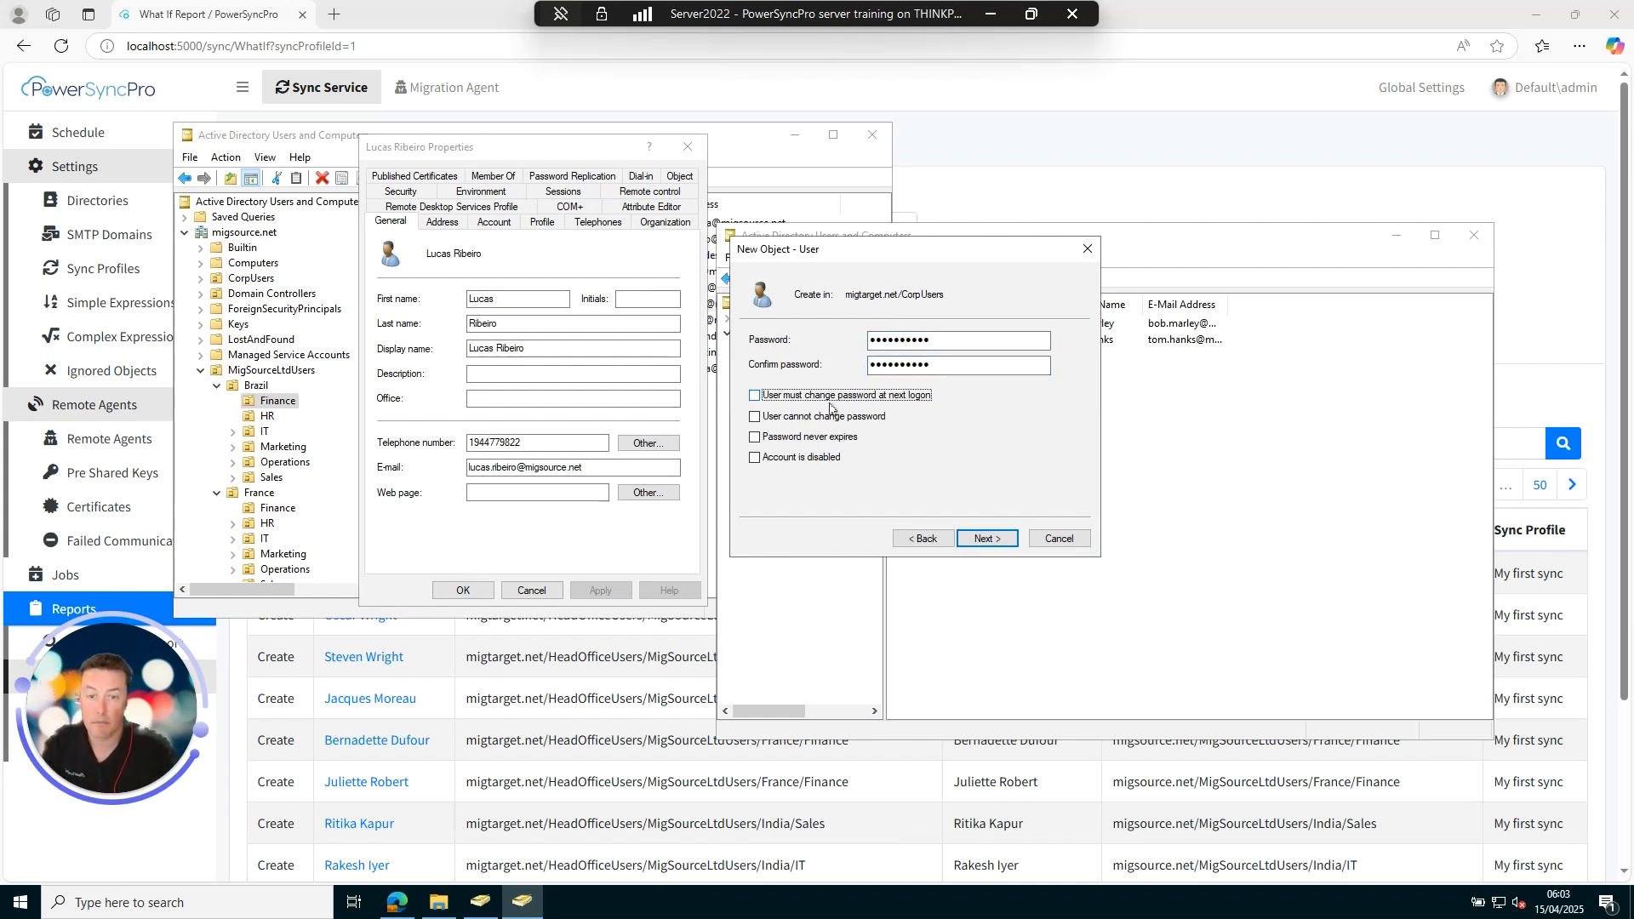
left_click(827, 420)
left_click(815, 459)
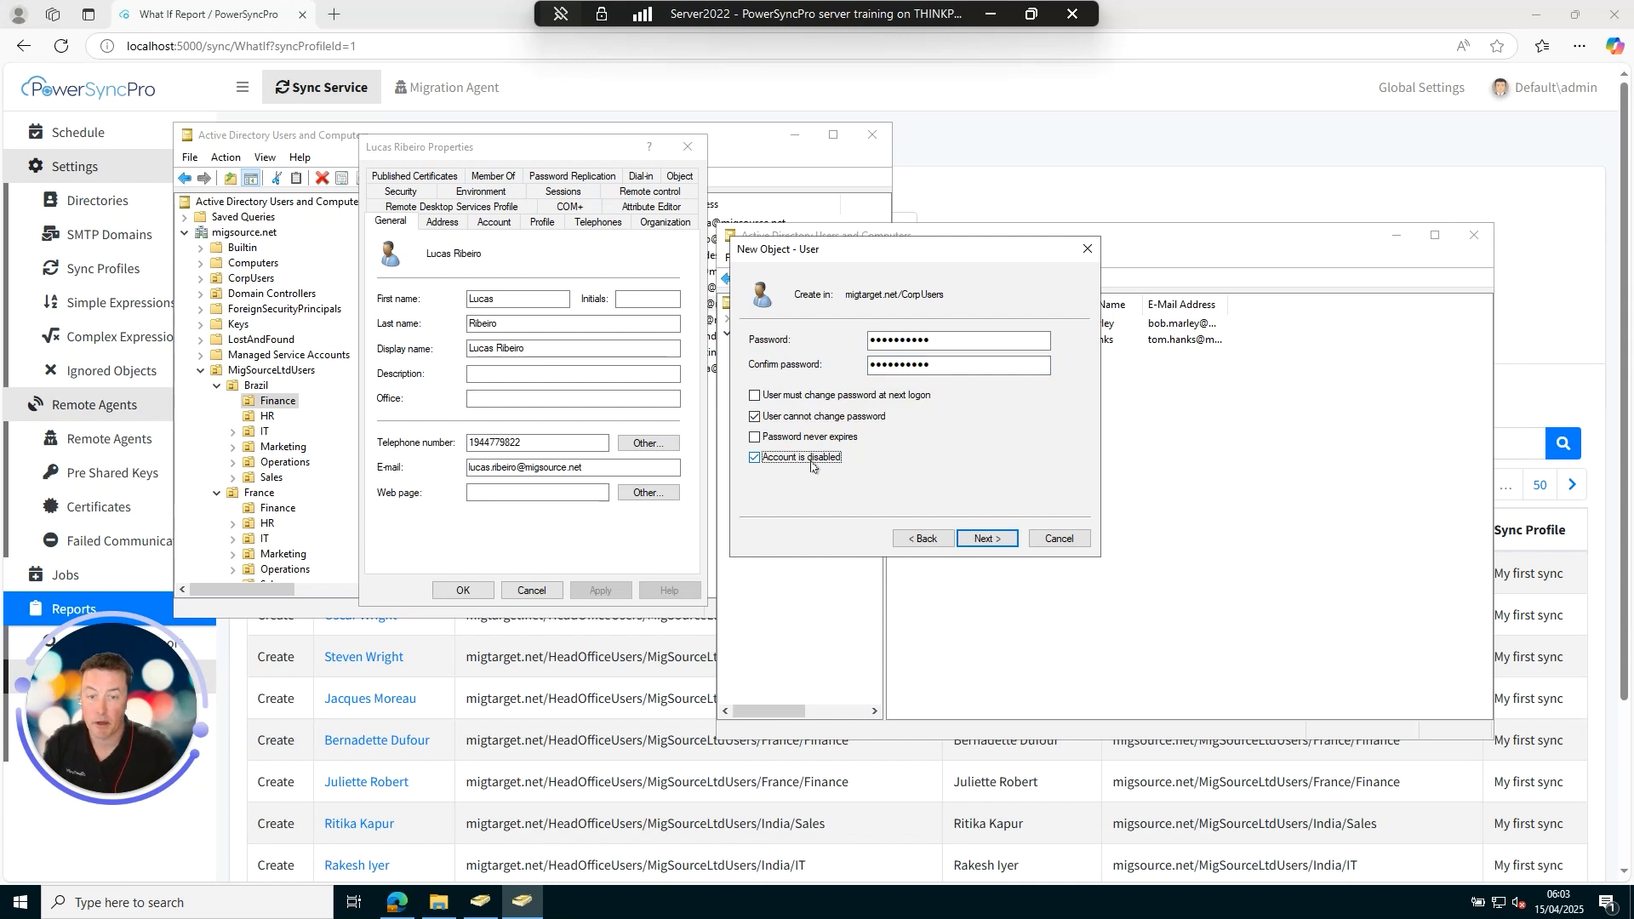
left_click(985, 545)
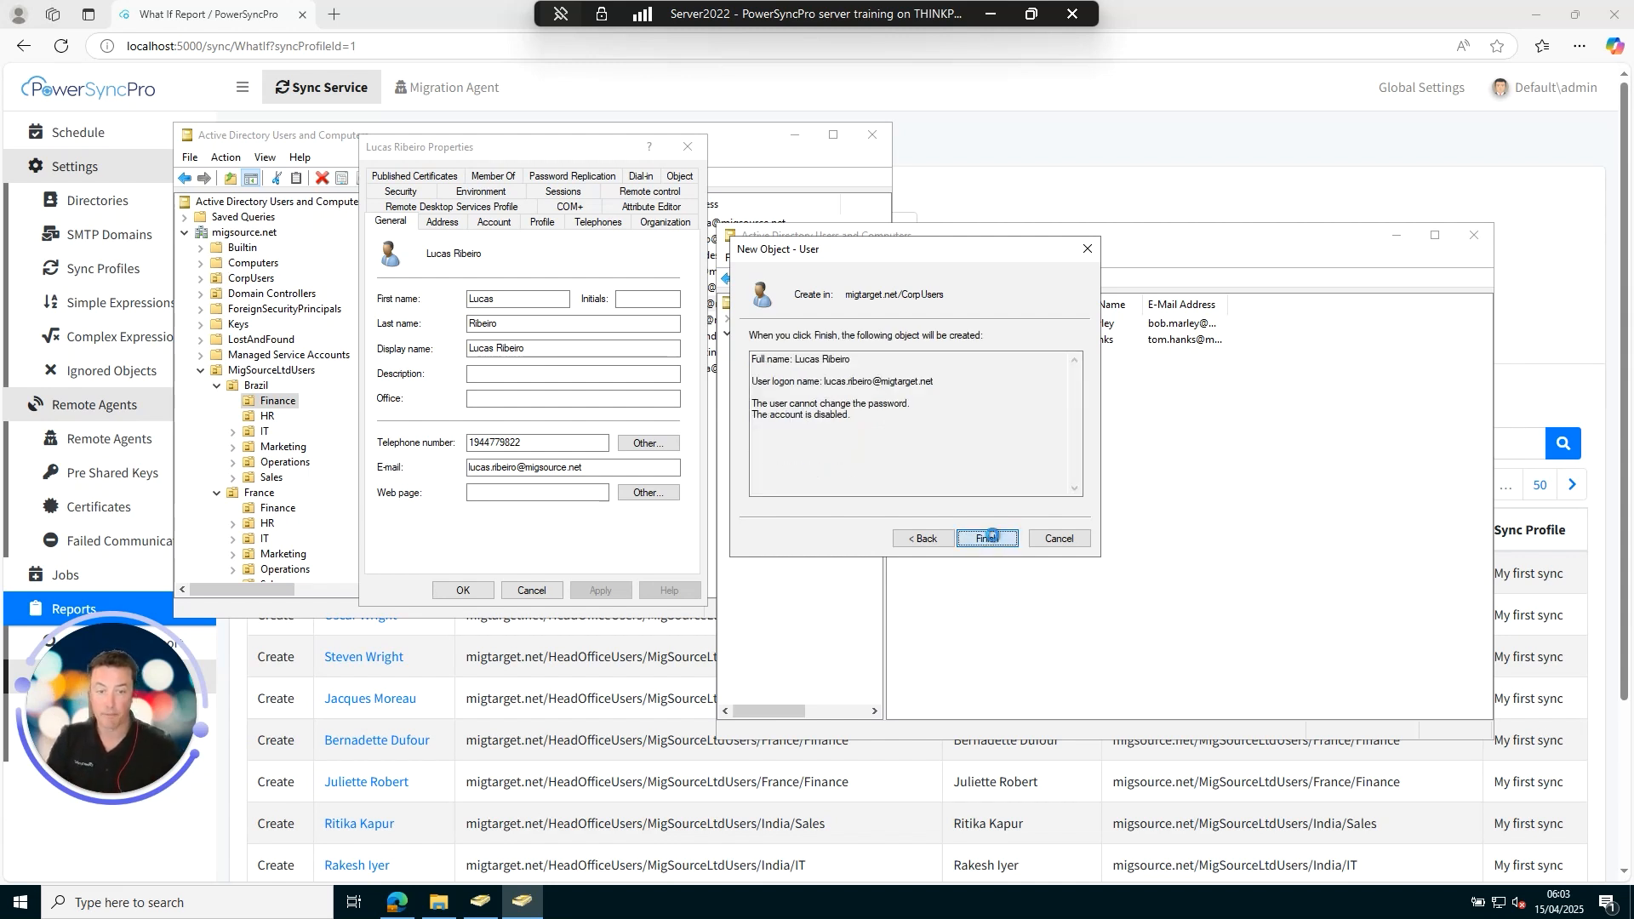
left_click(994, 544)
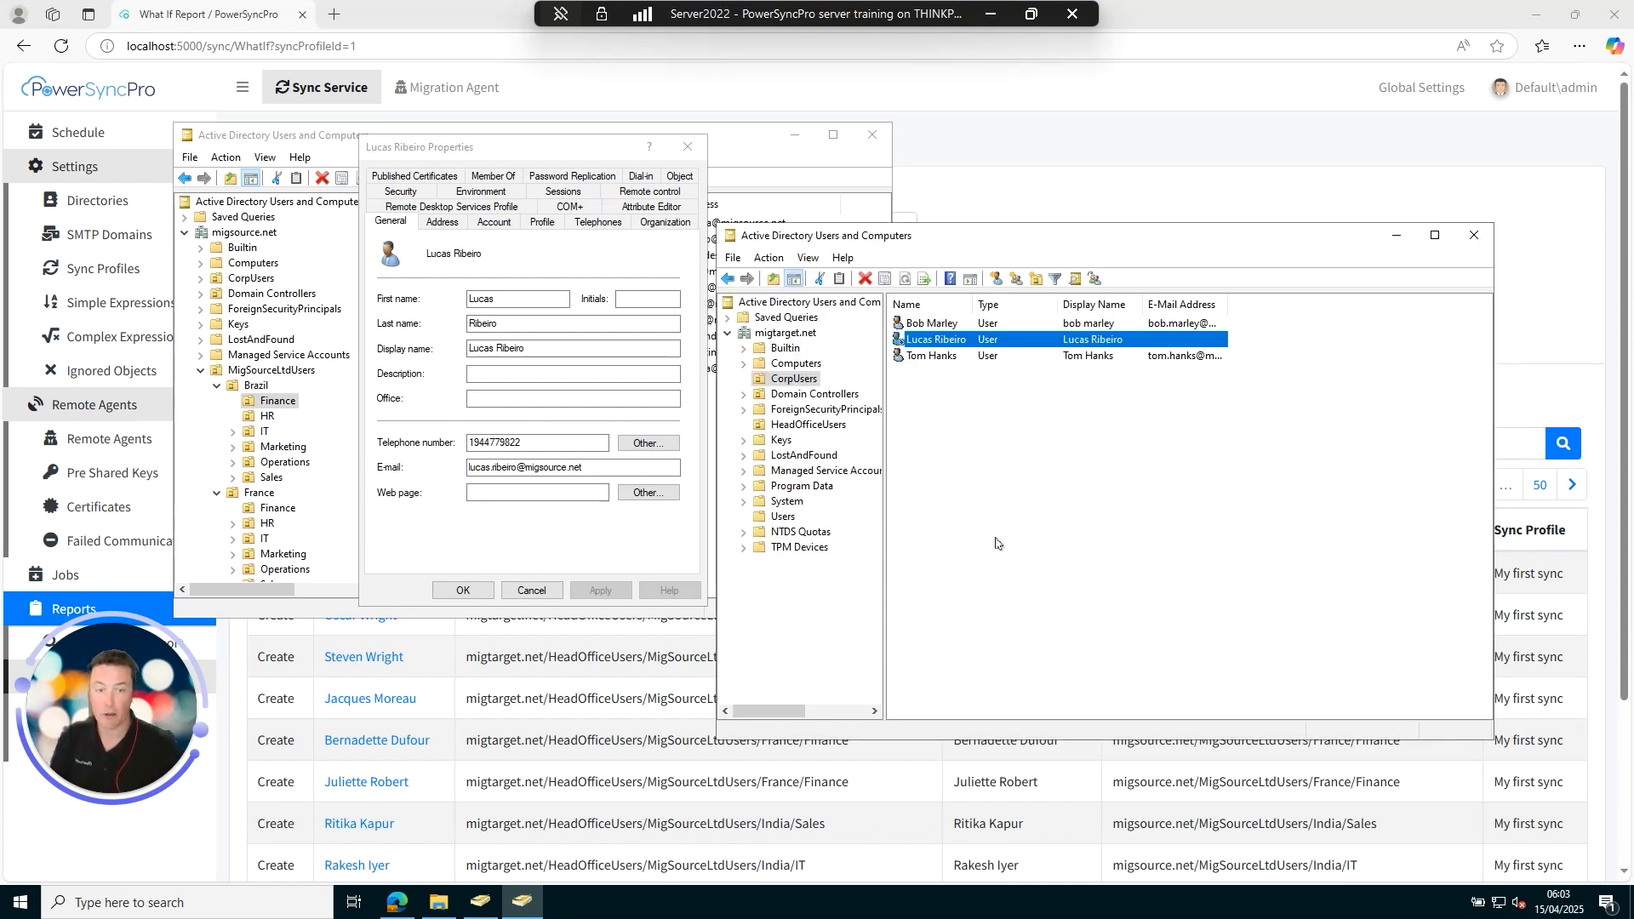
Check the new user's display name in Properties, then return to the What If report.
double_click(944, 341)
double_click(1092, 464)
key("ctrl+c")
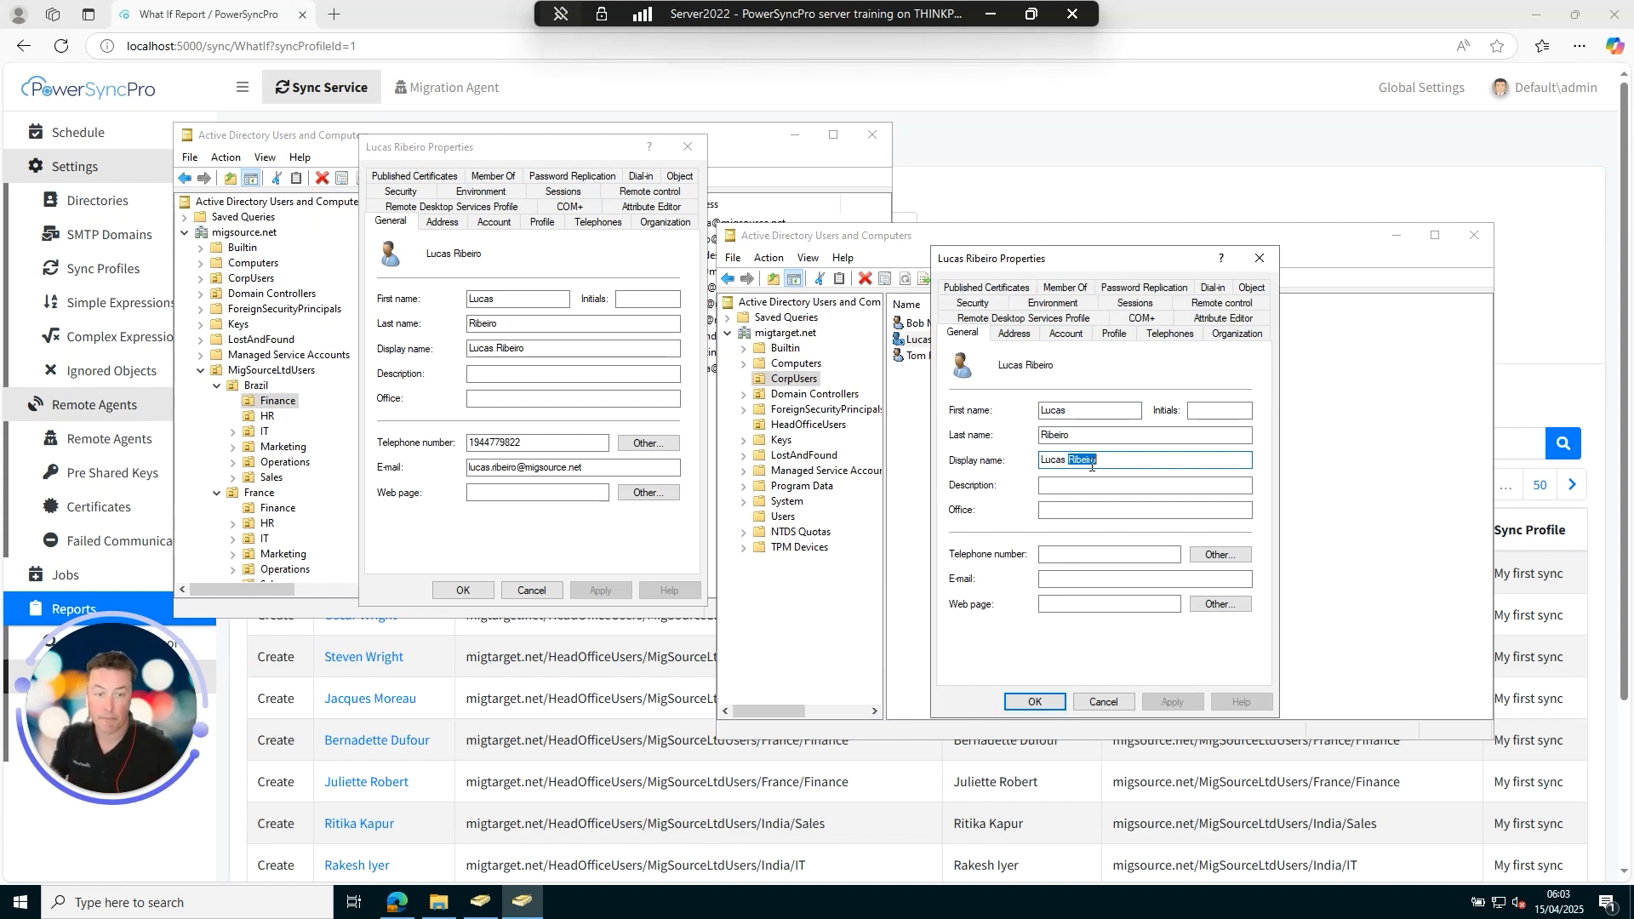
left_click(1042, 703)
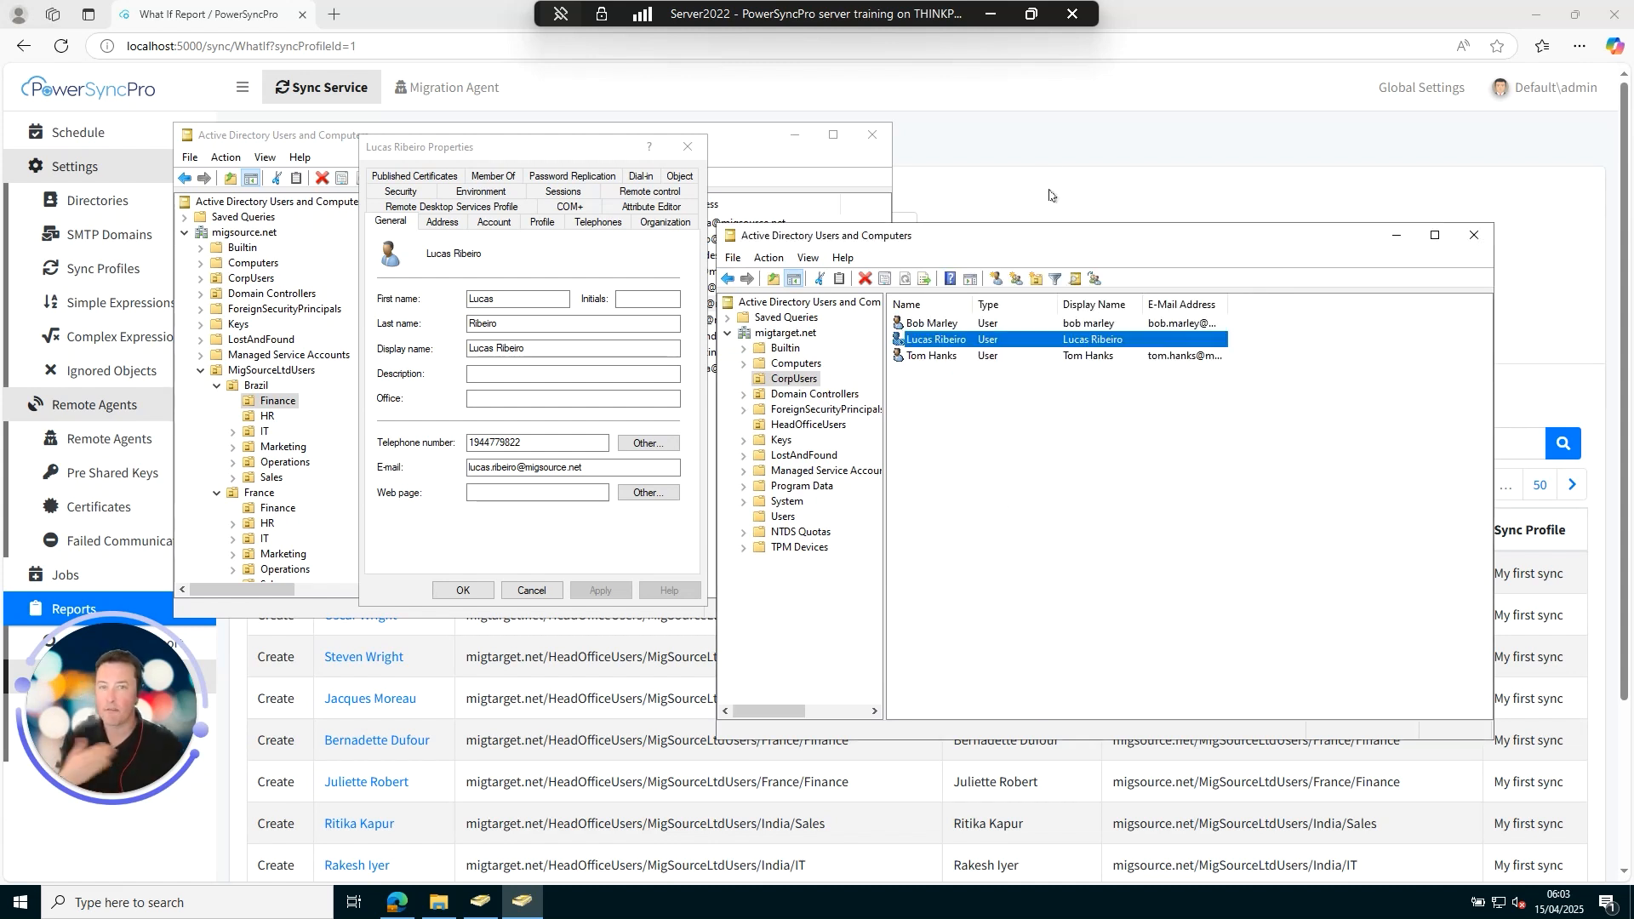
left_click(1096, 156)
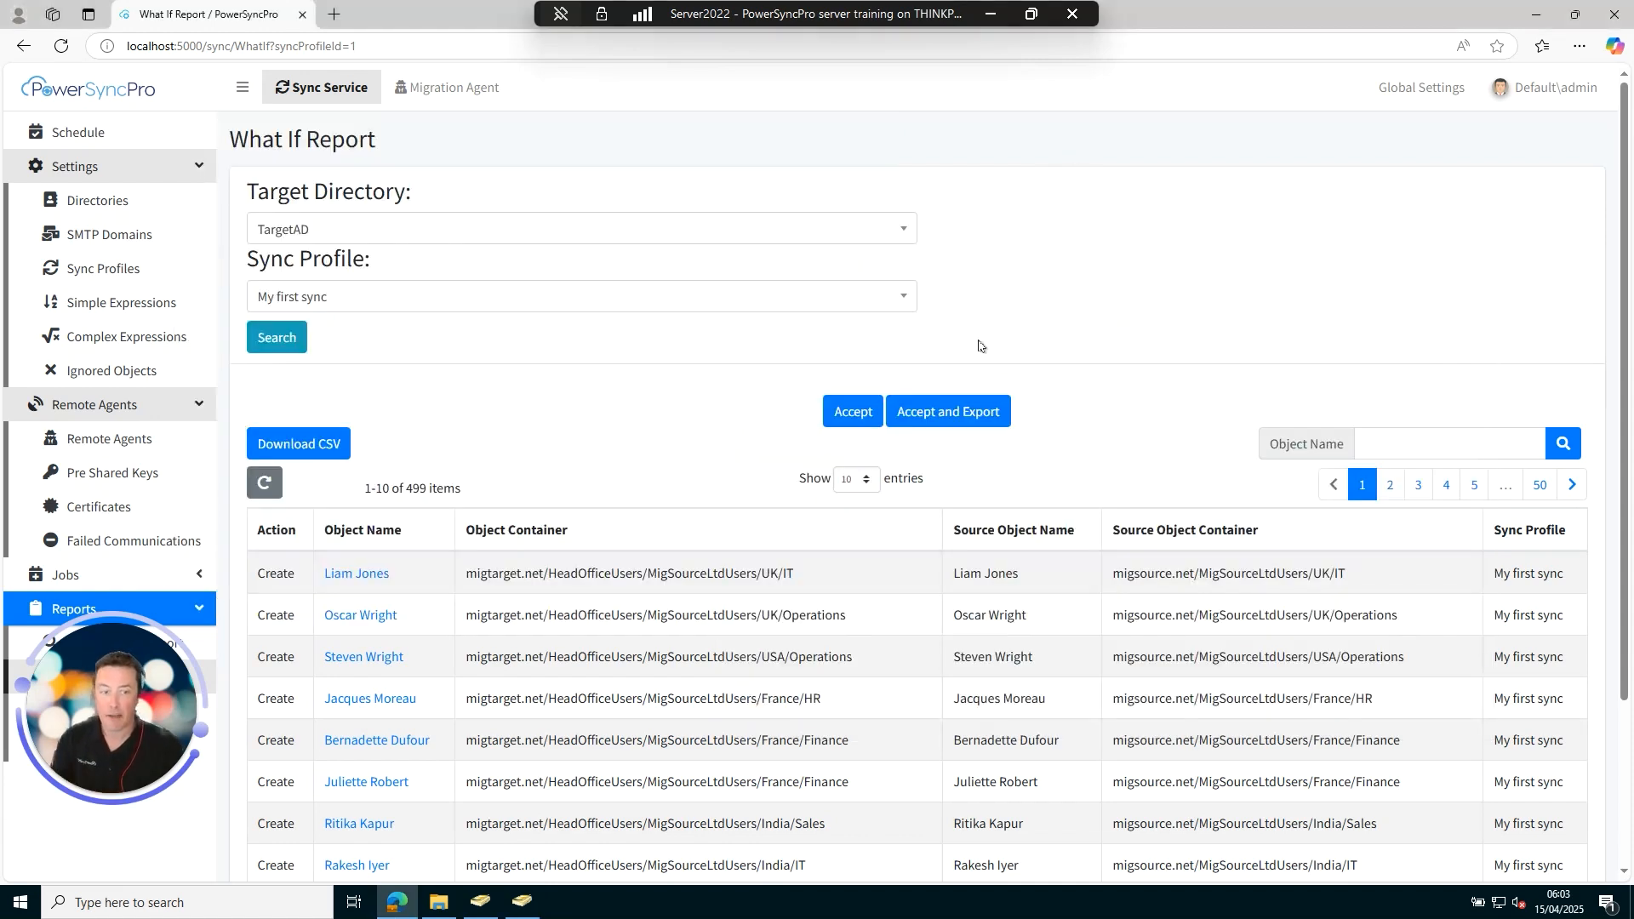
Start the TargetAD Import job and refresh its status.
left_click(93, 134)
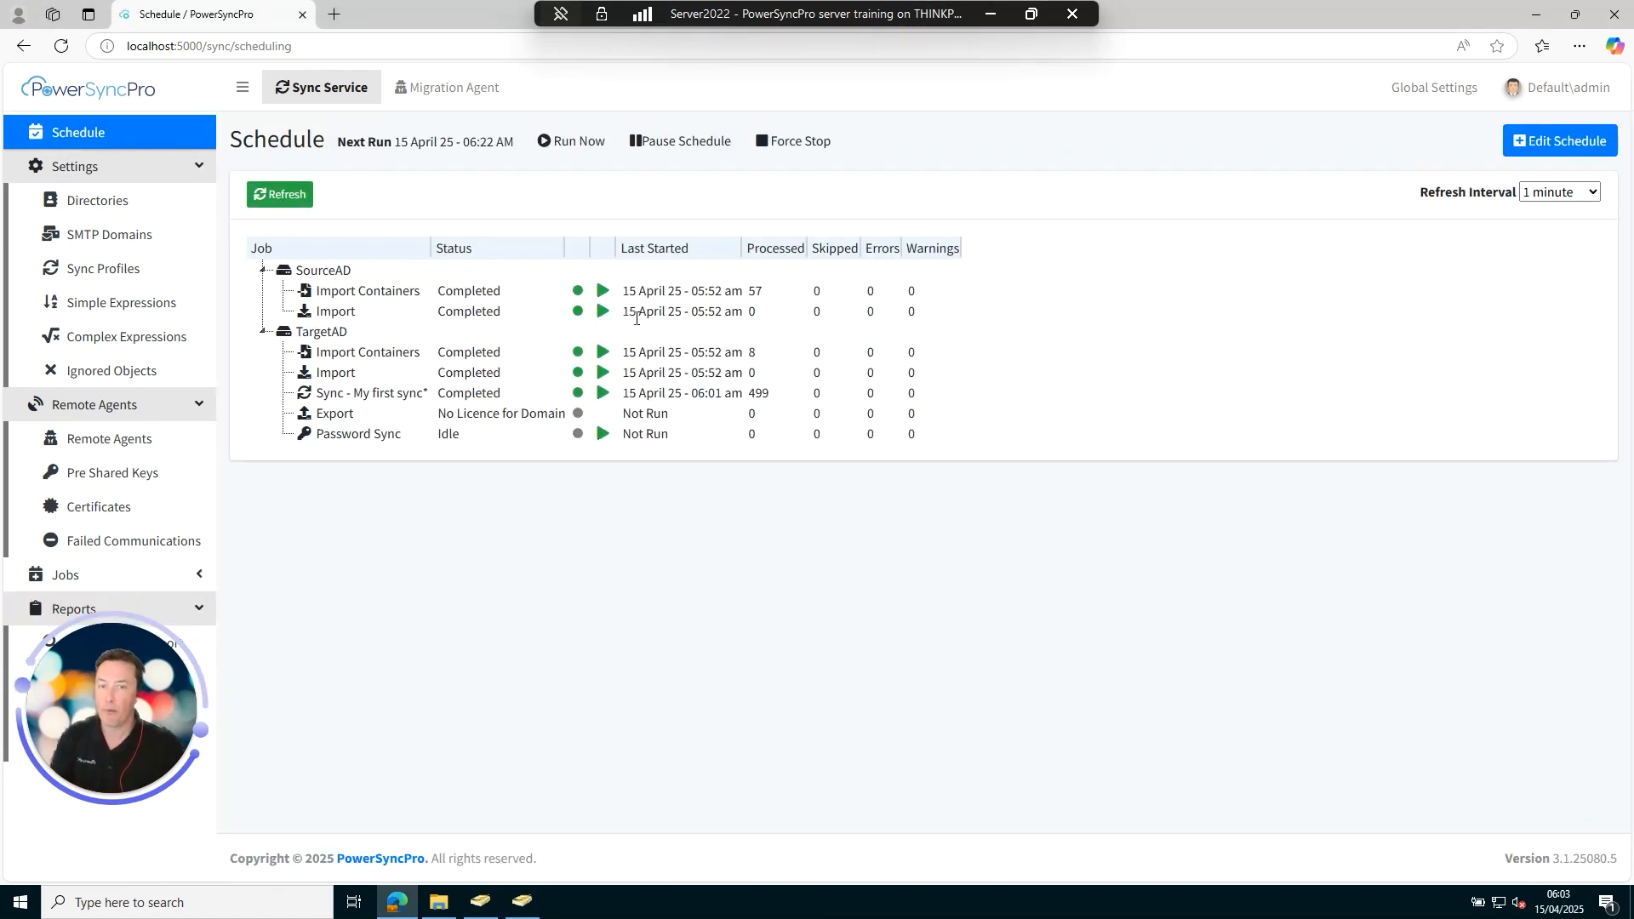
right_click(336, 372)
left_click(425, 416)
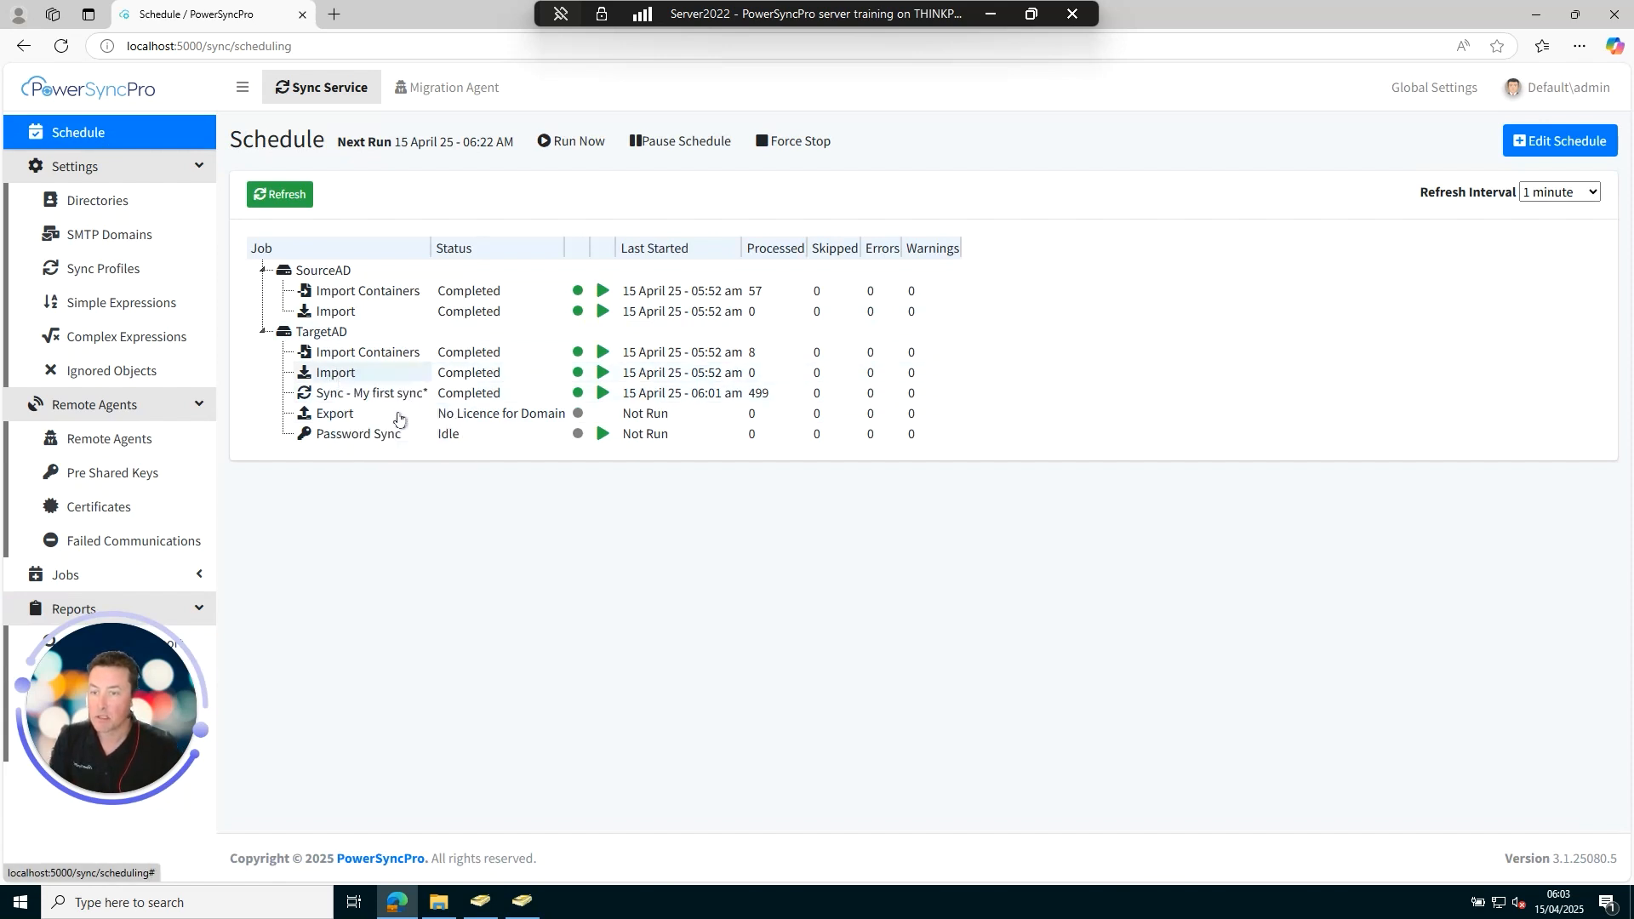
left_click(291, 197)
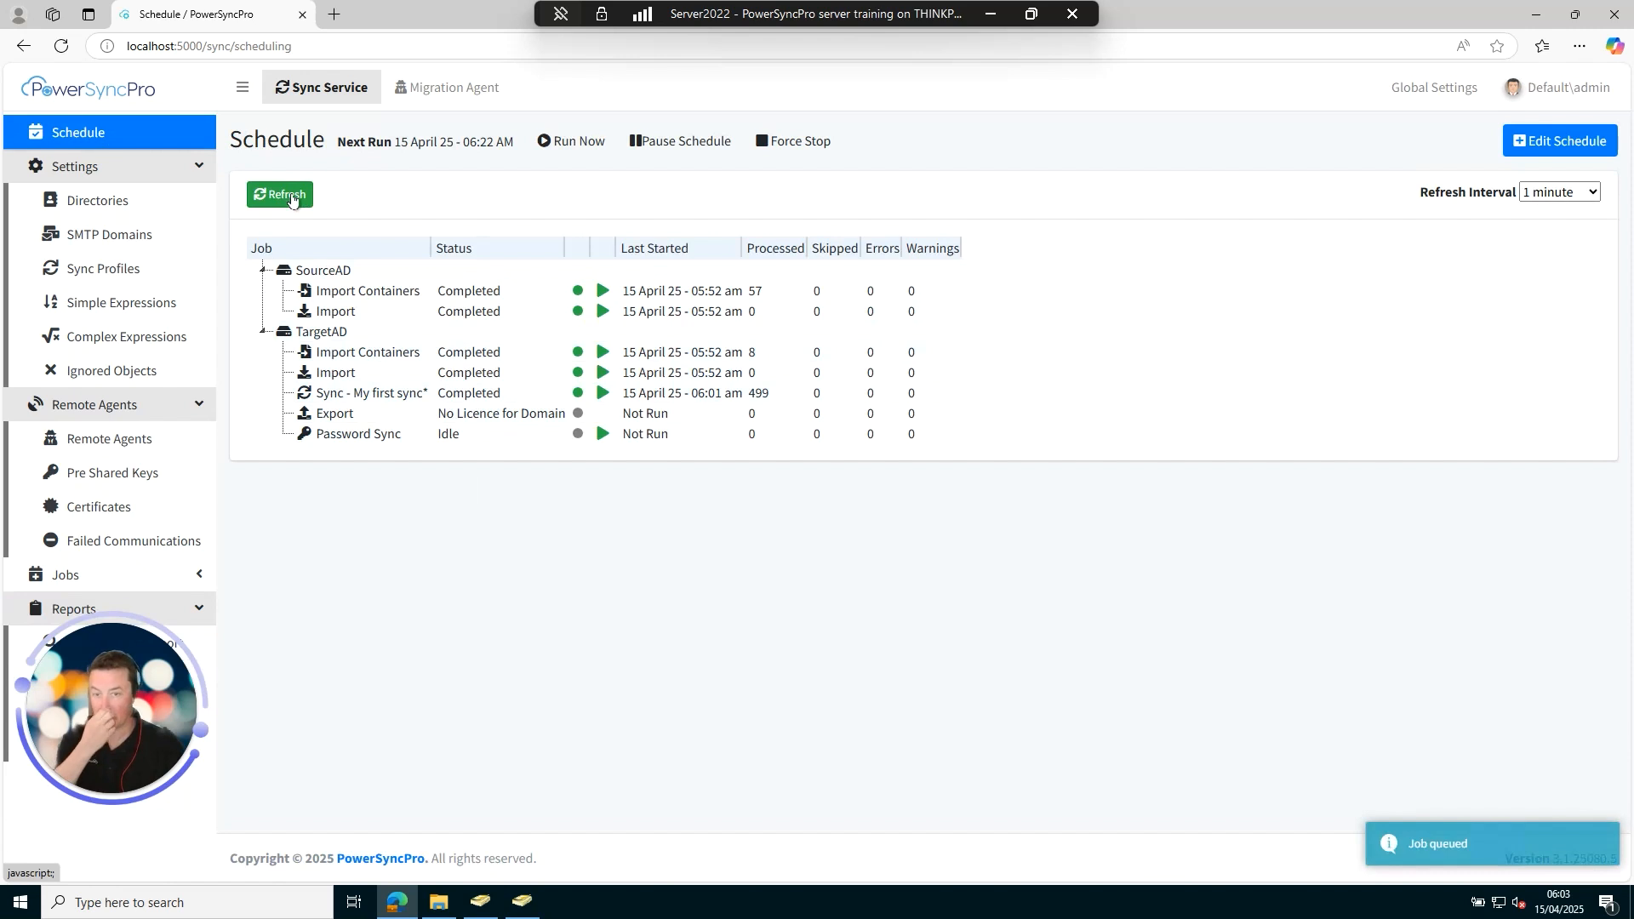
left_click(294, 202)
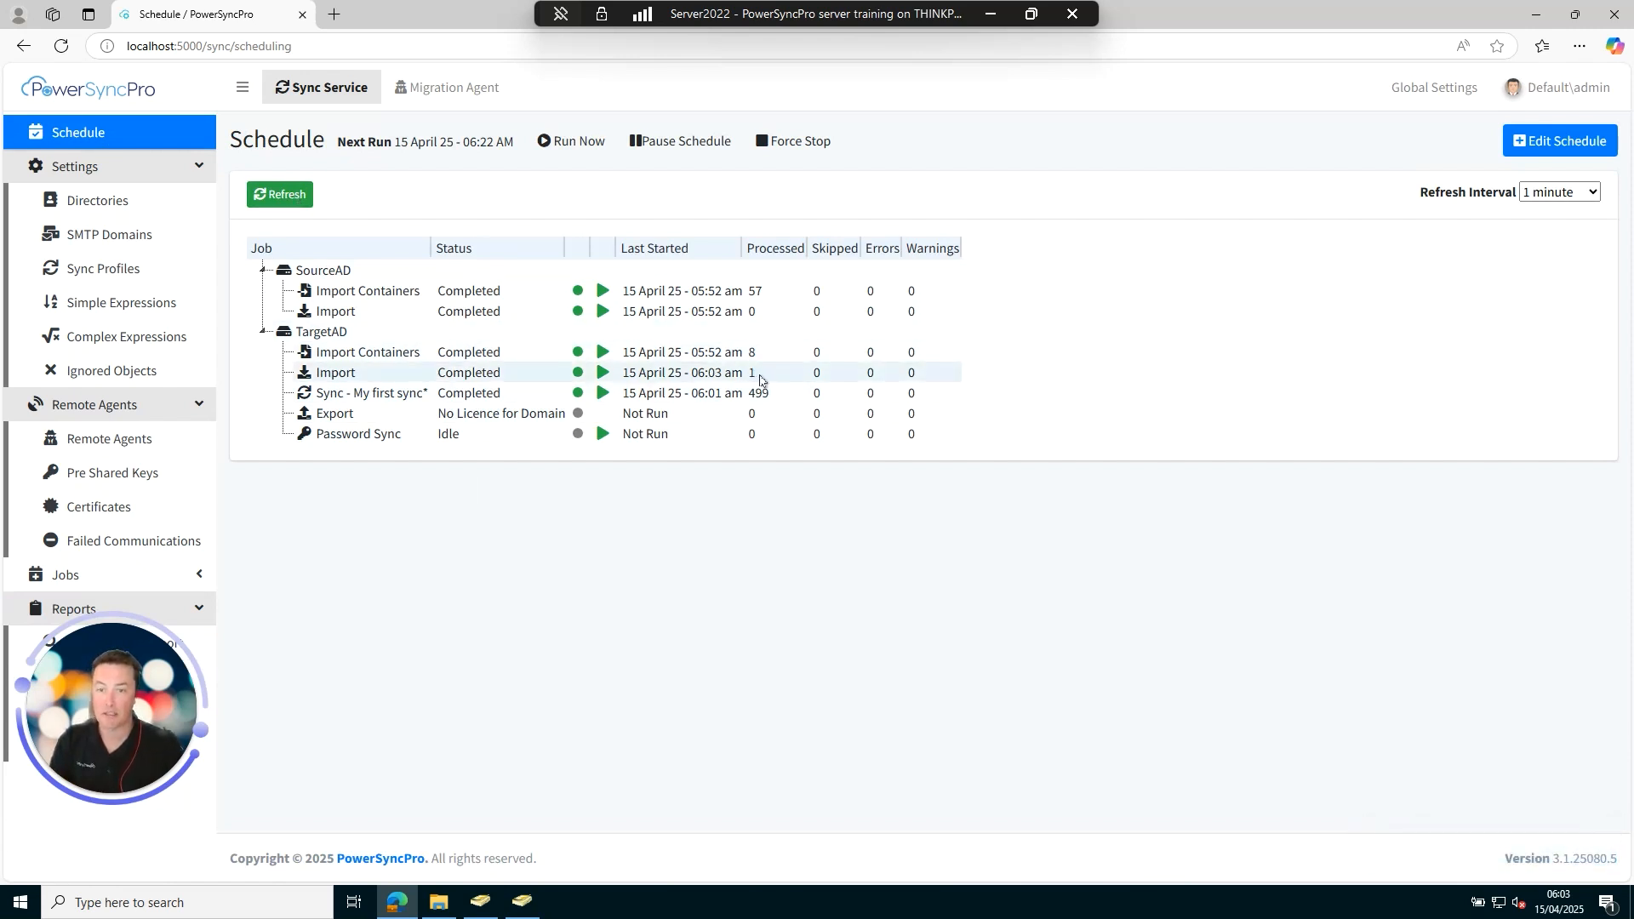
Run a full sync of My first sync, refresh until Completed, and open its What If report.
right_click(392, 398)
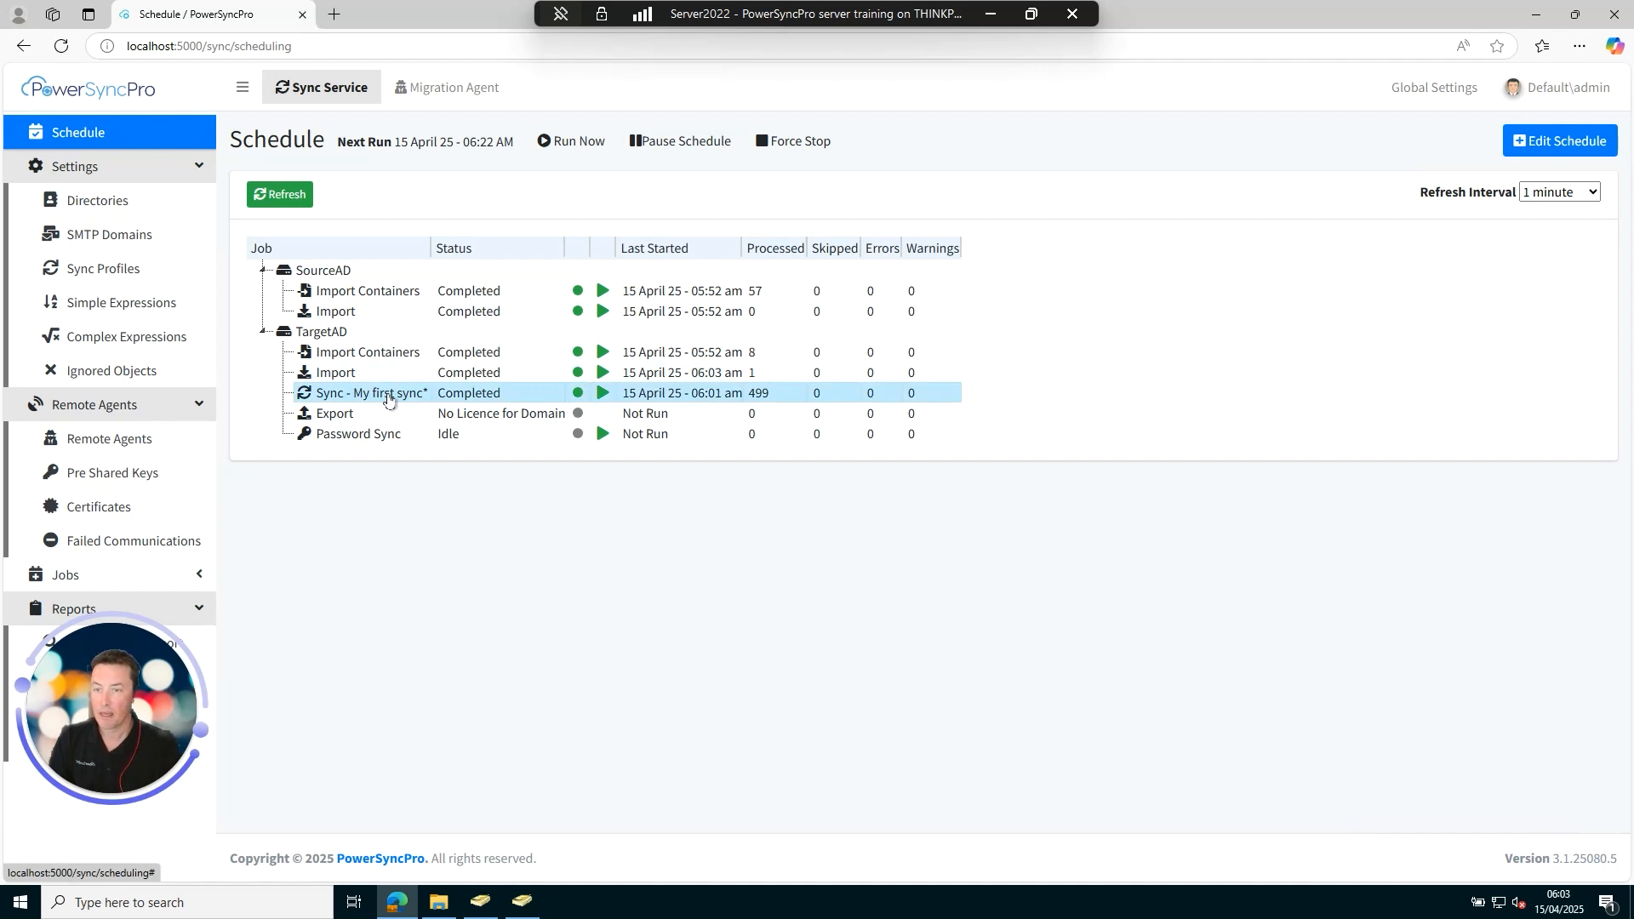
left_click(469, 480)
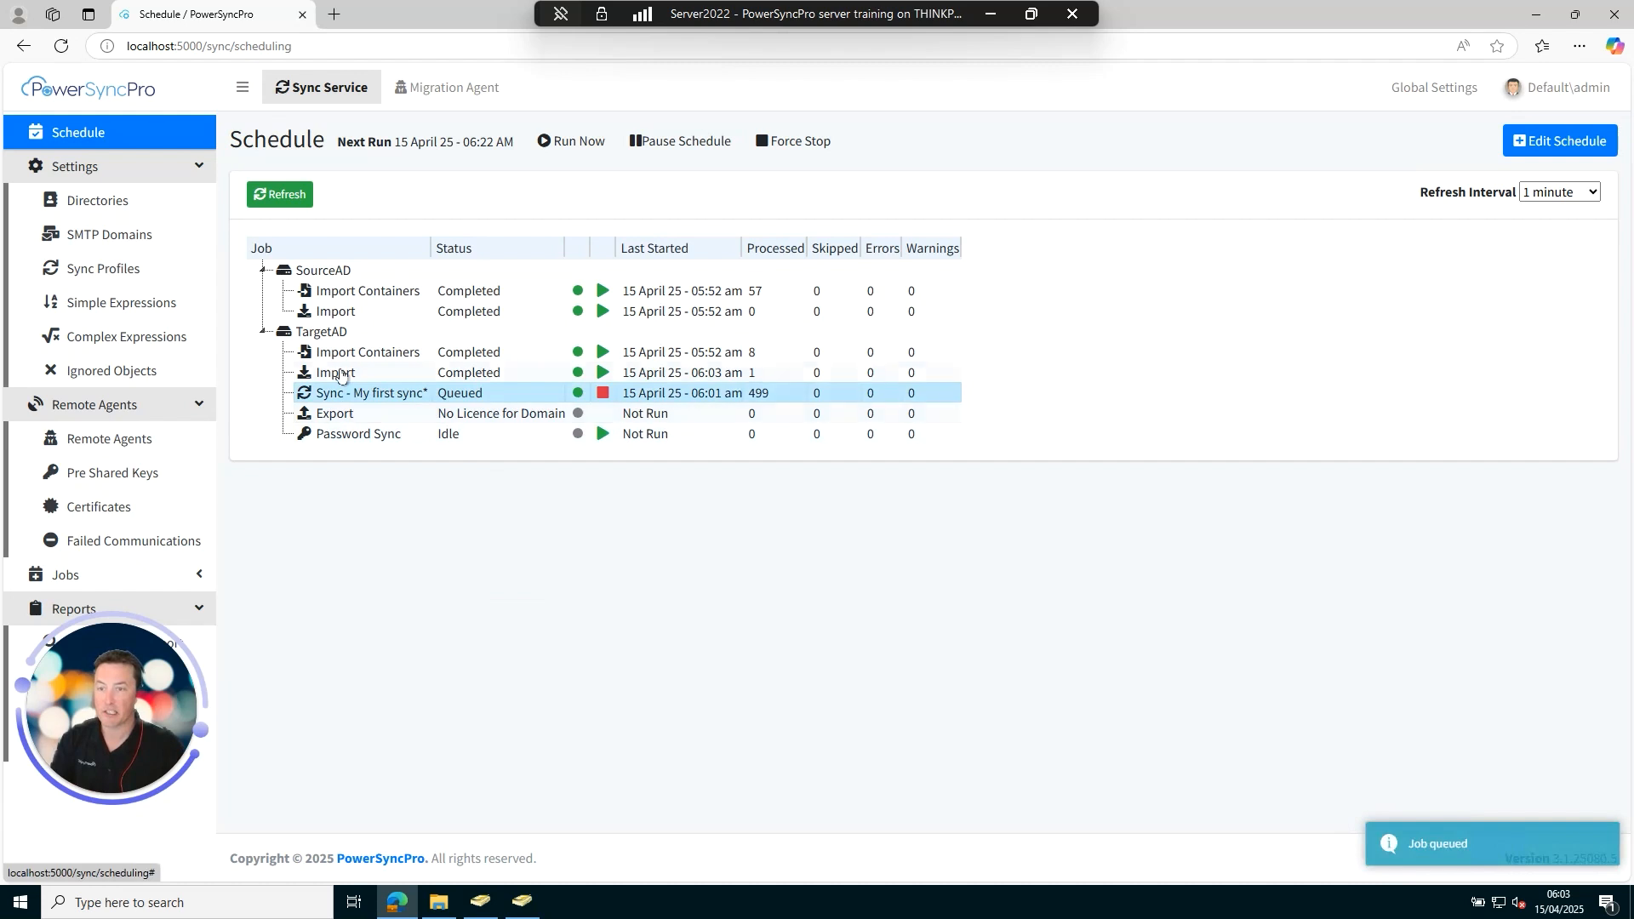
left_click(279, 205)
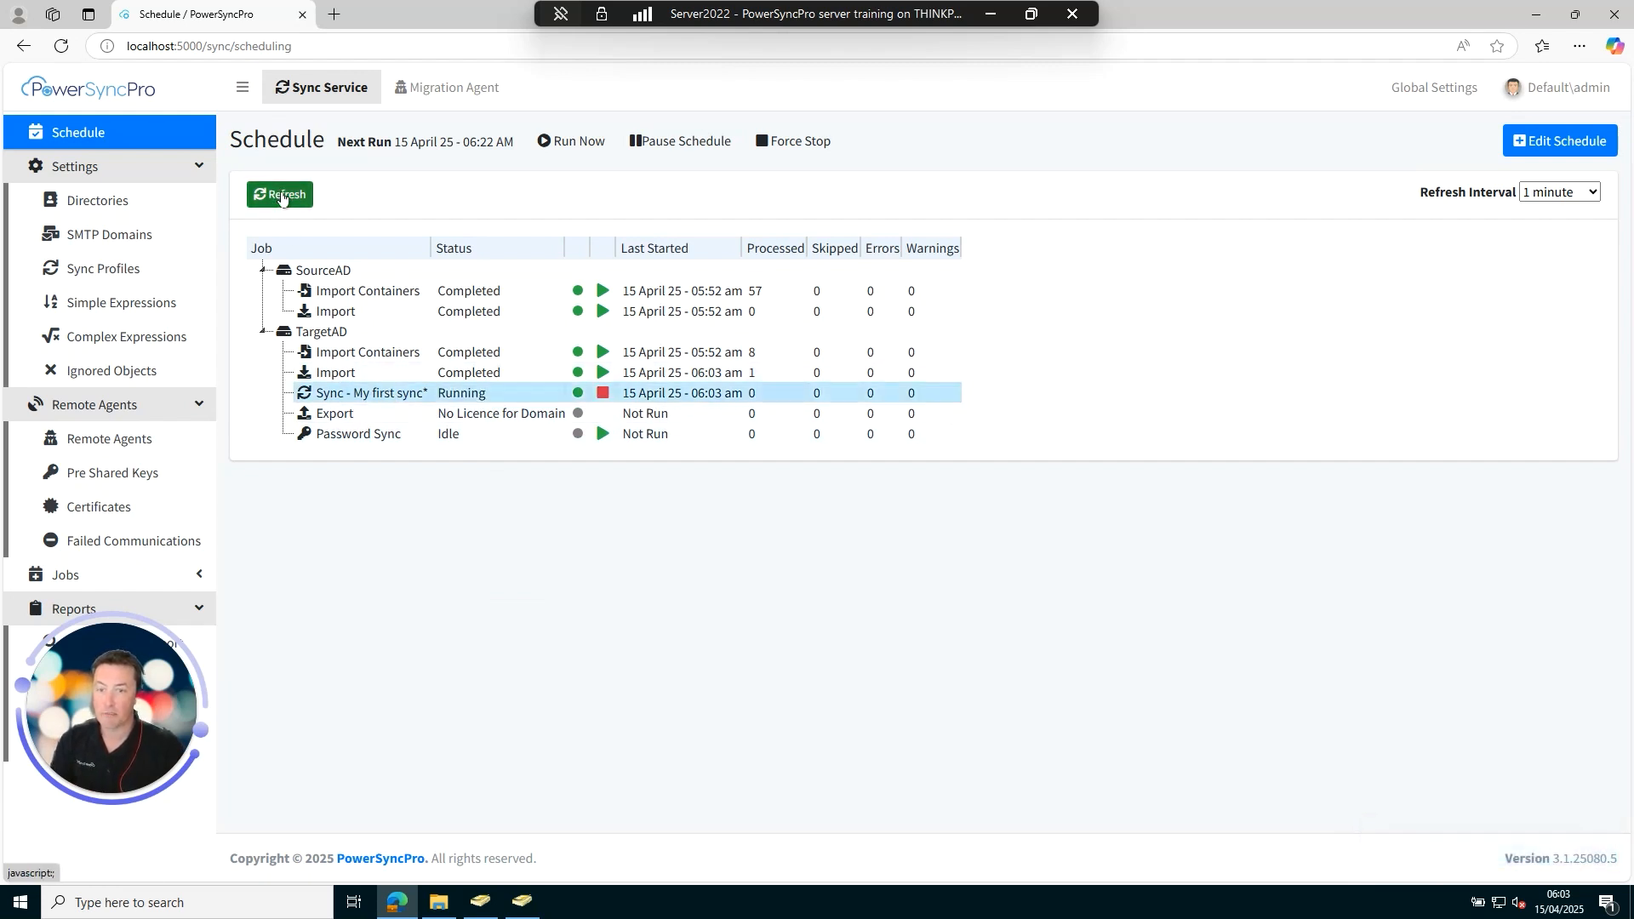
left_click(277, 202)
left_click(281, 202)
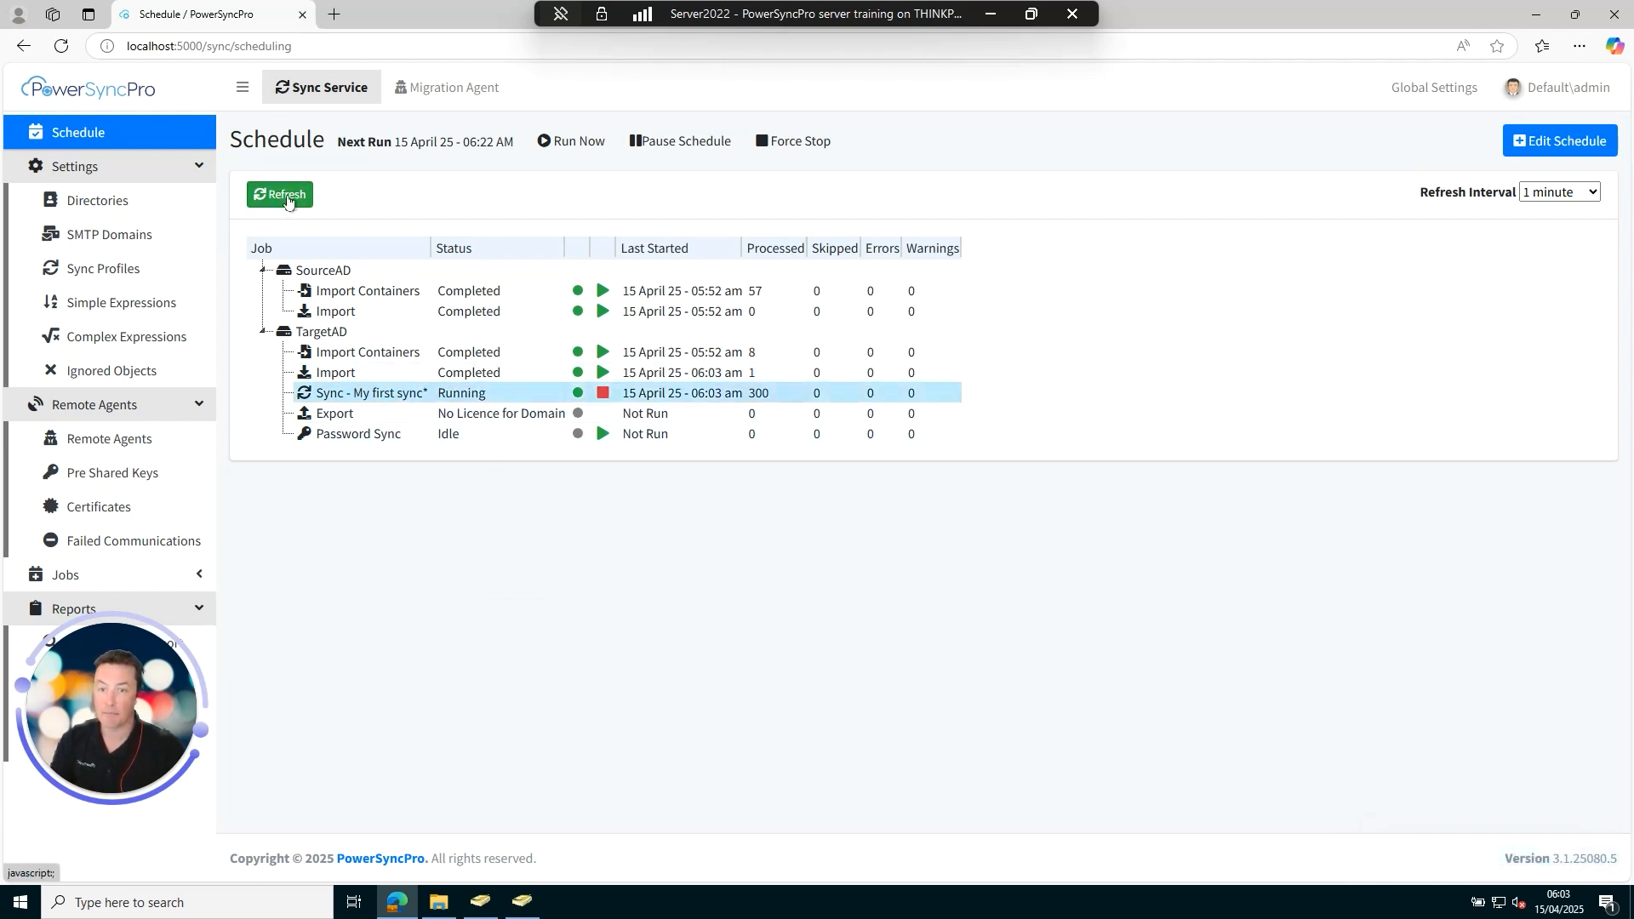
left_click(286, 201)
left_click(287, 200)
left_click(287, 200)
right_click(369, 394)
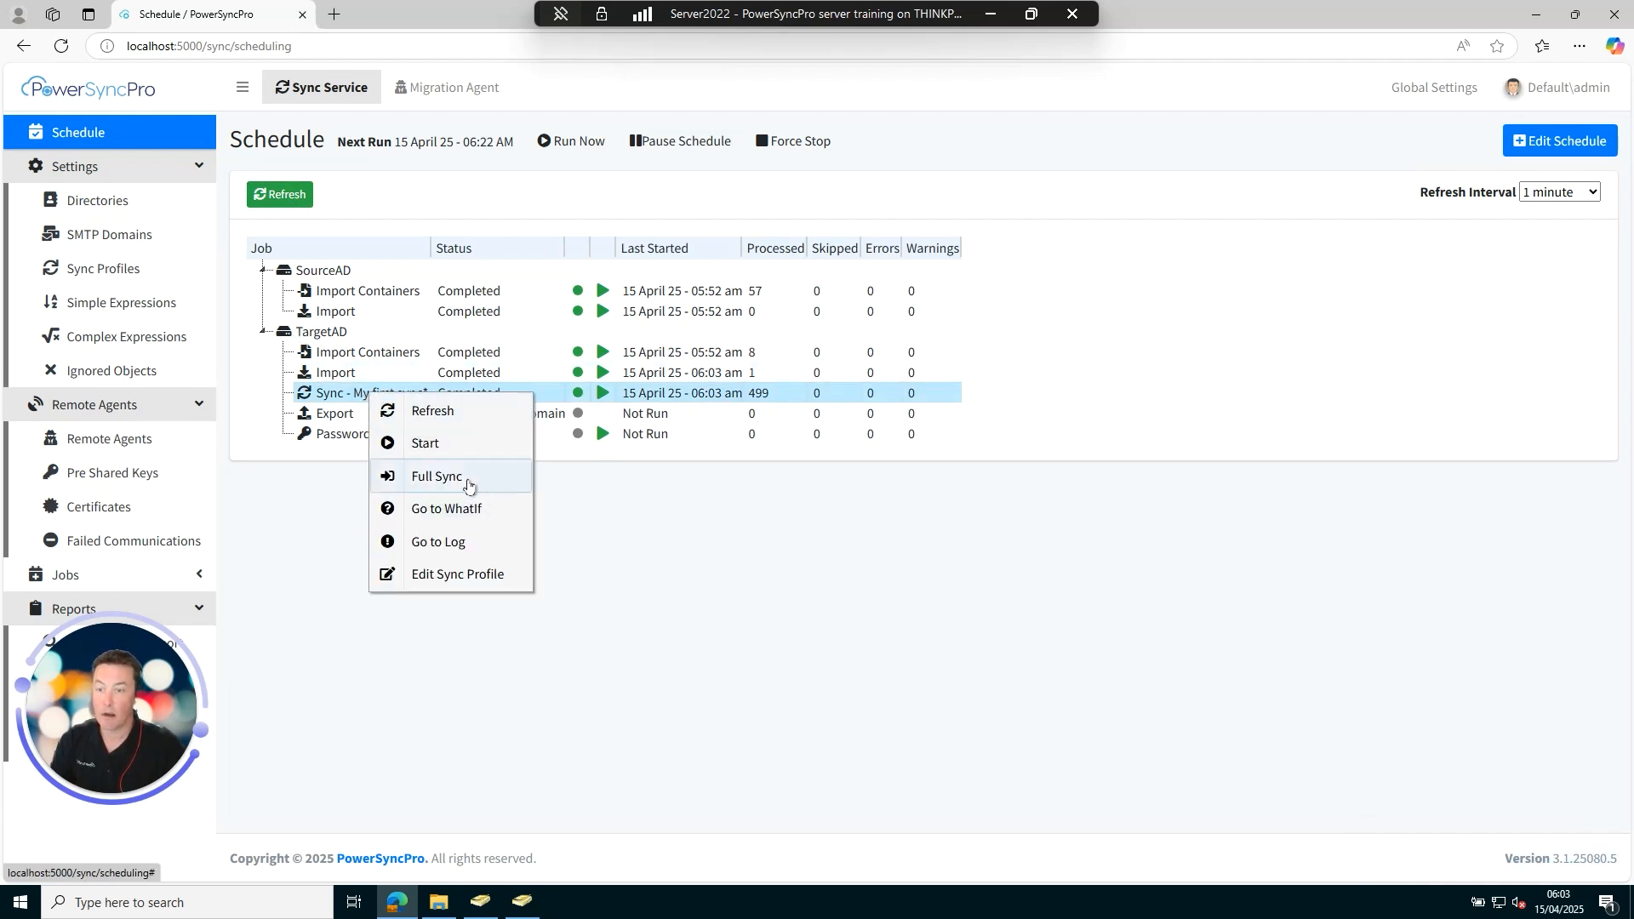
left_click(468, 511)
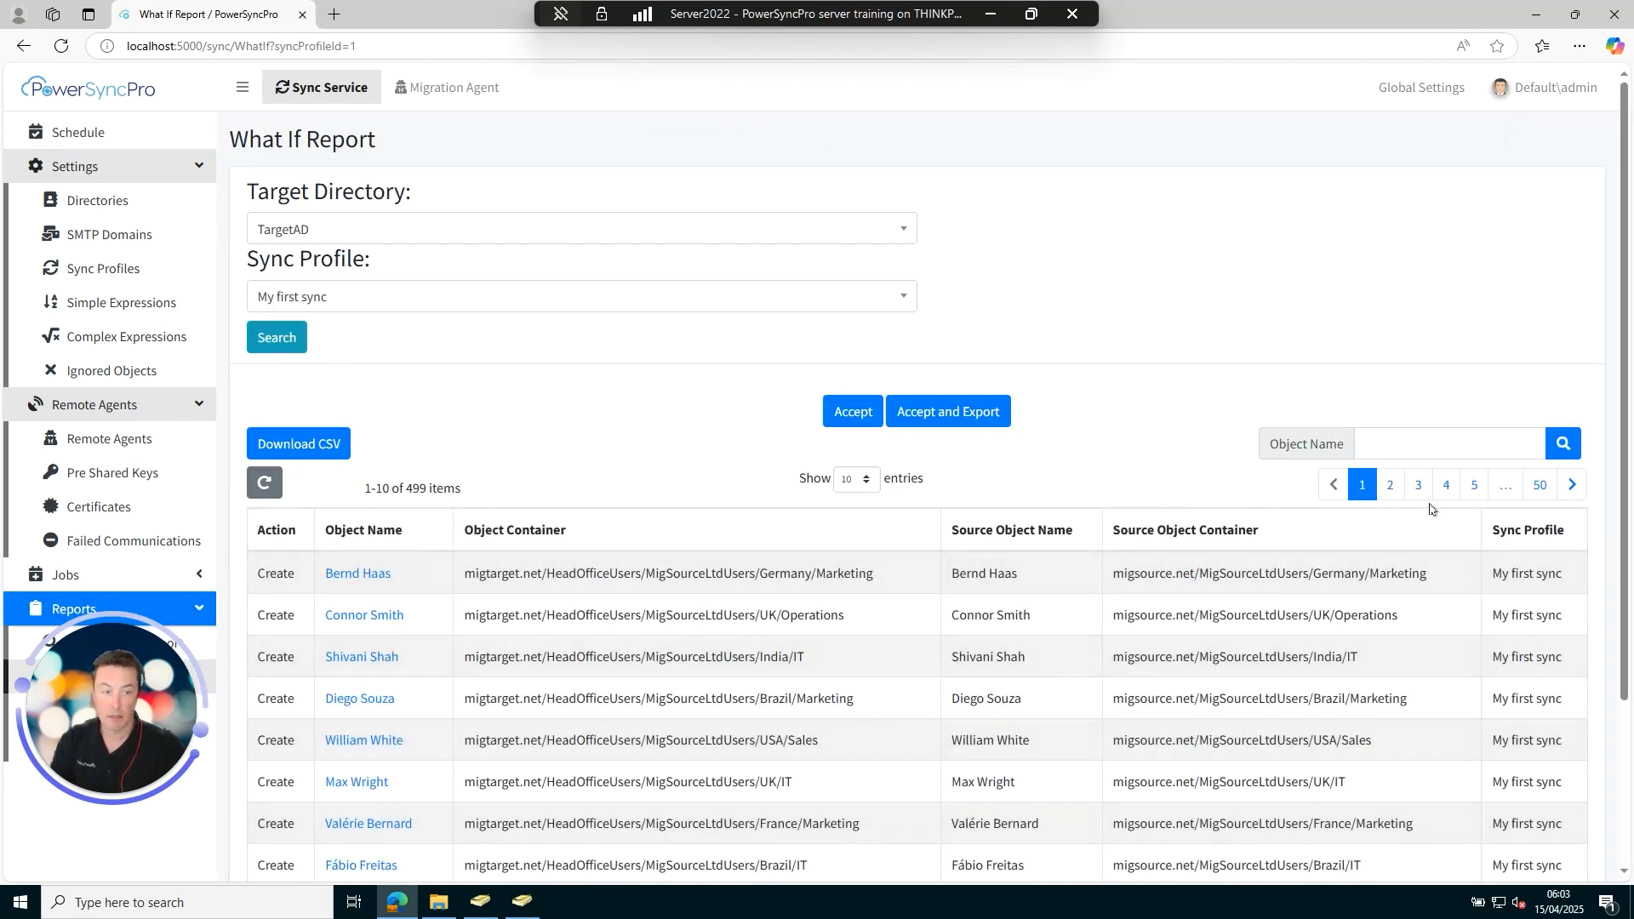
Filter the What If report by the migrated user's surname in Object Name.
left_click(1398, 441)
key("ctrl+v")
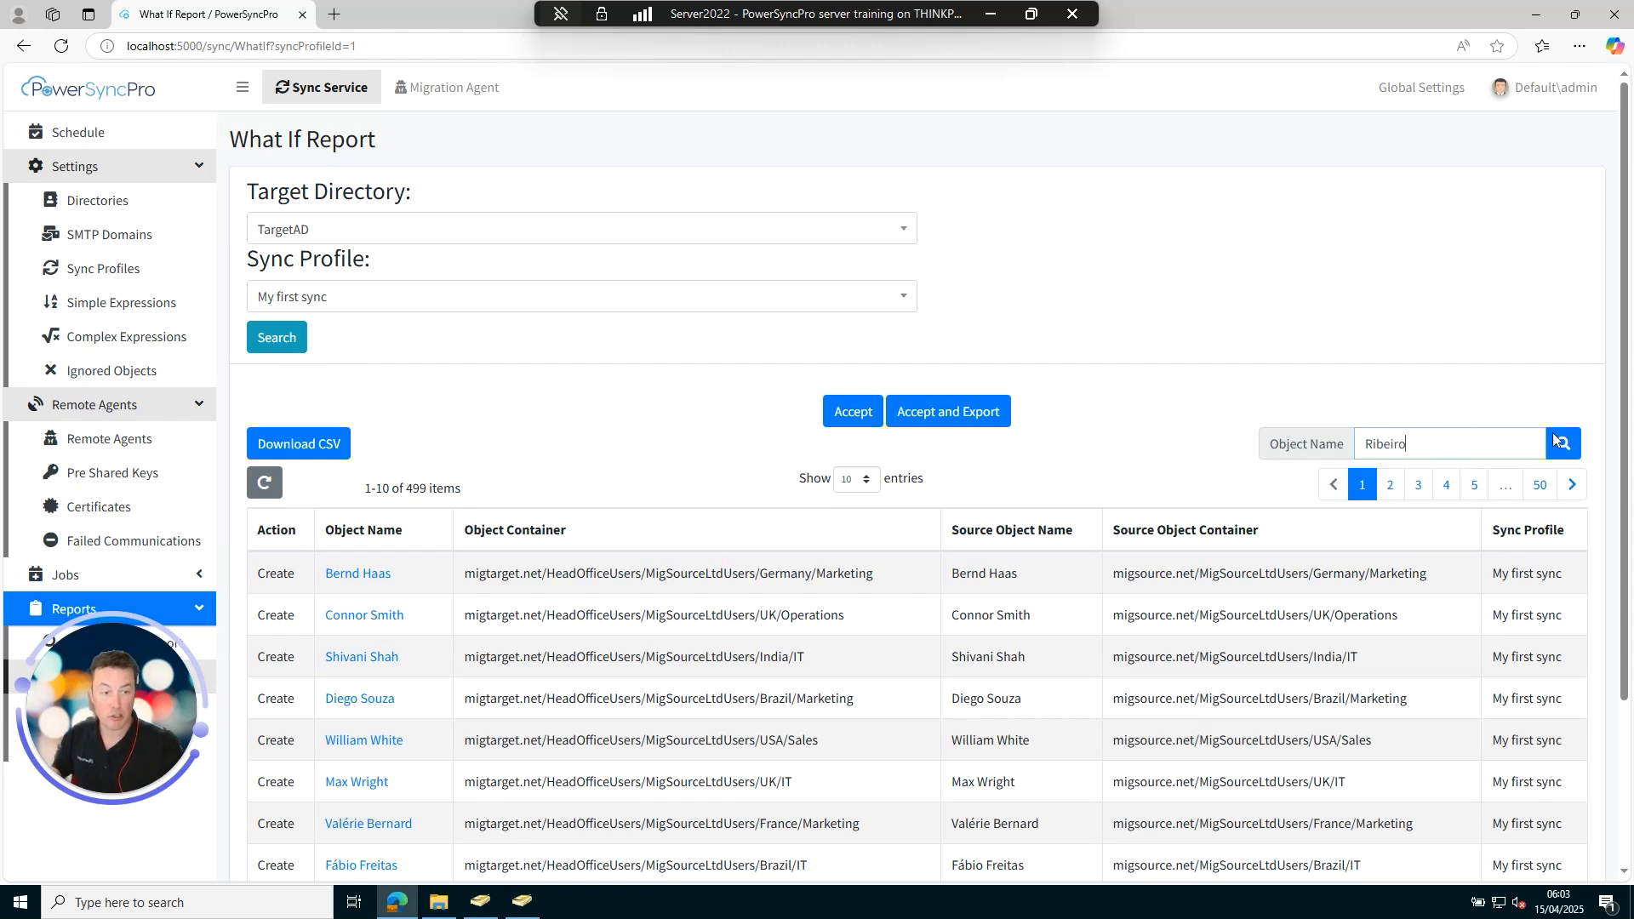
left_click(1568, 440)
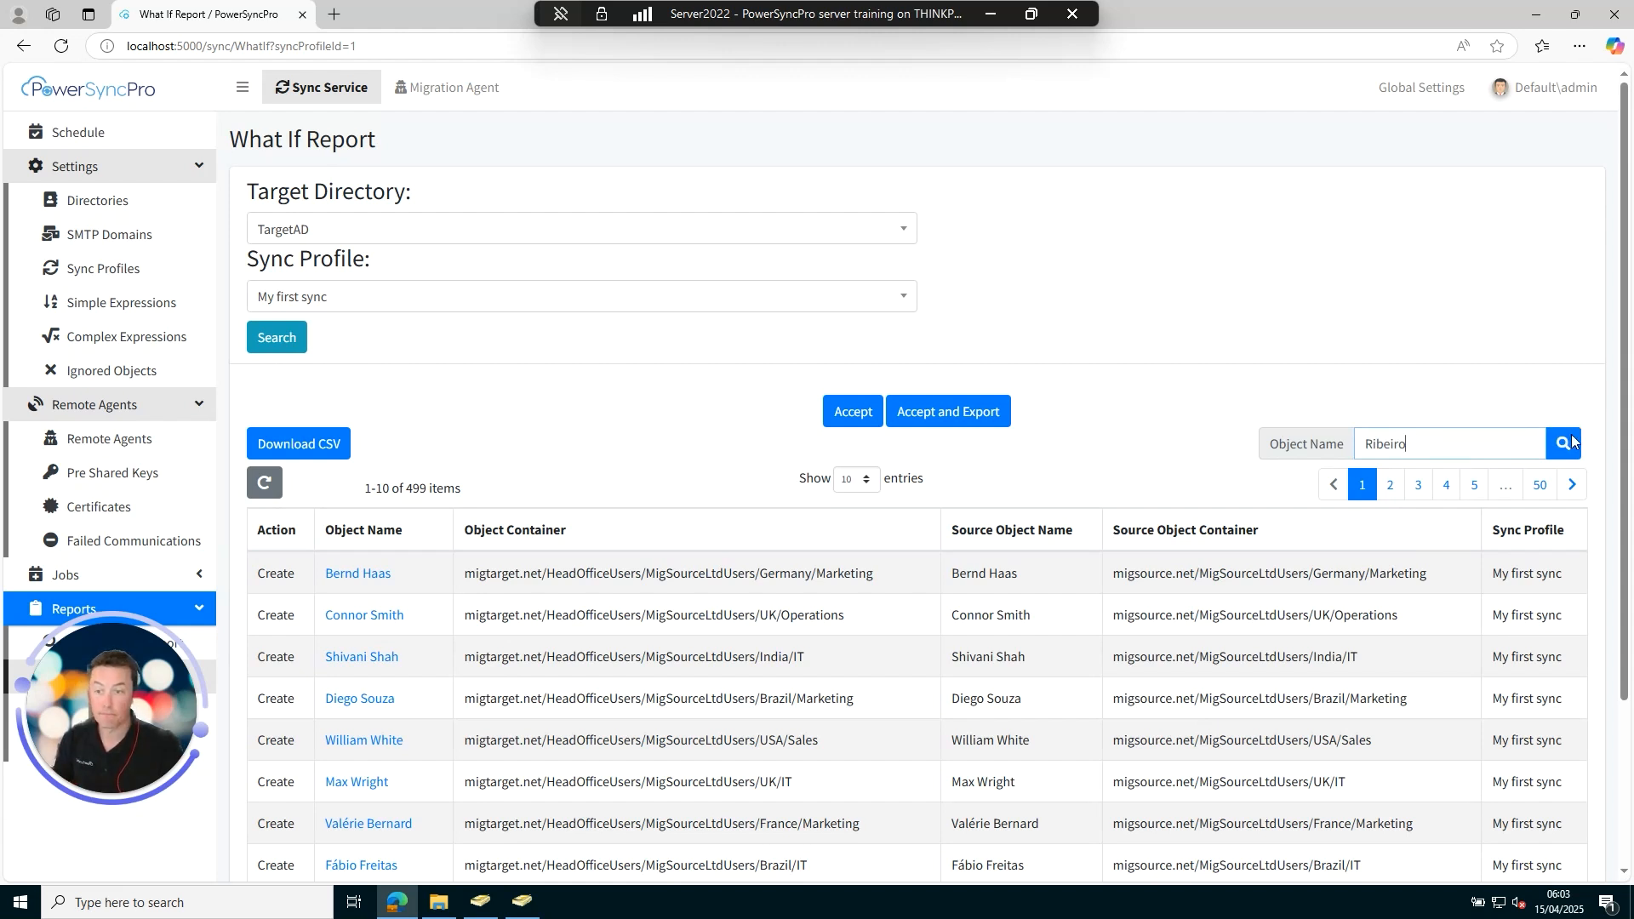
left_click(1558, 440)
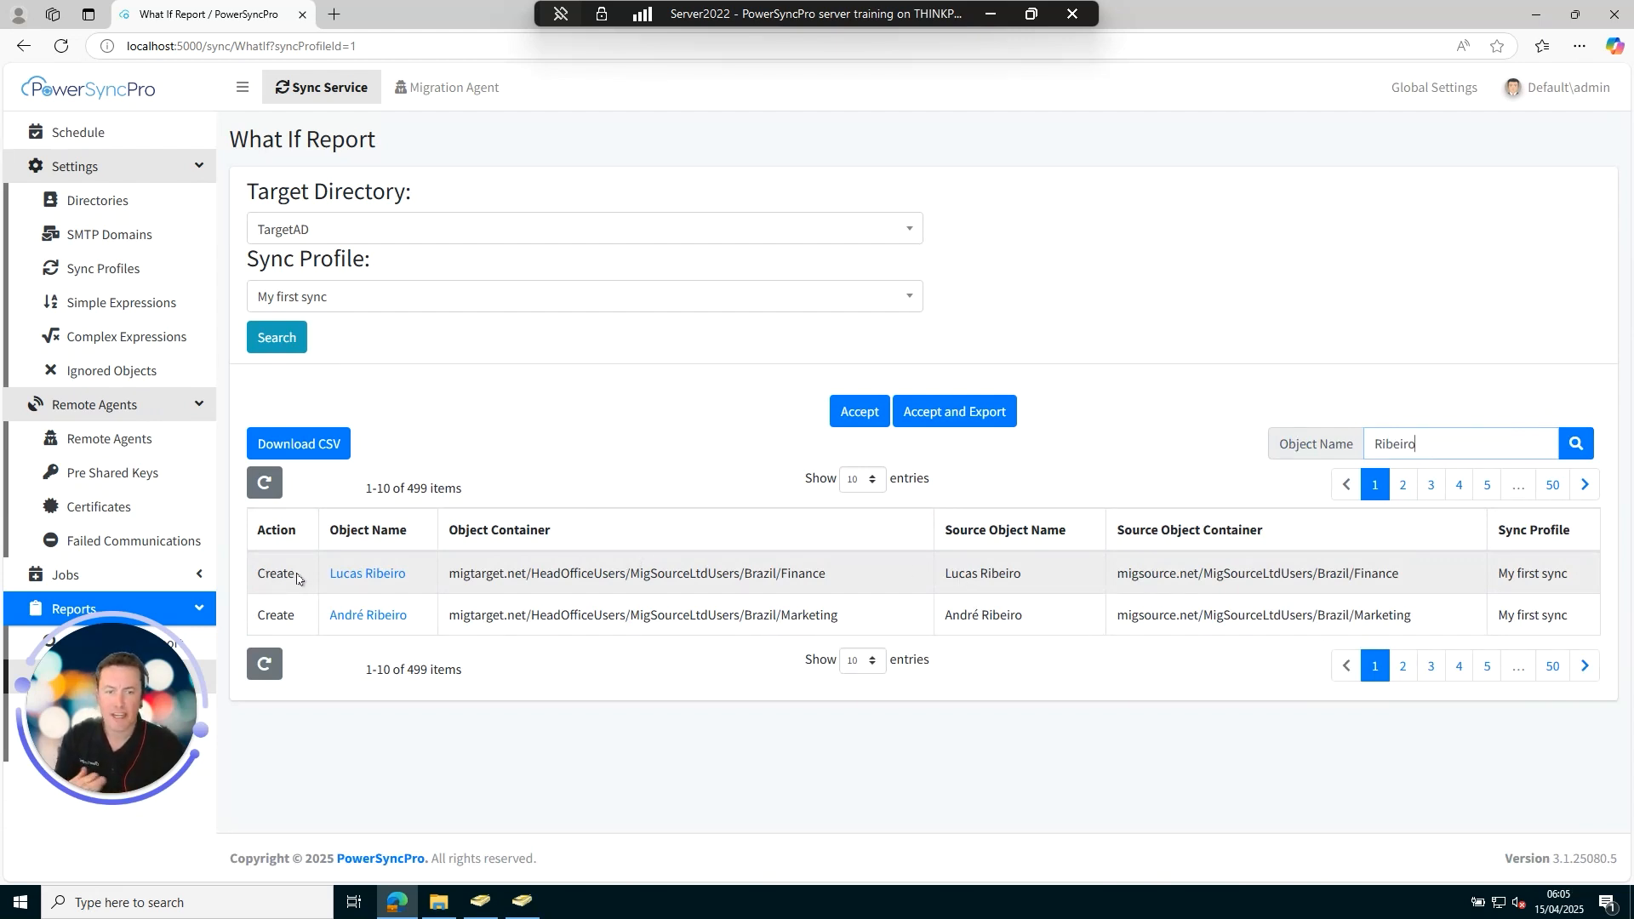
Open the user's What If details and review the migtarget.net userPrincipalName and proxy addresses.
left_click(366, 573)
scroll(766, 570, "down", 3)
scroll(784, 570, "down", 10)
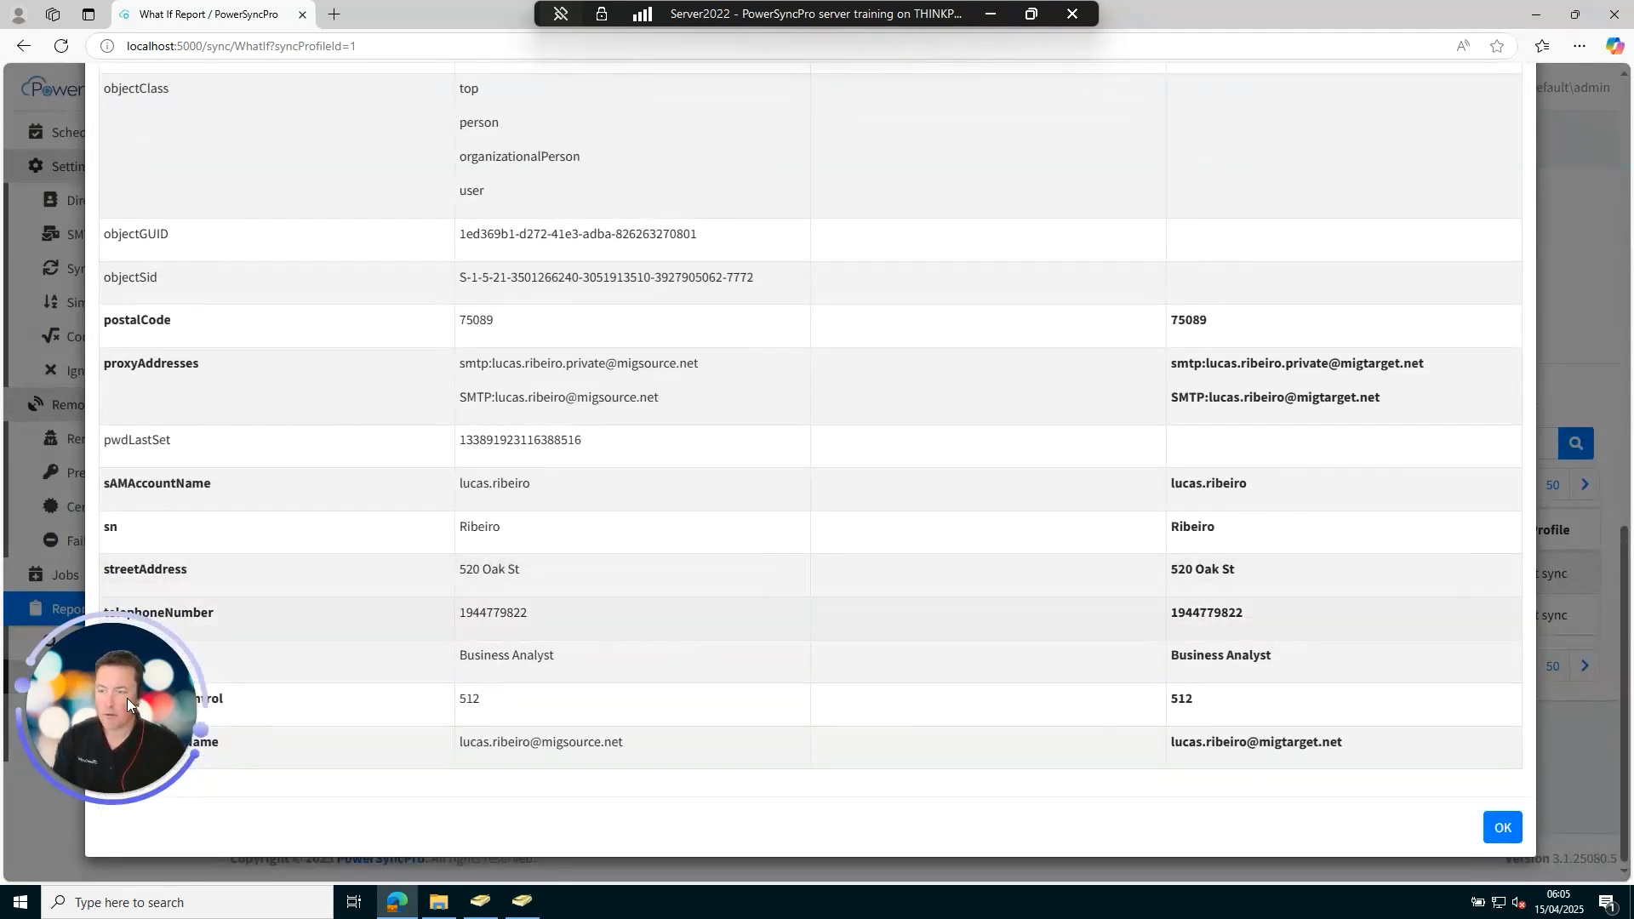
left_click_drag(125, 698, 150, 510)
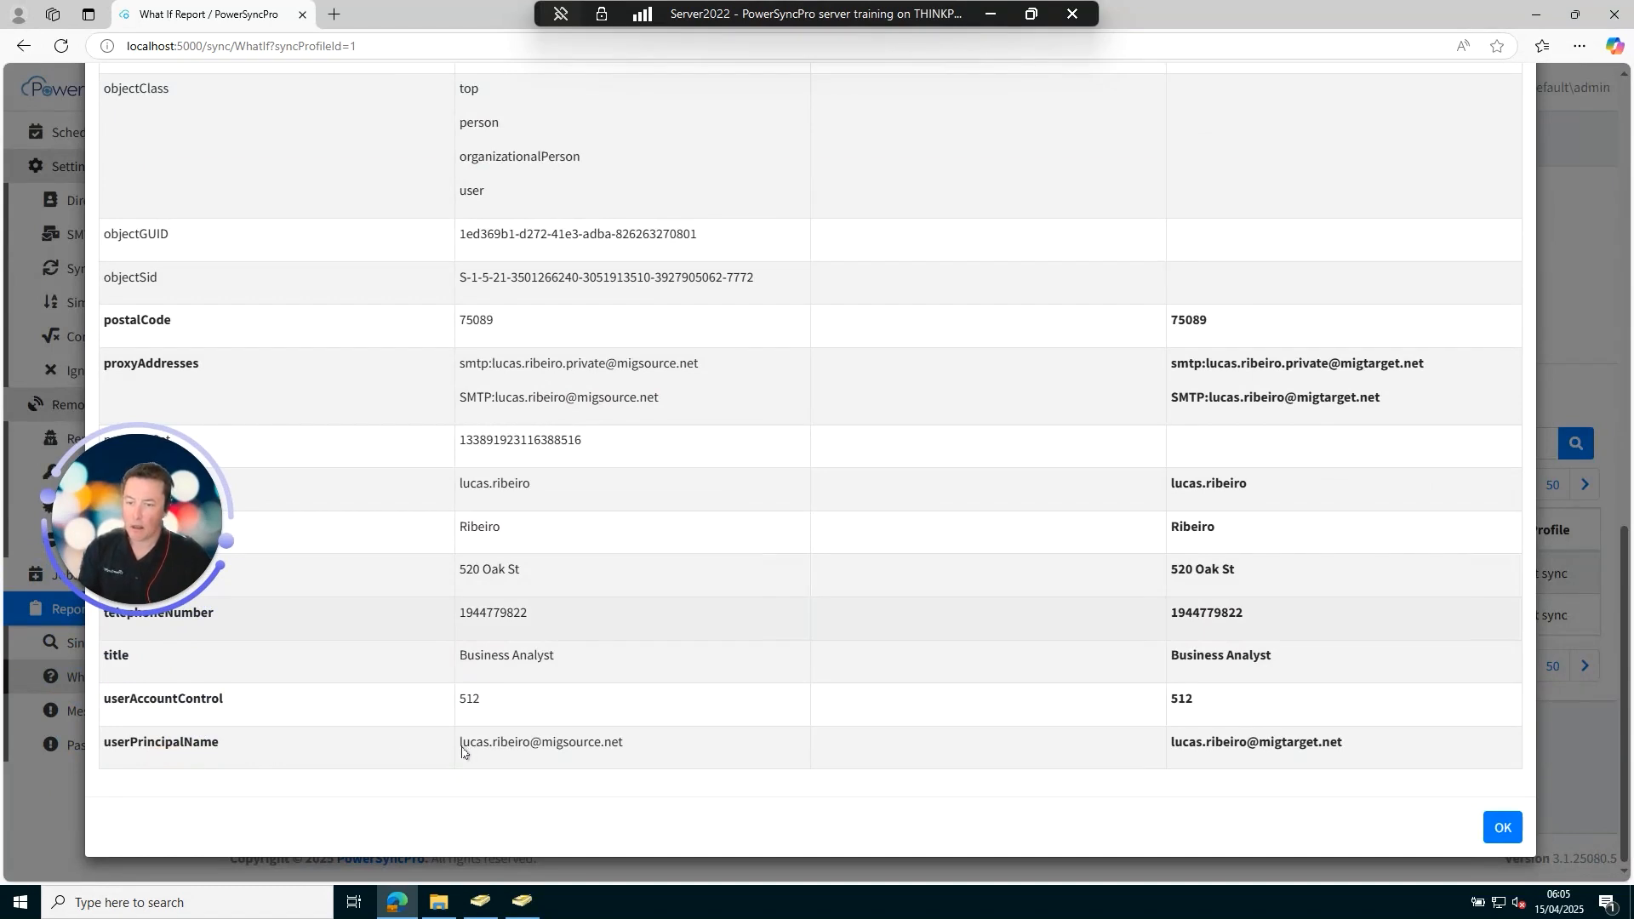
left_click_drag(481, 745, 637, 745)
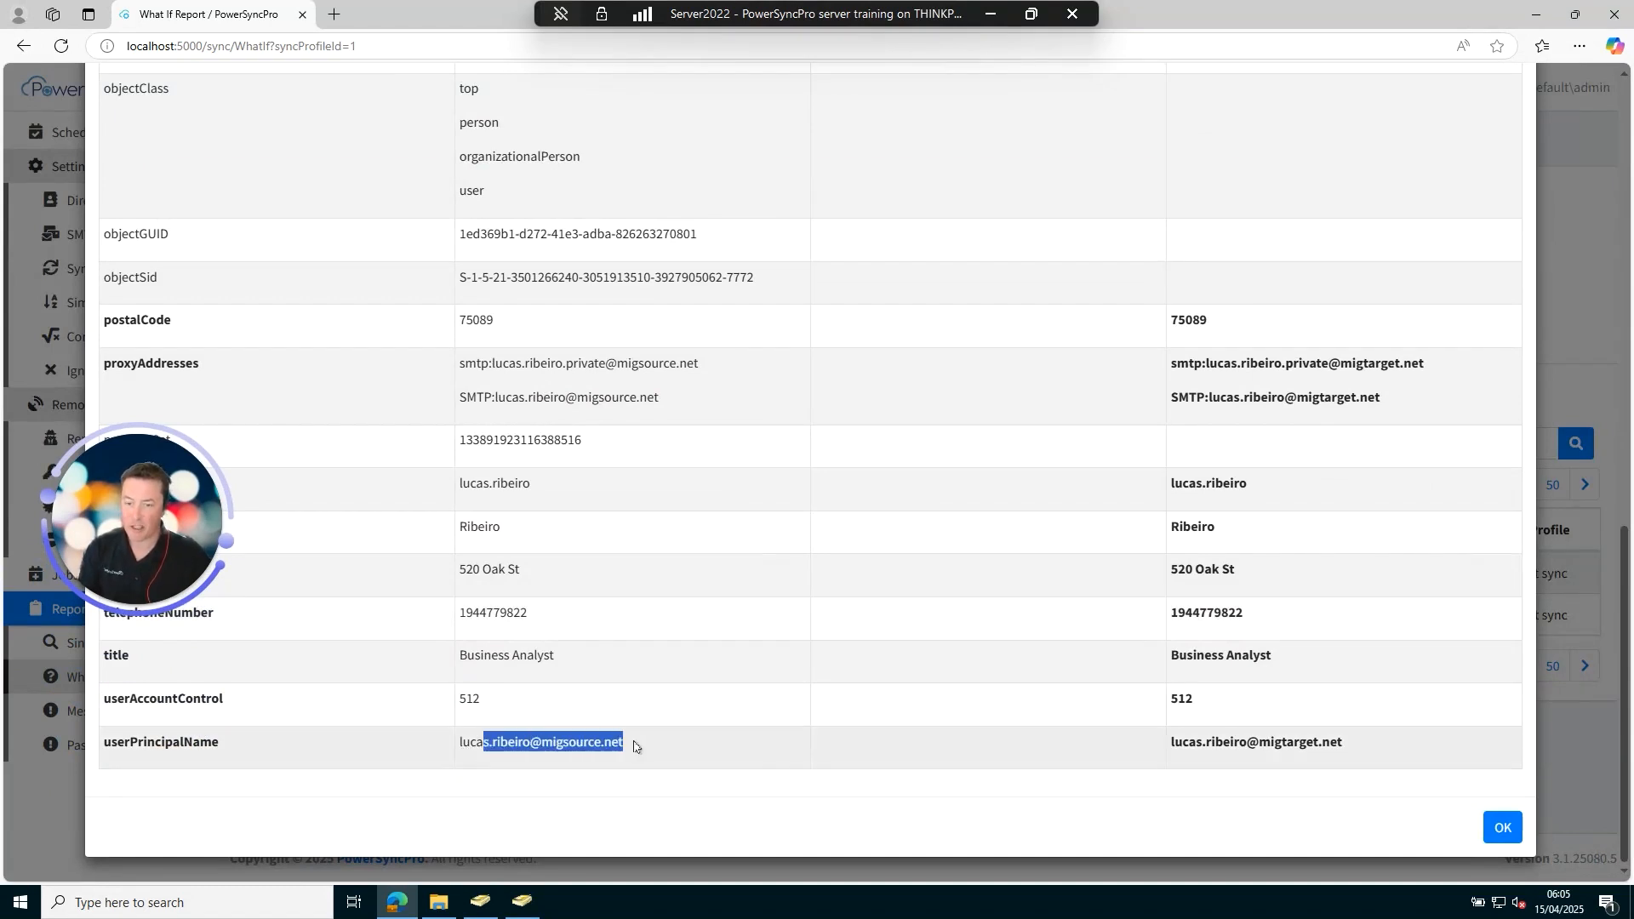
left_click(546, 755)
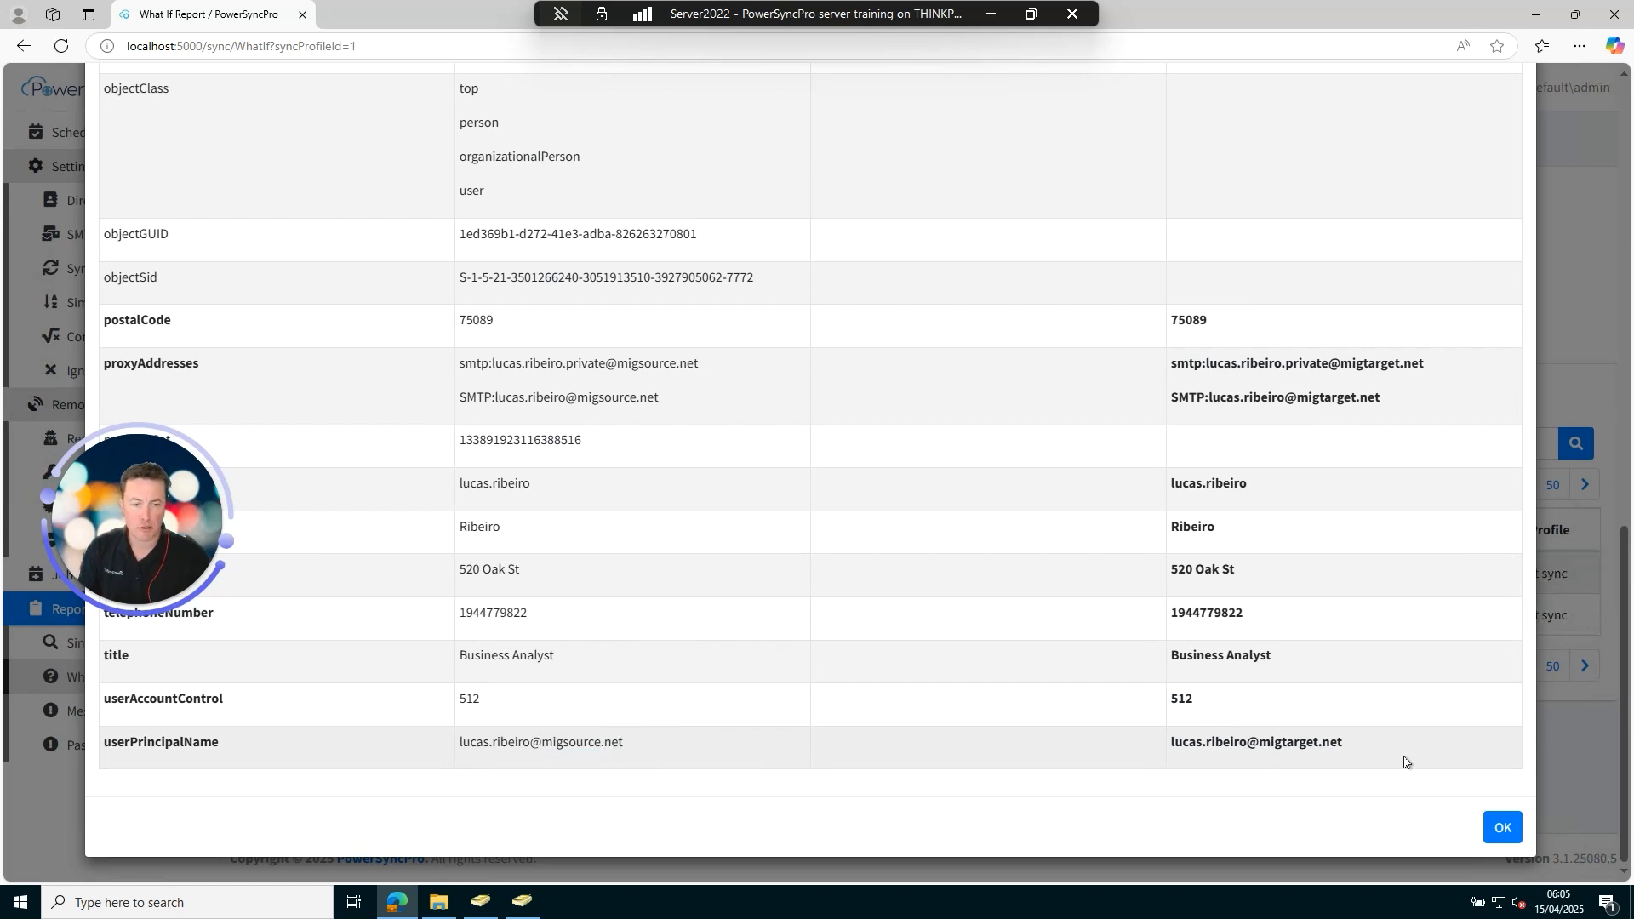
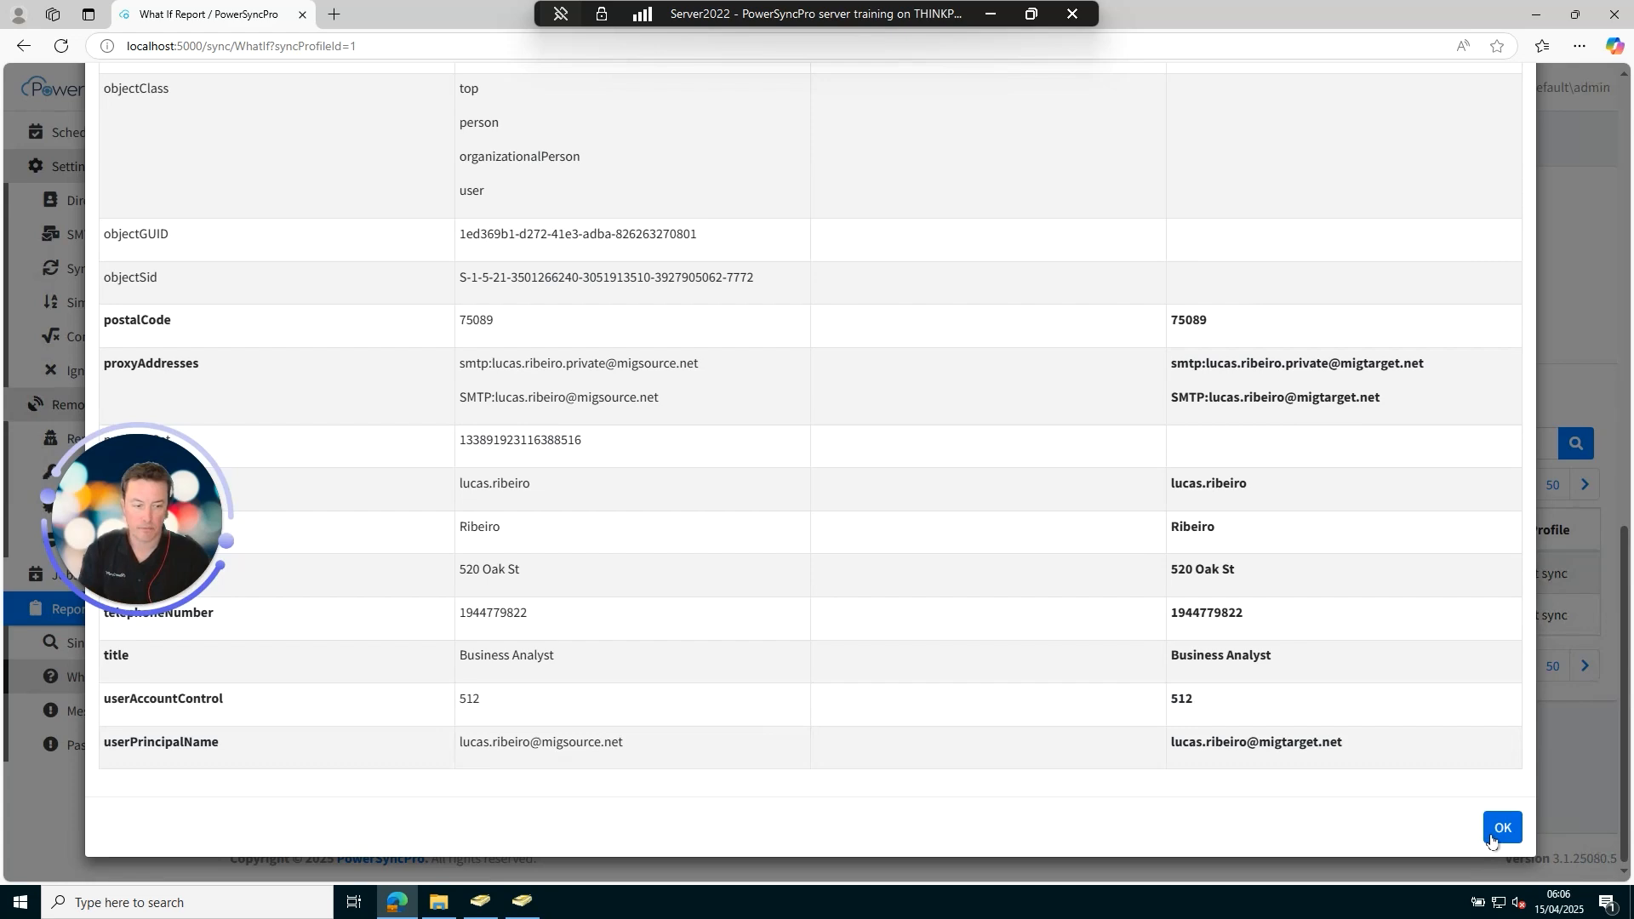
Close the user's What If details and go to the Sync Profiles list.
left_click(1500, 828)
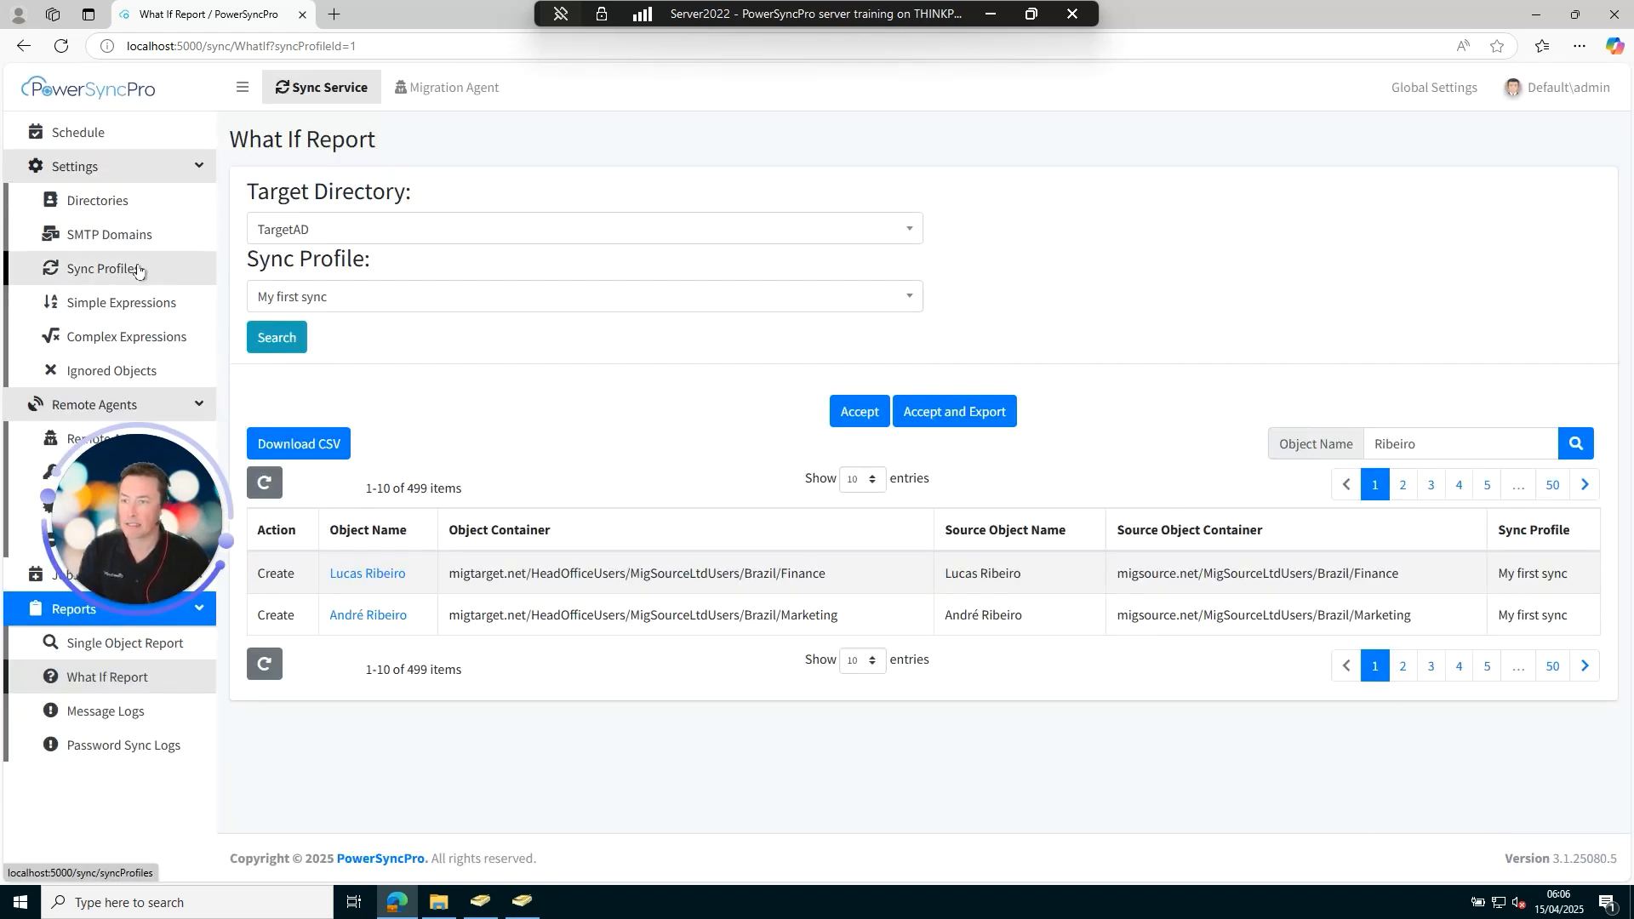
left_click(102, 268)
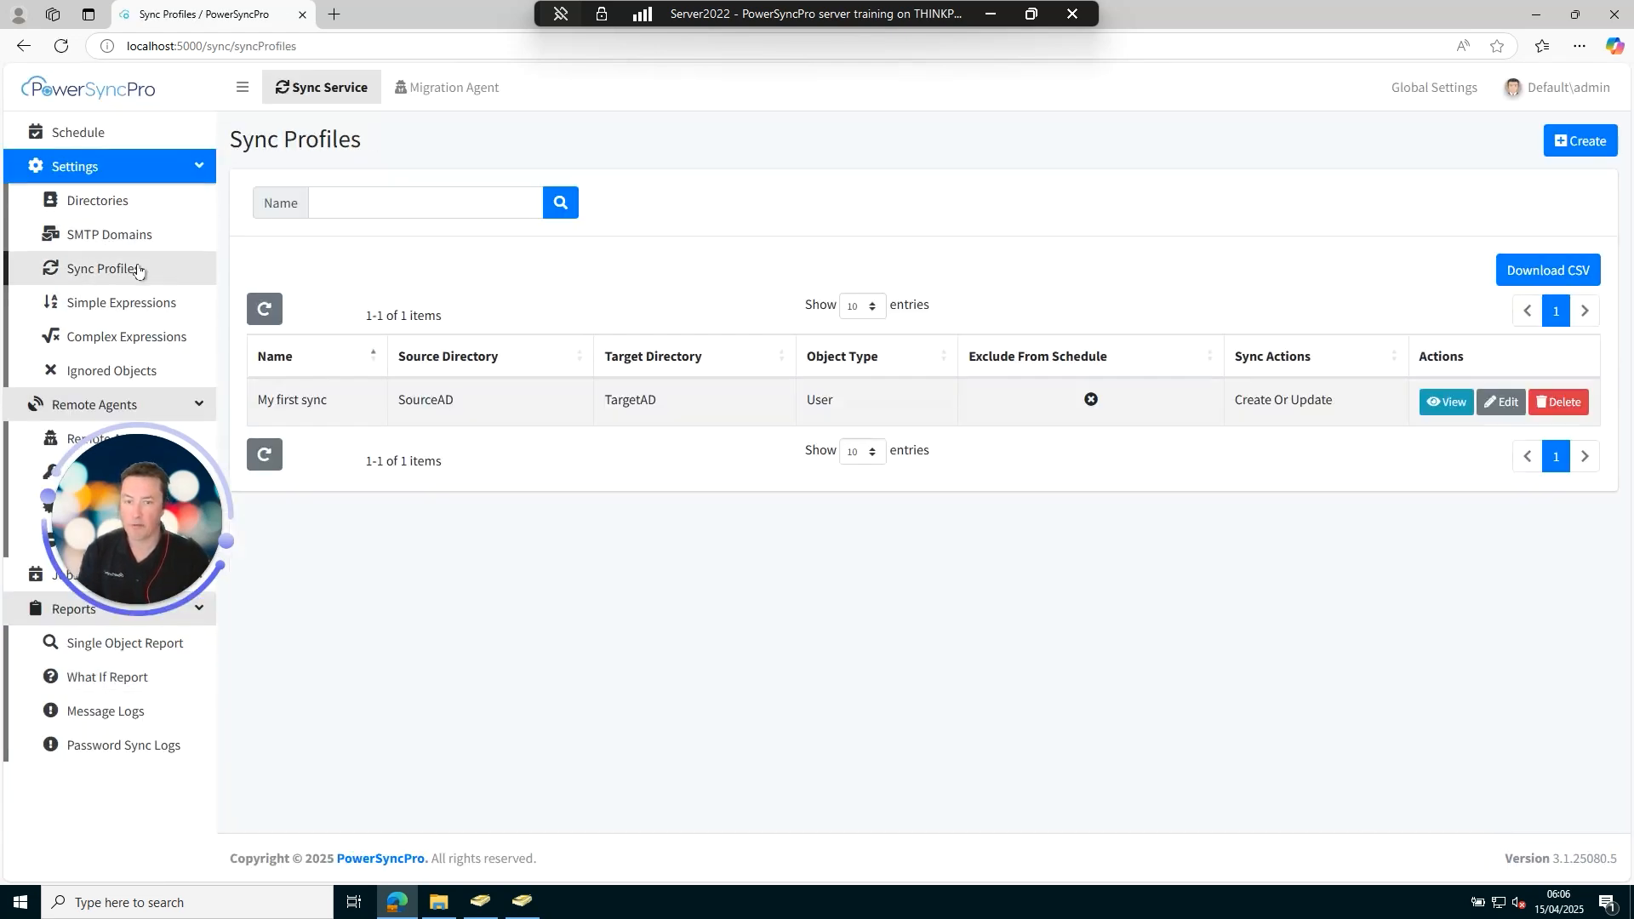
Inspect My first sync's userPrincipalName match rule, leaving it at (None), then view Complex Expressions.
left_click(1500, 401)
left_click(434, 393)
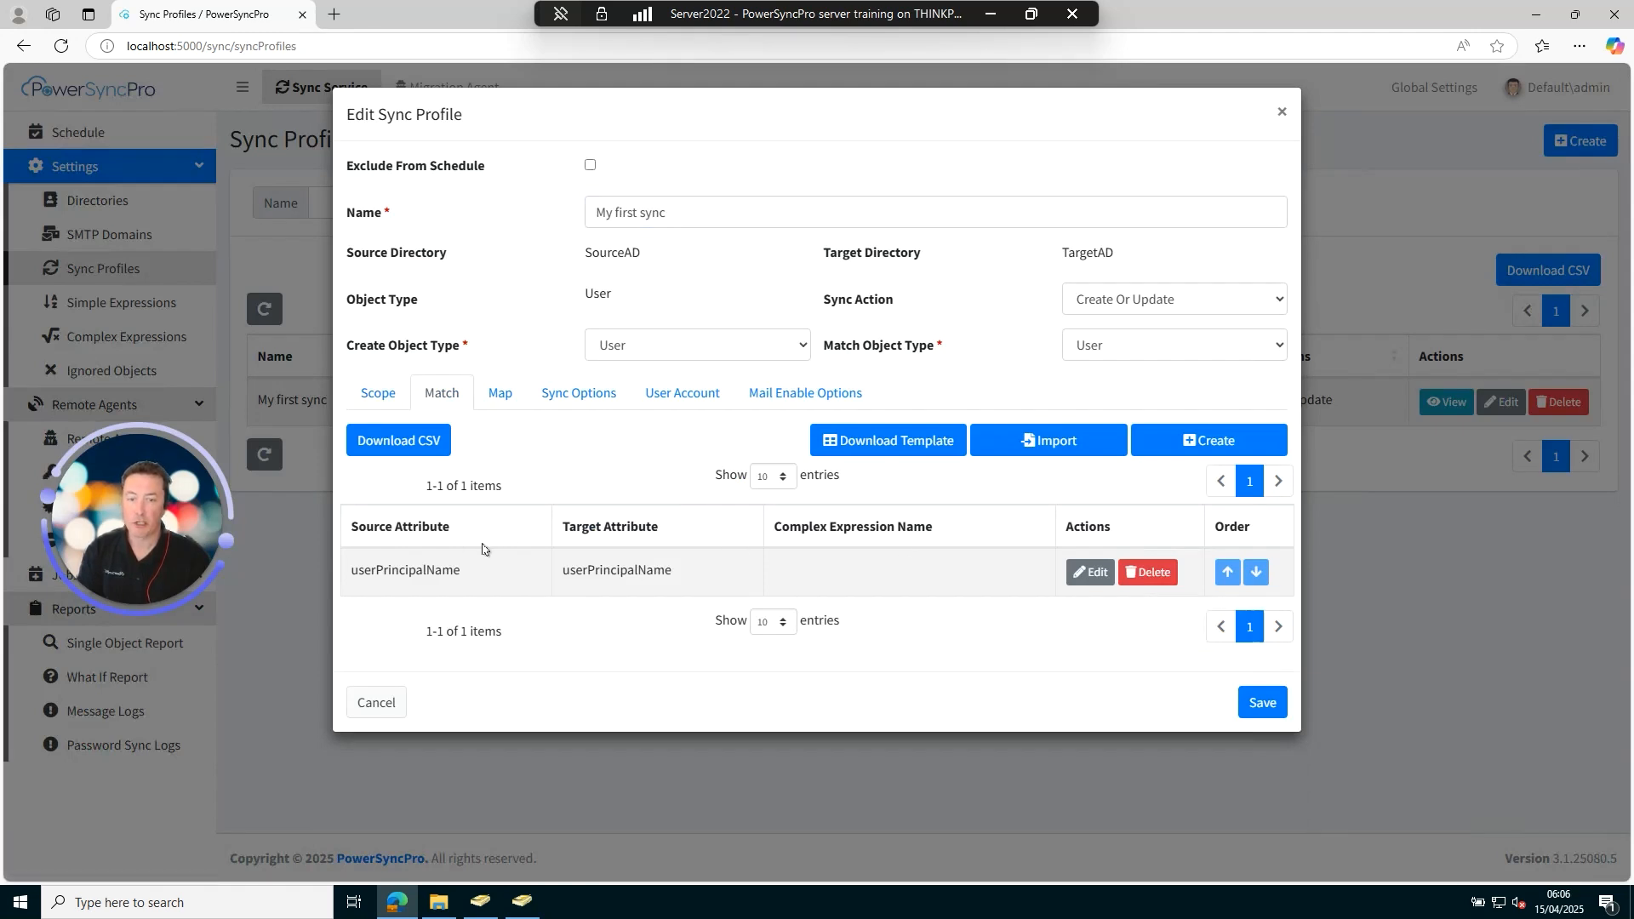
left_click(1090, 571)
left_click(703, 264)
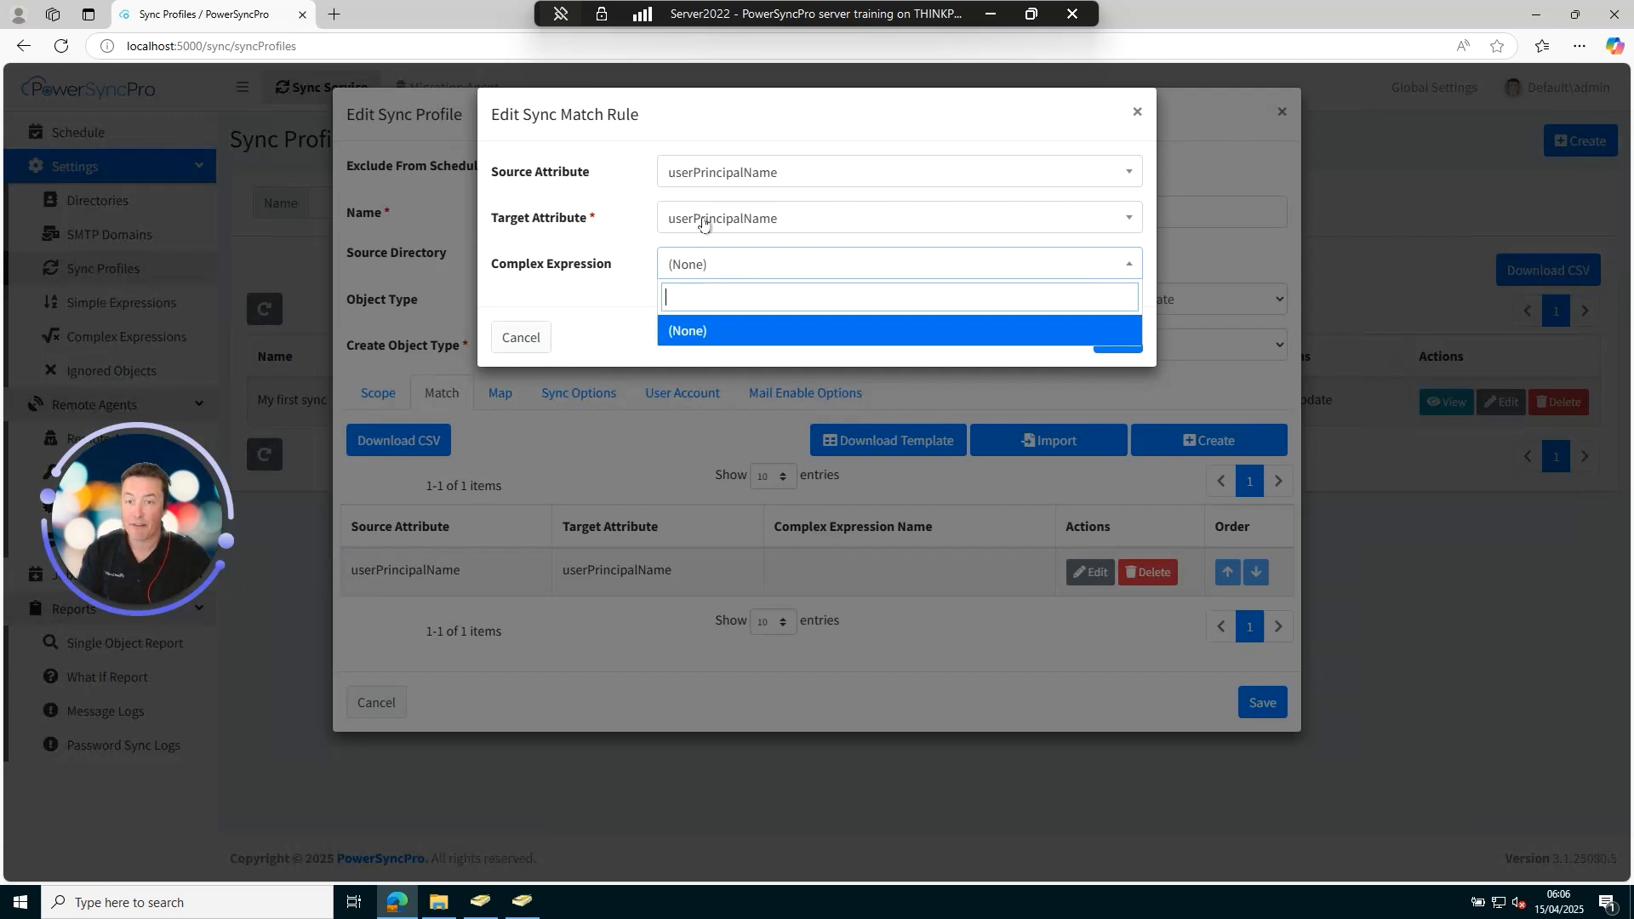
left_click(554, 359)
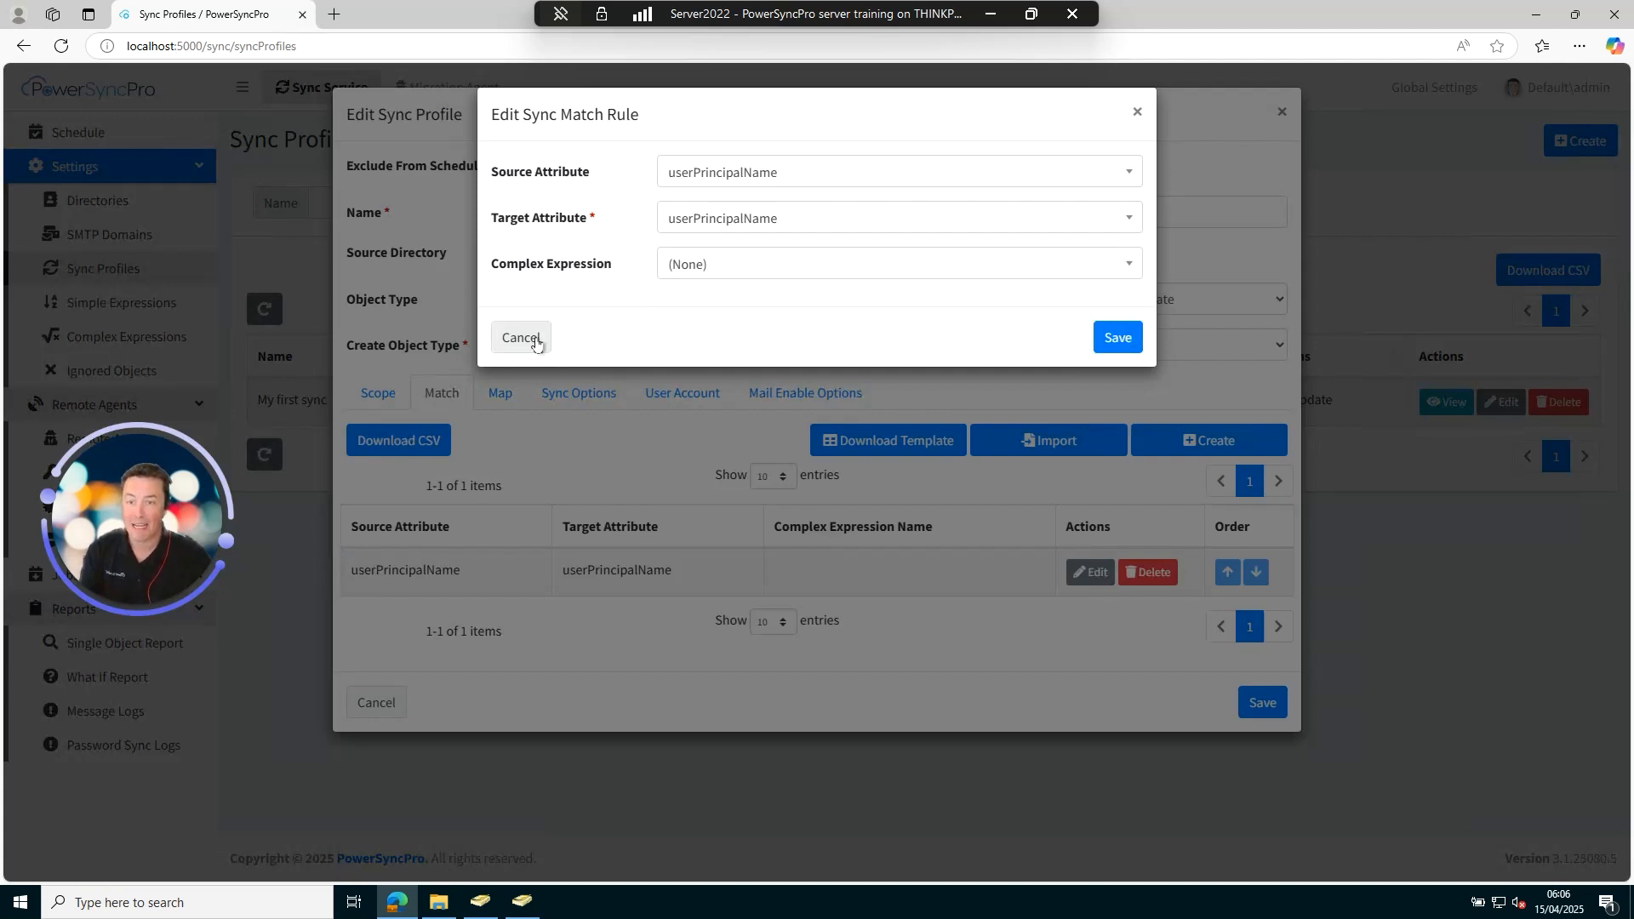
left_click(516, 337)
left_click(377, 703)
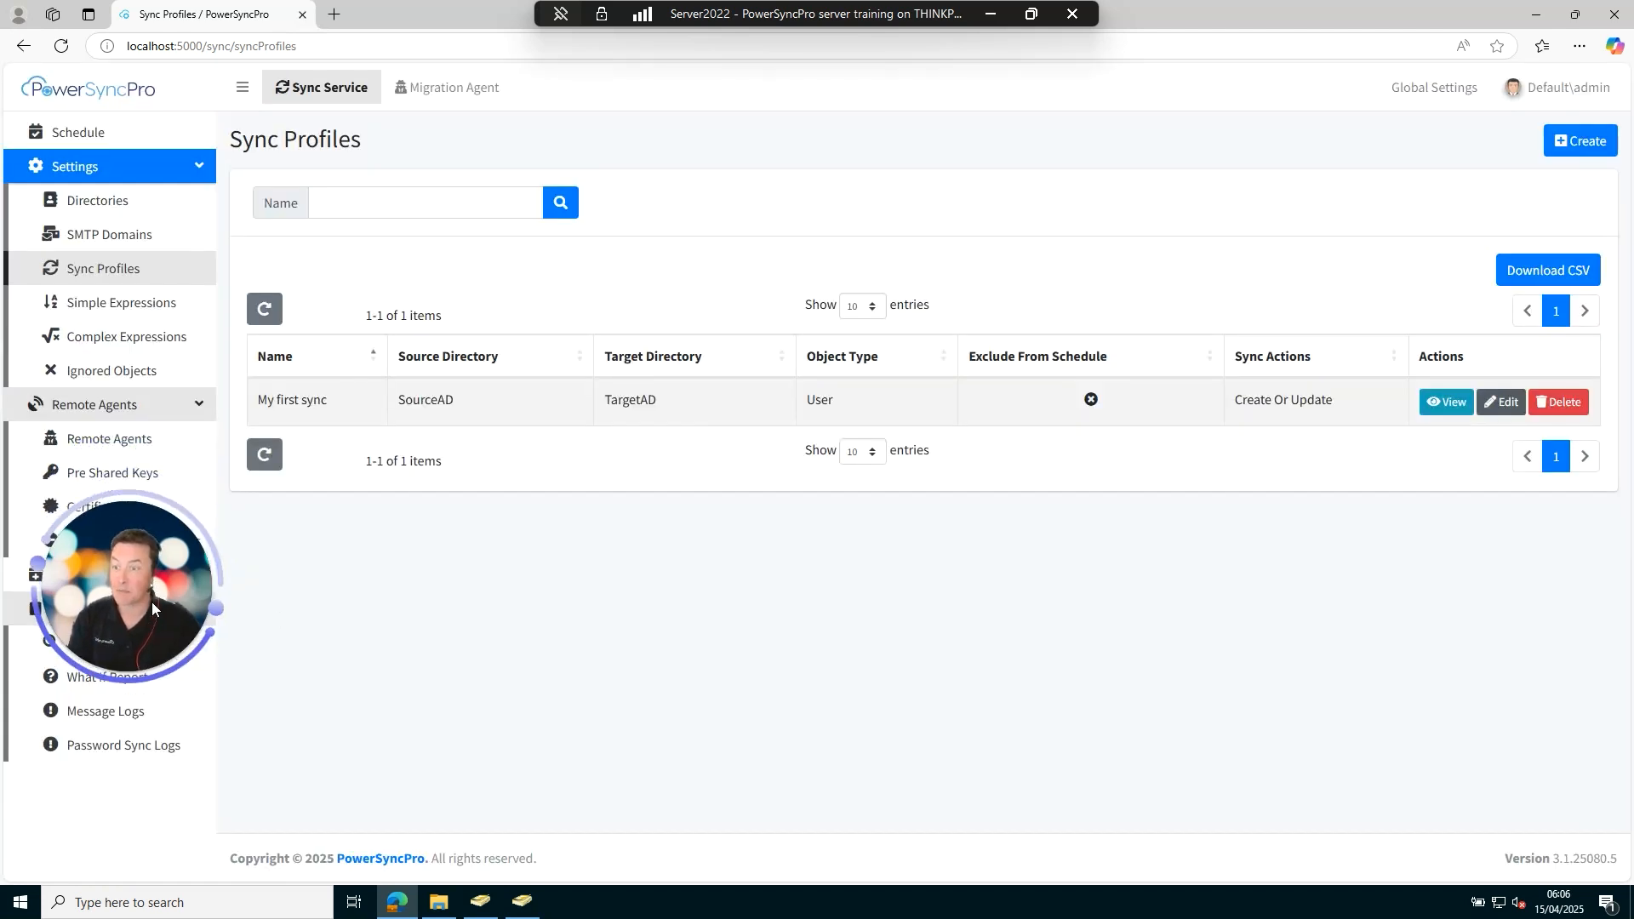
left_click(126, 339)
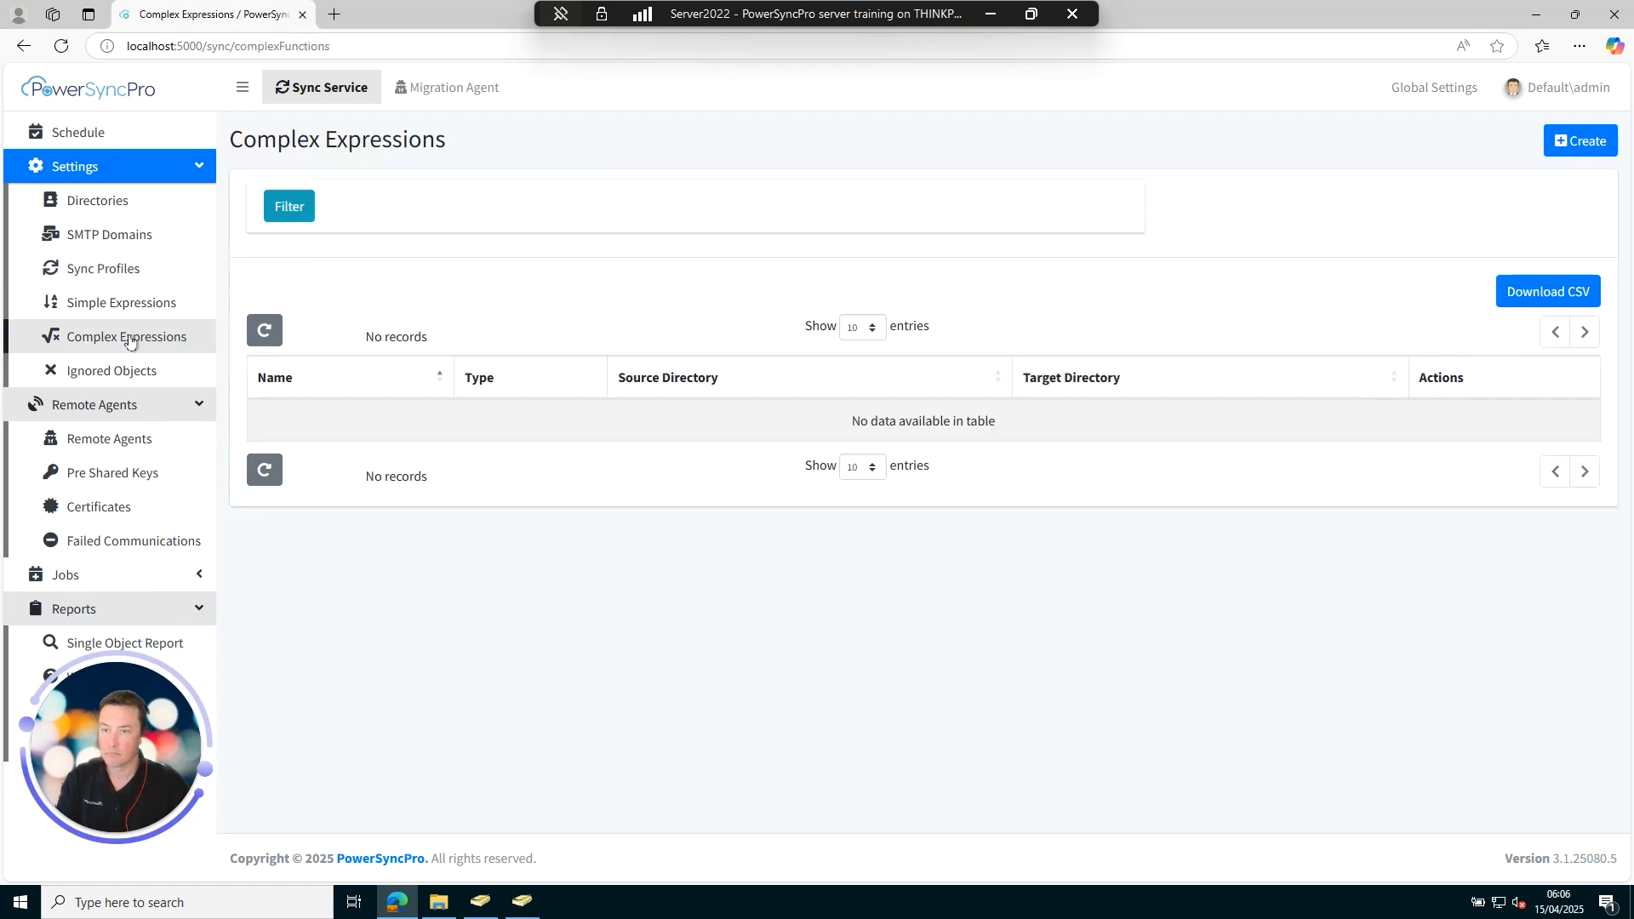
Create the Matching expression 'Match to migtarget.net' from SourceAD to TargetAD and save it.
left_click(1584, 141)
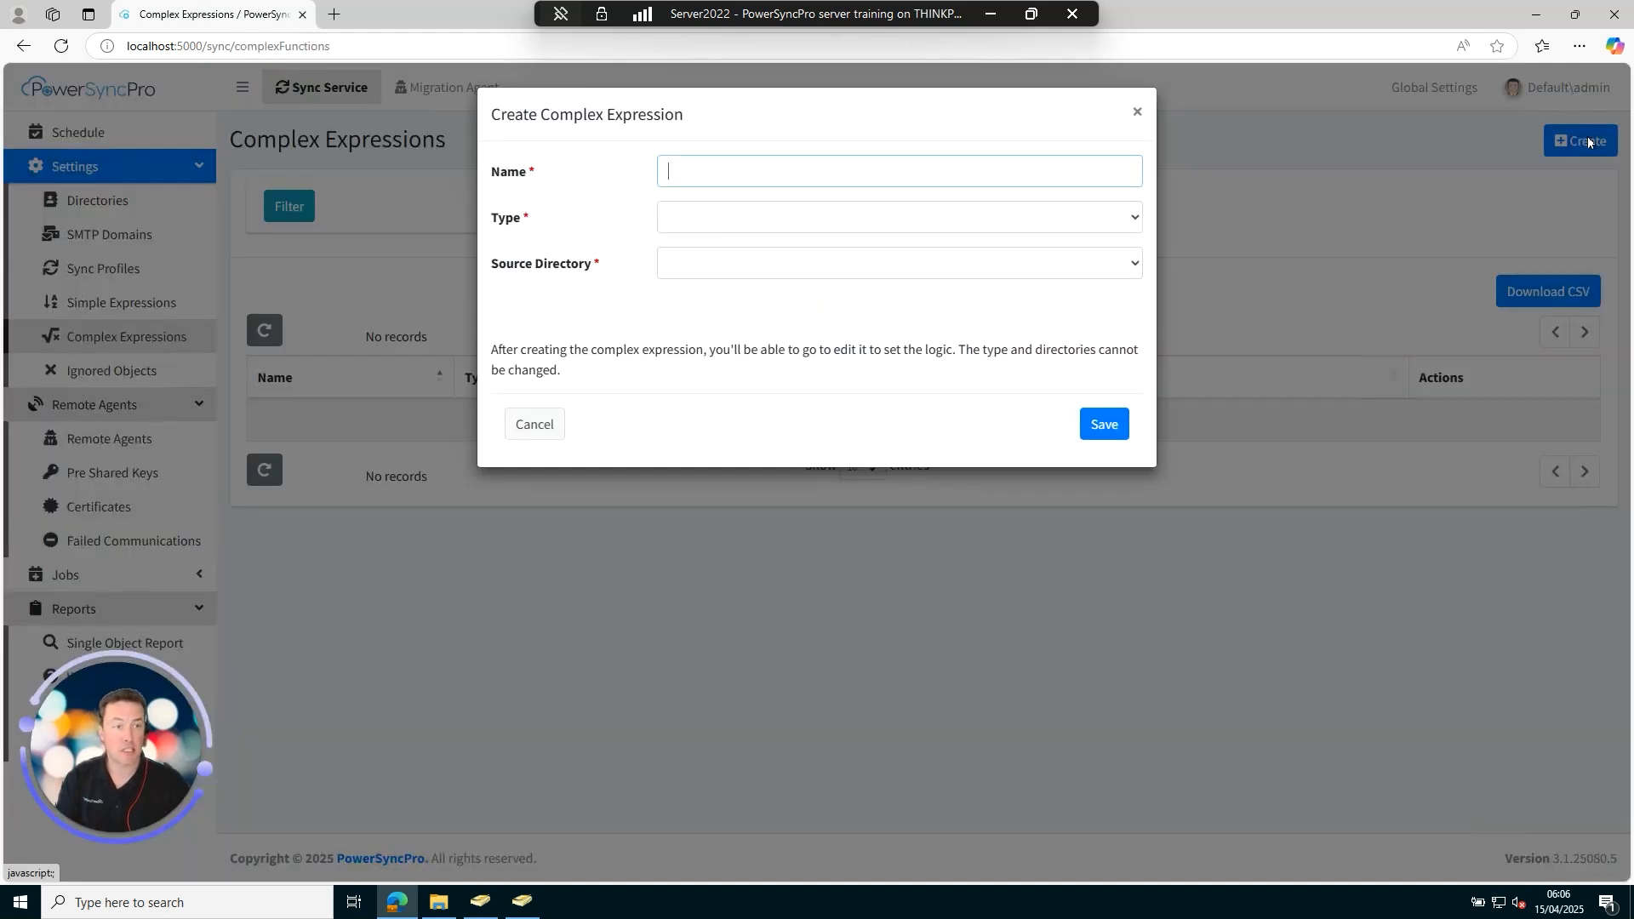
left_click(747, 171)
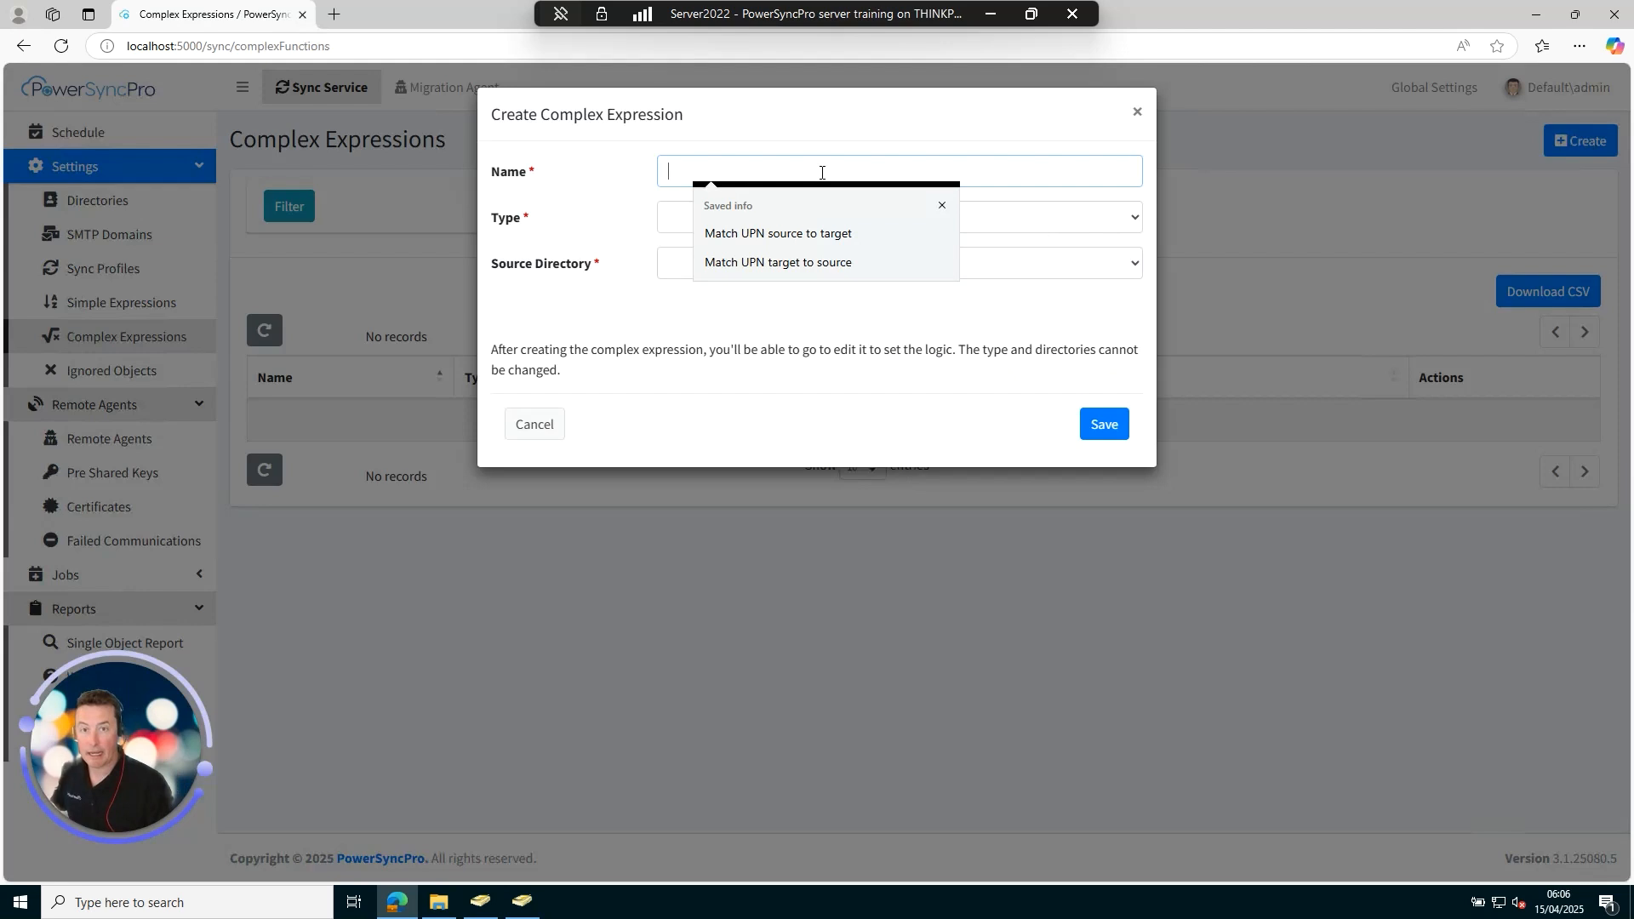
type("Mac")
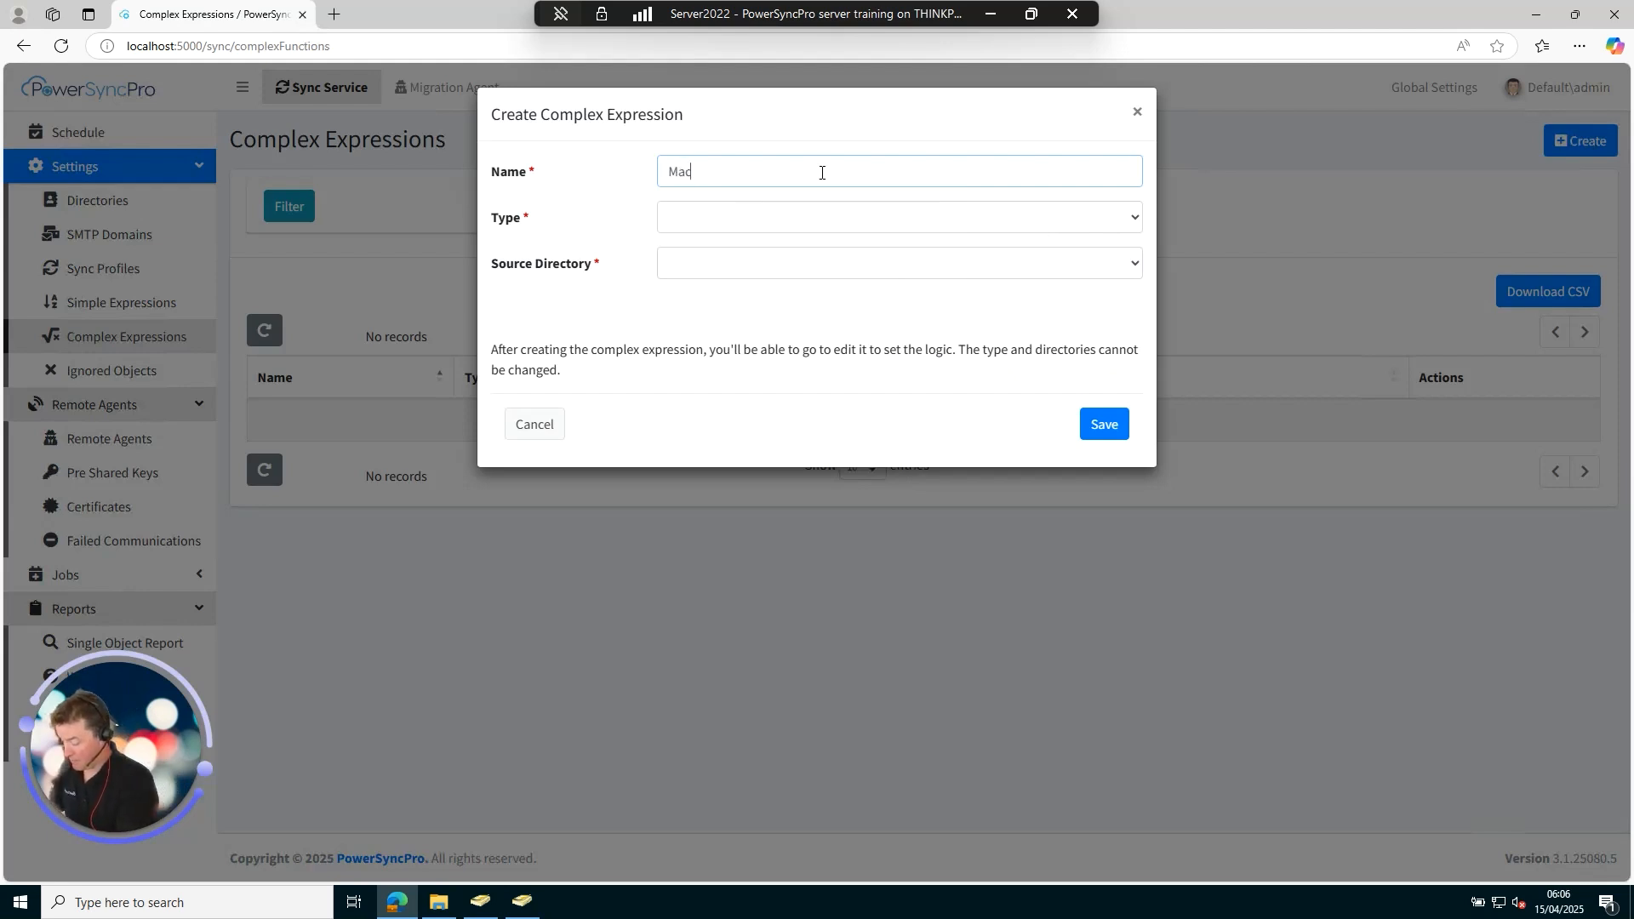
key("BackSpace")
type("tch")
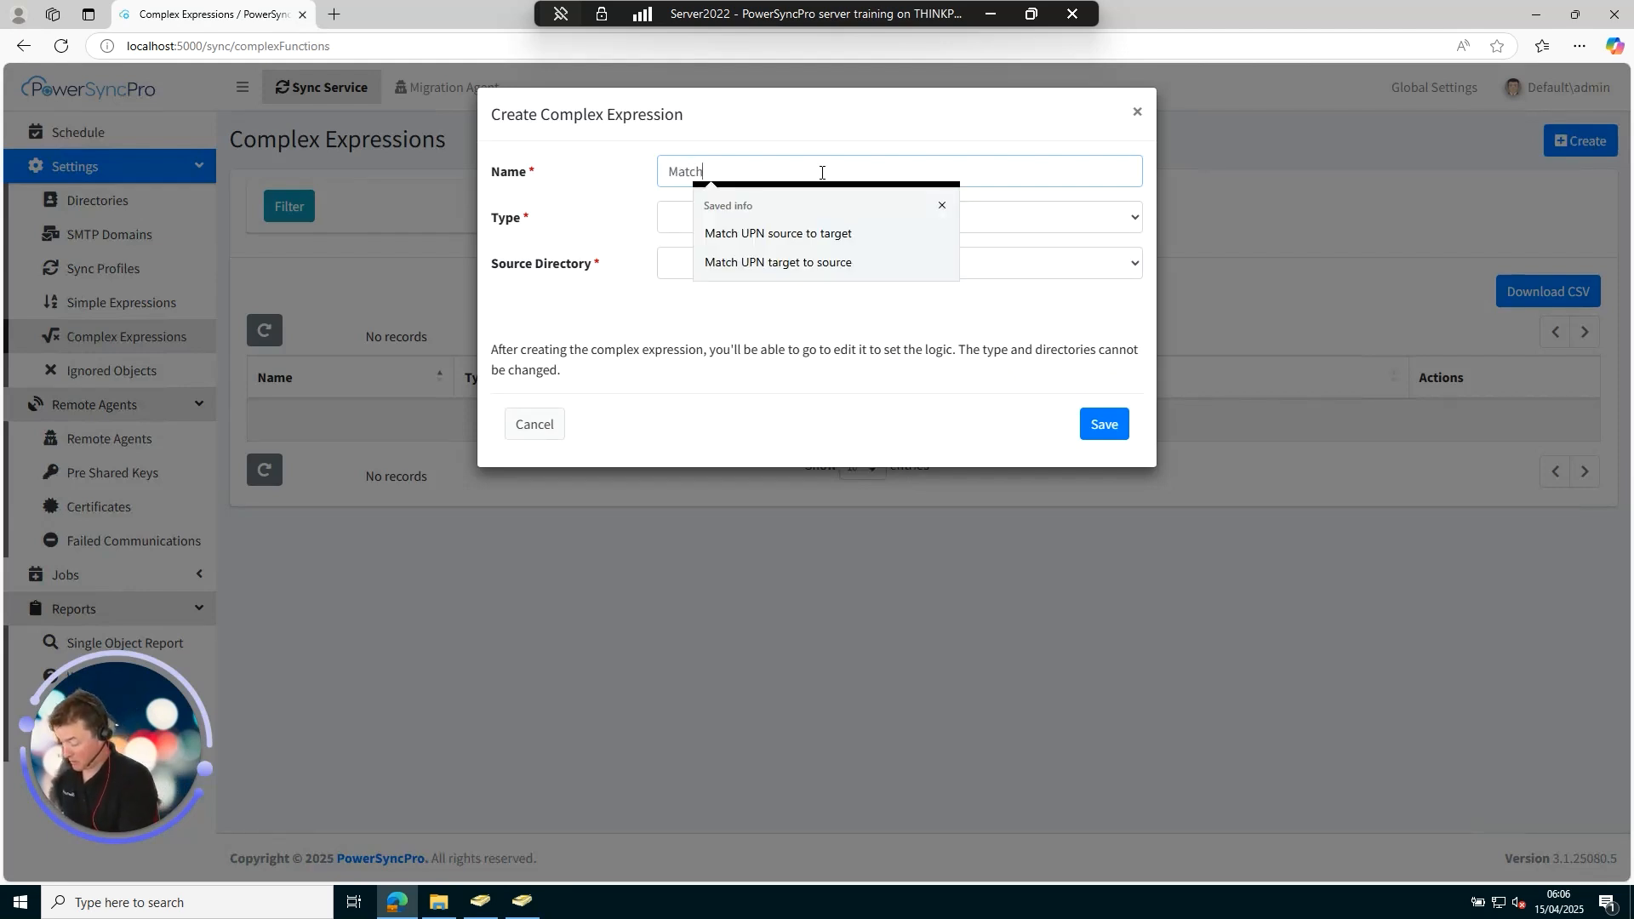
type(" to migtar")
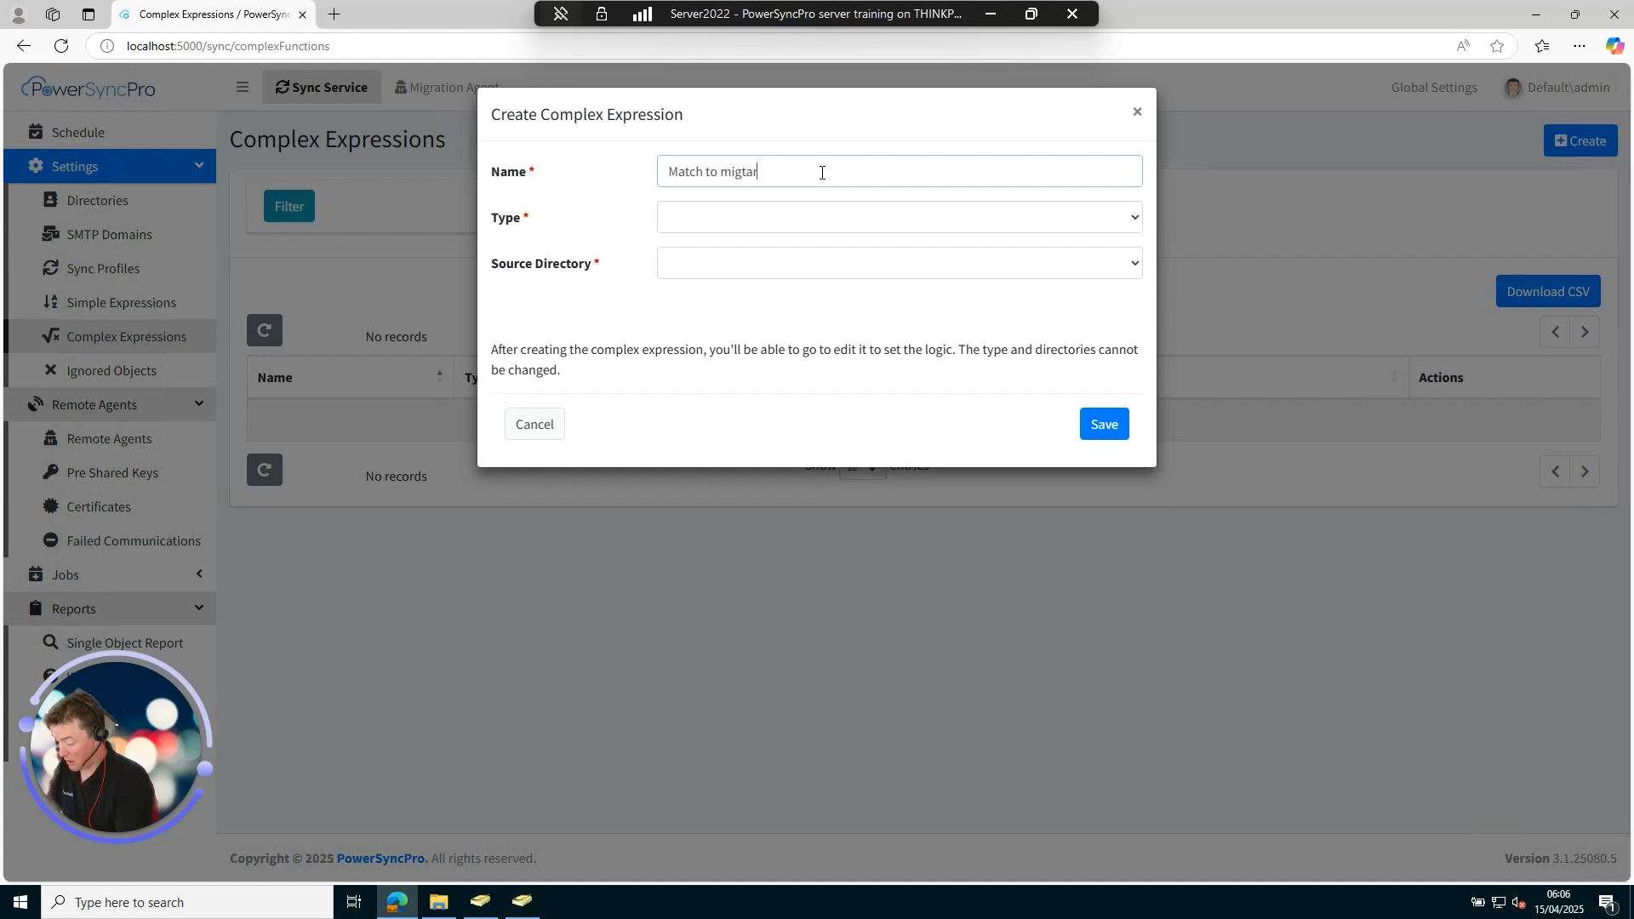
type("get.net")
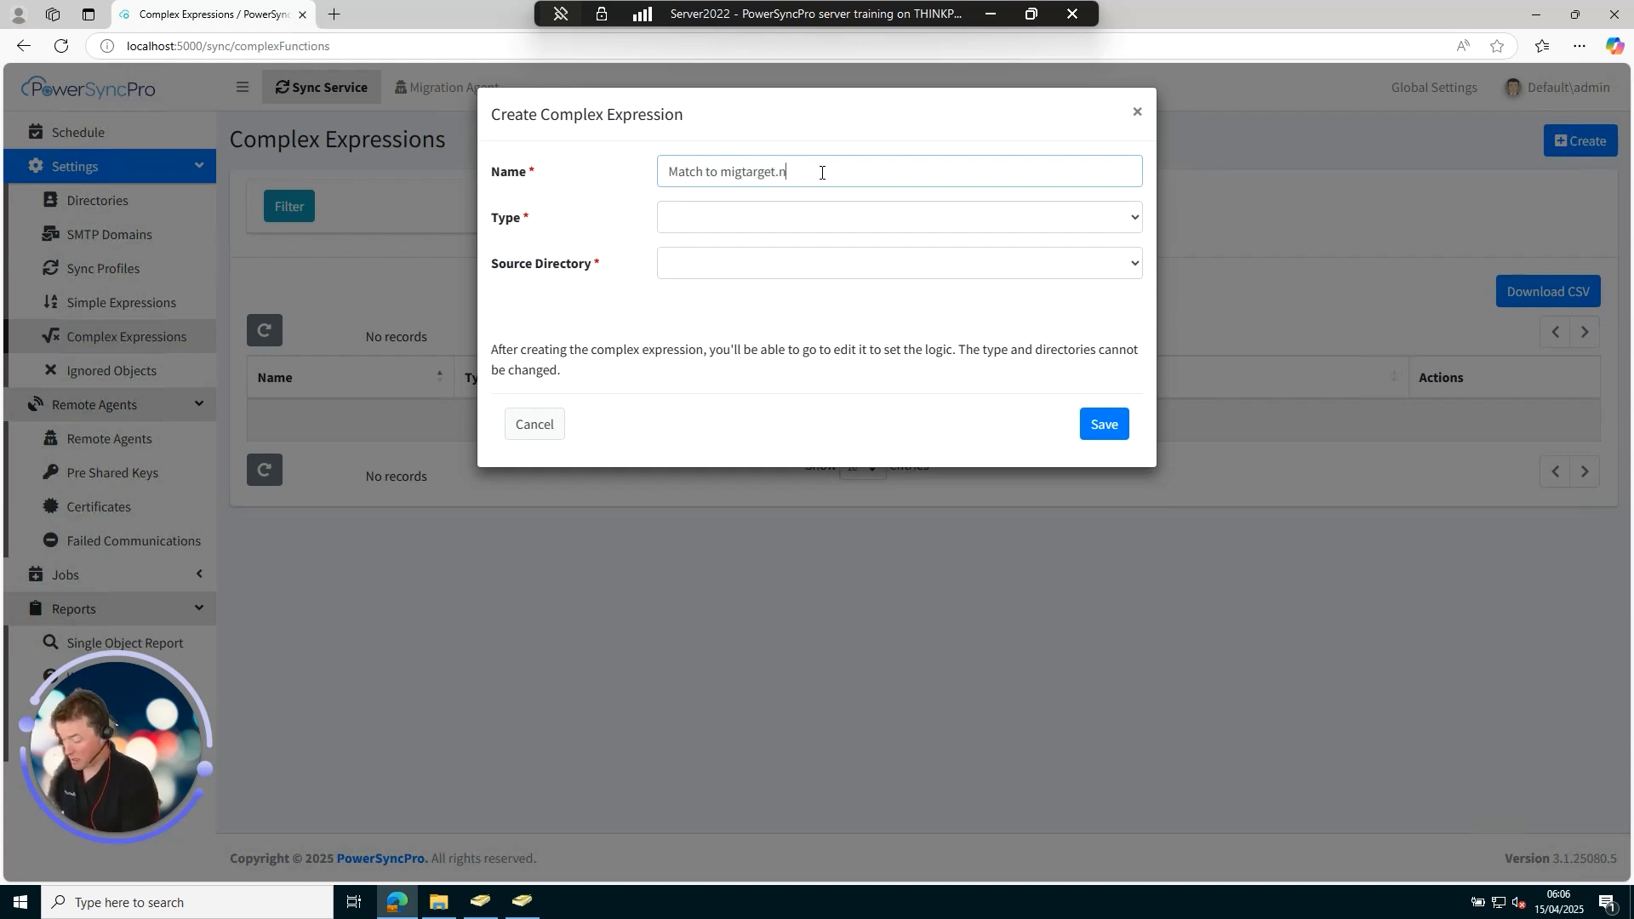
left_click(768, 216)
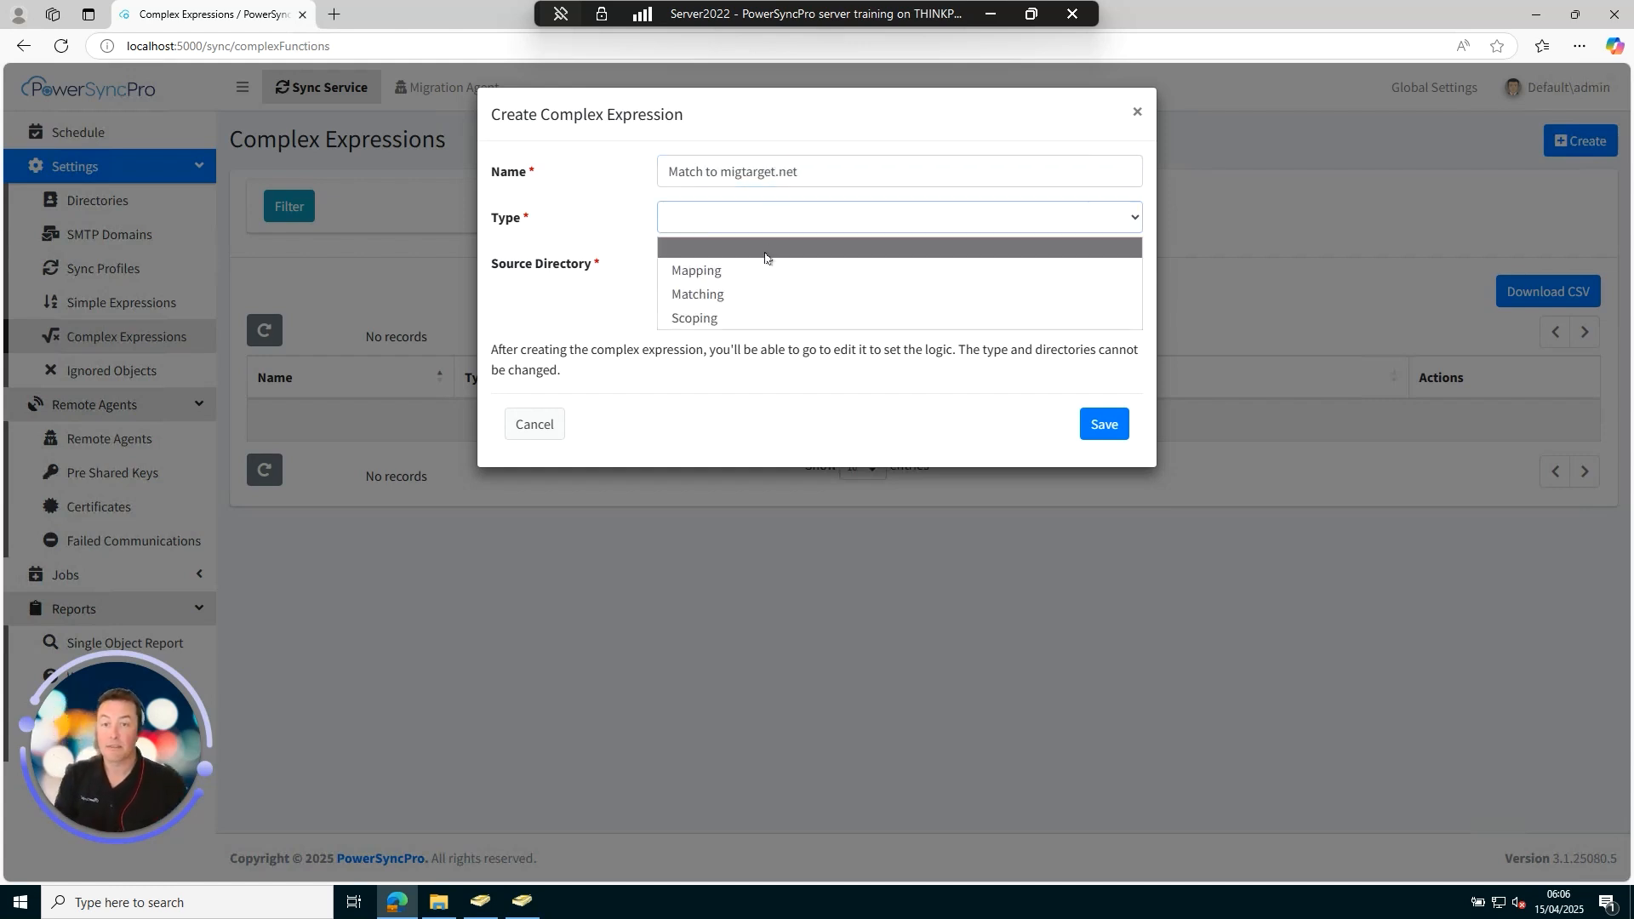
left_click(736, 295)
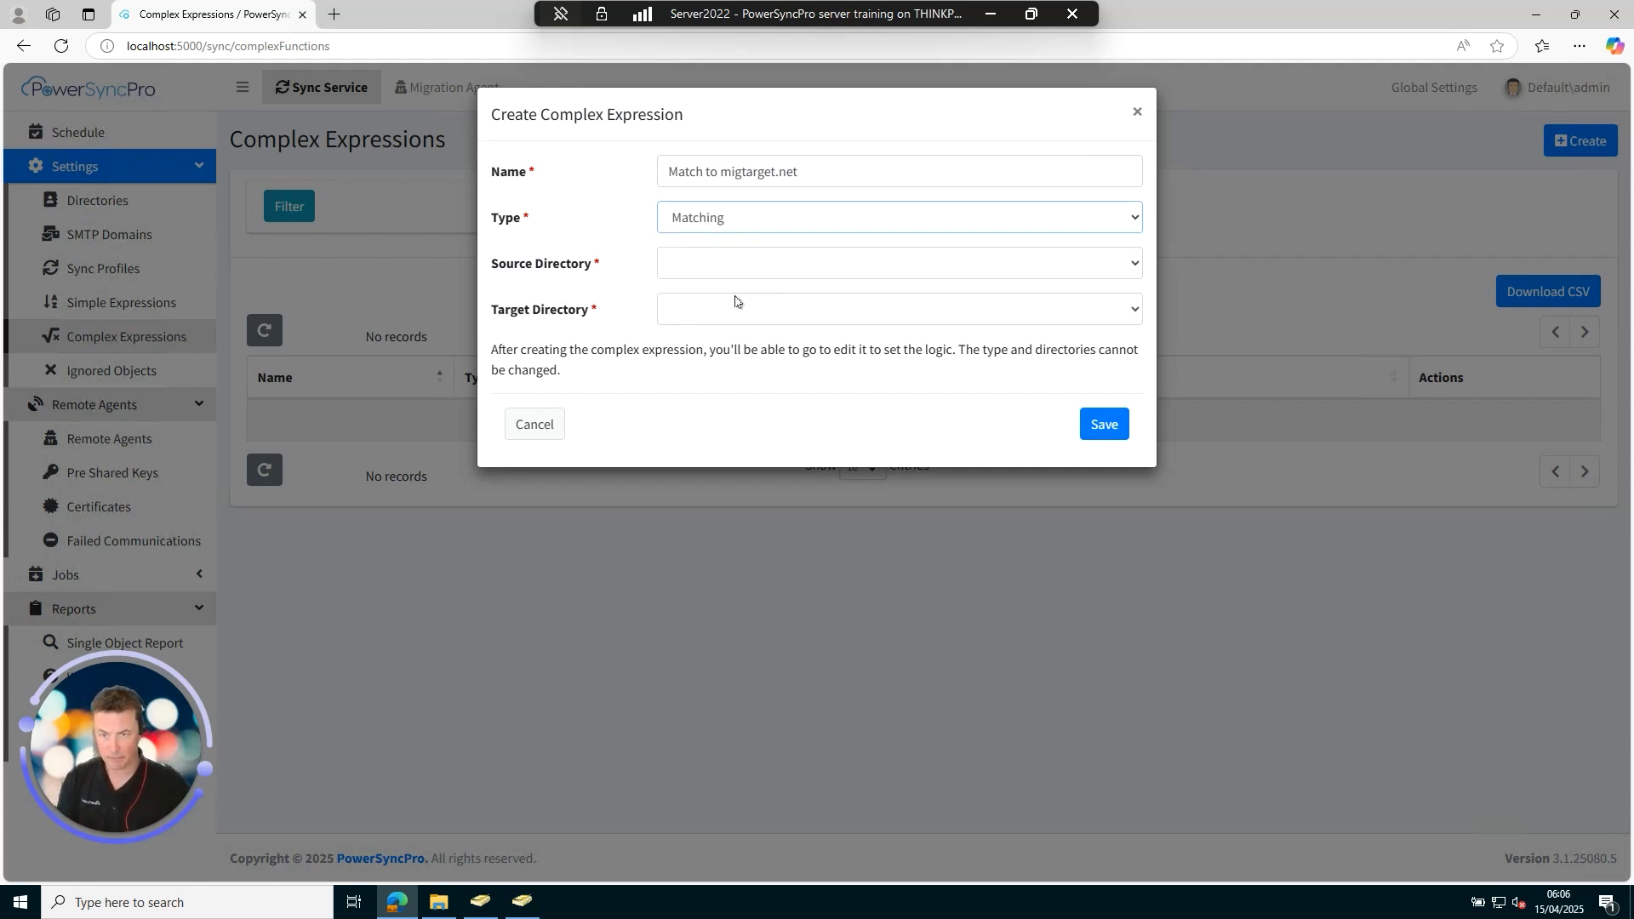
left_click(728, 265)
left_click(726, 318)
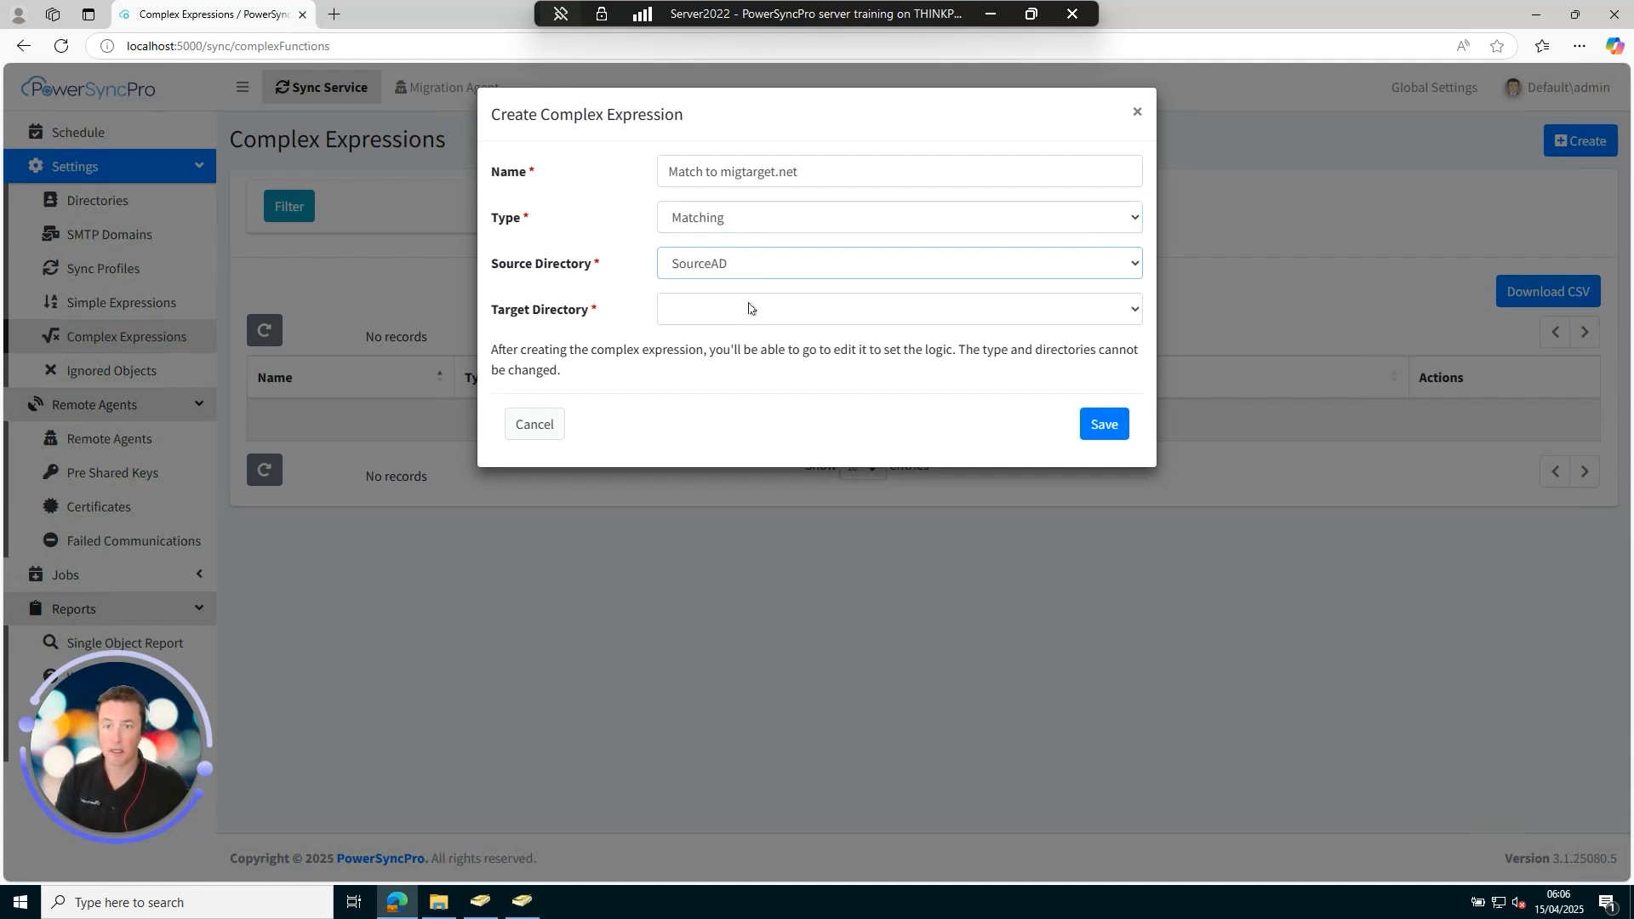
left_click(751, 309)
left_click(724, 385)
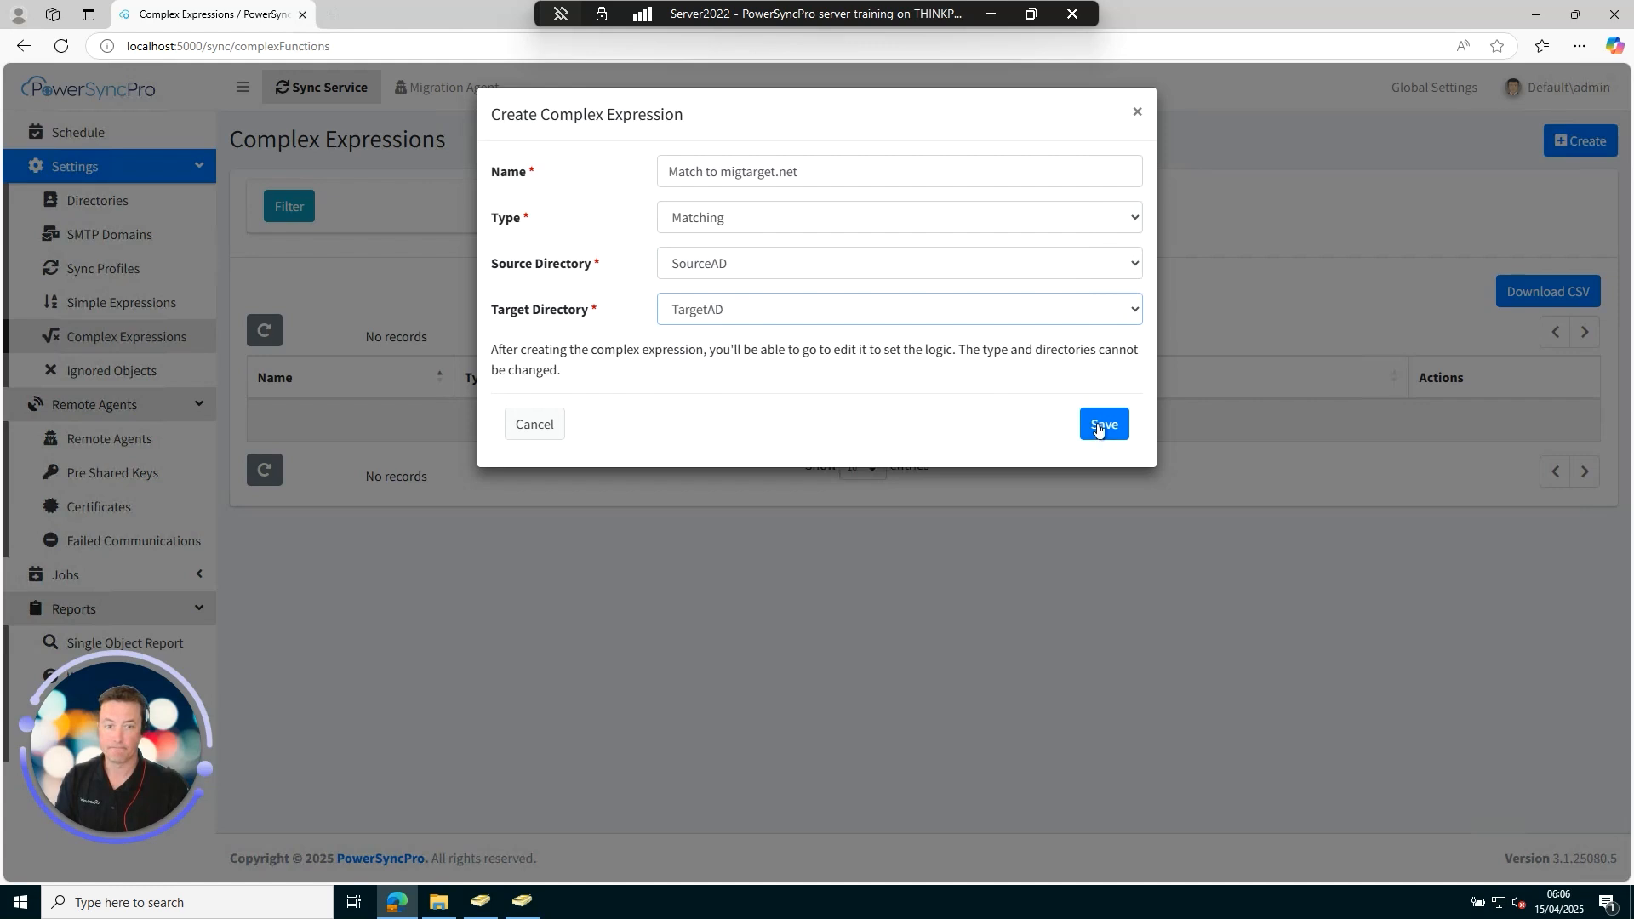
left_click(1106, 428)
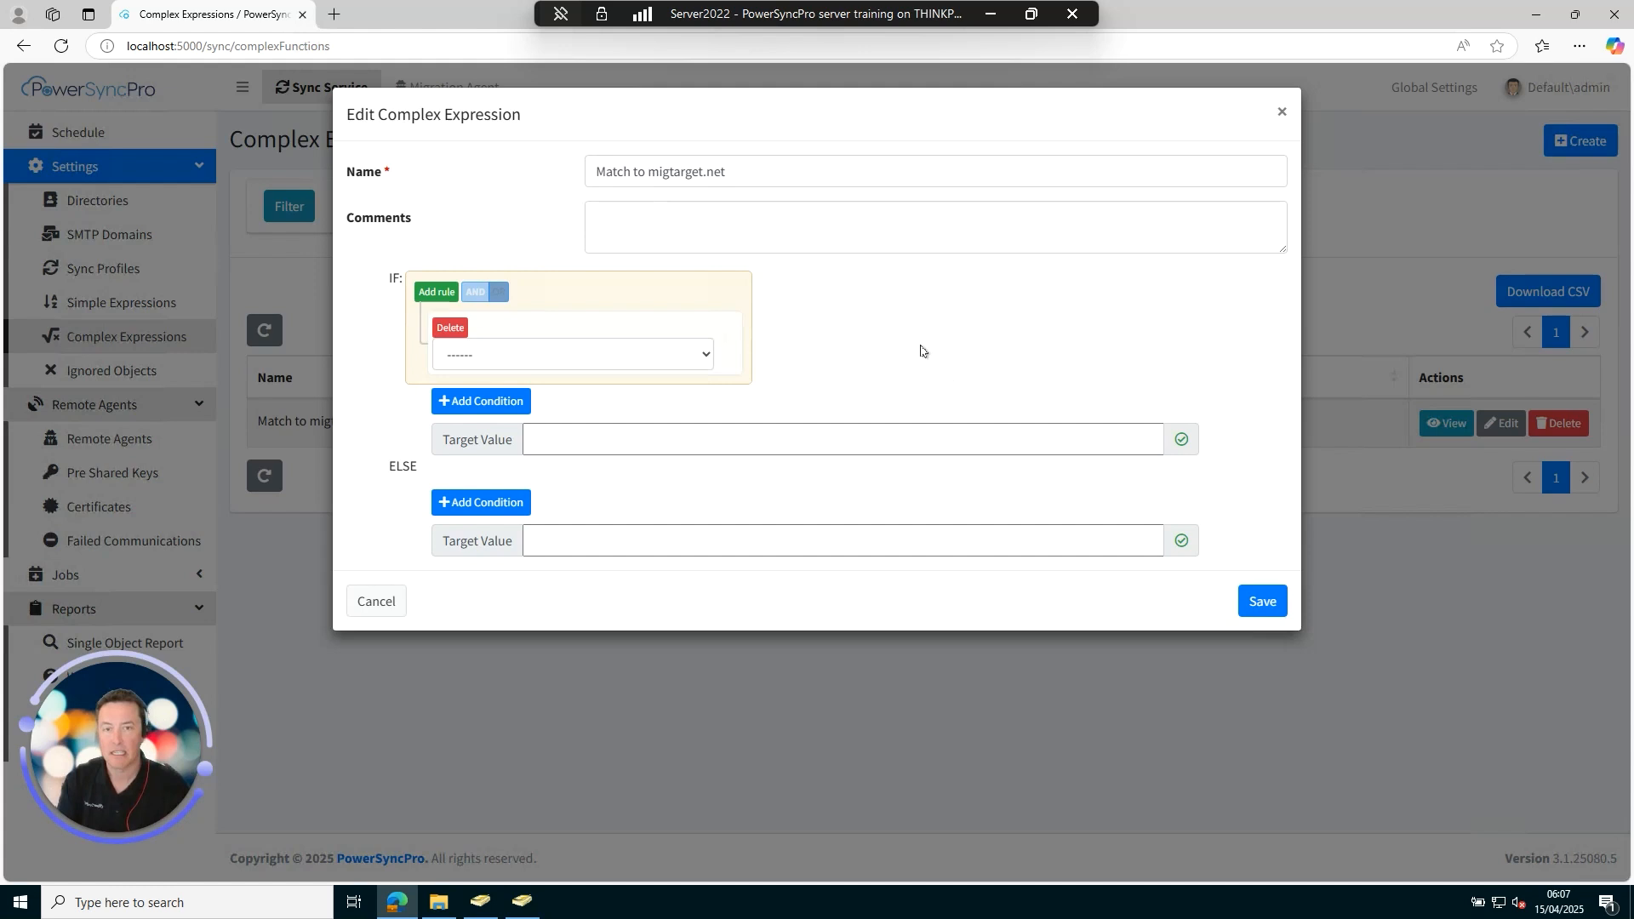
Set the IF condition to Matching Source Attribute Value ends with 'migsource.net'.
left_click(591, 364)
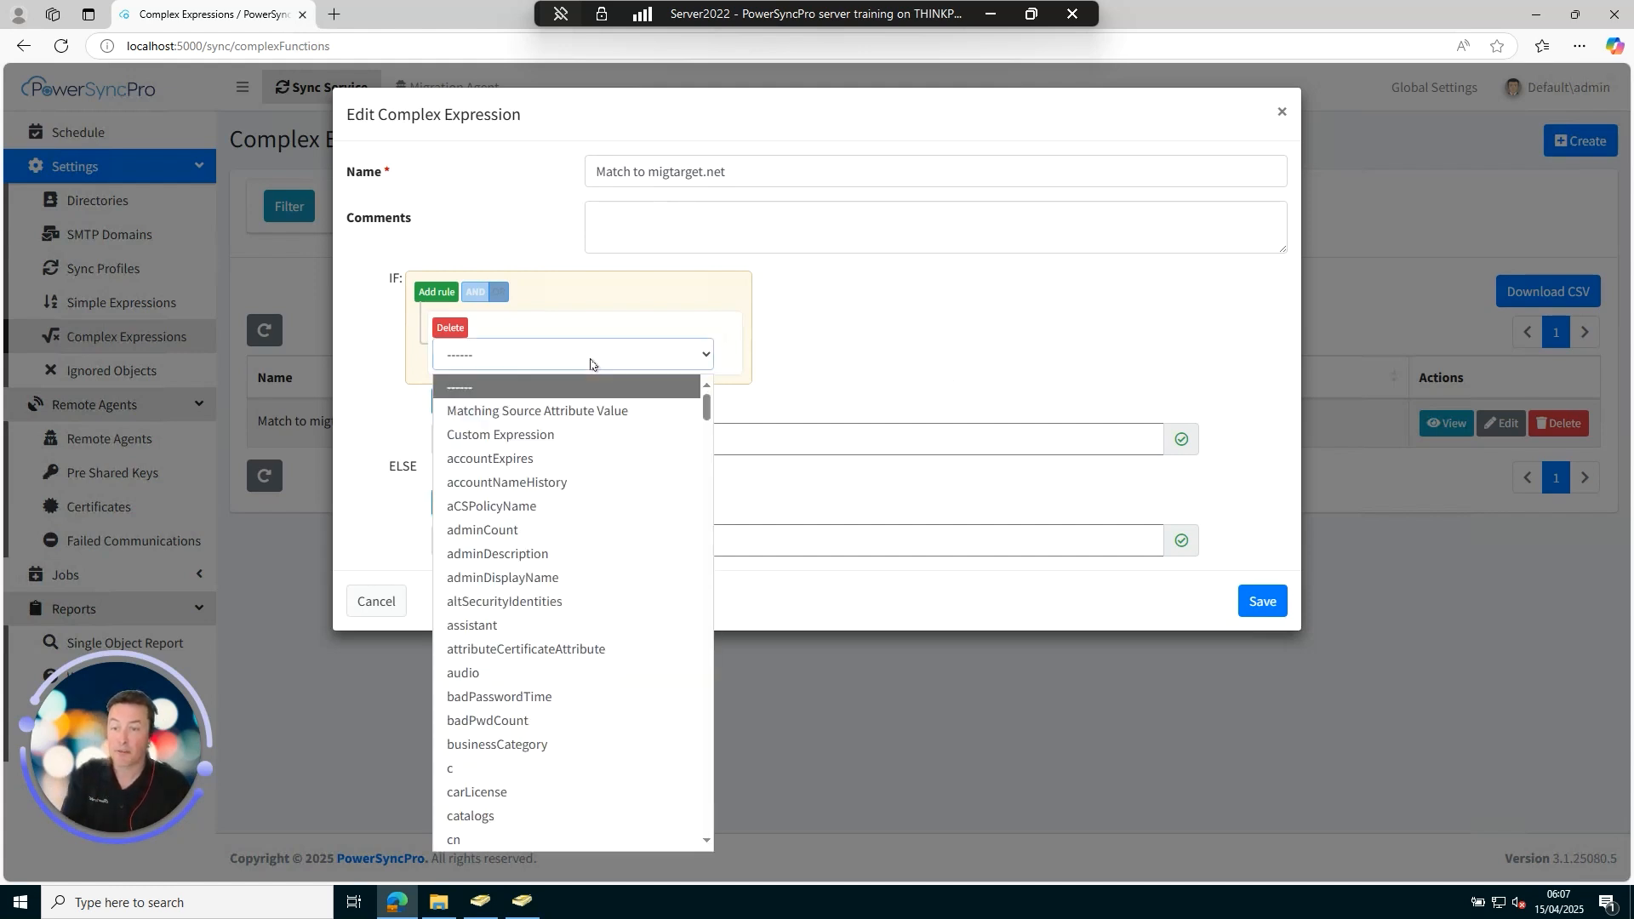
left_click(624, 412)
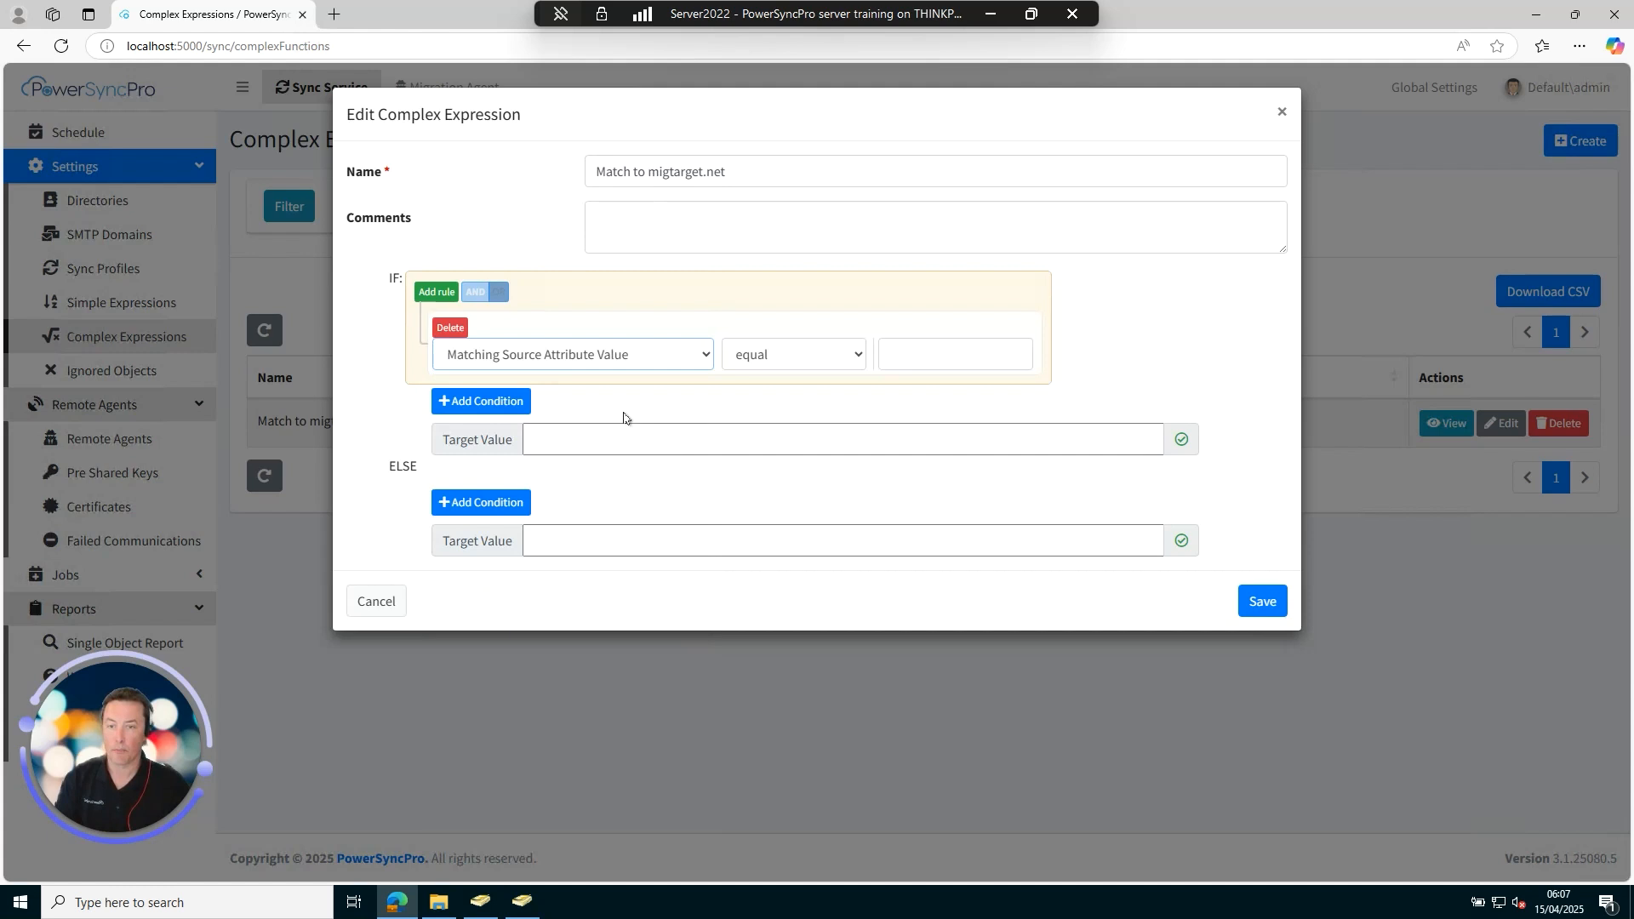
left_click(800, 361)
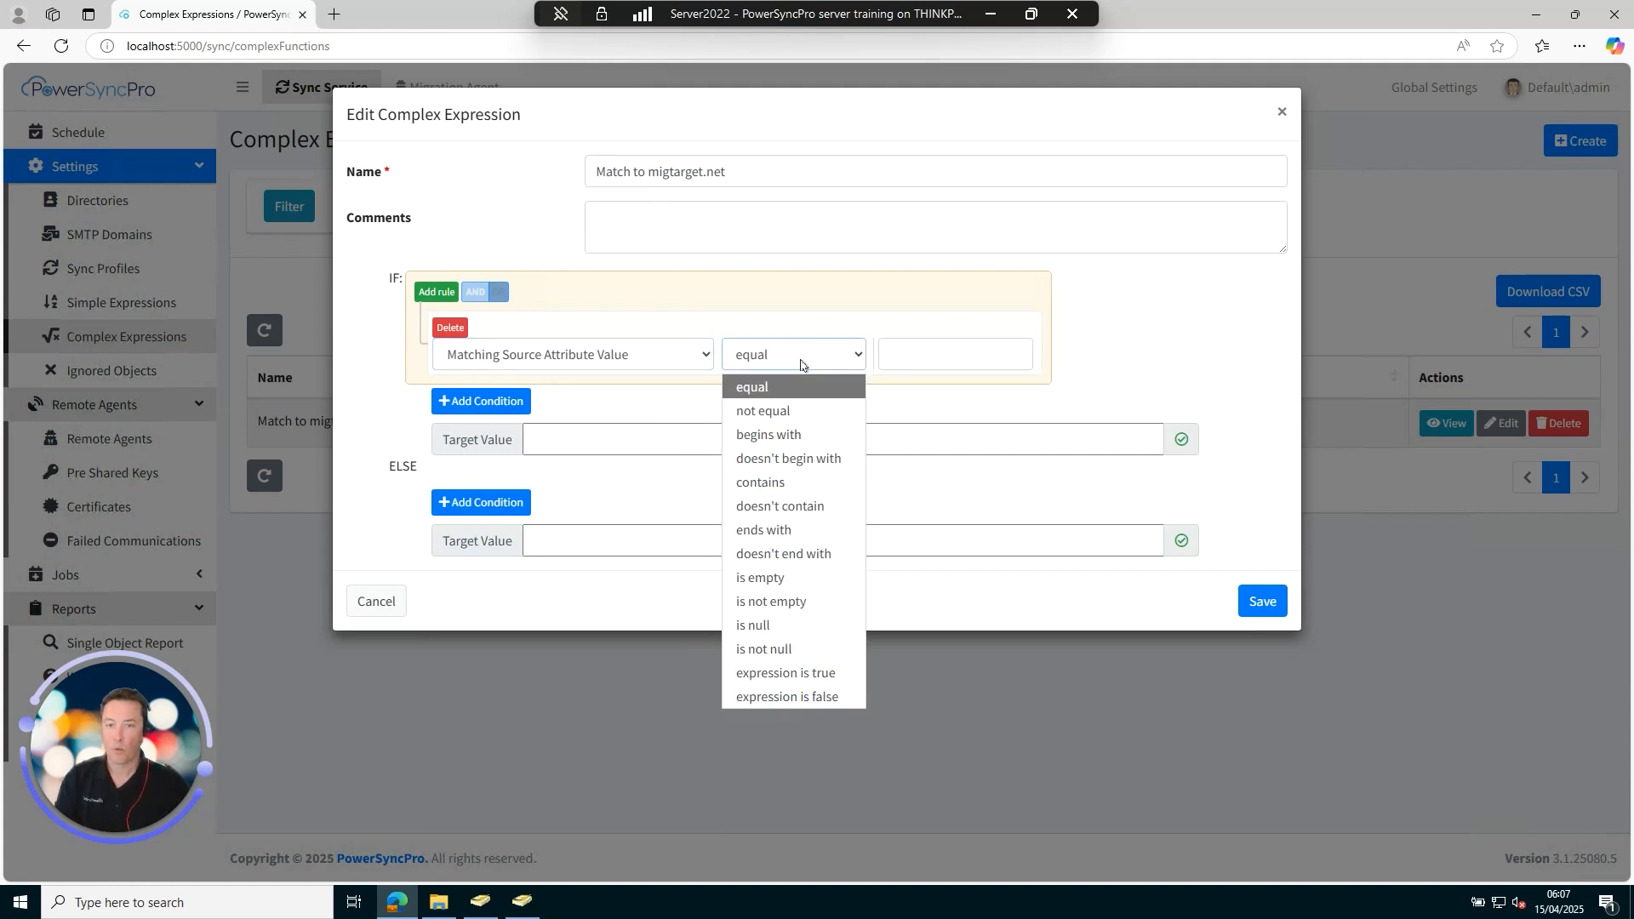
left_click(798, 531)
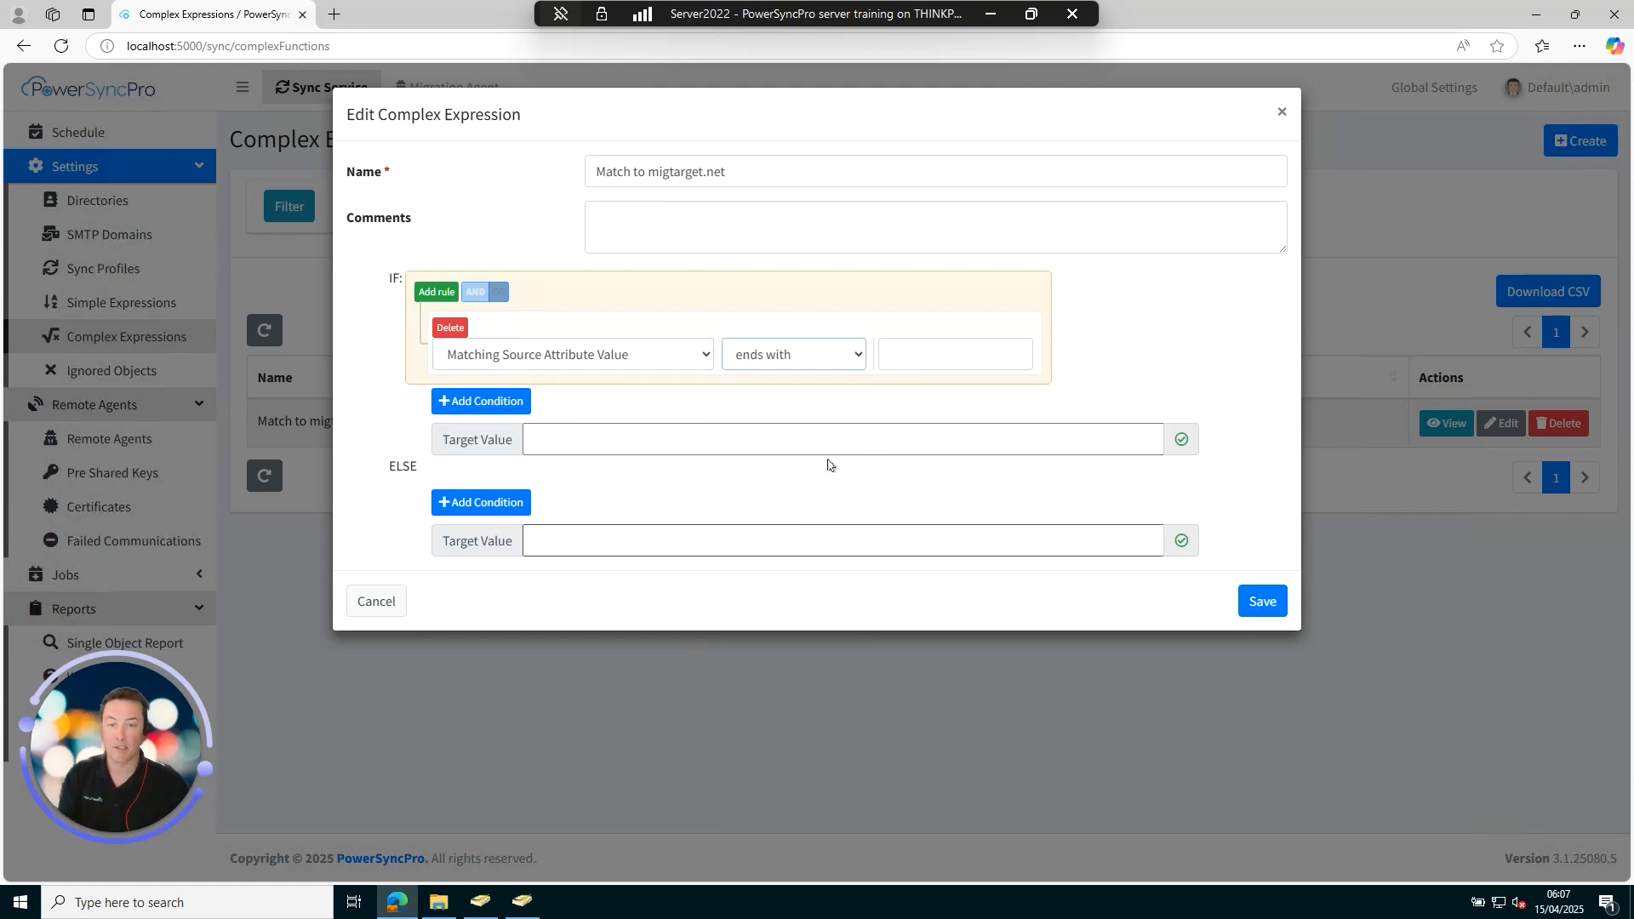
left_click(937, 351)
type("mi")
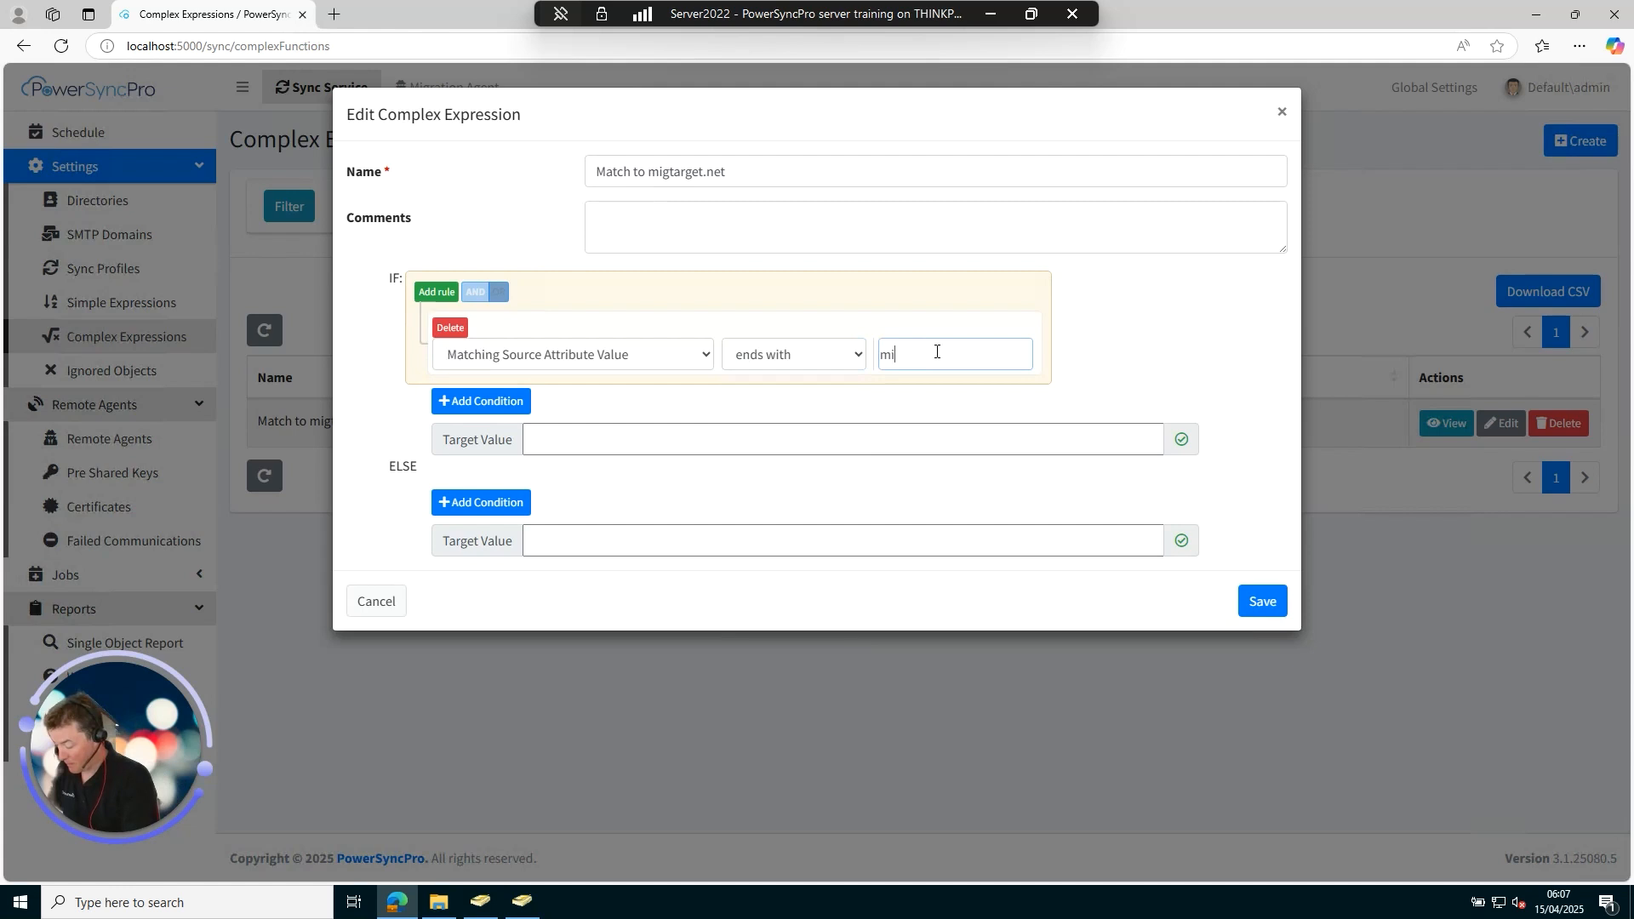
type("gsource.net")
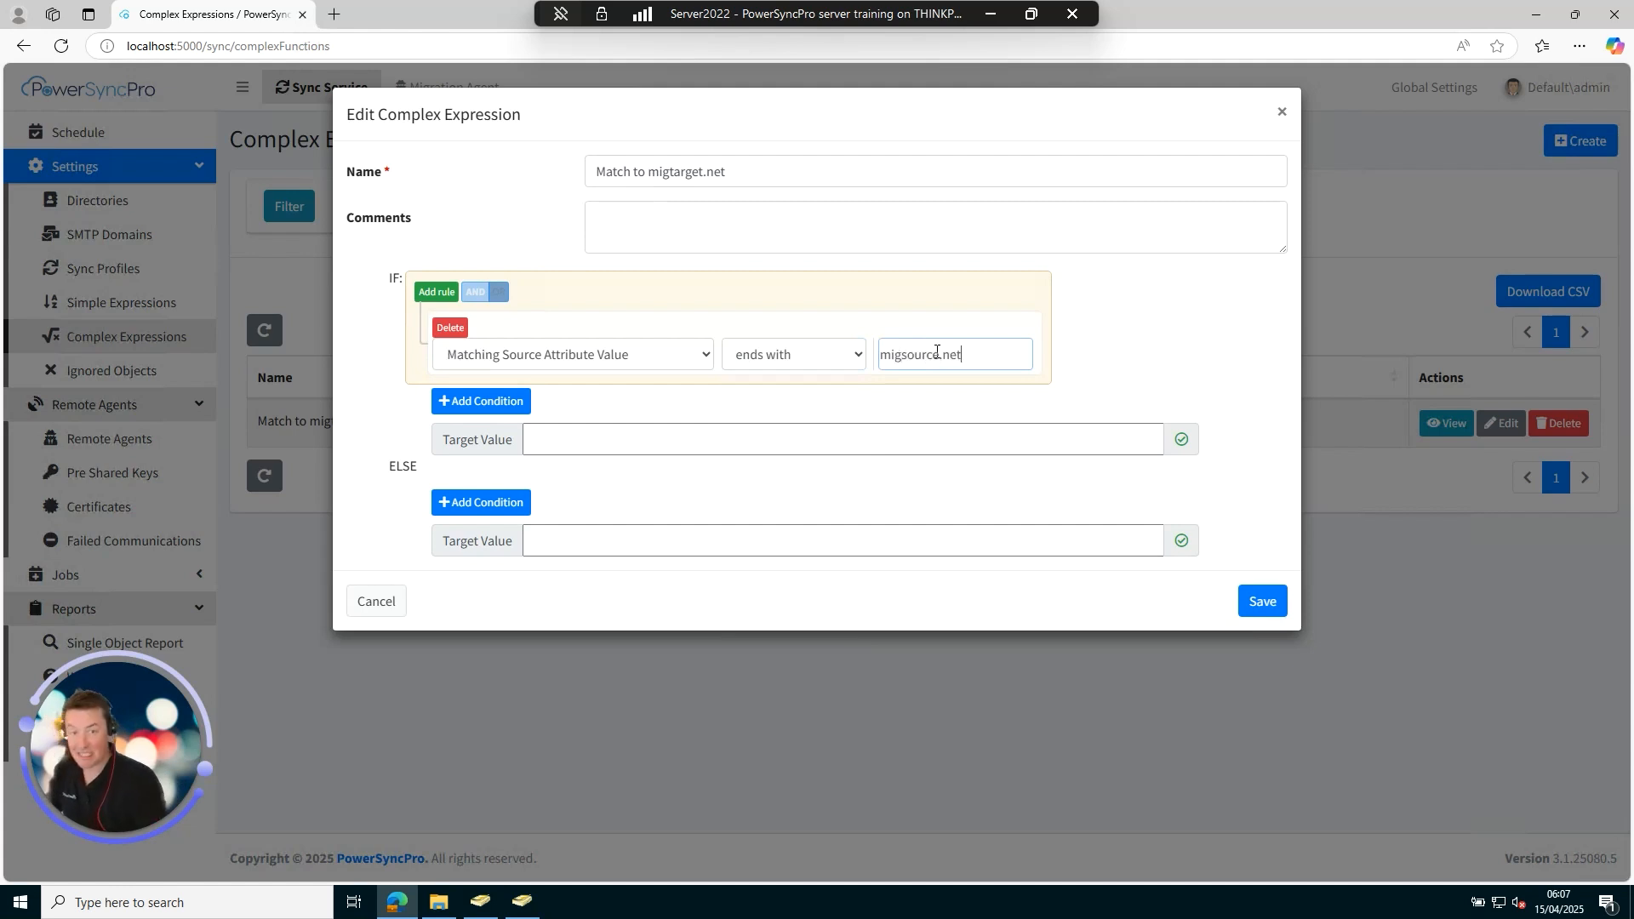
left_click(900, 444)
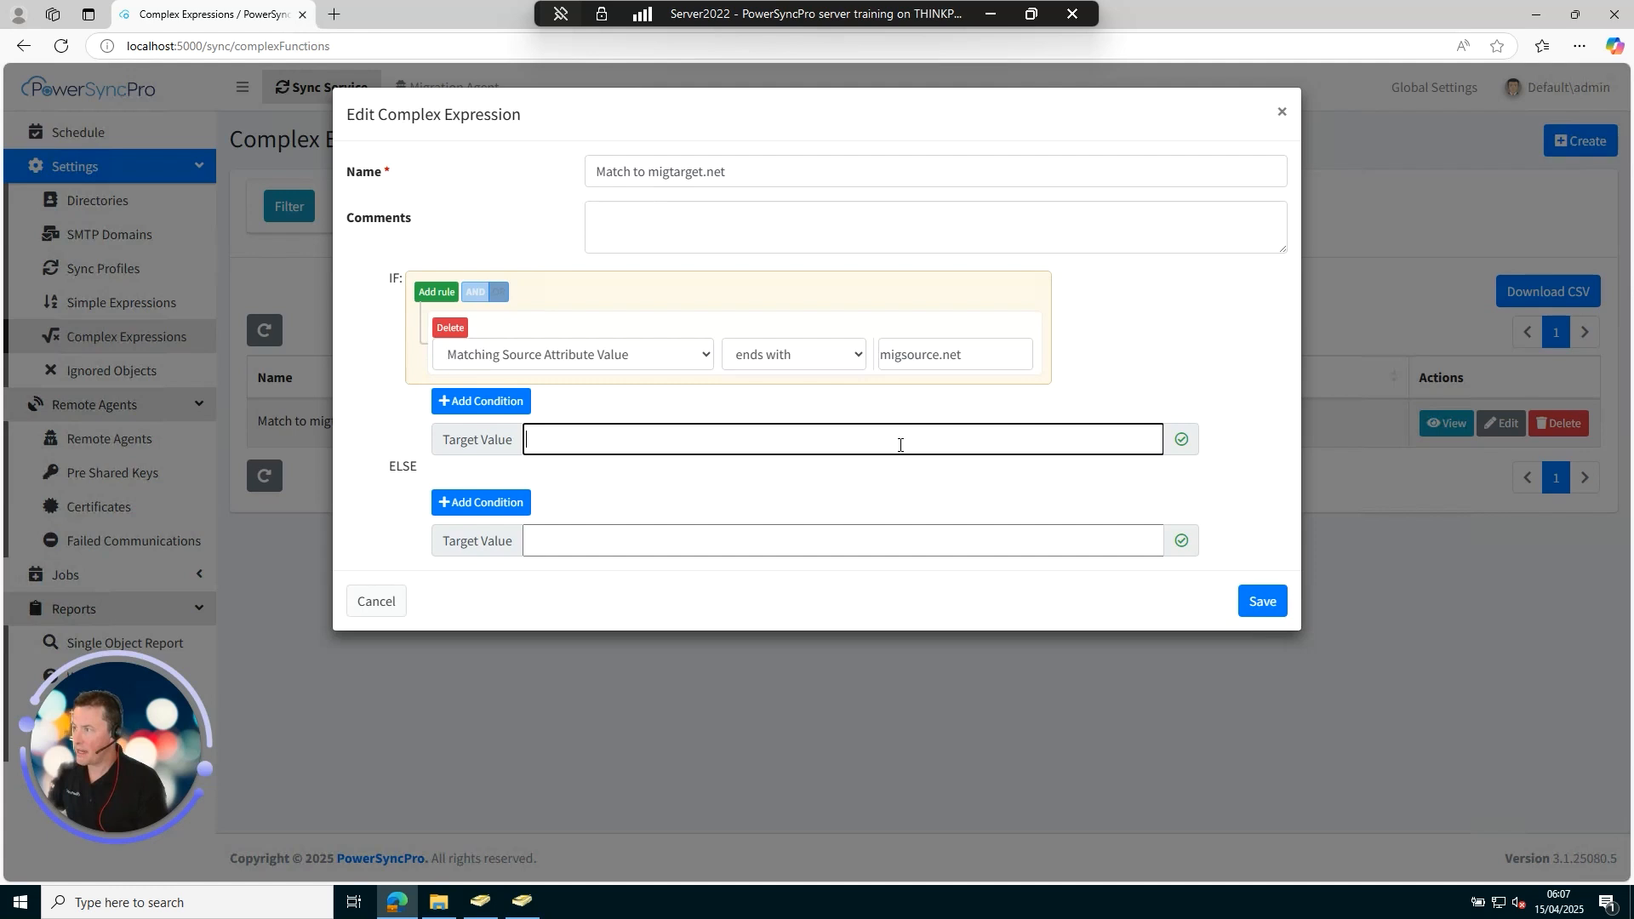
type("sourceVale")
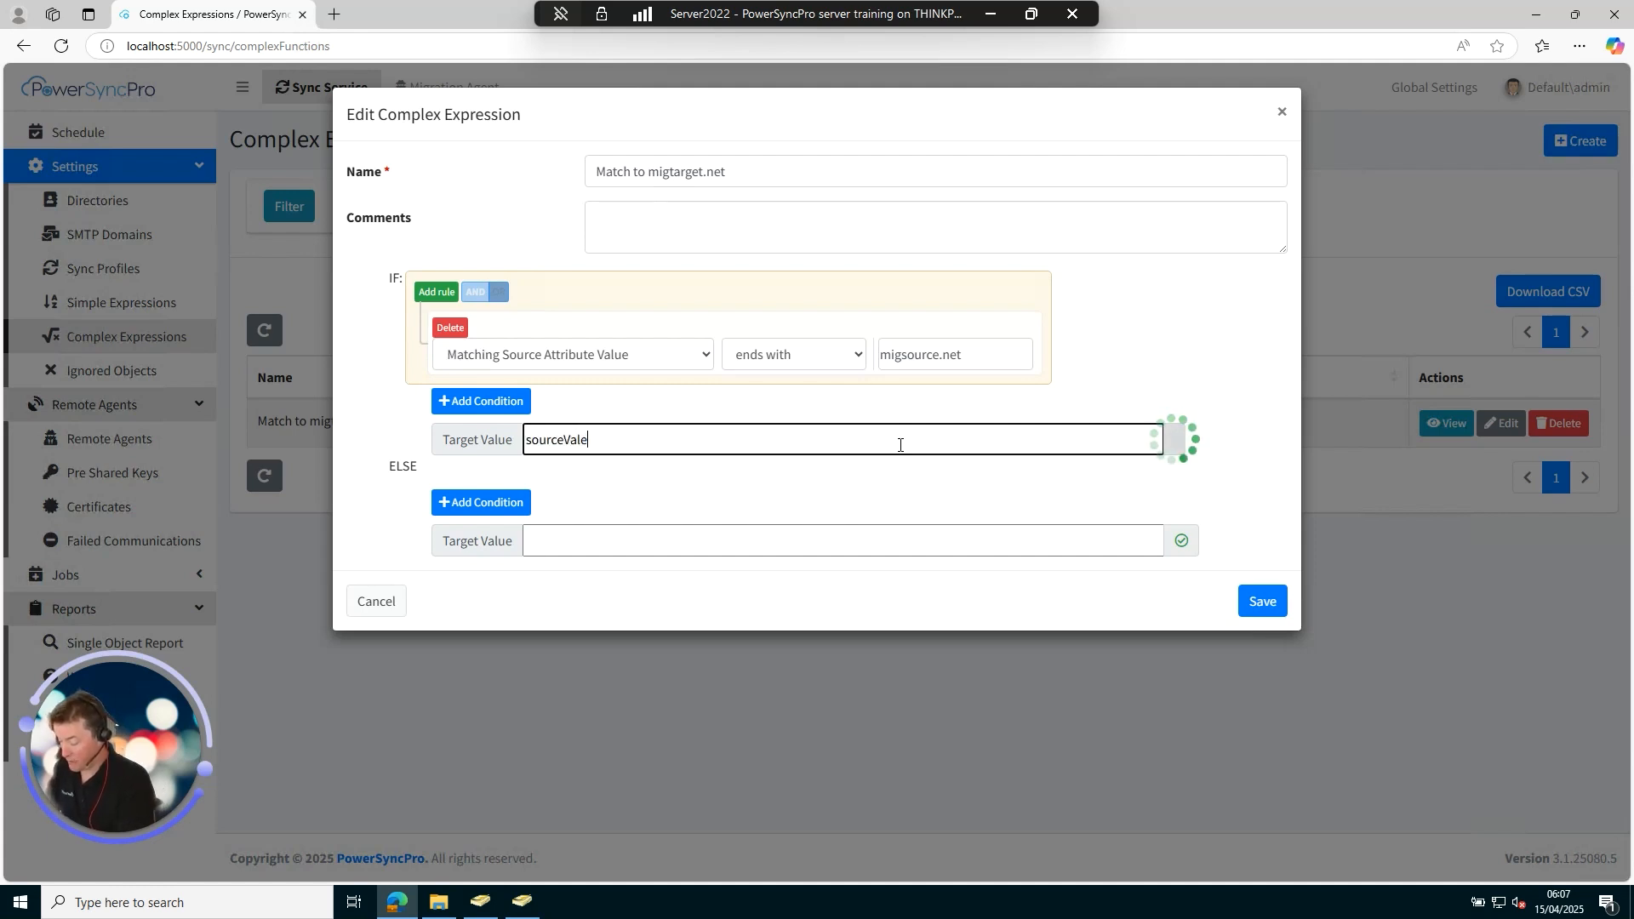
key("BackSpace")
type("ue")
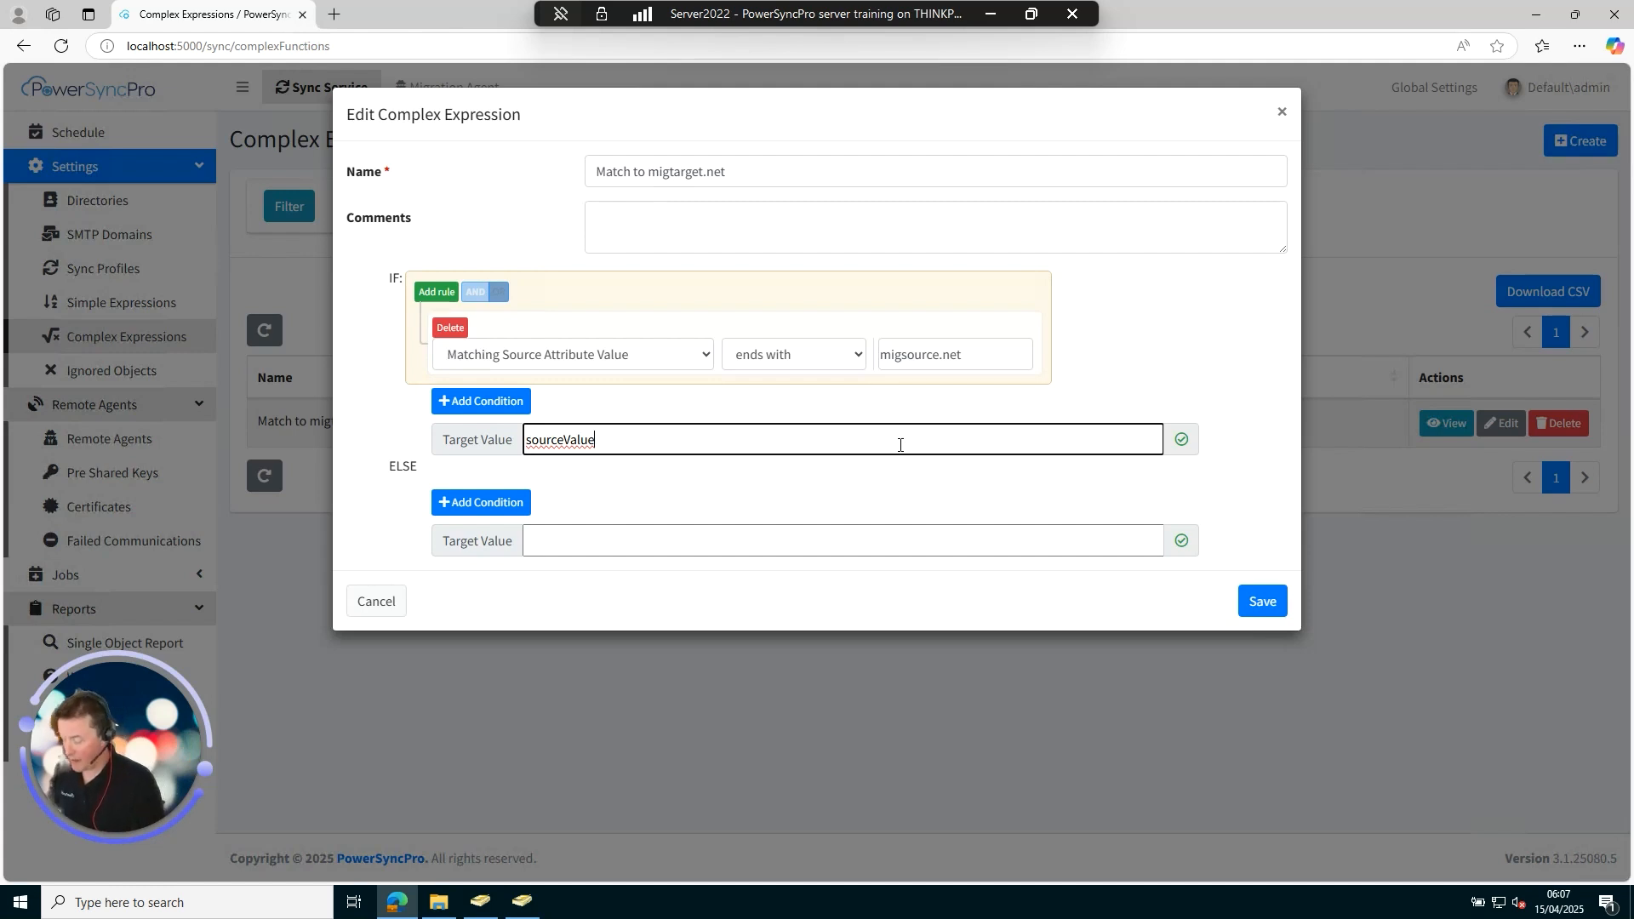
type(".Spli")
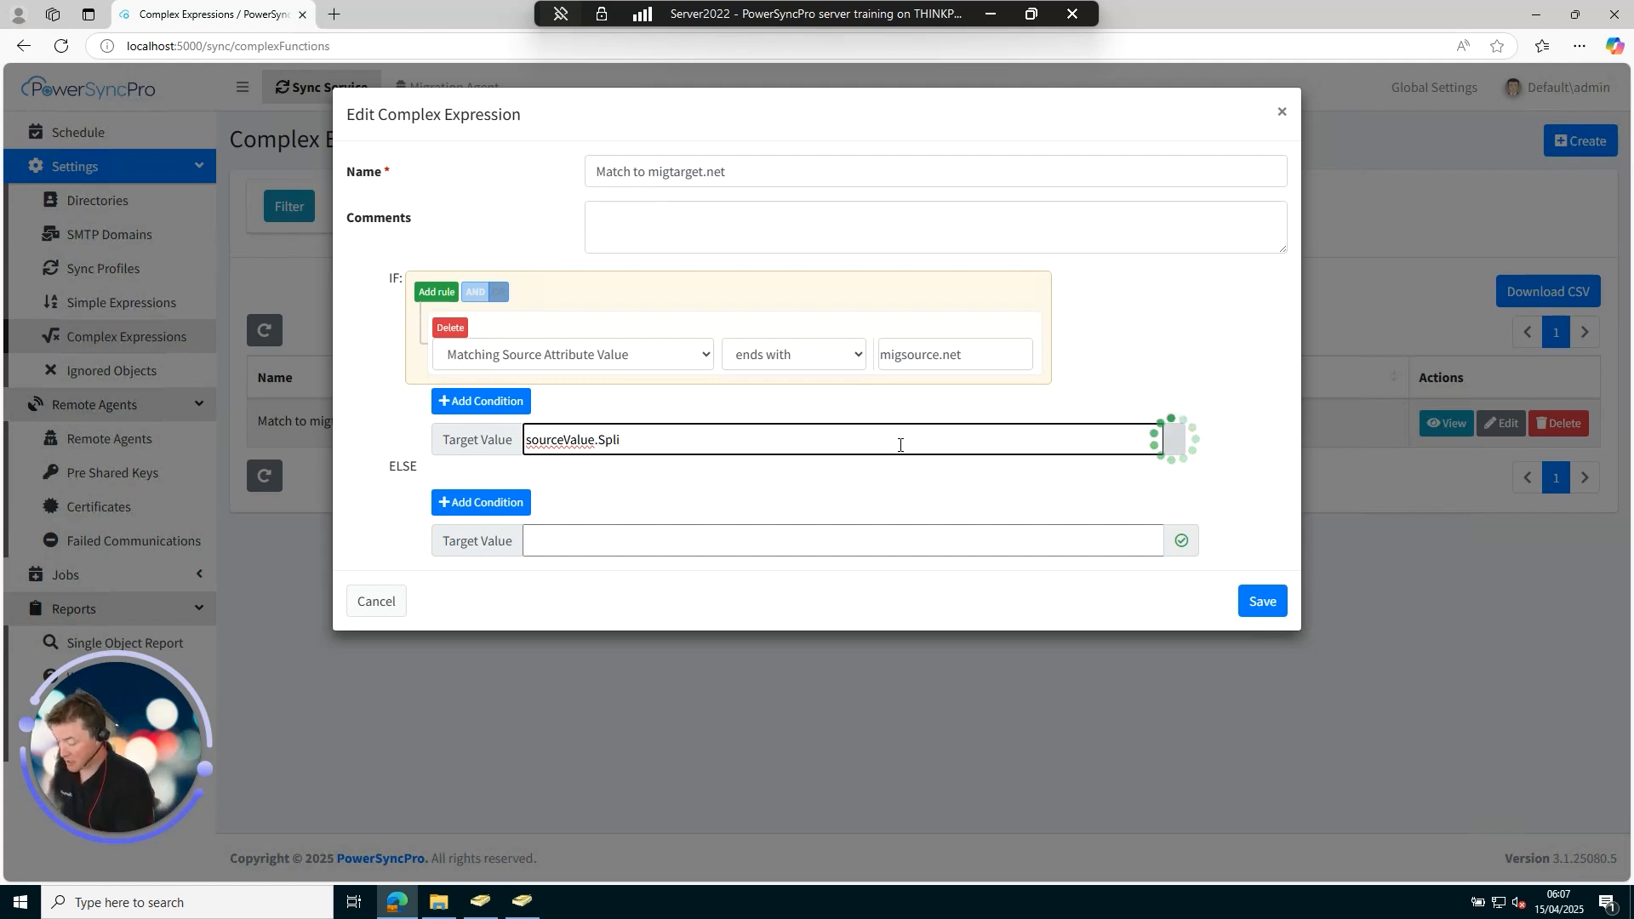
type("t('@")
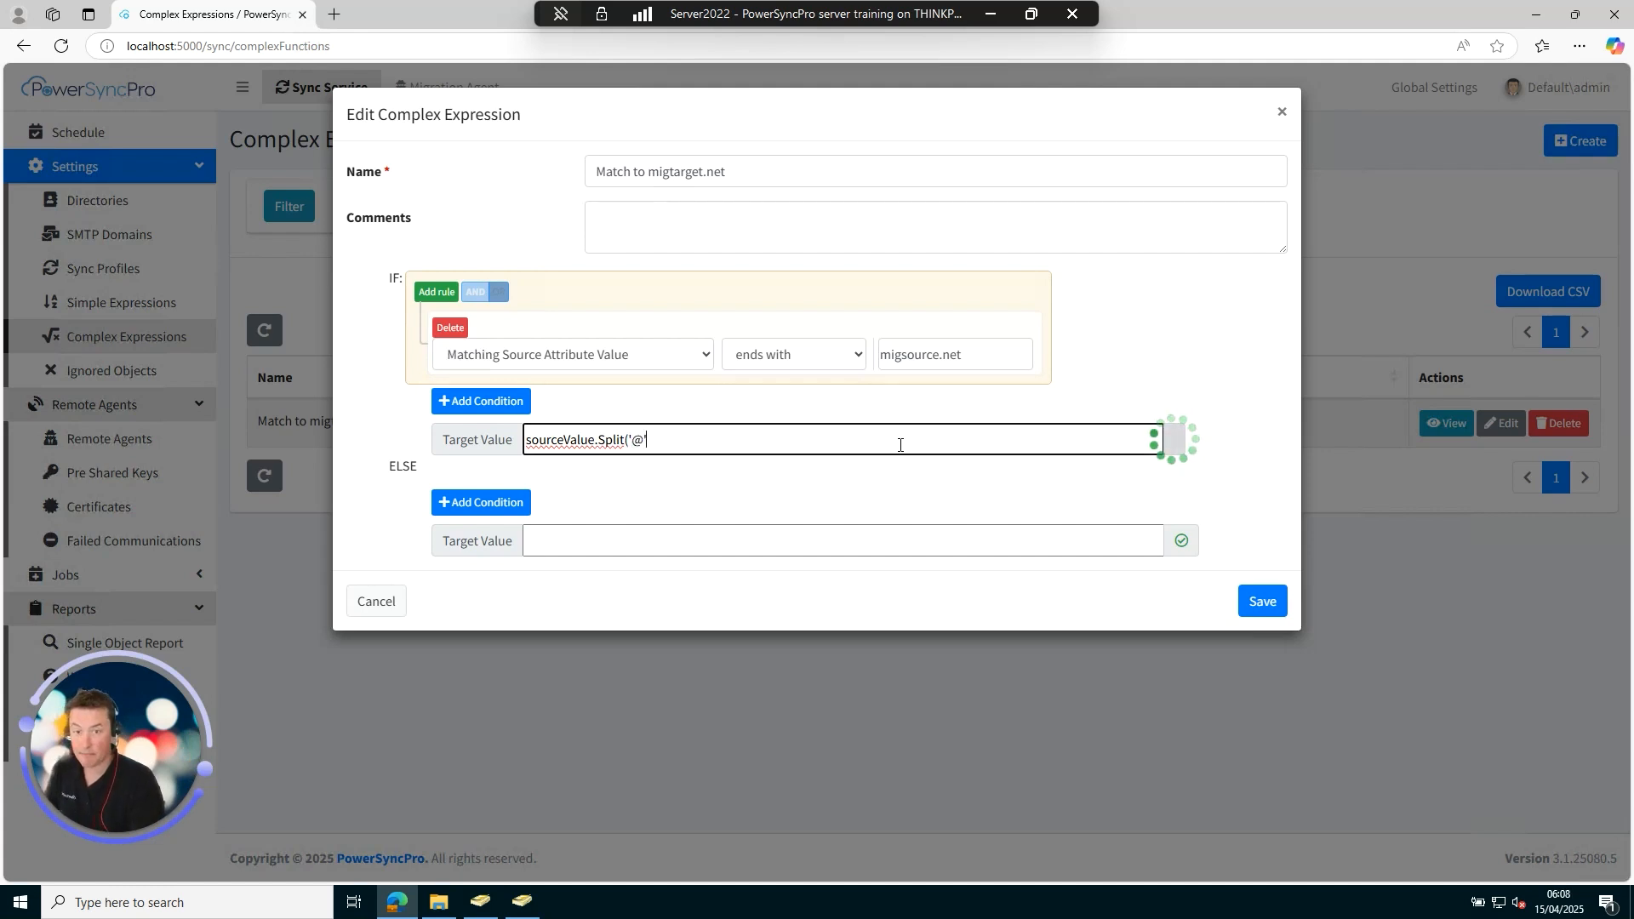
type("')[0]")
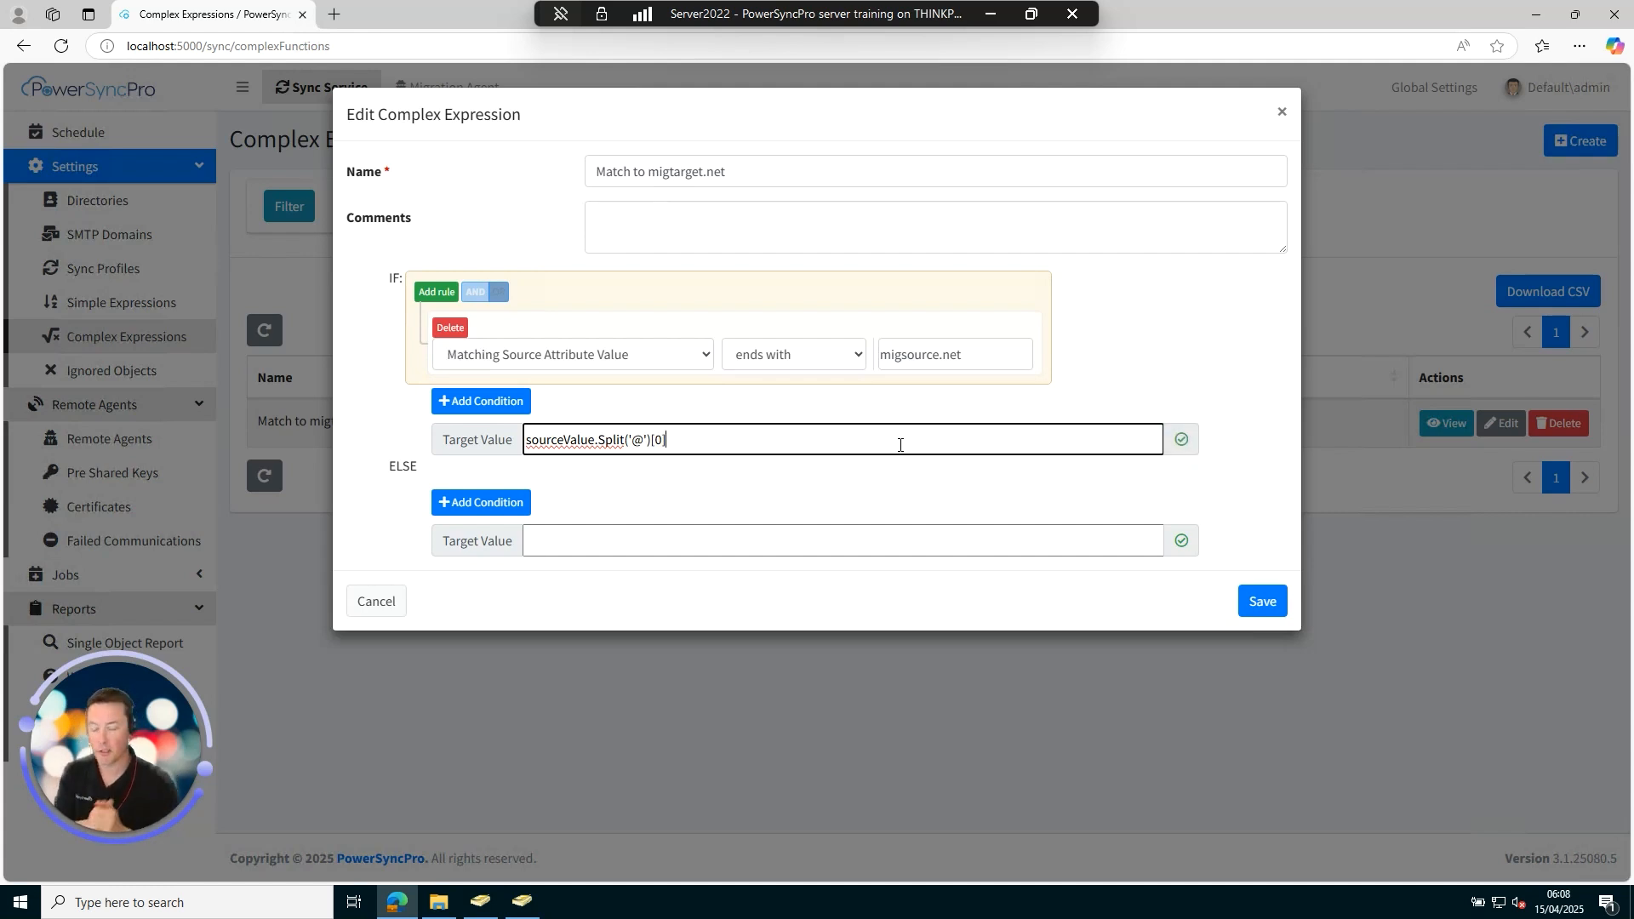
type("+ @")
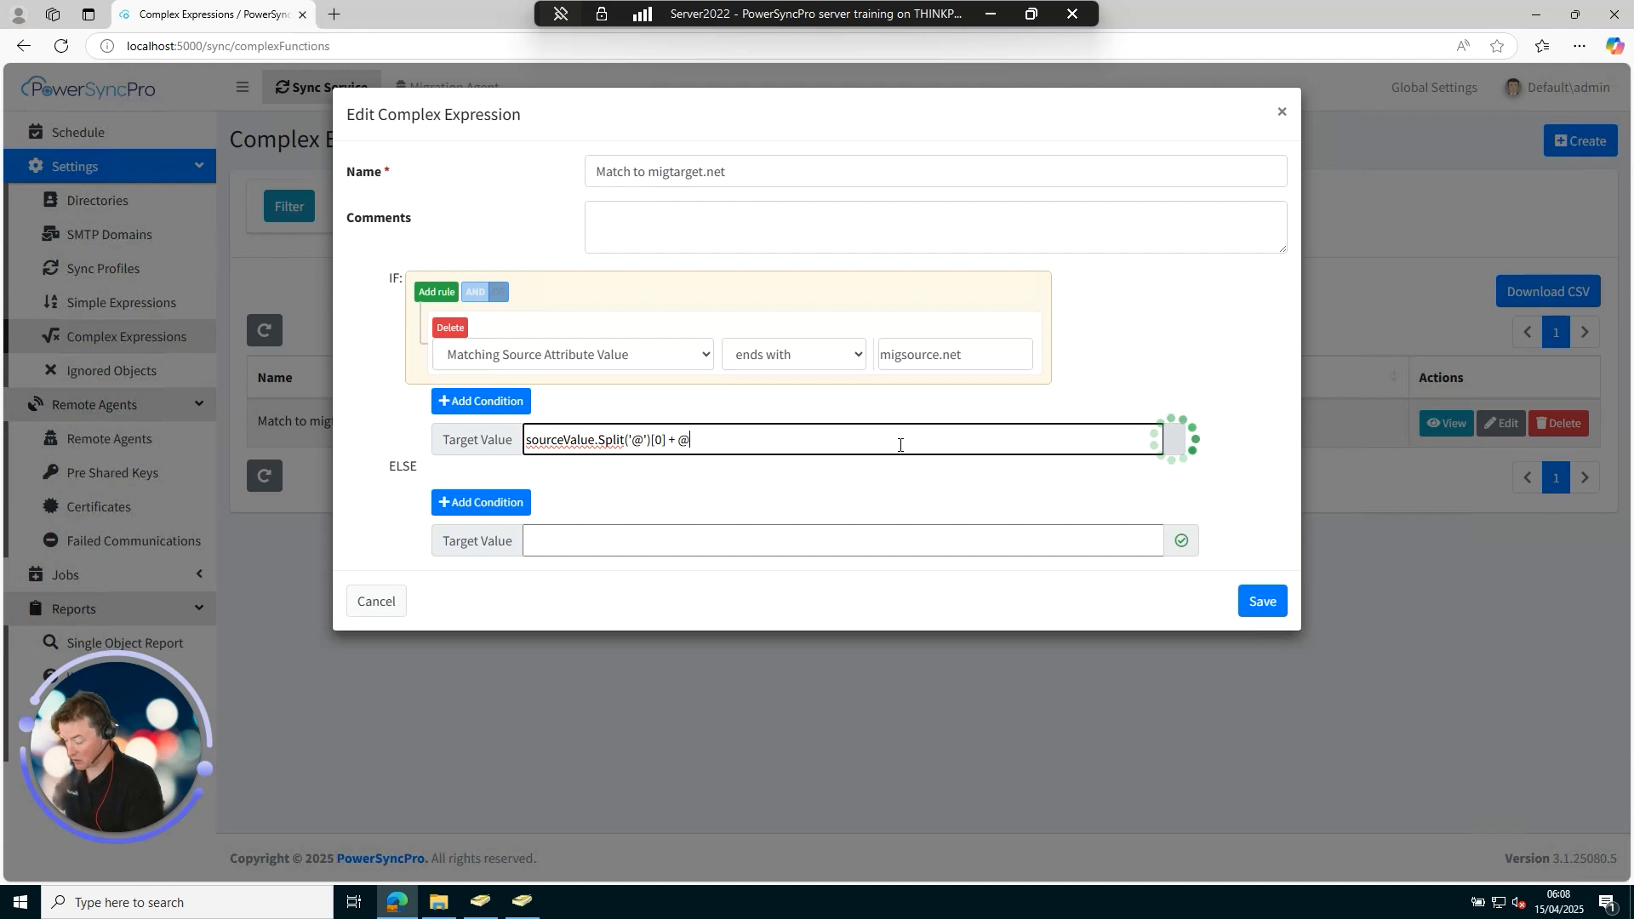
type("@mig")
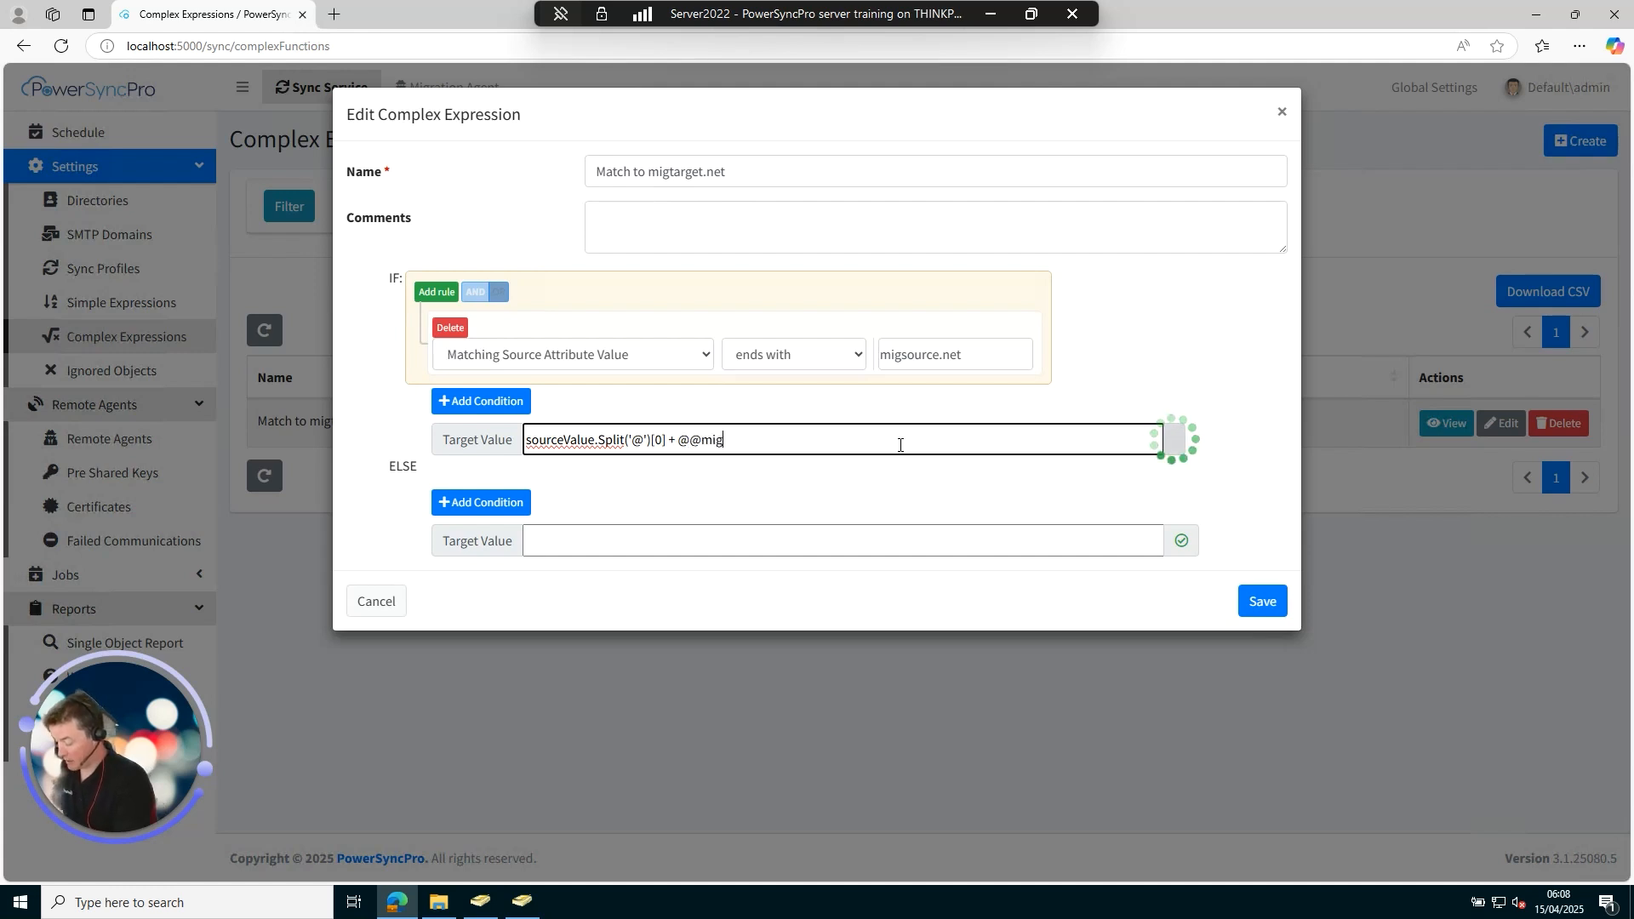
type("target.net")
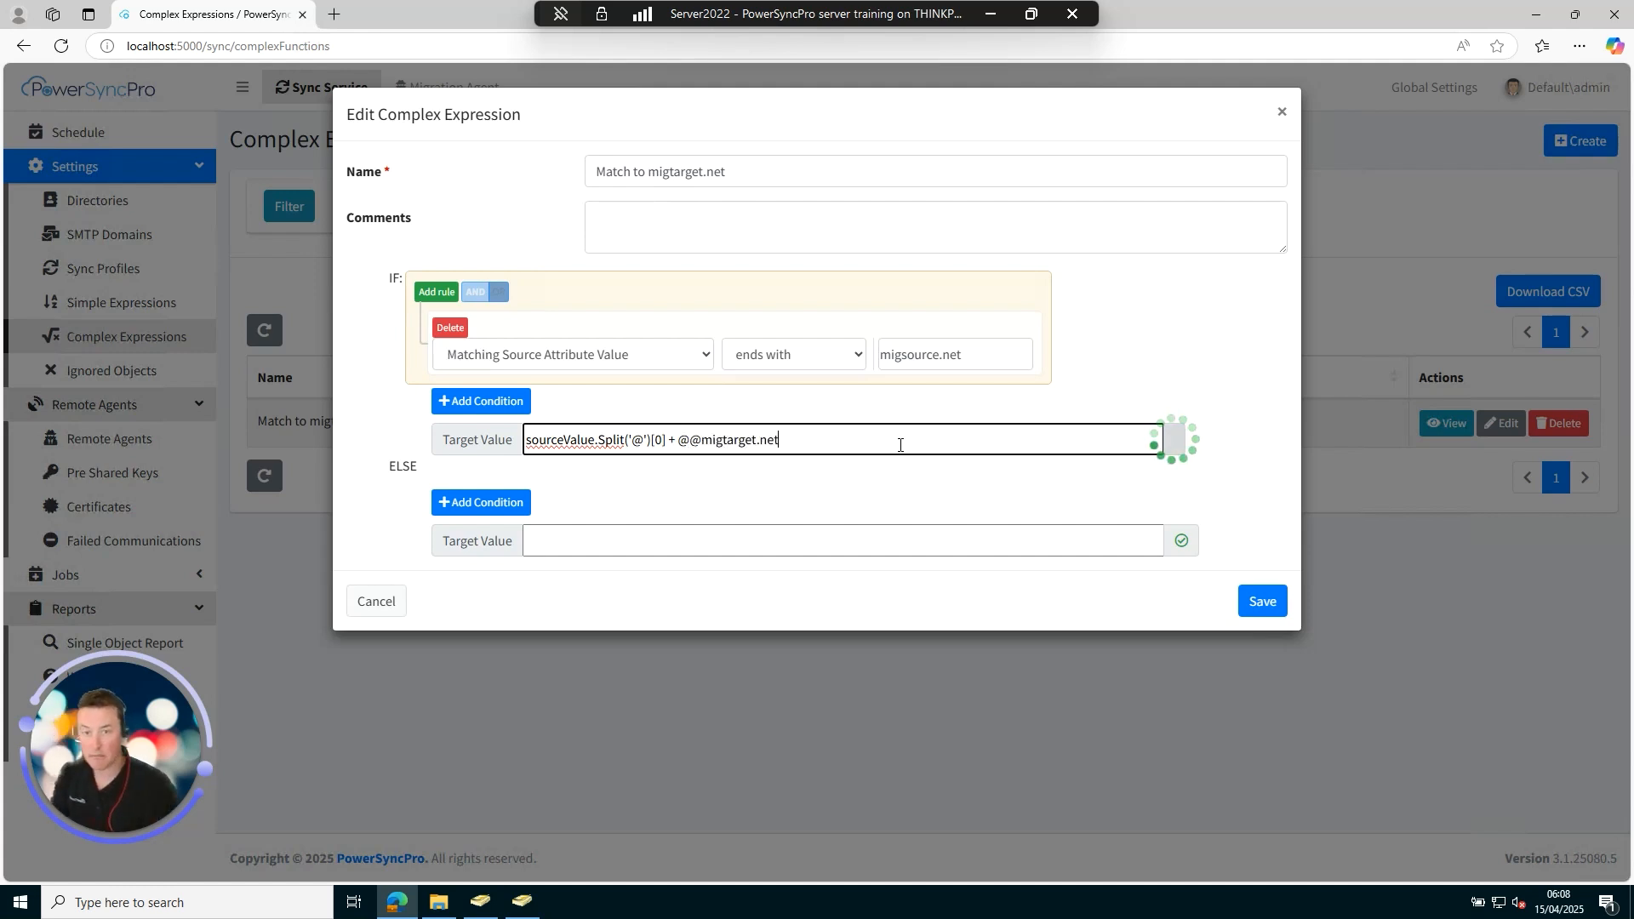
left_click(690, 444)
key("BackSpace")
type("\"")
key("End")
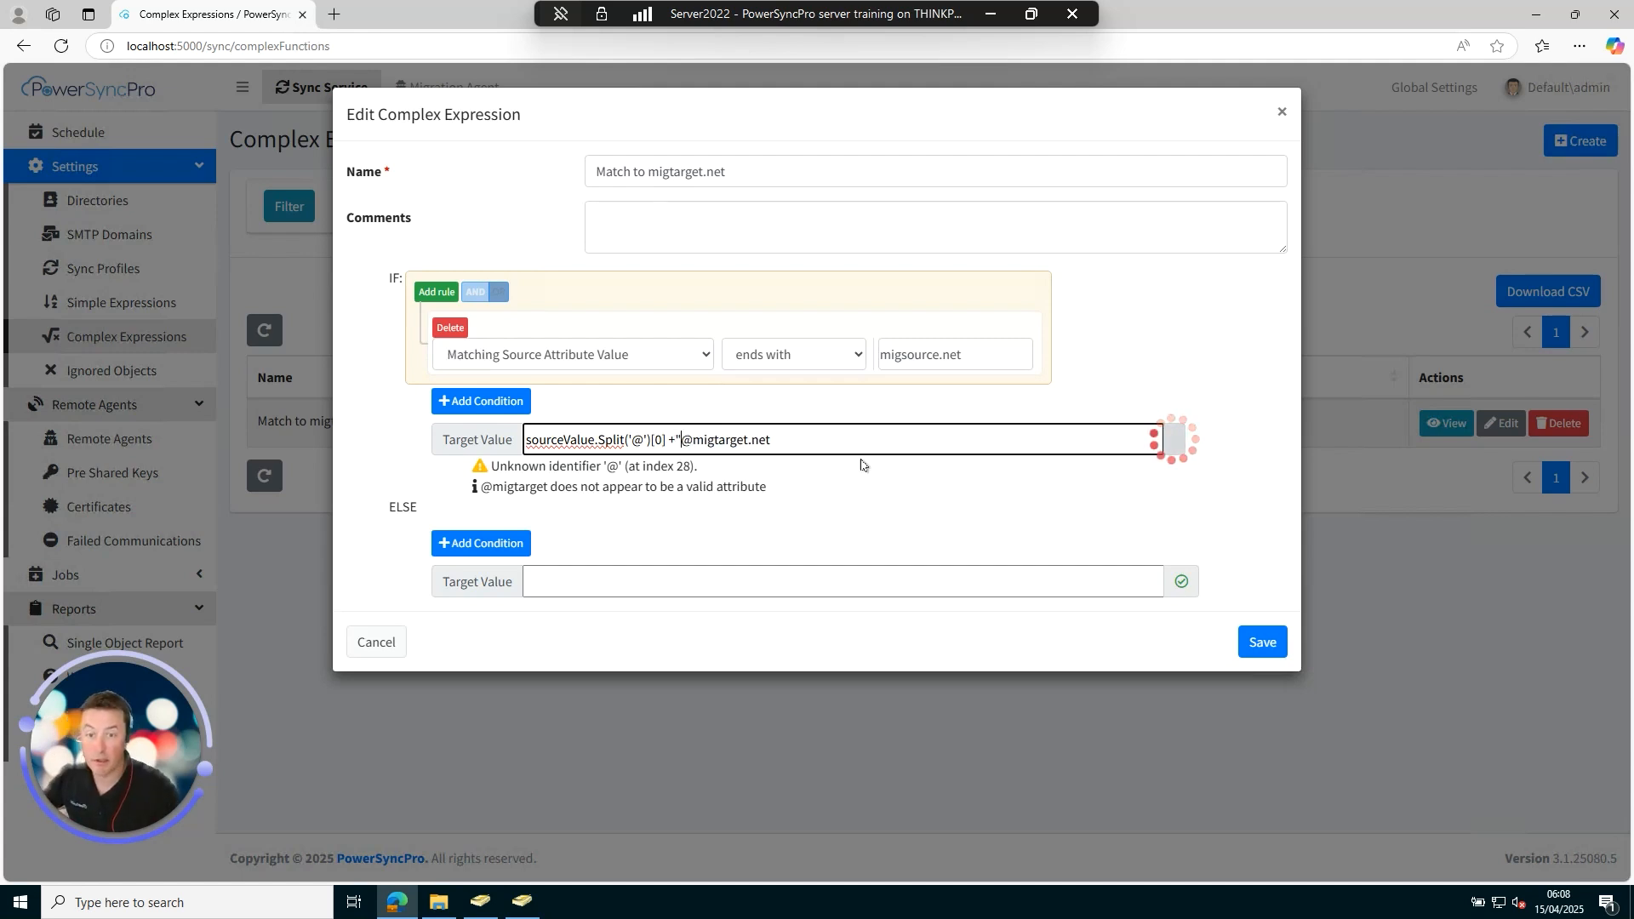
type("\"")
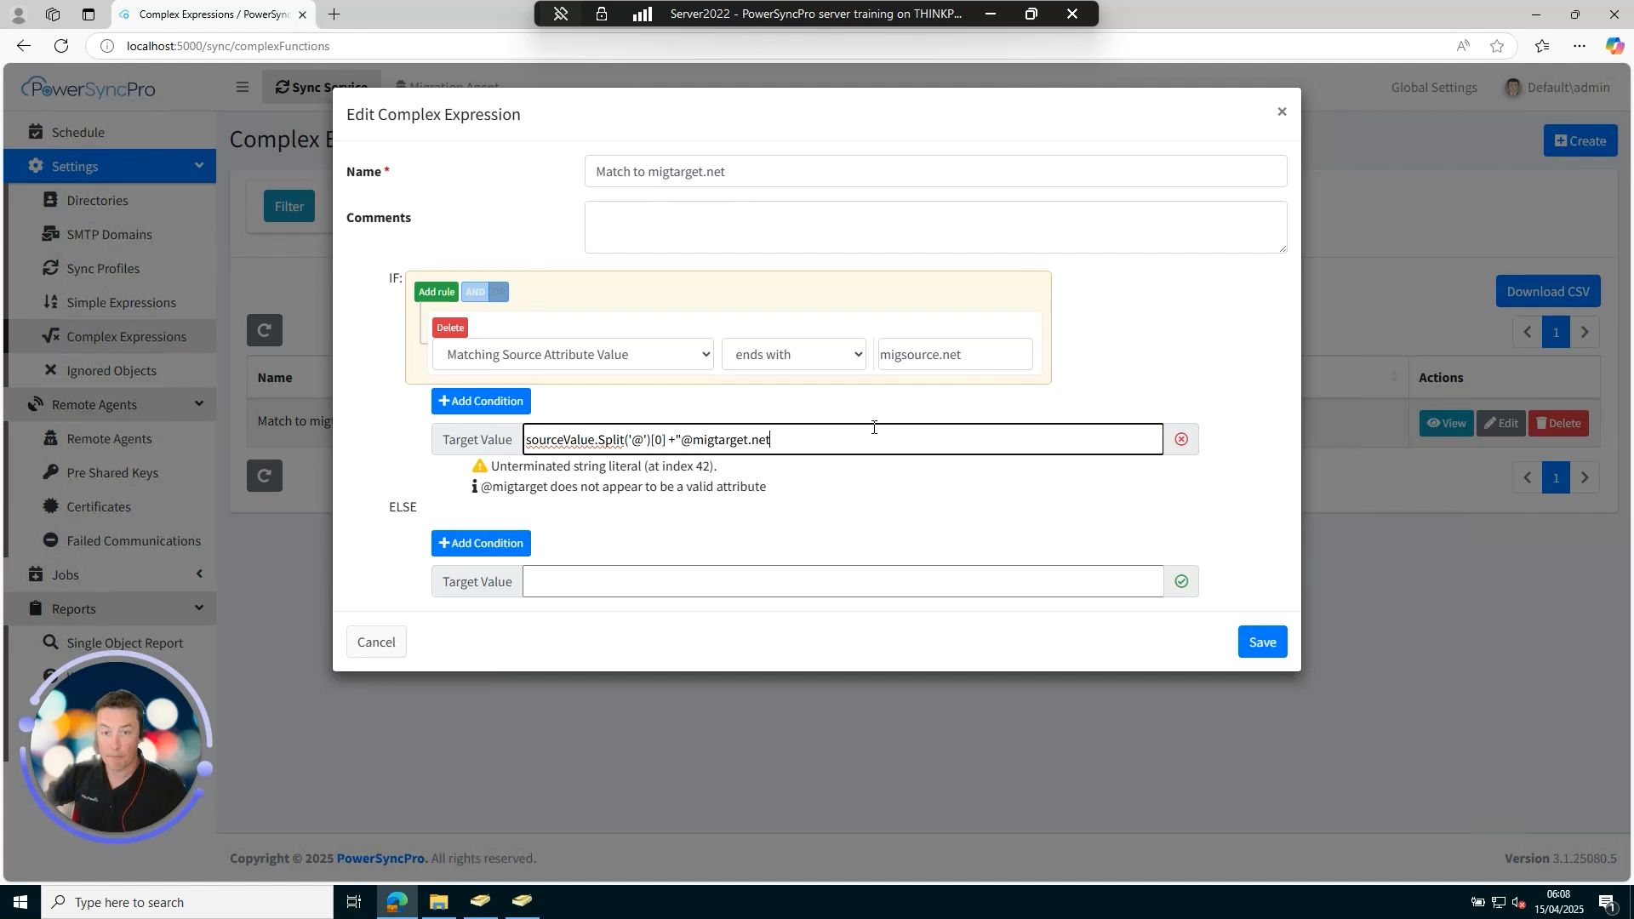
type("\"")
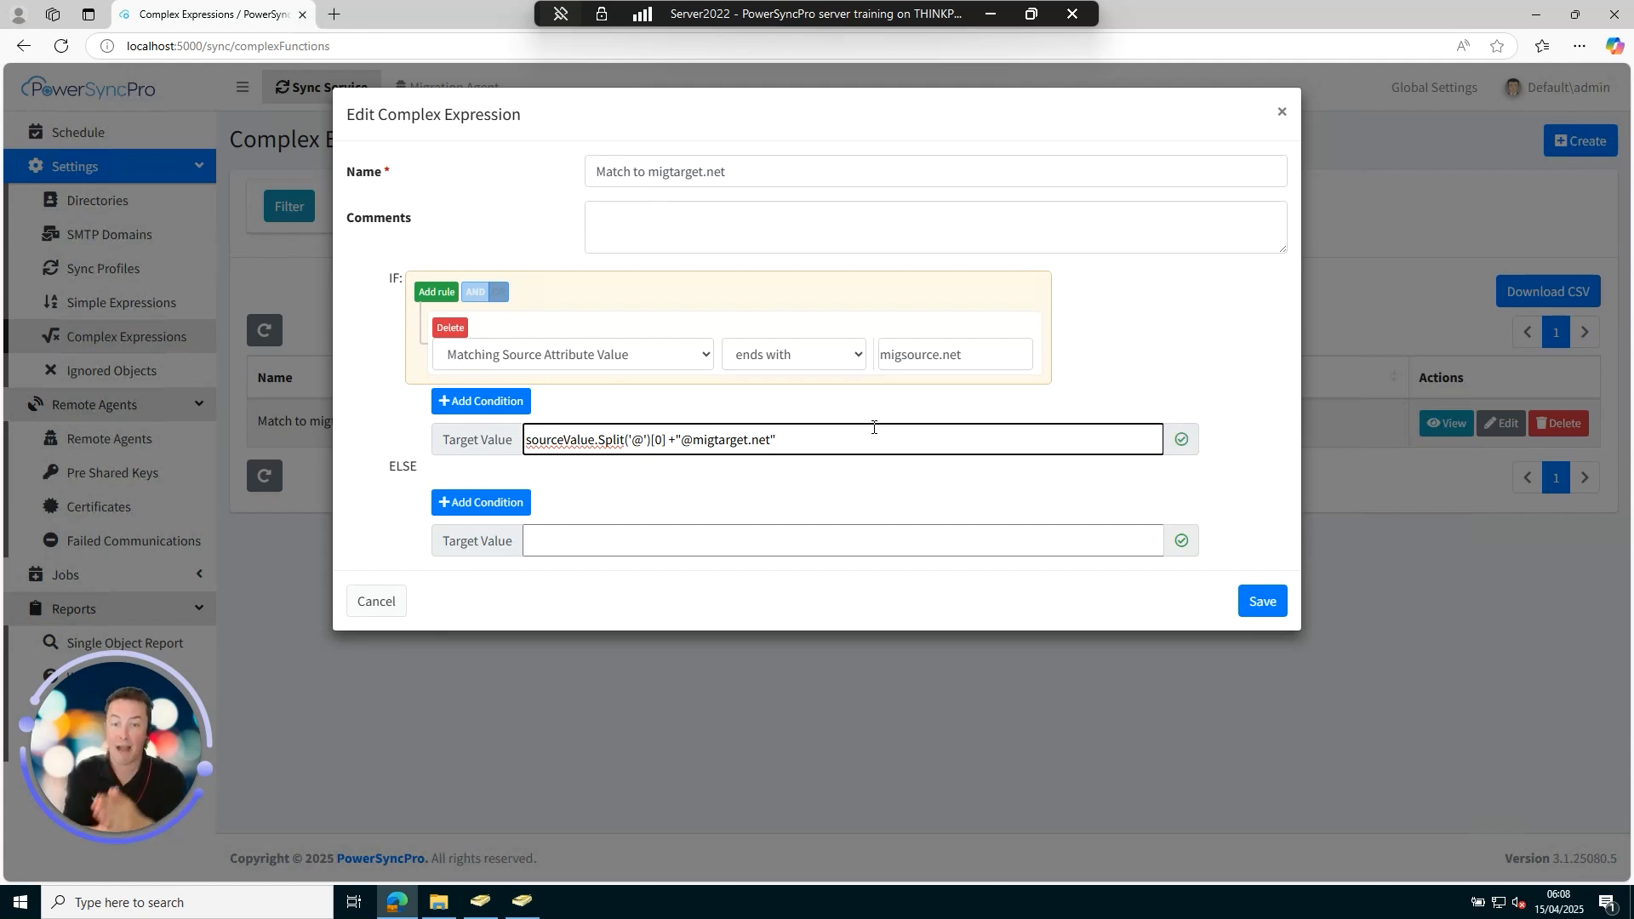
Set the ELSE target value to "" and save the expression.
left_click(755, 537)
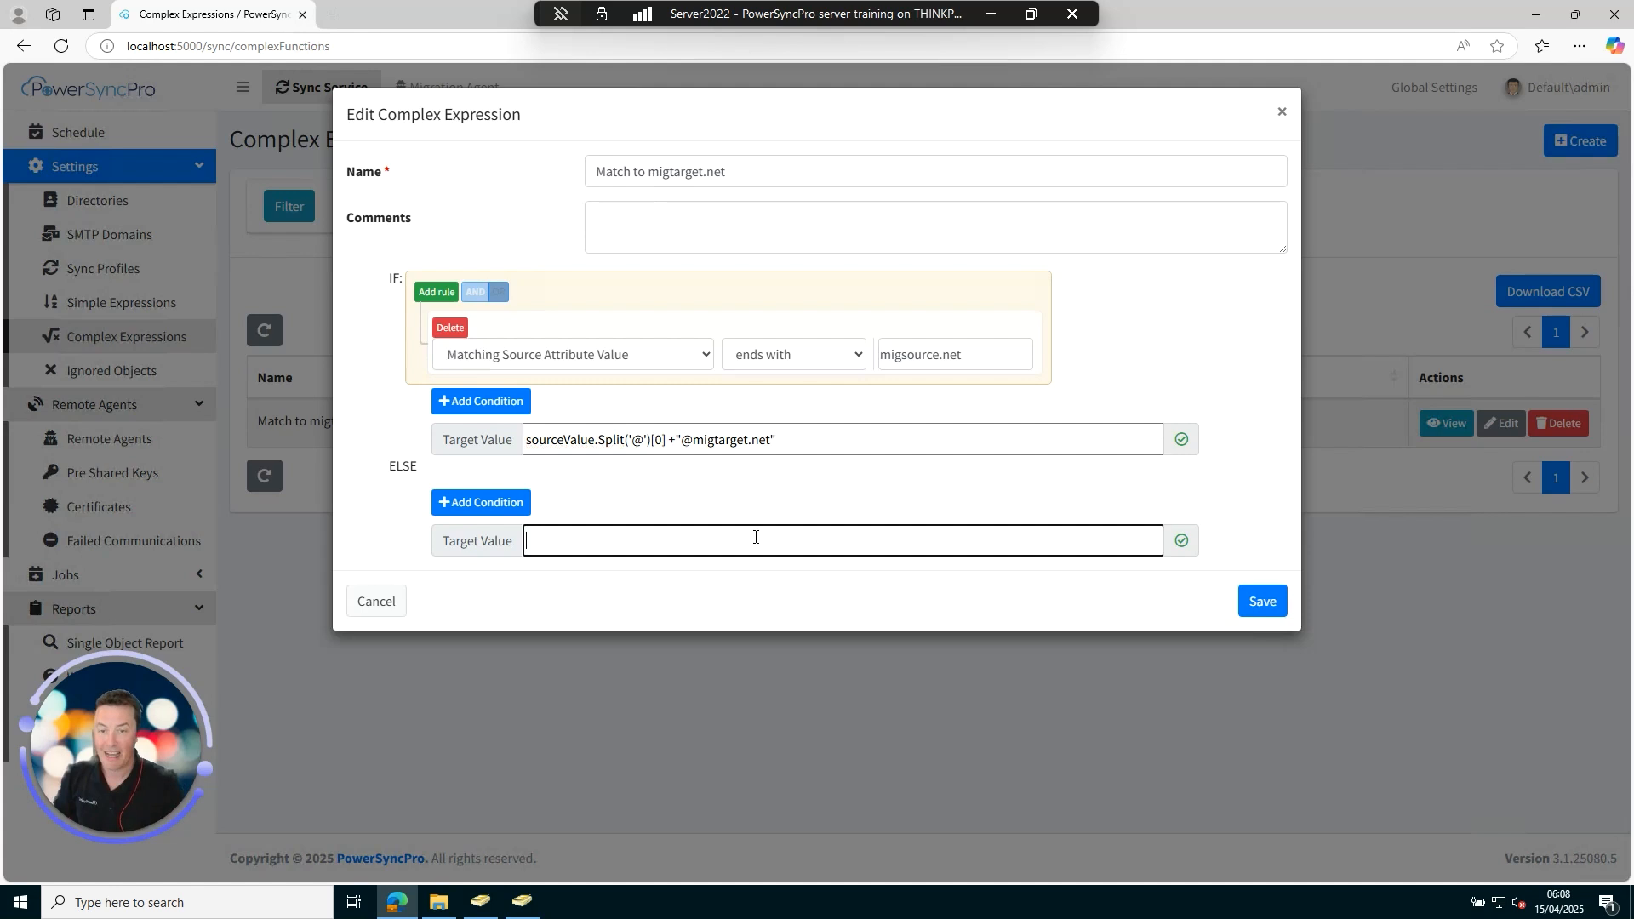
type("\"\"")
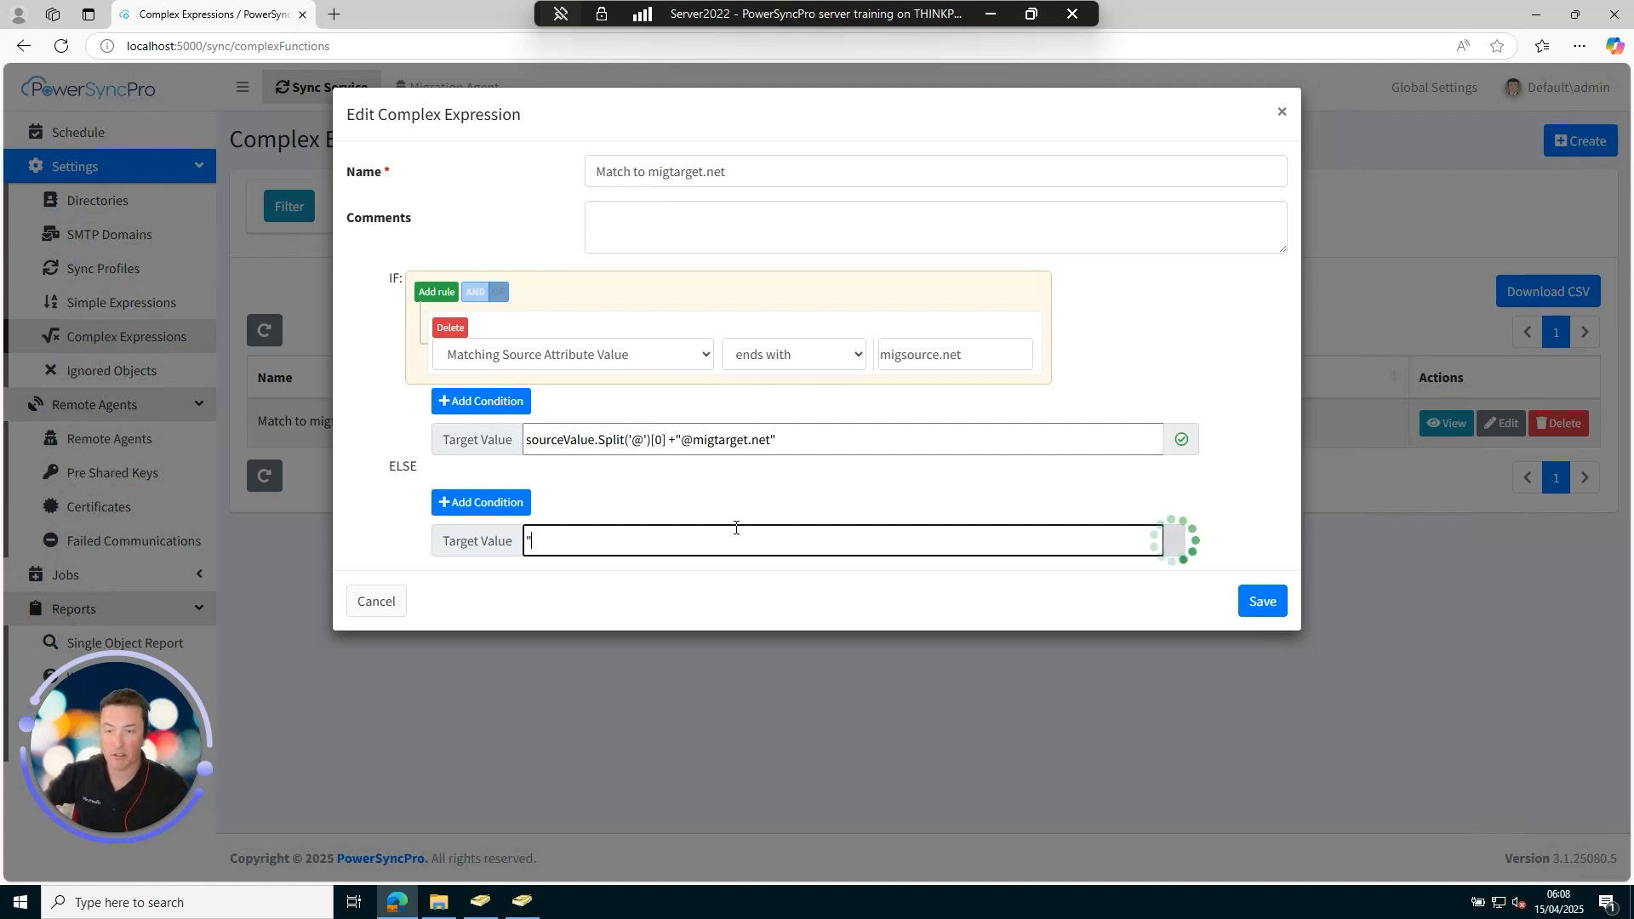
left_click(1259, 601)
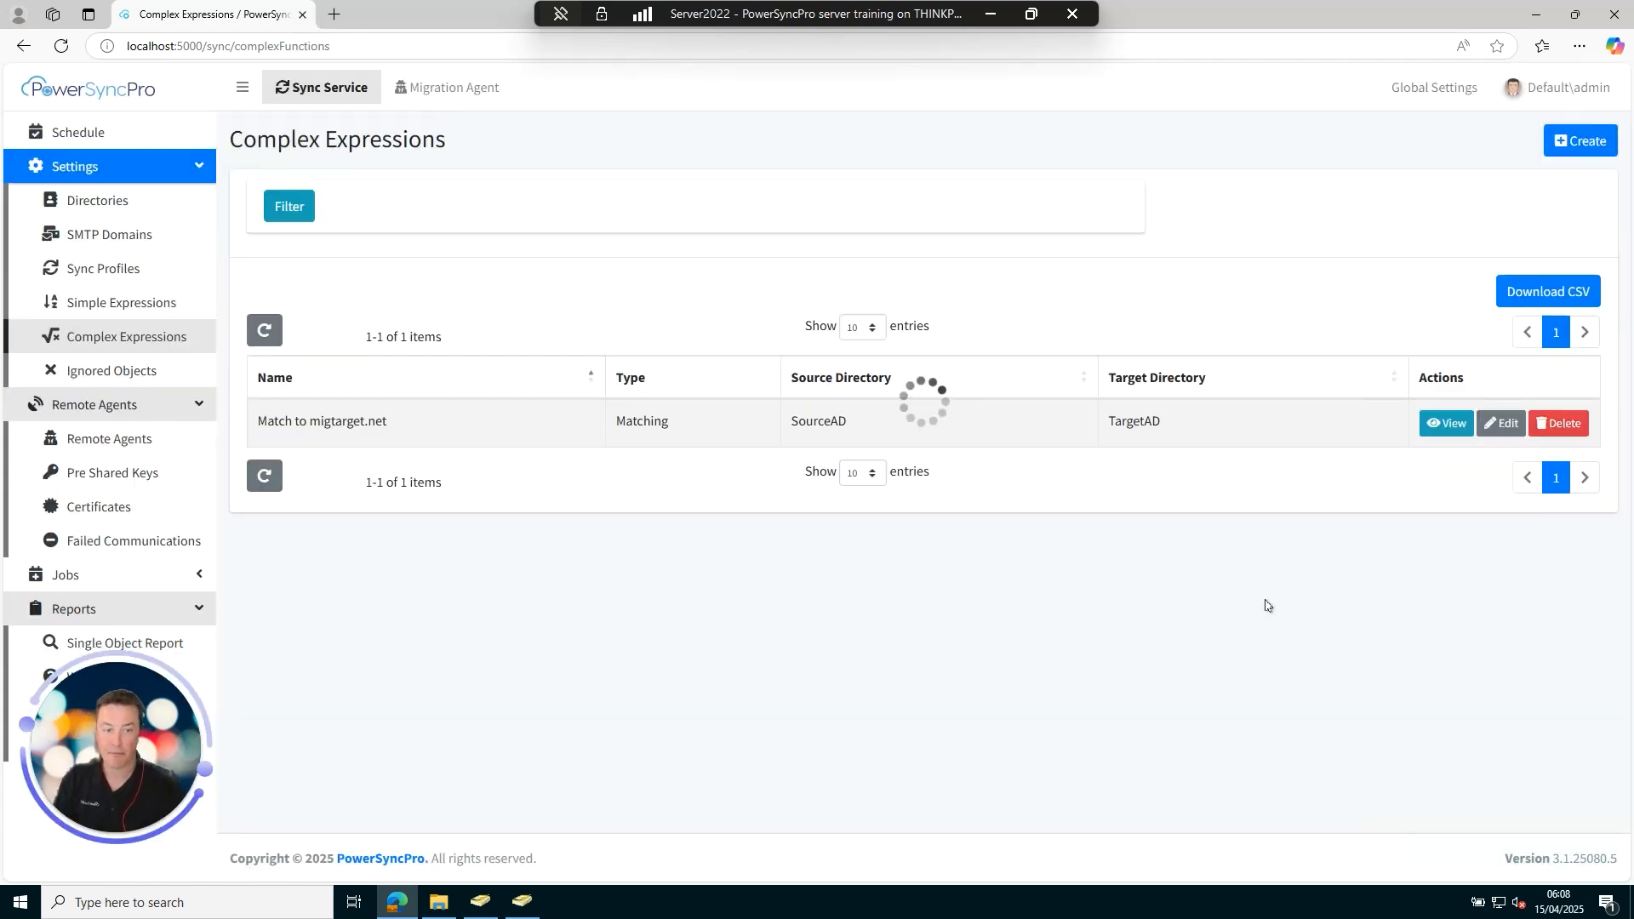
Assign Match to migtarget.net to My first sync's userPrincipalName match rule and save the profile.
left_click(146, 269)
left_click(1497, 404)
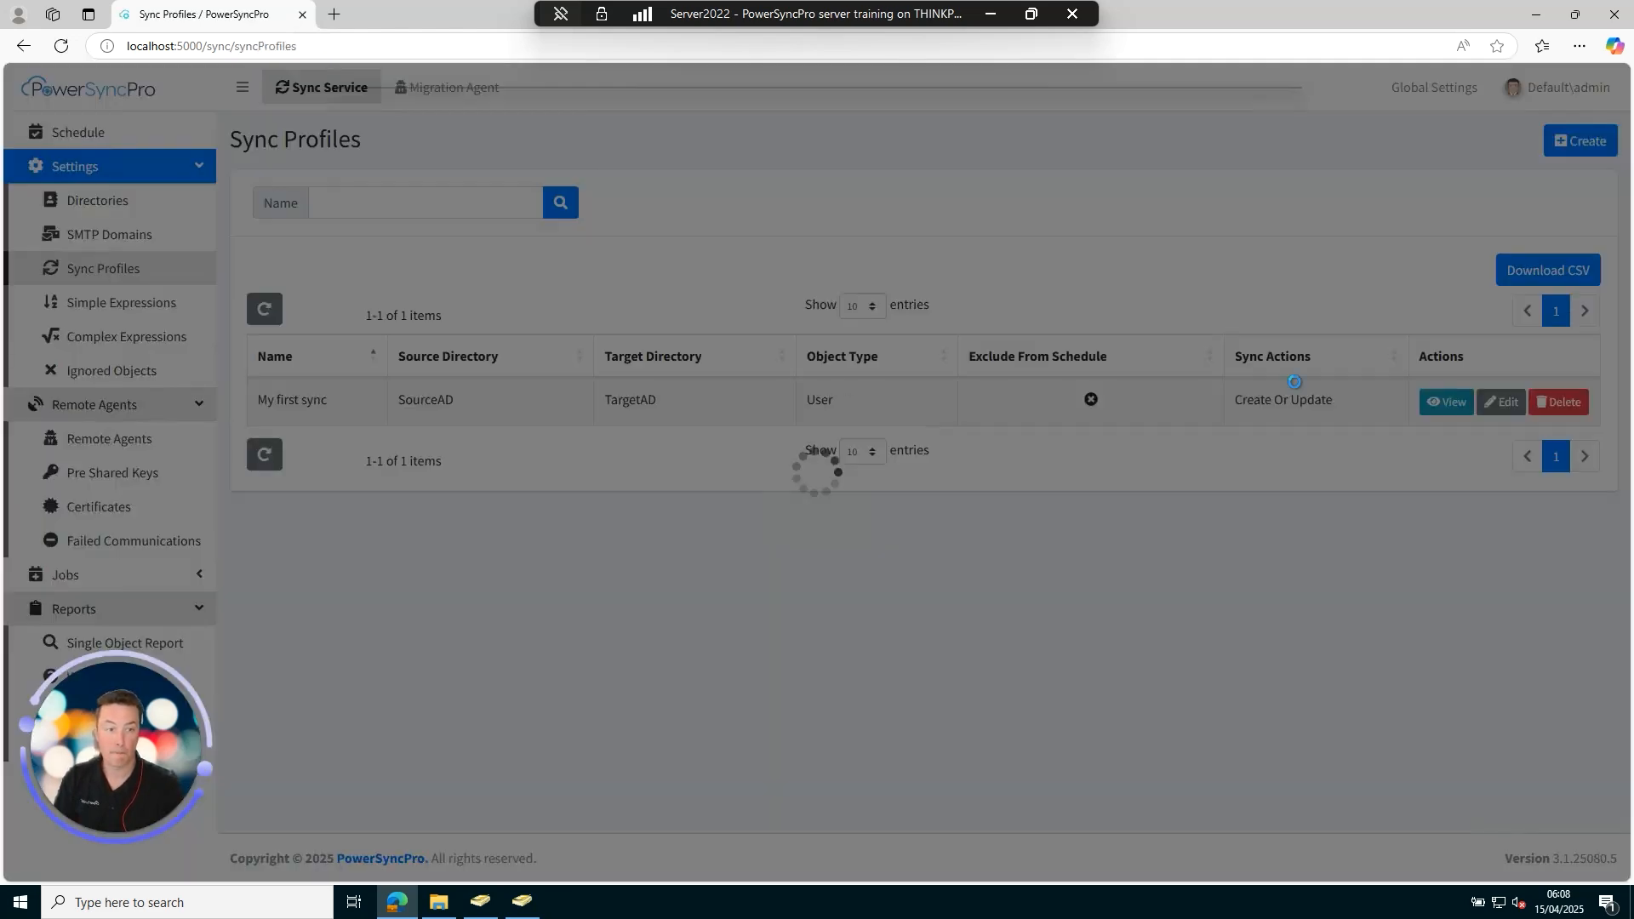
scroll(451, 324, "down", 1)
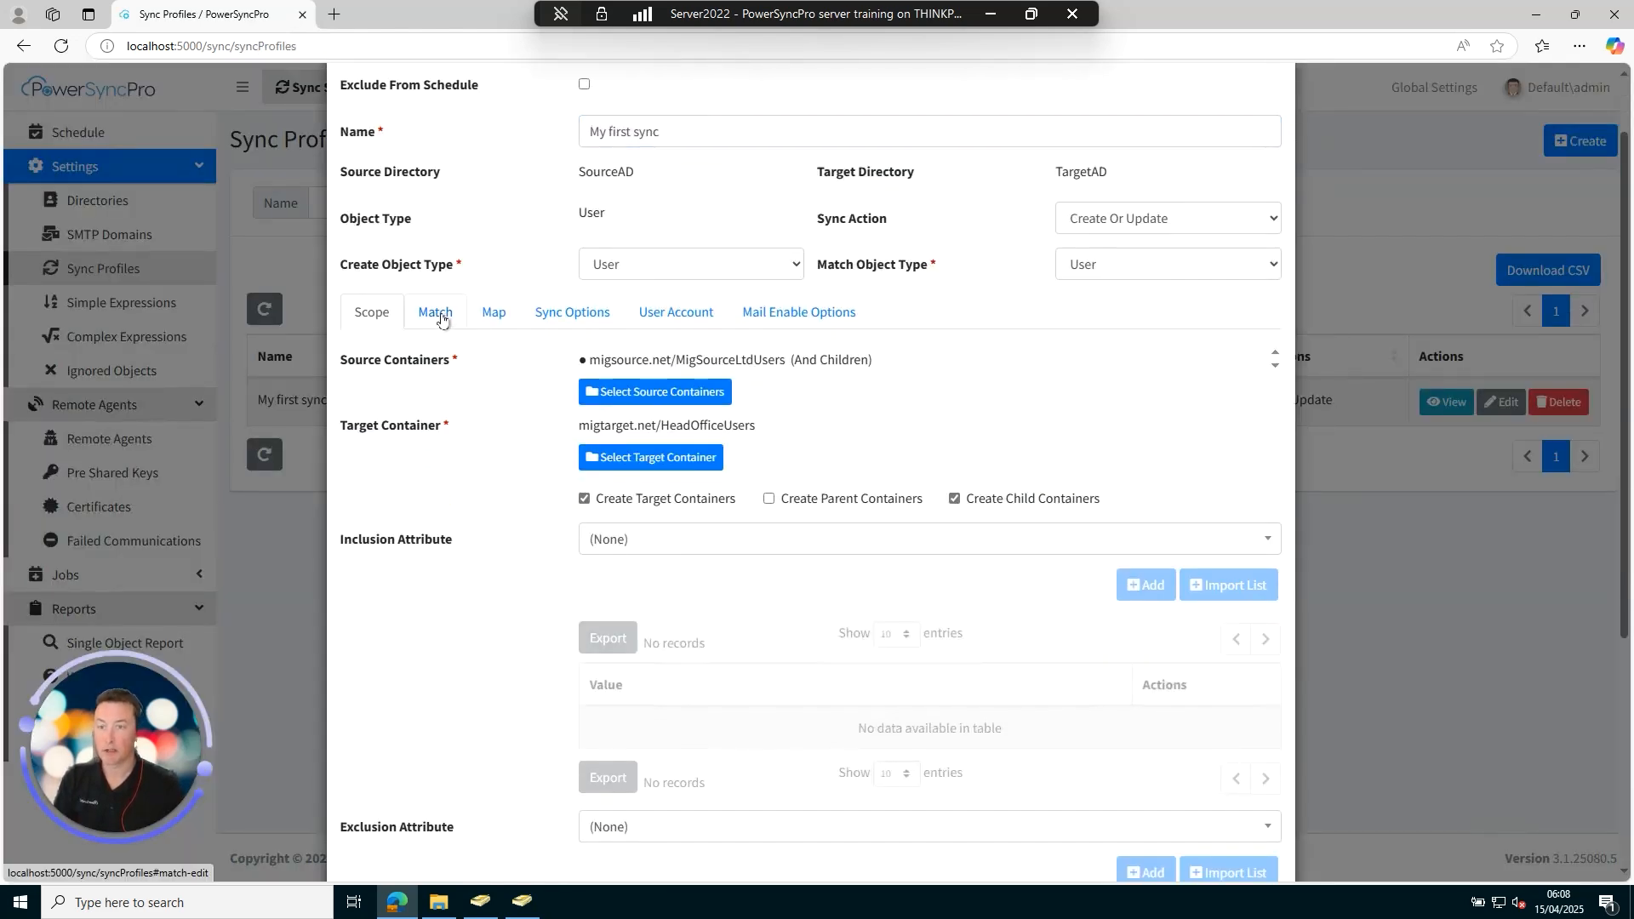
left_click(441, 319)
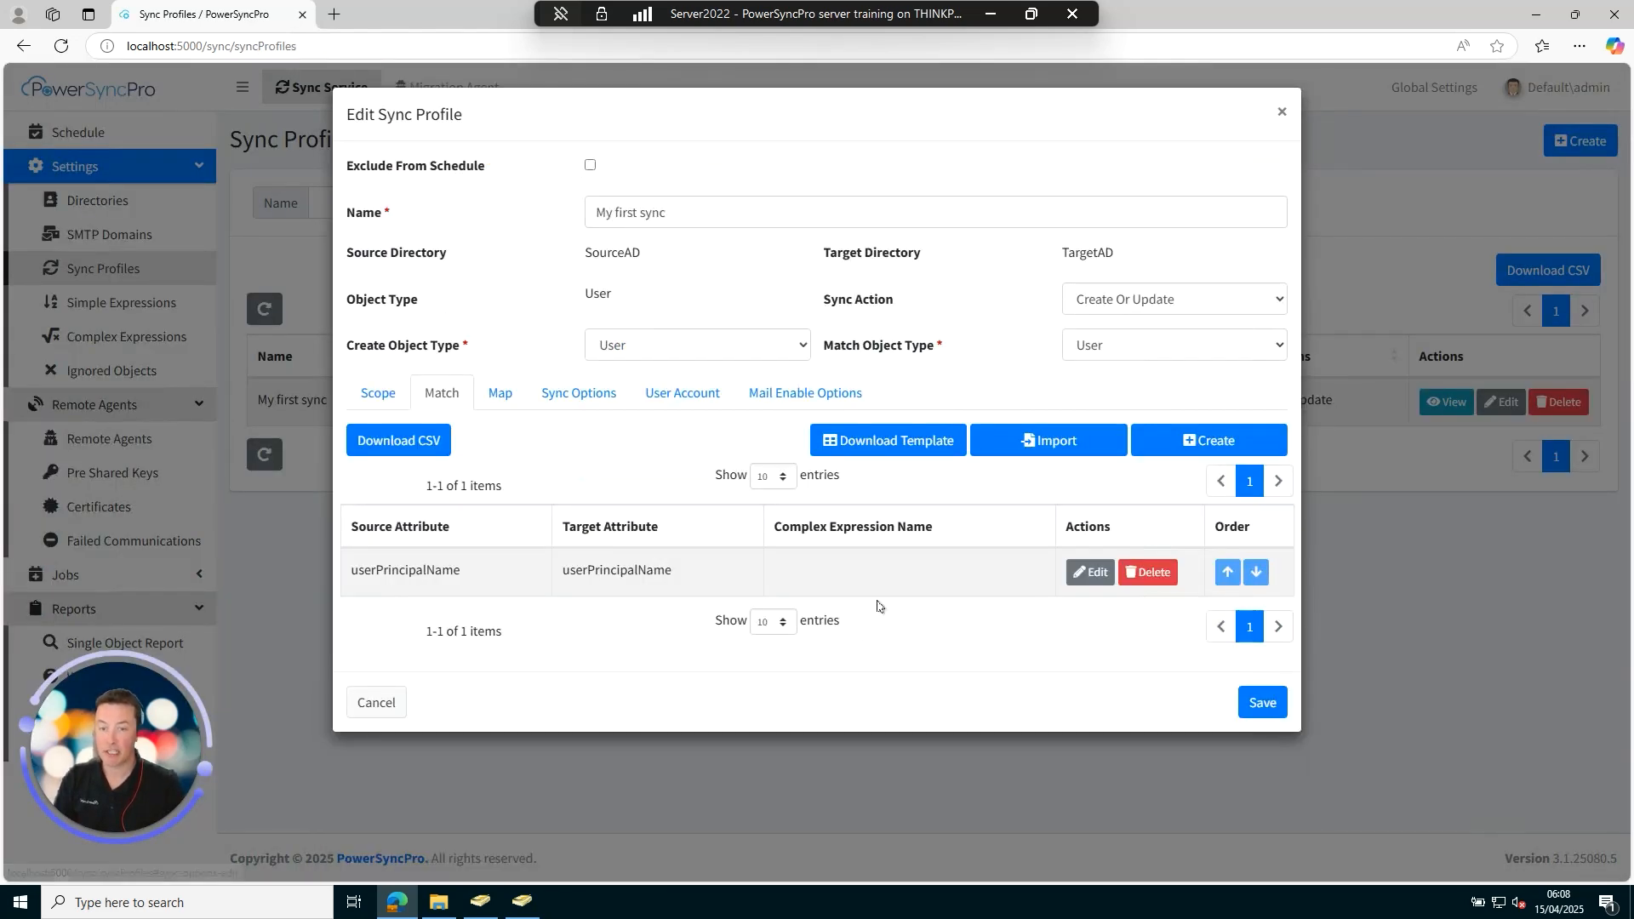
left_click(1090, 573)
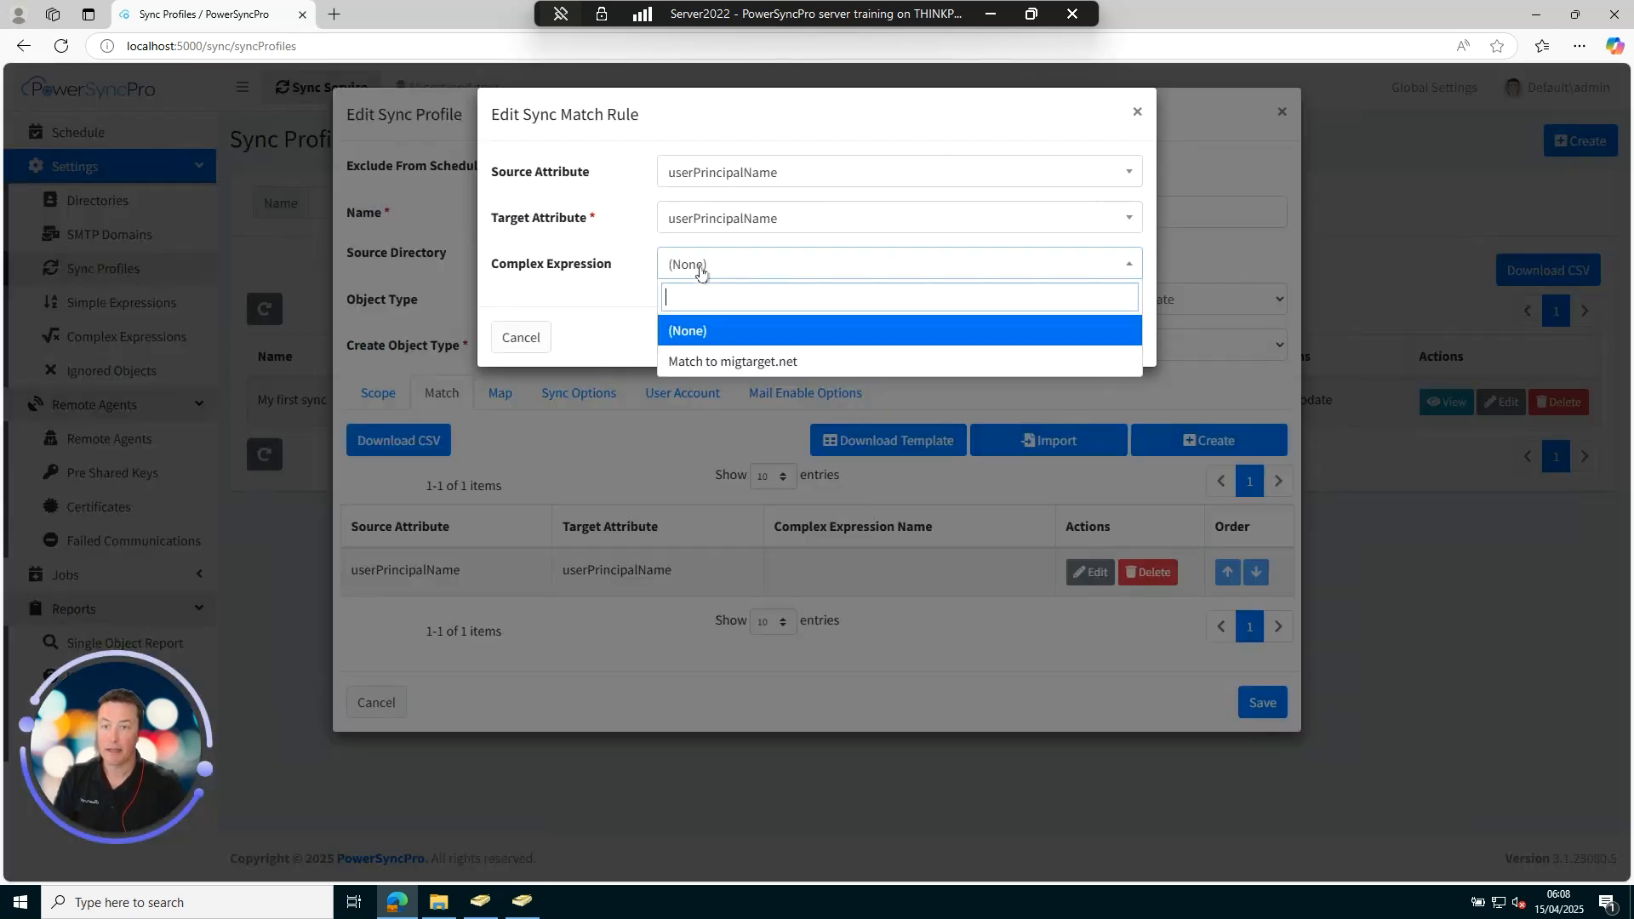
left_click(733, 361)
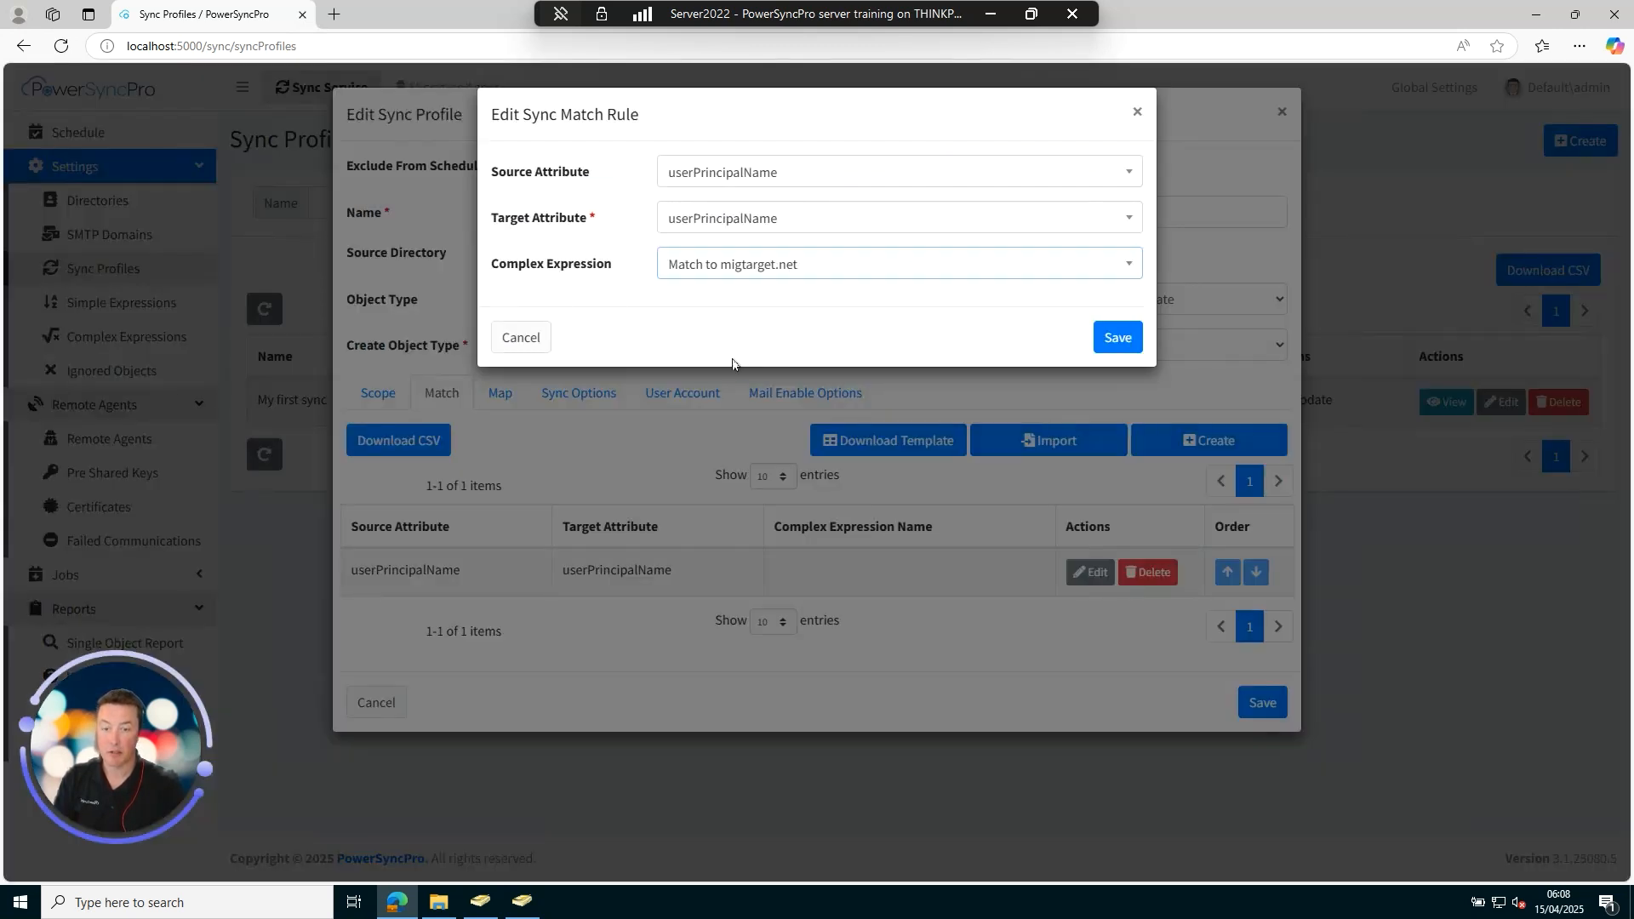
left_click(1121, 339)
left_click(1252, 700)
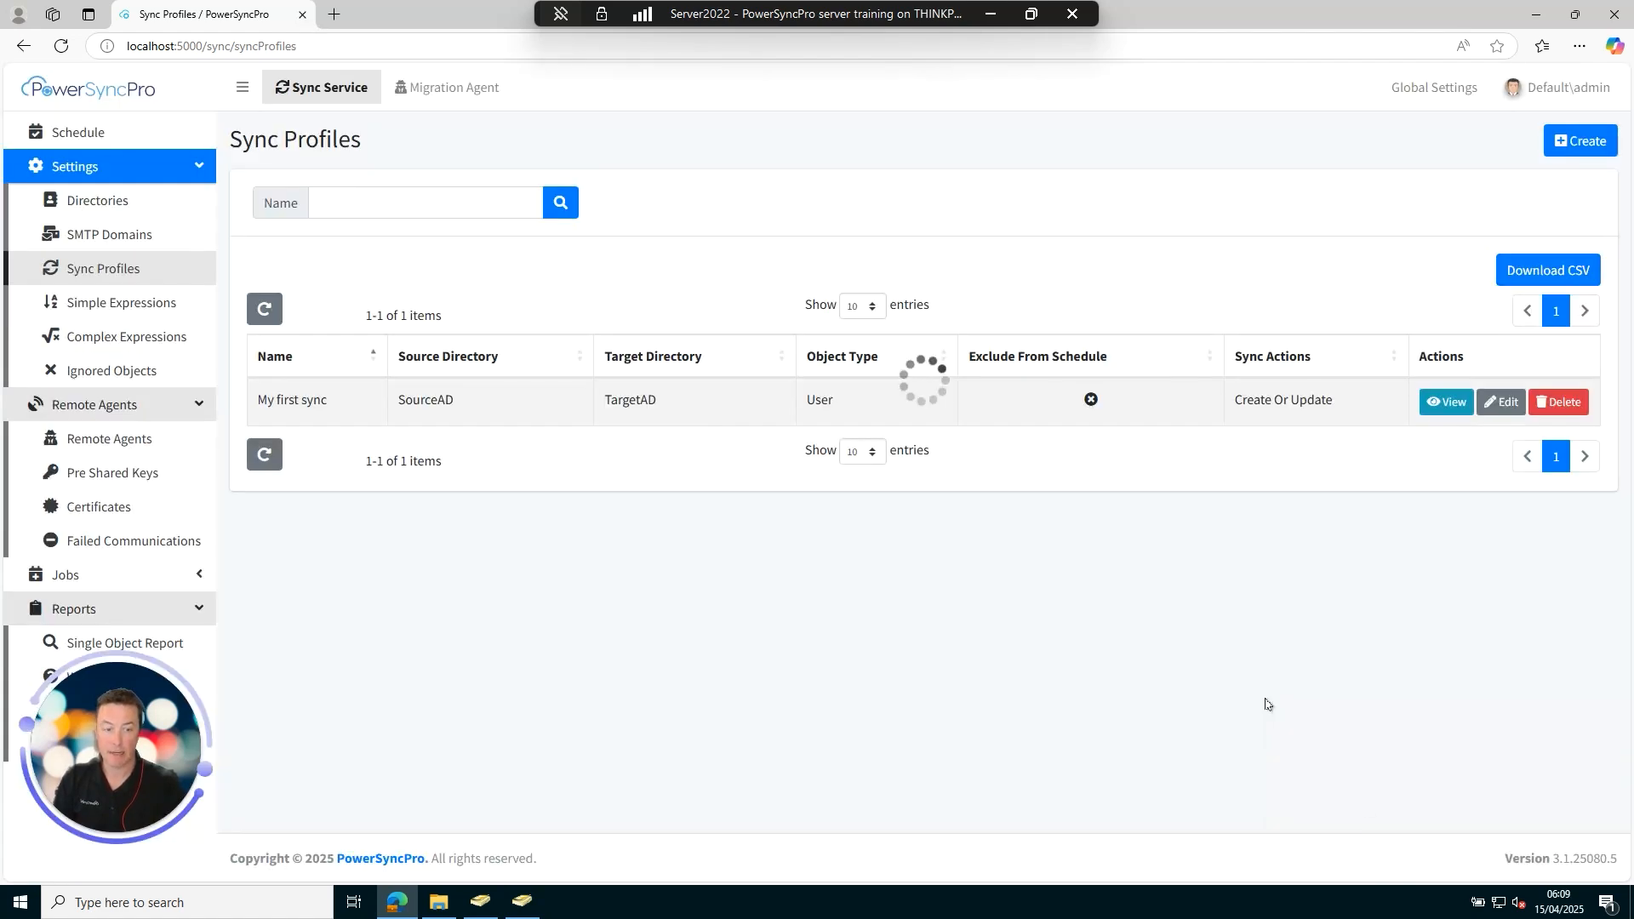
Change My first sync's target container to the migtarget.net domain root and save.
left_click(1501, 401)
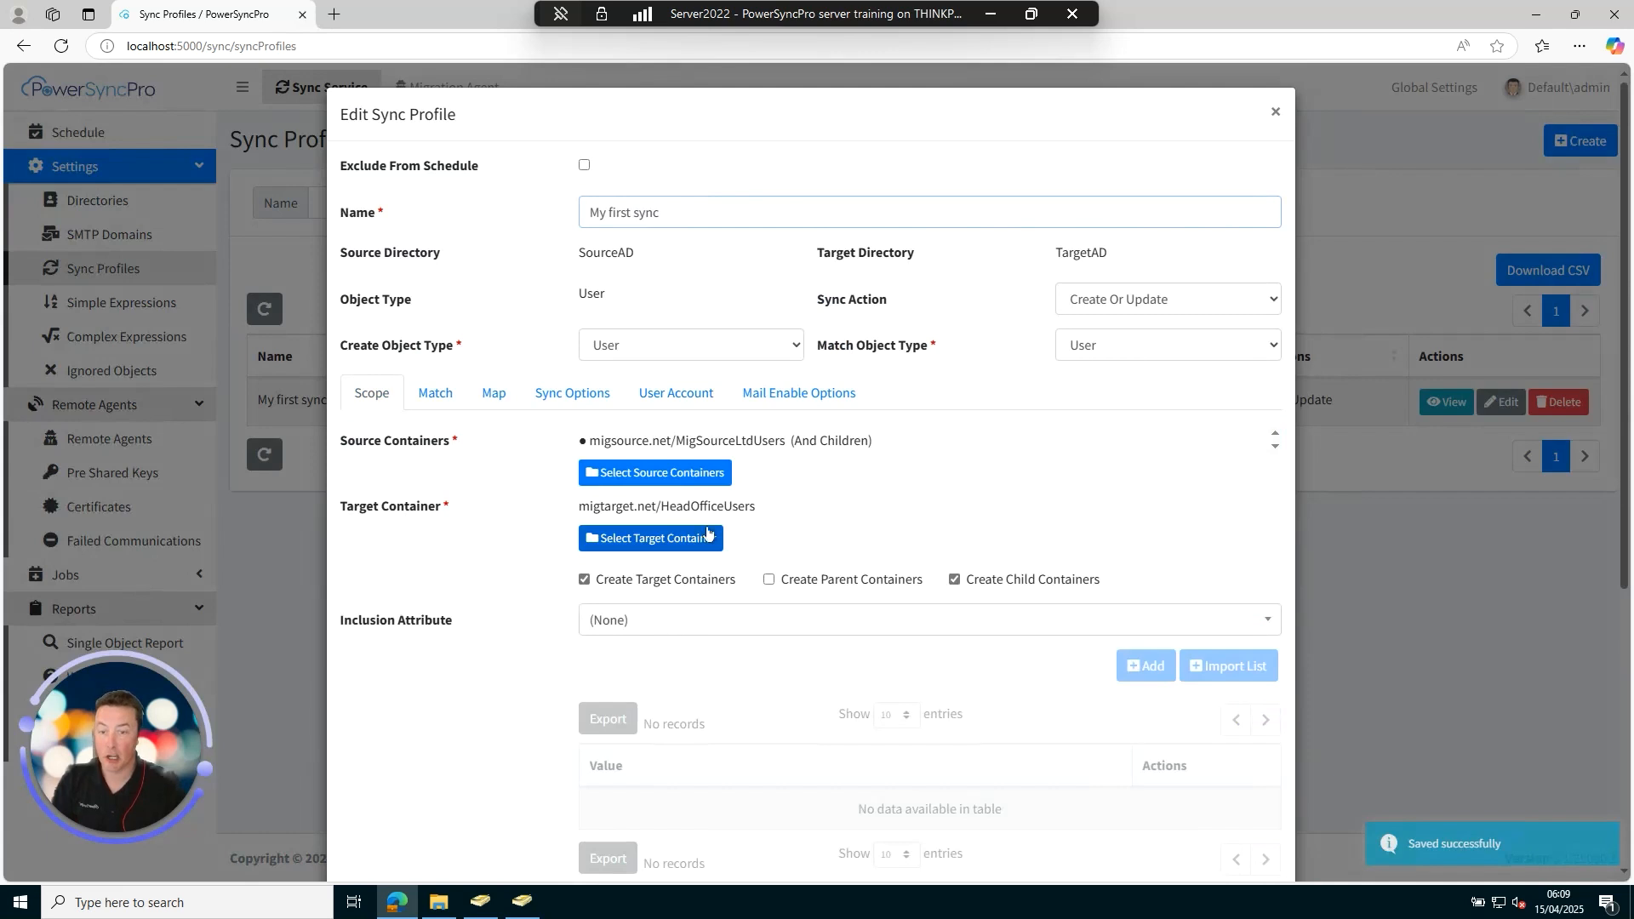
left_click(654, 542)
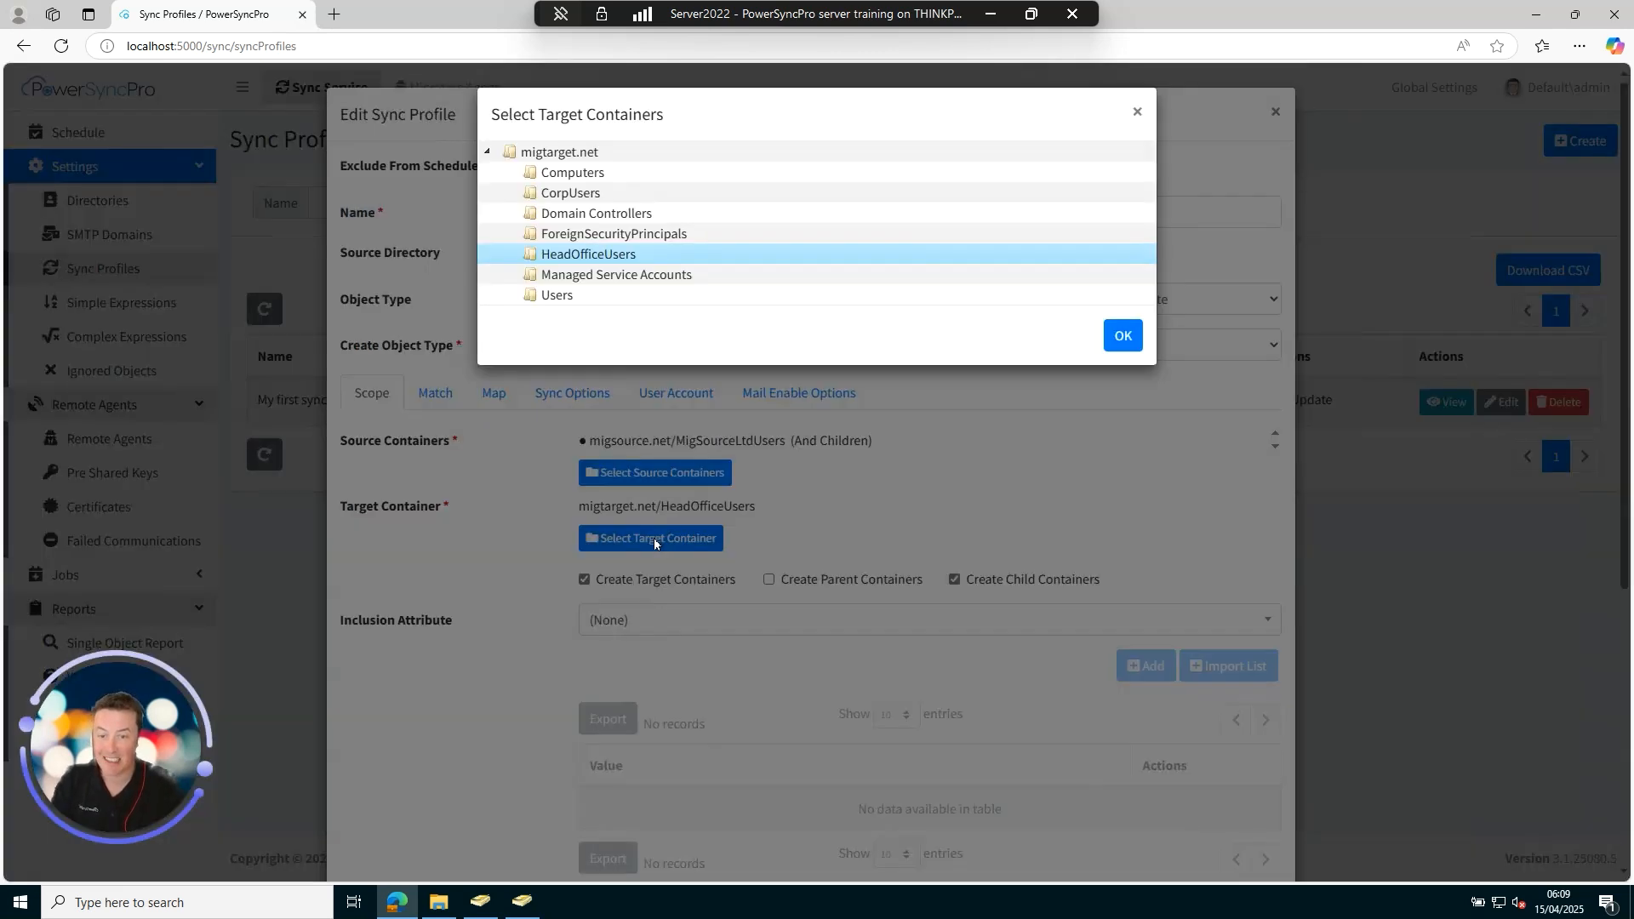
left_click(566, 155)
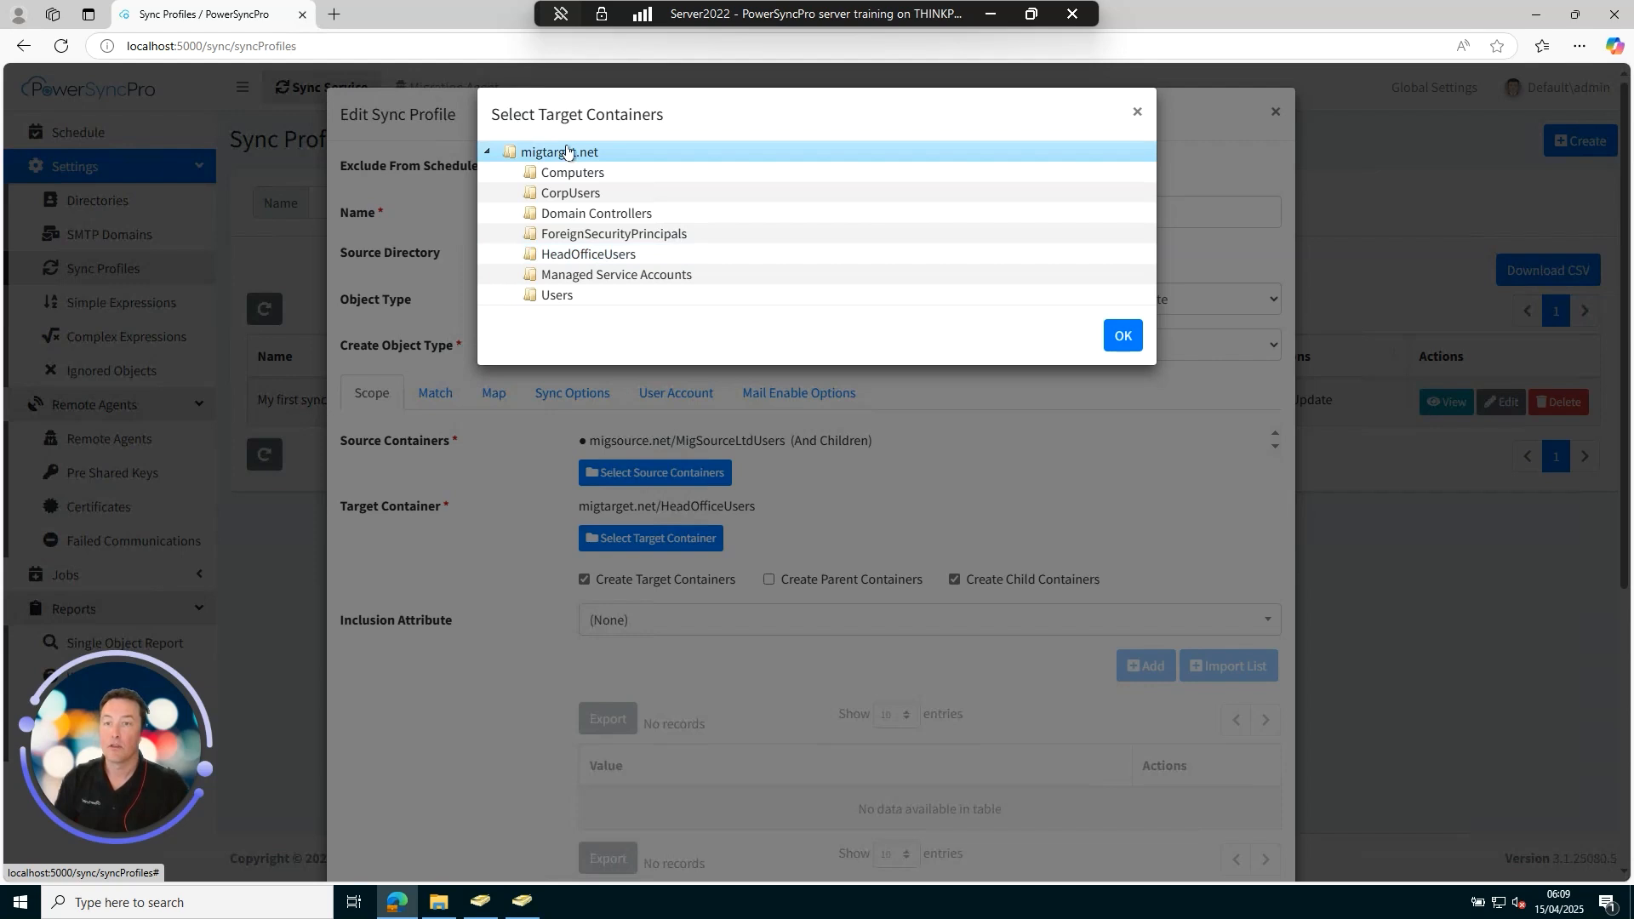
left_click(1124, 341)
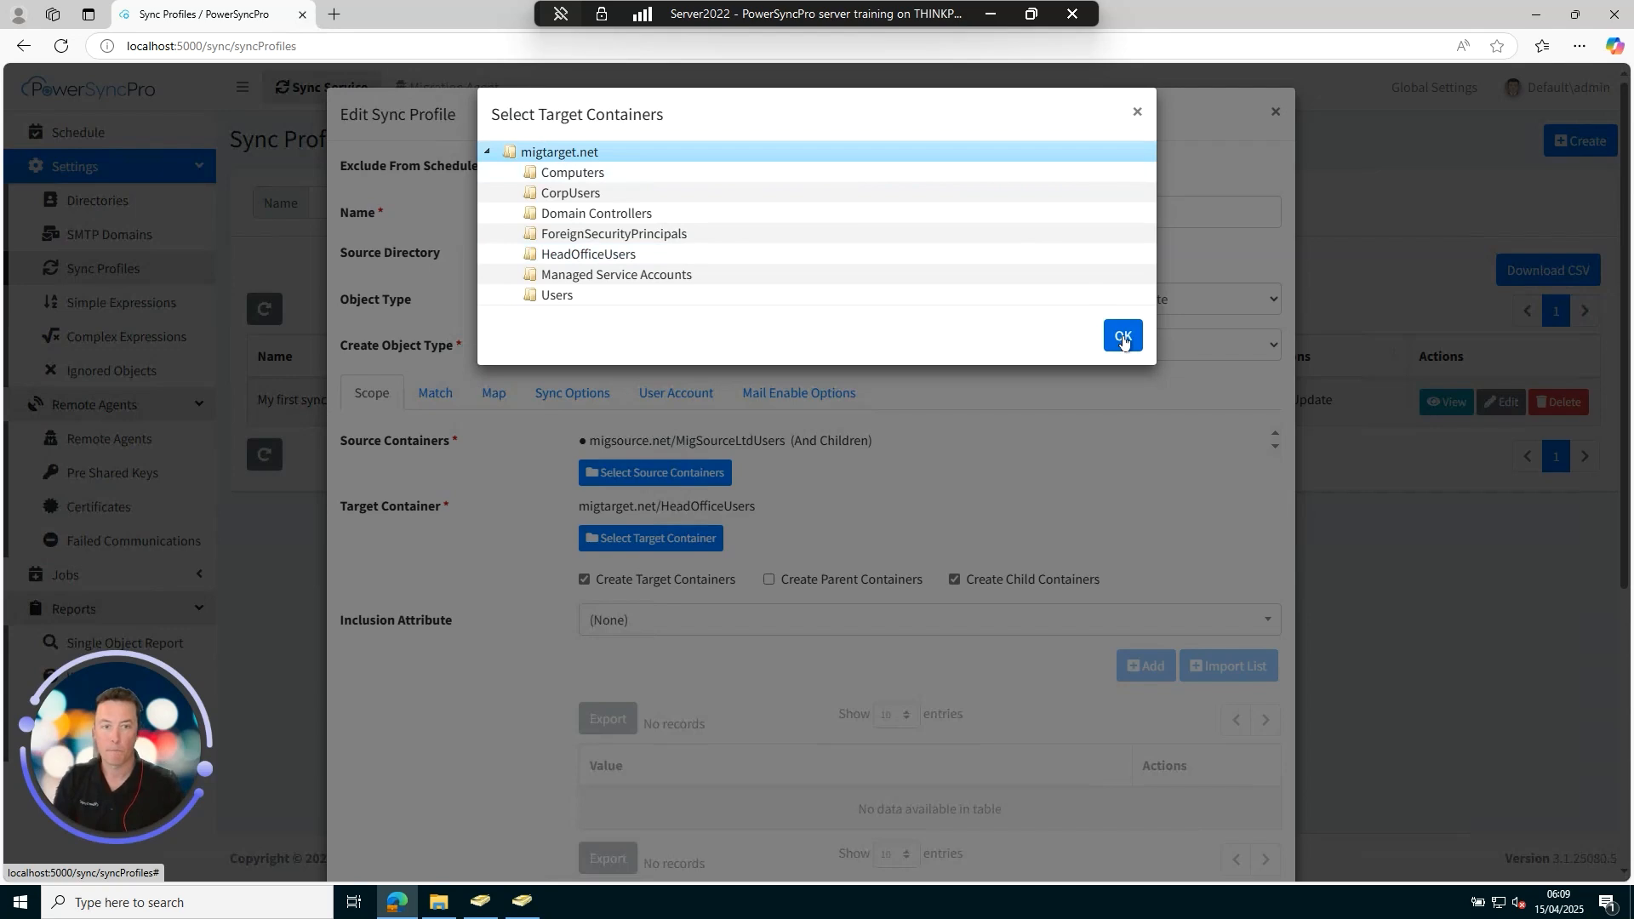
left_click(1123, 337)
scroll(974, 443, "down", 1)
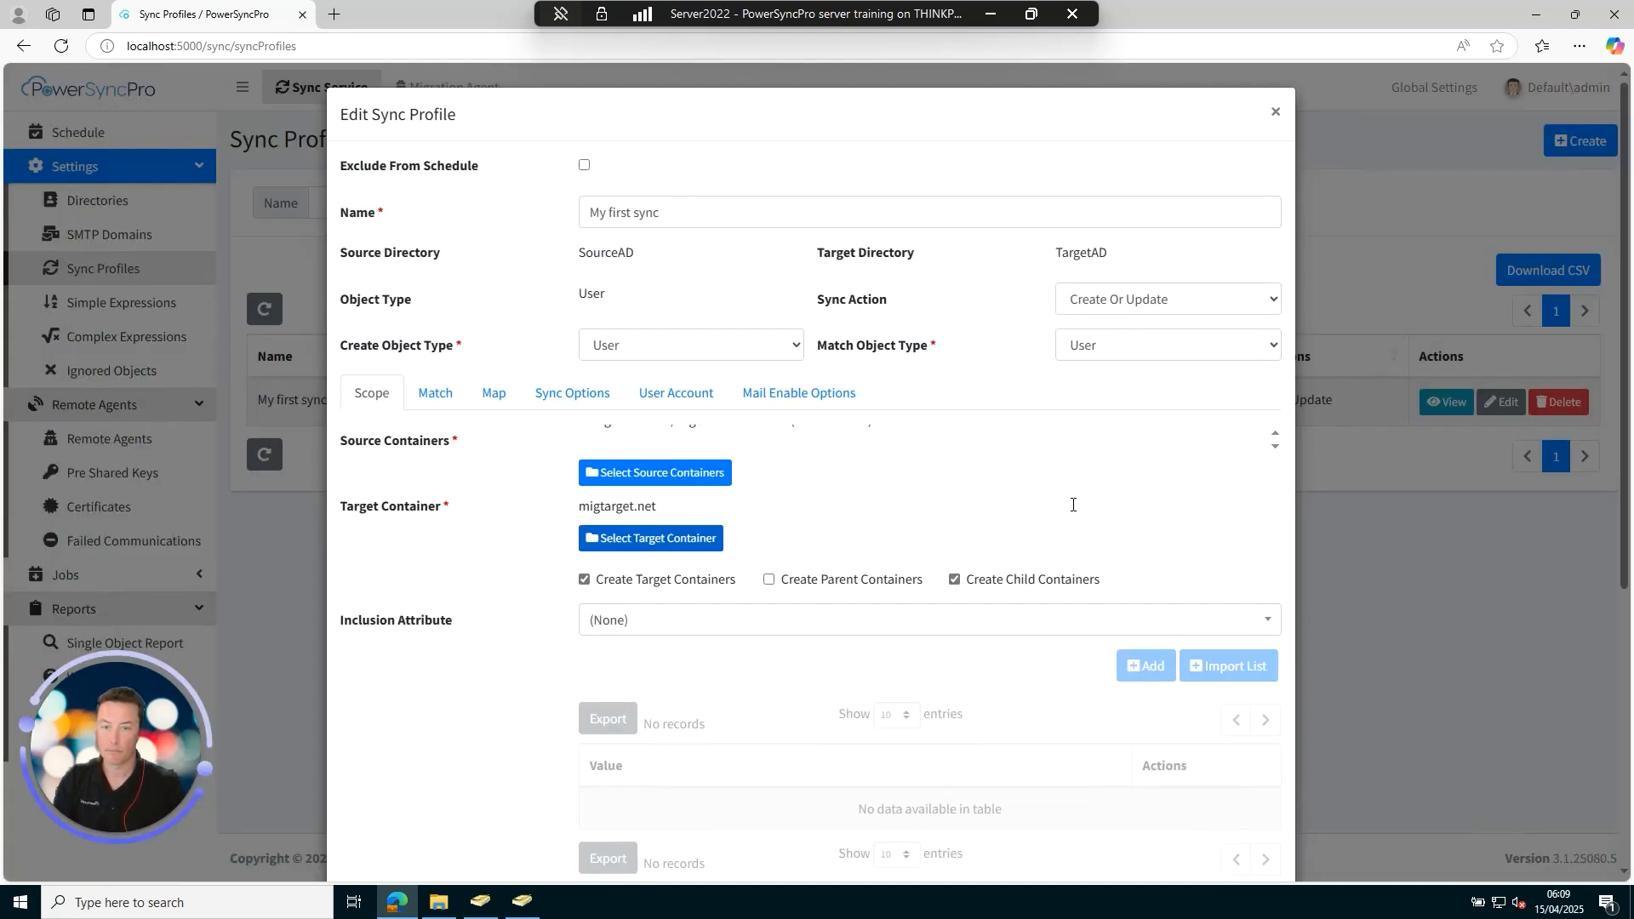
scroll(1400, 605, "down", 5)
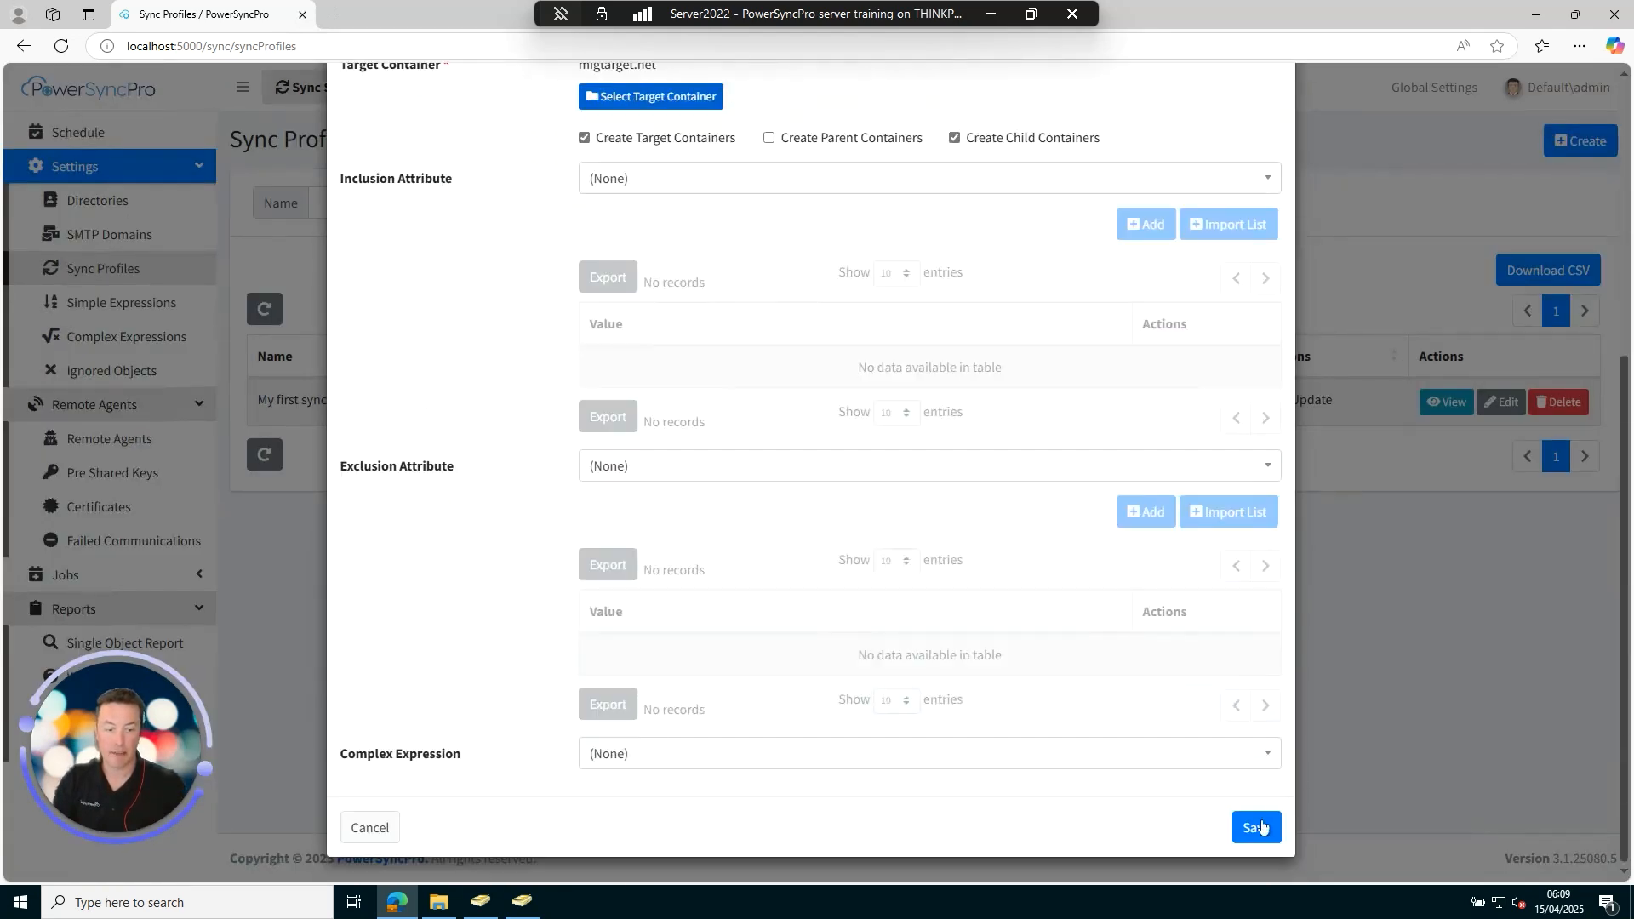
left_click(1256, 830)
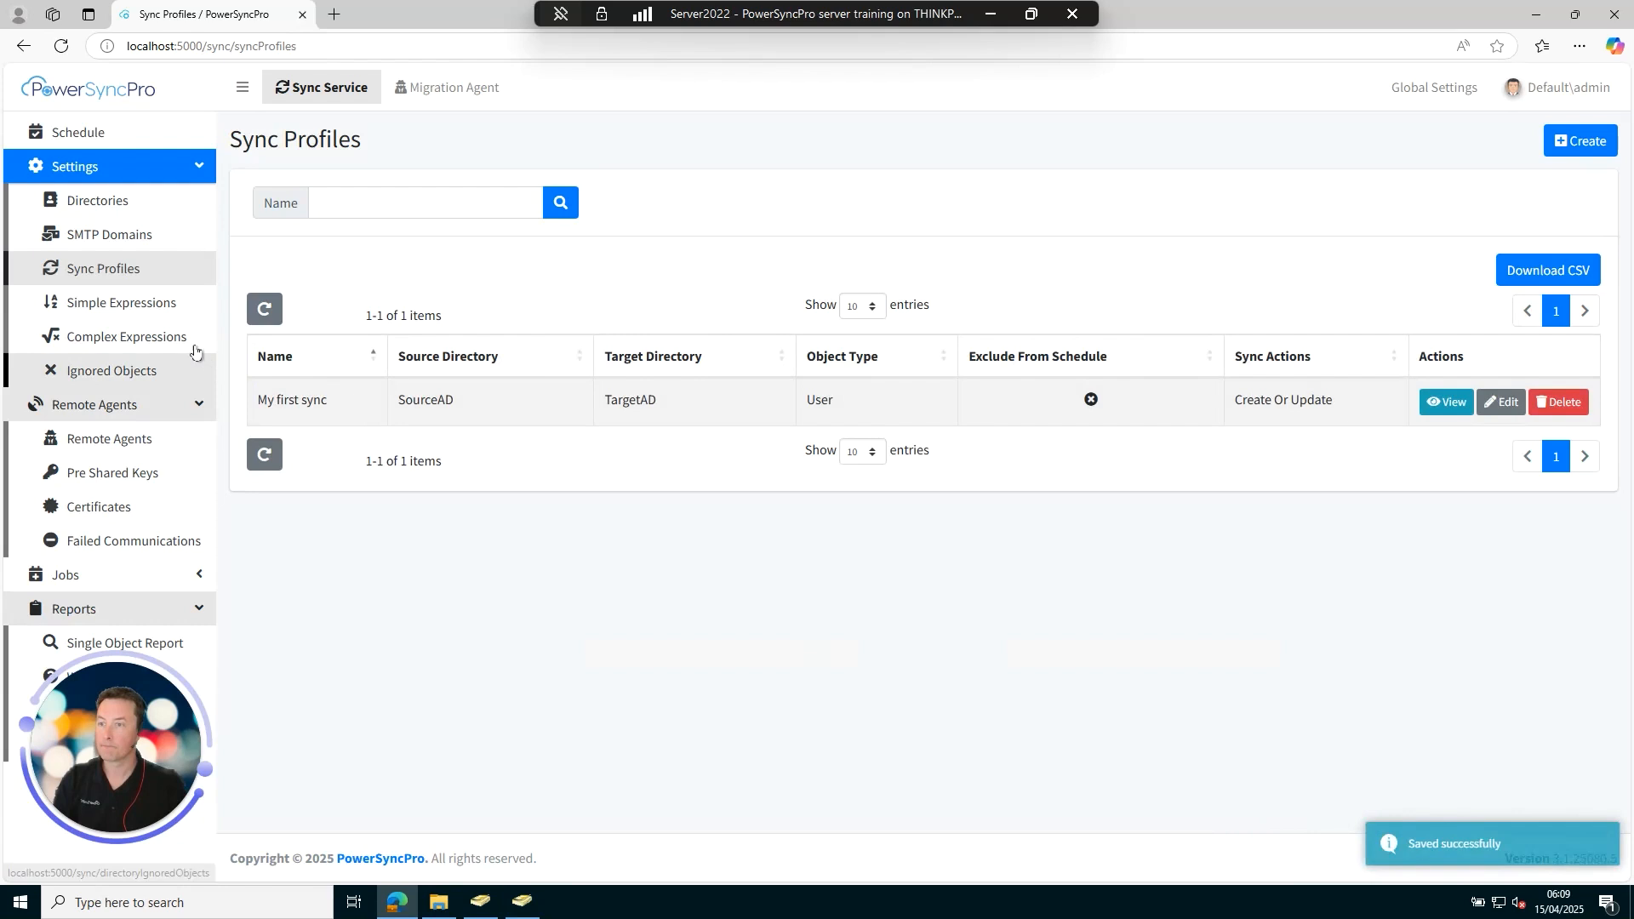
Open the What If report for the My first sync job from the Schedule.
left_click(91, 137)
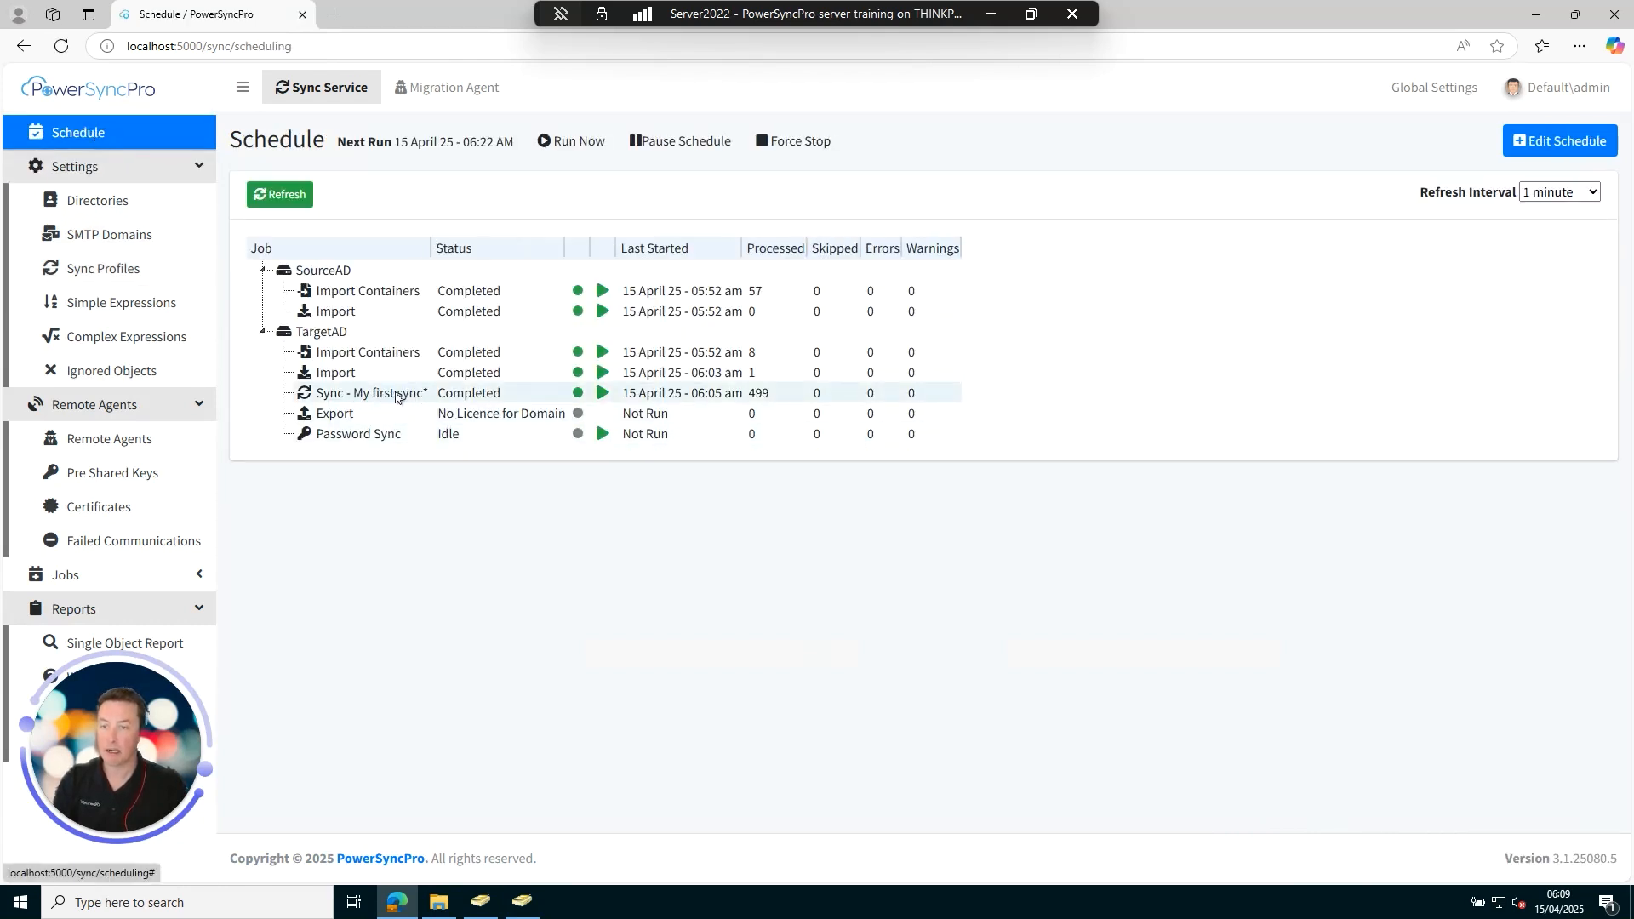
right_click(397, 394)
left_click(486, 513)
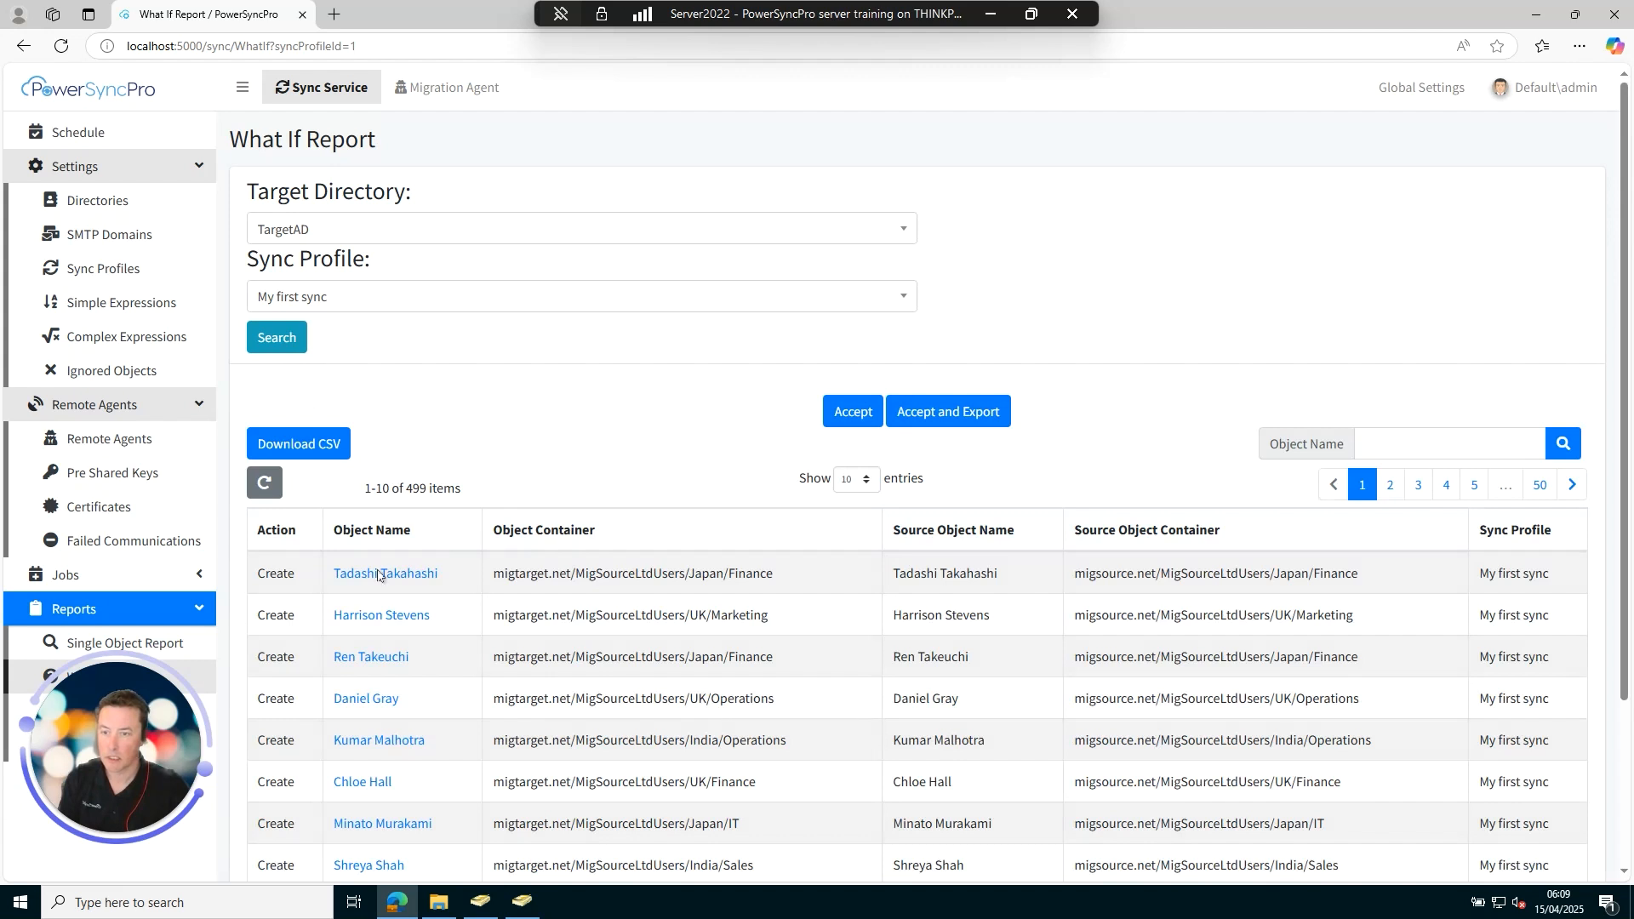
Filter the What If report by the users' shared surname in Object Name.
left_click(1447, 446)
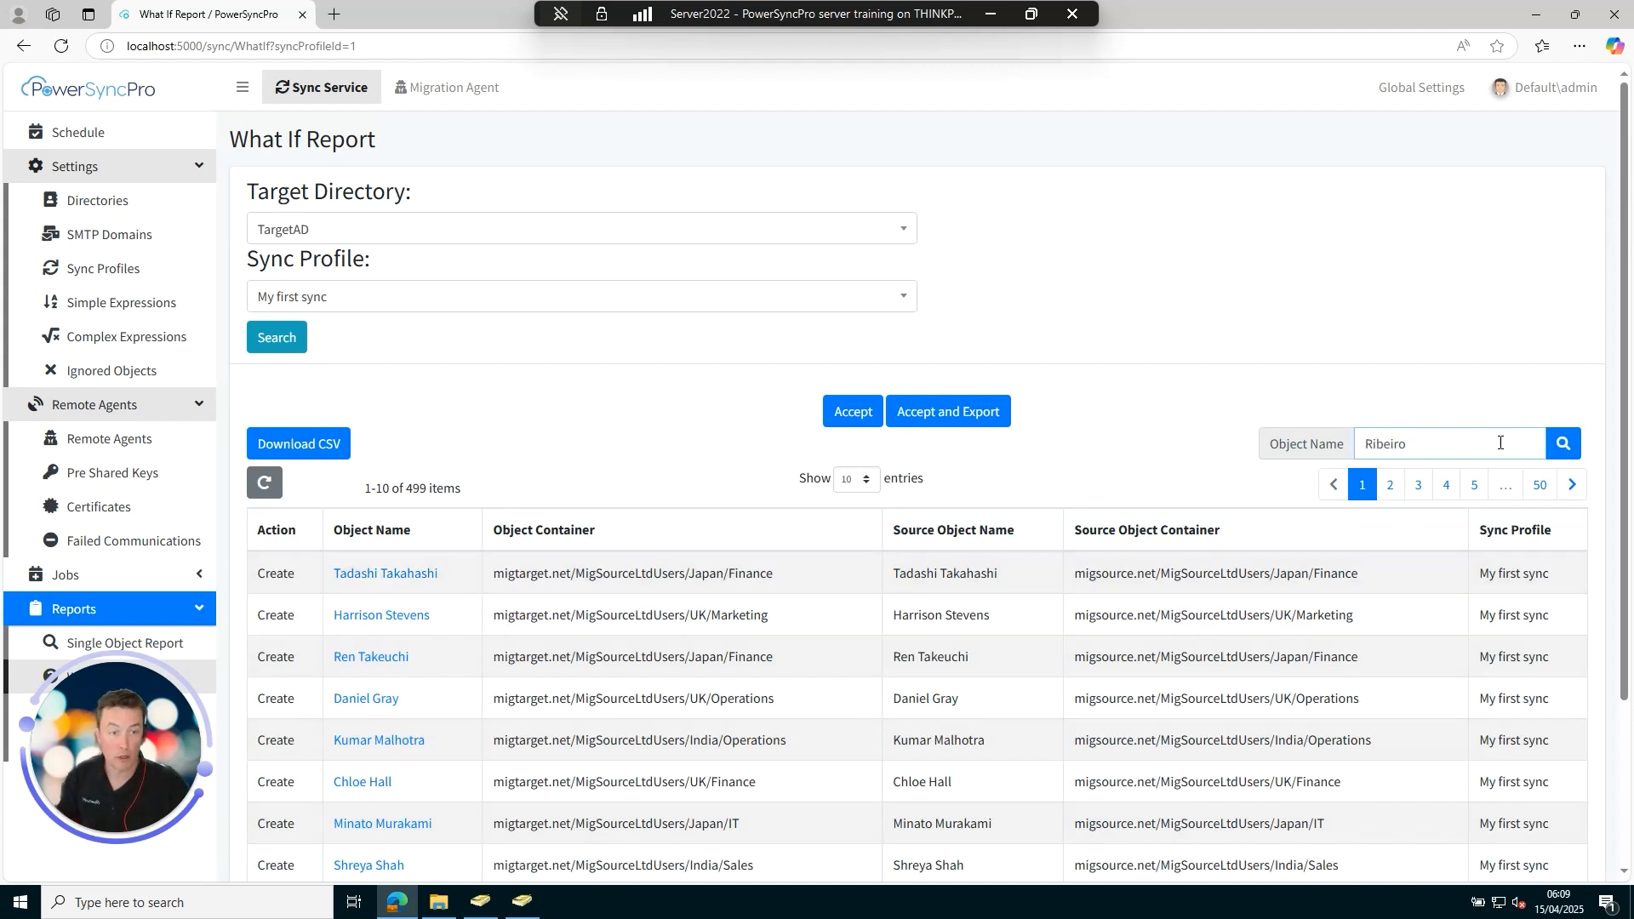
left_click(1561, 446)
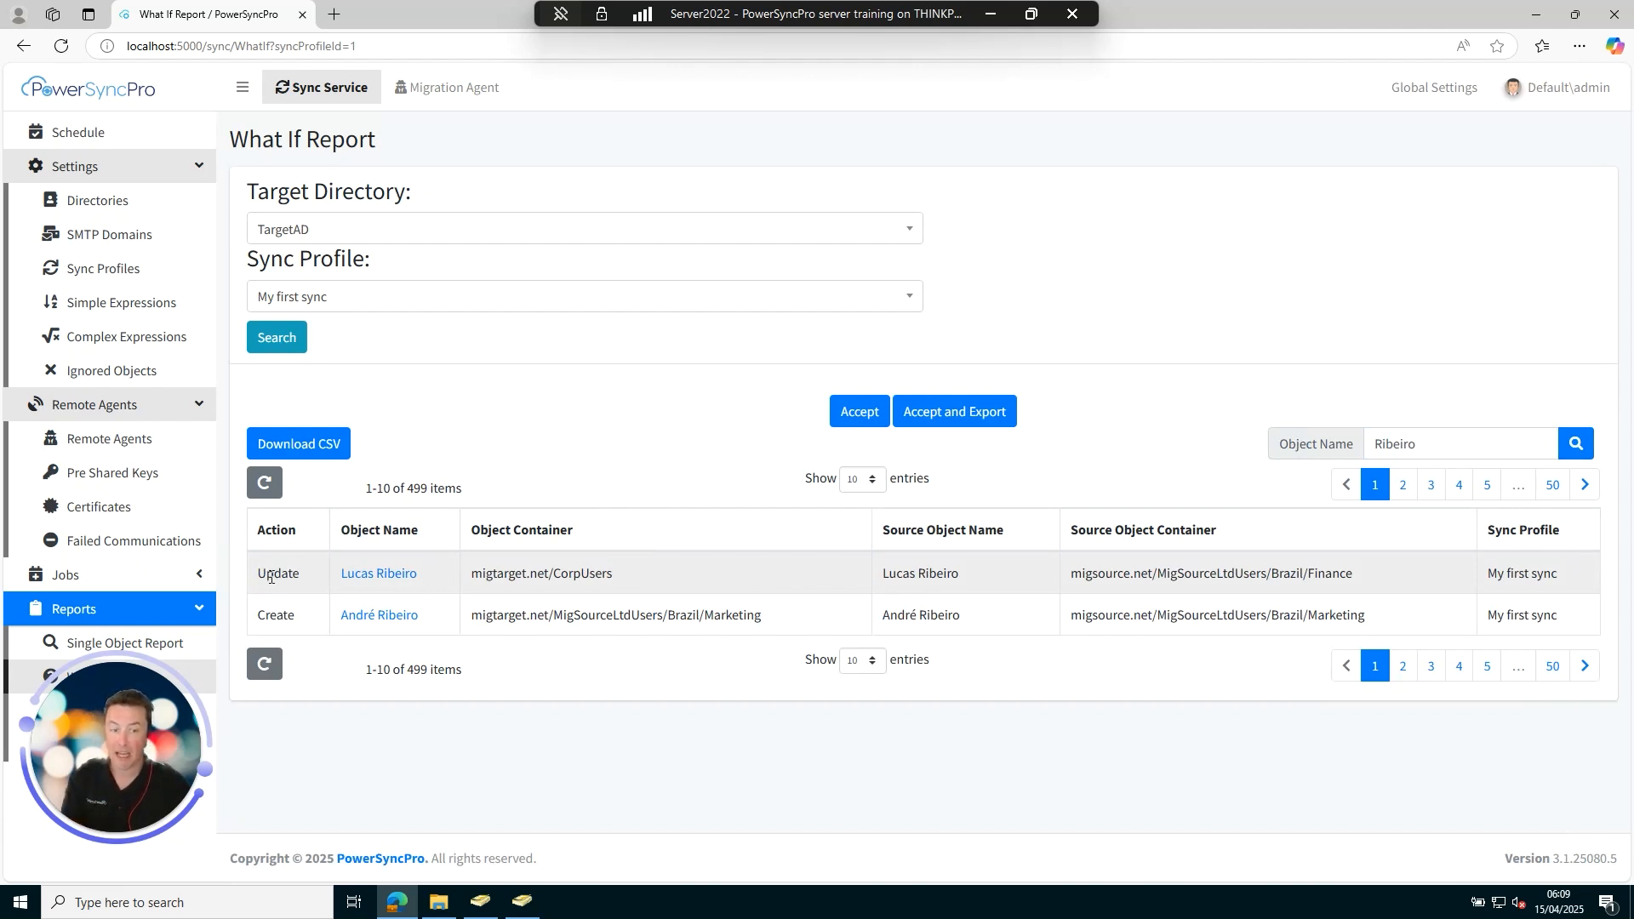
Review the updated user's future (MIGS) display name, distinguishedName, proxy addresses and mail, then close.
left_click(378, 573)
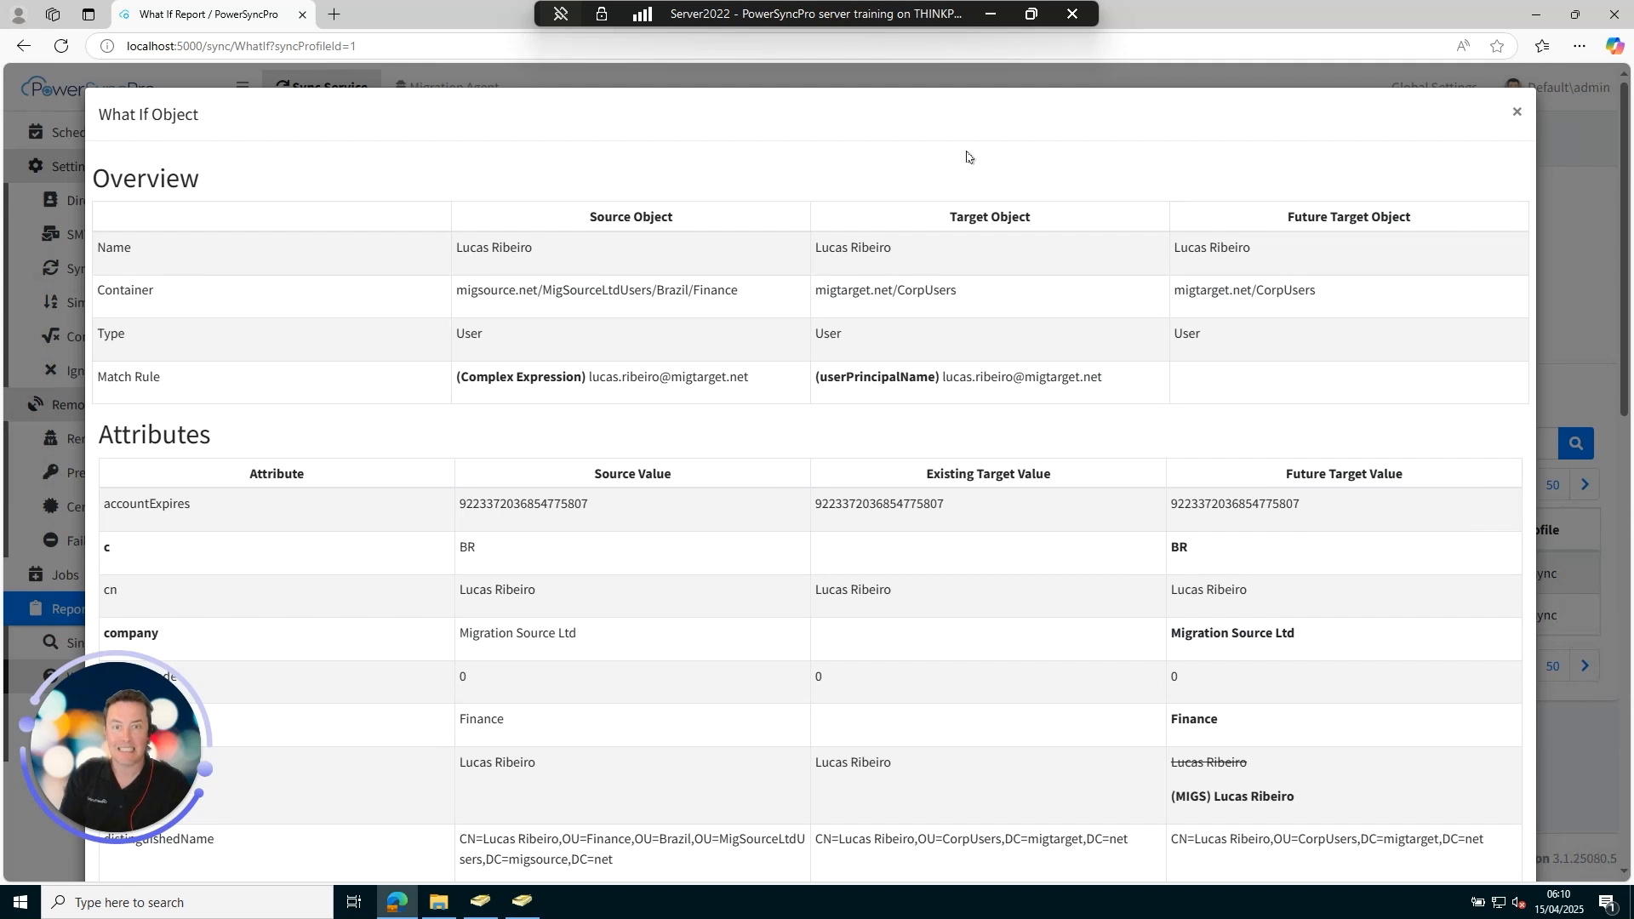
scroll(912, 743, "down", 3)
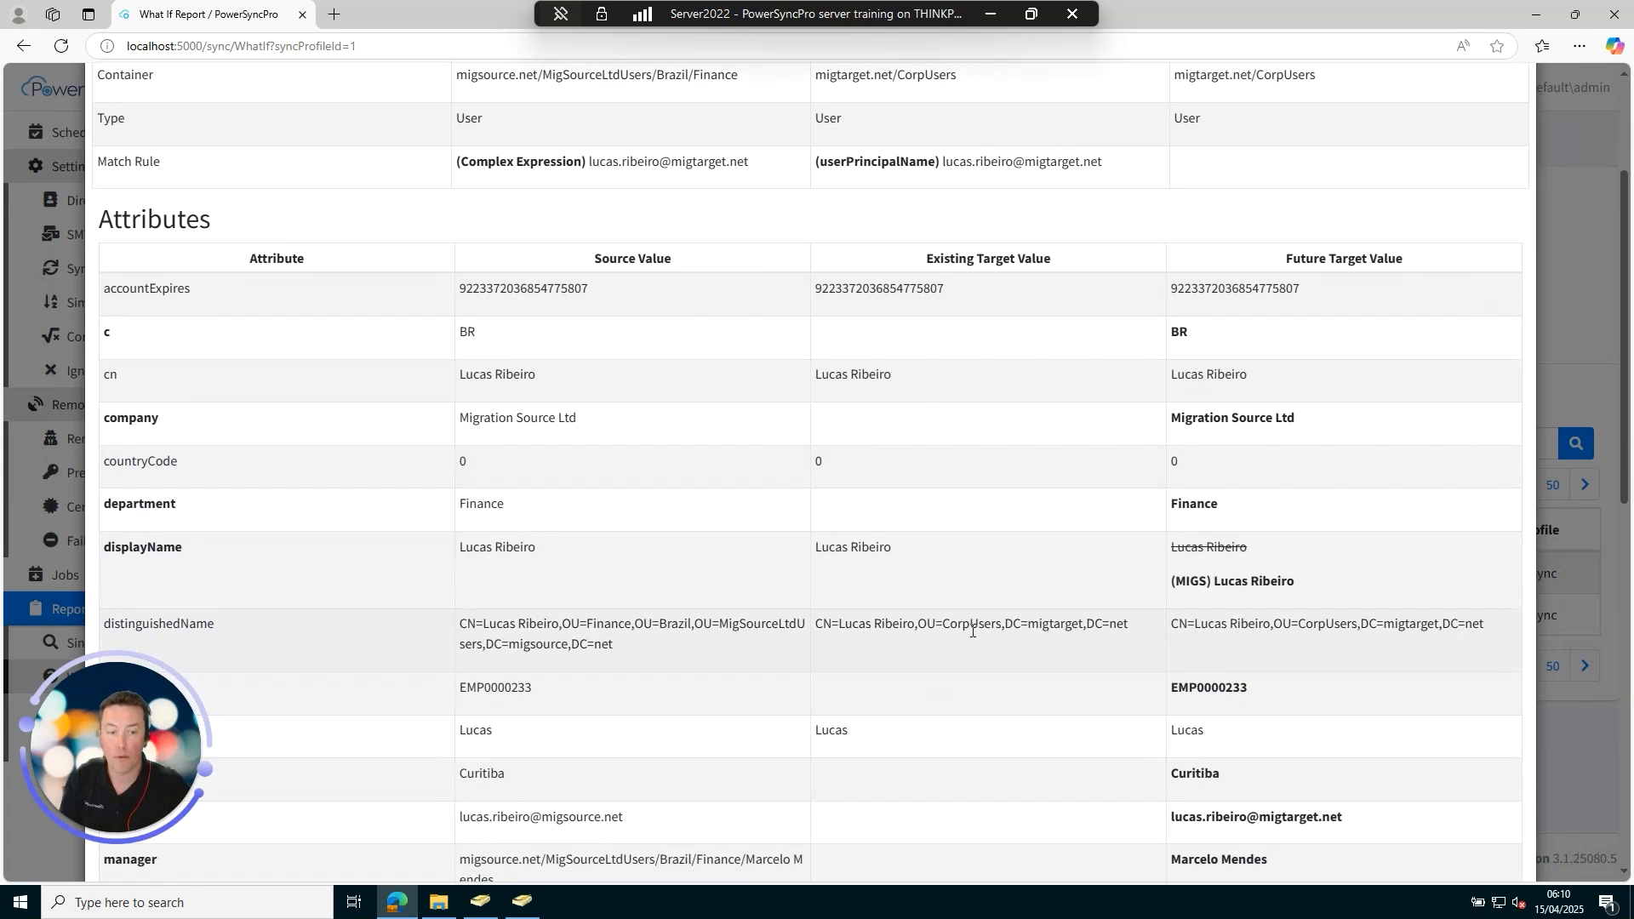
scroll(989, 618, "down", 2)
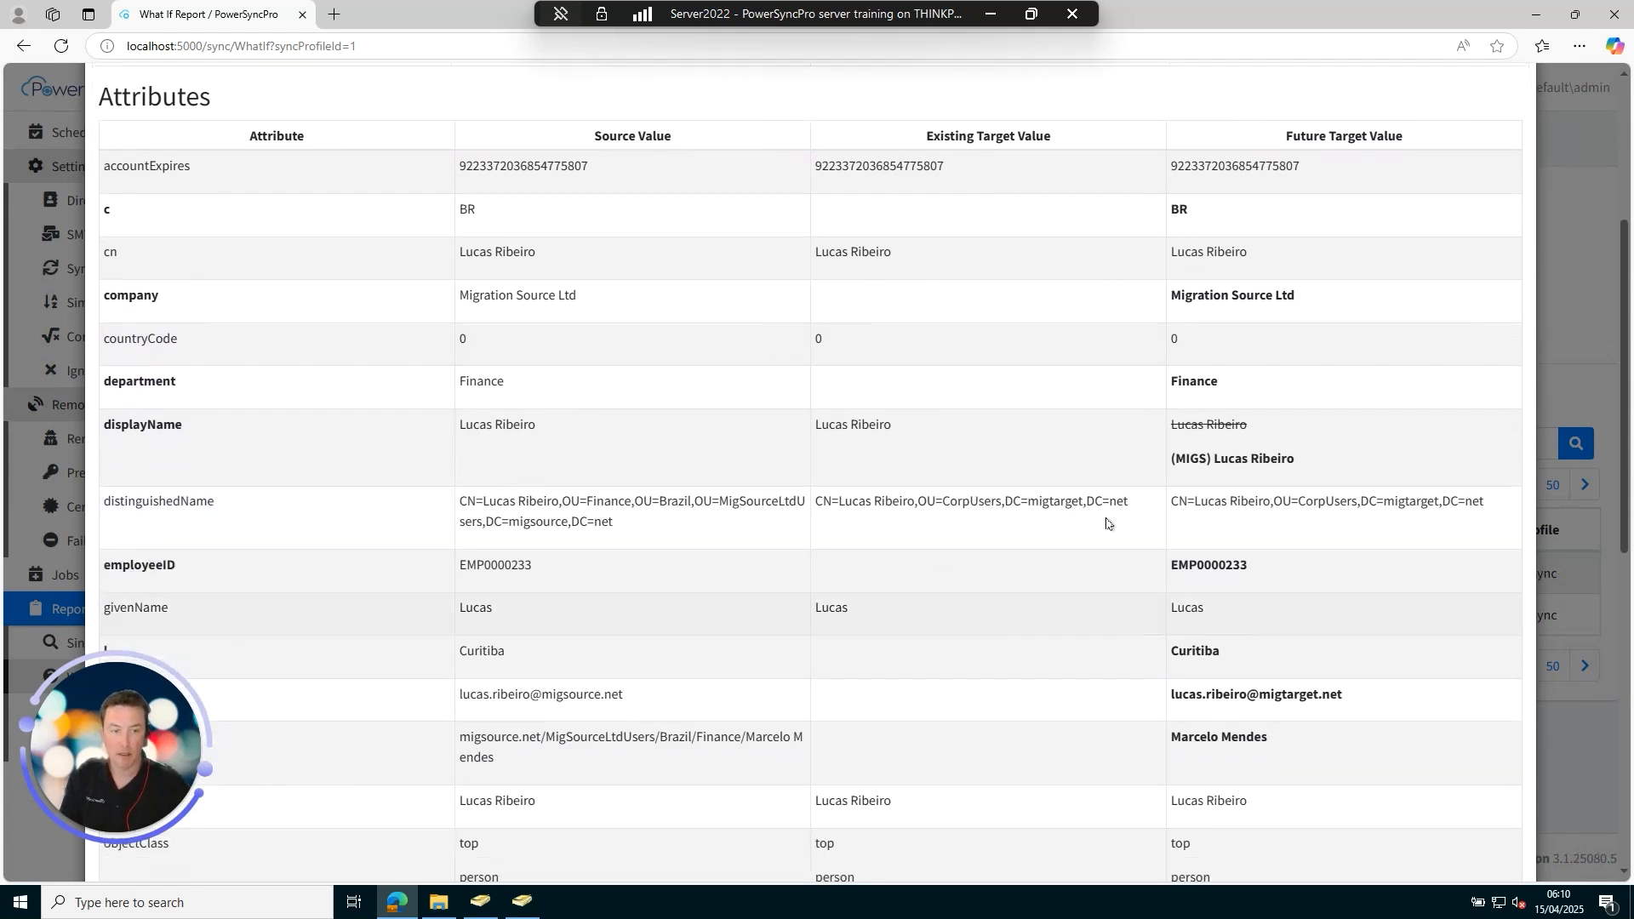
triple_click(1252, 463)
left_click(1254, 481)
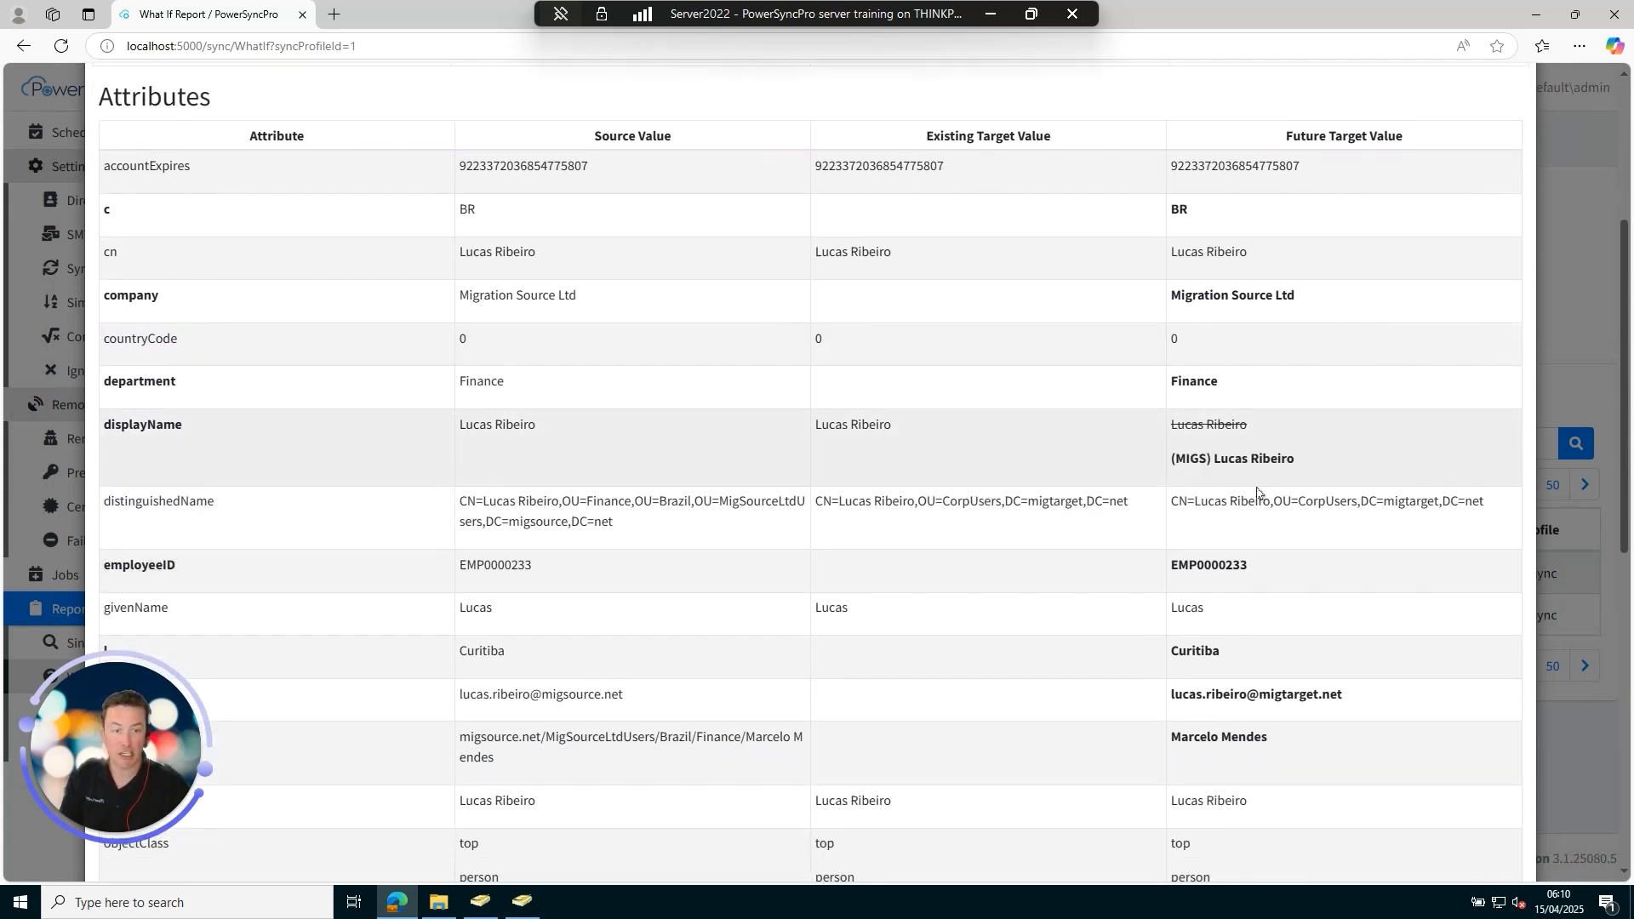
left_click_drag(1180, 505, 1471, 504)
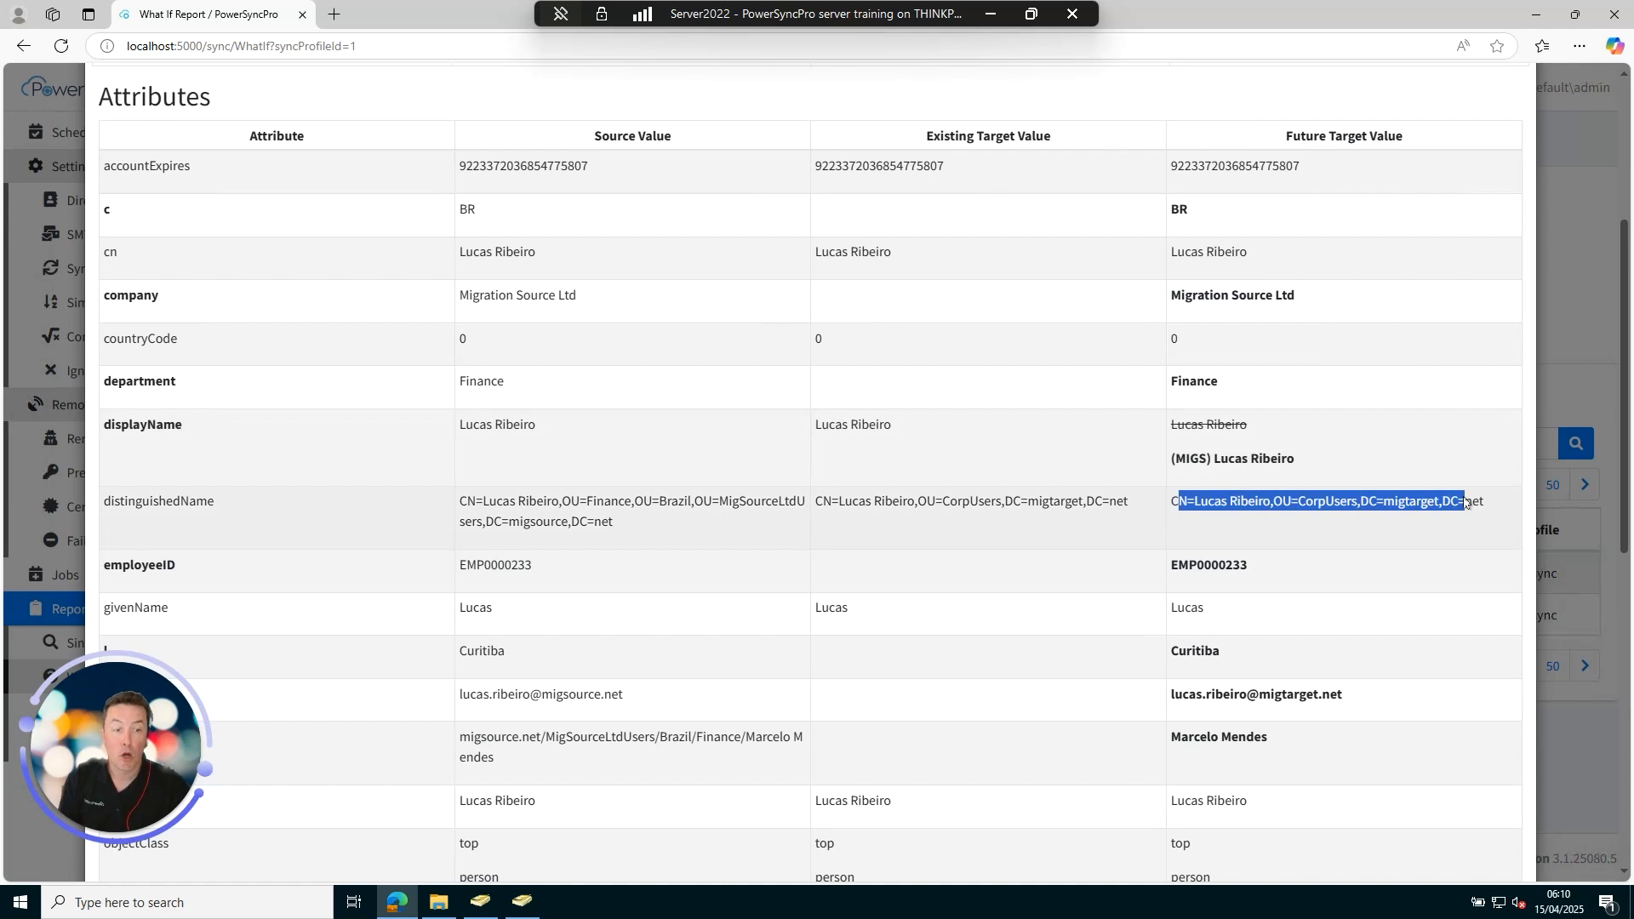
left_click(1471, 504)
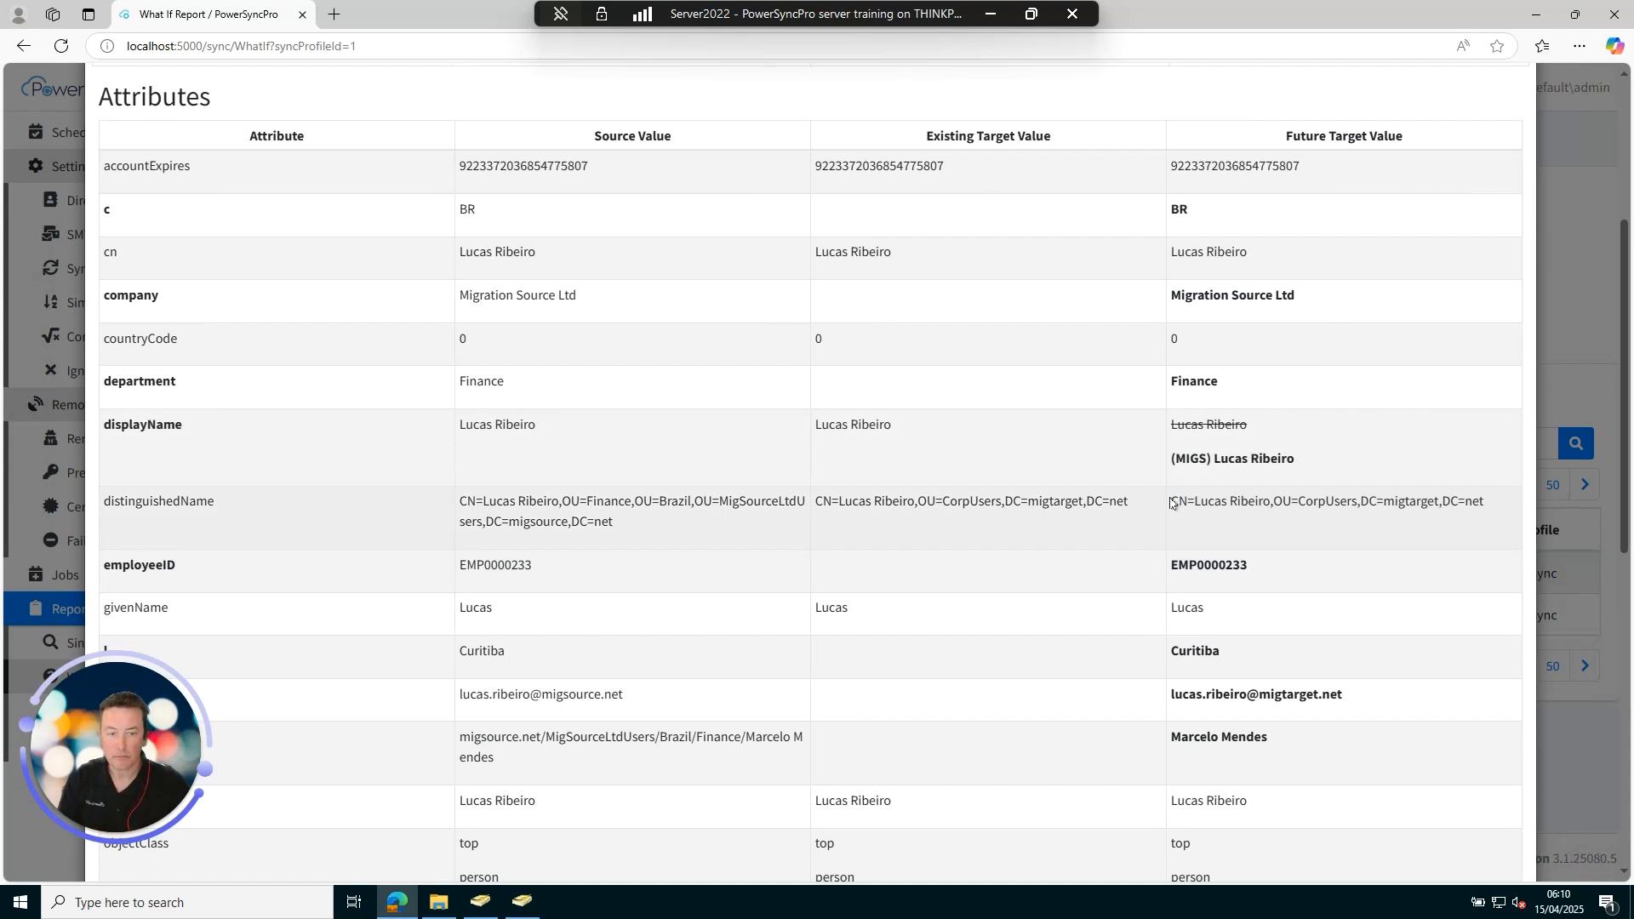
scroll(1169, 502, "down", 1)
scroll(1164, 502, "down", 2)
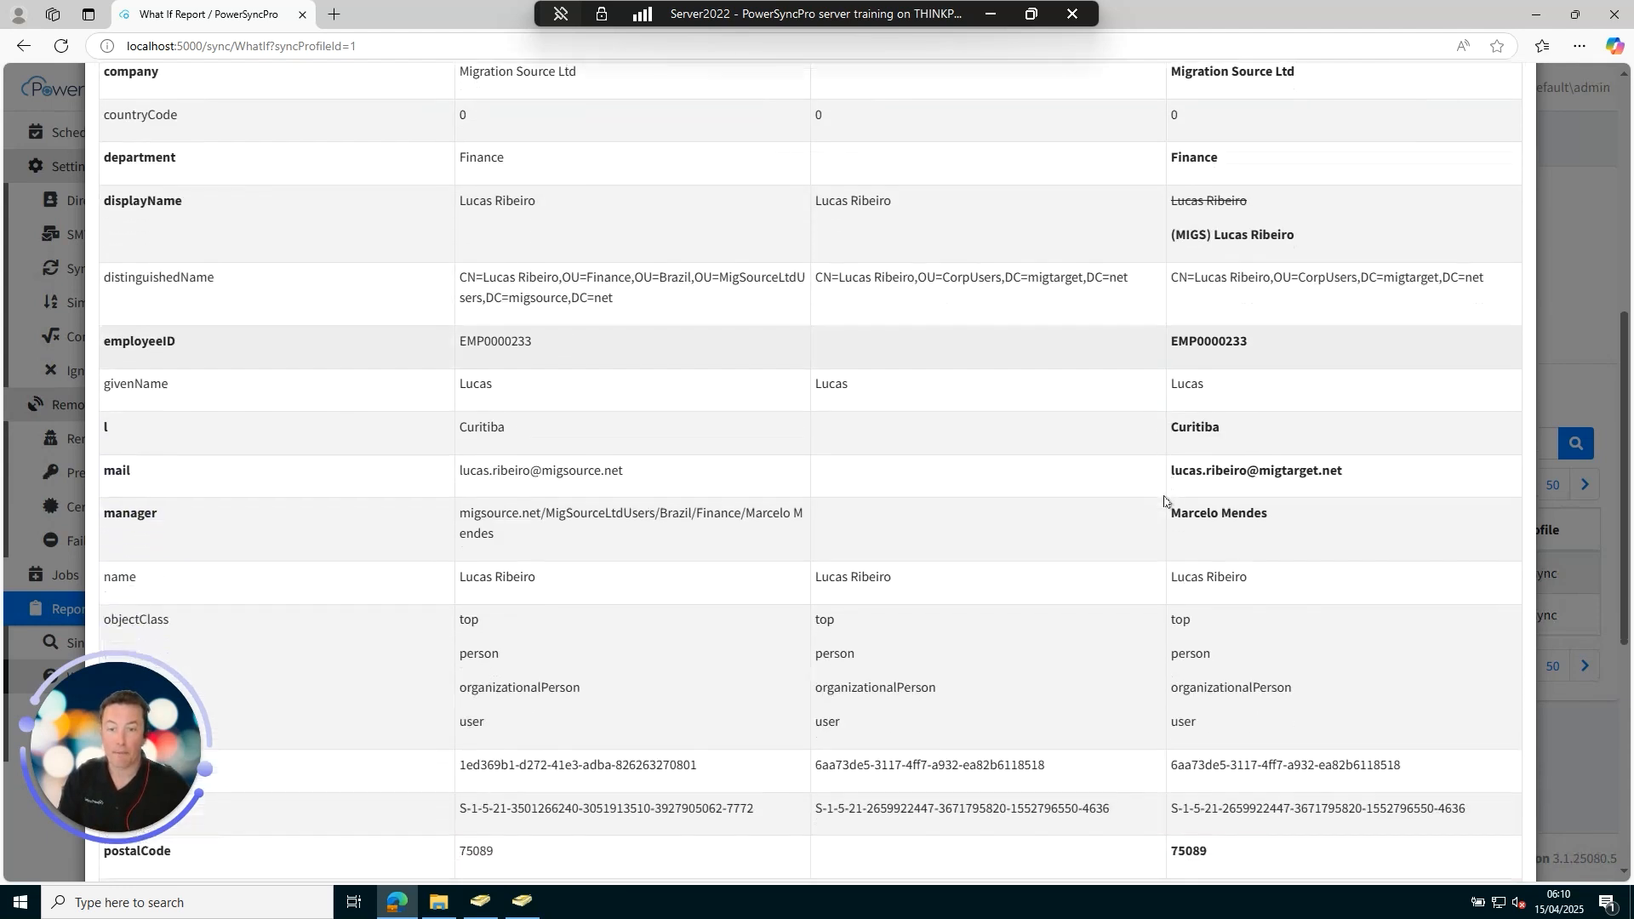
scroll(1164, 502, "down", 3)
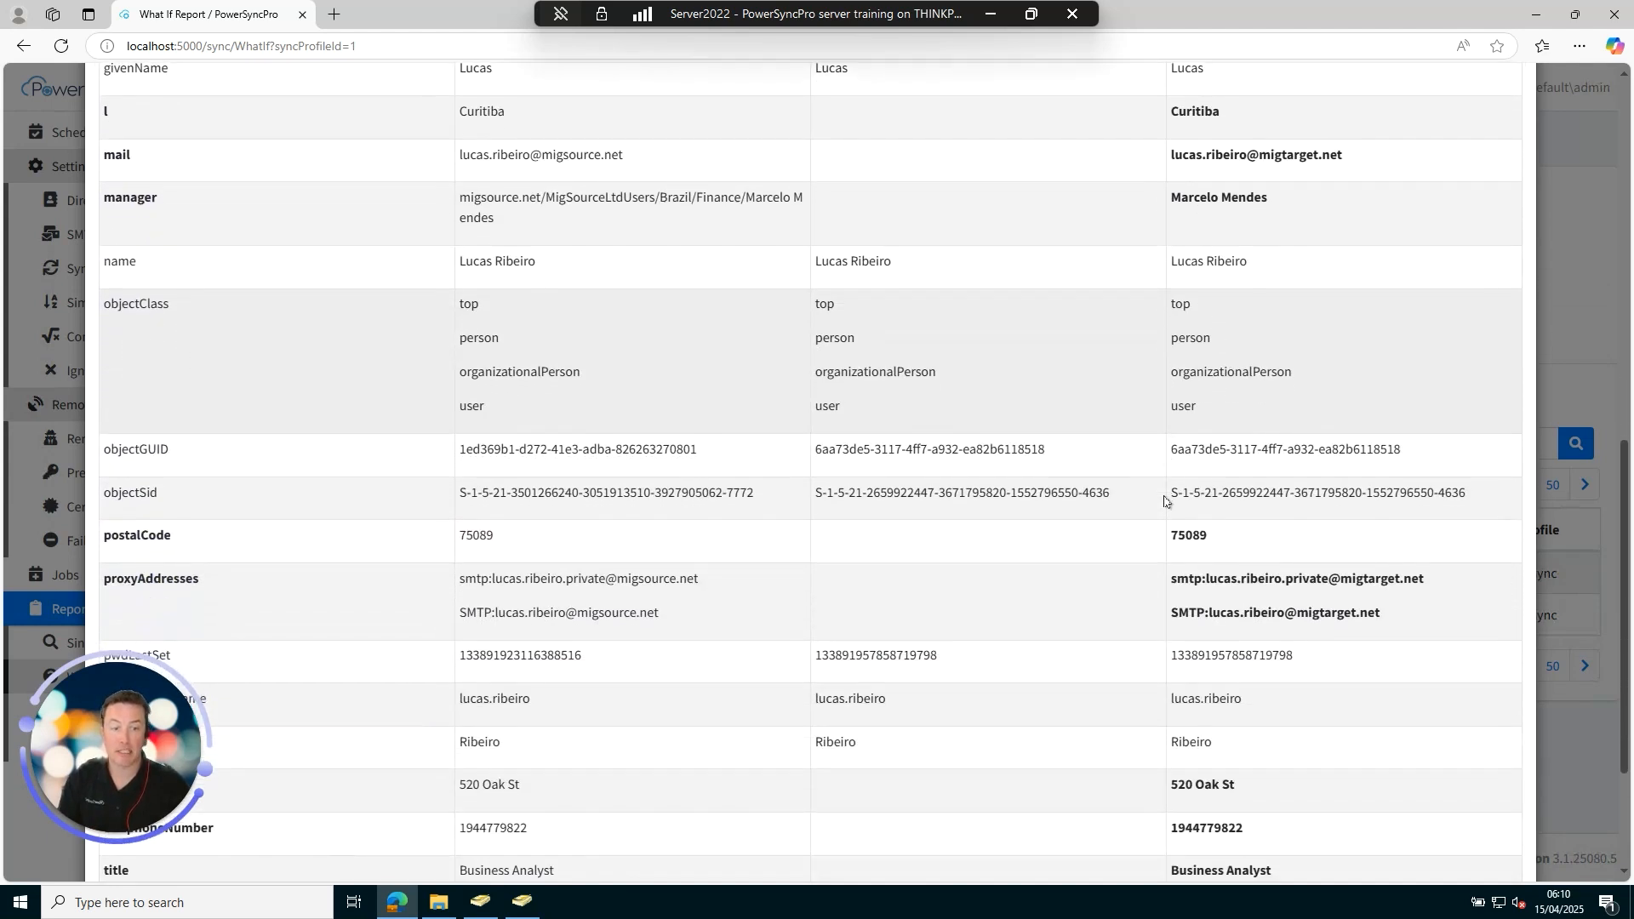
scroll(1164, 502, "down", 2)
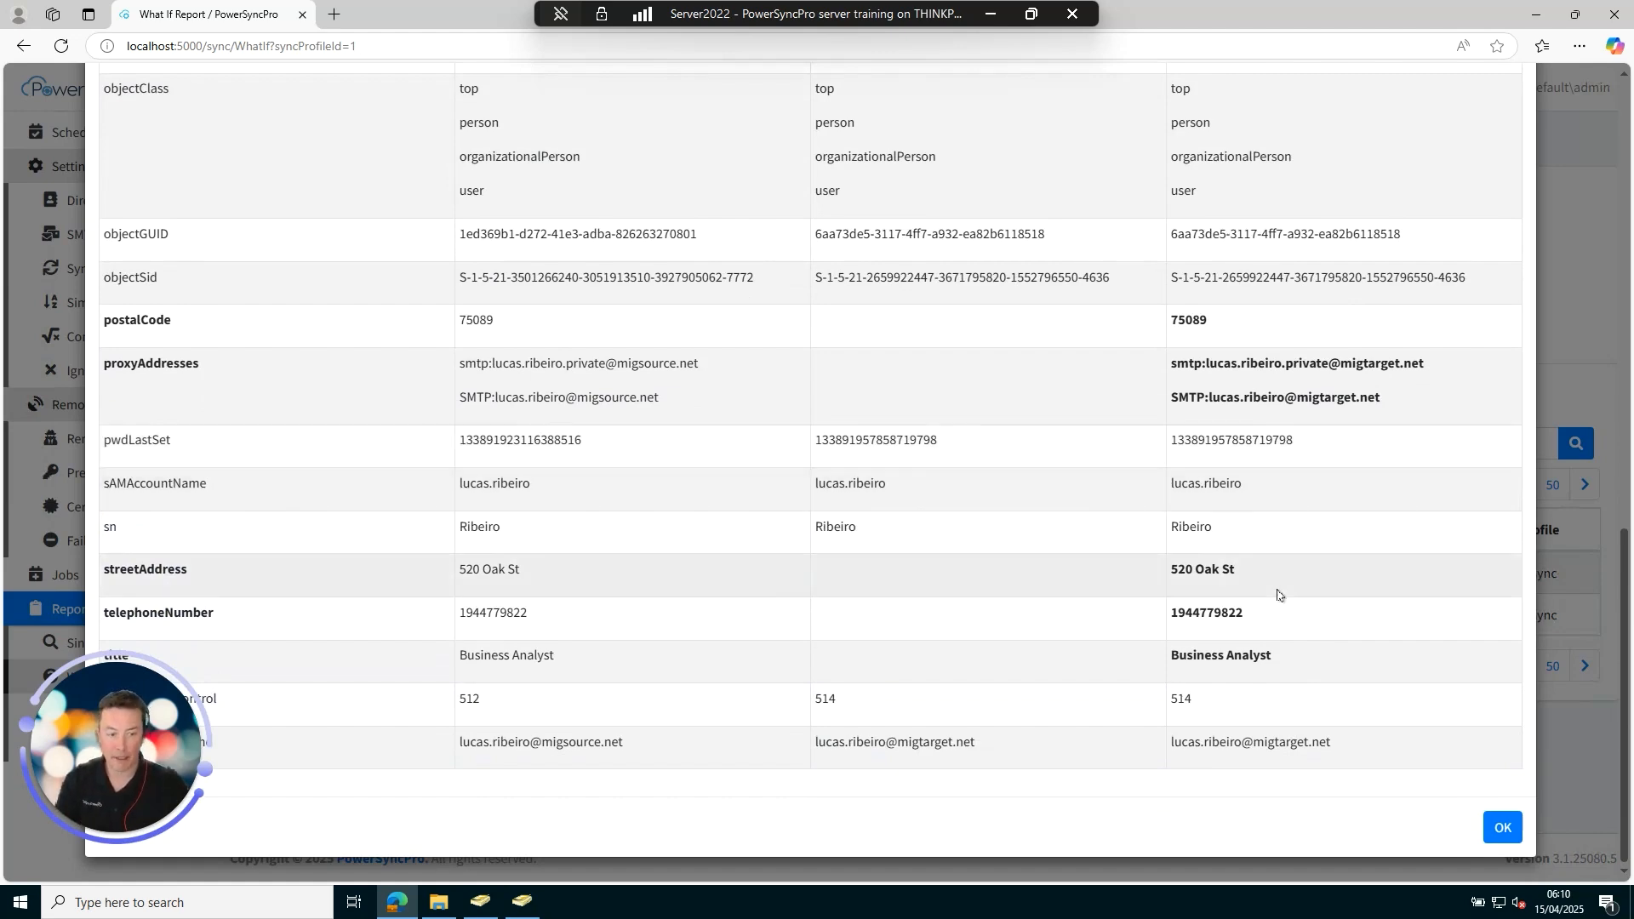
scroll(1340, 656, "up", 10)
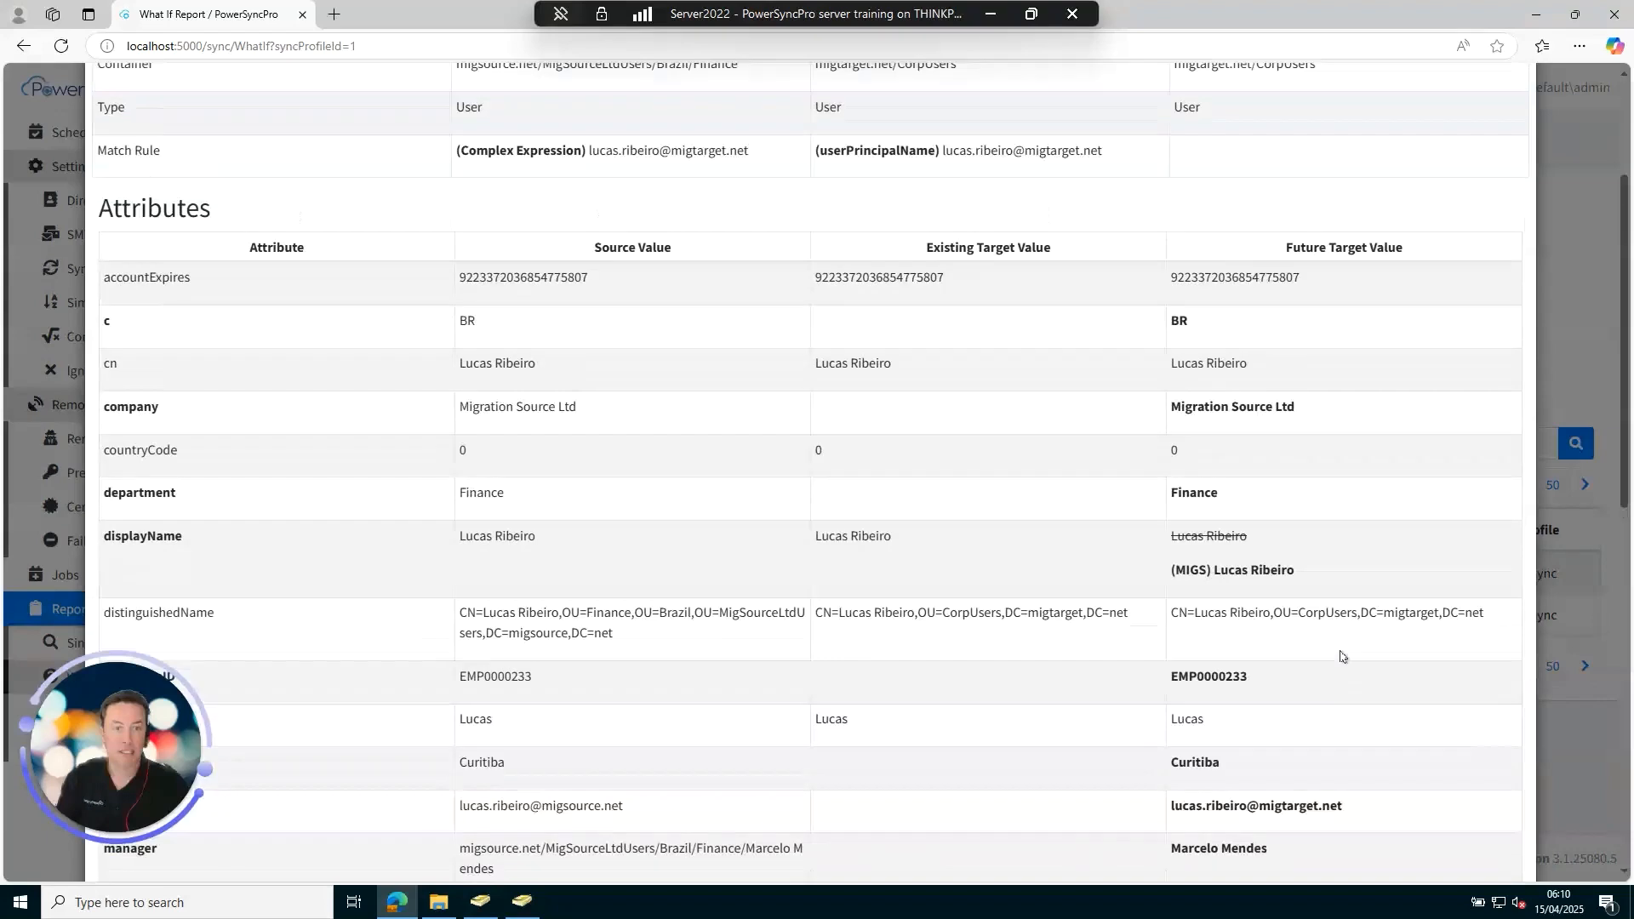
scroll(1340, 656, "down", 3)
scroll(1459, 876, "down", 8)
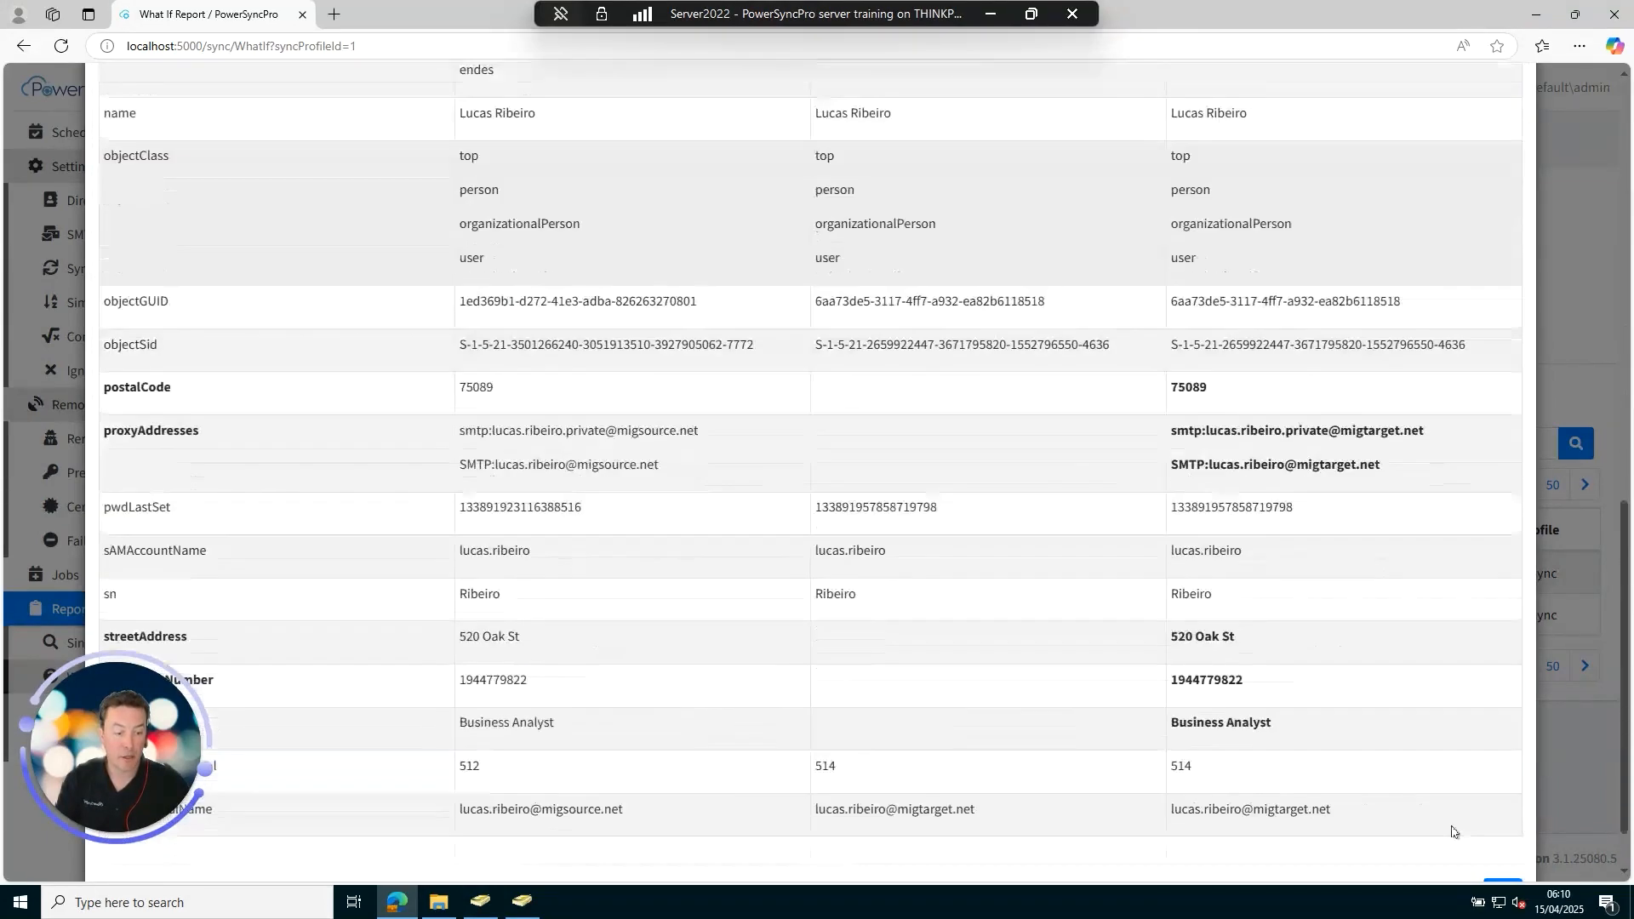
left_click(1499, 829)
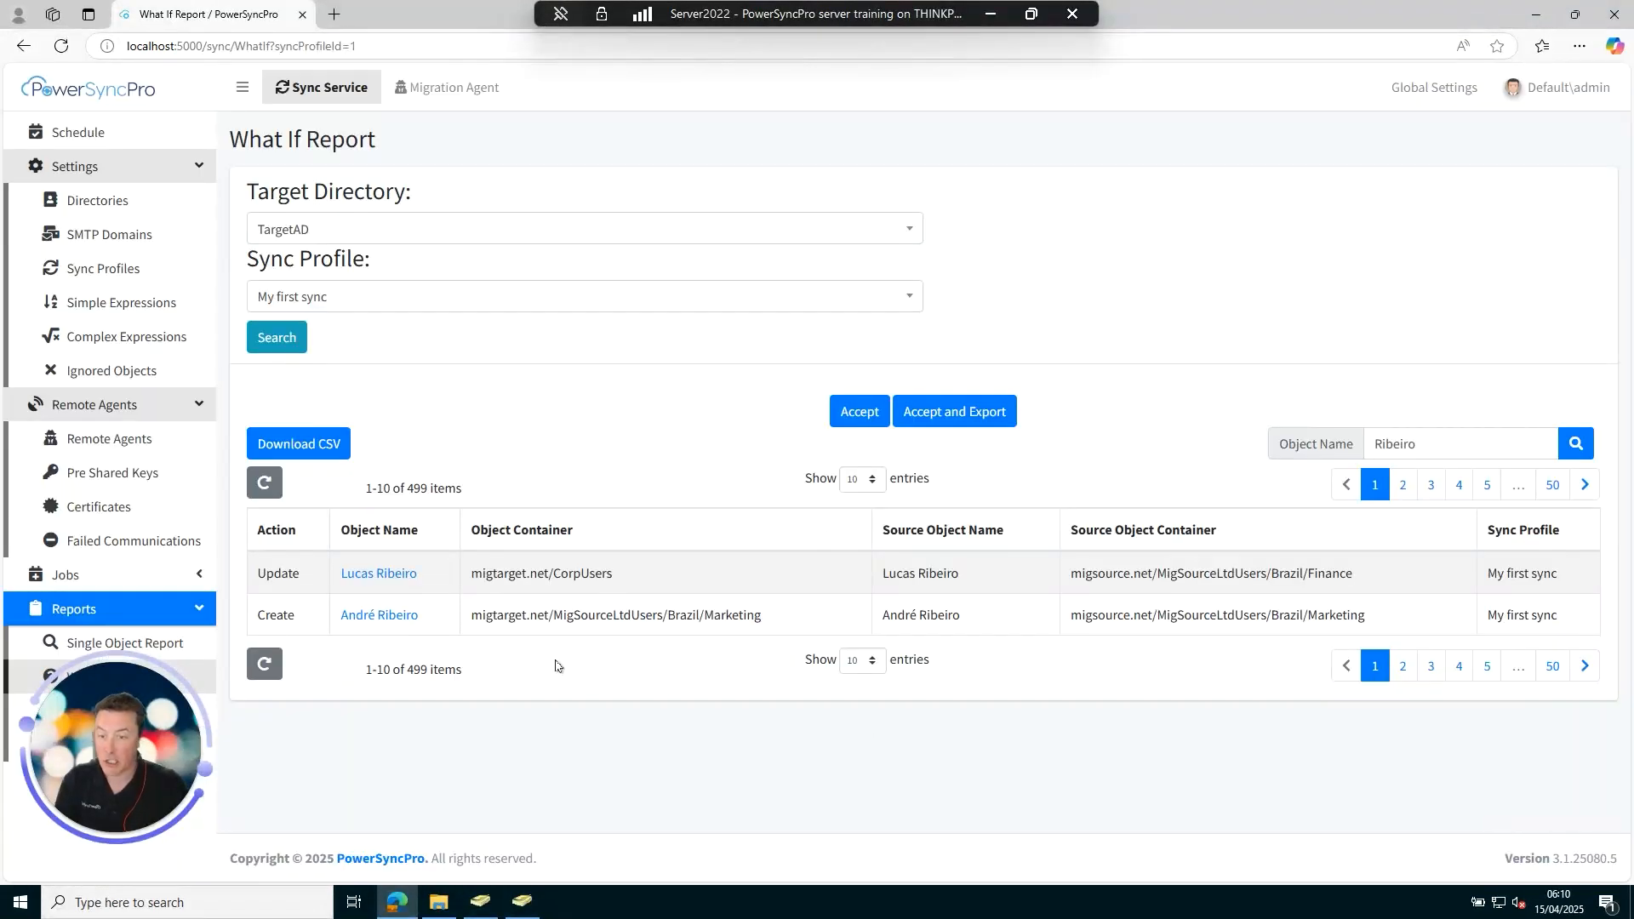
Review the new user's future target container and attributes, then return to the Schedule.
left_click(385, 614)
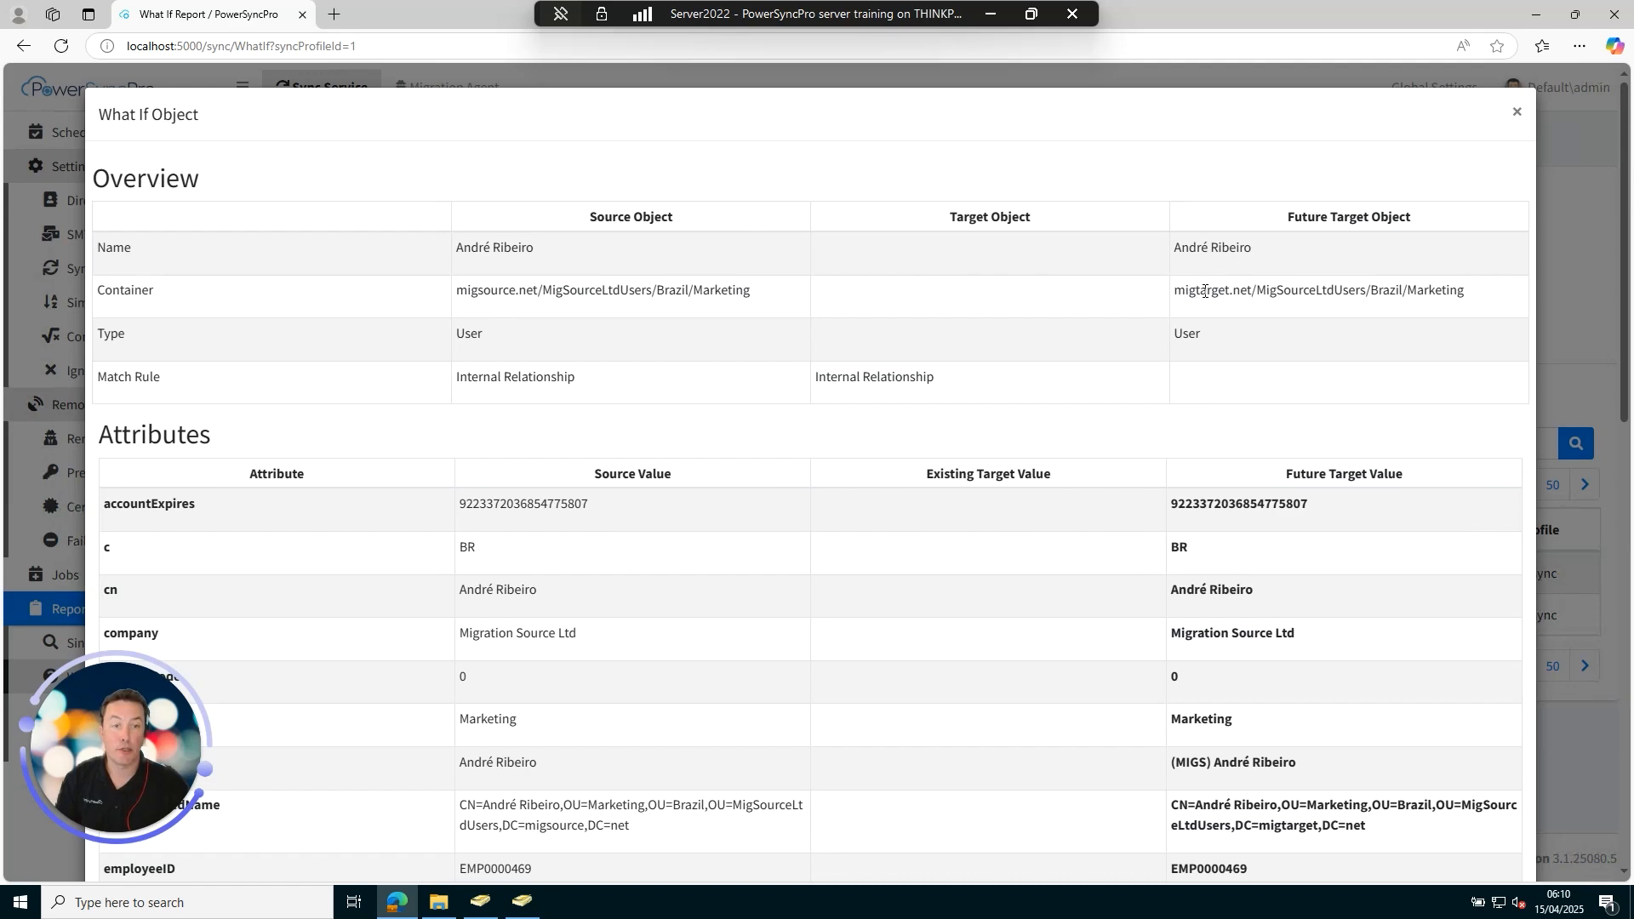
left_click_drag(1205, 291, 1409, 293)
left_click(1442, 294)
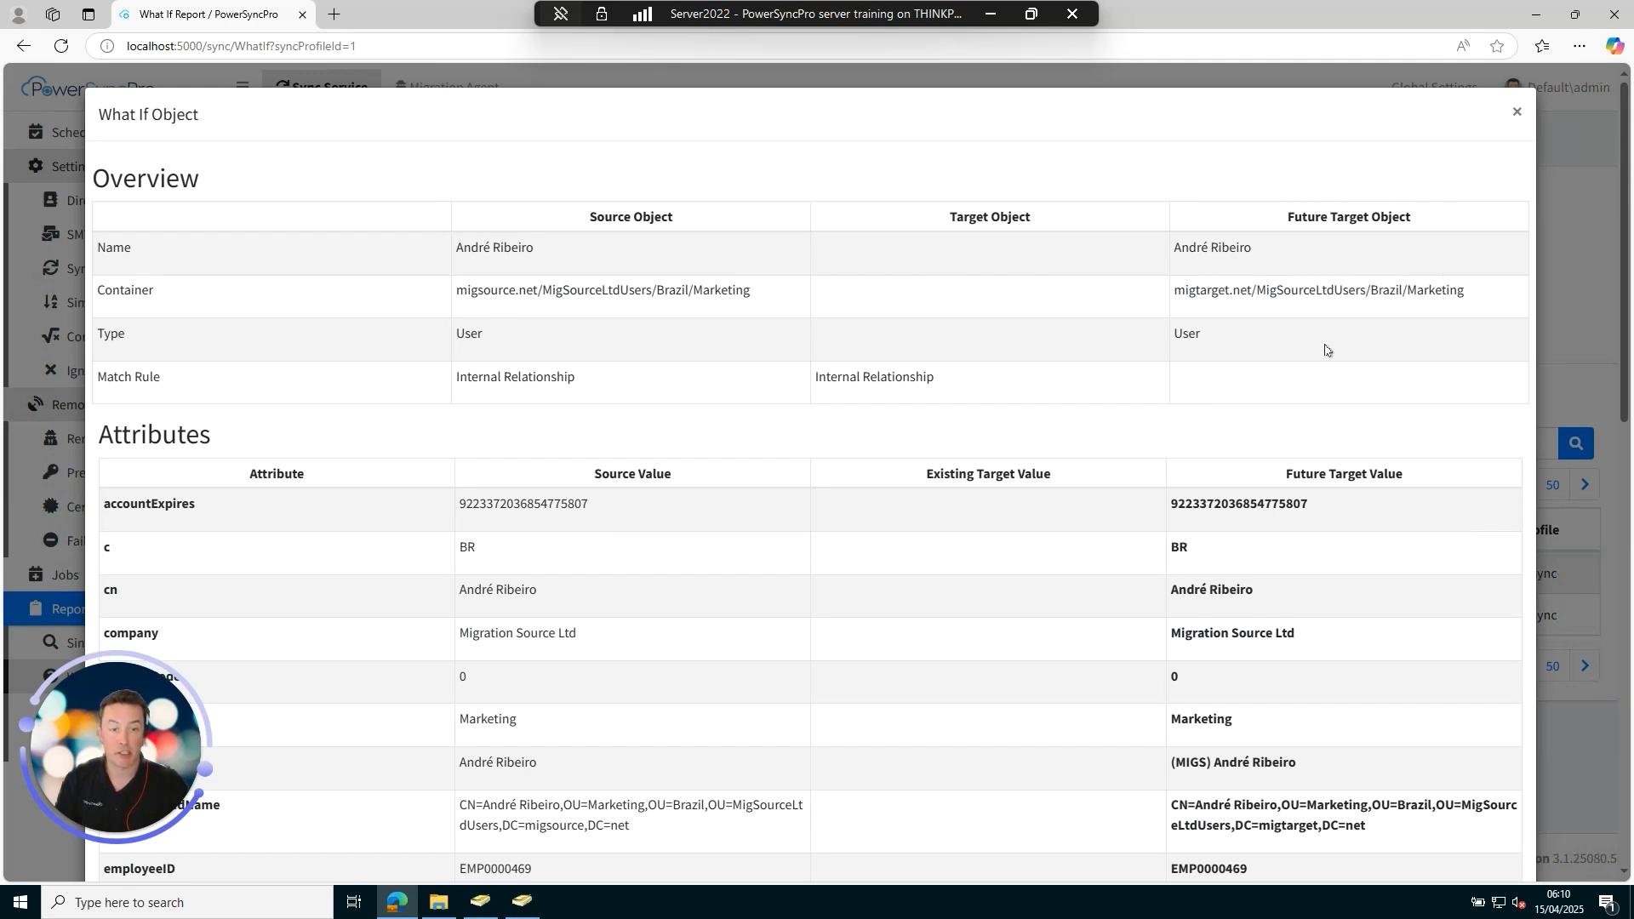
scroll(1324, 350, "down", 10)
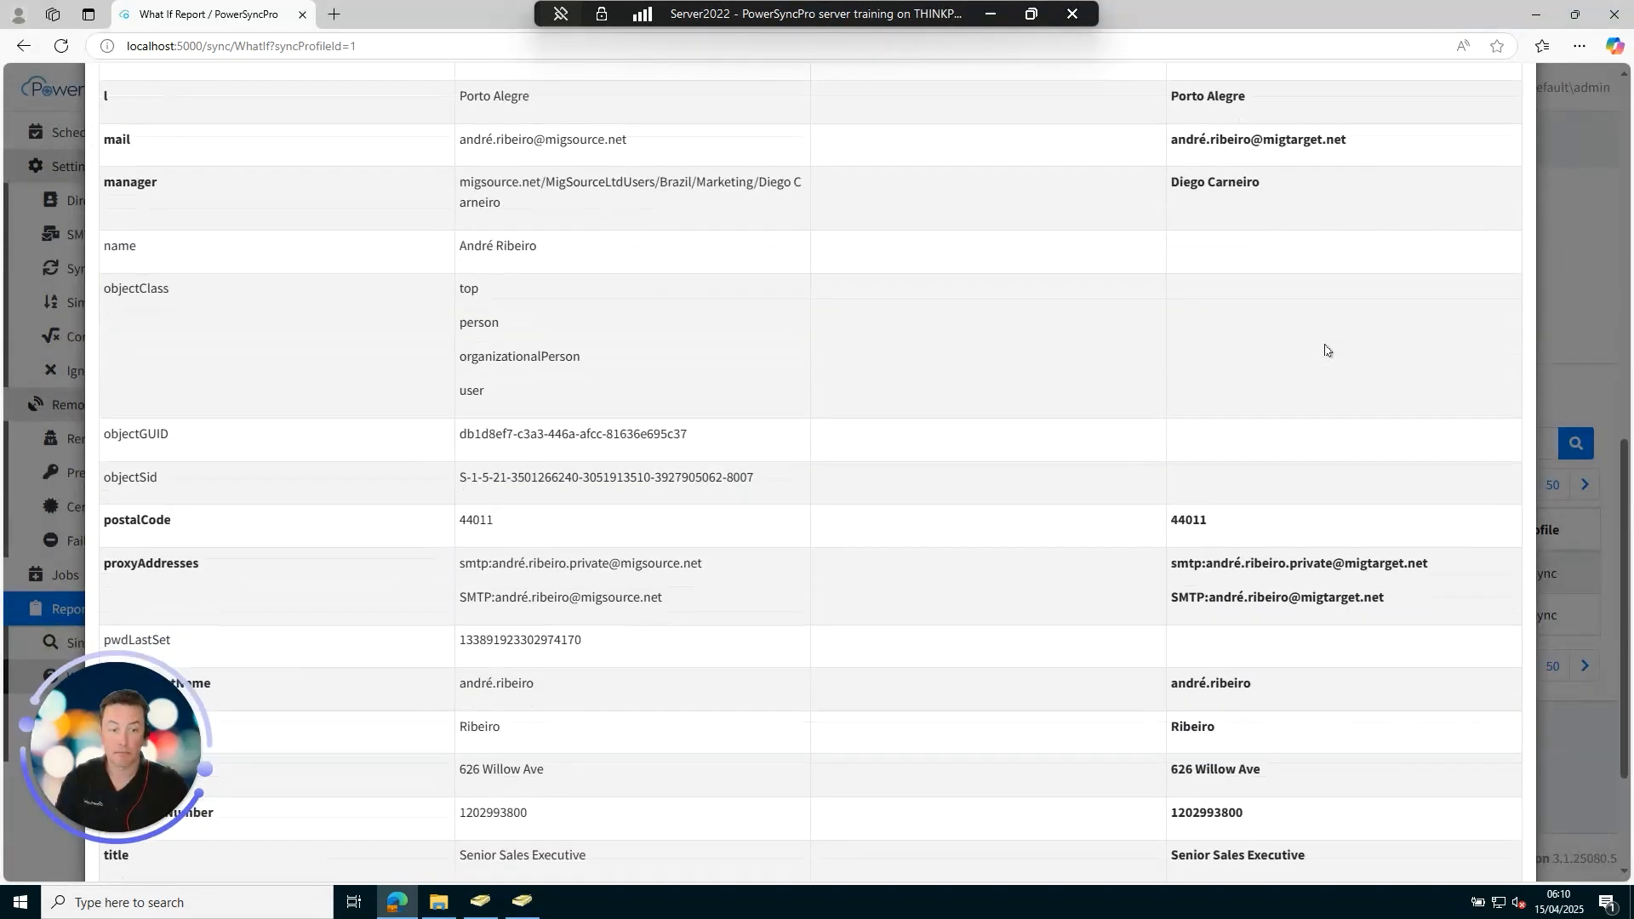
scroll(1324, 350, "down", 3)
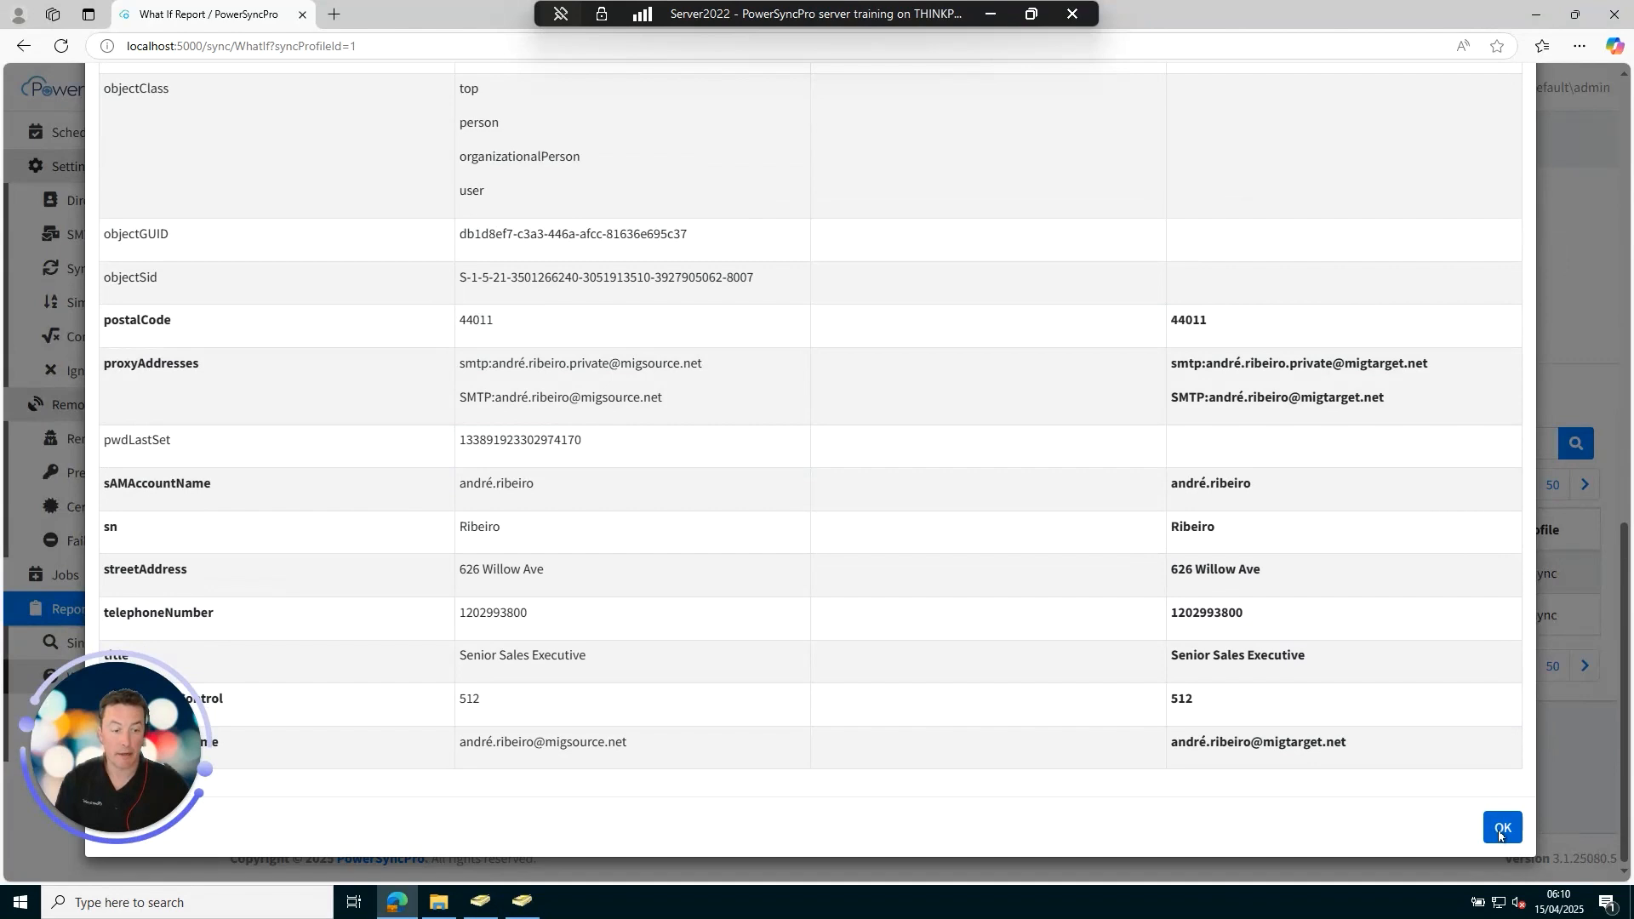
left_click(1501, 828)
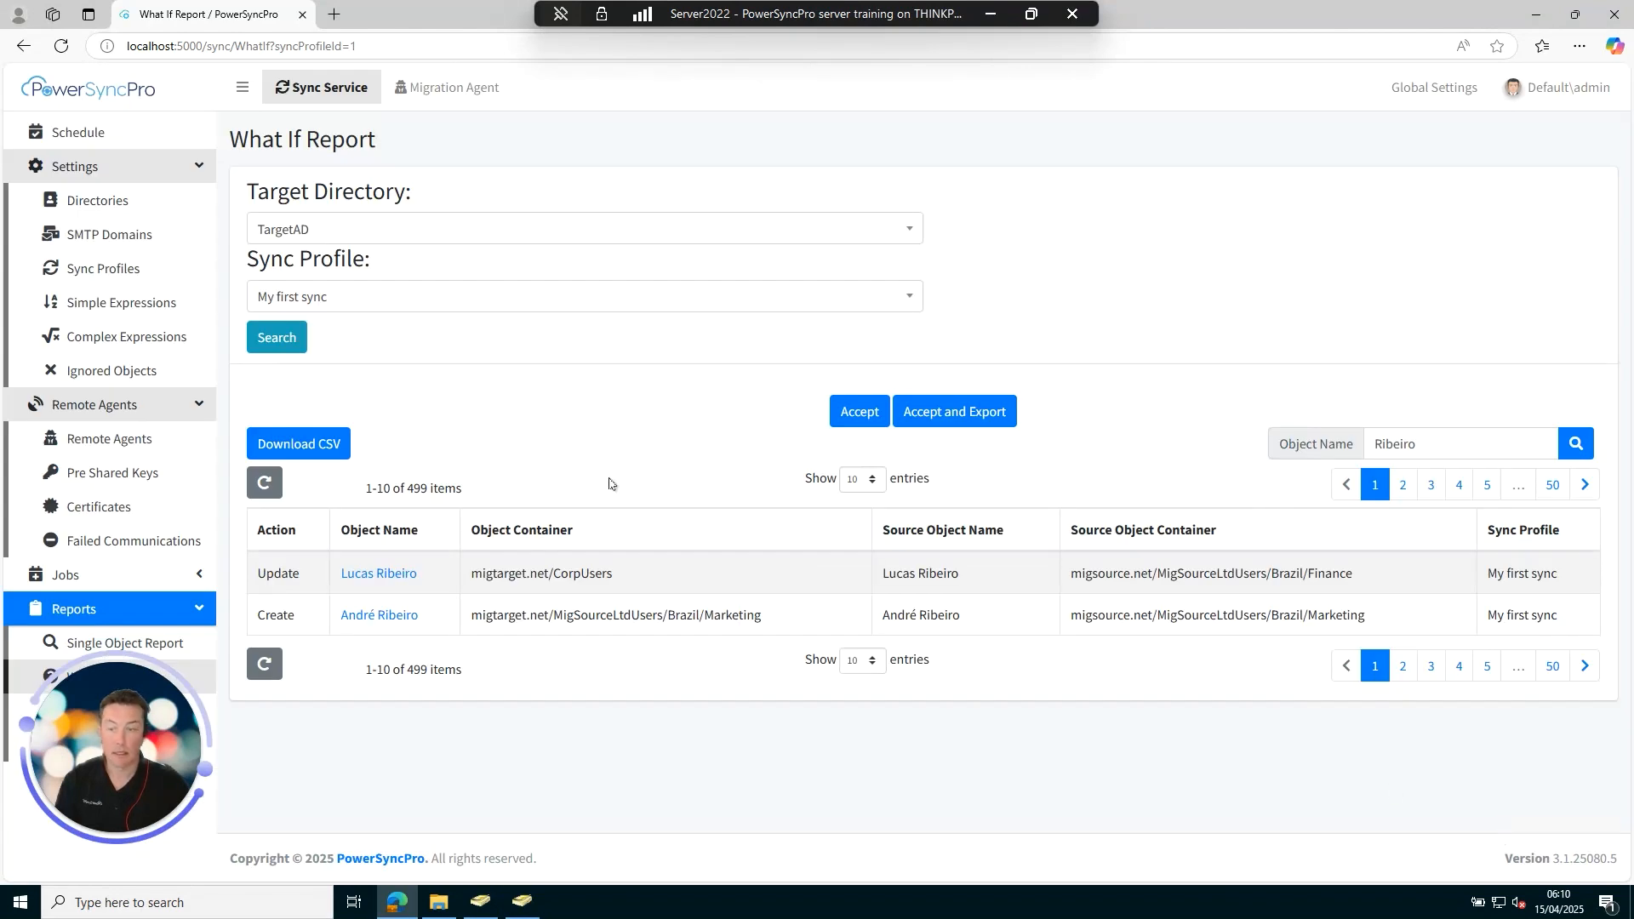
left_click(89, 139)
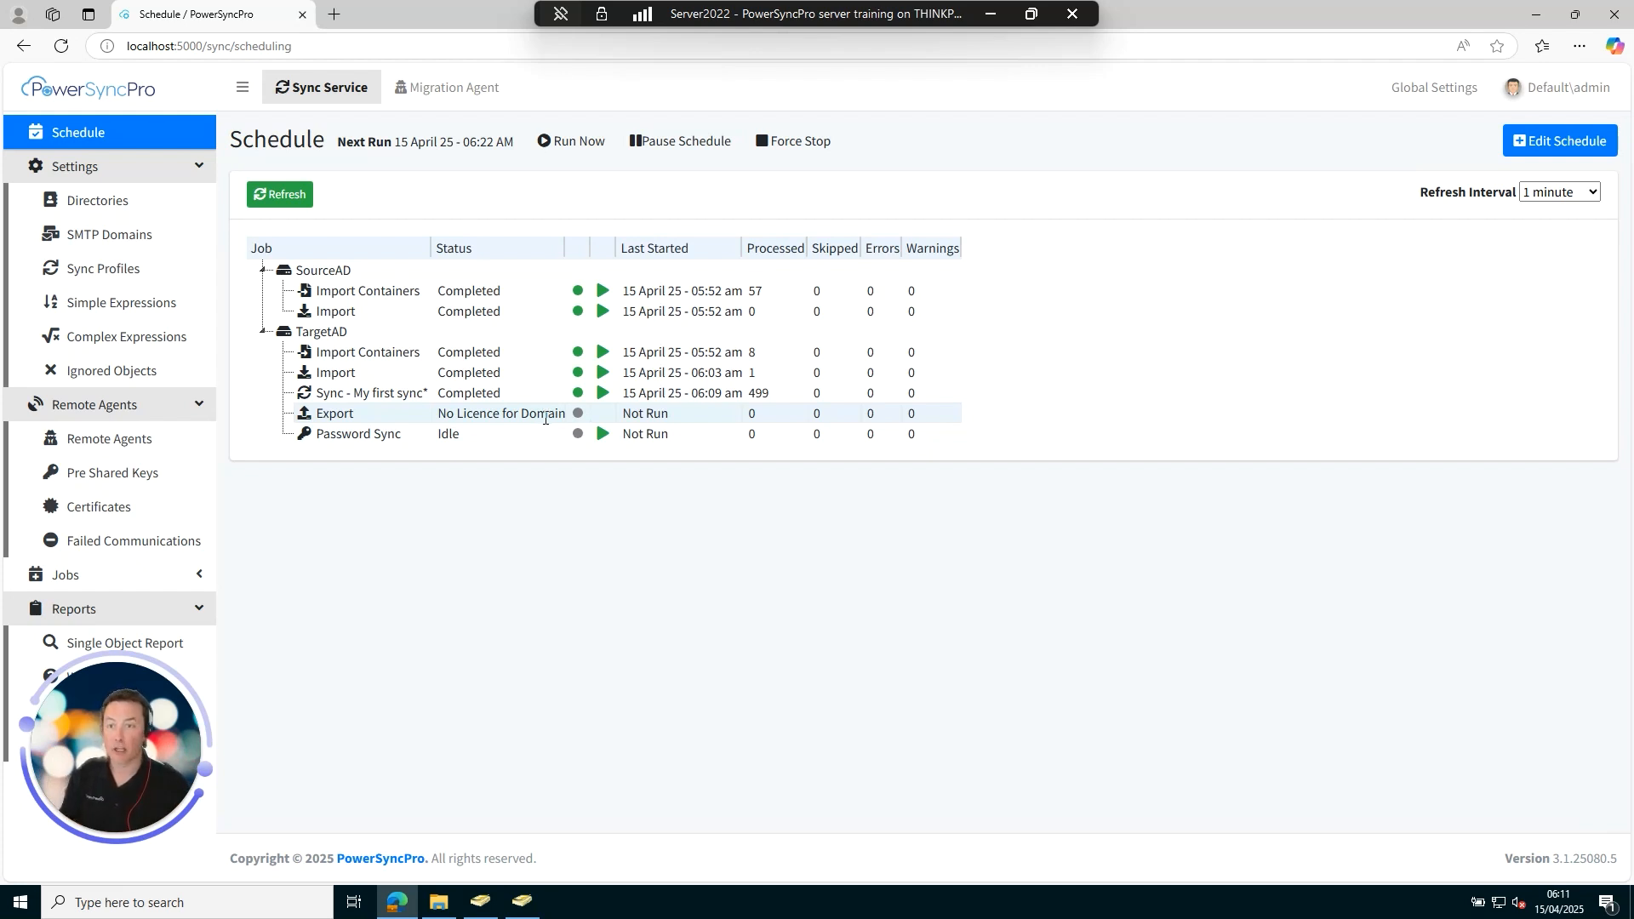
Under Global Settings > Licences, add and save the Sync Lesson licence key for migsource and migtarget, 5000 devices.
left_click(1417, 89)
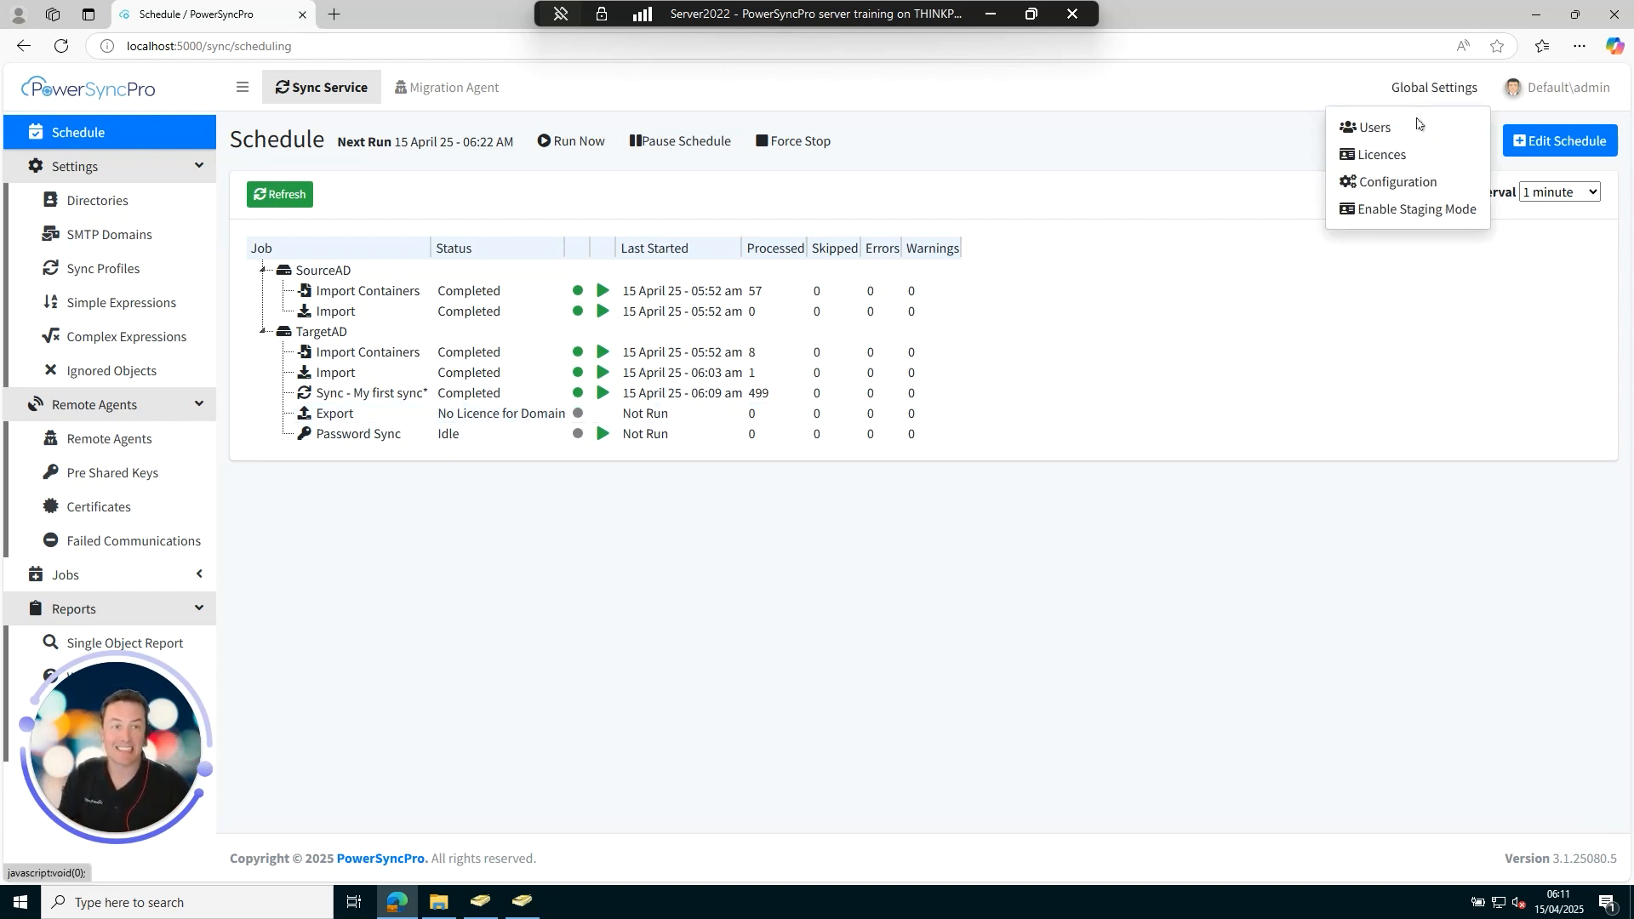
left_click(1378, 154)
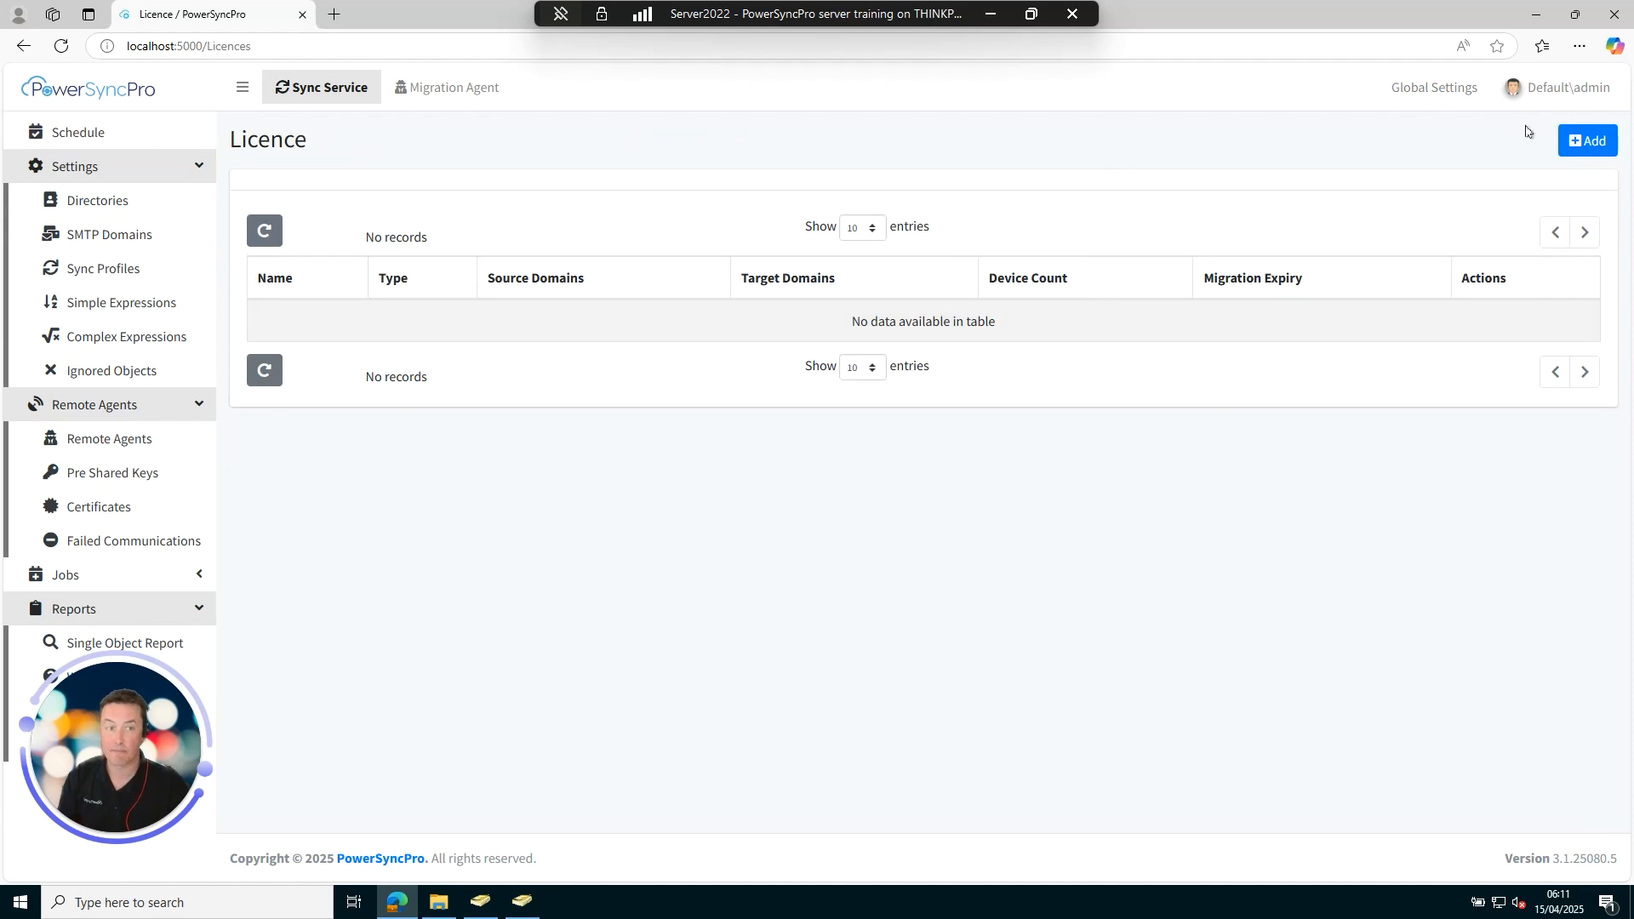
left_click(1592, 147)
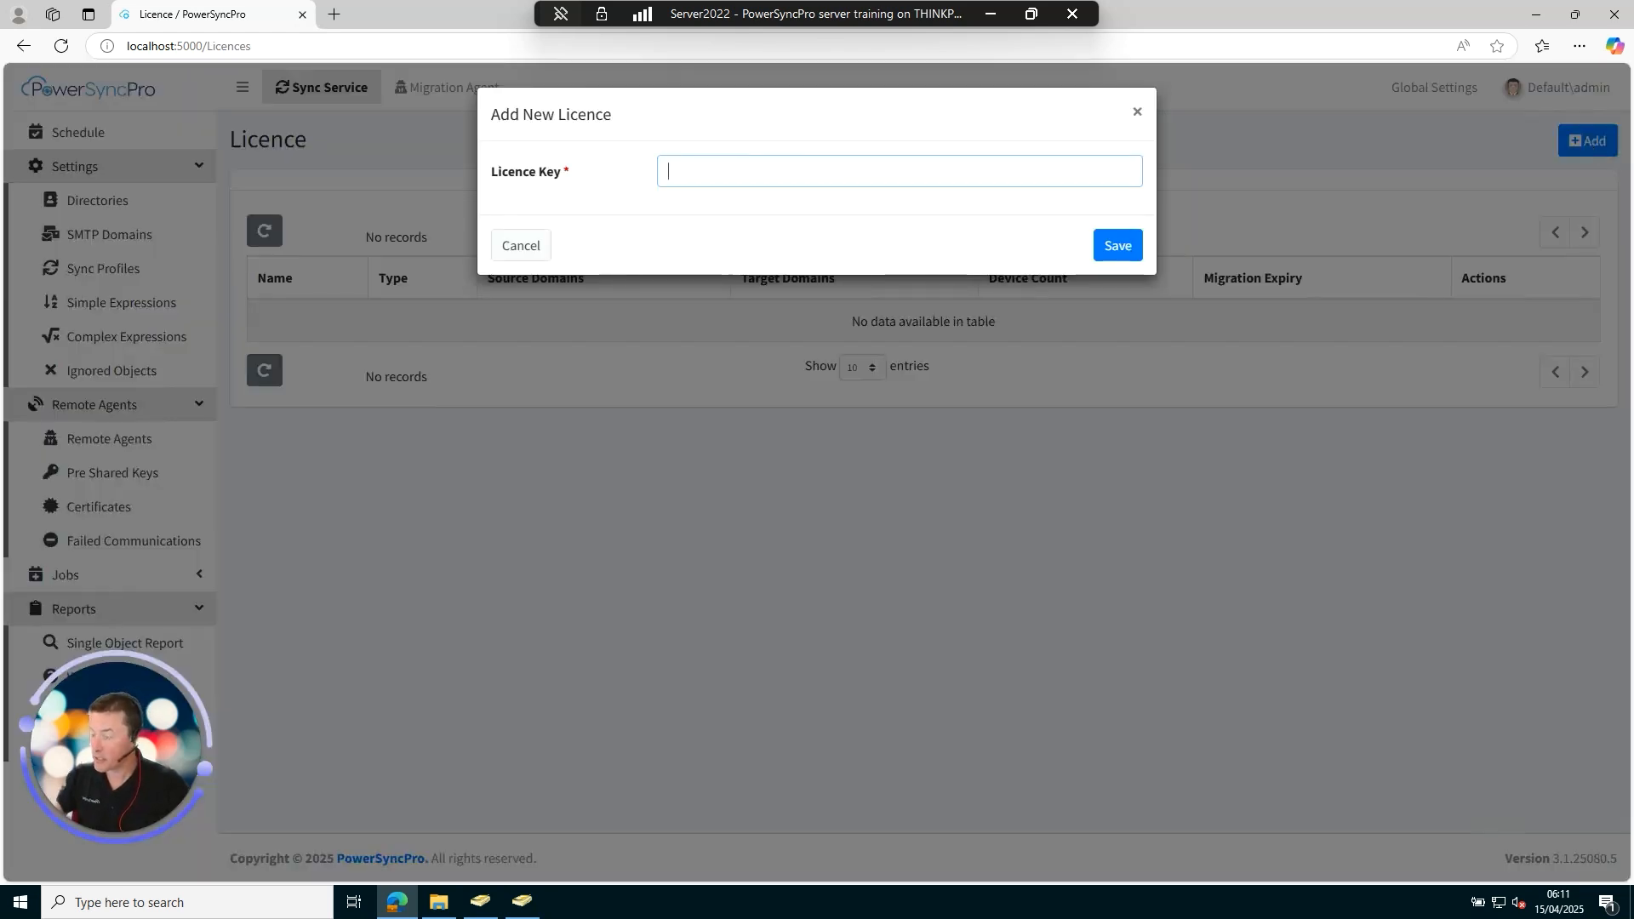
left_click(808, 174)
key("ctrl+v")
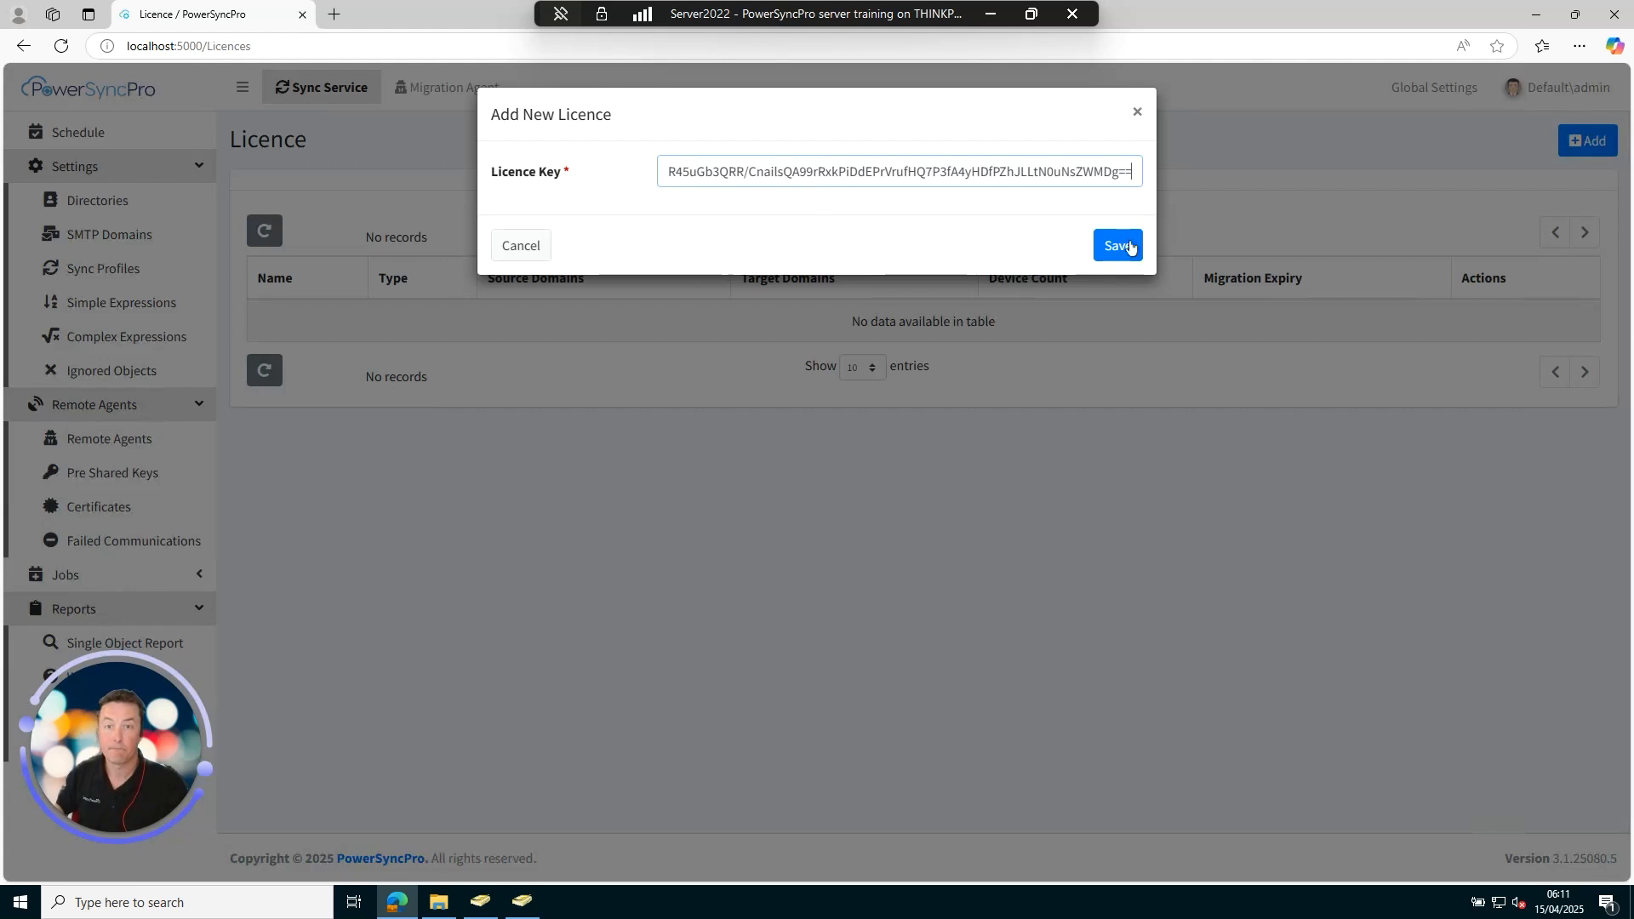
left_click(1118, 247)
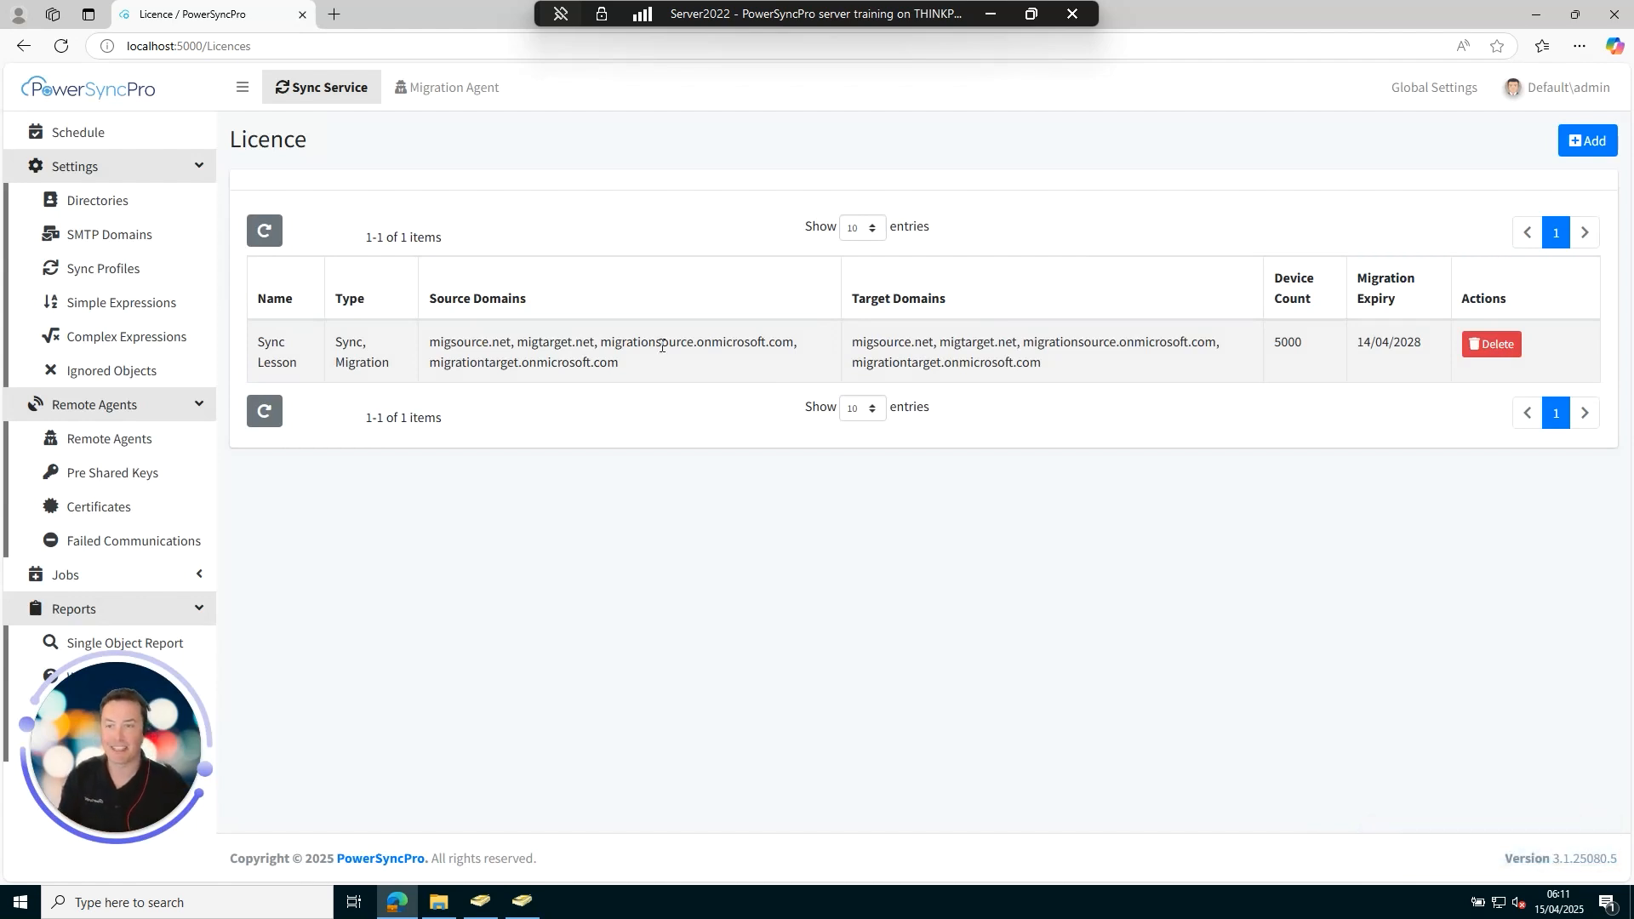
Accept and export the sync job's What If results from the Schedule.
left_click(99, 134)
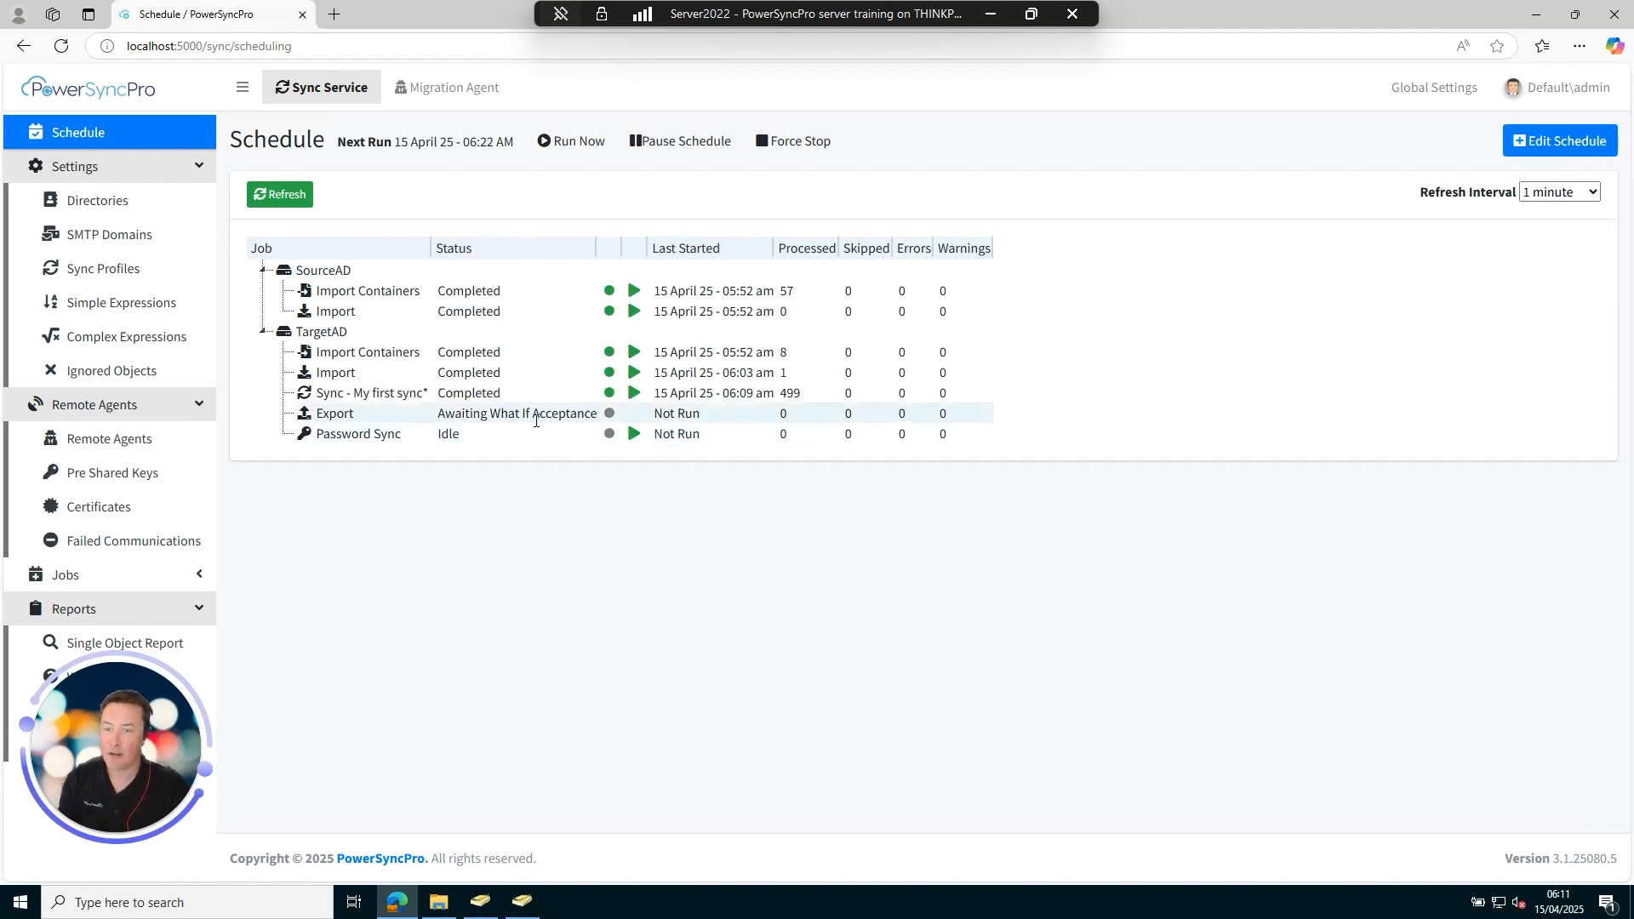
right_click(384, 393)
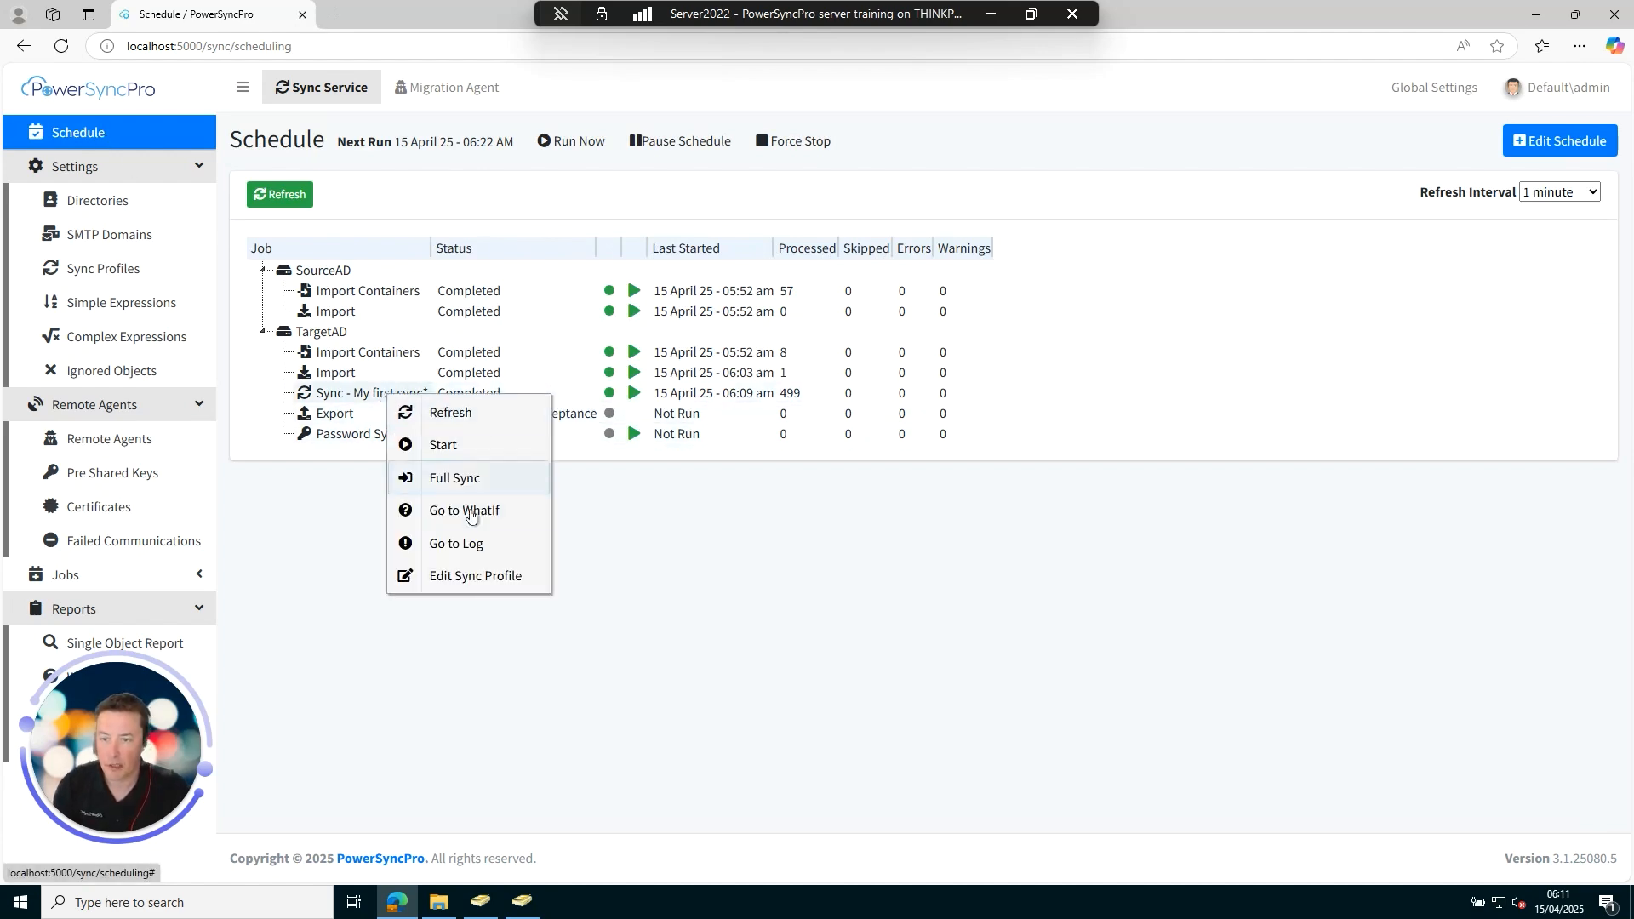
left_click(474, 515)
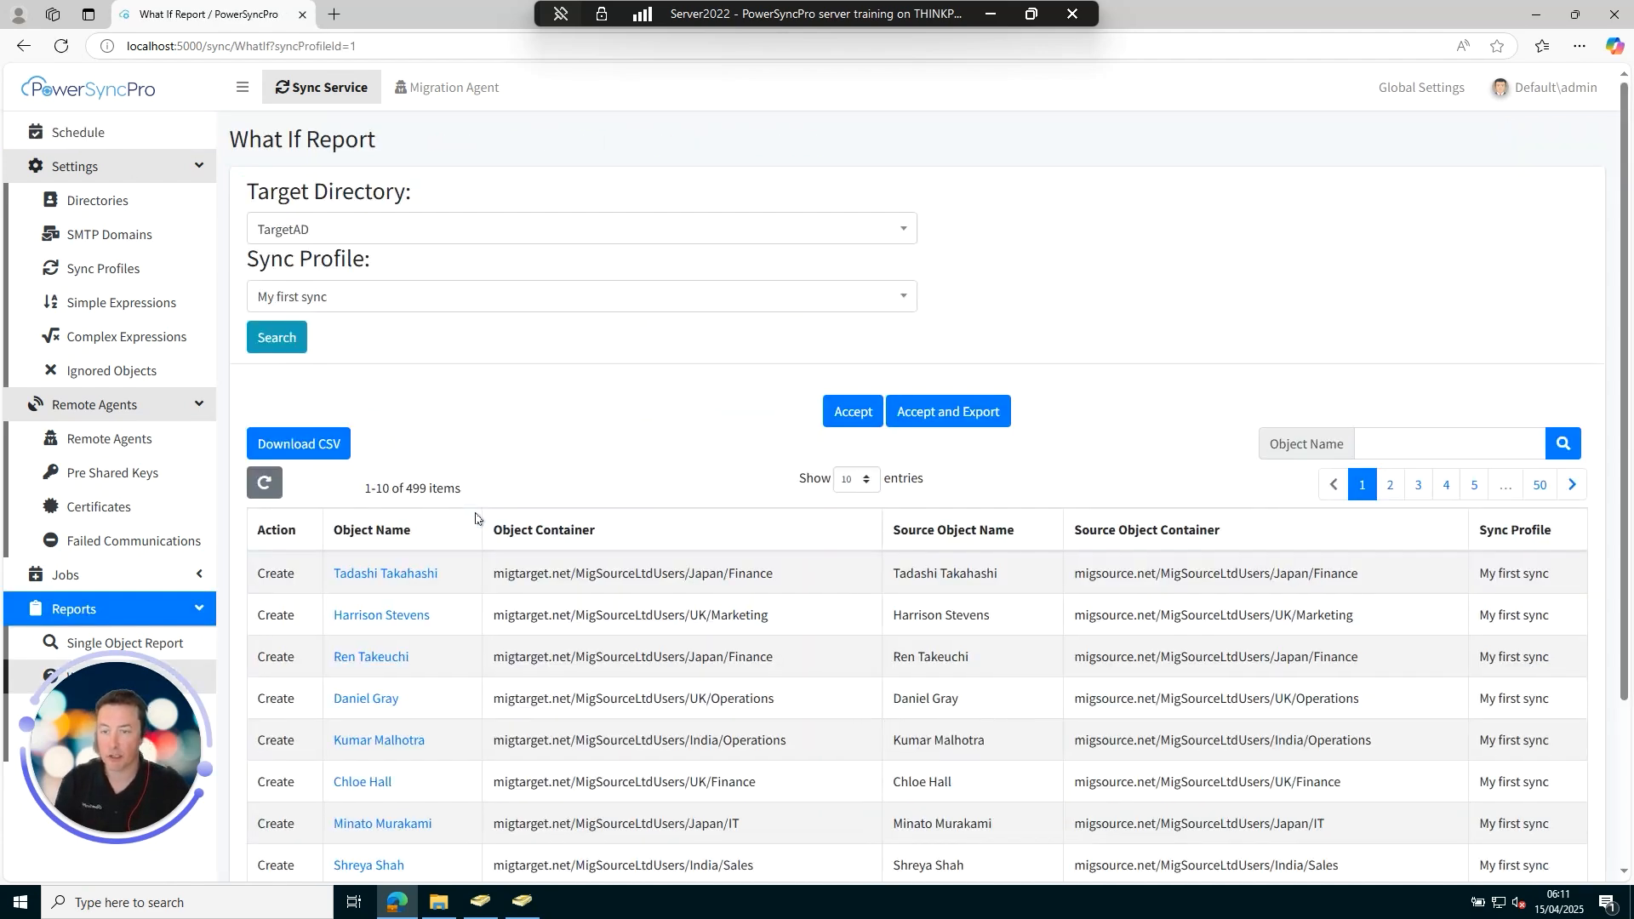
left_click(958, 410)
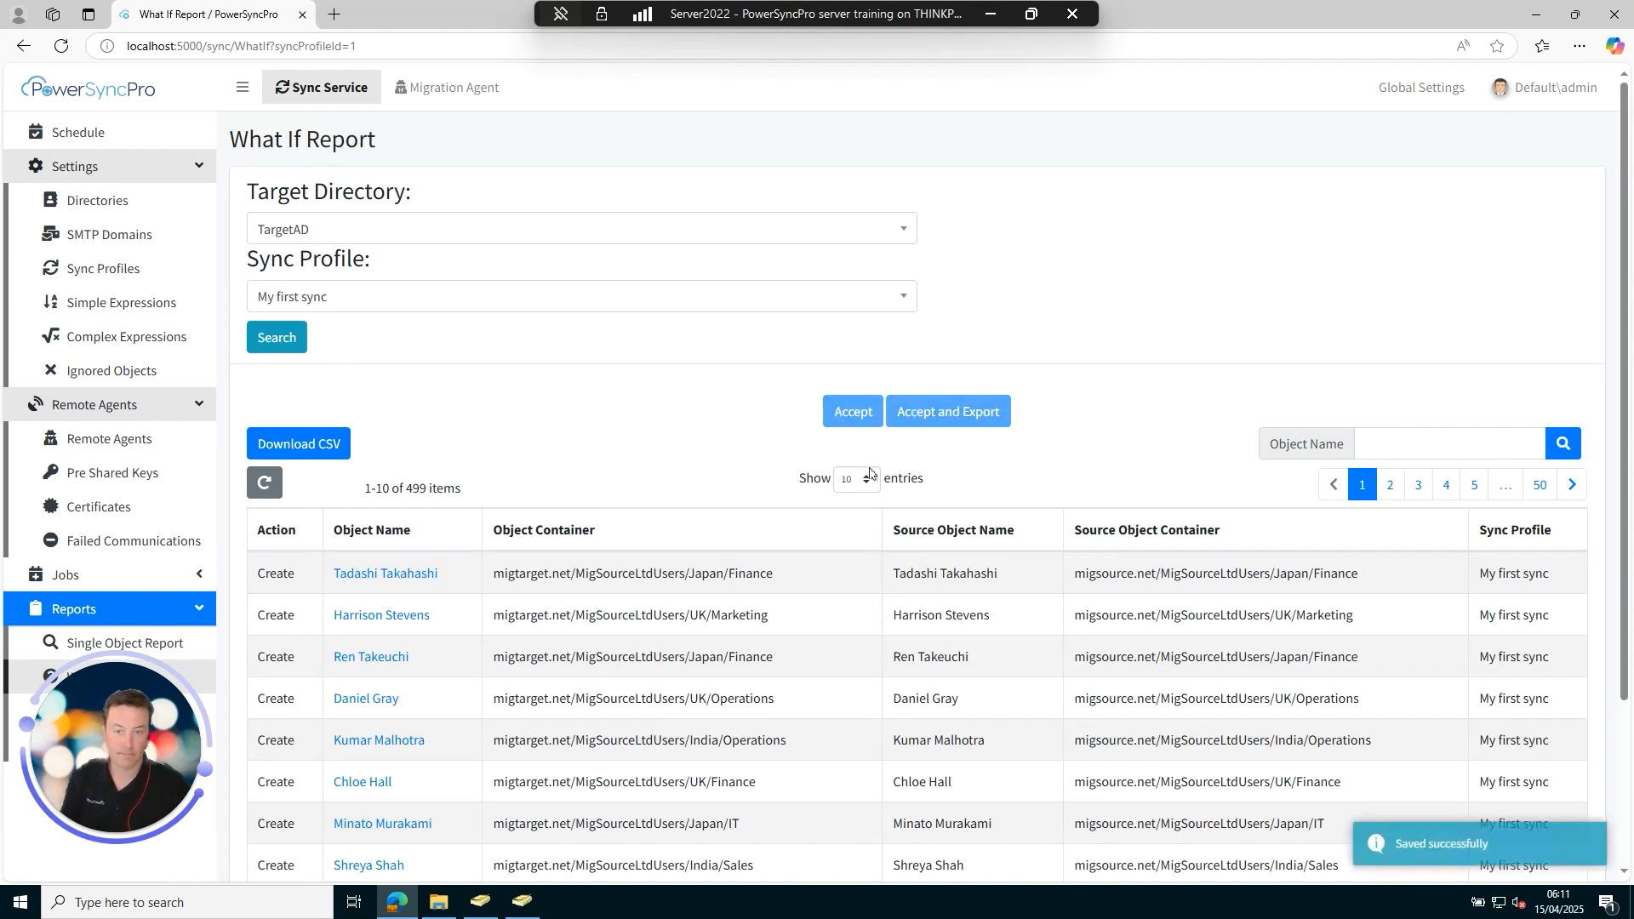
Refresh the Schedule until the TargetAD Export shows 150 objects processed, then view its warnings.
left_click(89, 132)
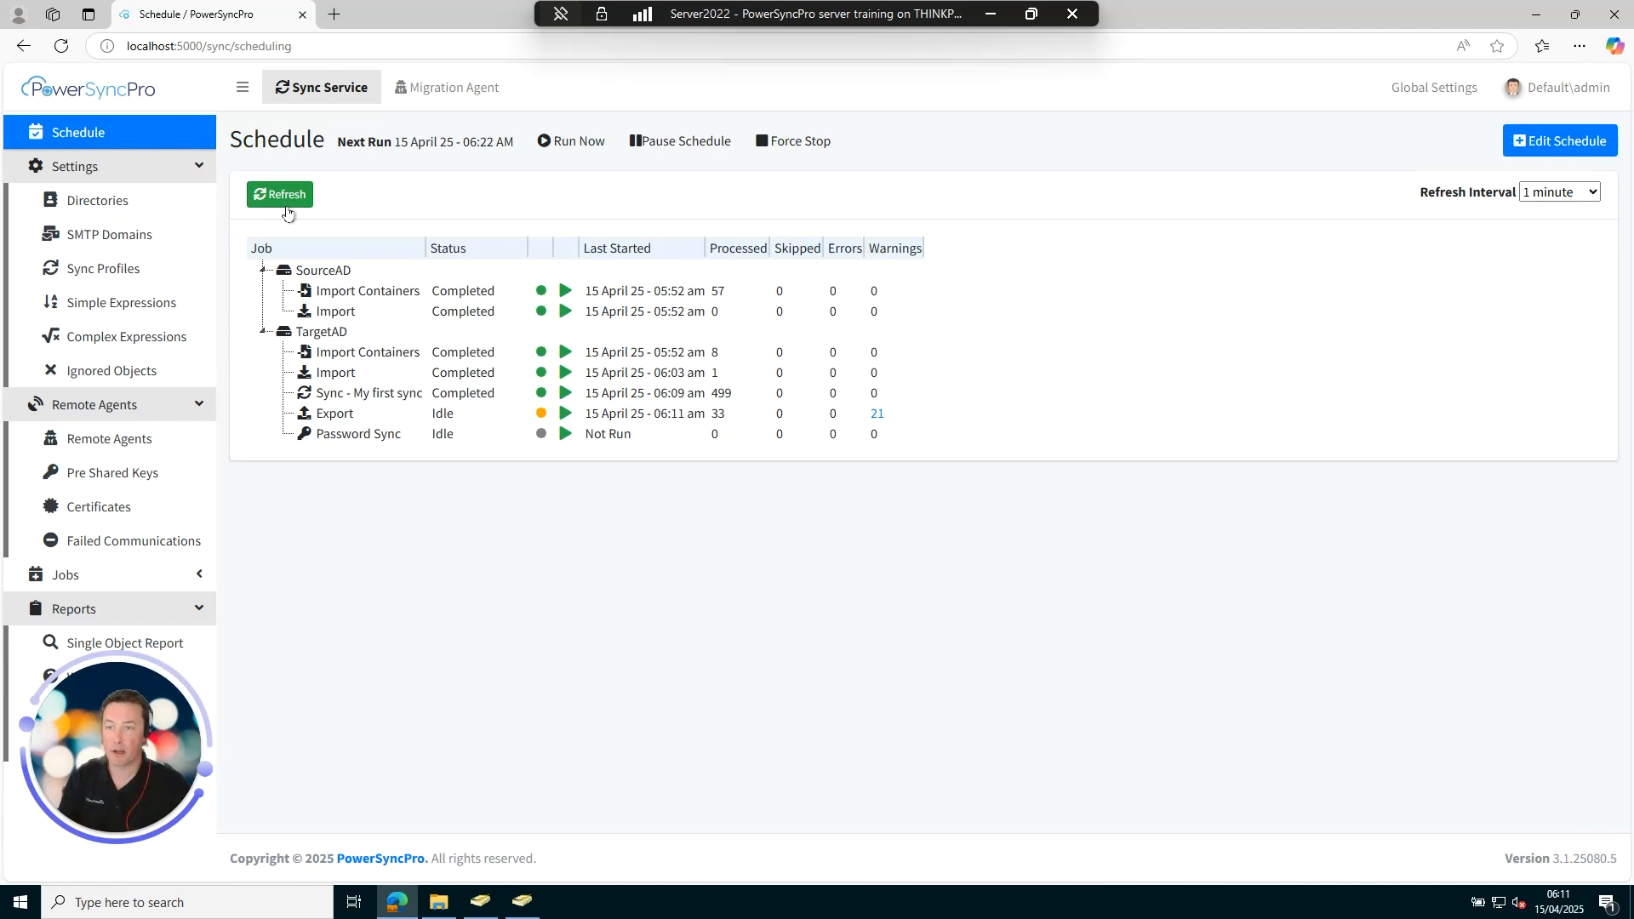
left_click(290, 196)
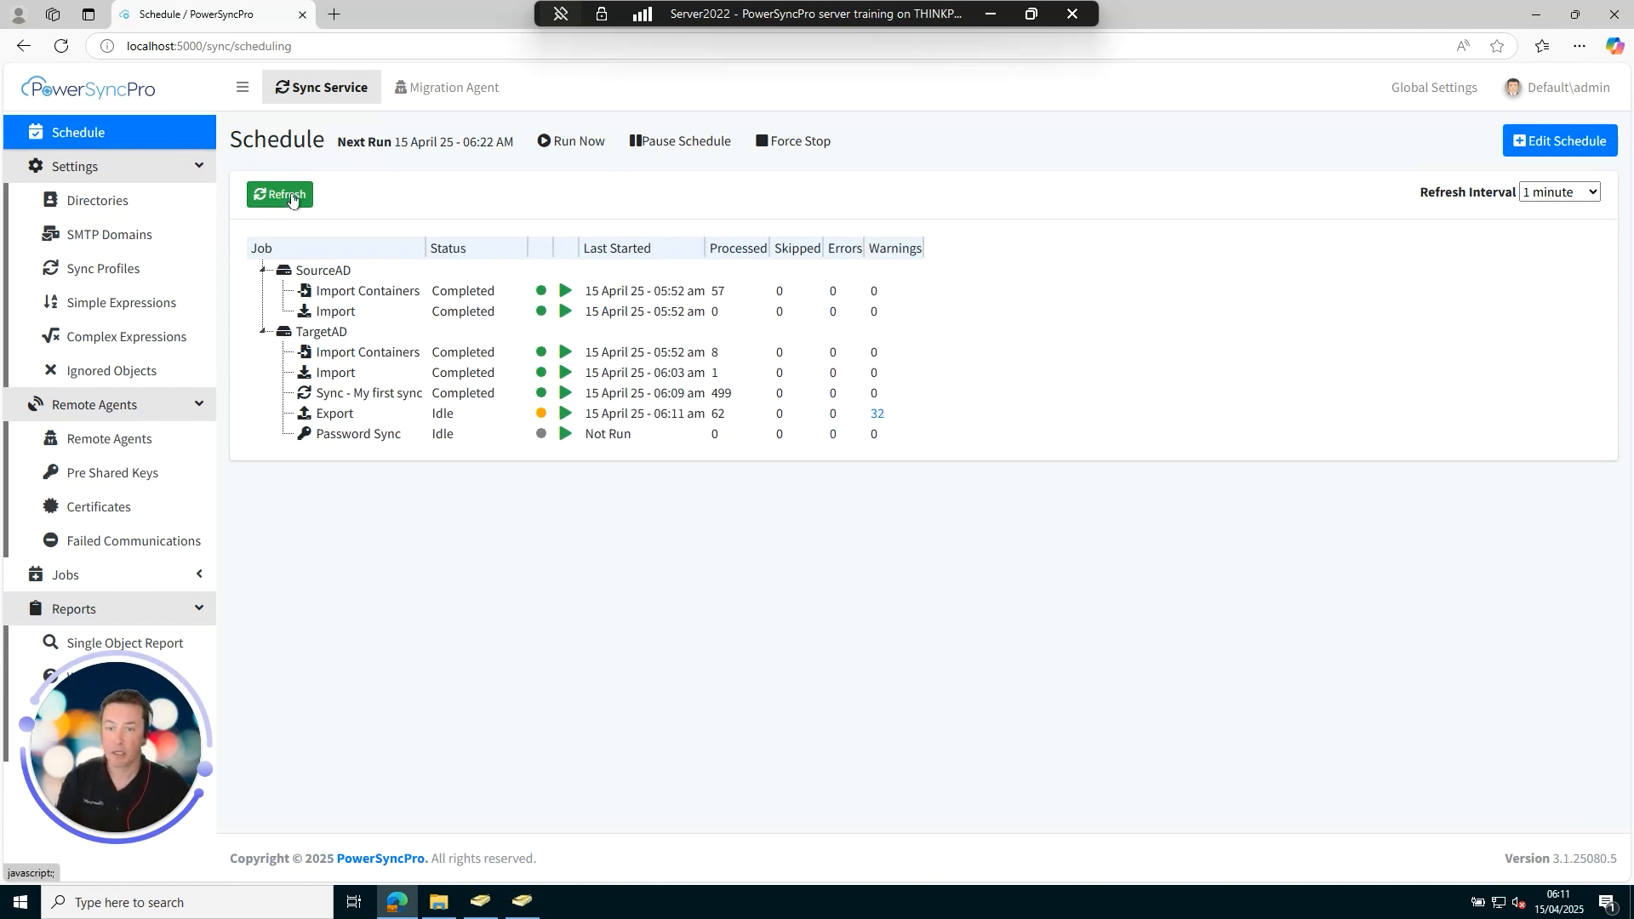
left_click(292, 197)
left_click(291, 197)
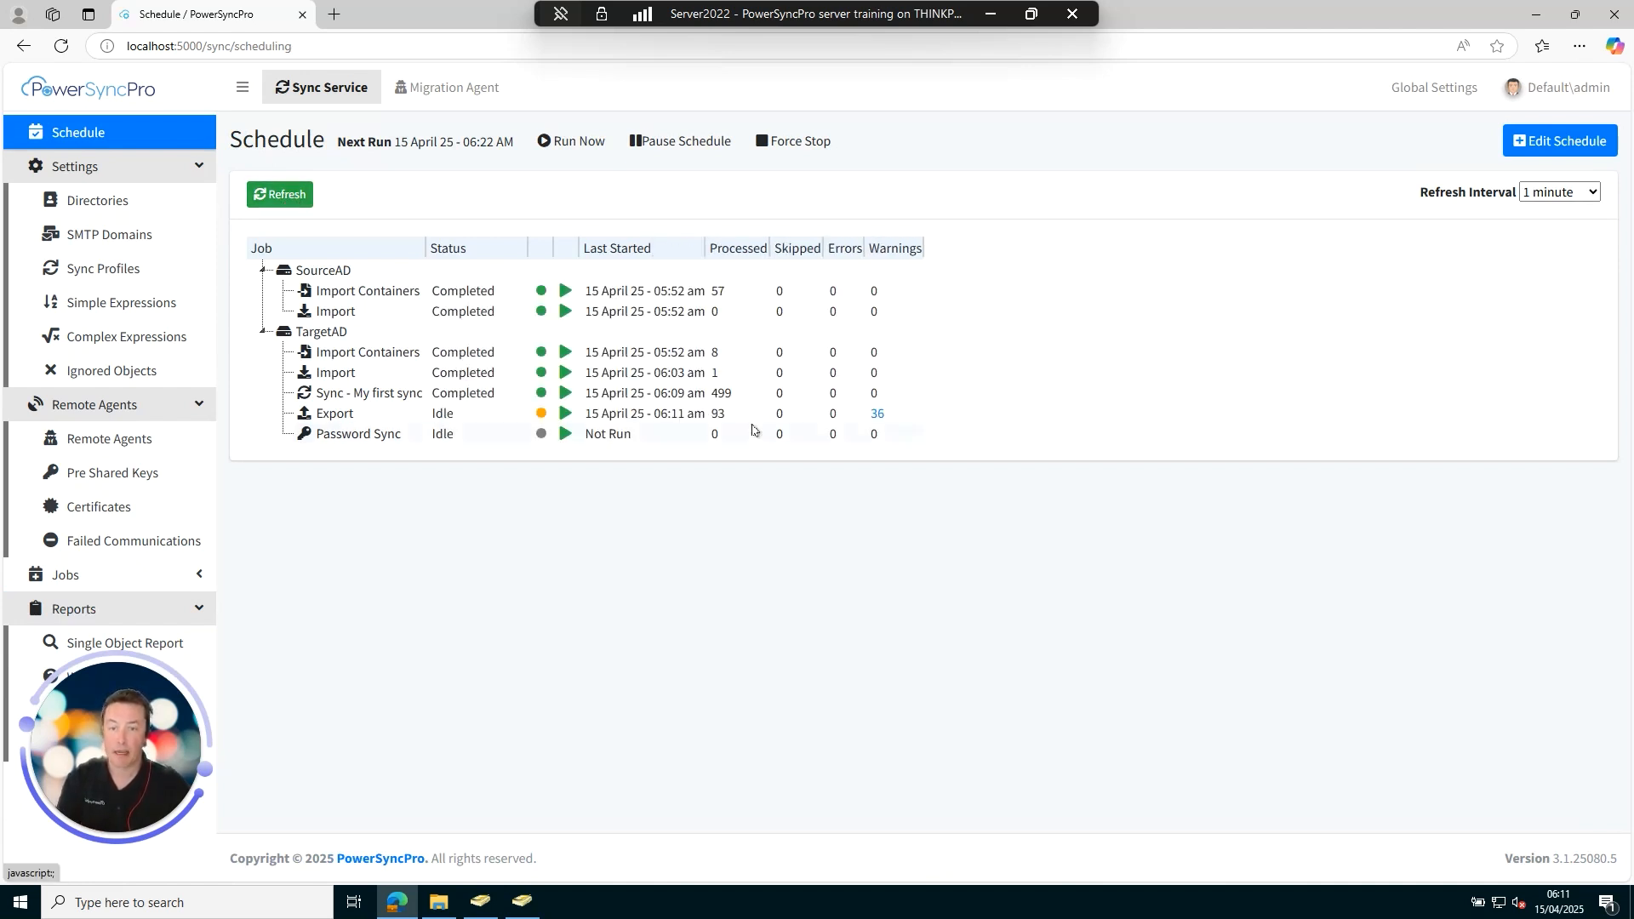
left_click(294, 201)
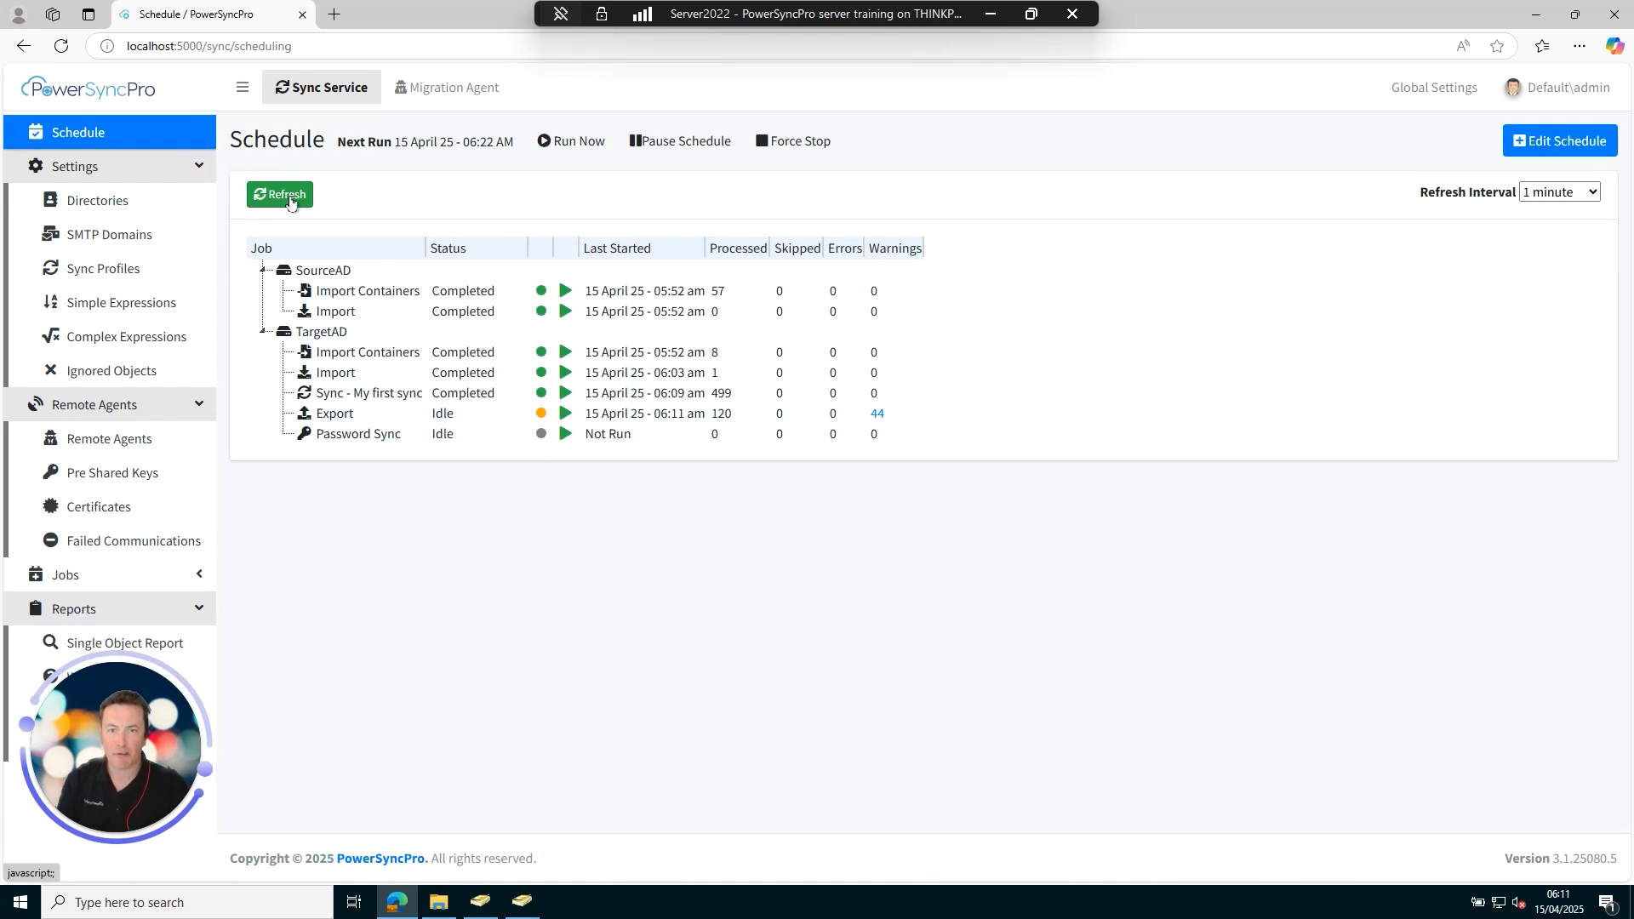
left_click(291, 198)
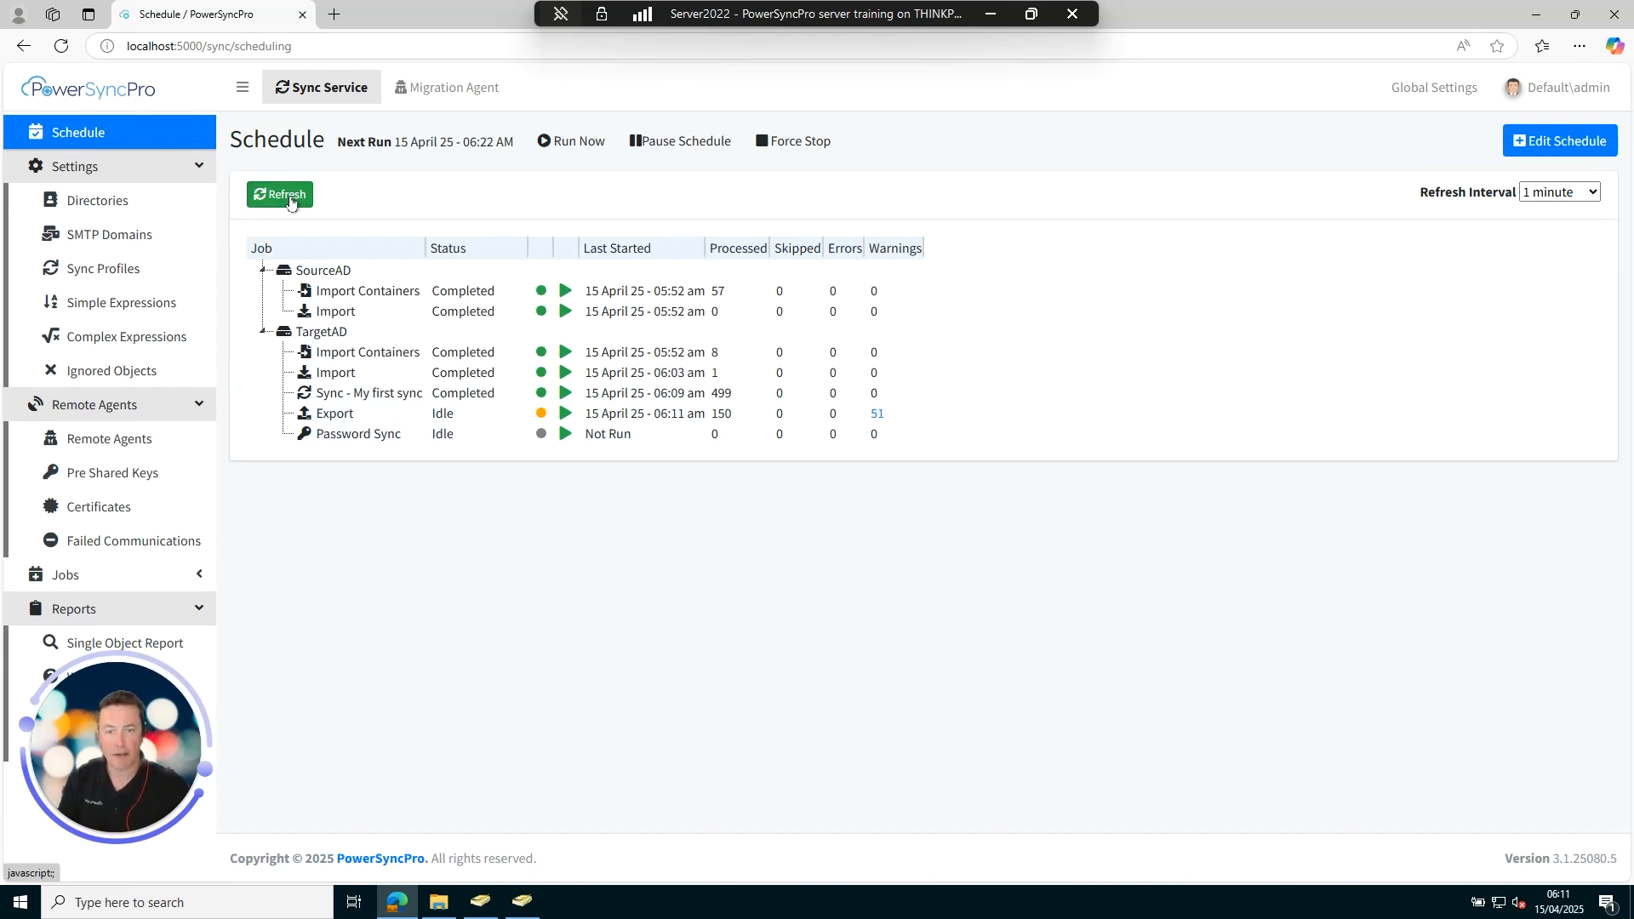
left_click(877, 421)
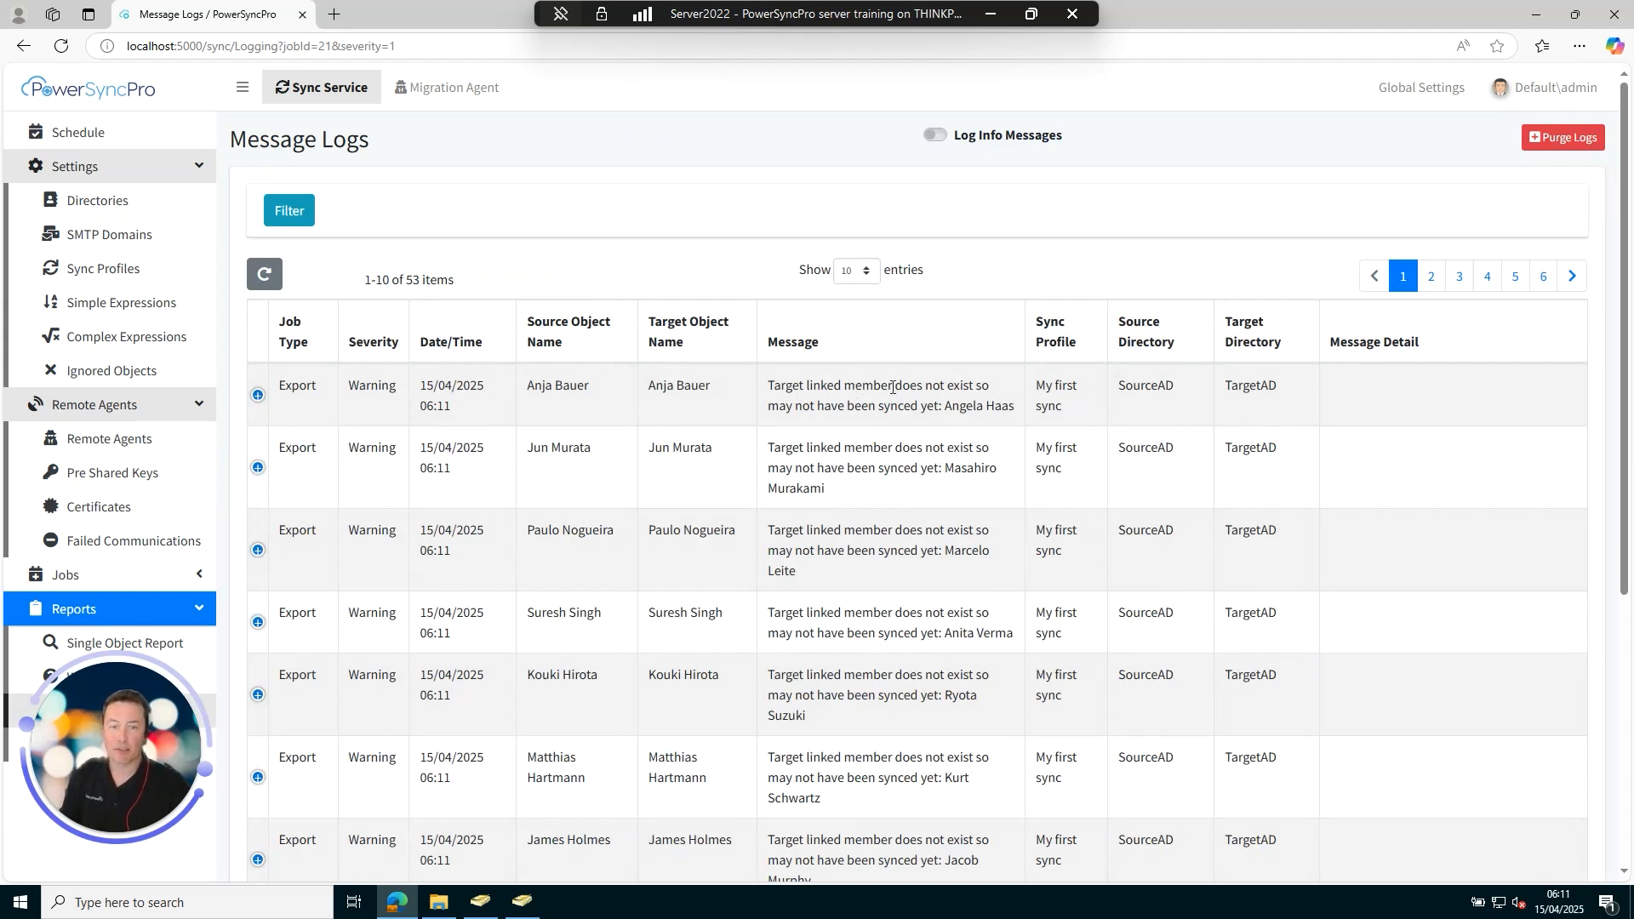
Expand the first linked-member warning, then return to the Schedule showing 499 objects exported.
left_click(257, 395)
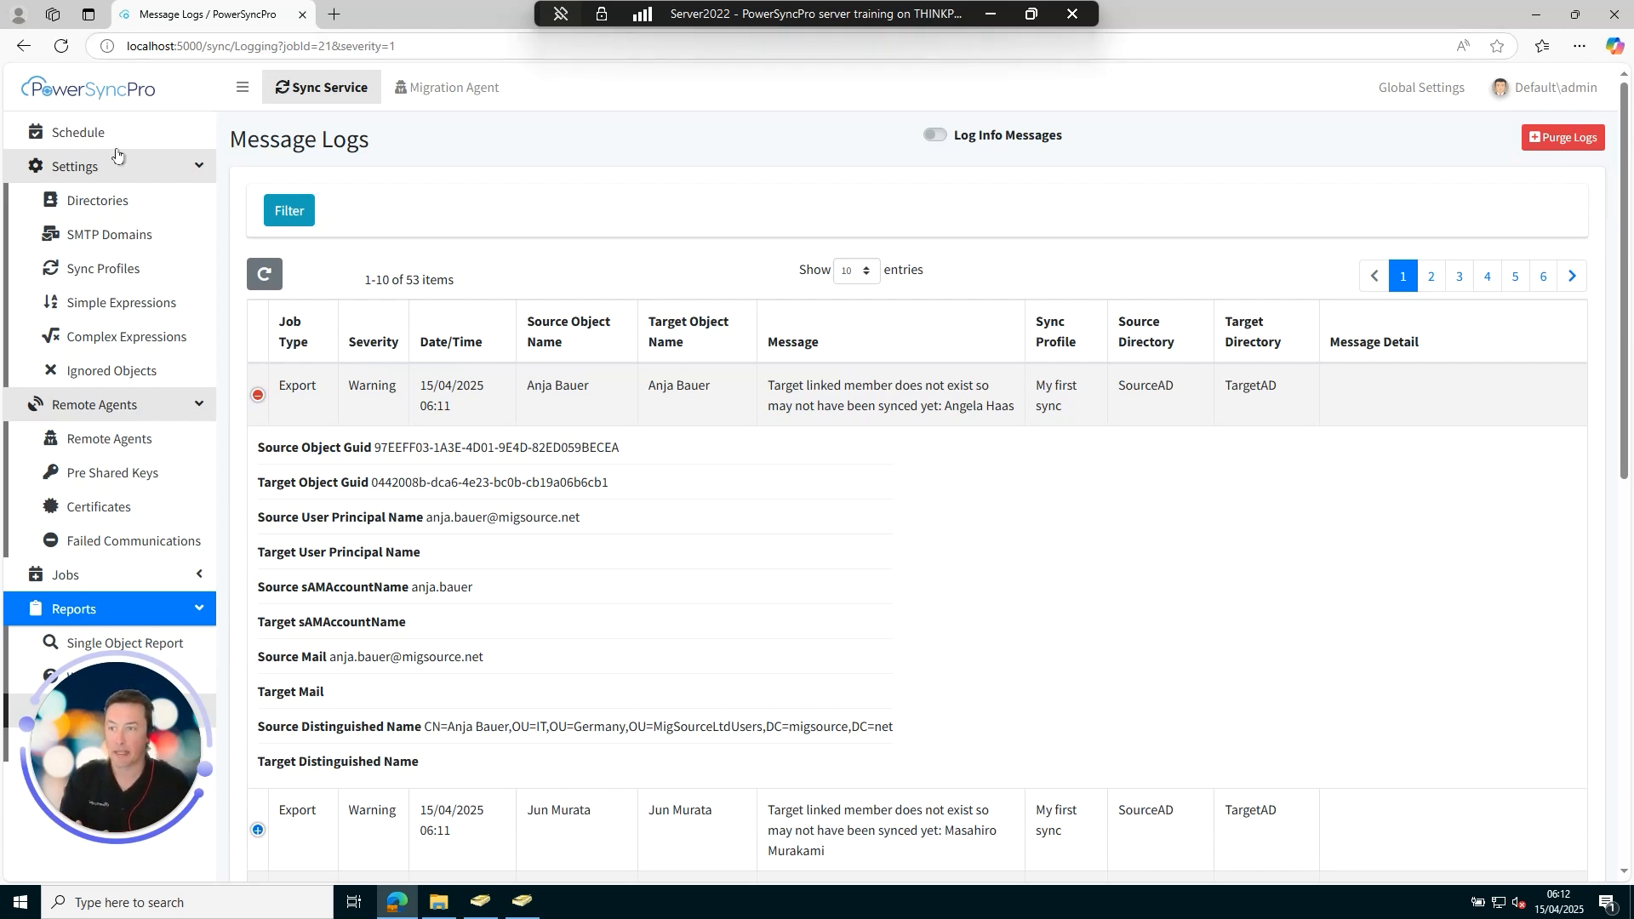
left_click(90, 134)
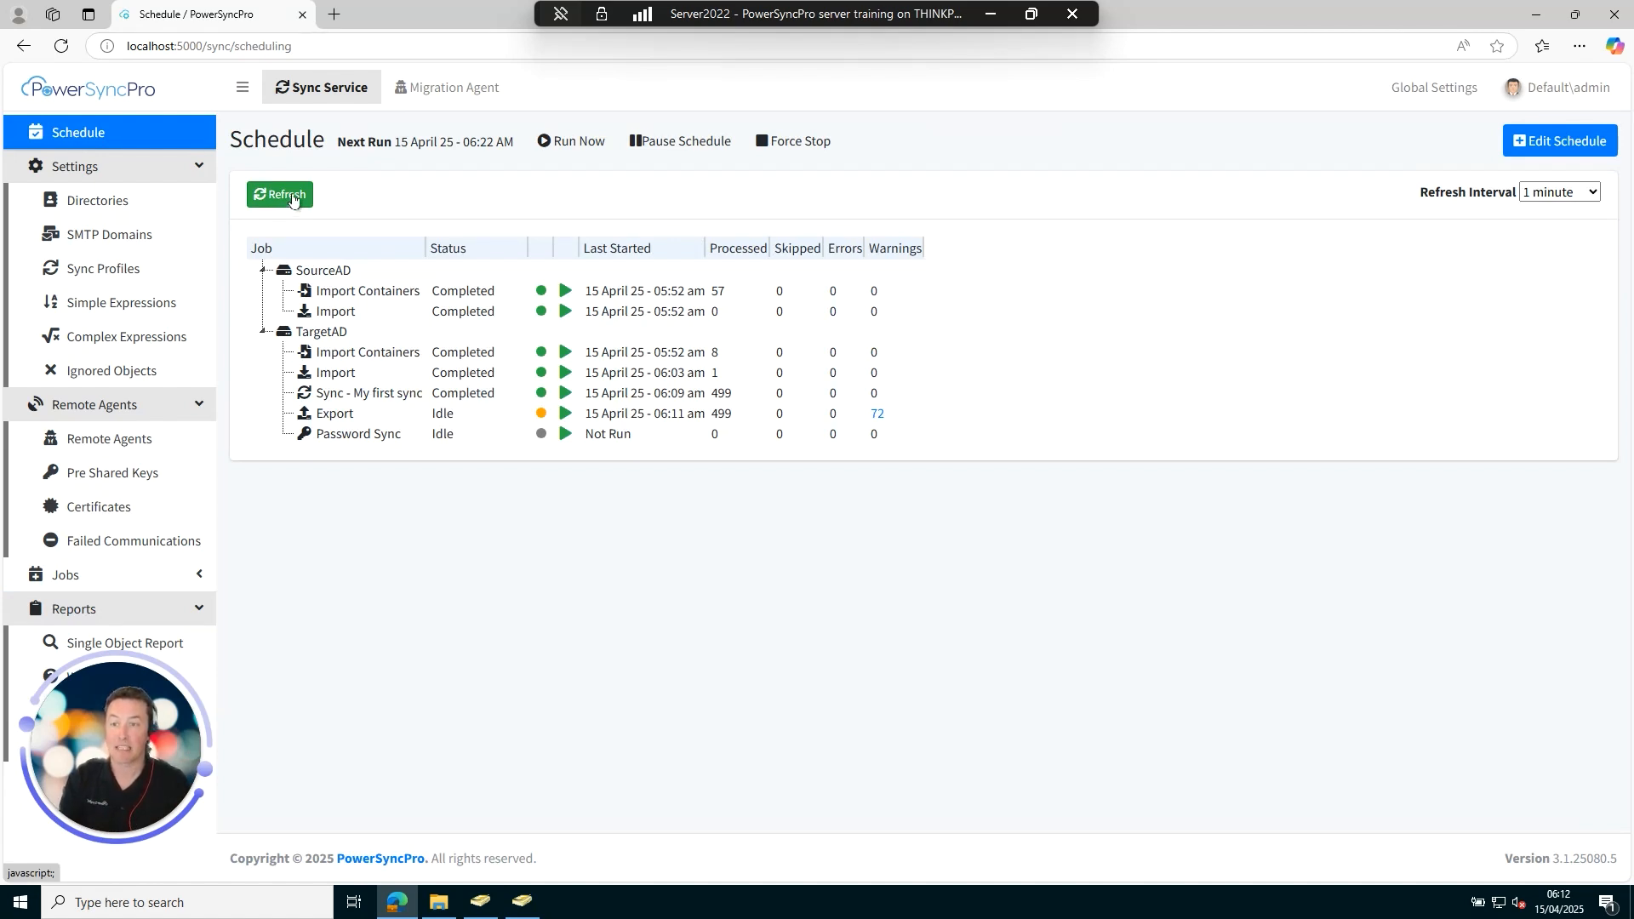
Run the whole job schedule immediately and dismiss the success confirmation.
left_click(574, 140)
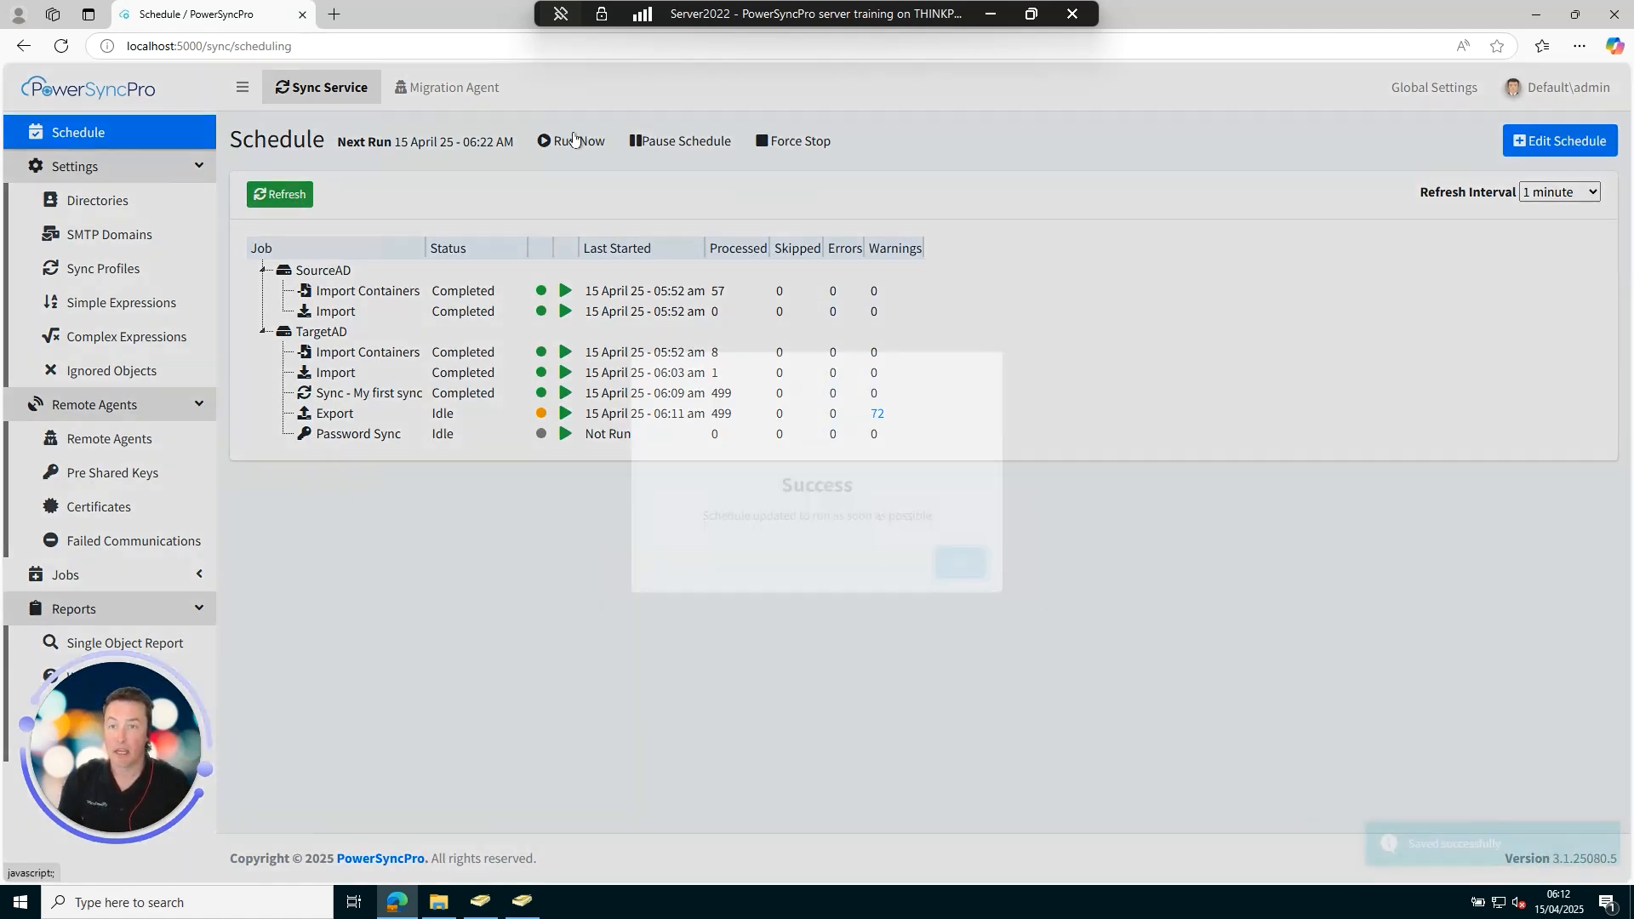
left_click(975, 567)
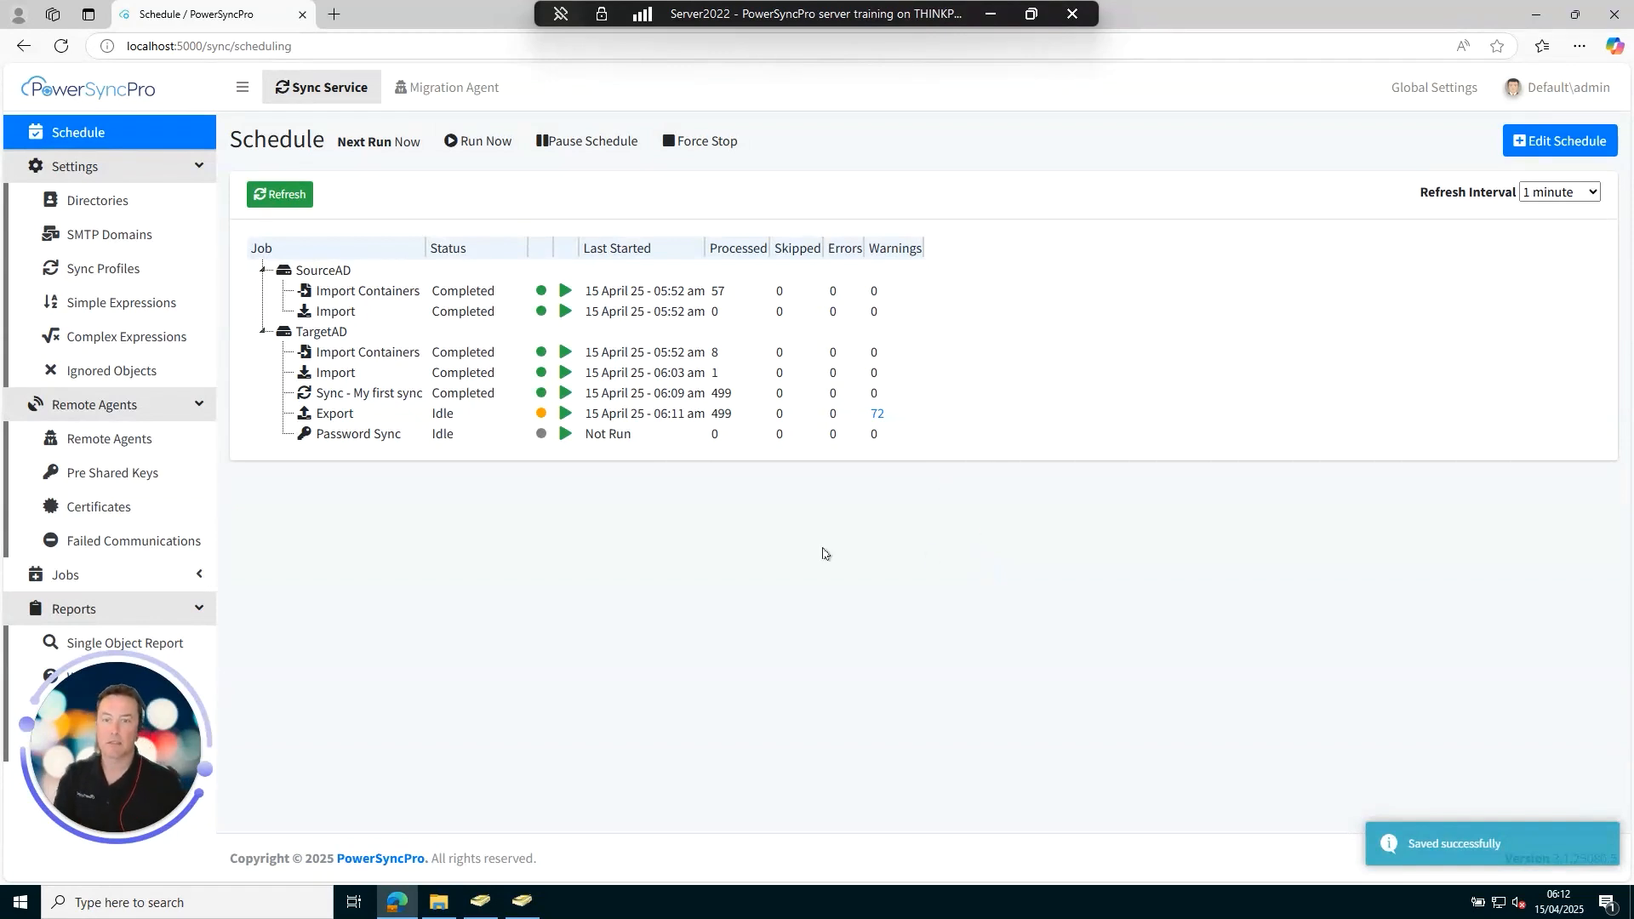
left_click(289, 204)
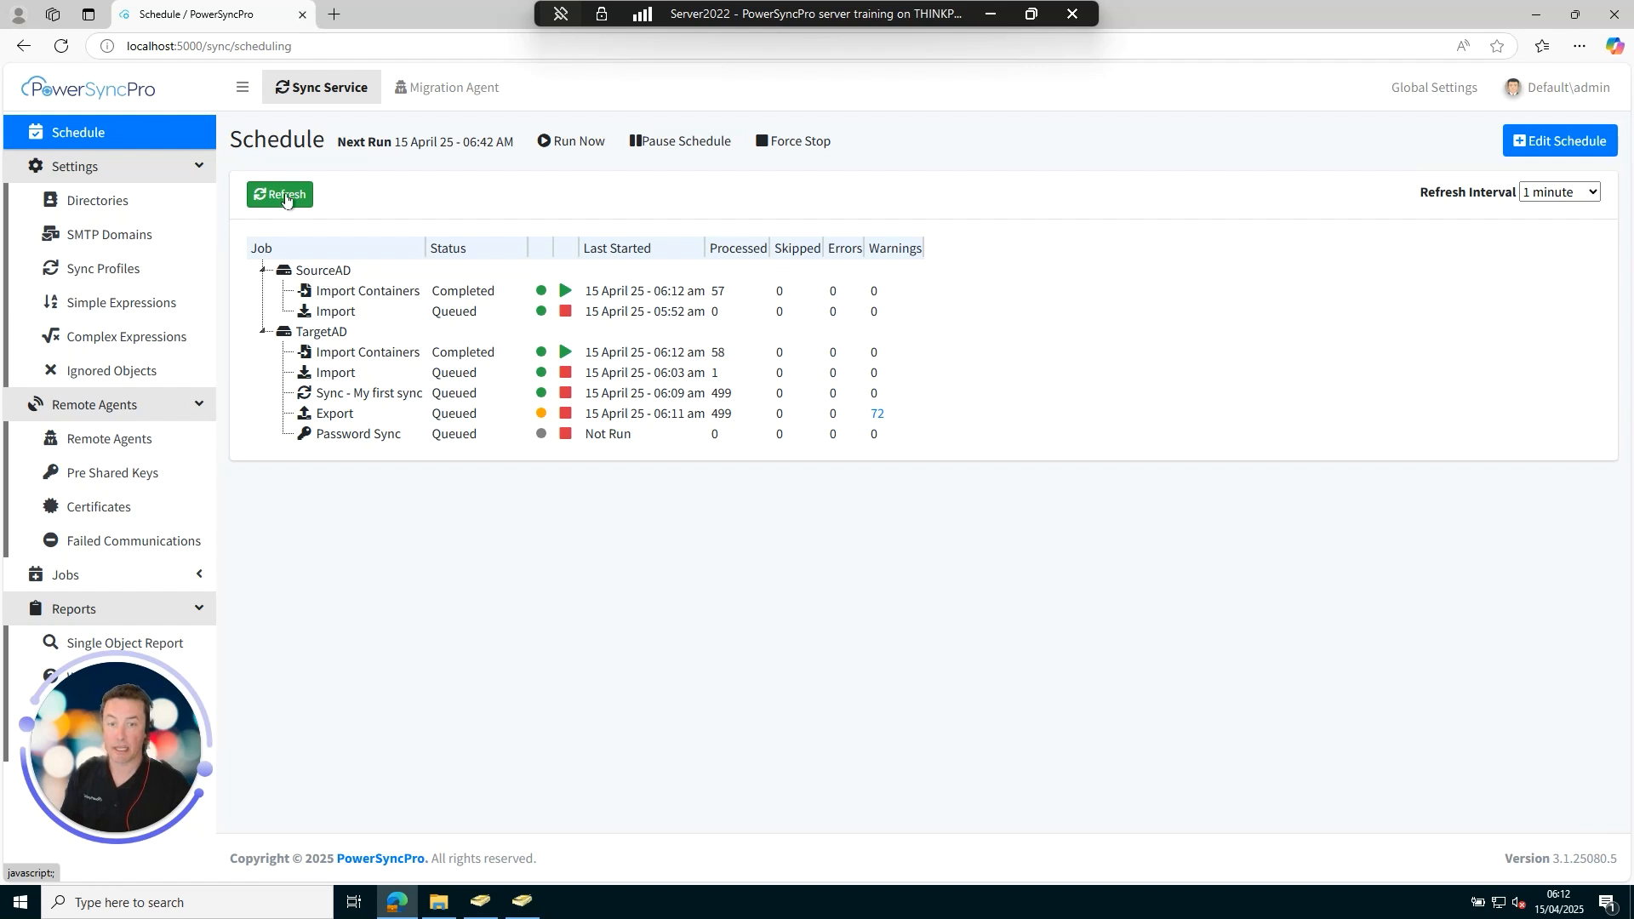
Refresh until Sync and TargetAD Export show Completed, with password sync still queued, then switch to ADUC.
left_click(286, 198)
left_click(286, 196)
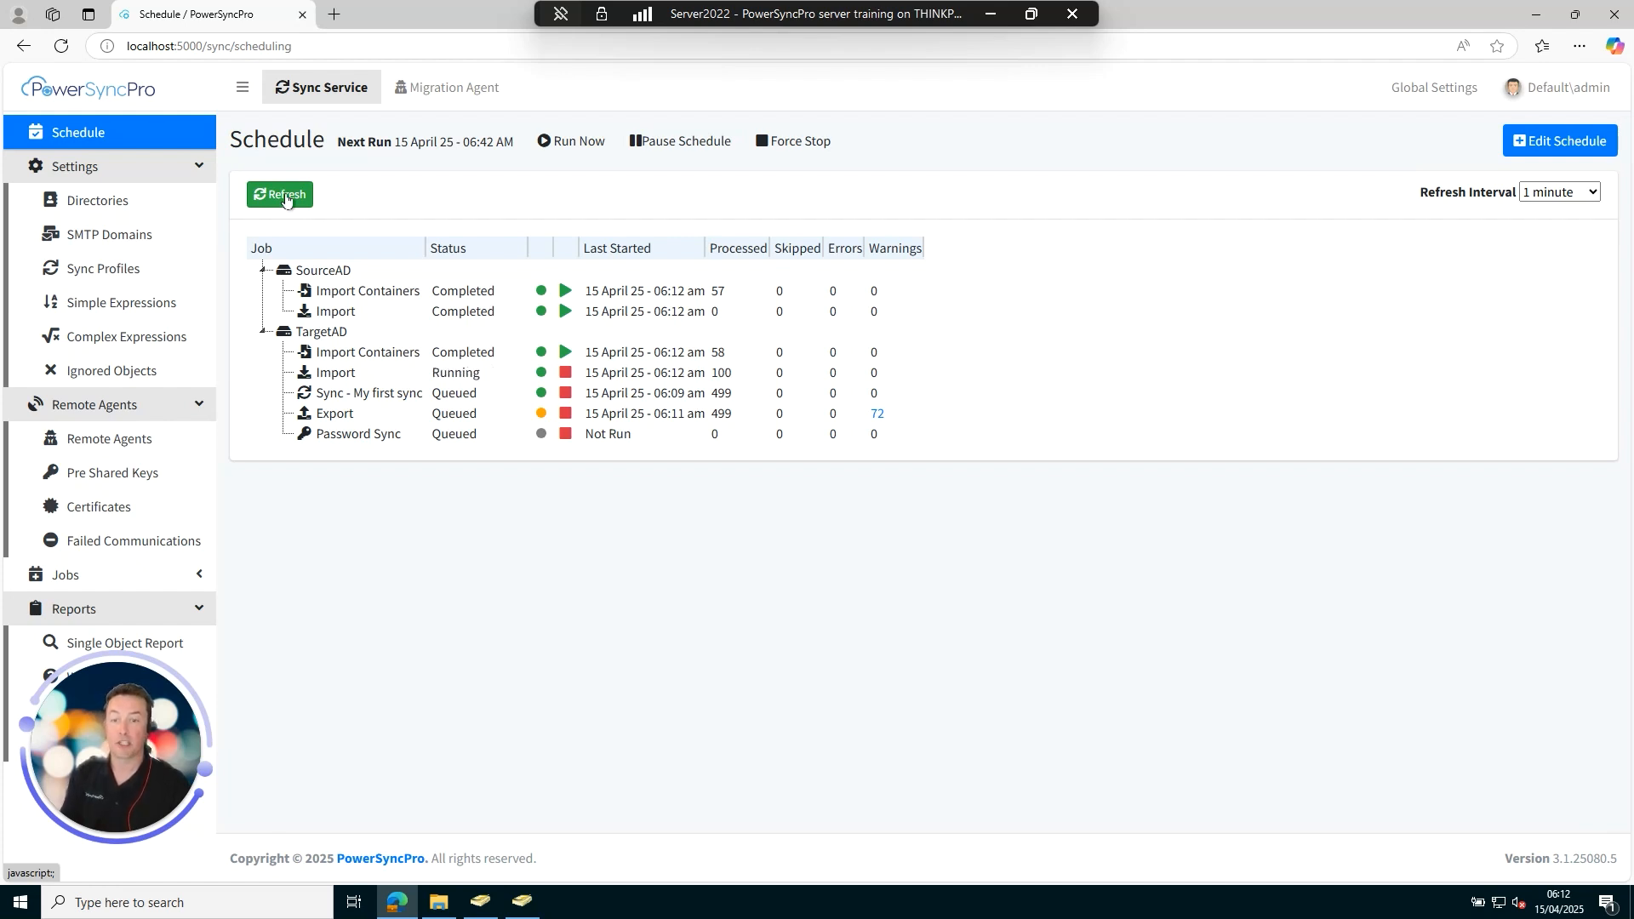
left_click(286, 196)
left_click(286, 196)
left_click(286, 196)
left_click(286, 196)
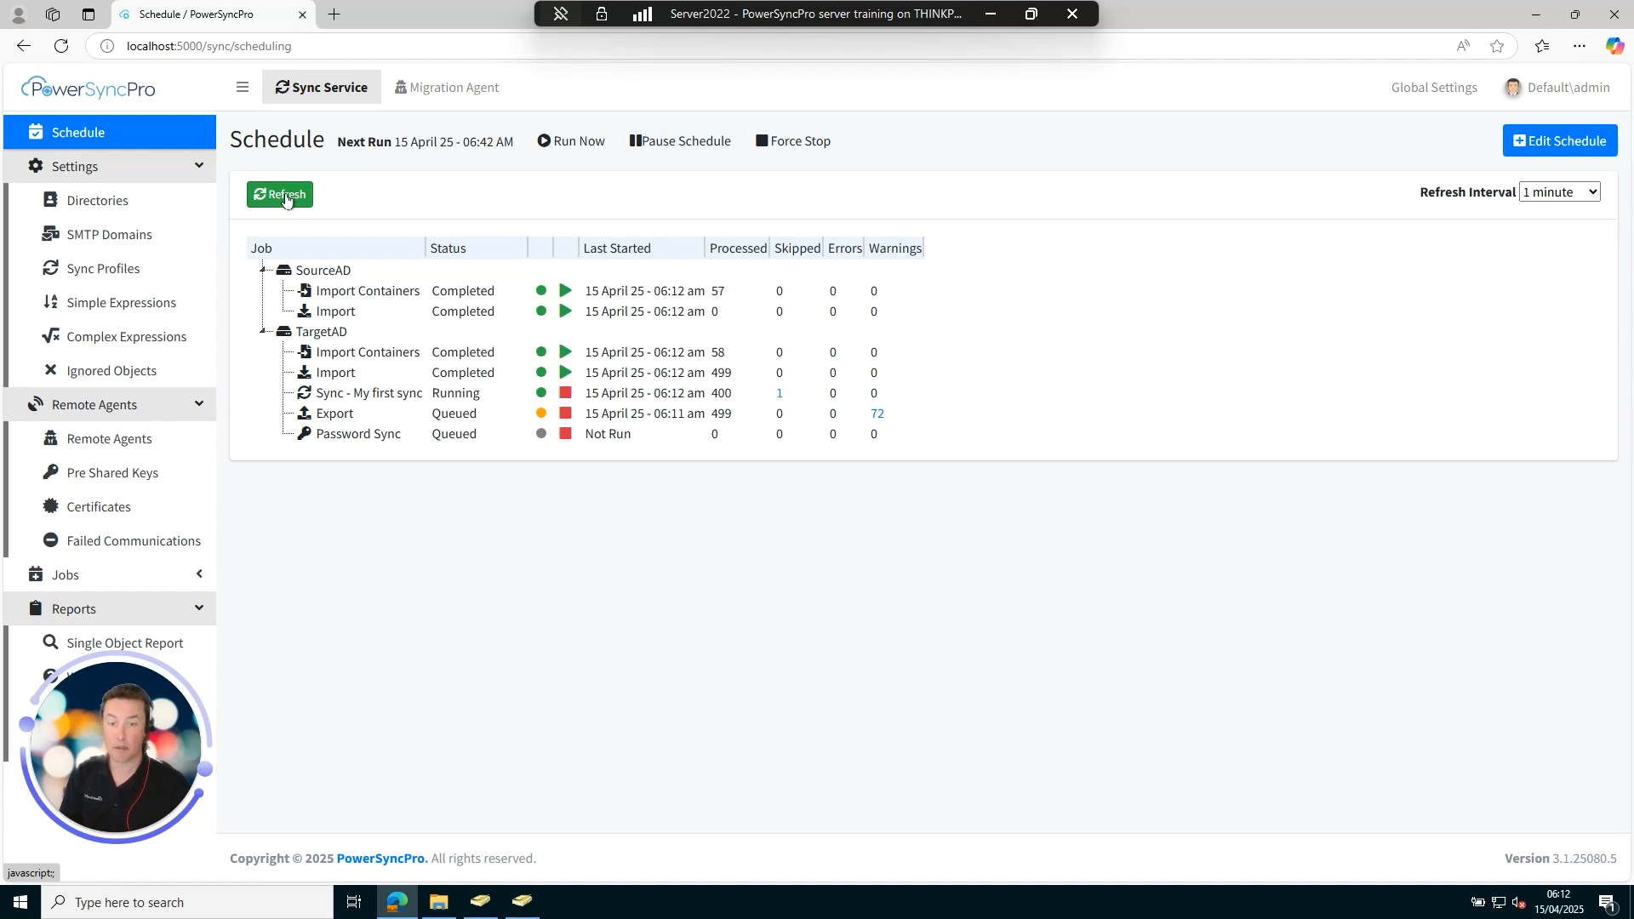
left_click(286, 196)
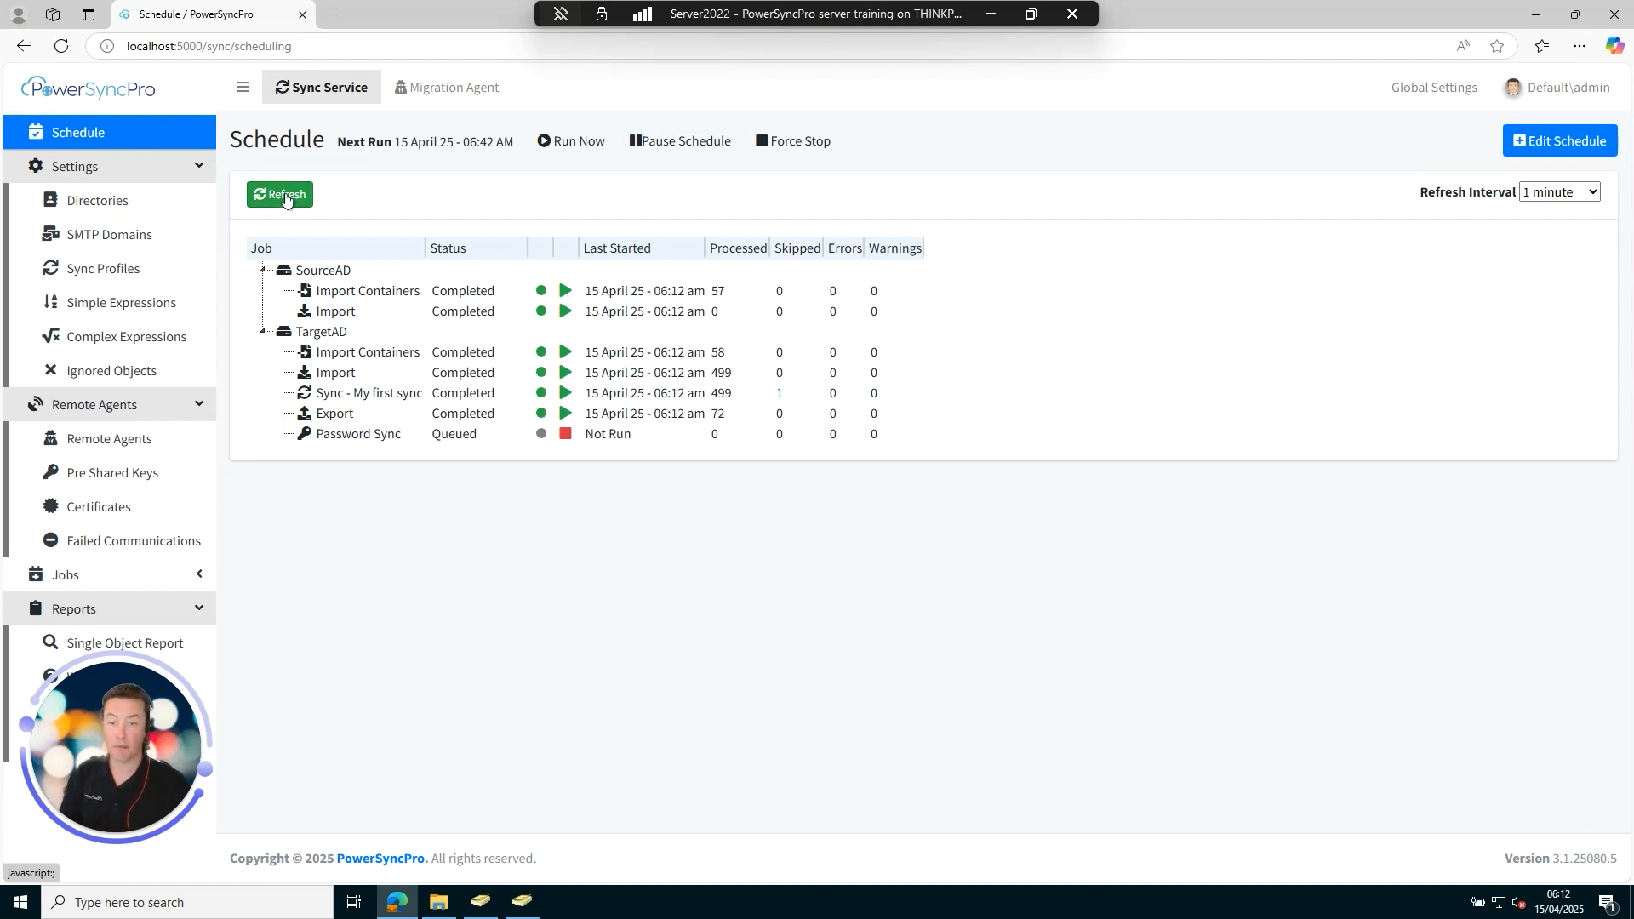
left_click(286, 196)
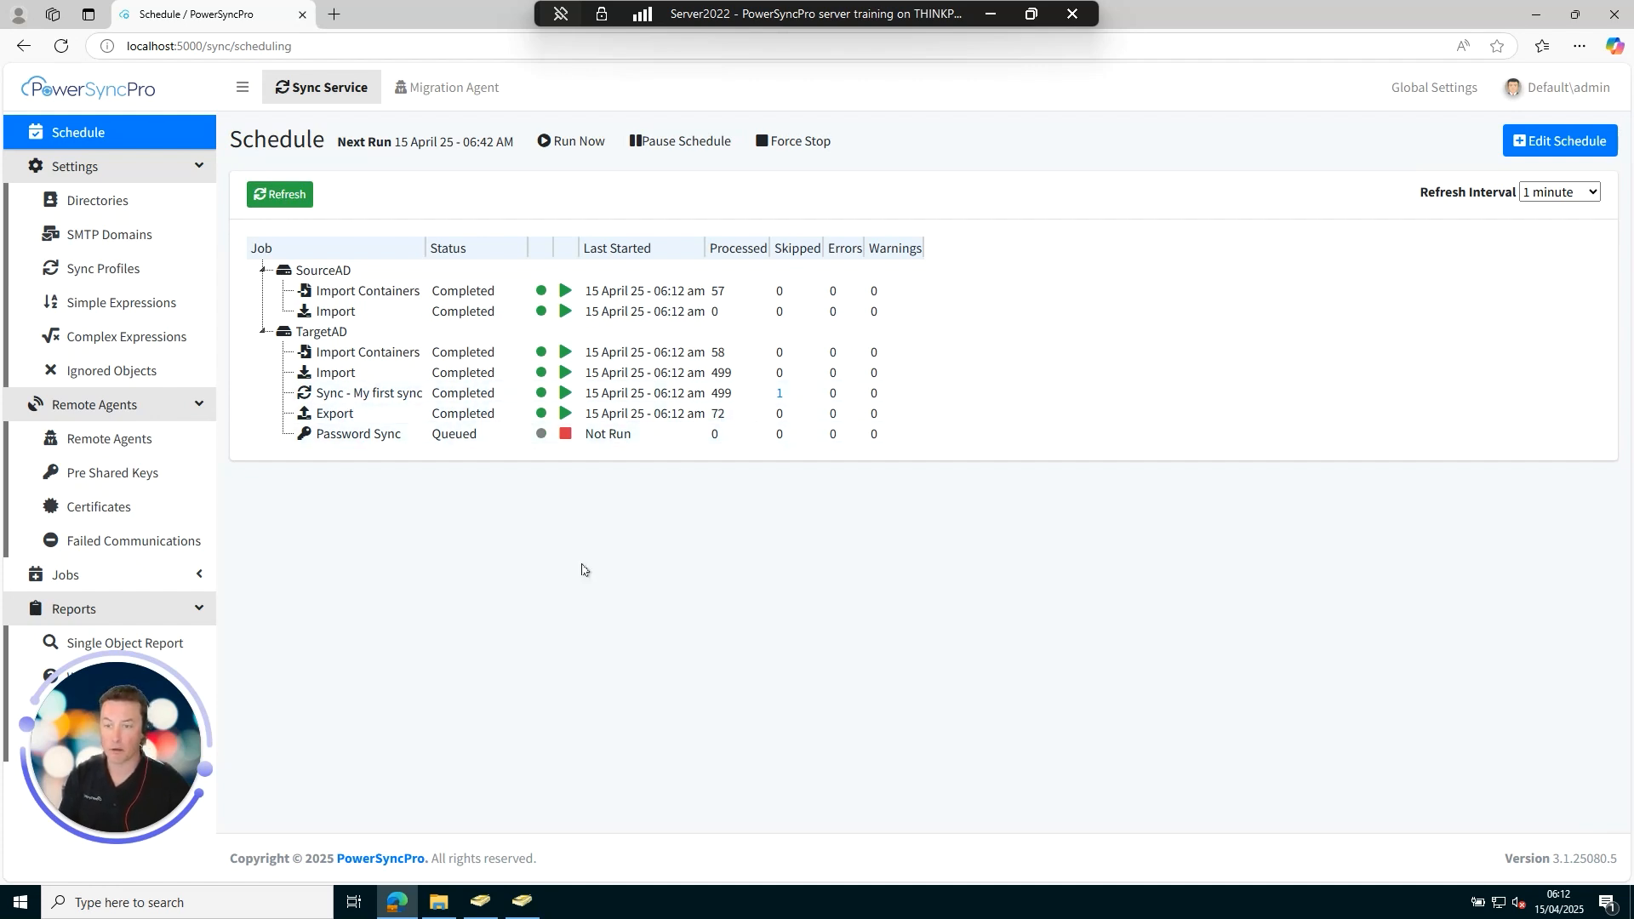
left_click(526, 908)
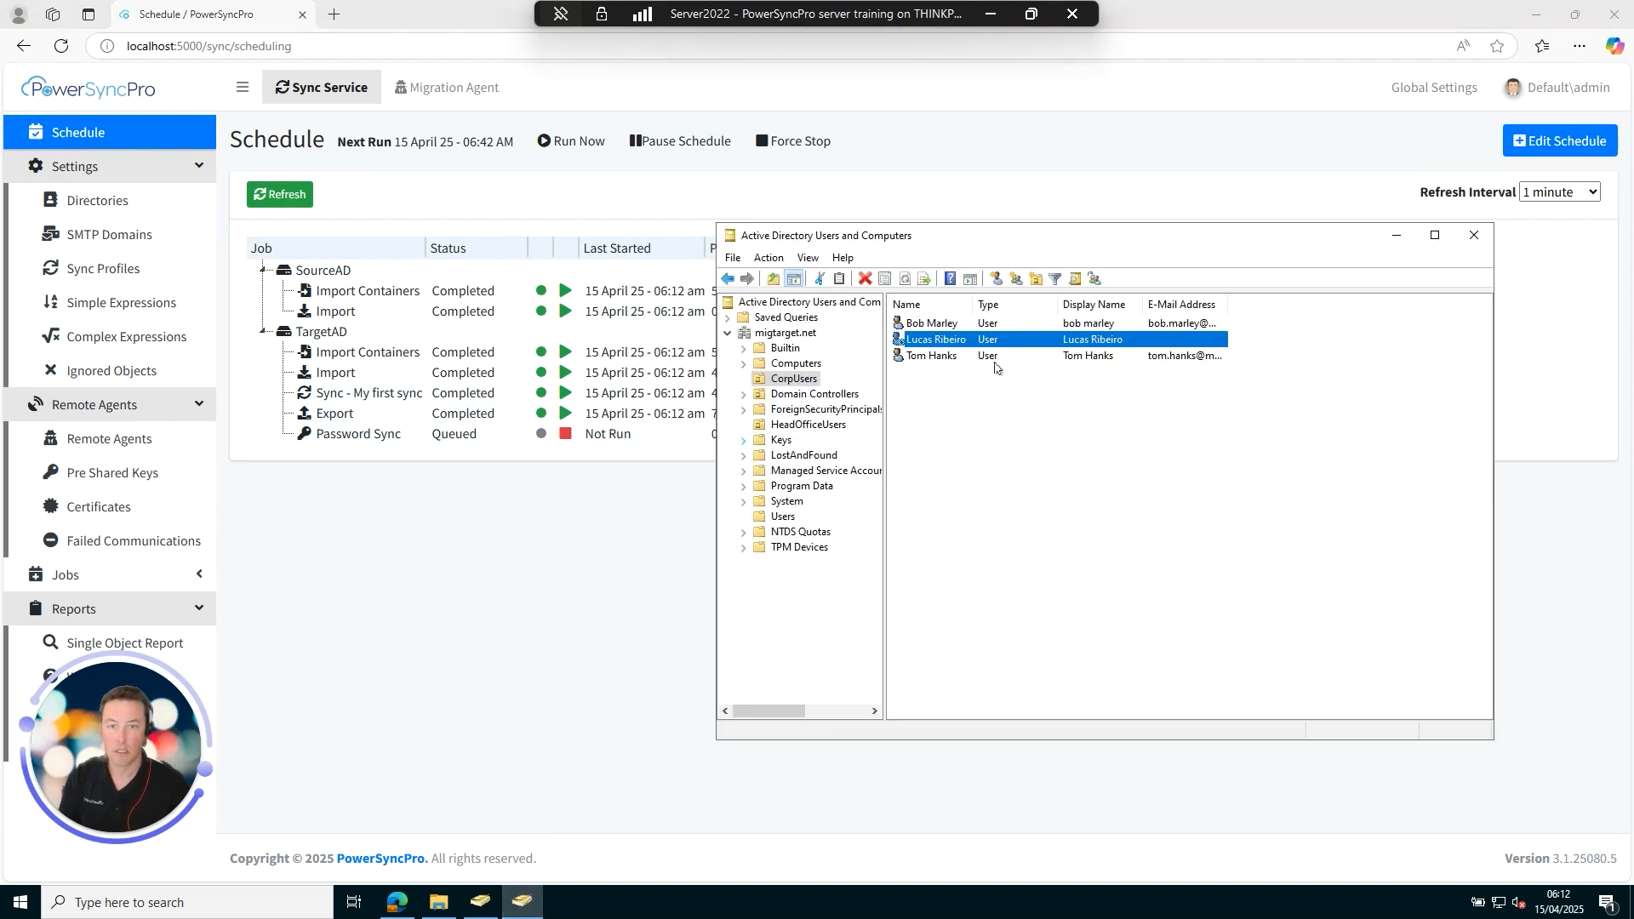
Refresh migtarget.net and open the MigSourceLtdUsers > Brazil > Finance OU.
left_click_drag(954, 248, 758, 214)
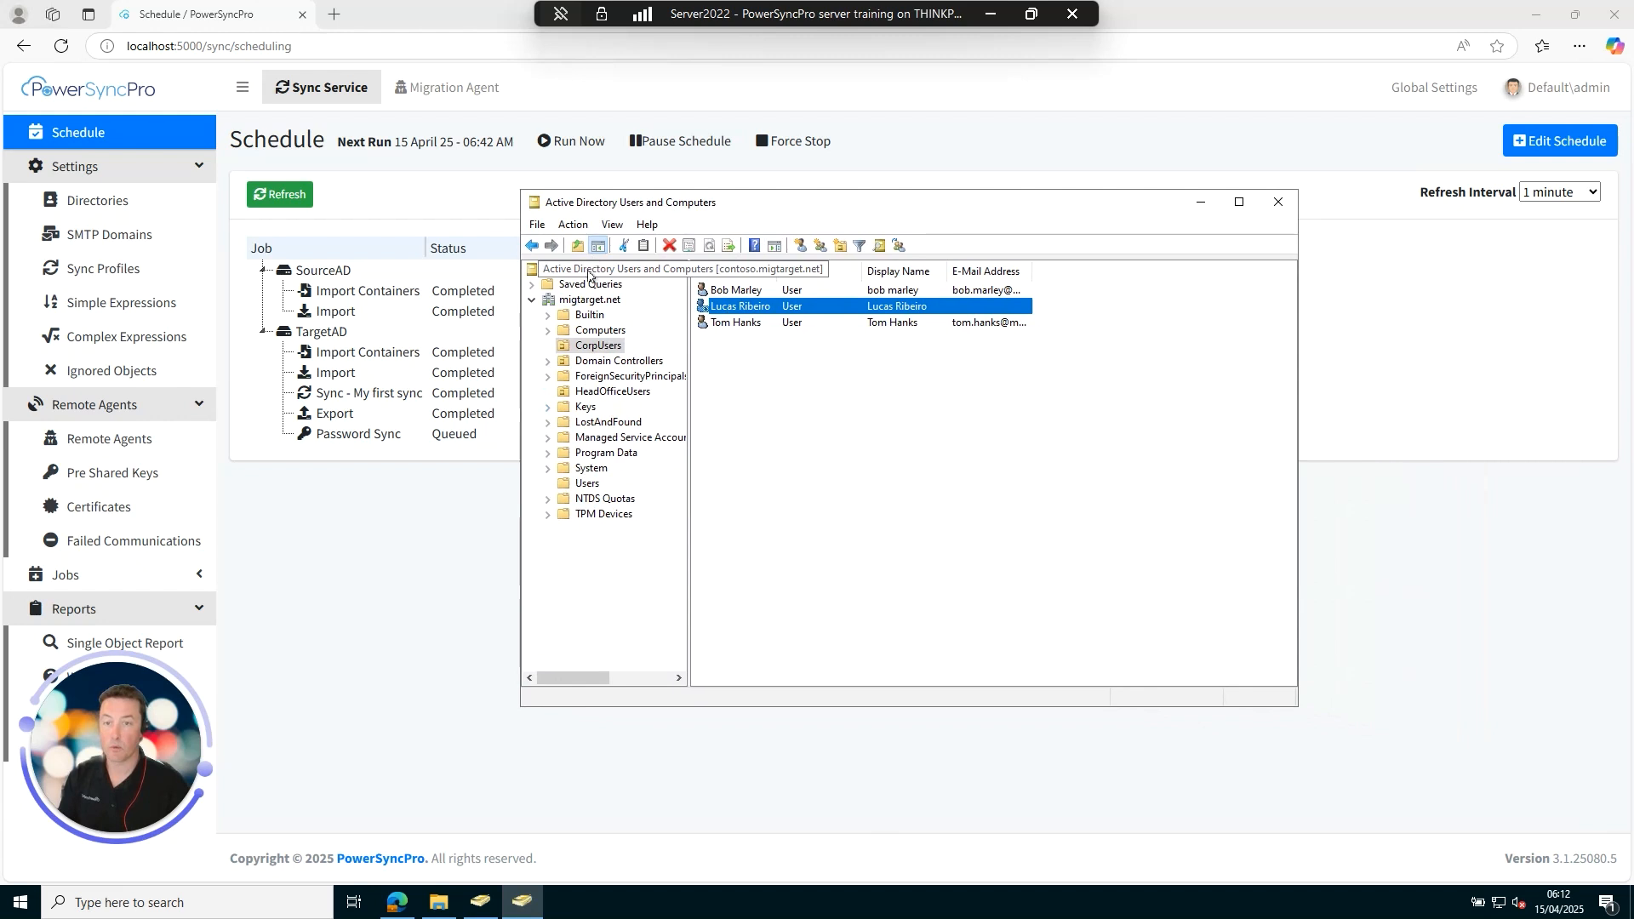
left_click(585, 301)
left_click(670, 246)
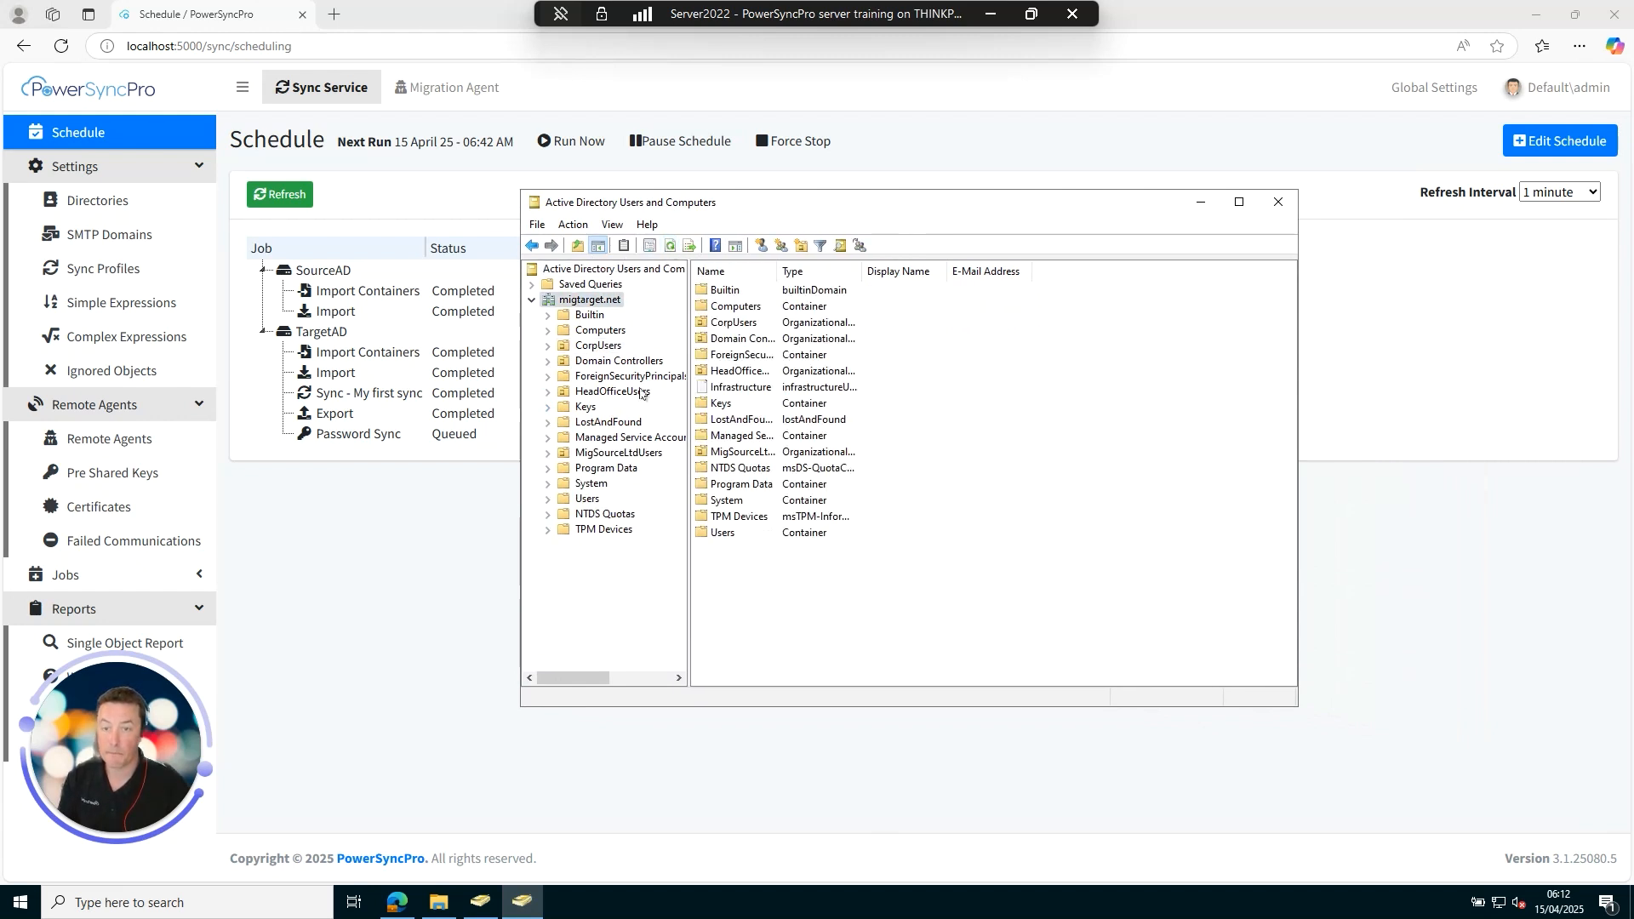
left_click(599, 455)
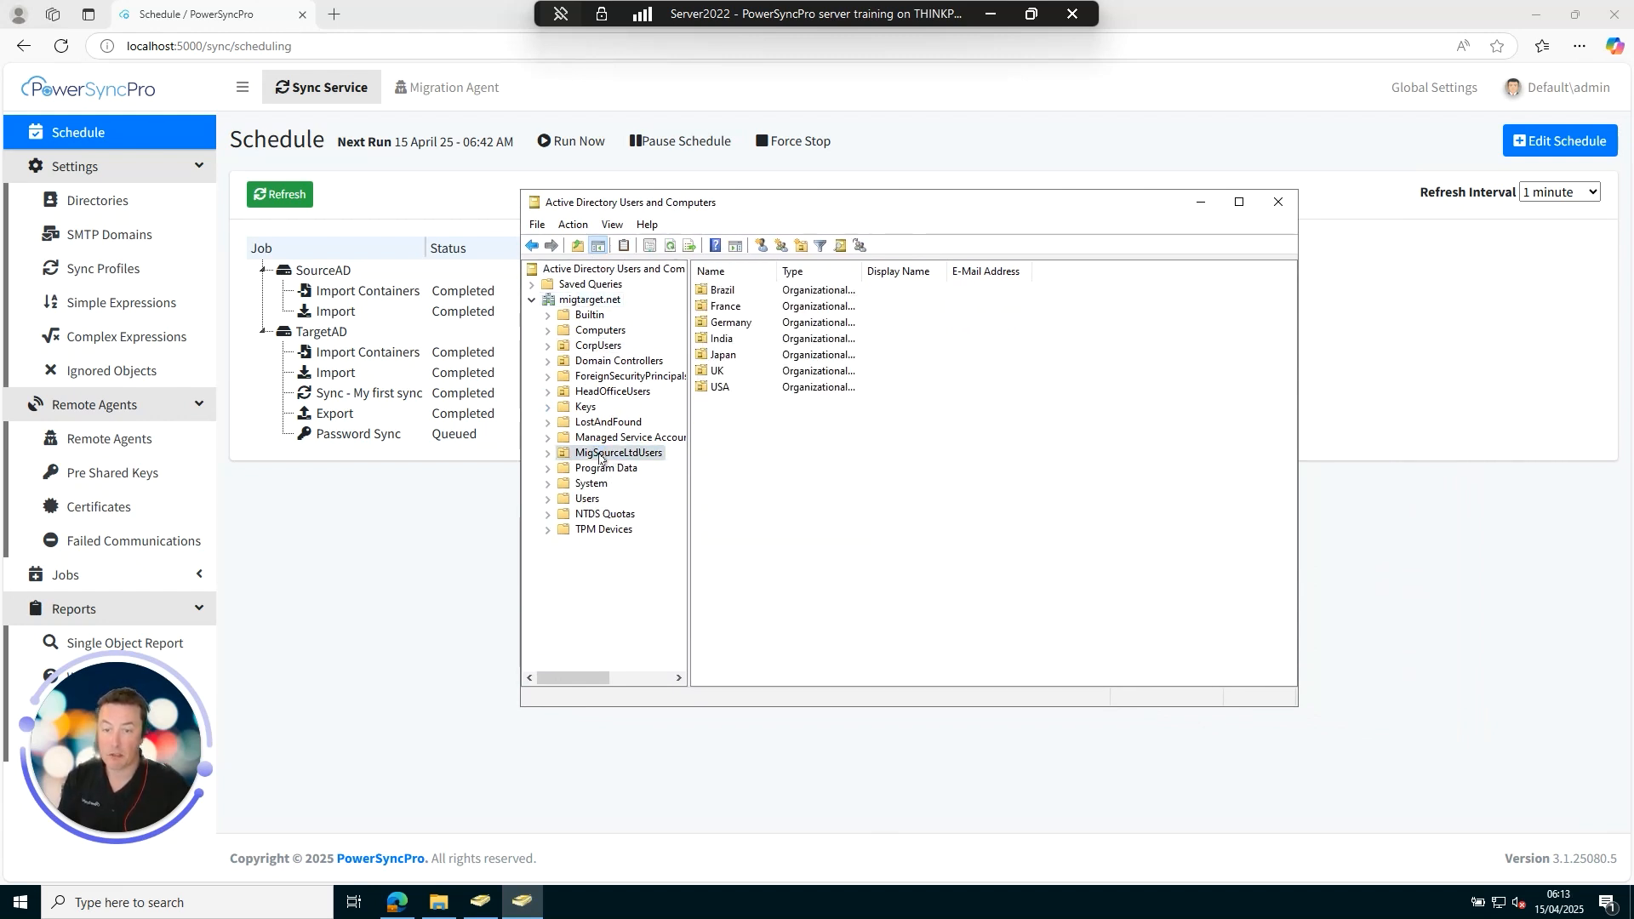
left_click(547, 454)
left_click(564, 469)
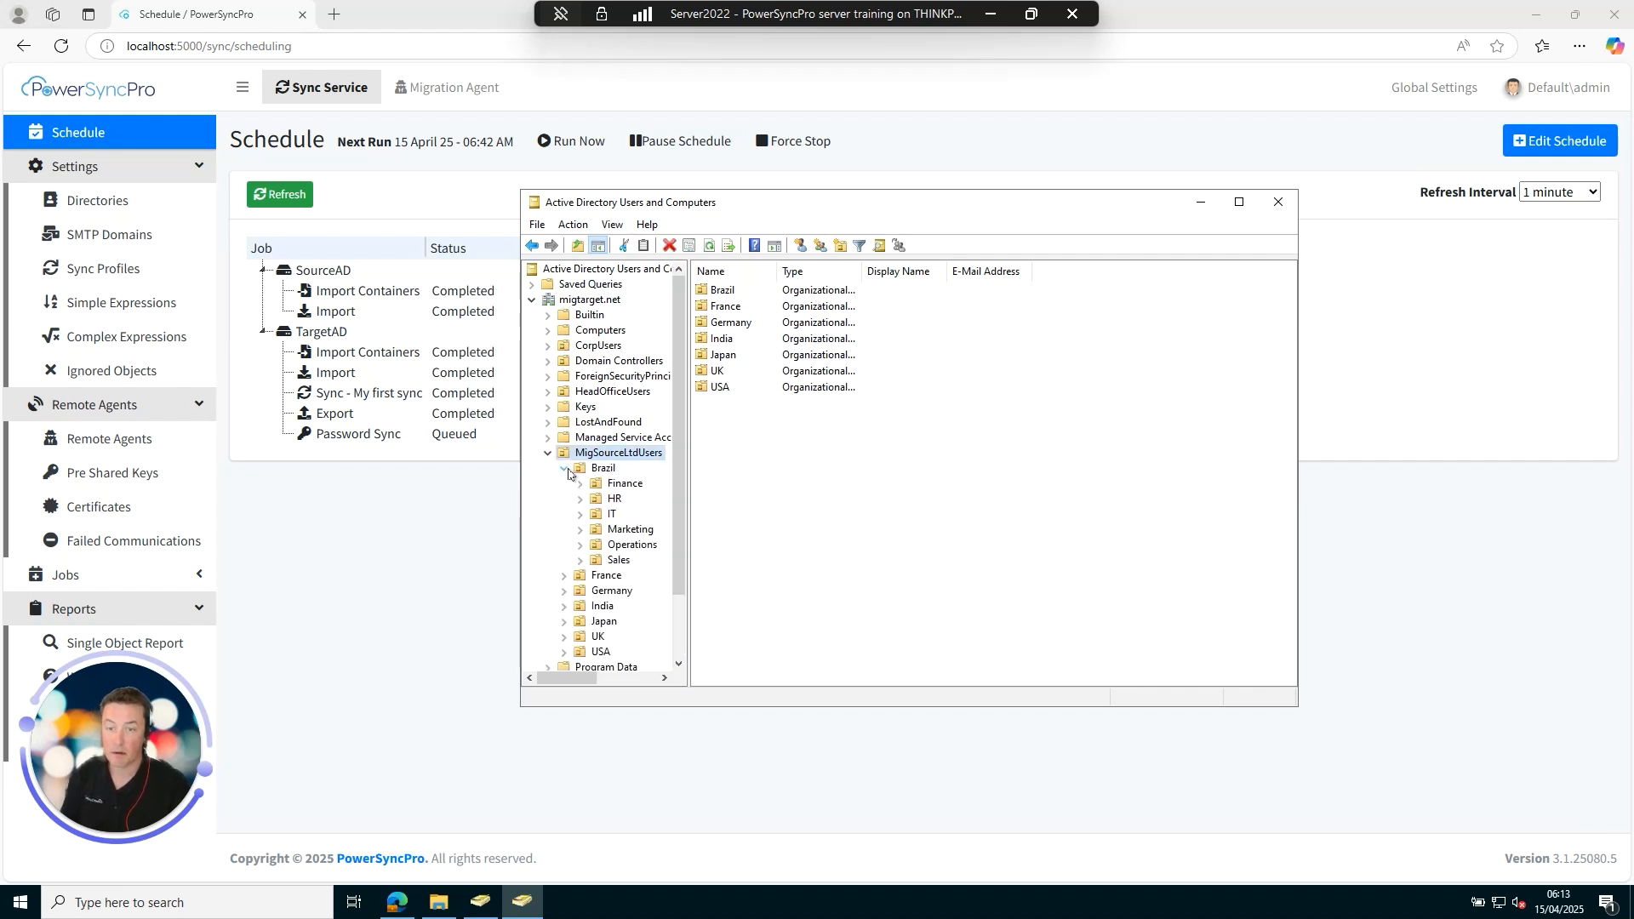
left_click(624, 485)
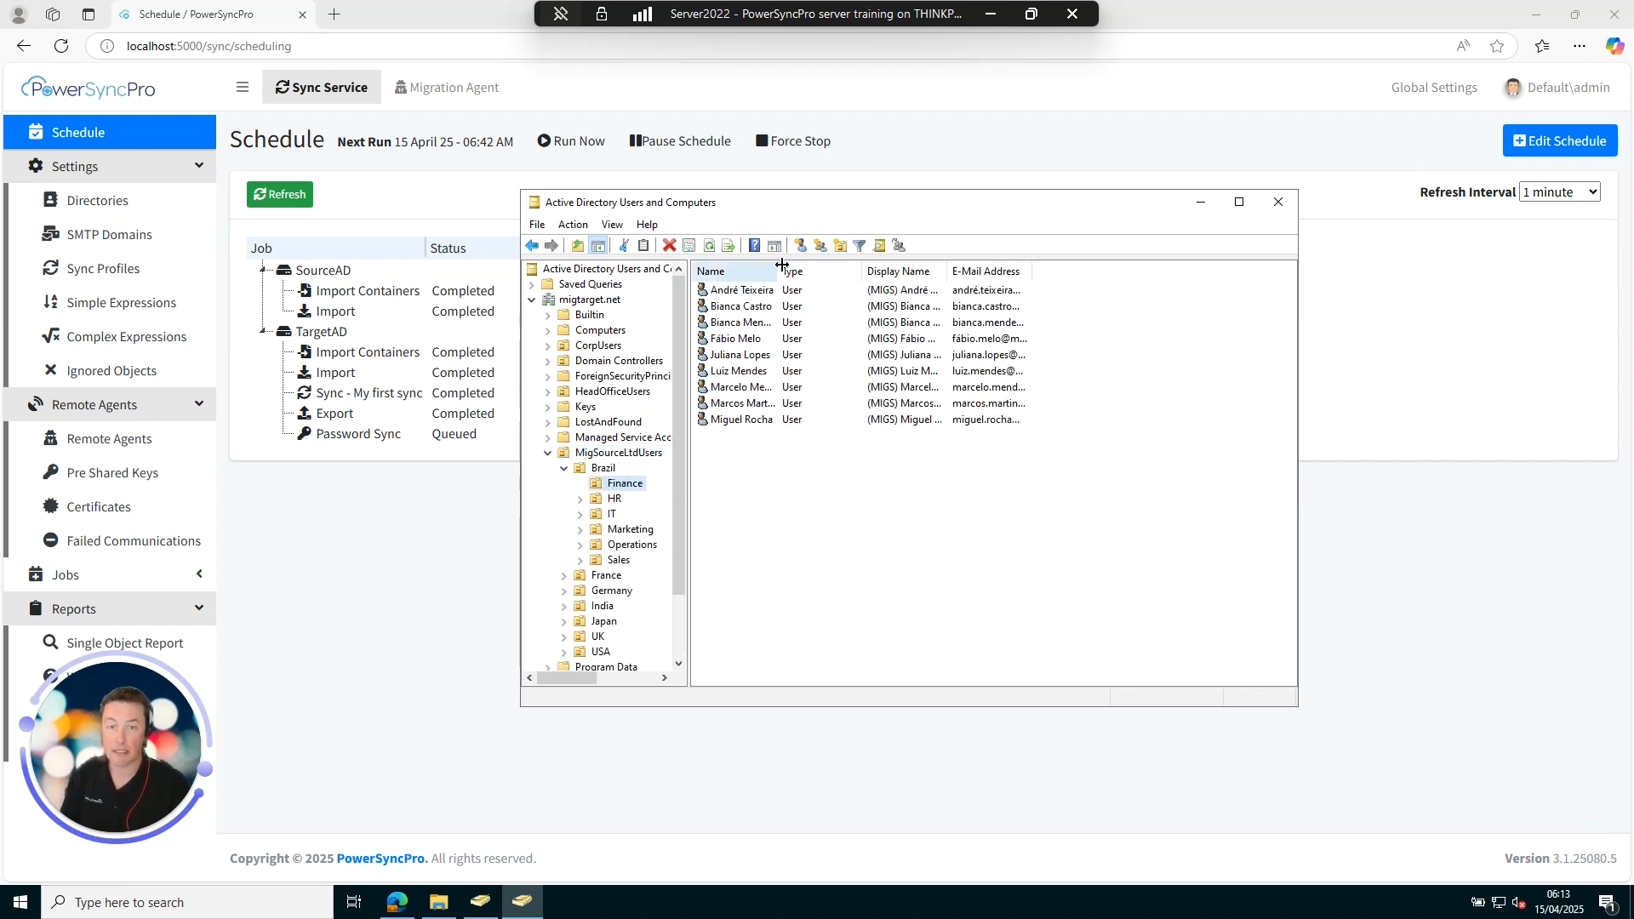
Widen the Name, Display Name and E-Mail columns and enlarge the window to show full addresses.
left_click_drag(778, 271, 822, 271)
left_click_drag(992, 270, 1025, 271)
left_click_drag(981, 207, 795, 180)
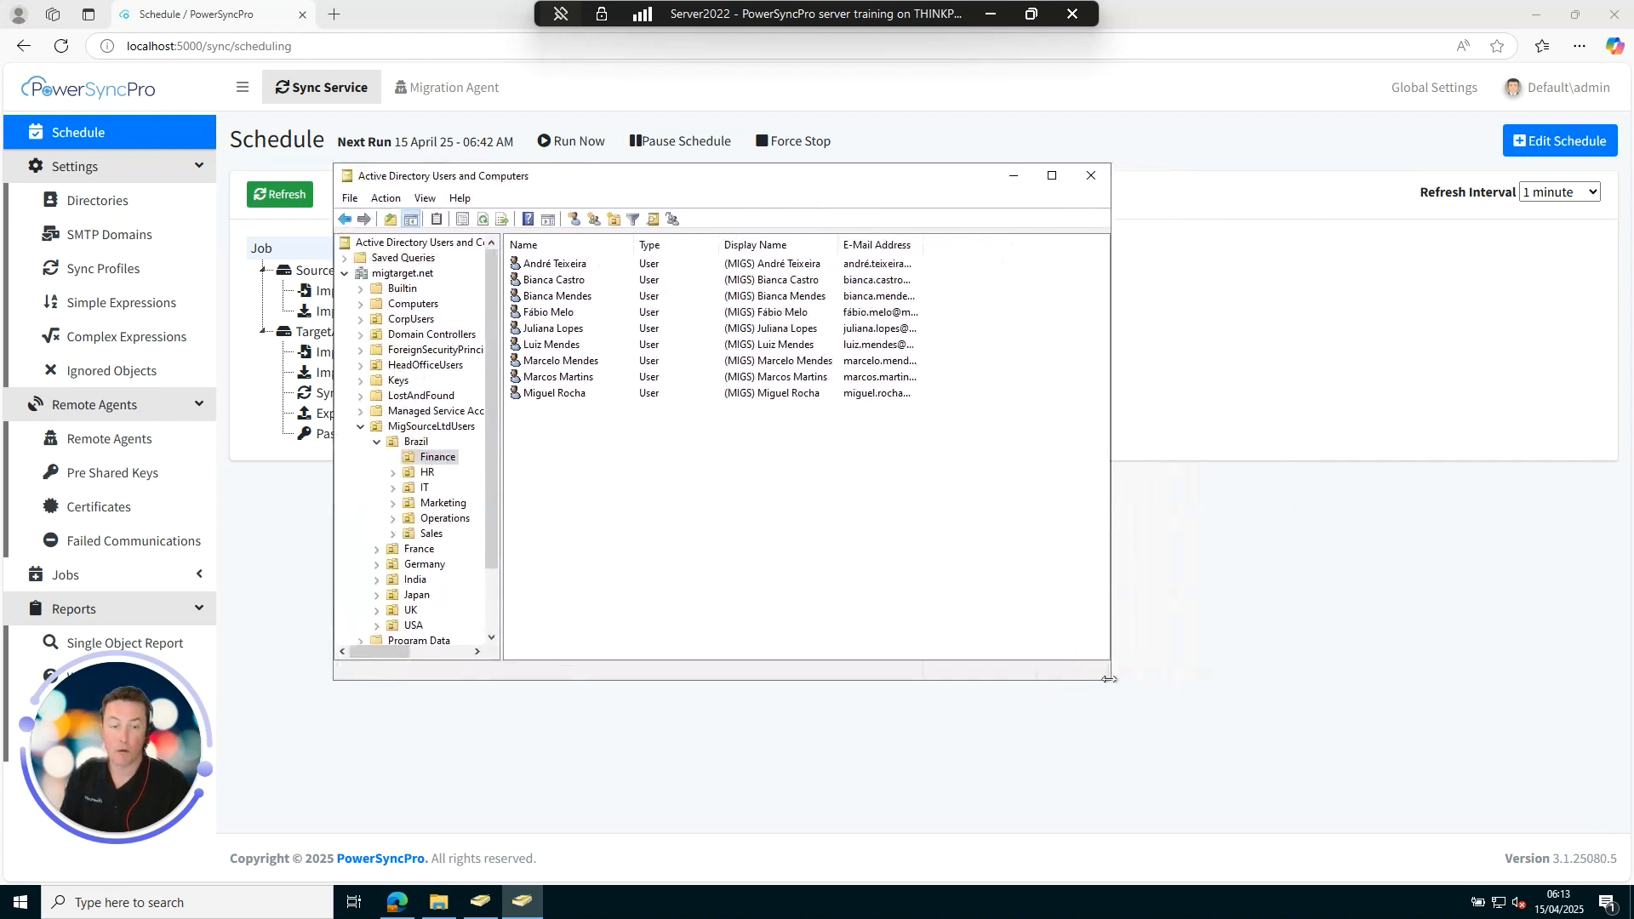
left_click_drag(1111, 678, 1302, 744)
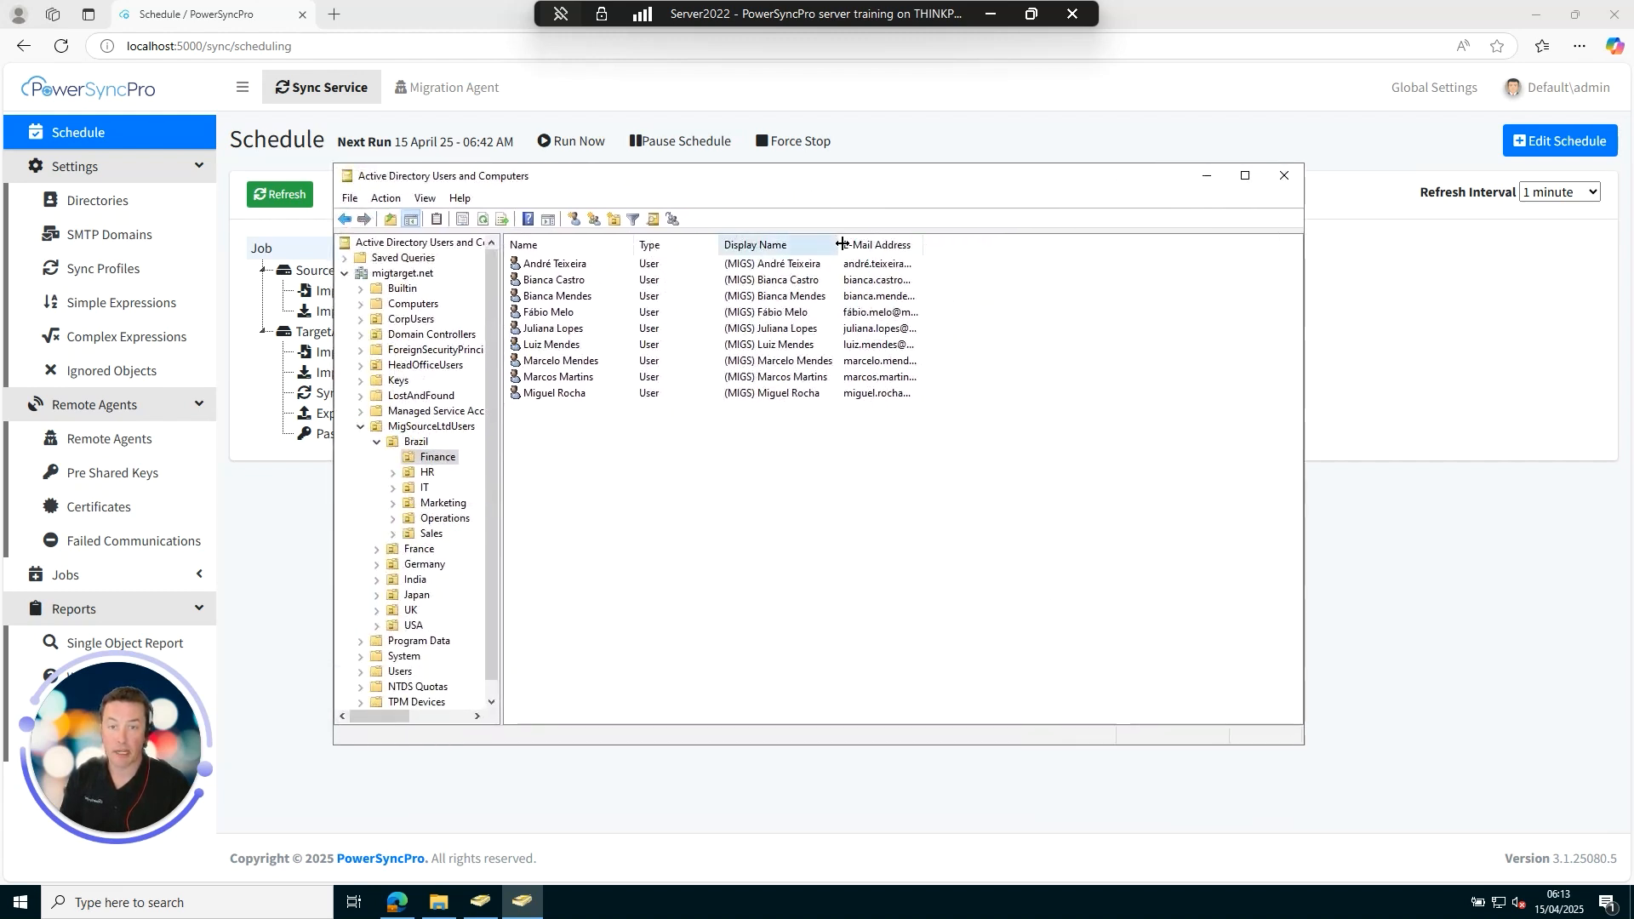
left_click_drag(841, 244, 1114, 248)
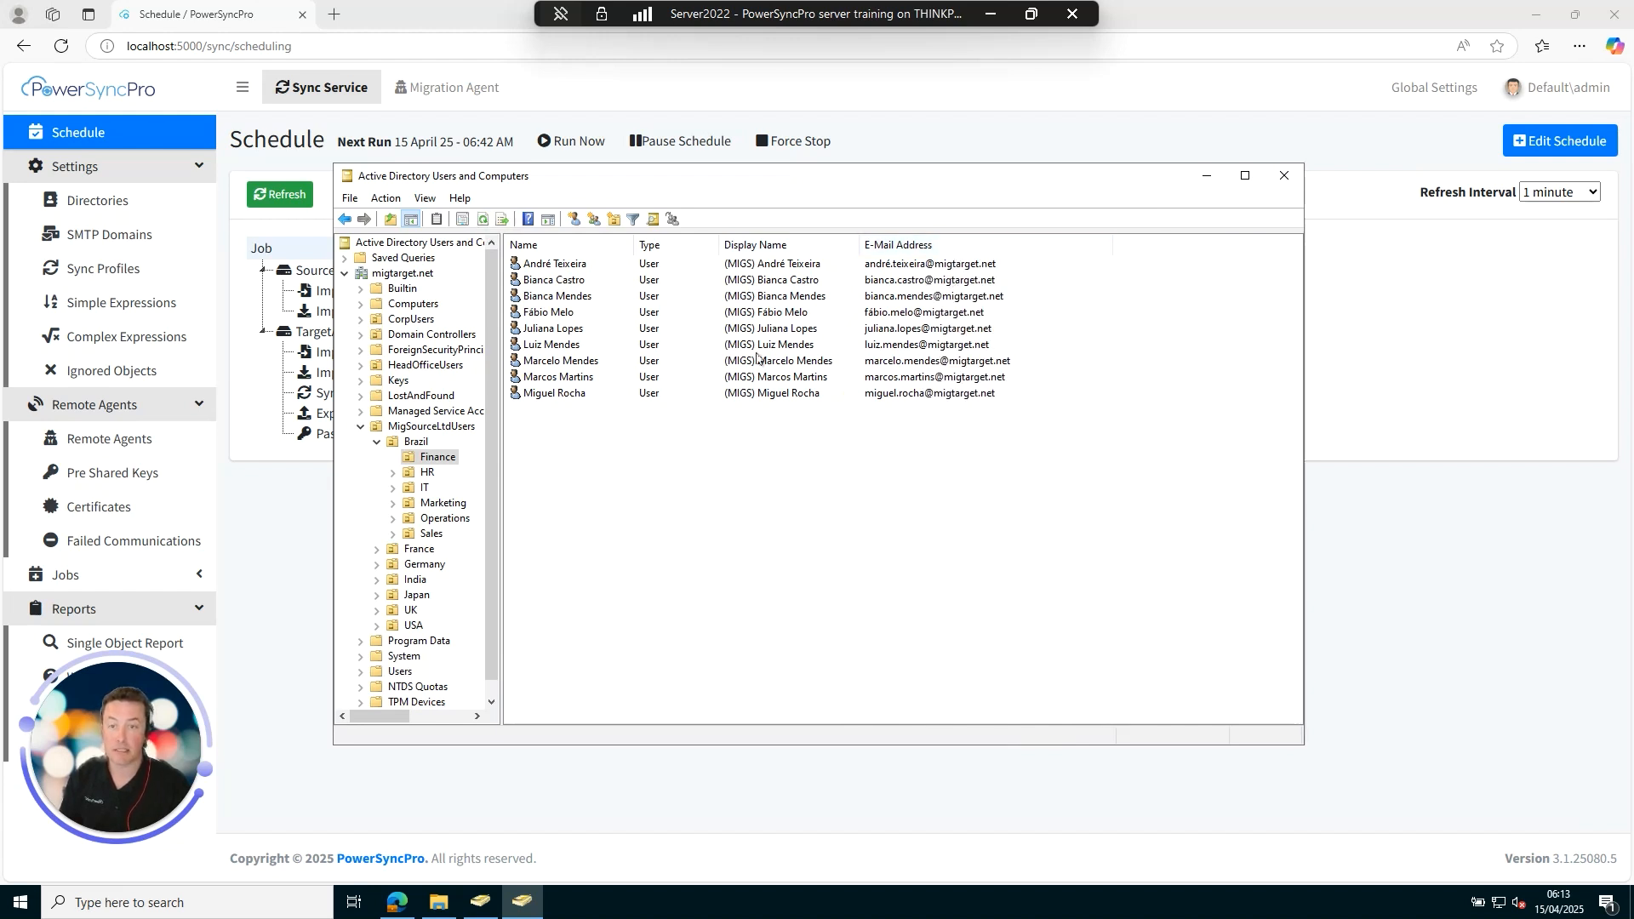
right_click(549, 350)
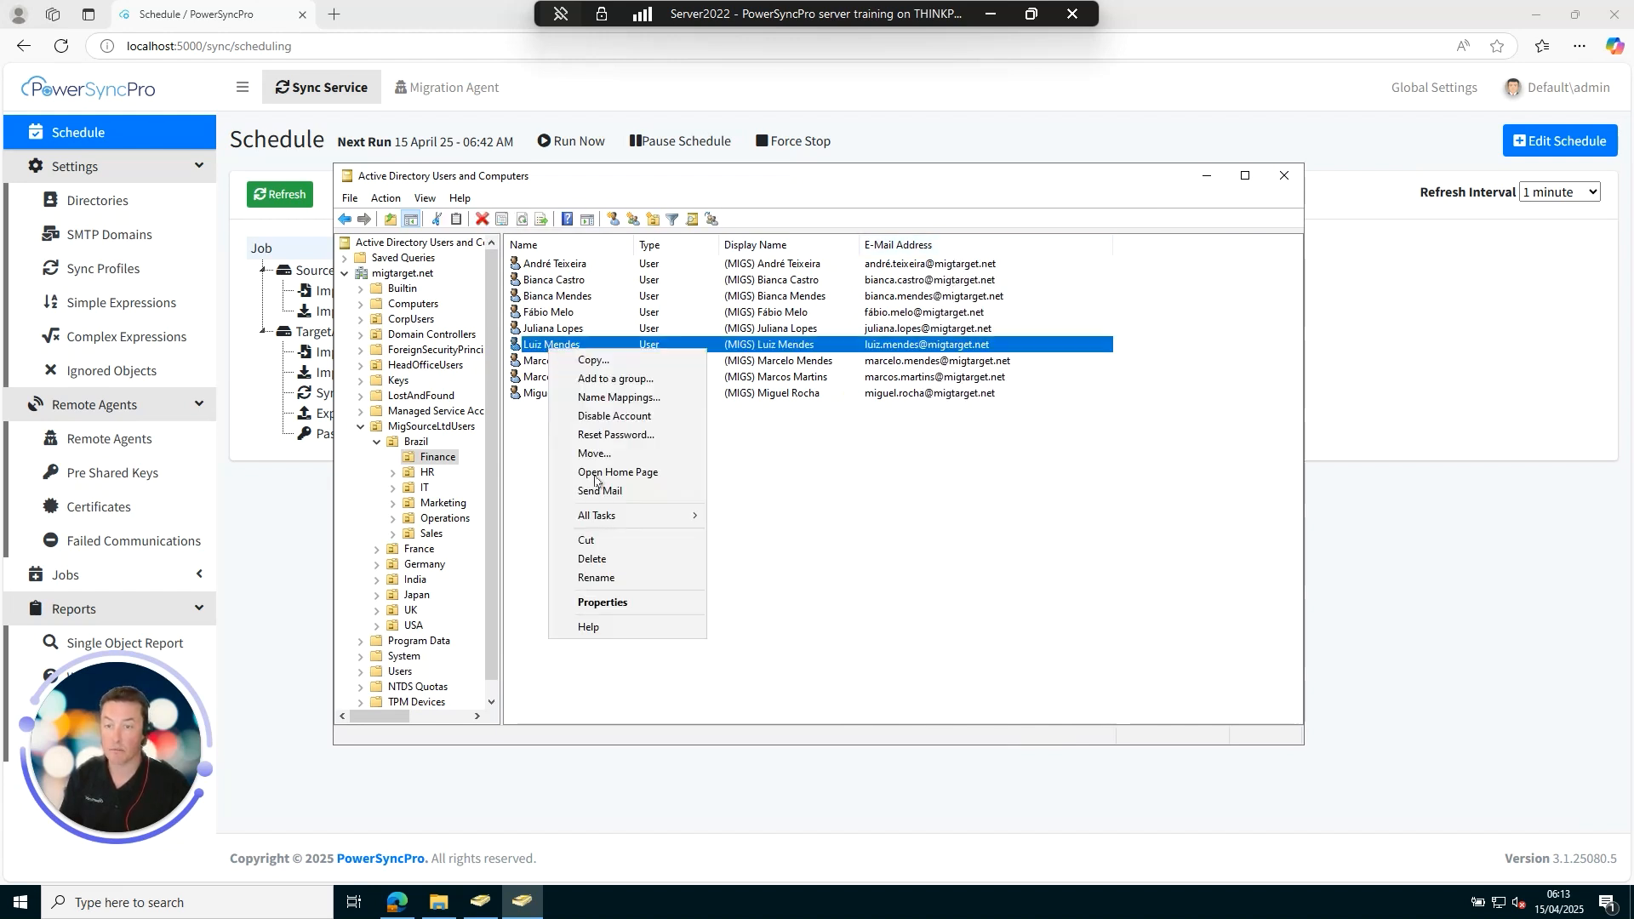
left_click(620, 603)
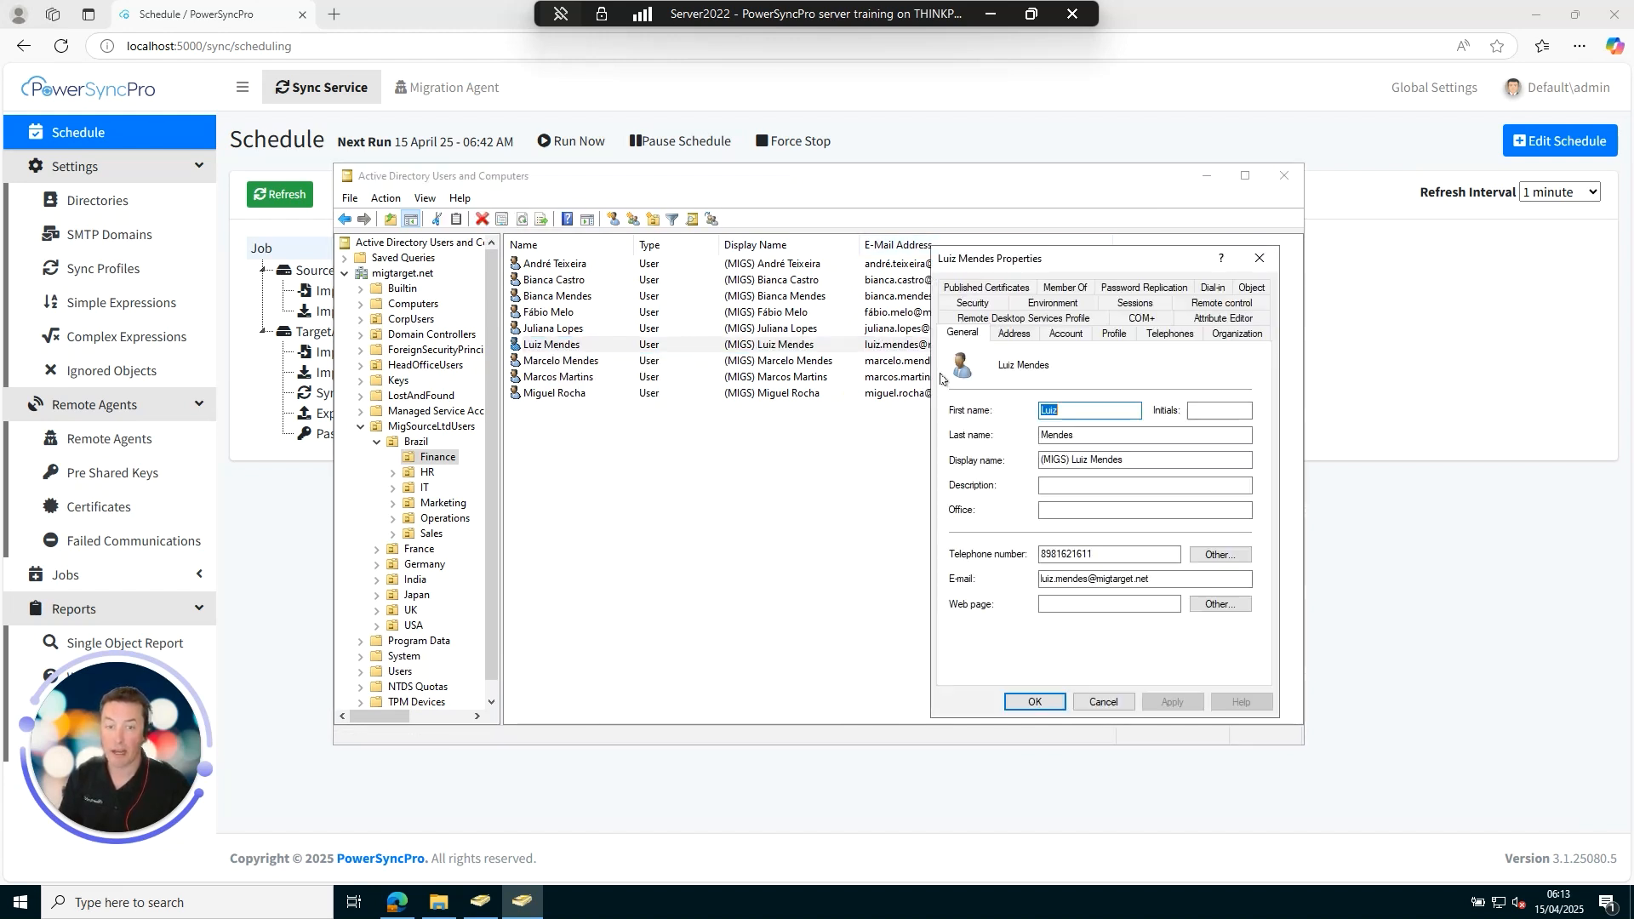
left_click(1223, 318)
left_click(964, 512)
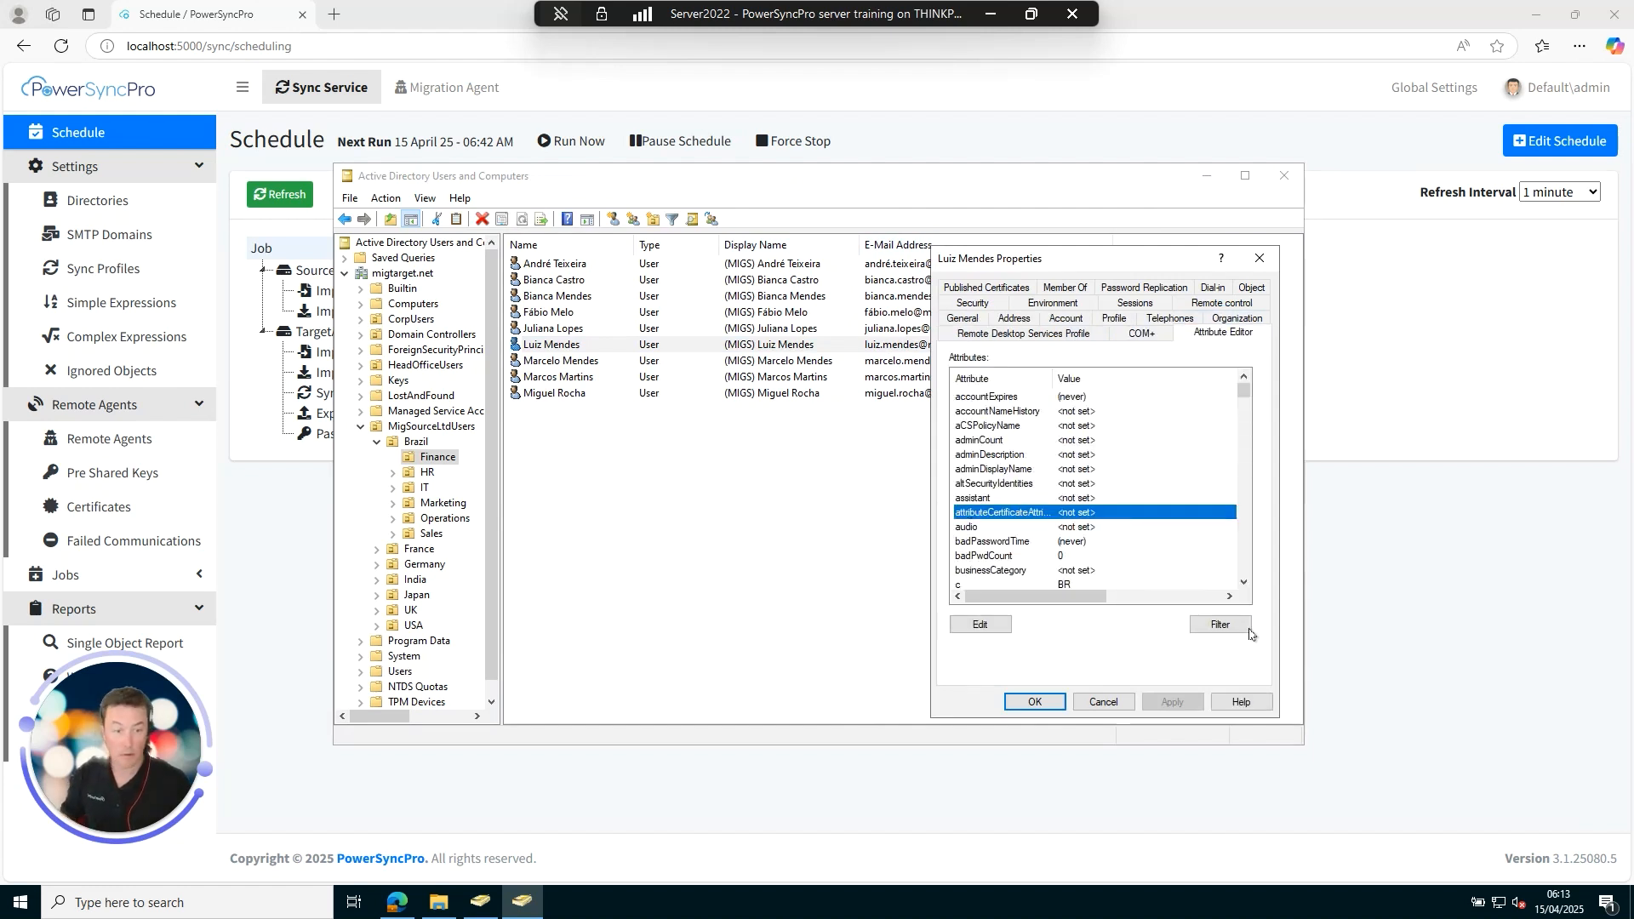
left_click(1219, 624)
left_click(1336, 646)
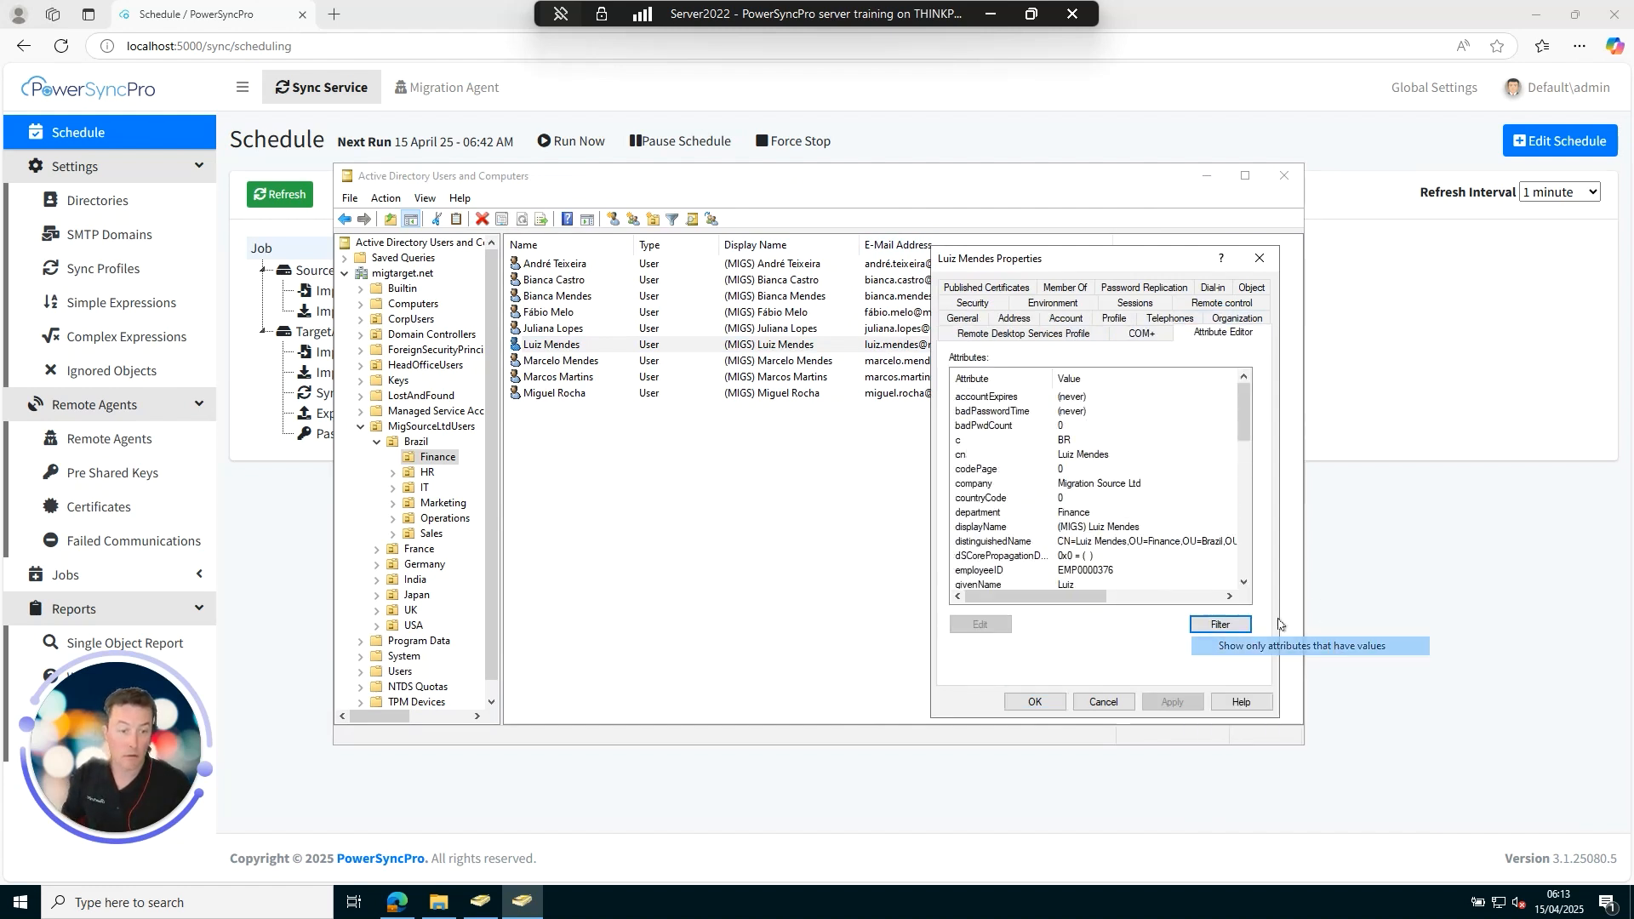
left_click(981, 469)
key("u")
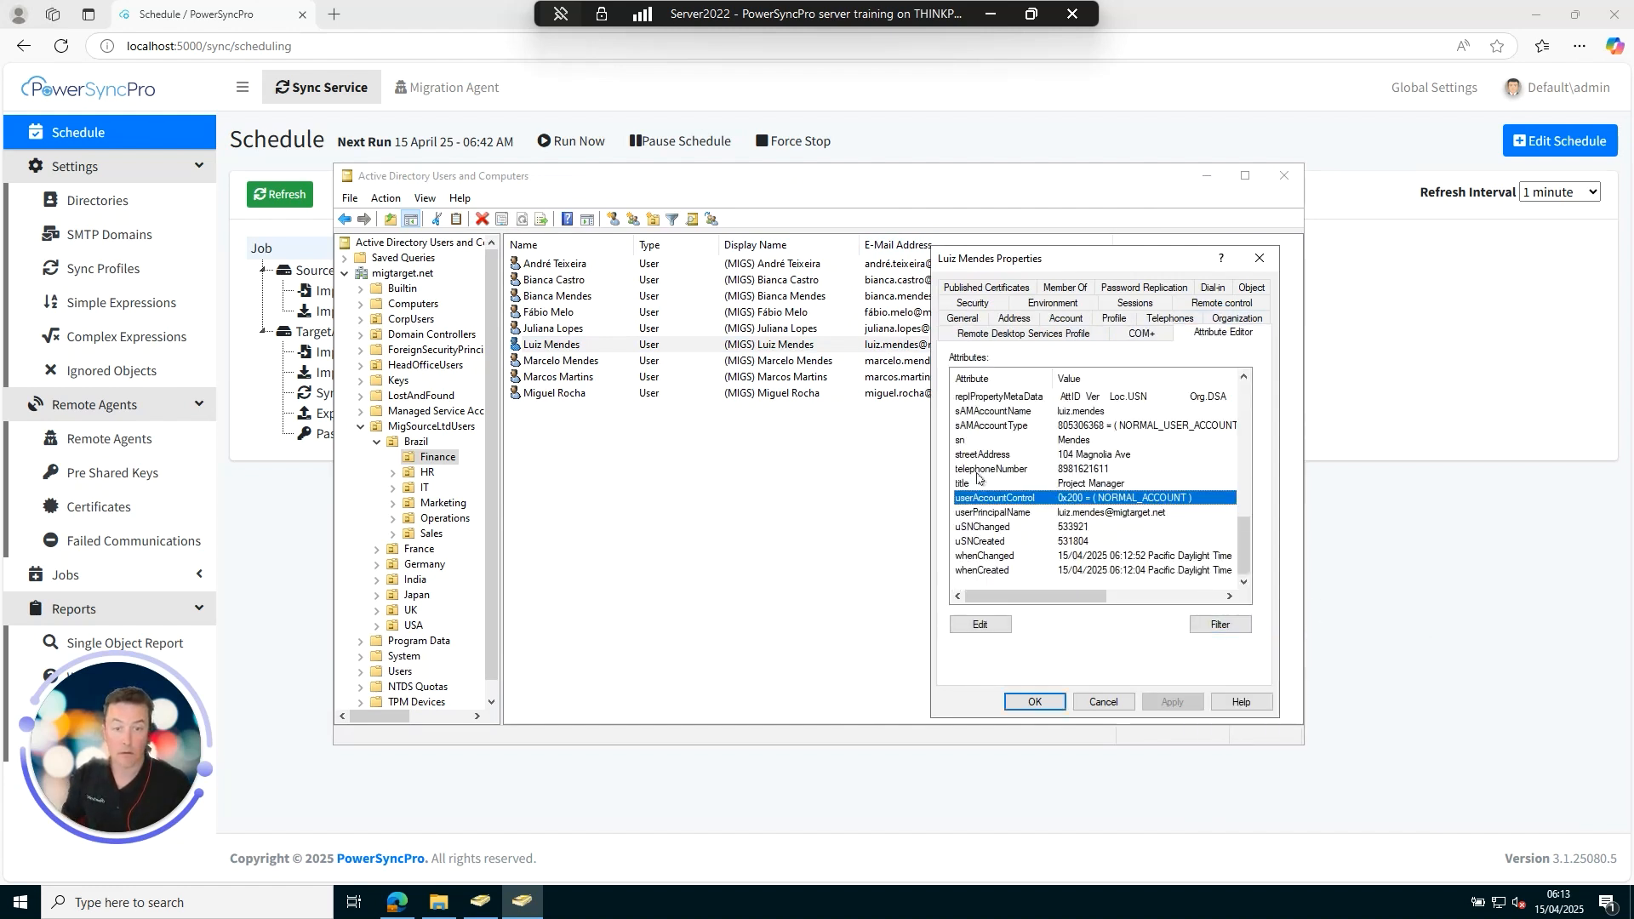
left_click(1055, 512)
left_click_drag(1244, 545, 1244, 527)
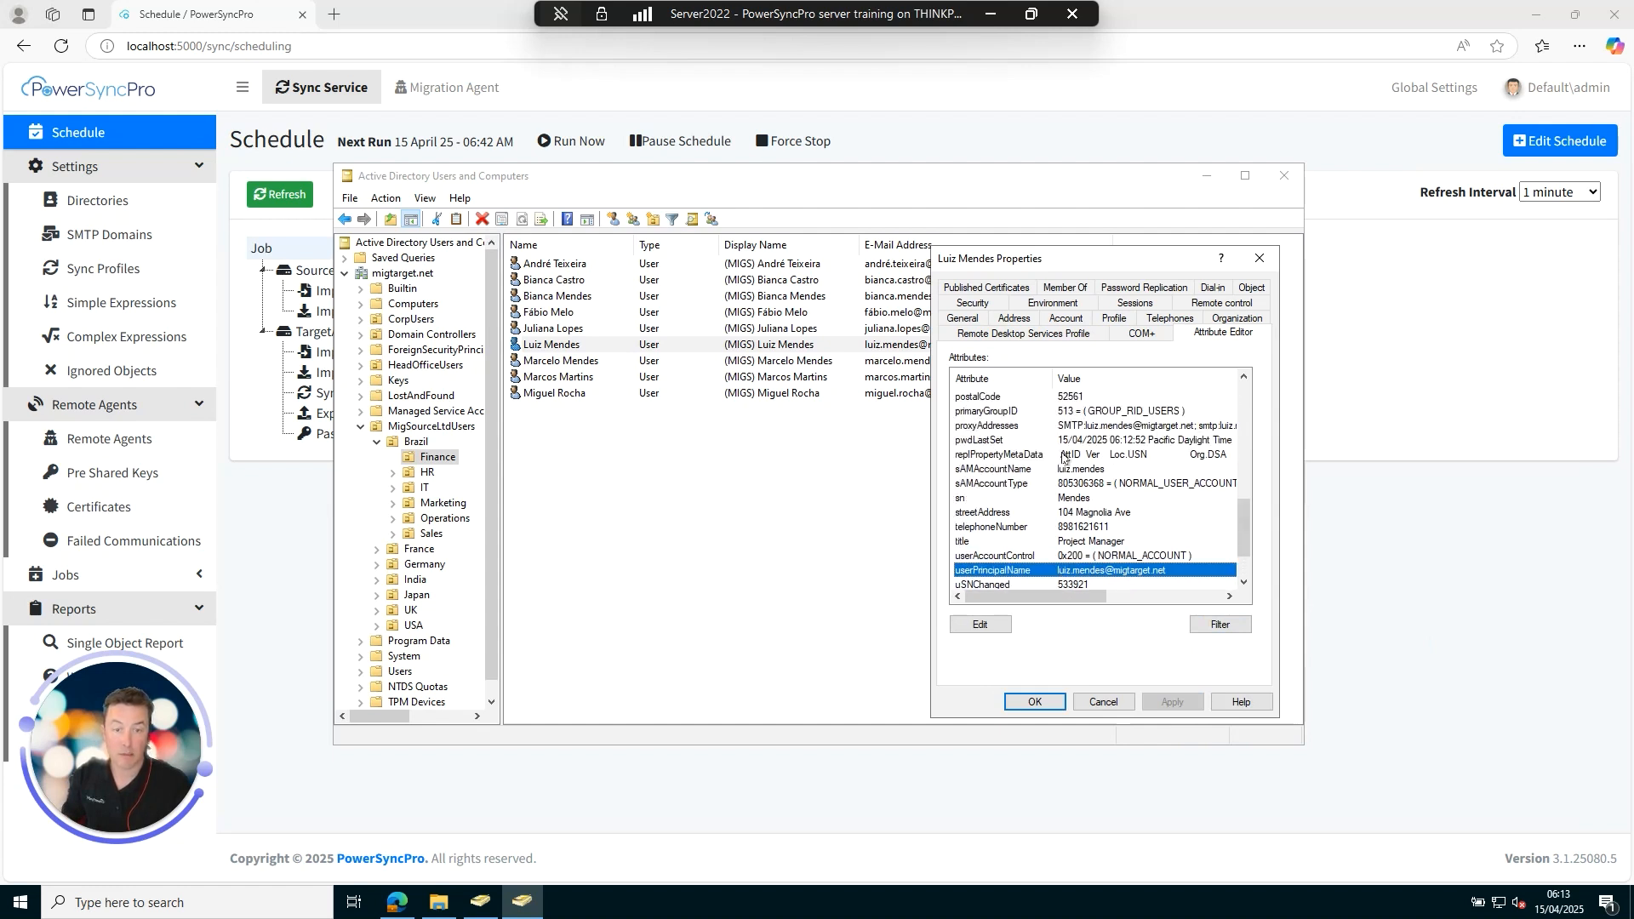
left_click(1006, 427)
left_click(981, 624)
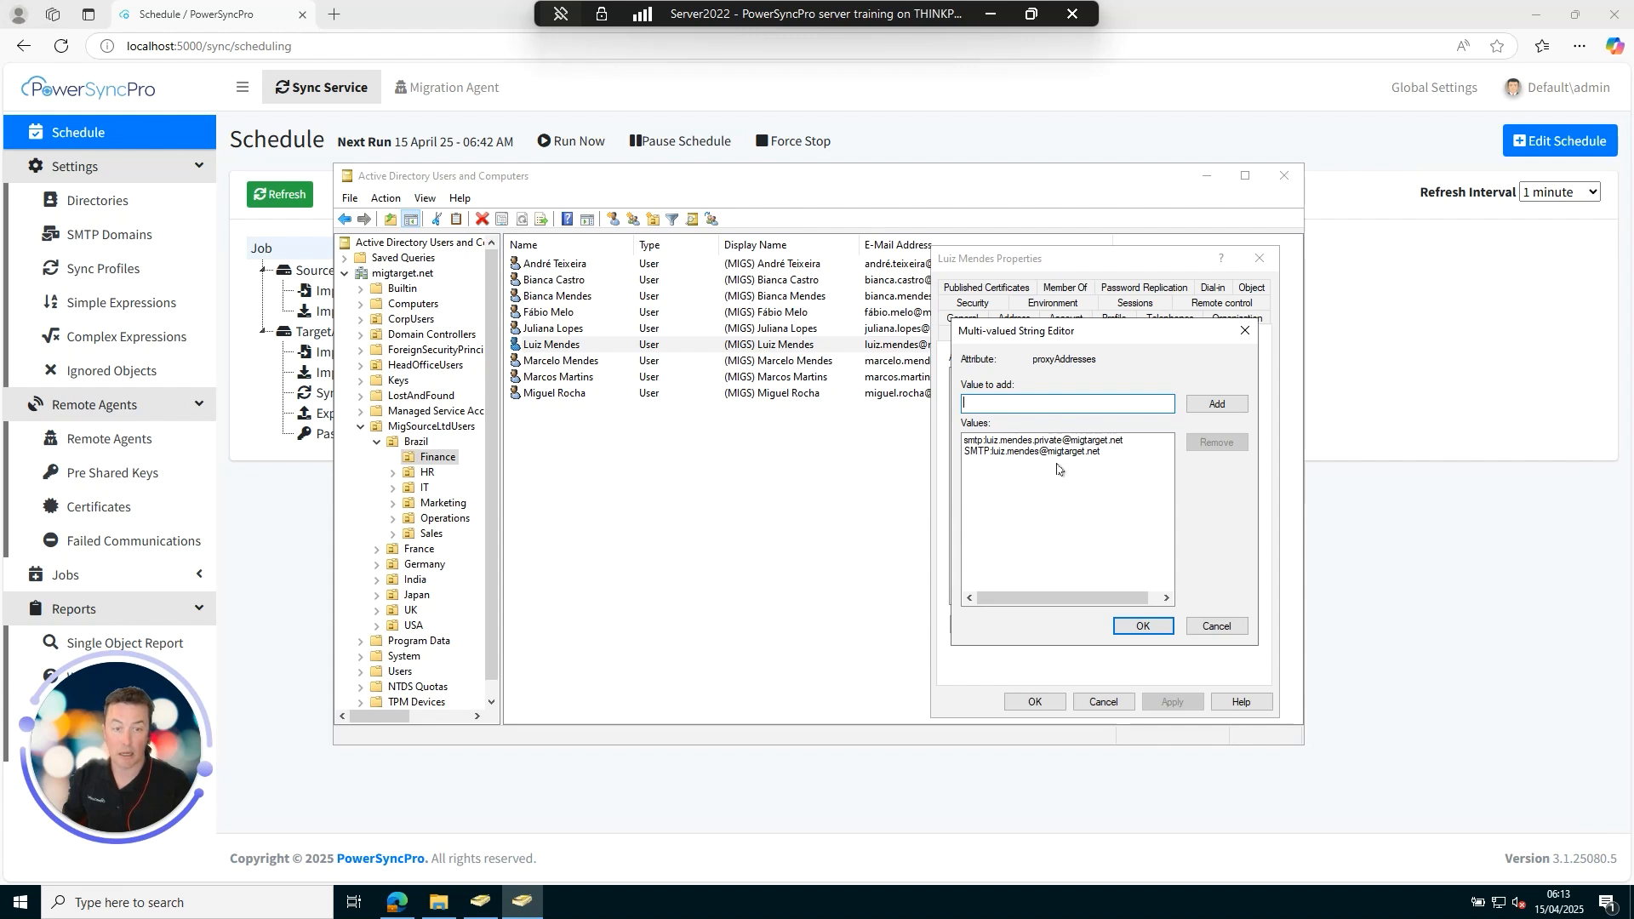
left_click(1216, 626)
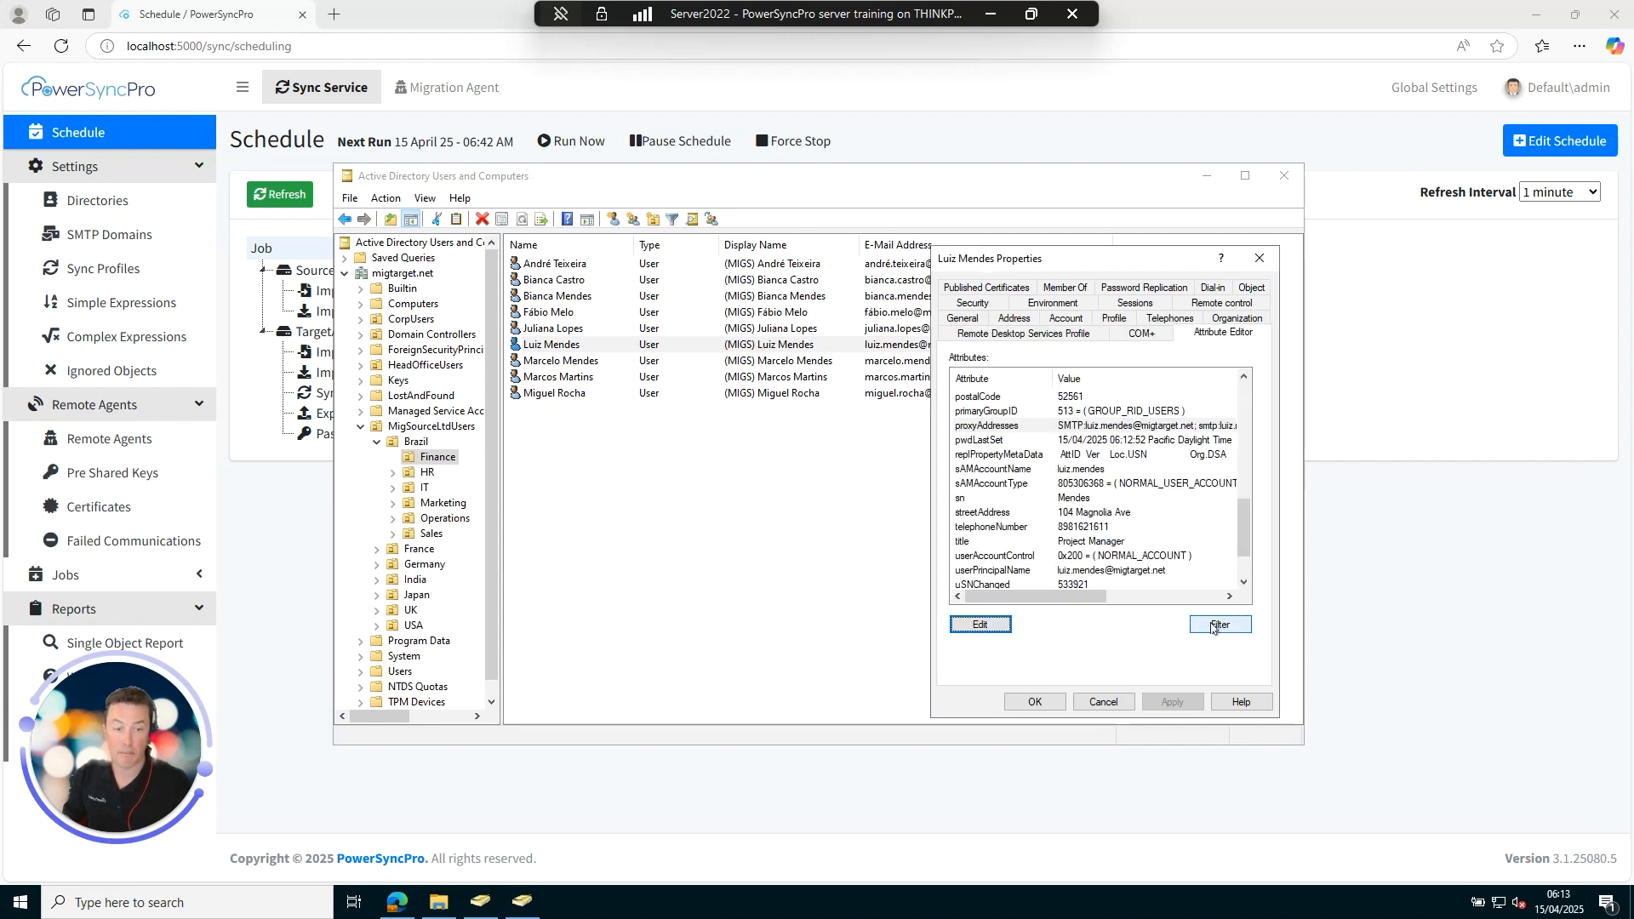
left_click(1104, 702)
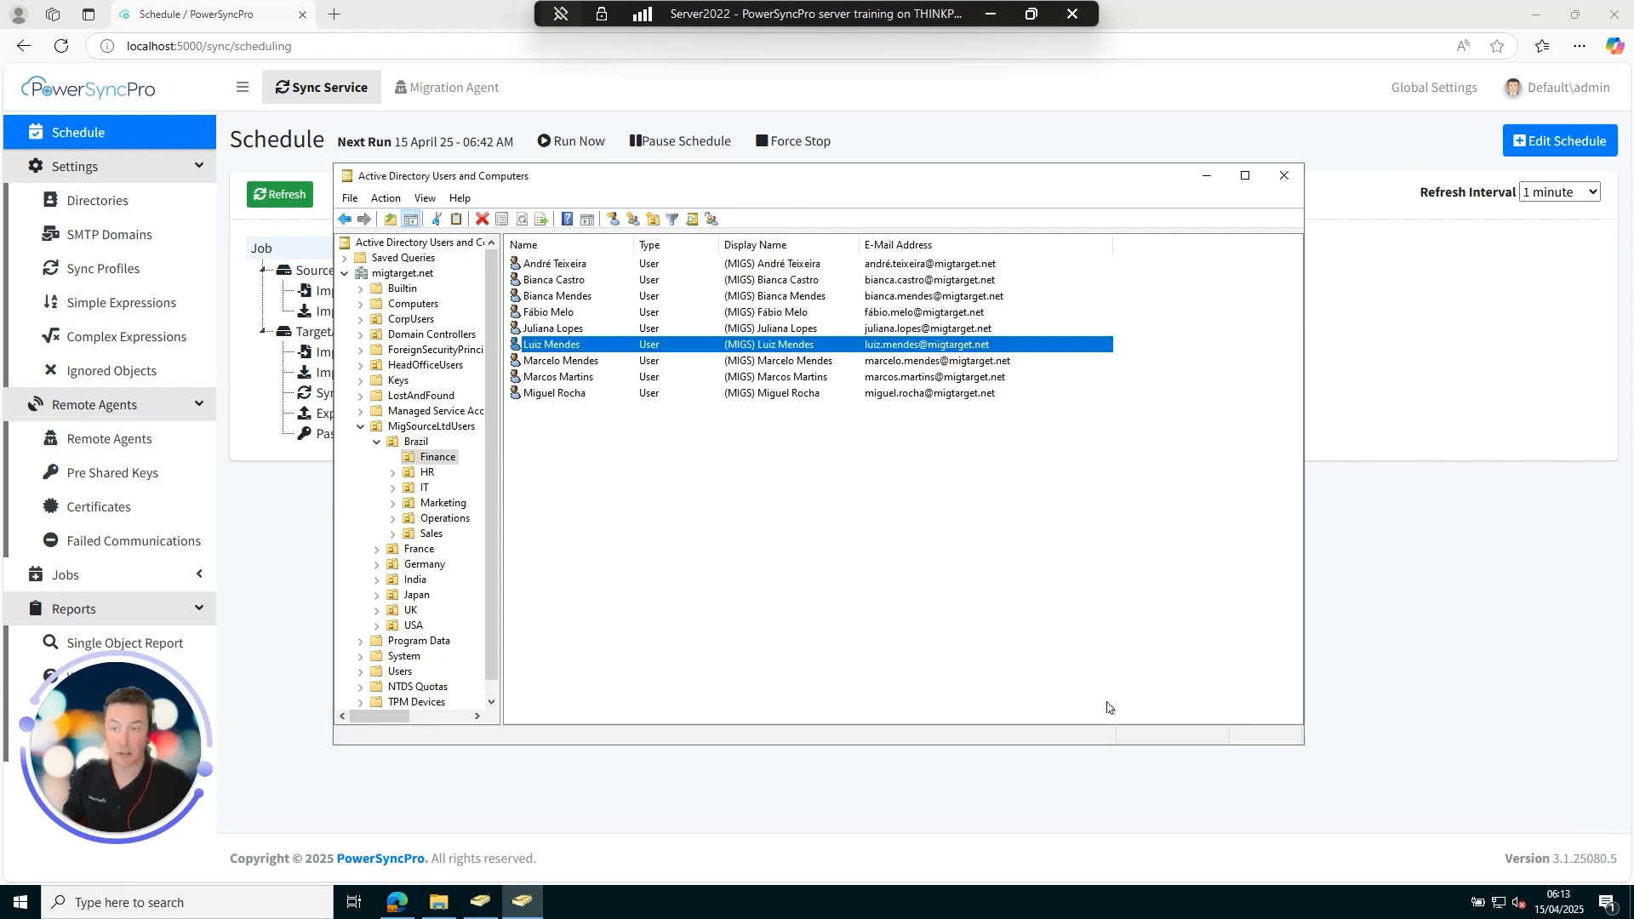
left_click(400, 321)
Check the migrated CorpUsers user's userPrincipalName in the Attribute Editor, then cancel.
left_click(559, 281)
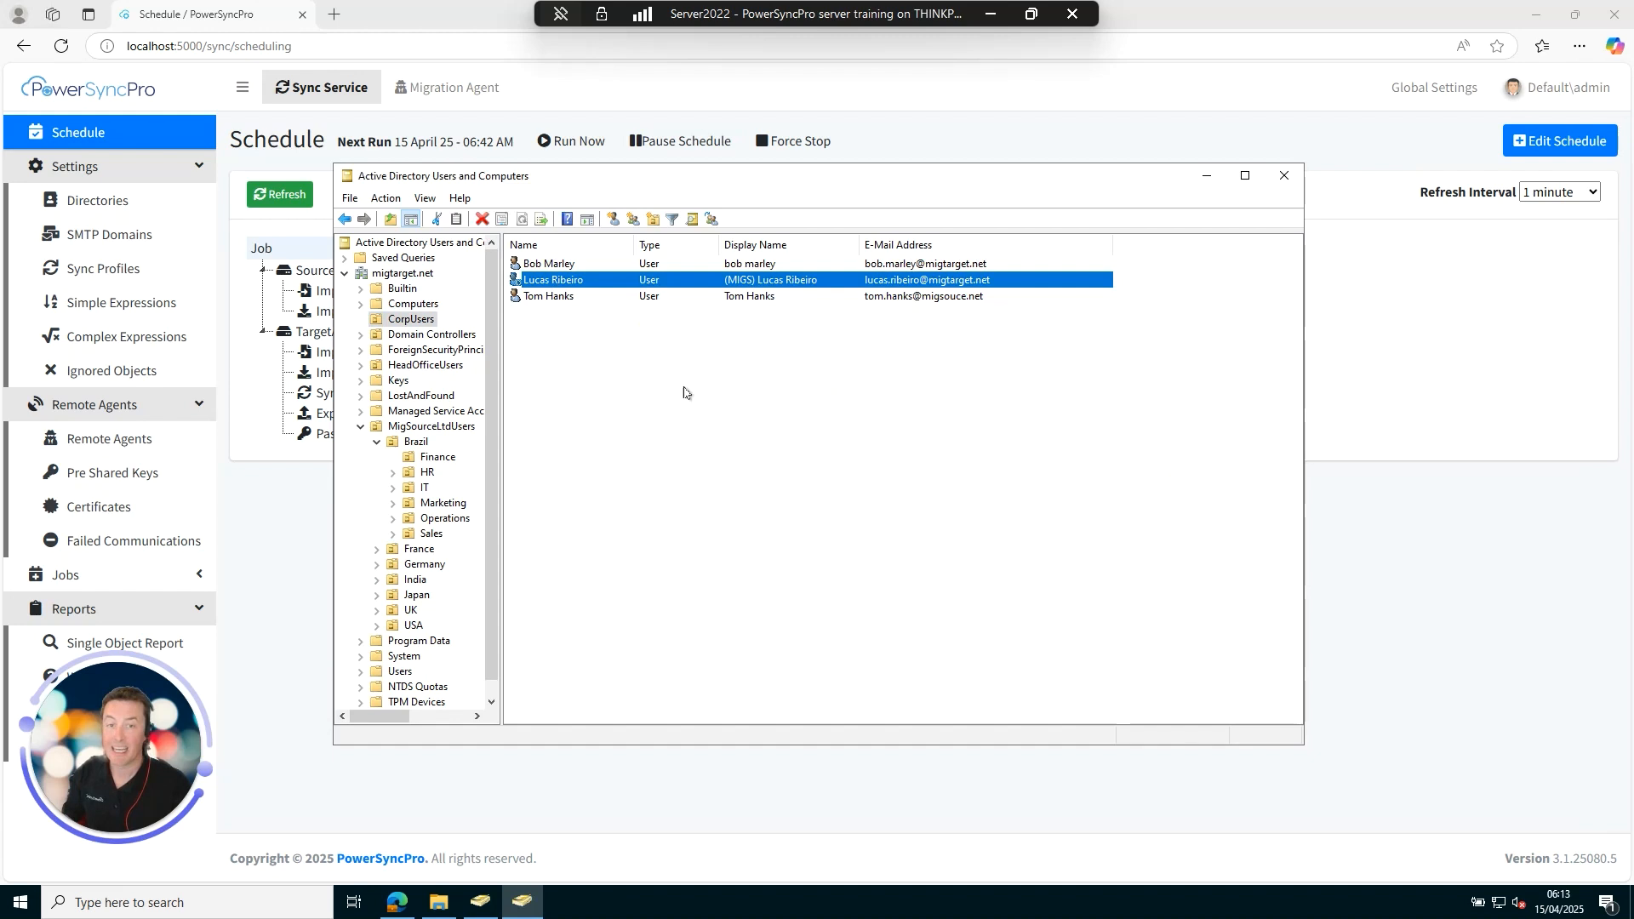
right_click(547, 282)
left_click(626, 530)
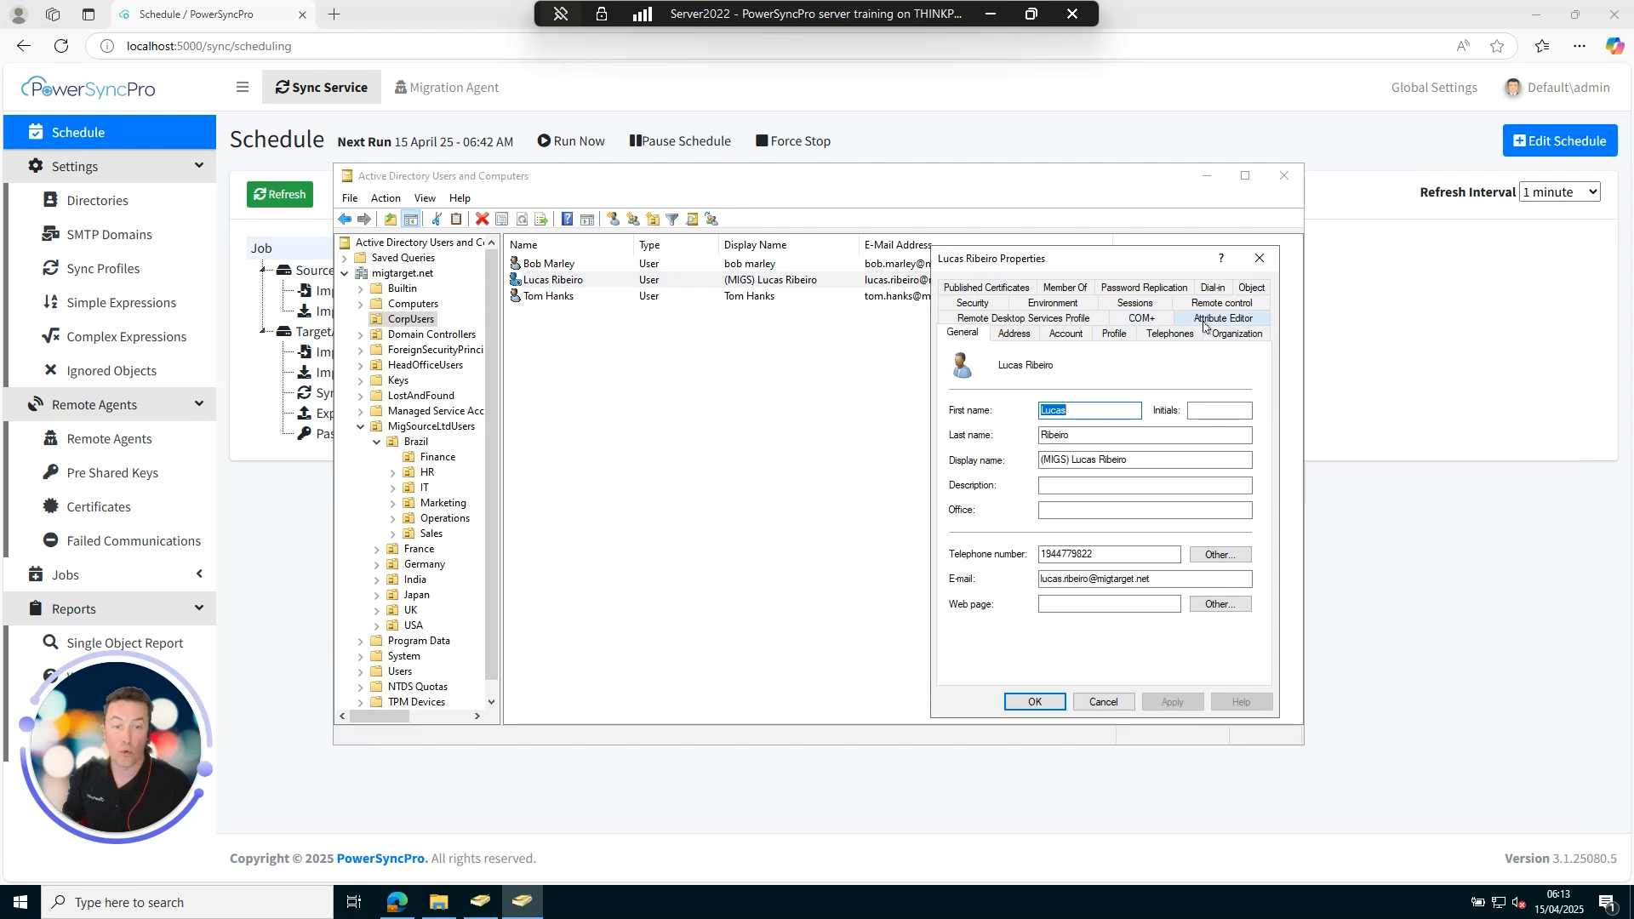
key("Tab")
key("Tab")
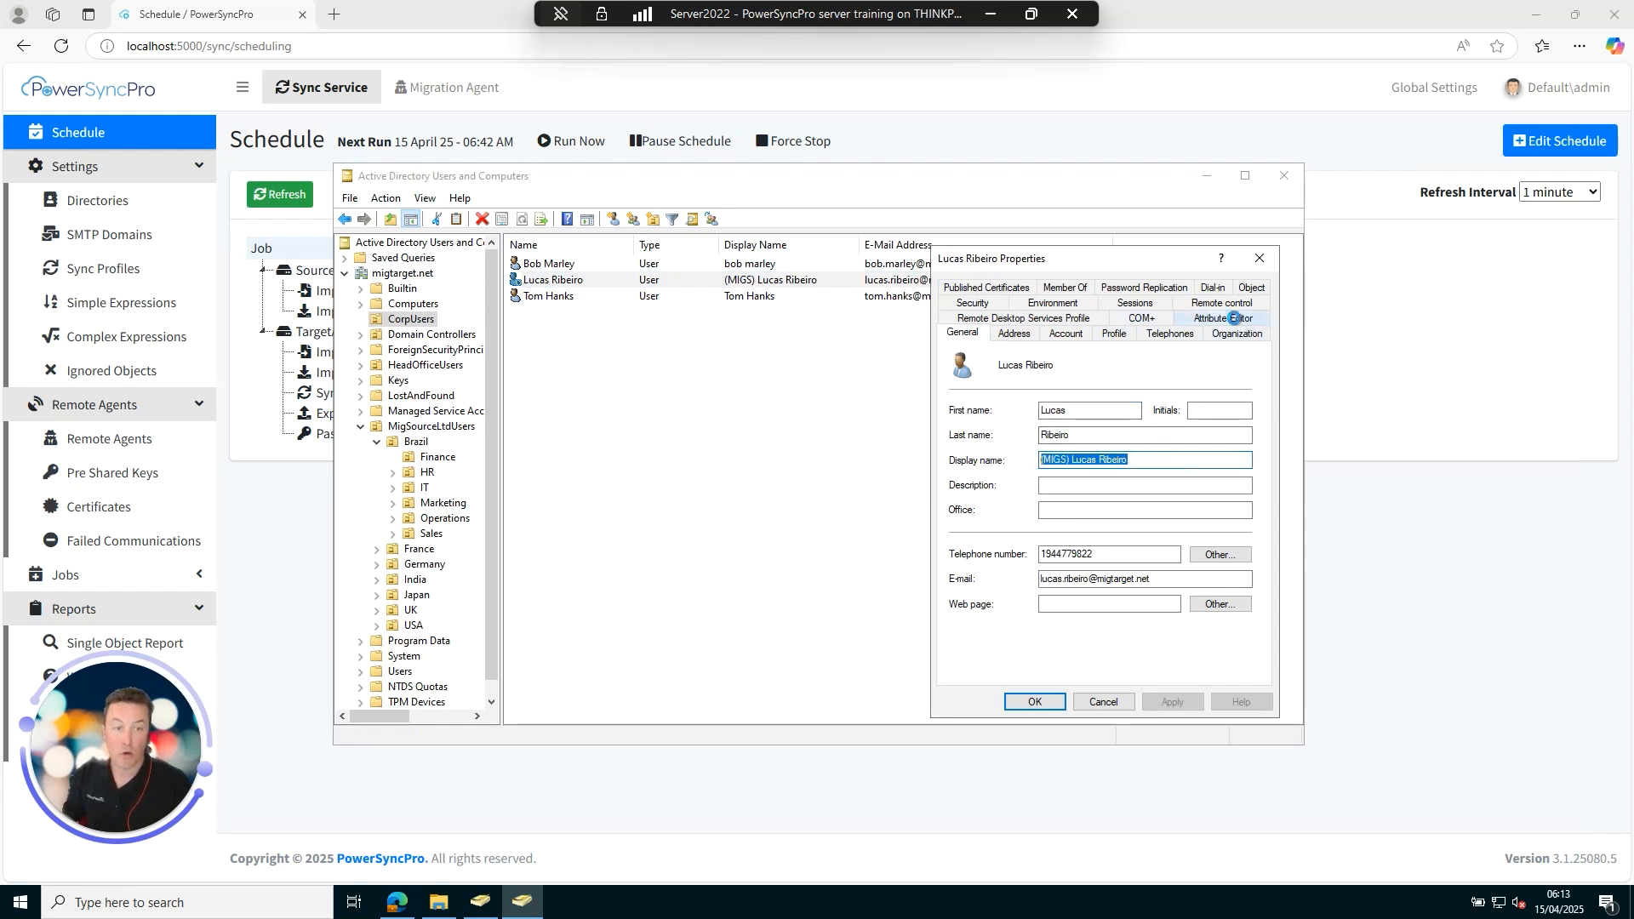
left_click(1233, 319)
left_click(976, 500)
key("p")
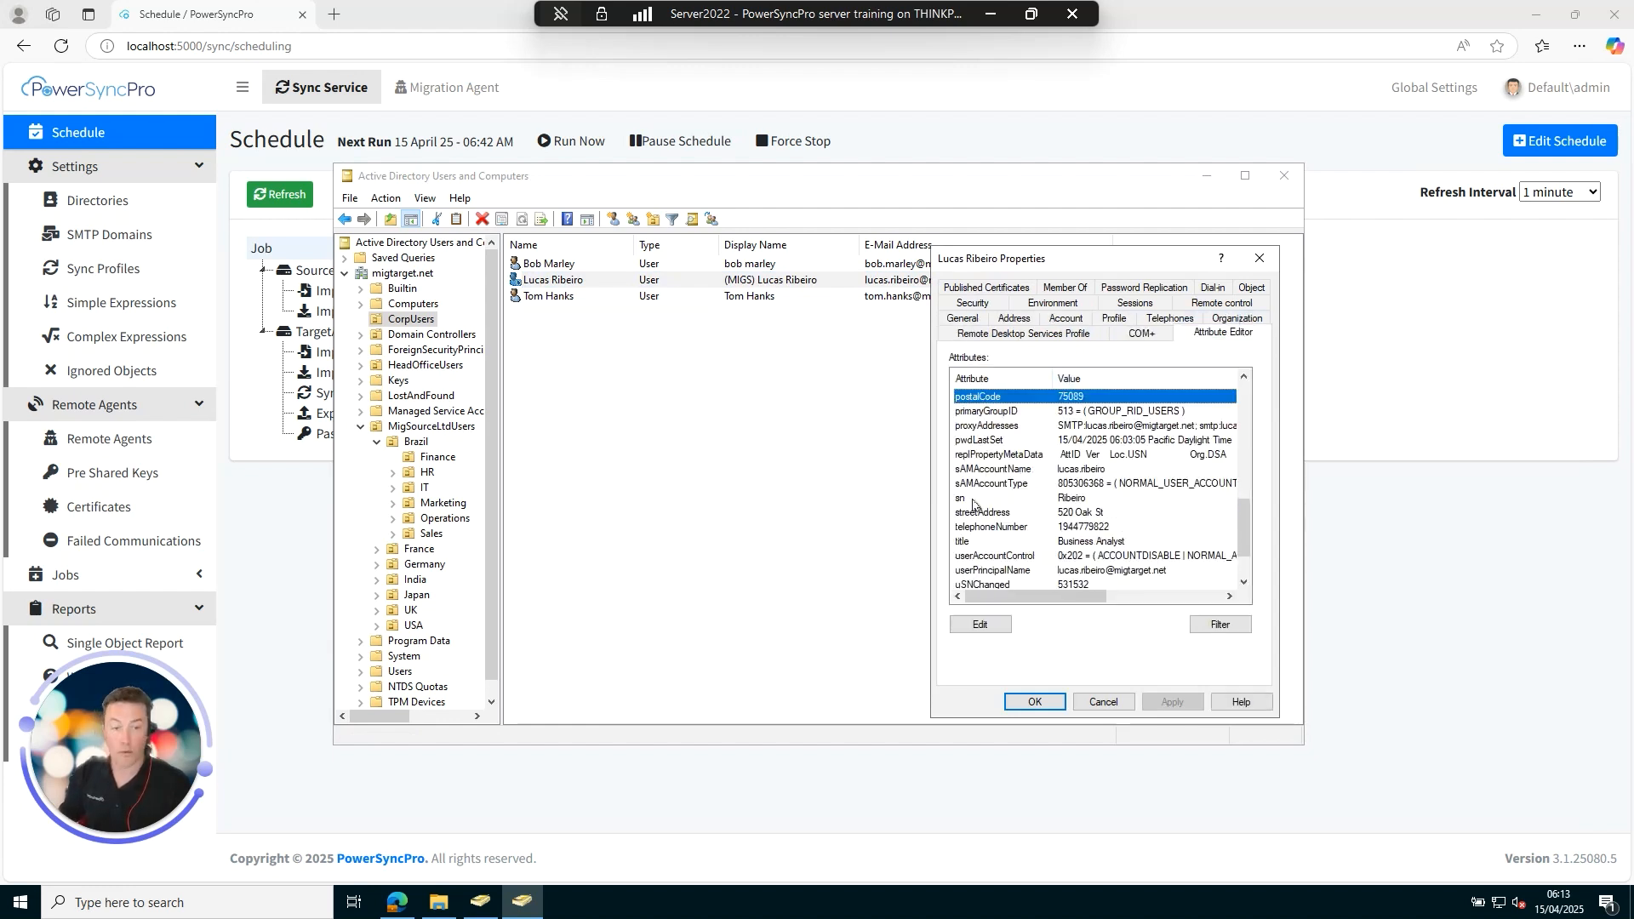
scroll(981, 533, "down", 2)
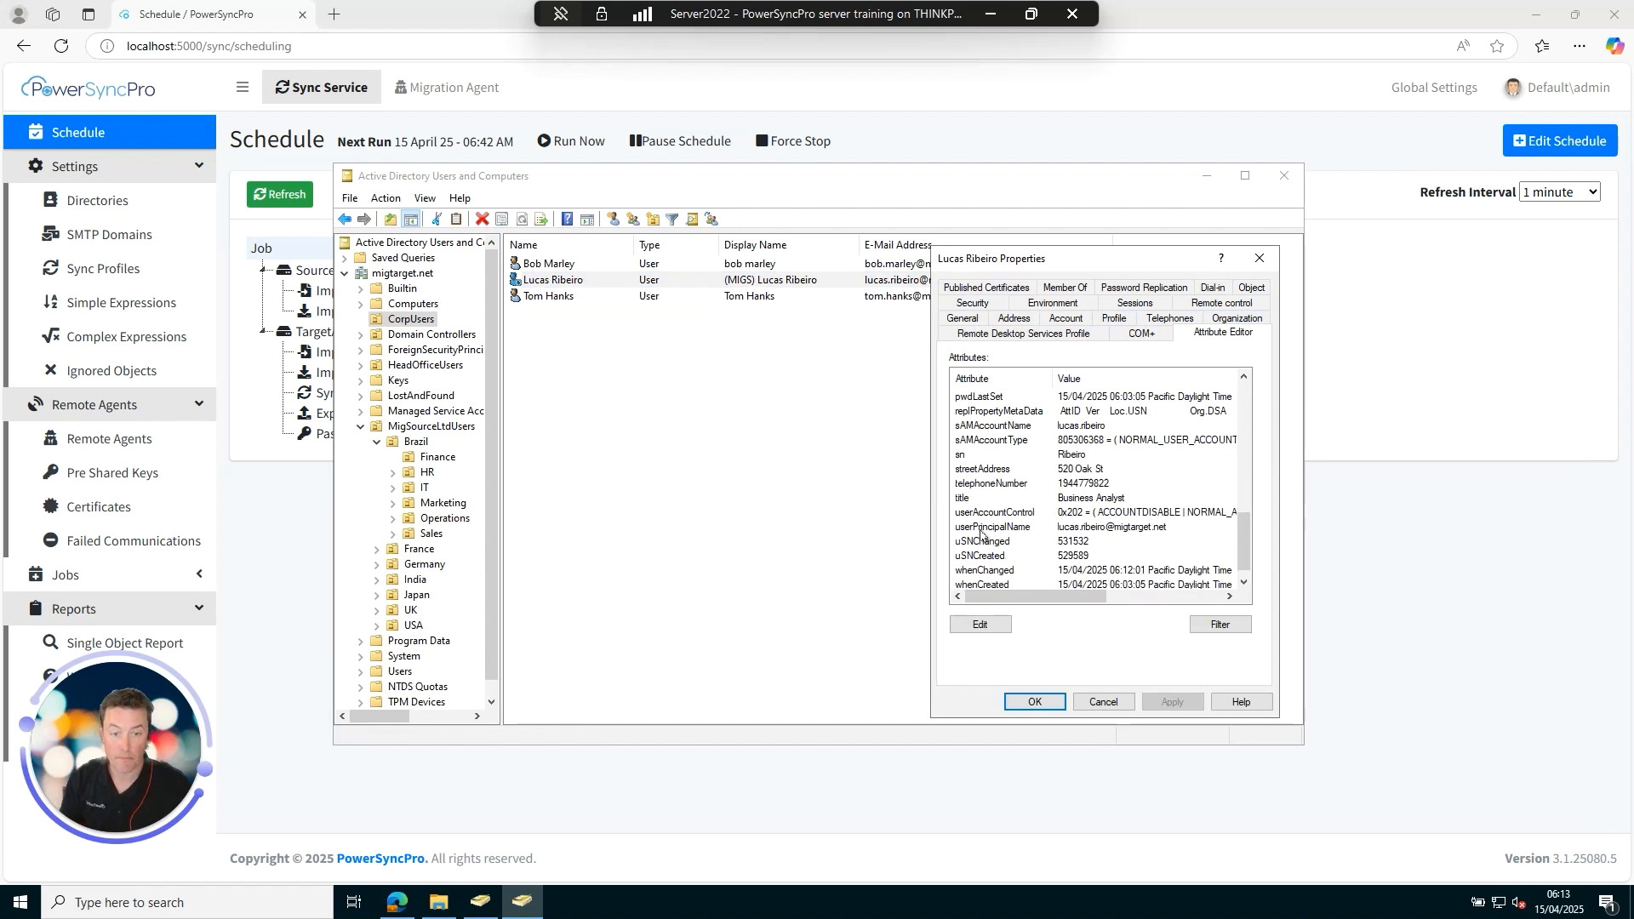
left_click(1019, 514)
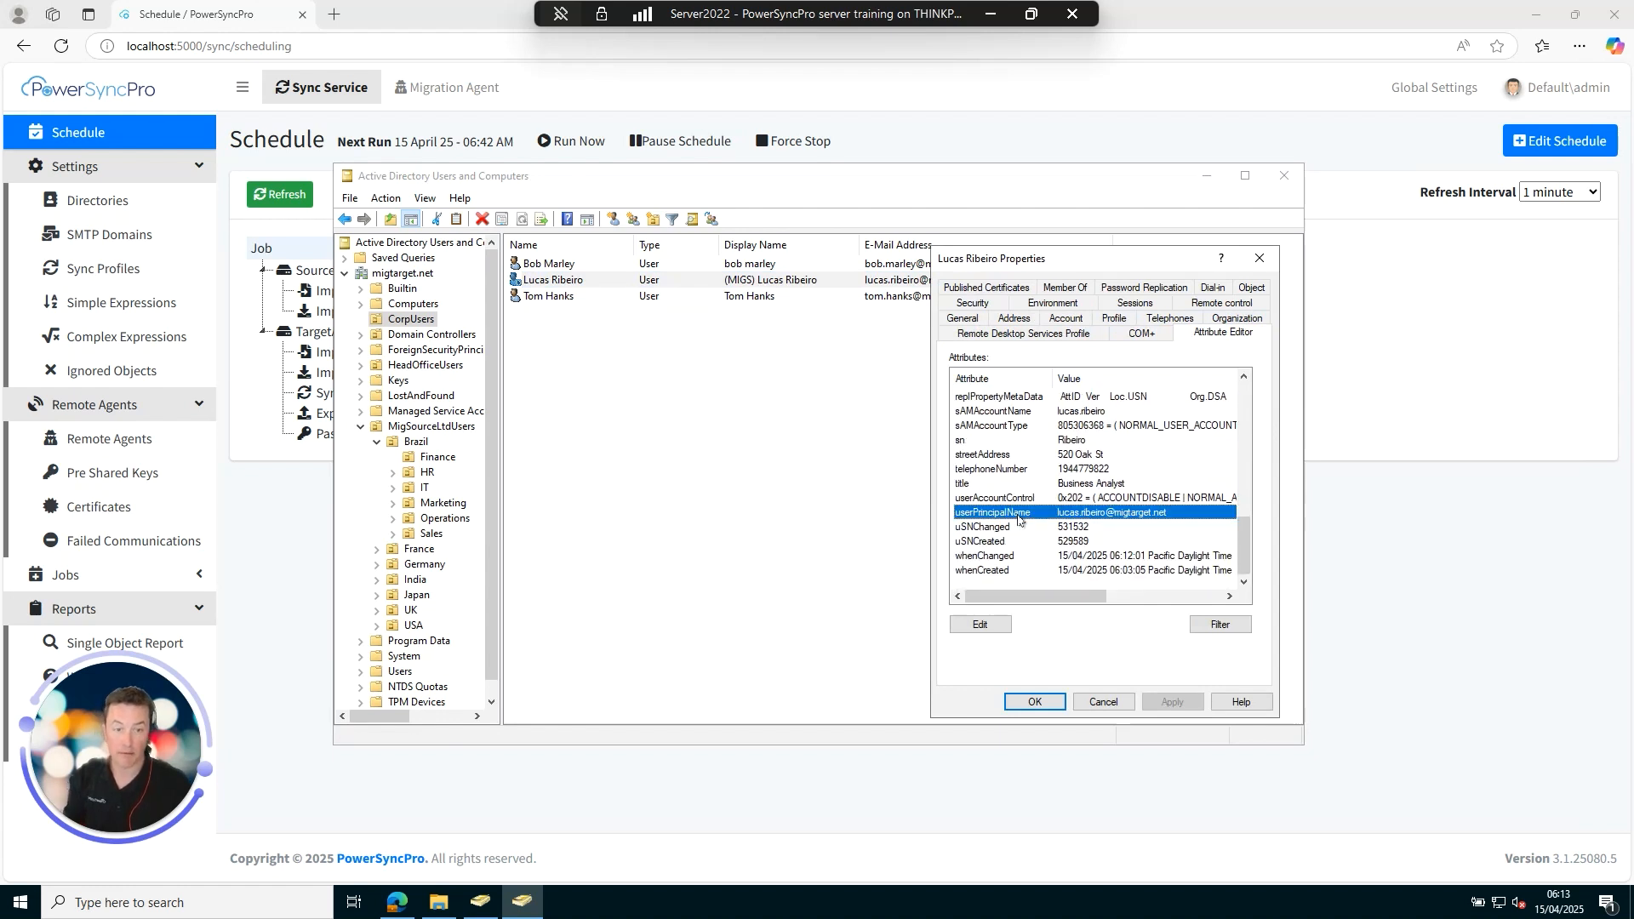
left_click(1098, 704)
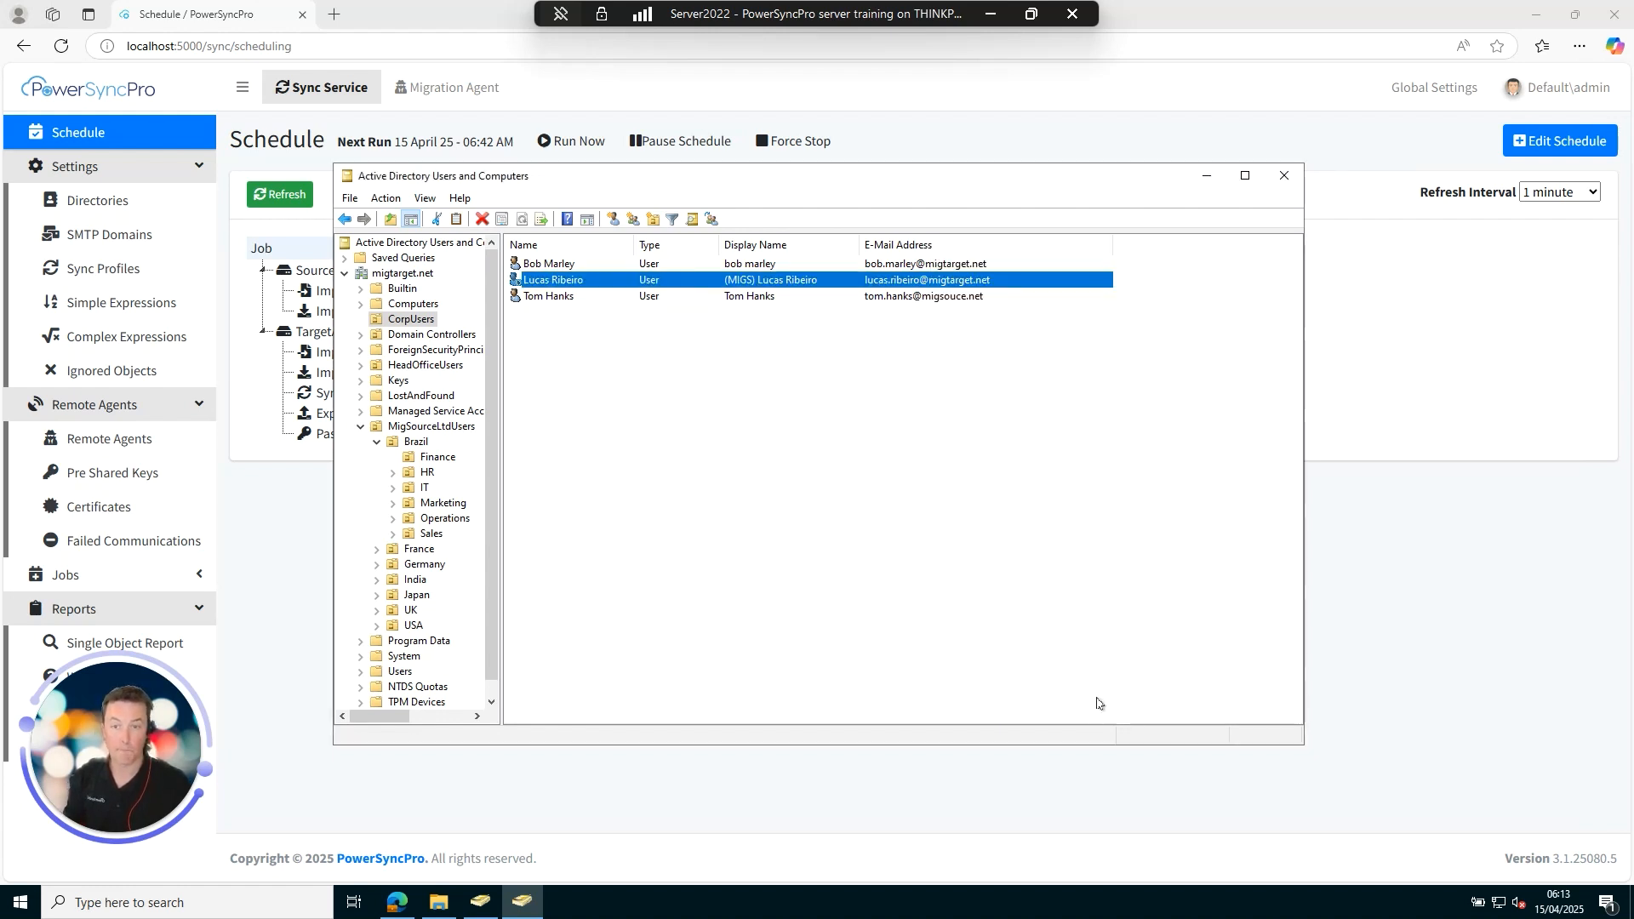
Close ADUC, the PowerSyncPro browser and File Explorer, leaving the desktop.
left_click(1284, 175)
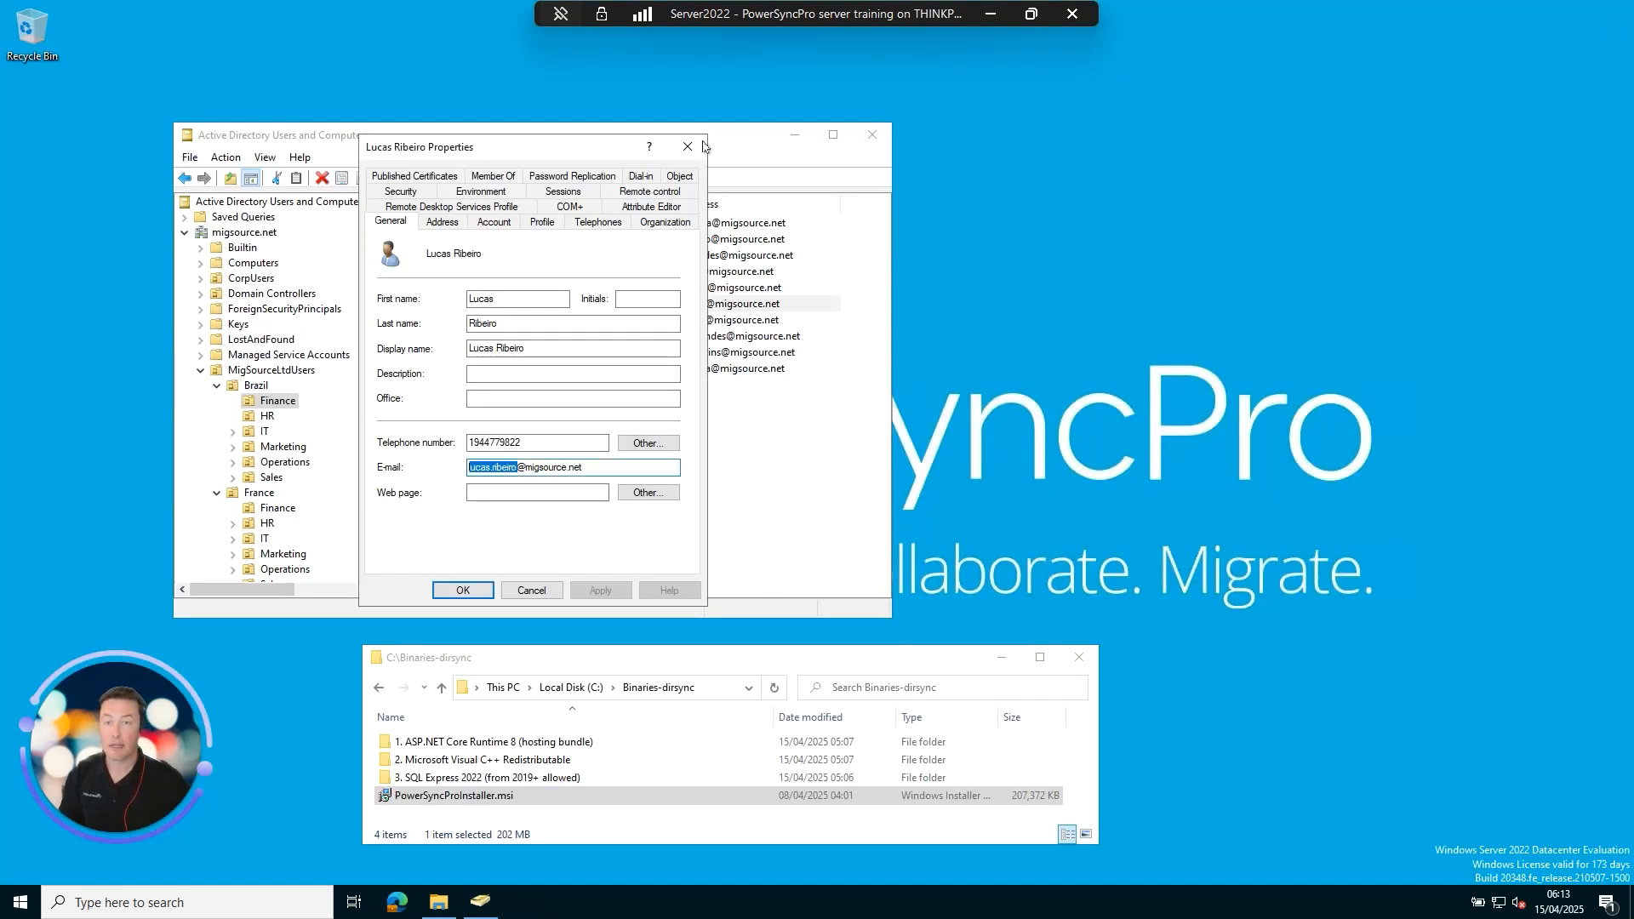
left_click(689, 147)
left_click(872, 135)
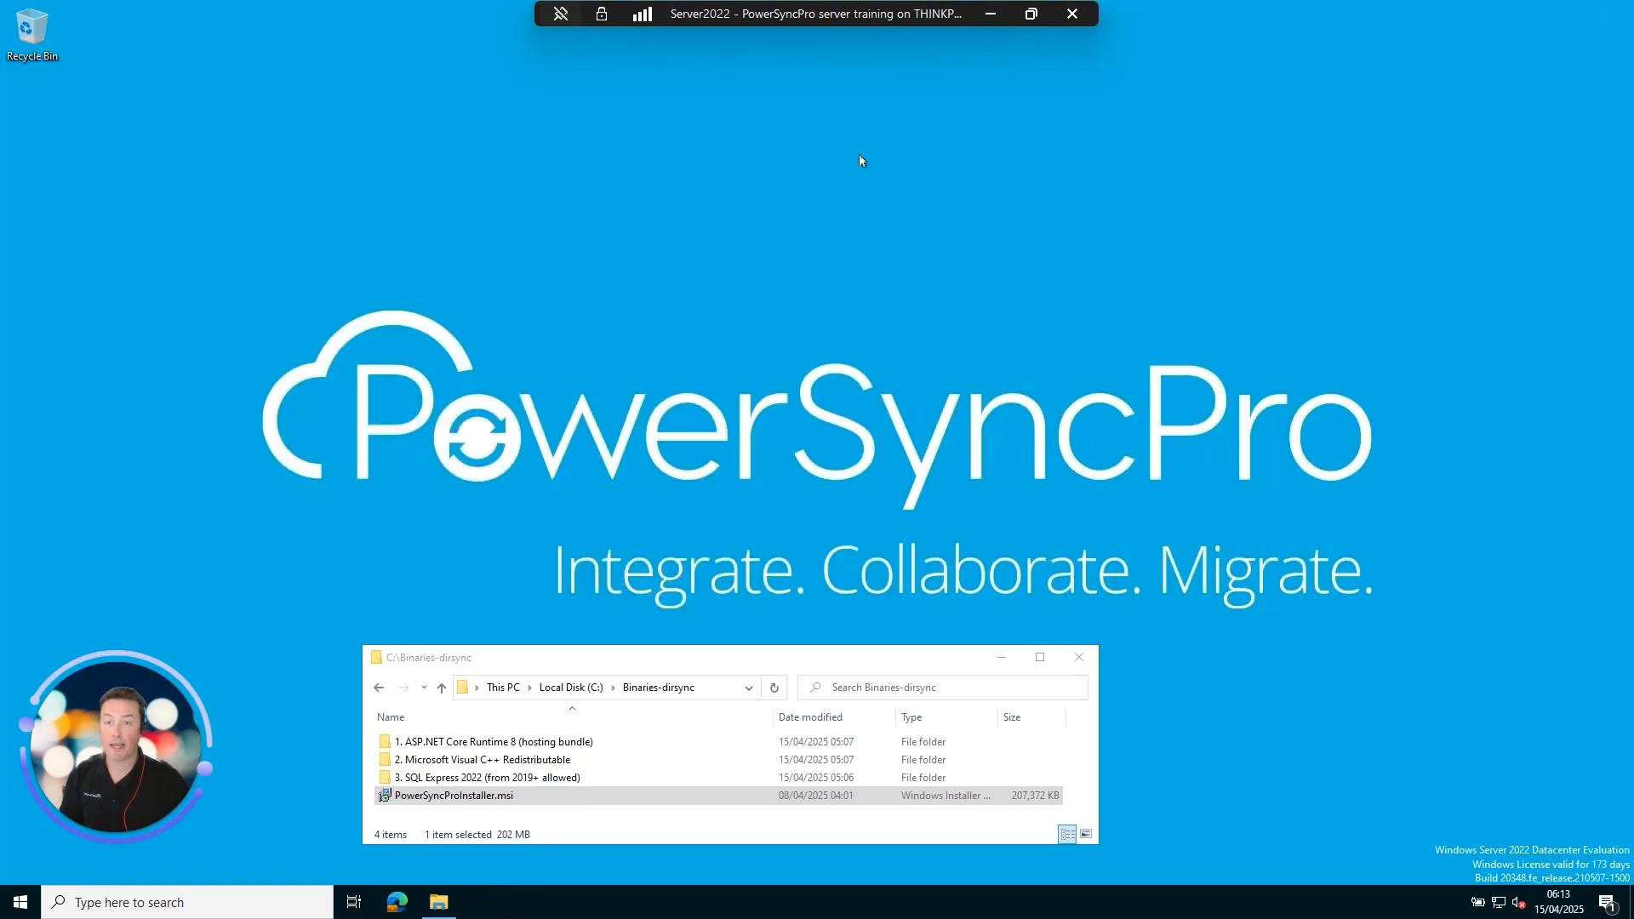
left_click(1079, 657)
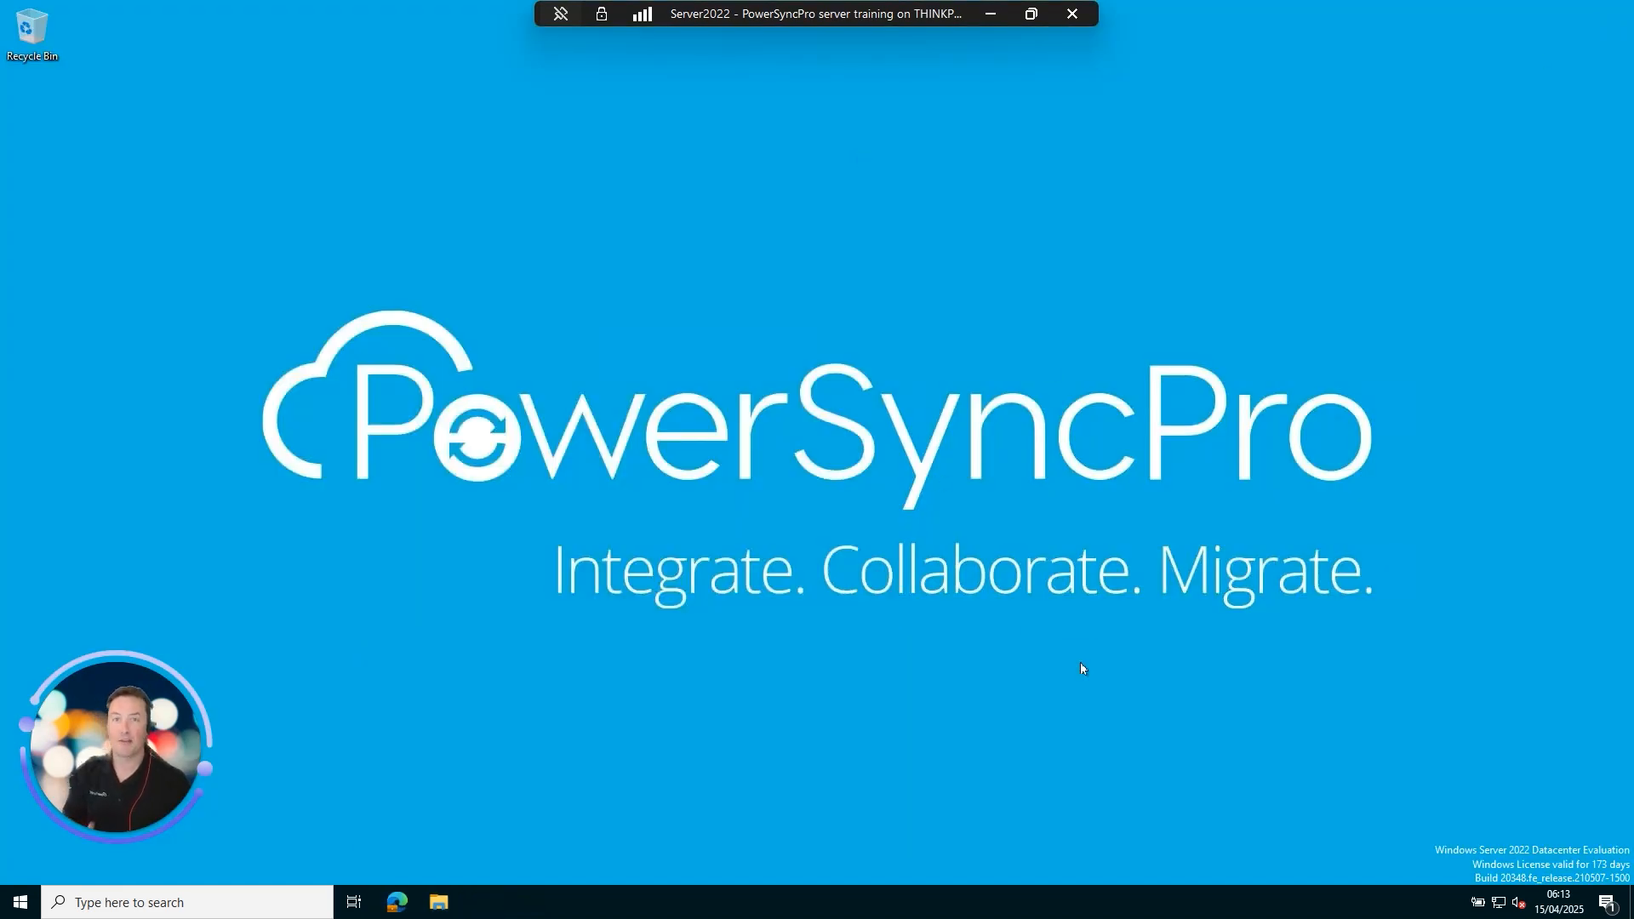